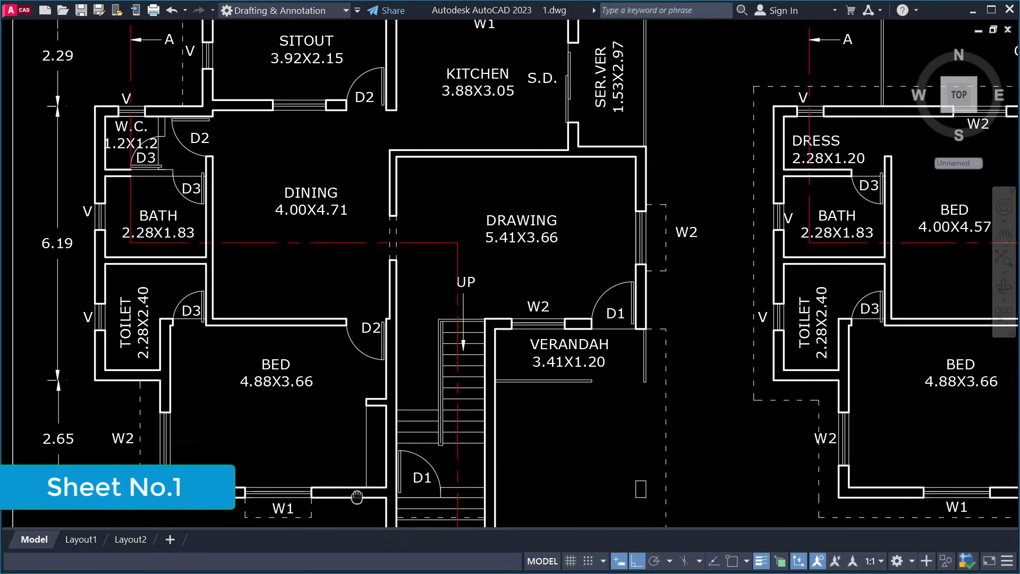
Examine the ground floor plan, the front elevation and the building section with its material notes on the first sheet.
middle_click_drag(400, 377, 382, 501)
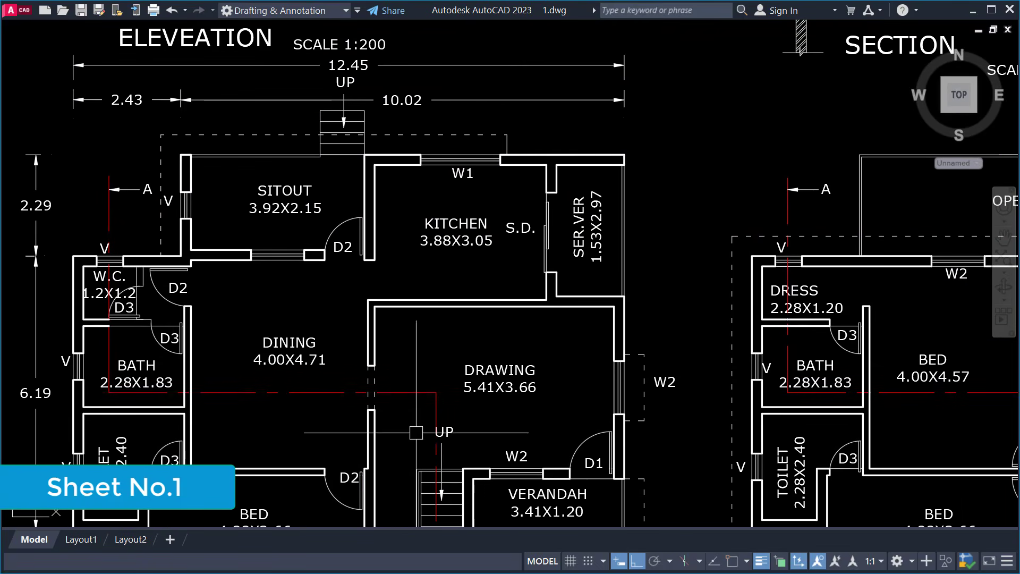
middle_click_drag(427, 442, 435, 524)
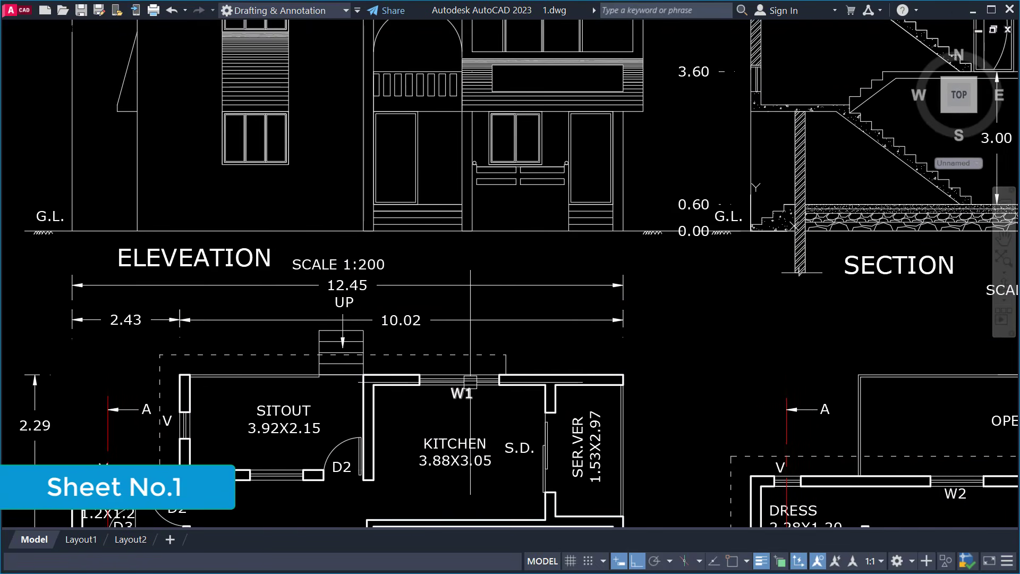
scroll(472, 378, "down", 2)
middle_click_drag(475, 357, 395, 417)
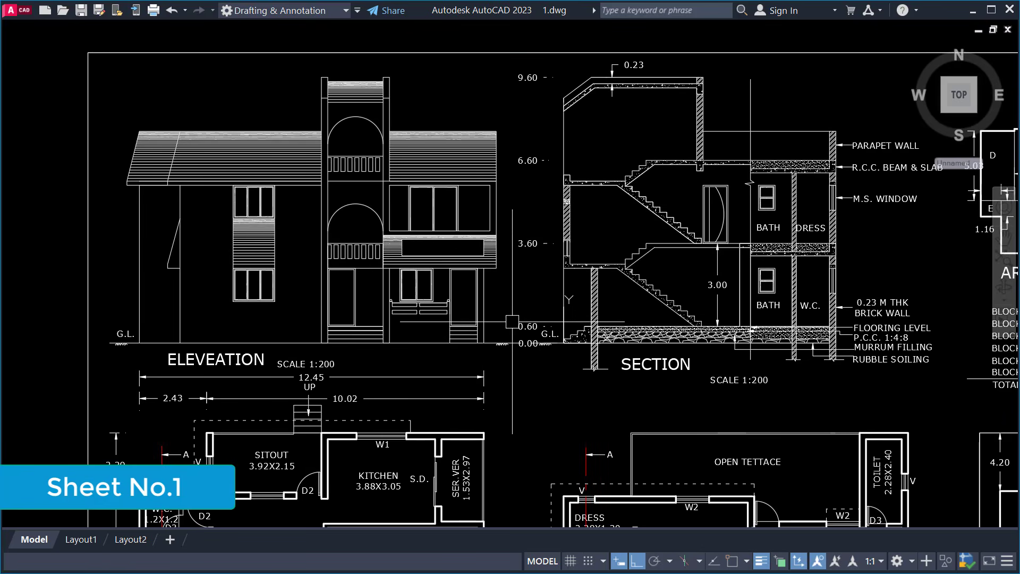
middle_click_drag(512, 322, 418, 352)
scroll(717, 280, "up", 2)
mouse_move(717, 280)
middle_mouse_down()
mouse_move(683, 336)
mouse_move(580, 297)
middle_mouse_up()
middle_click_drag(797, 372, 653, 352)
Examine the first floor plan on the first sheet, from the open terrace to the balcony.
middle_click_drag(399, 459, 501, 188)
scroll(502, 186, "down", 2)
middle_click_drag(535, 322, 516, 137)
scroll(497, 278, "up", 2)
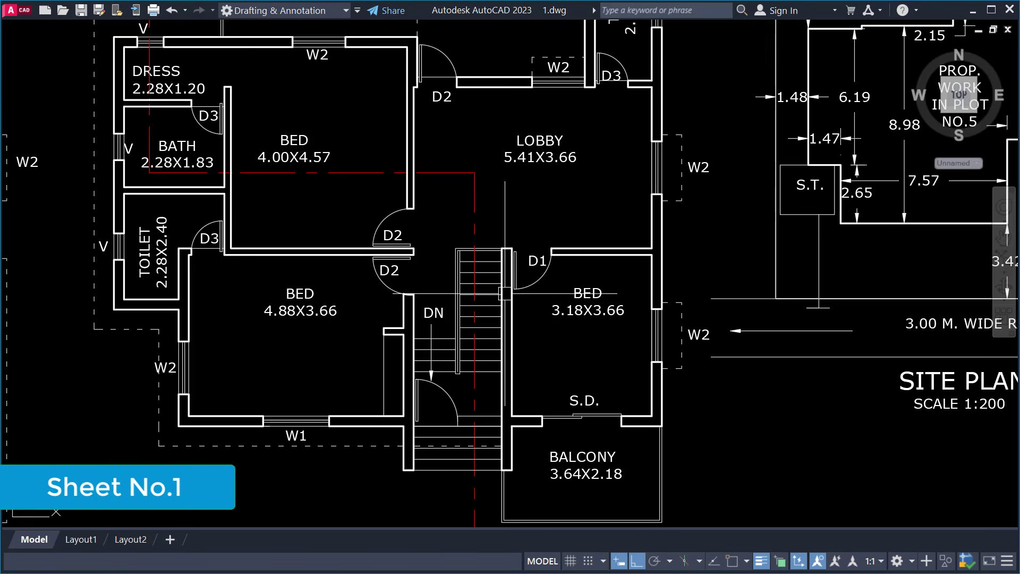
middle_click_drag(497, 277, 508, 389)
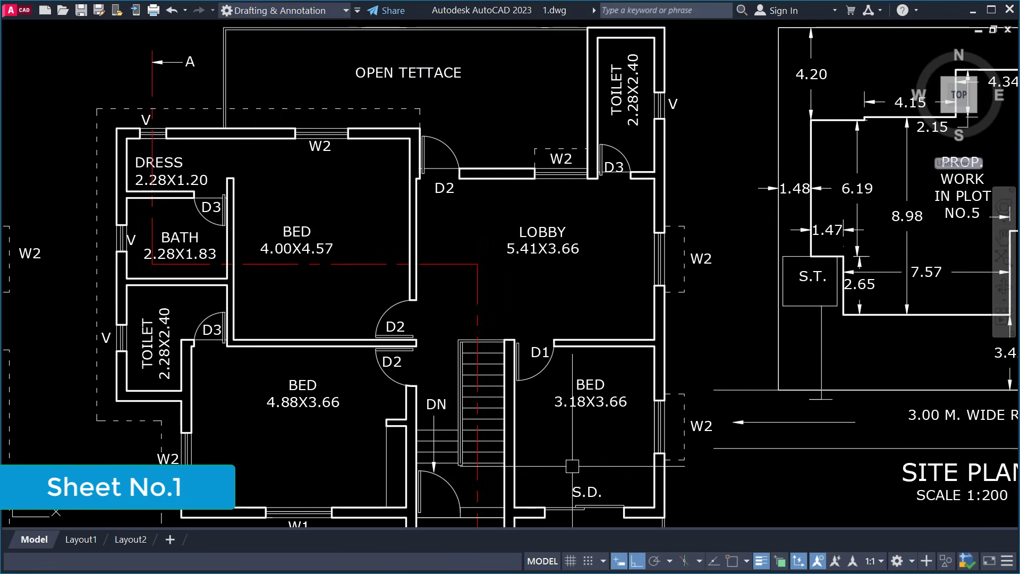
middle_click_drag(572, 466, 561, 355)
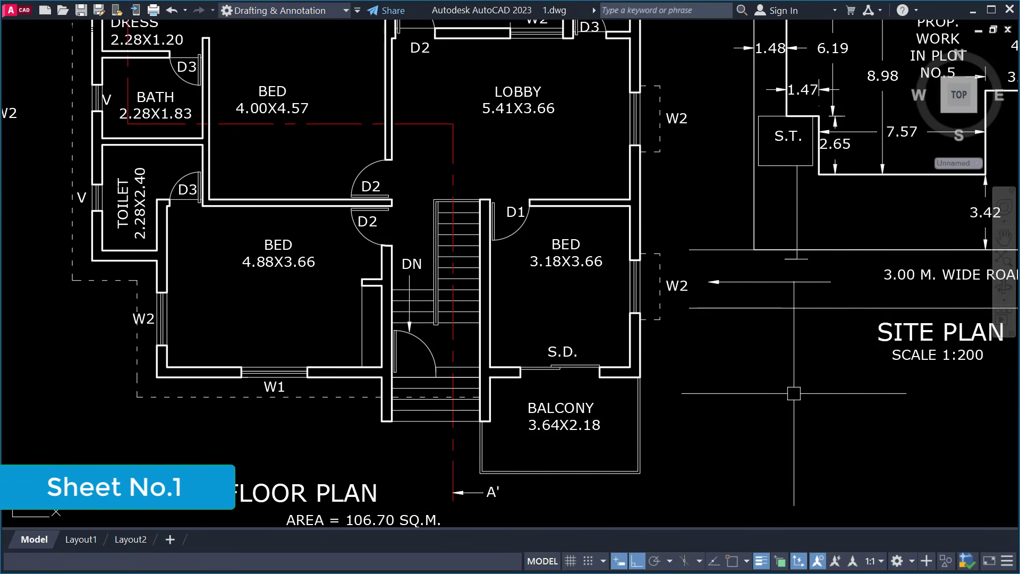
Inspect the site plan dimensions and the area key plan with its block area calculations.
mouse_move(794, 393)
middle_mouse_down()
mouse_move(726, 412)
mouse_move(655, 410)
mouse_move(653, 432)
middle_mouse_up()
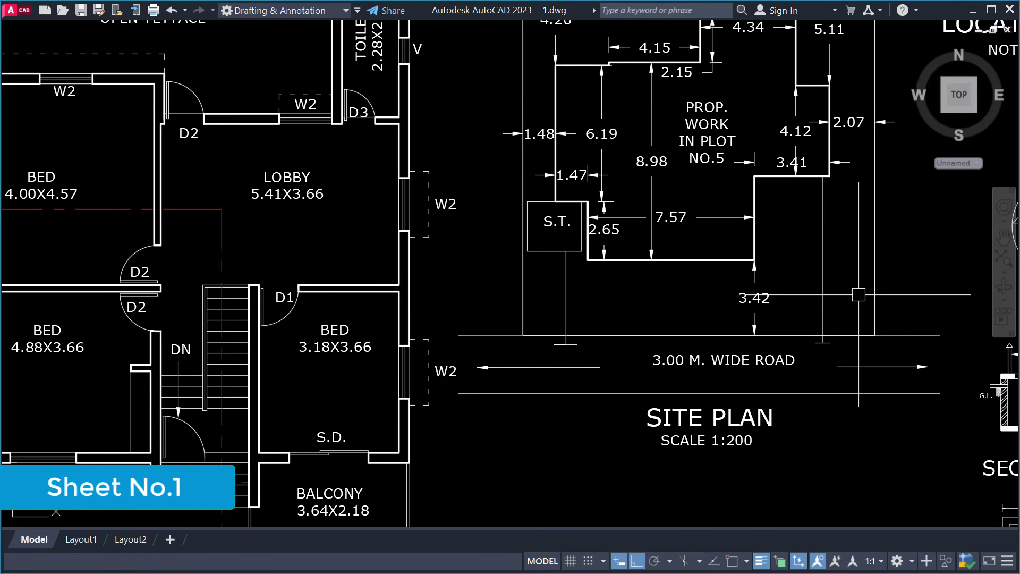
middle_click_drag(859, 295, 738, 414)
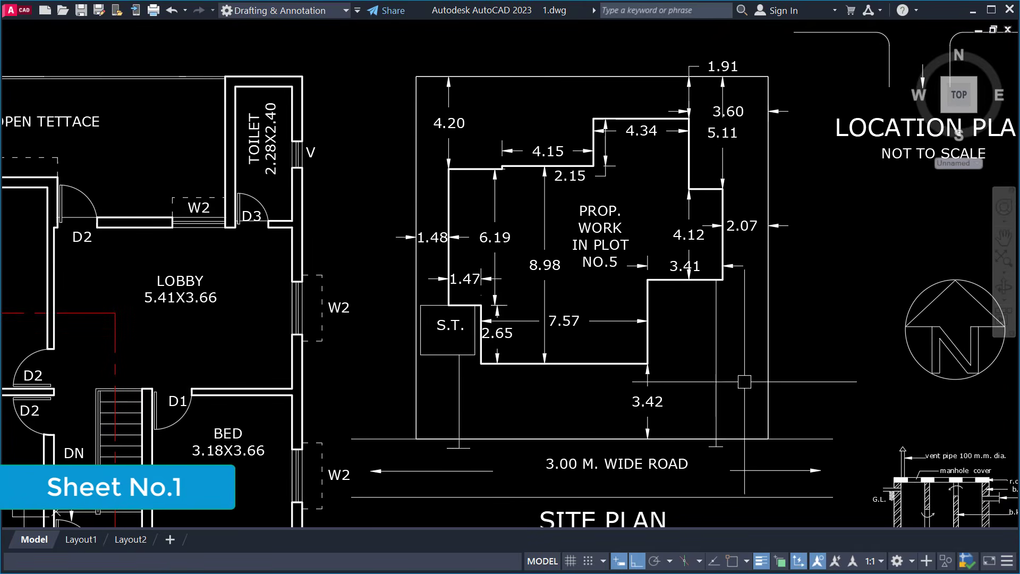
middle_click_drag(733, 276, 729, 433)
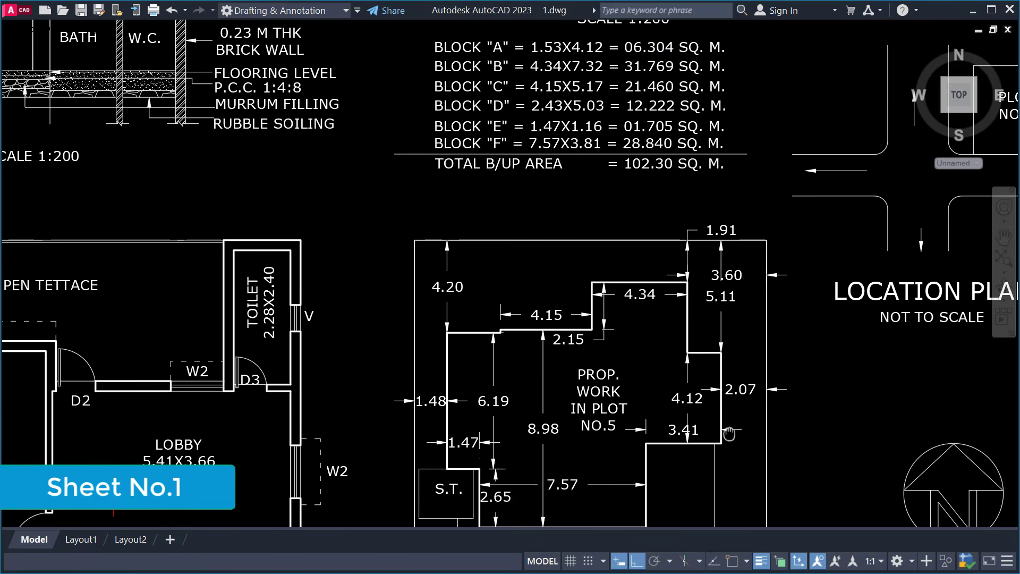
middle_click_drag(762, 185, 773, 427)
middle_click_drag(819, 338, 818, 366)
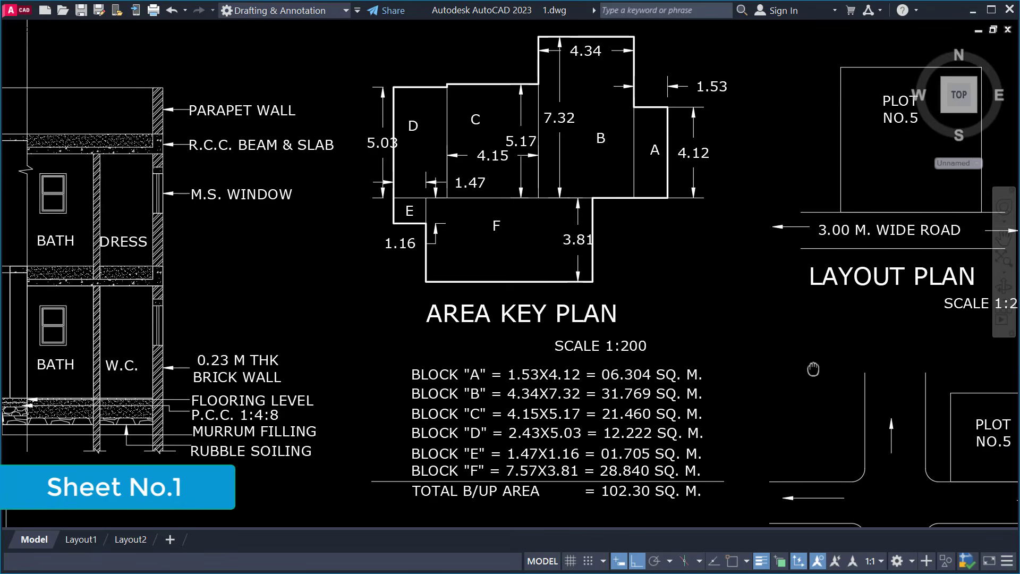
mouse_move(878, 334)
middle_mouse_down()
mouse_move(719, 343)
mouse_move(576, 327)
middle_mouse_up()
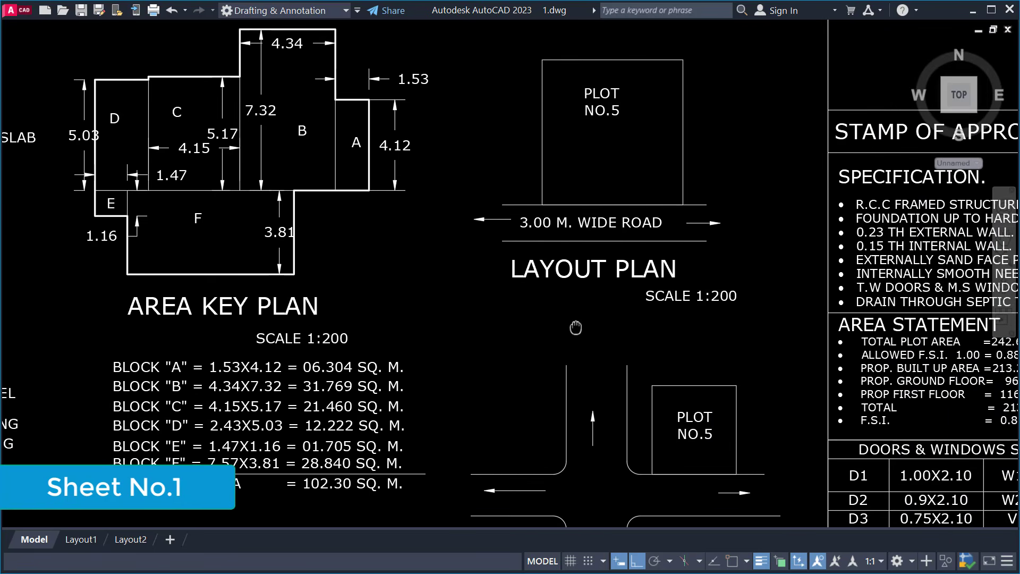
Read the title block's schedules and notes, and inspect the septic tank's plan and Section CC' up close.
mouse_move(849, 415)
middle_mouse_down()
mouse_move(778, 322)
mouse_move(751, 215)
middle_mouse_up()
middle_click_drag(737, 462, 727, 333)
middle_click_drag(723, 438, 715, 291)
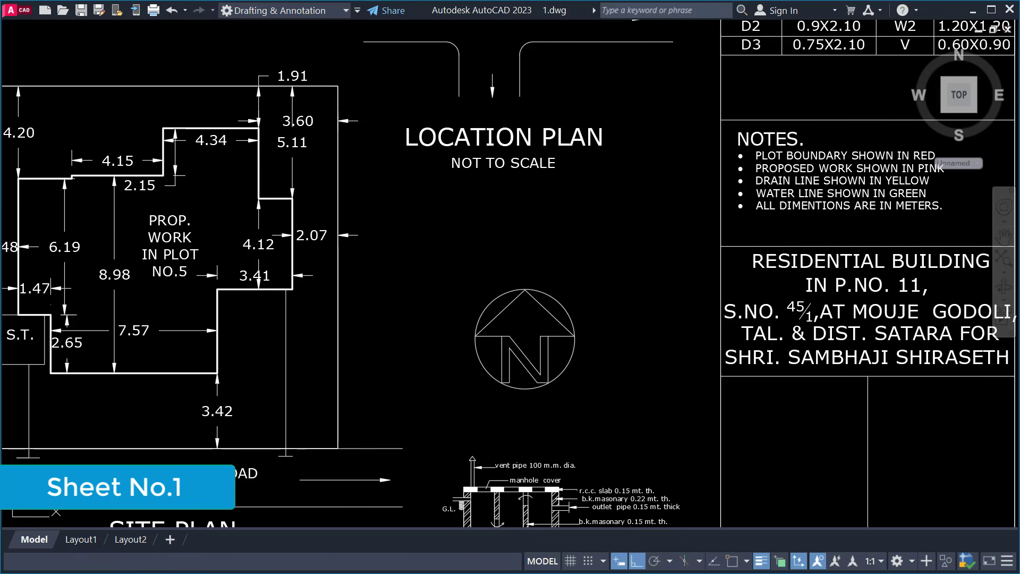
middle_click_drag(694, 403, 700, 247)
scroll(644, 419, "up", 4)
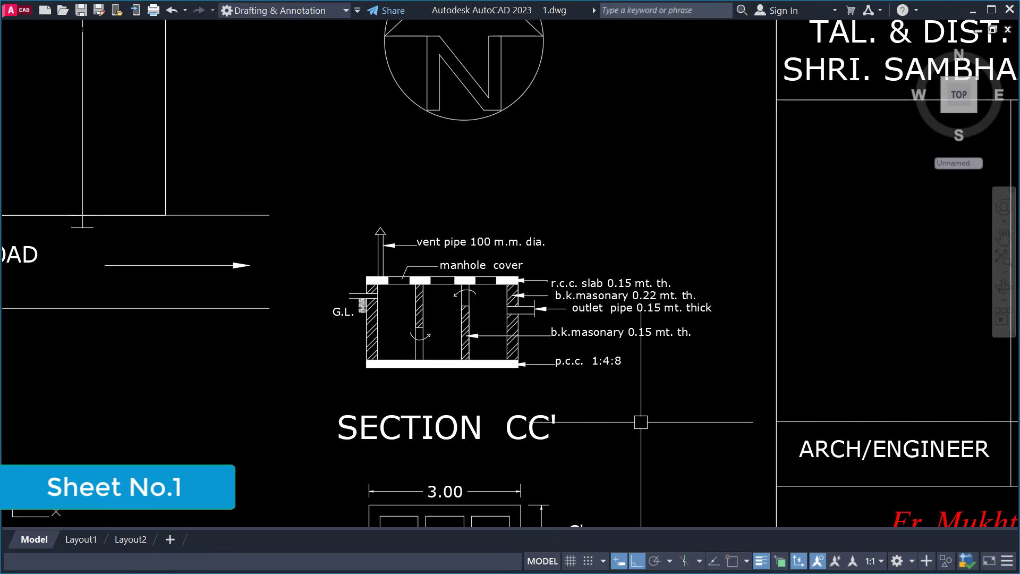
middle_click_drag(644, 420, 762, 413)
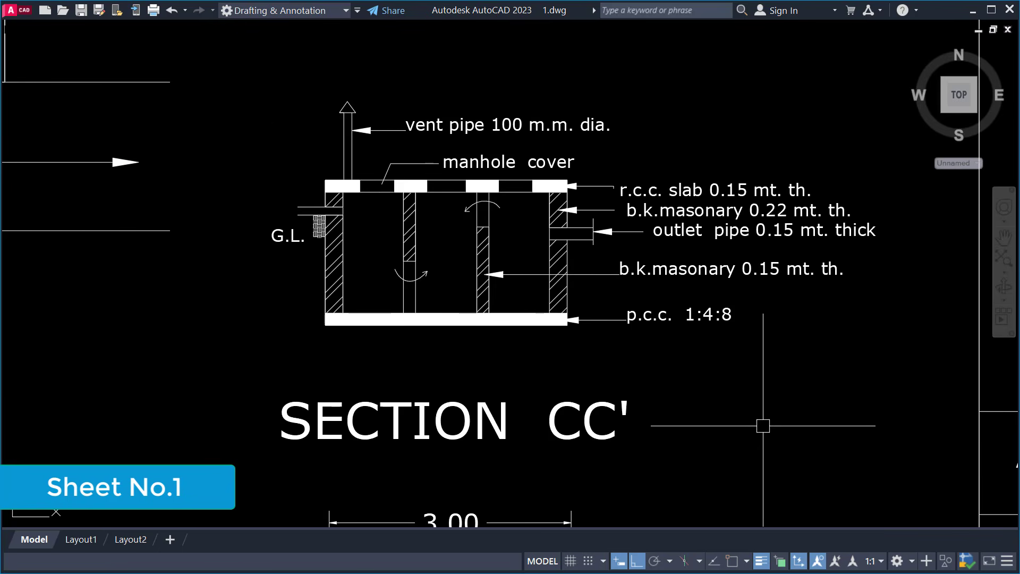
mouse_move(751, 482)
middle_mouse_down()
mouse_move(776, 429)
mouse_move(749, 309)
middle_mouse_up()
mouse_move(690, 473)
middle_mouse_down()
mouse_move(708, 318)
mouse_move(742, 308)
mouse_move(759, 316)
mouse_move(507, 441)
middle_mouse_up()
scroll(760, 316, "down", 4)
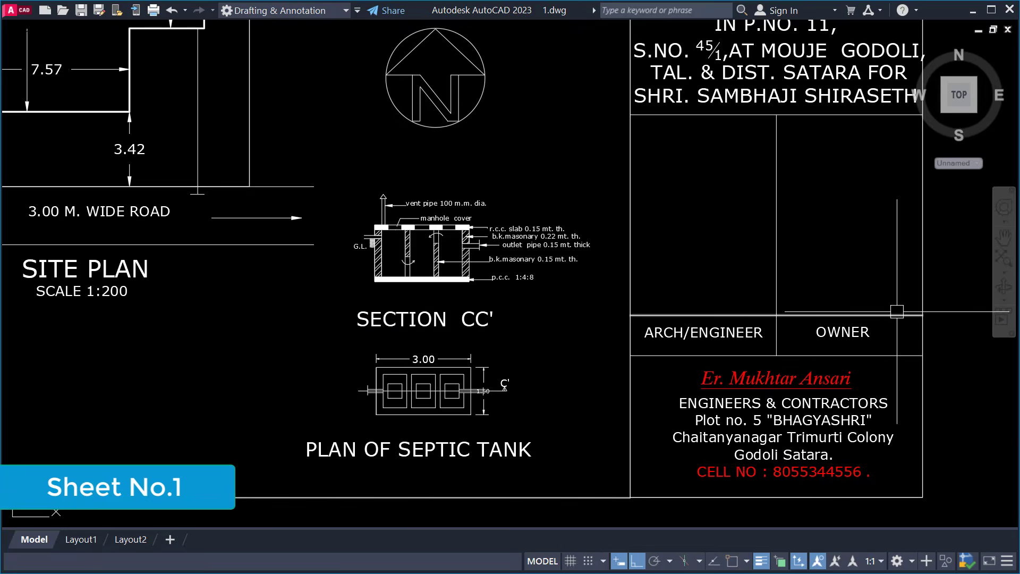
Review the title block upwards from the signature area, and look over both floor plans of the first sheet once more.
mouse_move(897, 311)
middle_mouse_down()
mouse_move(856, 425)
mouse_move(852, 518)
middle_mouse_up()
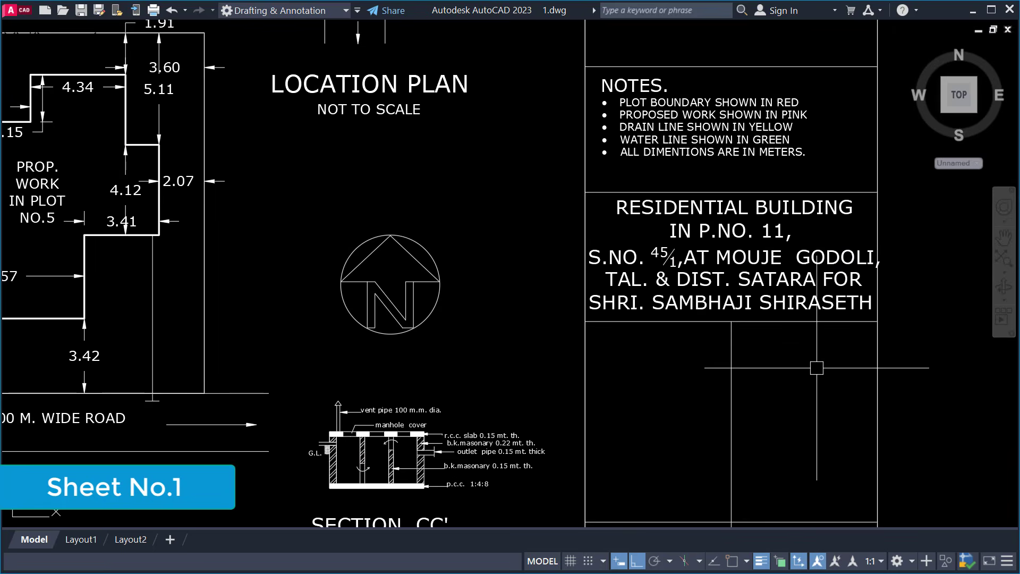
middle_click_drag(818, 342, 818, 520)
middle_click_drag(841, 225, 821, 427)
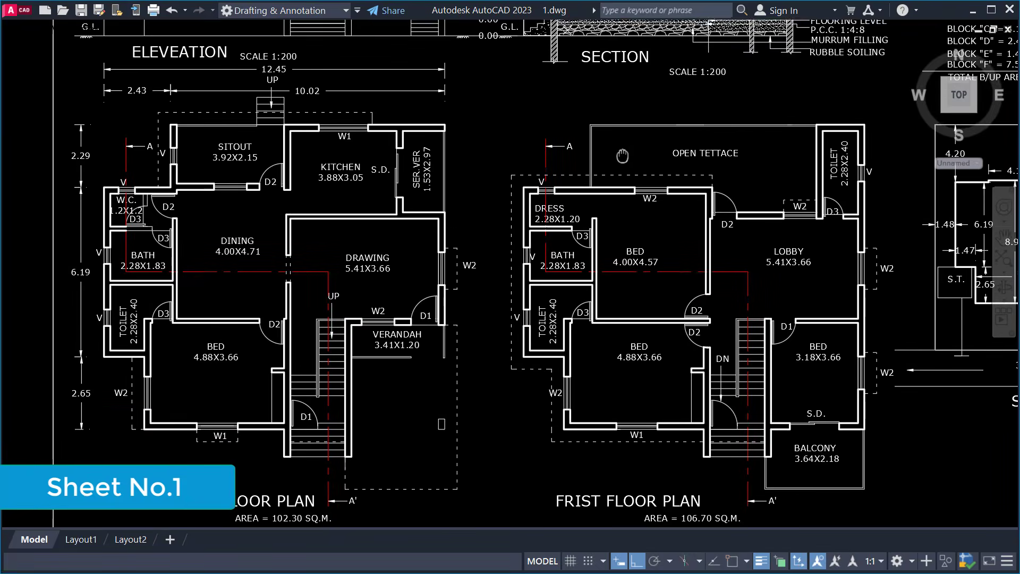
middle_click_drag(623, 156, 623, 153)
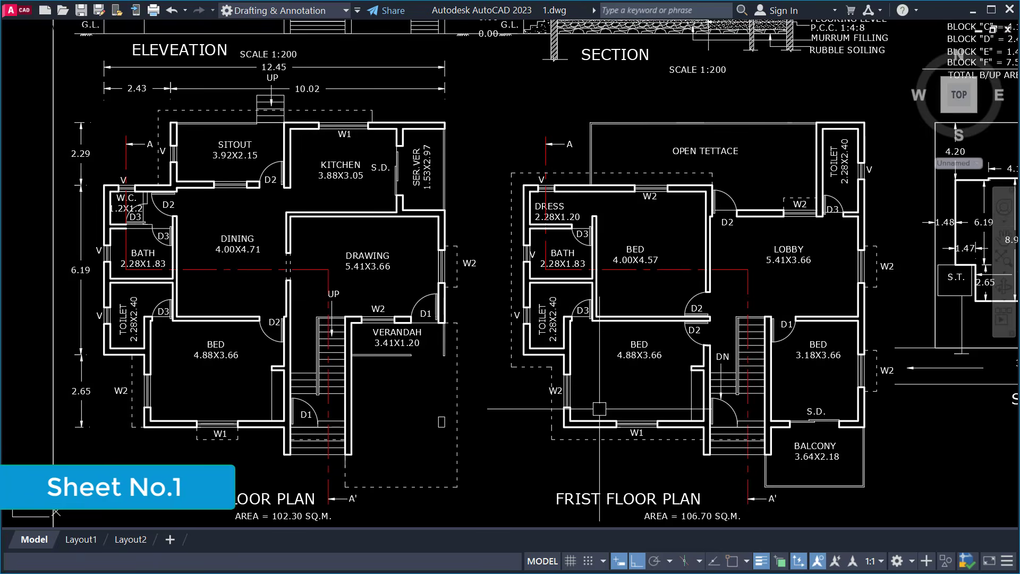
scroll(599, 408, "down", 3)
mouse_move(854, 334)
middle_mouse_down()
mouse_move(859, 347)
mouse_move(655, 400)
mouse_move(622, 393)
middle_mouse_up()
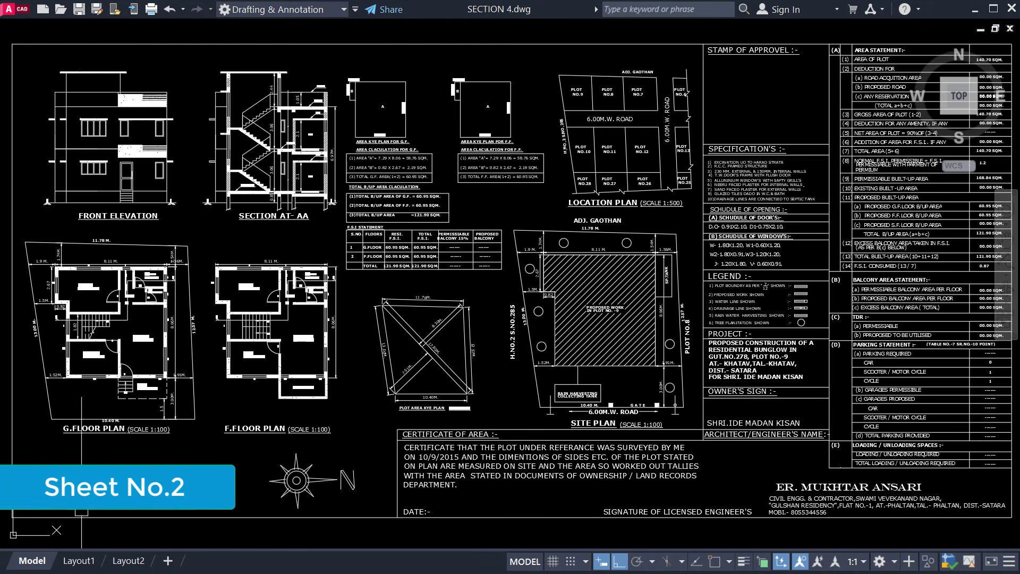
Examine the ground floor plan in SECTION 4.dwg, including room sizes, porch and plot margins.
scroll(34, 447, "up", 5)
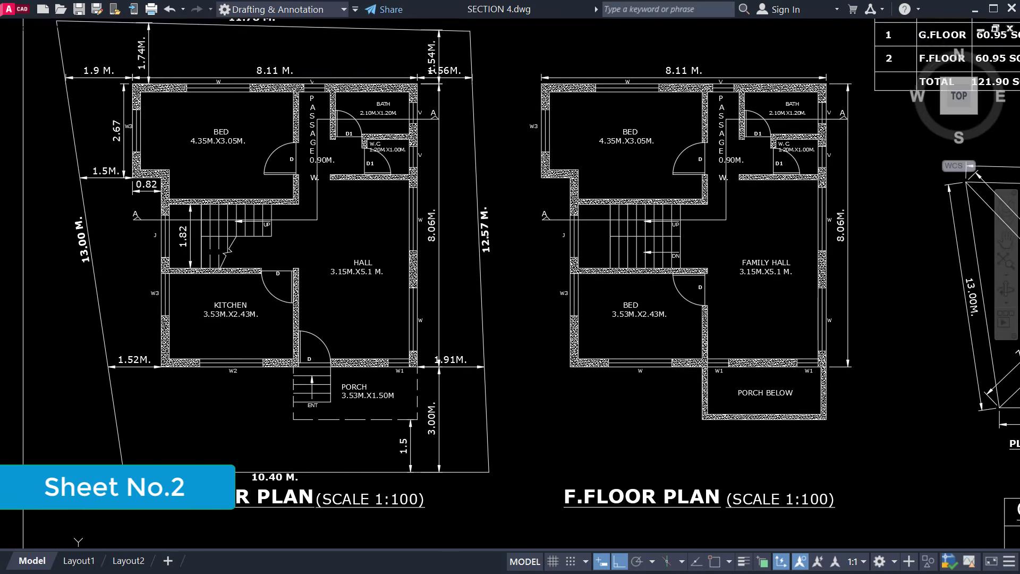
middle_click_drag(176, 500, 177, 502)
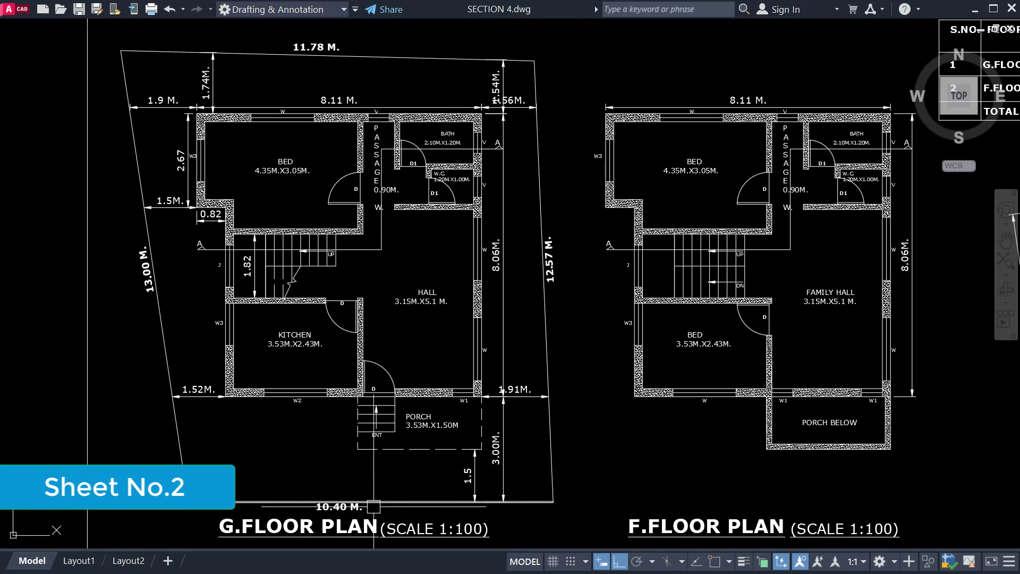
scroll(279, 445, "up", 3)
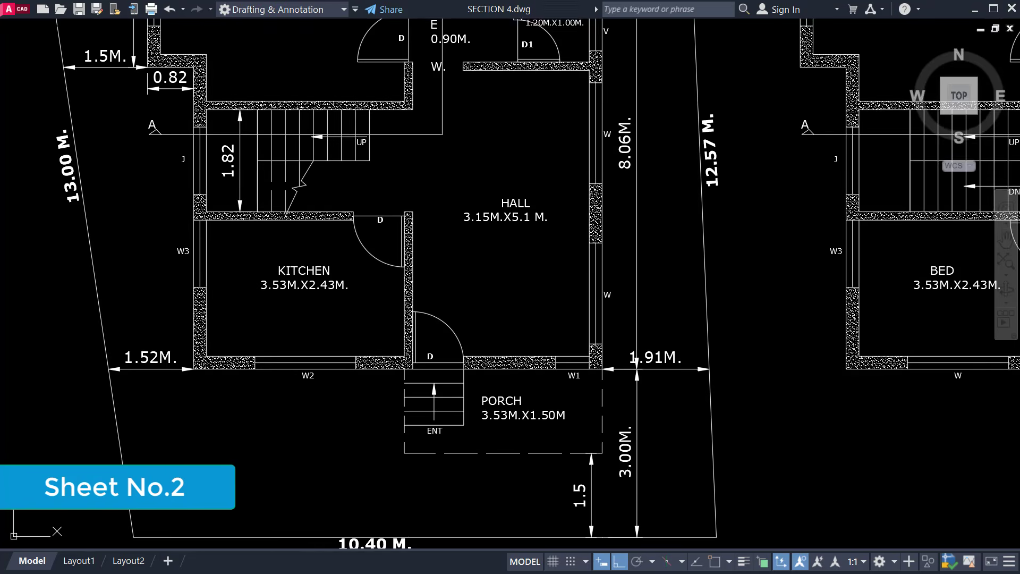
middle_click_drag(300, 476, 300, 338)
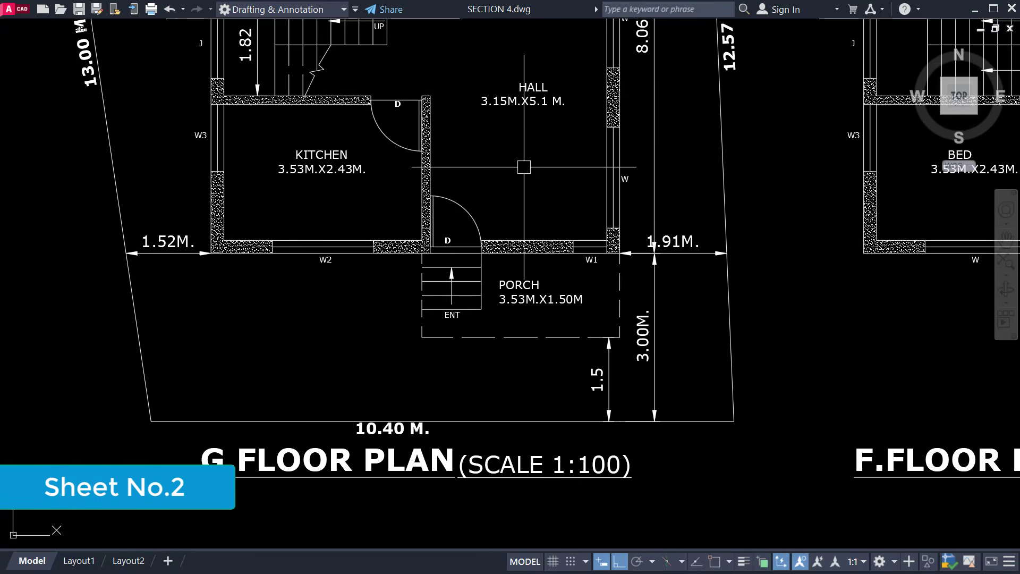
middle_click_drag(524, 166, 495, 376)
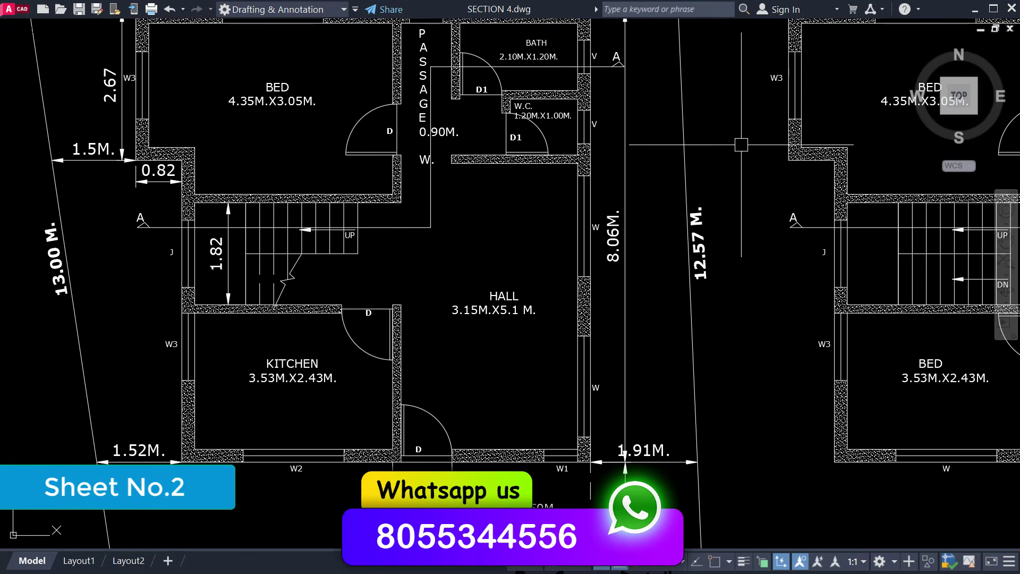
middle_click_drag(741, 144, 737, 341)
mouse_move(728, 107)
middle_mouse_down()
mouse_move(724, 326)
mouse_move(687, 359)
middle_mouse_up()
mouse_move(677, 185)
middle_mouse_down()
mouse_move(686, 363)
mouse_move(671, 381)
middle_mouse_up()
Examine the front elevation and Section AT-AA of the second sheet, including slab, loft and plinth levels.
scroll(676, 320, "down", 3)
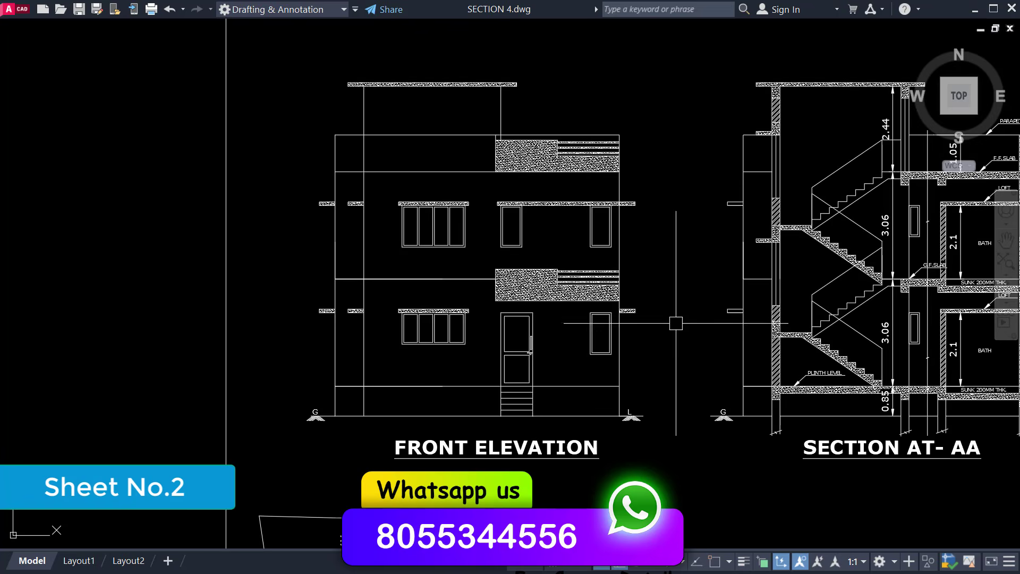
middle_click_drag(675, 320, 464, 307)
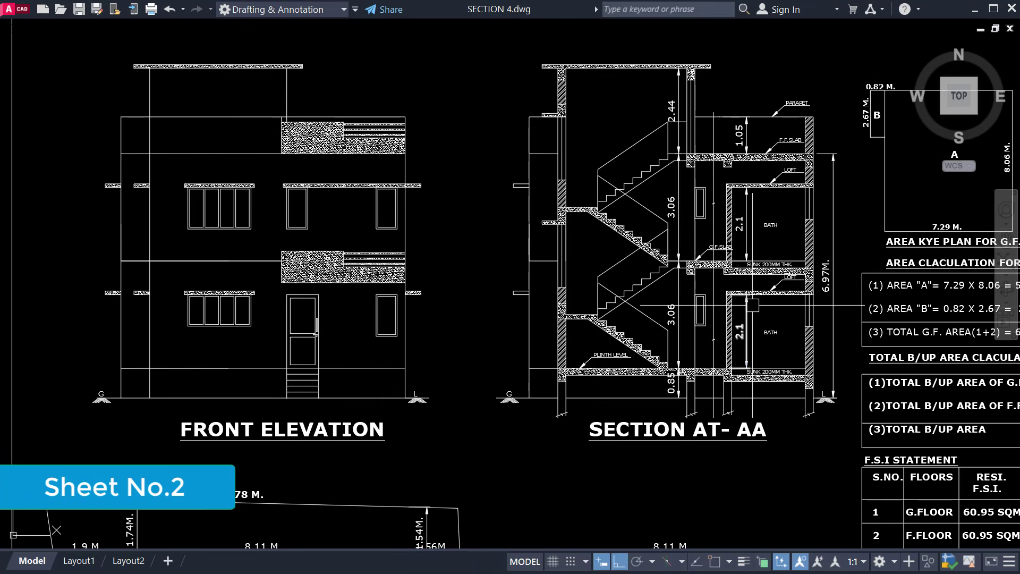
mouse_move(752, 304)
middle_mouse_down()
mouse_move(569, 310)
mouse_move(542, 322)
middle_mouse_up()
scroll(573, 243, "up", 3)
mouse_move(574, 242)
middle_mouse_down()
mouse_move(587, 314)
mouse_move(584, 241)
middle_mouse_up()
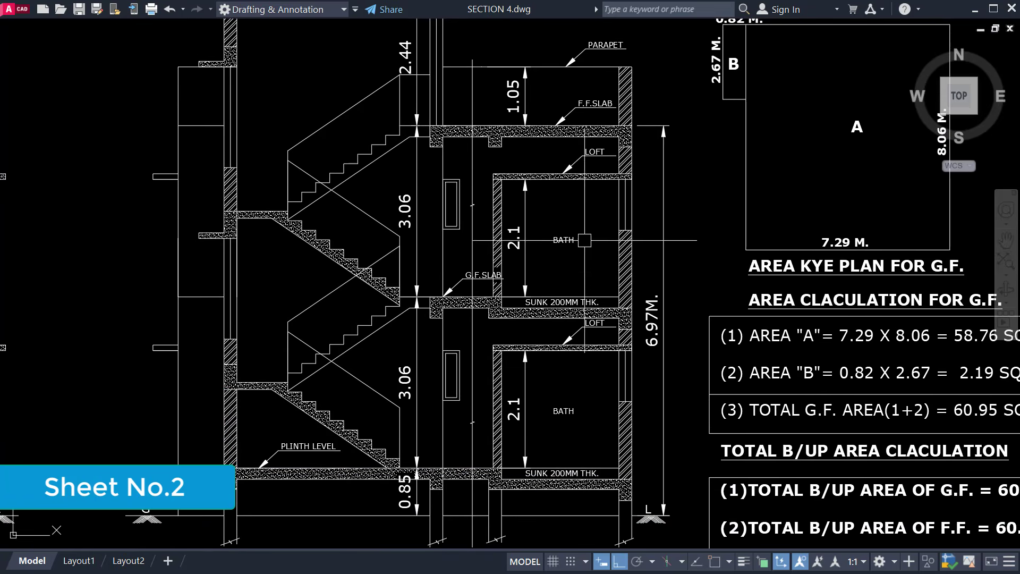
middle_click_drag(589, 386, 589, 282)
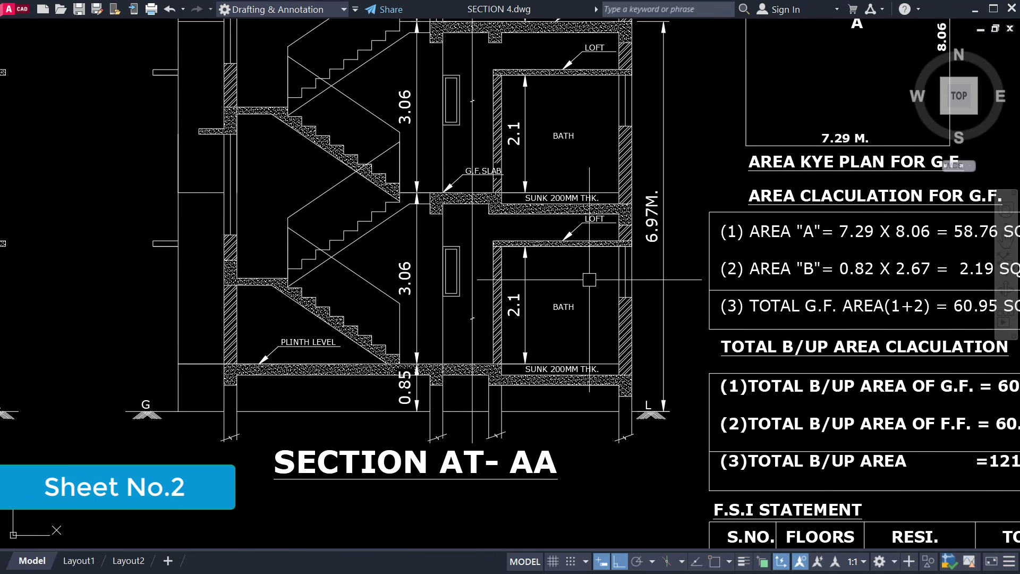
middle_click_drag(589, 468, 589, 223)
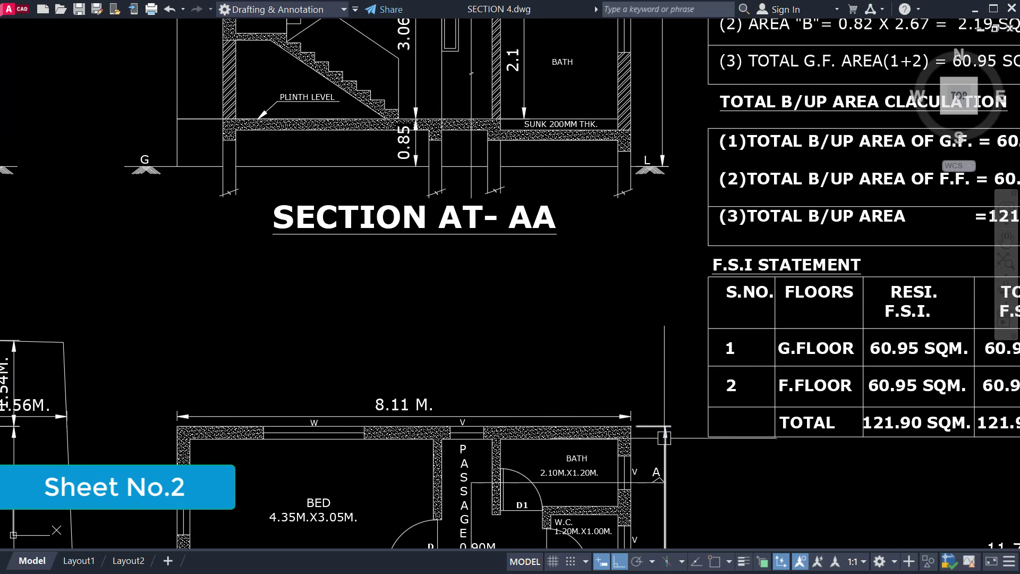
Inspect the second sheet's first floor plan and its site plan with the hatched proposed work.
middle_click_drag(664, 438, 687, 221)
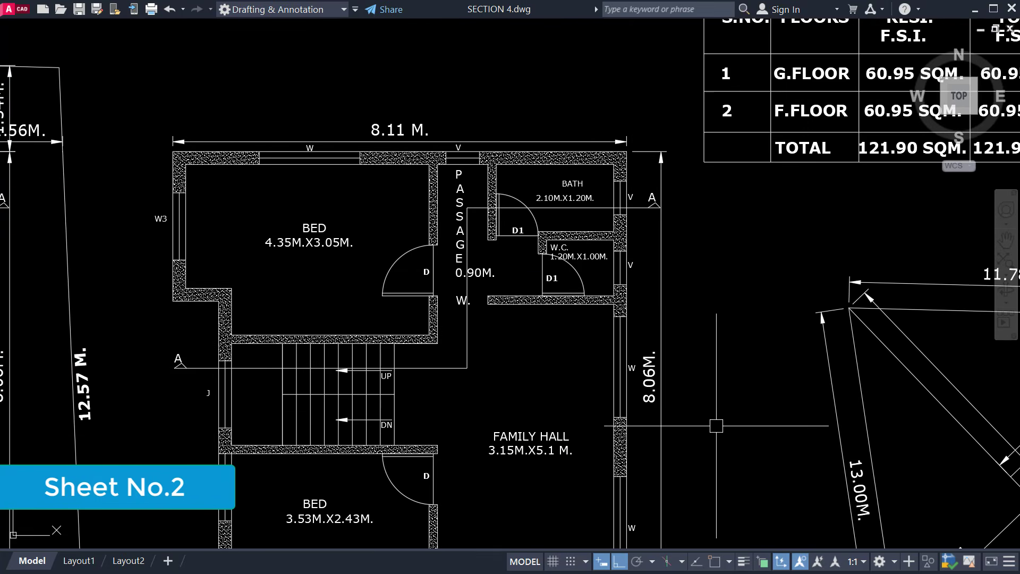
middle_click_drag(727, 445, 735, 389)
mouse_move(735, 389)
middle_mouse_down()
mouse_move(737, 356)
mouse_move(722, 358)
middle_mouse_up()
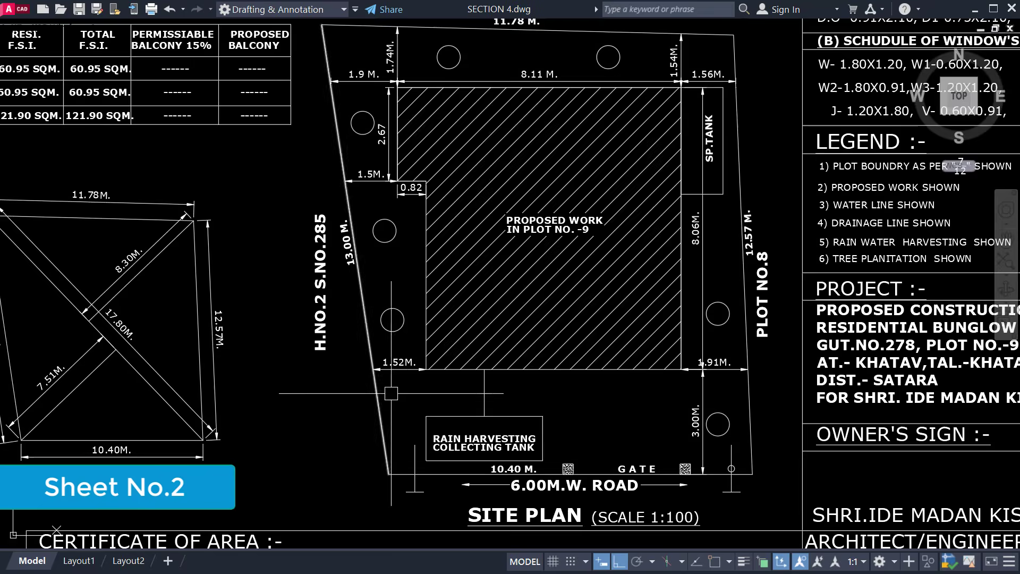
scroll(392, 393, "down", 2)
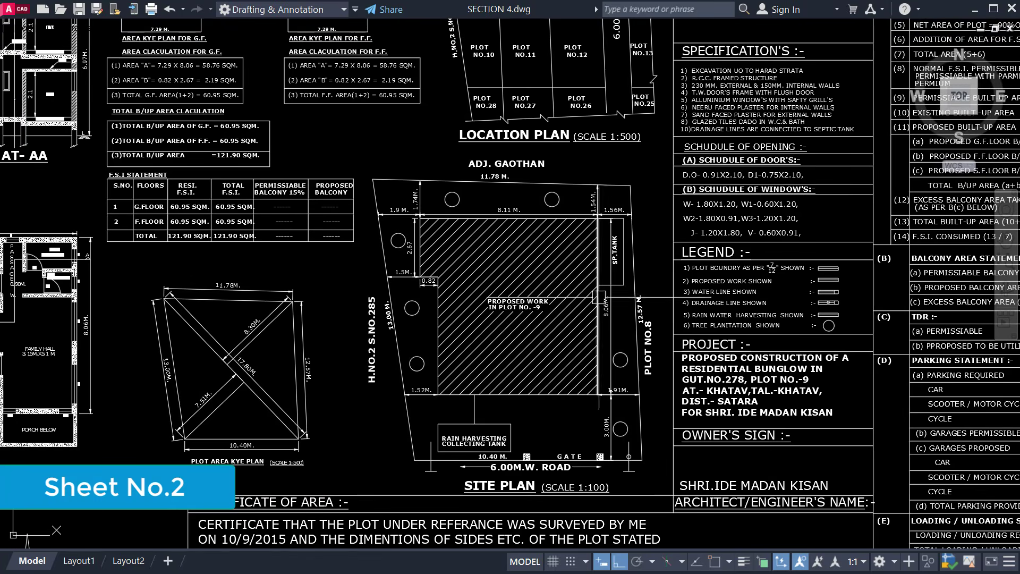
scroll(598, 296, "up", 2)
middle_click_drag(598, 296, 612, 199)
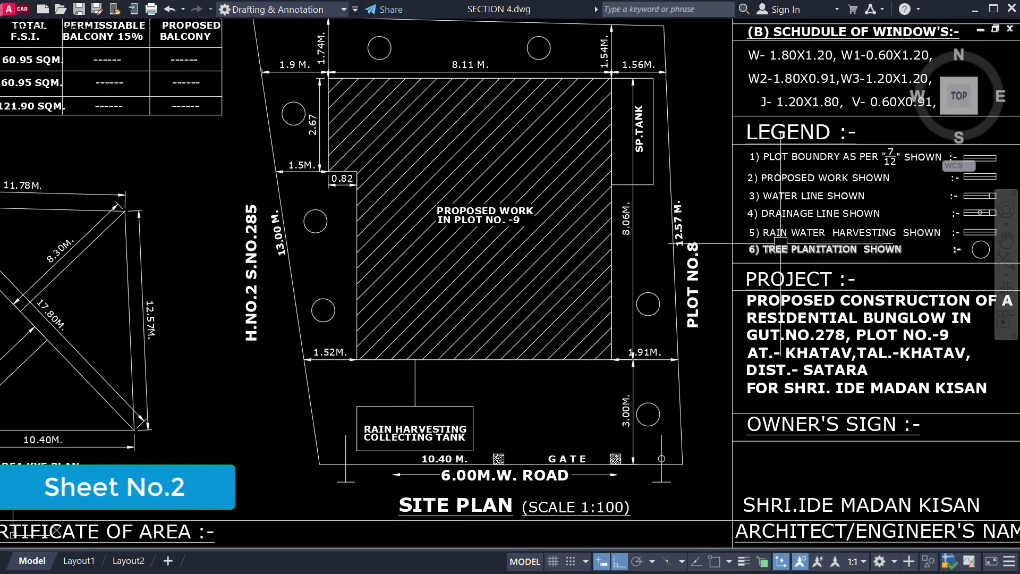
Review the specifications and opening schedules beside the site plan, and return to a close view of Section AT-AA.
middle_click_drag(784, 241, 790, 540)
mouse_move(783, 113)
middle_mouse_down()
mouse_move(788, 290)
mouse_move(830, 307)
middle_mouse_up()
mouse_move(414, 453)
middle_mouse_down()
mouse_move(655, 387)
mouse_move(701, 211)
mouse_move(717, 304)
mouse_move(833, 511)
middle_mouse_up()
scroll(685, 222, "down", 2)
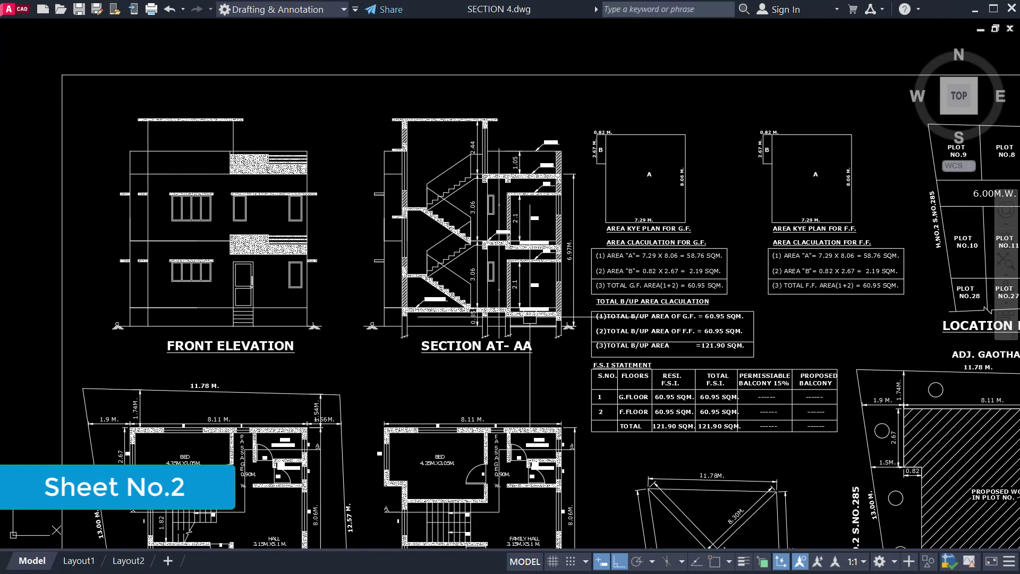
scroll(494, 197, "up", 2)
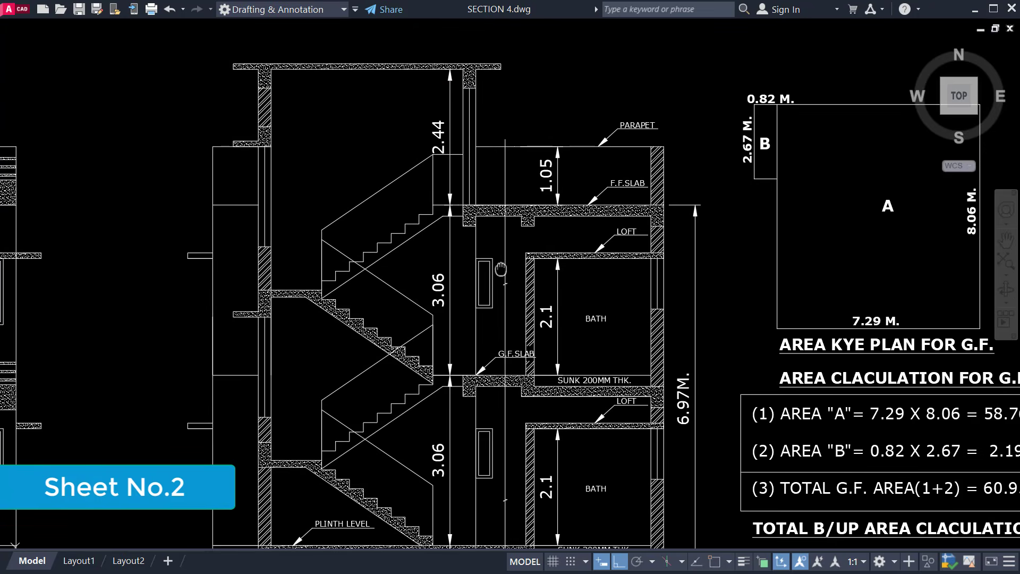
Examine the lower part of Section AT-AA, the adjacent area calculations and the F.S.I. statement table.
middle_click_drag(494, 200, 492, 162)
mouse_move(763, 493)
middle_mouse_down()
mouse_move(737, 426)
mouse_move(891, 407)
middle_mouse_up()
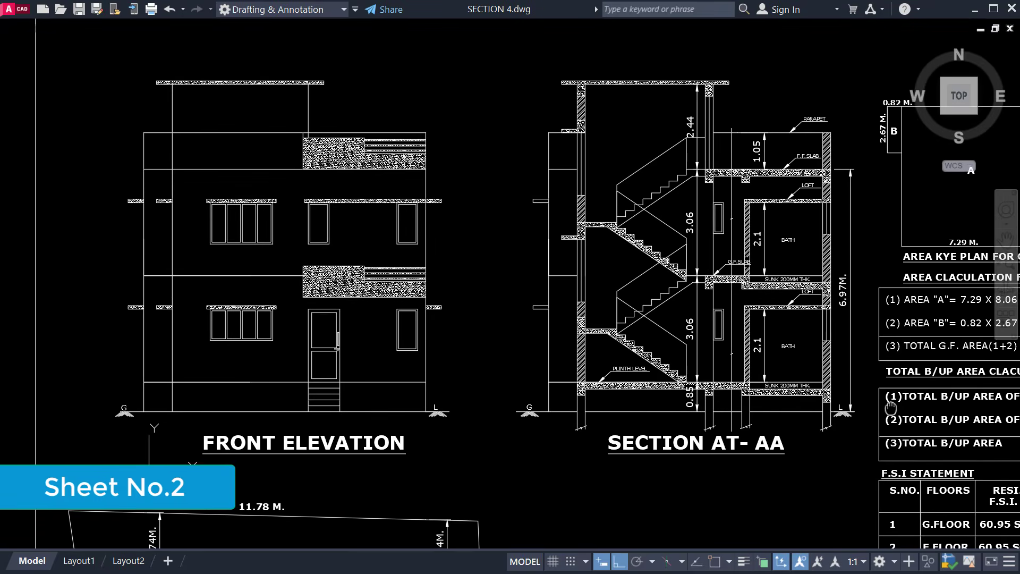
middle_click_drag(787, 463, 683, 217)
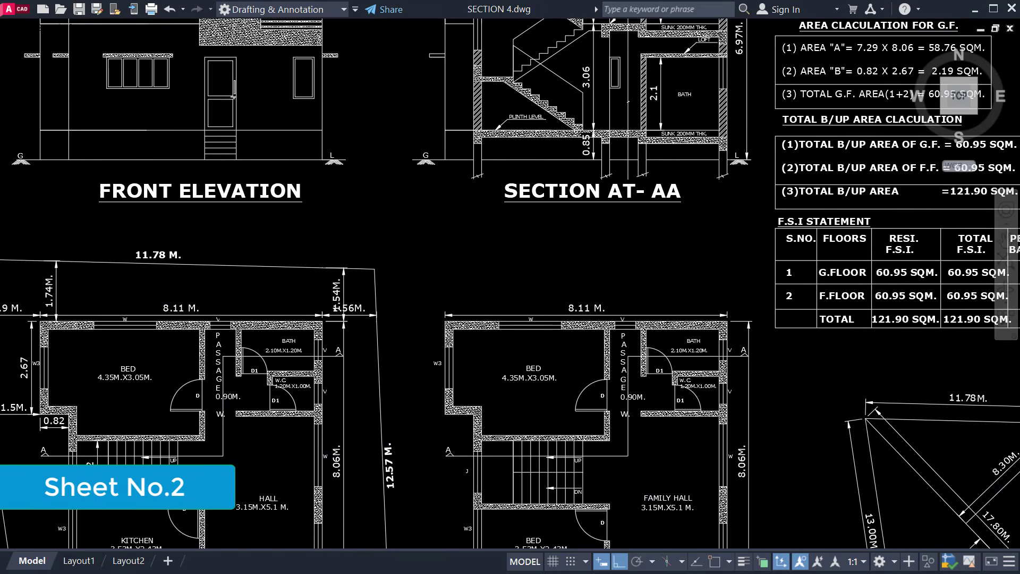
scroll(794, 336, "down", 2)
mouse_move(794, 336)
middle_mouse_down()
mouse_move(639, 280)
mouse_move(253, 201)
middle_mouse_up()
Review the second sheet's legend, project details, owner and engineer blocks, and its balcony, TDR, parking and loading statements.
mouse_move(797, 448)
middle_mouse_down()
mouse_move(682, 282)
mouse_move(610, 274)
middle_mouse_up()
middle_click_drag(609, 274, 601, 276)
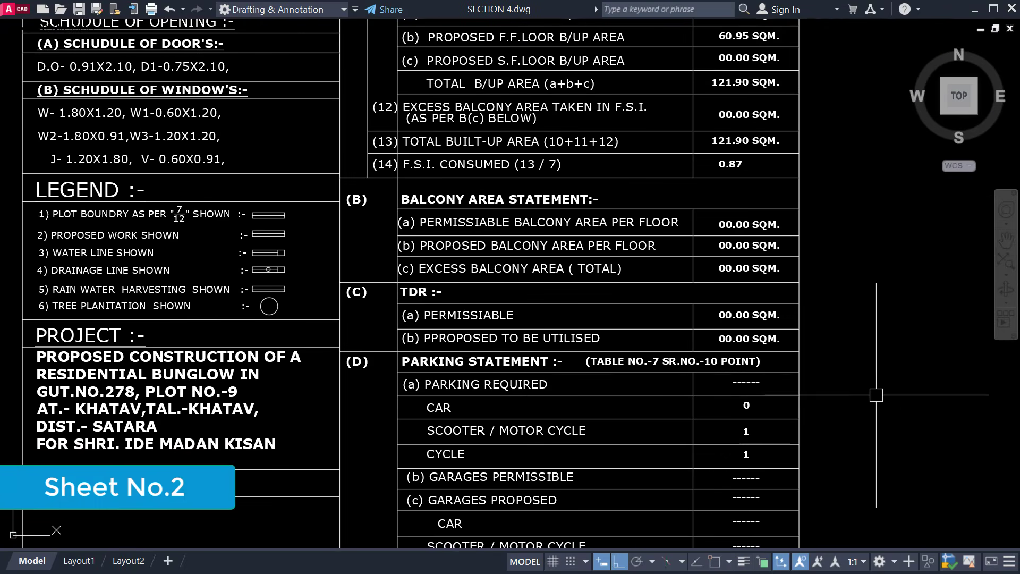
mouse_move(842, 492)
middle_mouse_down()
mouse_move(925, 428)
mouse_move(990, 352)
middle_mouse_up()
middle_click_drag(422, 516, 536, 420)
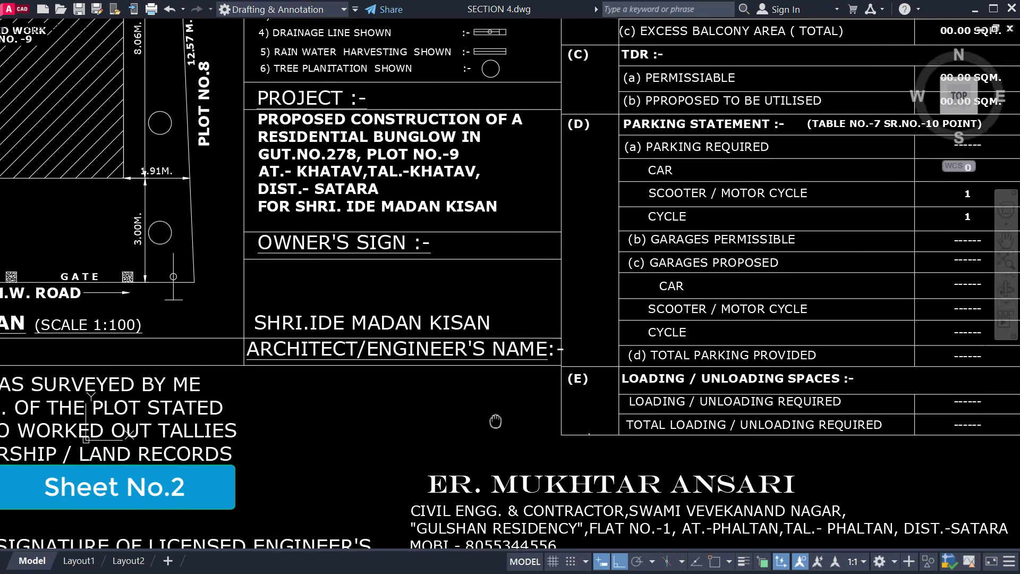
scroll(490, 435, "down", 4)
mouse_move(474, 411)
middle_mouse_down()
mouse_move(578, 404)
mouse_move(663, 448)
mouse_move(785, 460)
middle_mouse_up()
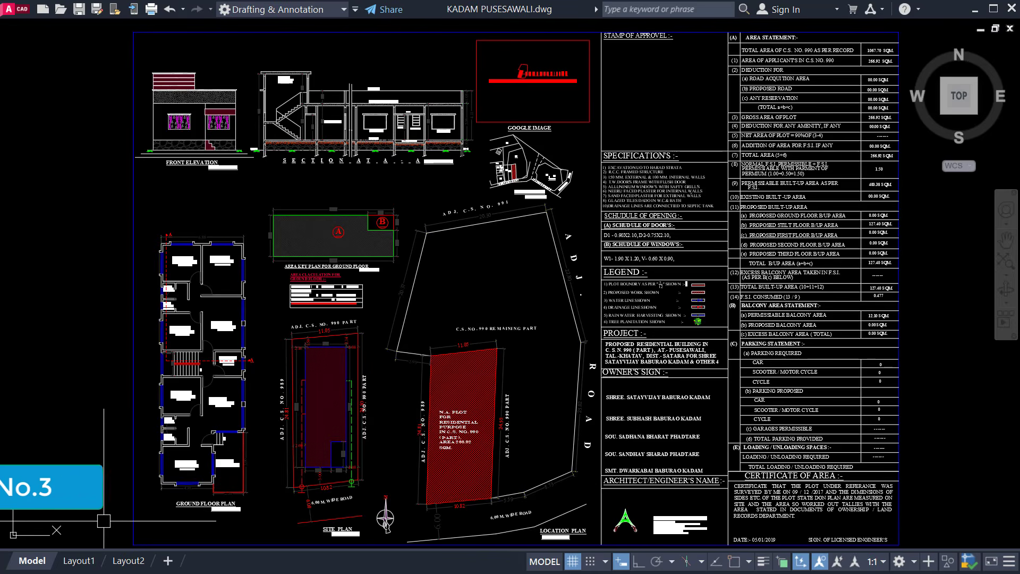
Examine the third sheet's ground floor plan from the porch up to the rear bedrooms, including room sizes.
scroll(106, 524, "up", 4)
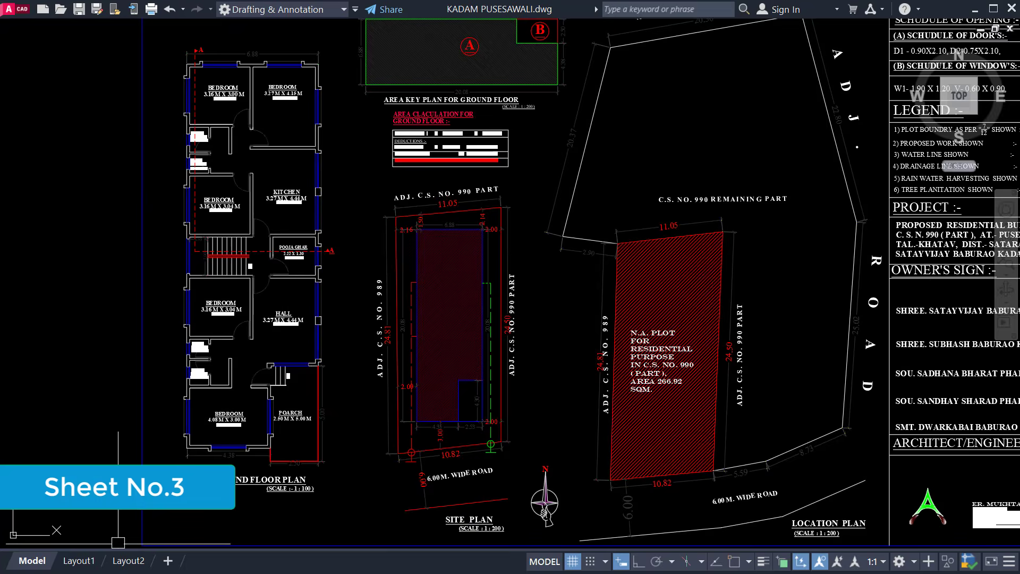
scroll(230, 505, "up", 2)
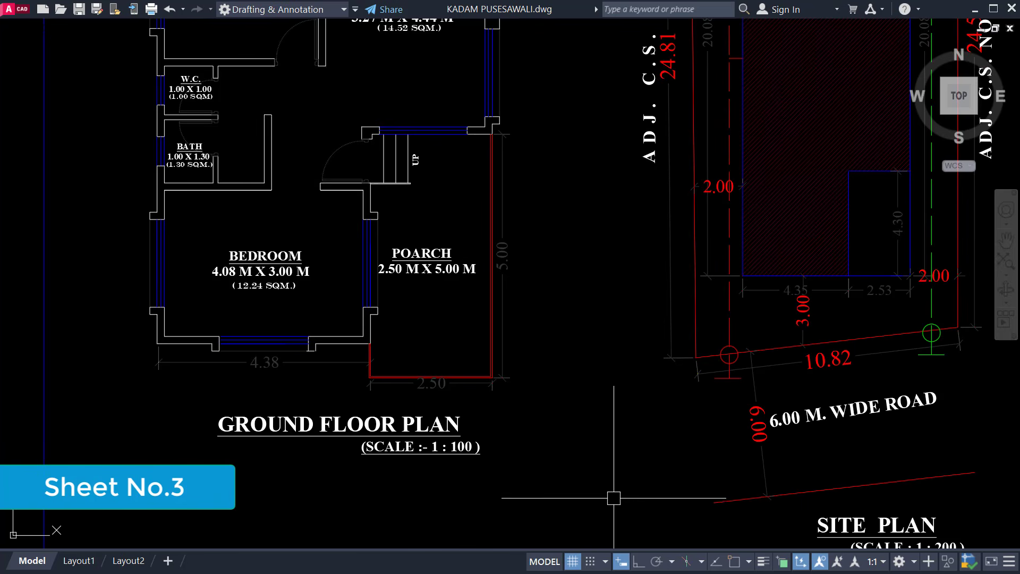
middle_click_drag(619, 493, 571, 518)
middle_click_drag(622, 396, 609, 495)
middle_click_drag(555, 276, 566, 410)
middle_click_drag(548, 282, 521, 446)
mouse_move(516, 342)
middle_mouse_down()
mouse_move(524, 406)
mouse_move(567, 360)
mouse_move(619, 266)
mouse_move(669, 427)
mouse_move(674, 508)
middle_mouse_up()
mouse_move(643, 266)
middle_mouse_down()
mouse_move(704, 298)
mouse_move(725, 370)
mouse_move(723, 424)
middle_mouse_up()
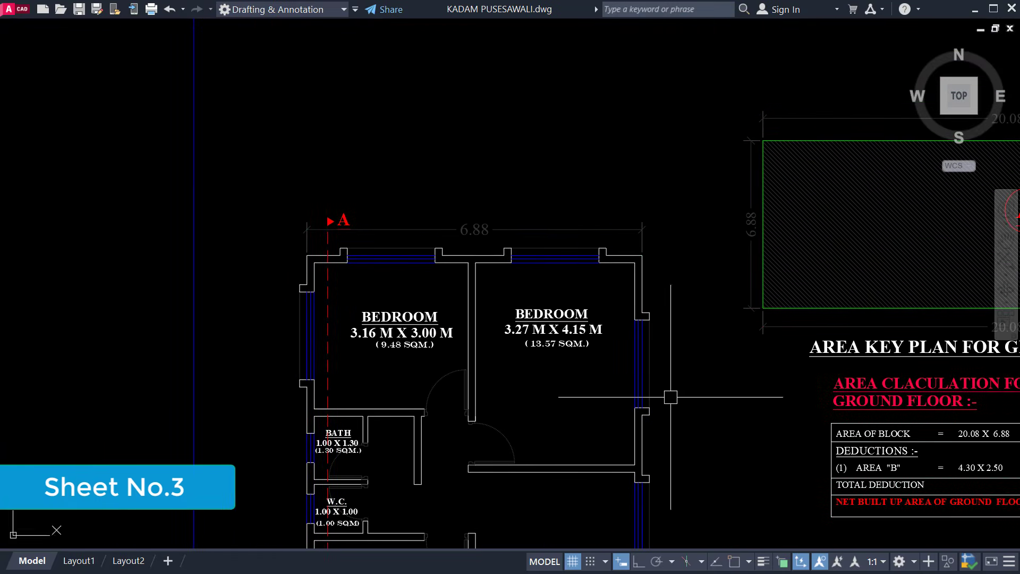
Examine the third sheet's front elevation, including the windows, entrance steps and stone plinth.
scroll(650, 389, "down", 2)
mouse_move(606, 207)
middle_mouse_down()
mouse_move(600, 375)
mouse_move(577, 479)
middle_mouse_up()
scroll(530, 267, "up", 2)
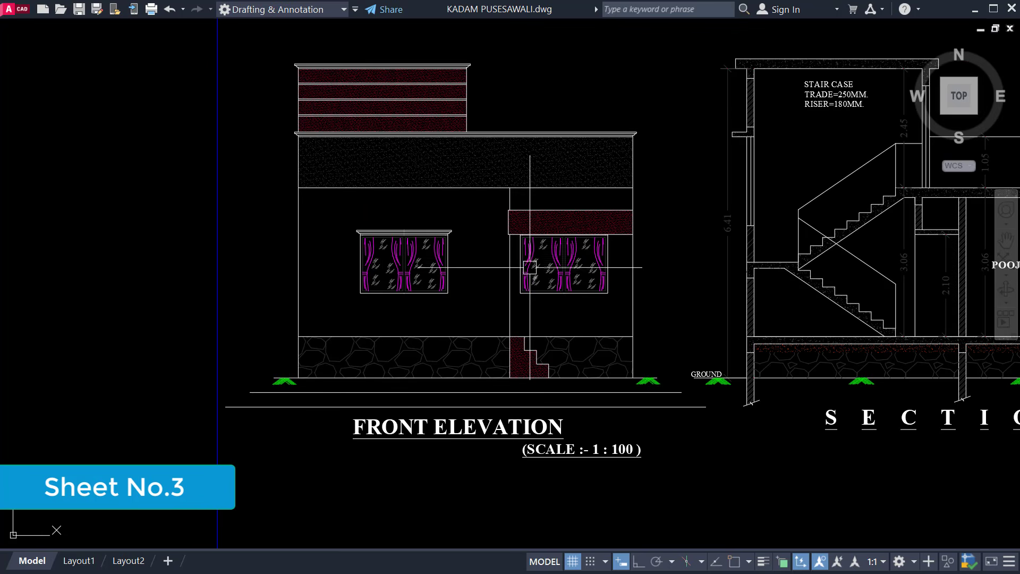
middle_click_drag(530, 266, 530, 281)
Inspect Section A-A of the third sheet, with a close view of the staircase and its tread and riser note.
middle_click_drag(908, 467, 261, 461)
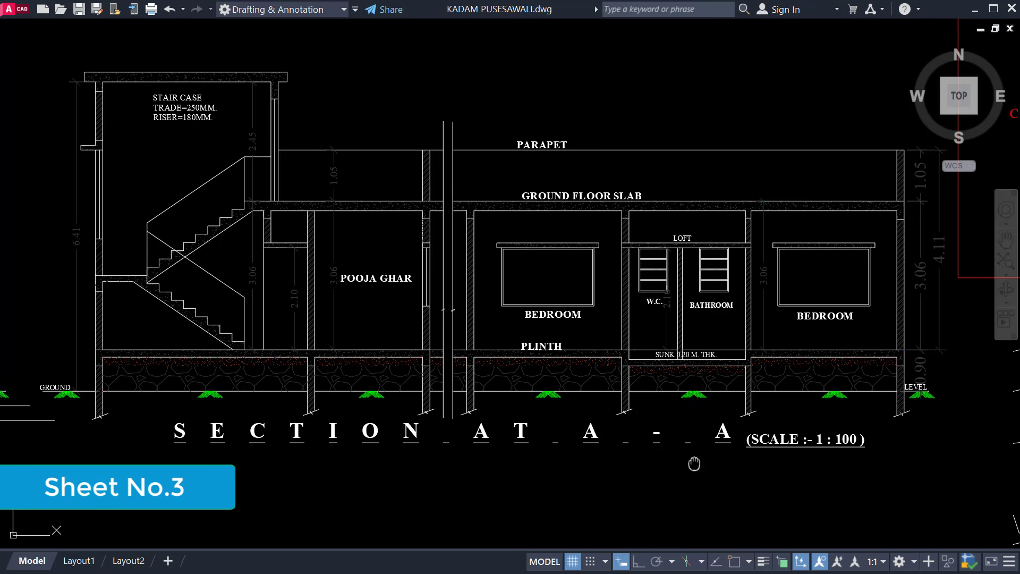
scroll(92, 271, "up", 4)
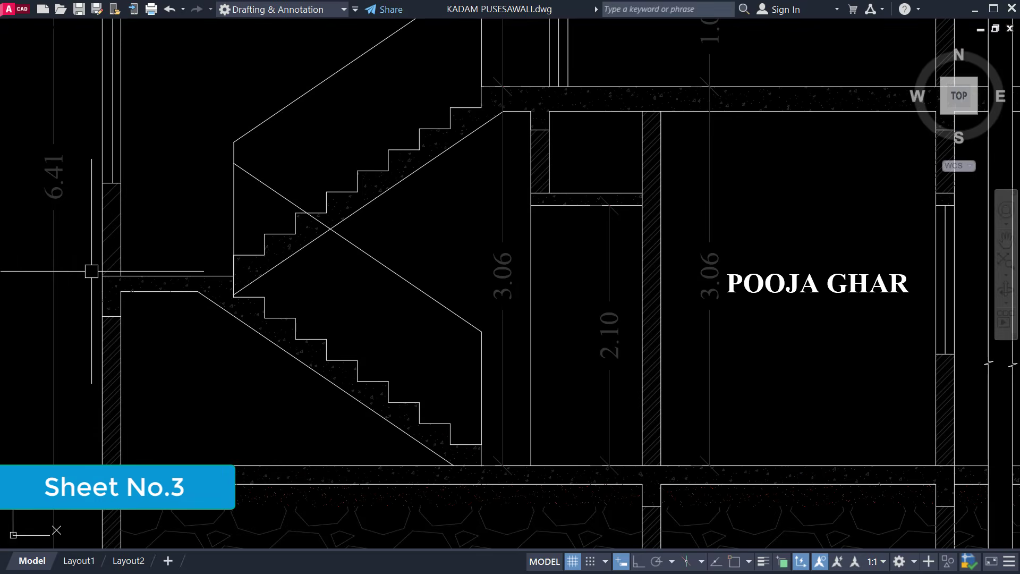
mouse_move(401, 280)
middle_mouse_down()
mouse_move(462, 296)
mouse_move(477, 522)
middle_mouse_up()
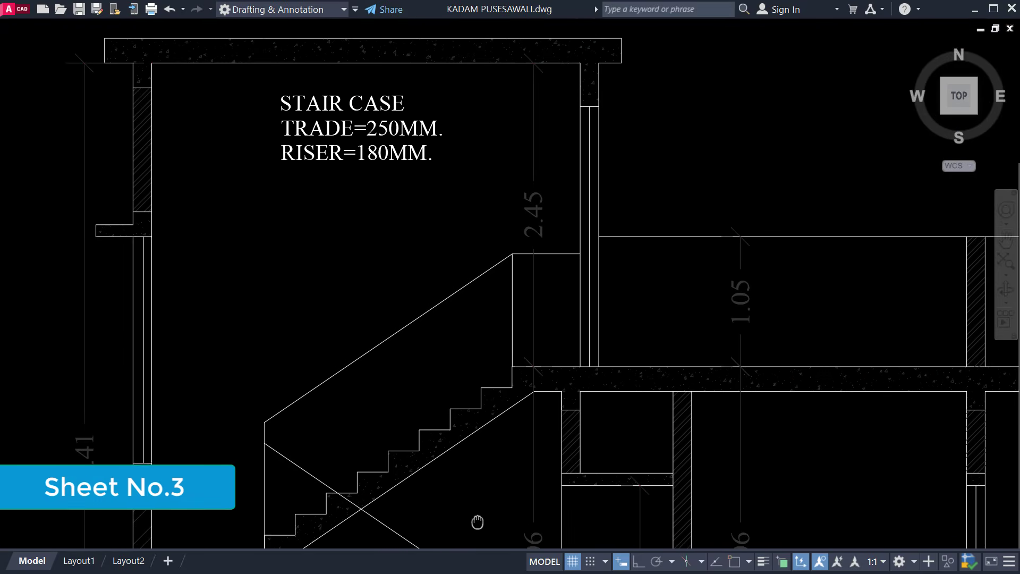
scroll(427, 252, "down", 6)
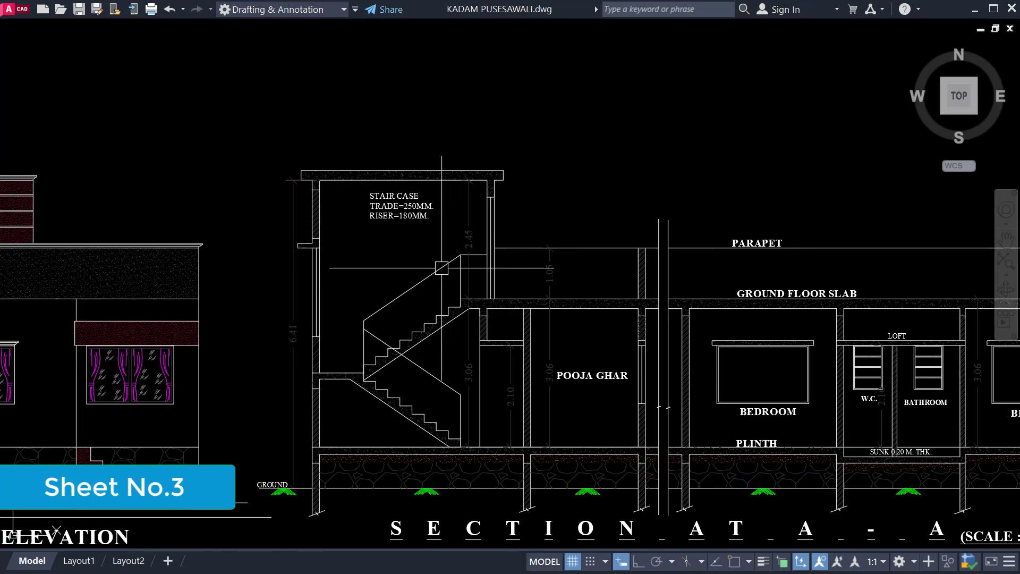
Review the ground floor area key plan with blocks A and B and the area calculation table below it.
middle_click_drag(680, 442, 649, 290)
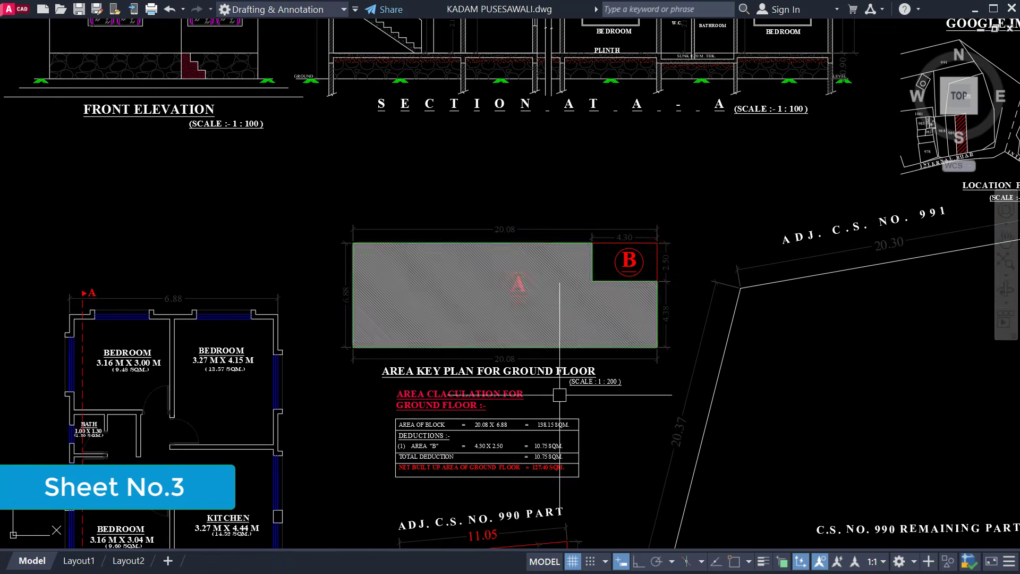
scroll(560, 395, "up", 4)
mouse_move(560, 397)
middle_mouse_down()
mouse_move(606, 525)
mouse_move(621, 533)
mouse_move(617, 510)
middle_mouse_up()
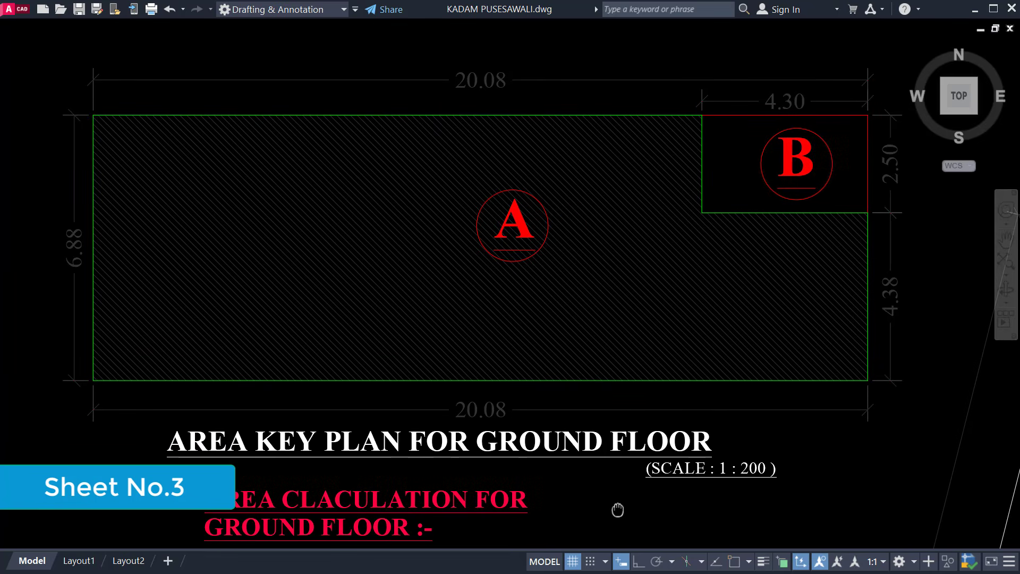
mouse_move(838, 554)
middle_mouse_down()
mouse_move(867, 489)
mouse_move(873, 260)
middle_mouse_up()
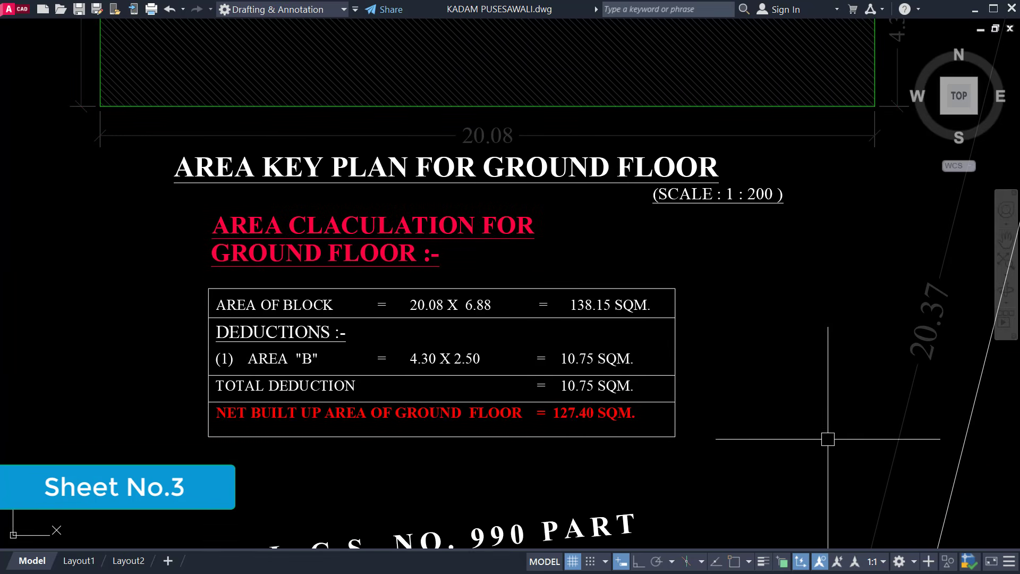
middle_click_drag(827, 438, 825, 370)
Examine the third sheet's site plan, including the hatched building footprint, plot sides and margins.
middle_click_drag(808, 497, 791, 238)
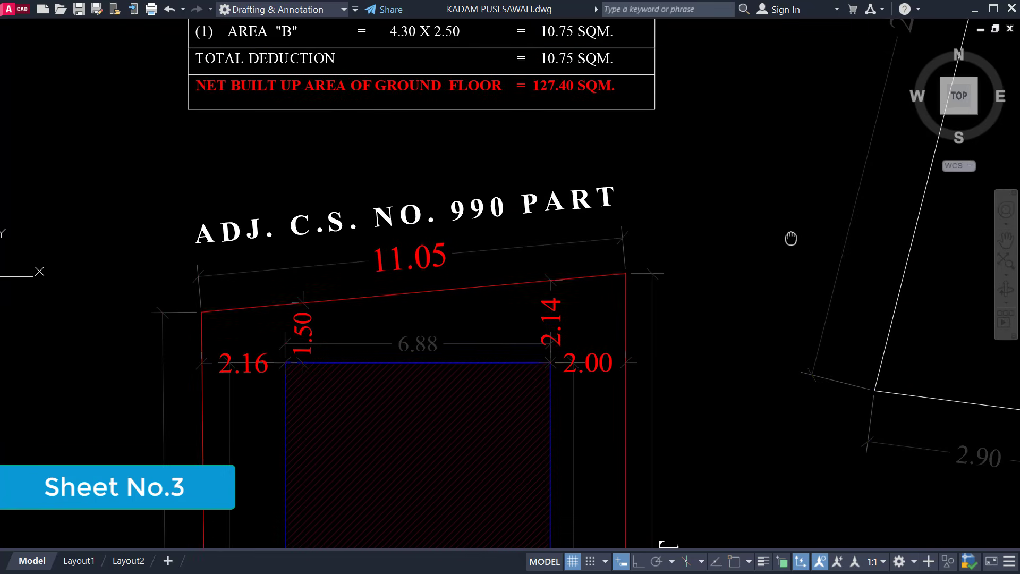
middle_click_drag(798, 414, 811, 216)
scroll(811, 216, "down", 2)
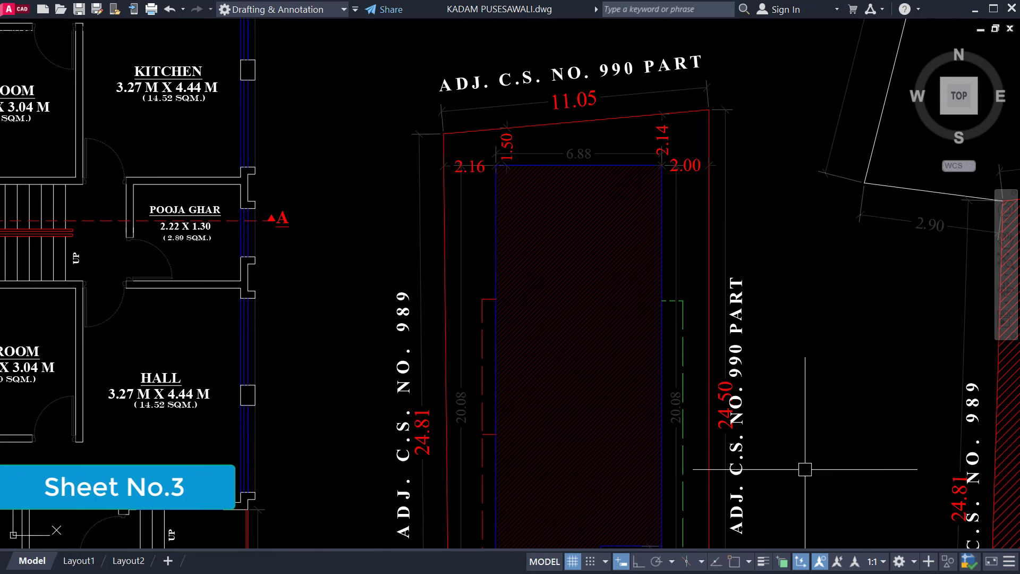
middle_click_drag(806, 469, 740, 322)
scroll(741, 322, "down", 2)
Inspect the location plan with the hatched N.A. plot, the smaller N.T.S. location plan and the Google image frame.
mouse_move(763, 498)
middle_mouse_down()
mouse_move(660, 392)
mouse_move(339, 365)
mouse_move(255, 333)
middle_mouse_up()
middle_click_drag(631, 278, 654, 461)
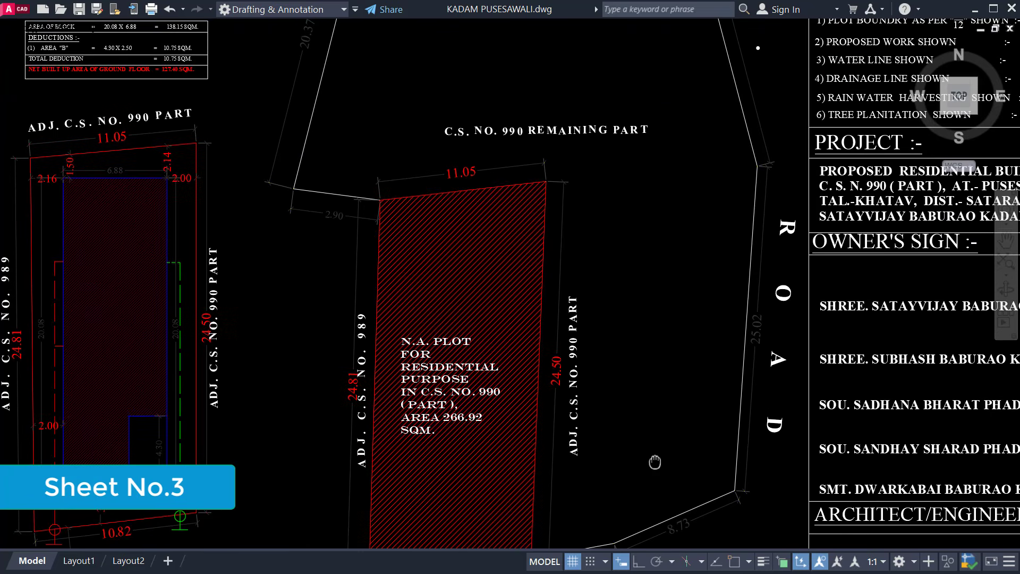
middle_click_drag(702, 261, 709, 553)
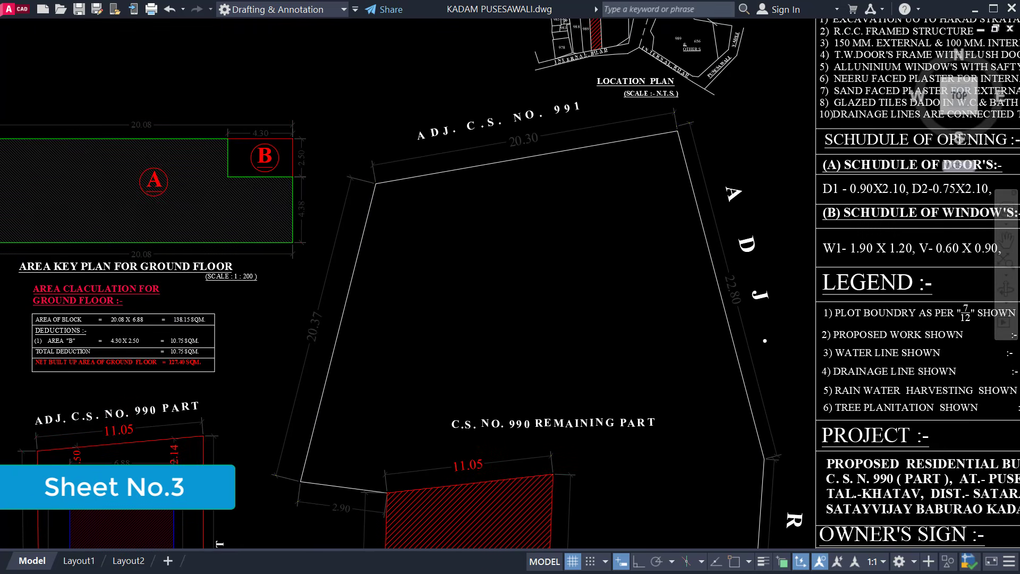
middle_click_drag(832, 161, 840, 513)
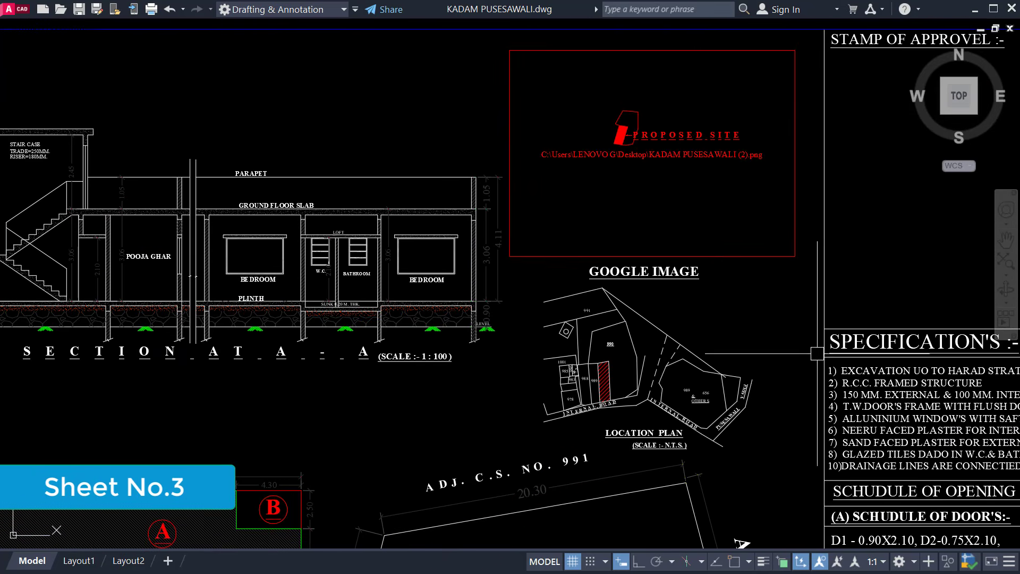
scroll(822, 166, "up", 2)
scroll(821, 167, "down", 2)
Review the third sheet's specifications, opening schedules and legend, along with its area, balcony and parking statements.
mouse_move(836, 290)
middle_mouse_down()
mouse_move(227, 358)
mouse_move(93, 359)
middle_mouse_up()
middle_click_drag(940, 484, 946, 421)
middle_click_drag(963, 475, 969, 356)
middle_click_drag(972, 499, 995, 388)
middle_click_drag(971, 490, 971, 346)
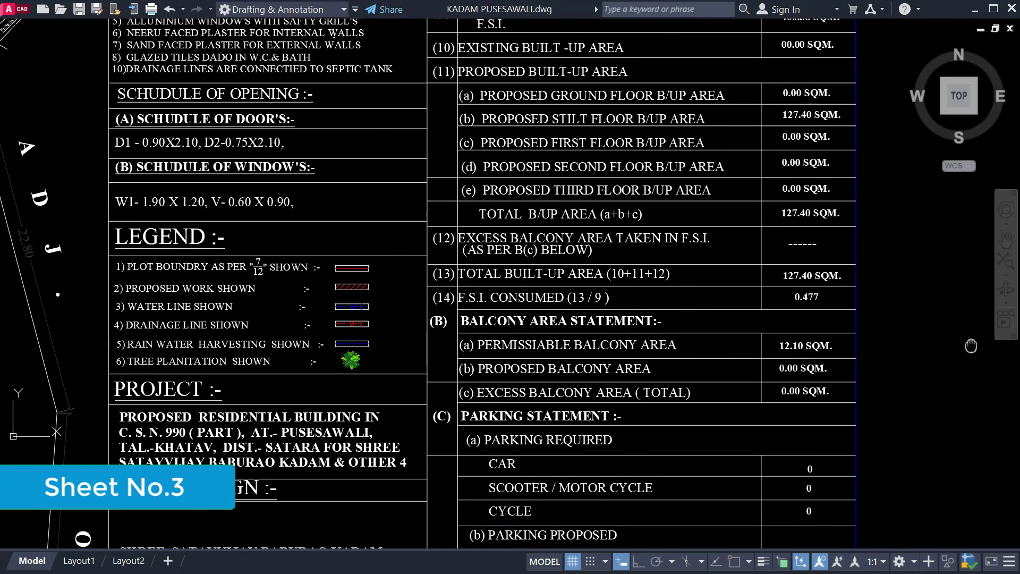
middle_click_drag(964, 472, 971, 366)
middle_click(965, 504)
middle_click(964, 504)
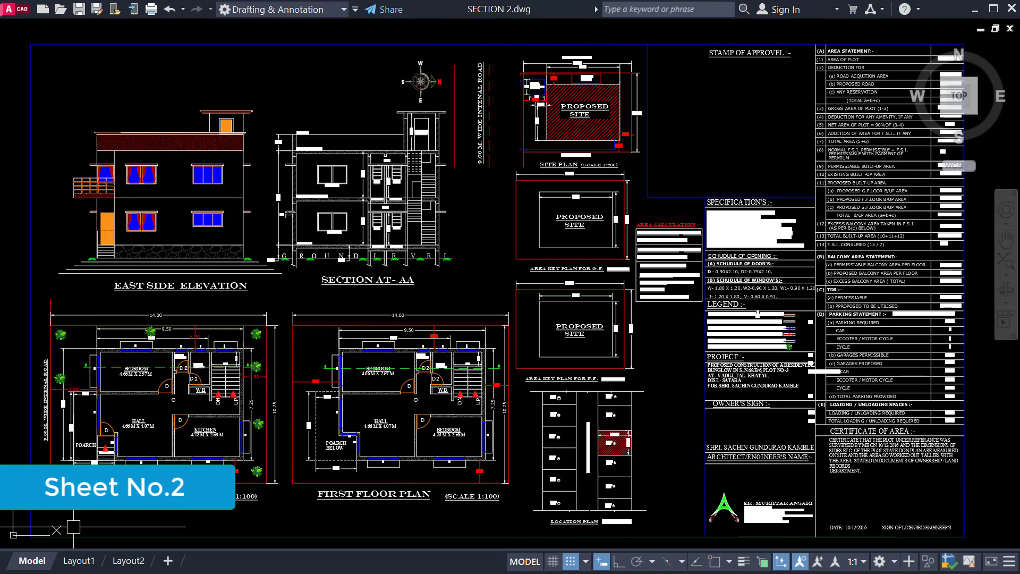
Examine the ground floor and first floor plans in SECTION 2.dwg, including room sizes, porch and margins.
scroll(82, 511, "up", 2)
scroll(81, 511, "up", 2)
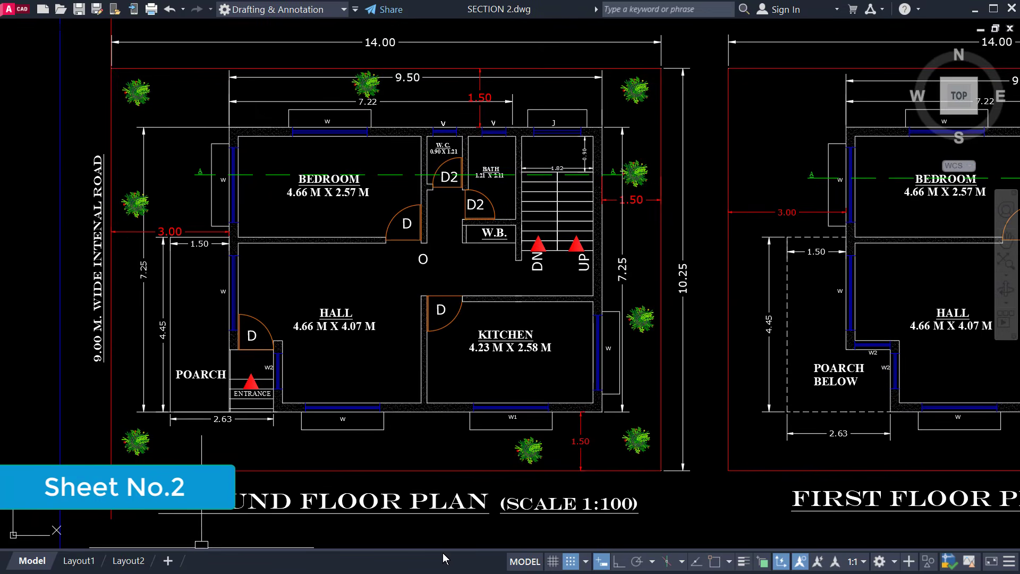
middle_click_drag(784, 528, 427, 547)
scroll(491, 461, "down", 2)
middle_click_drag(492, 462, 532, 550)
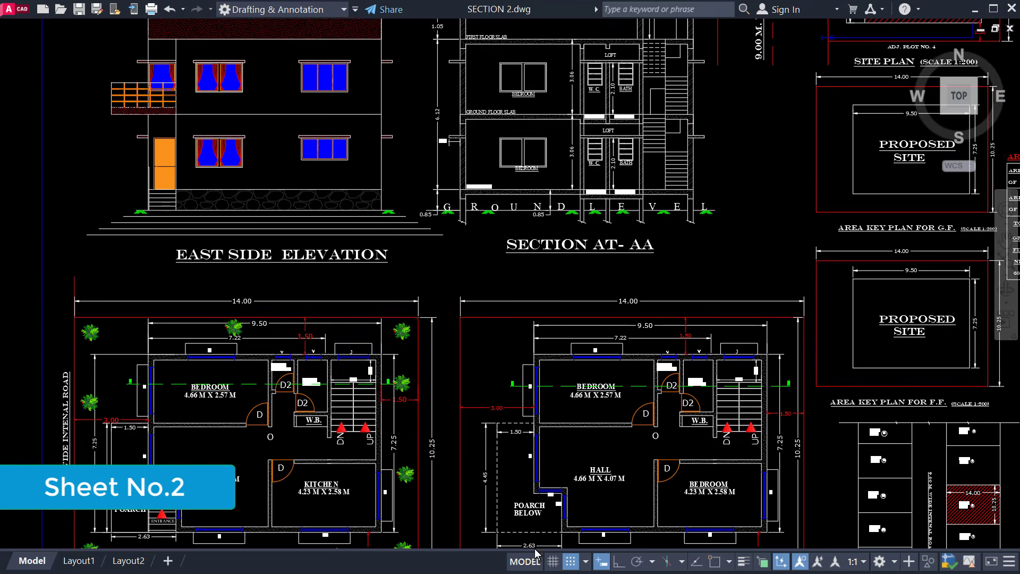
Inspect the east side elevation and Section AT-AA, including the slab, loft, sunk and plinth levels.
middle_click_drag(342, 310, 374, 425)
scroll(272, 248, "up", 2)
middle_click_drag(272, 249, 307, 296)
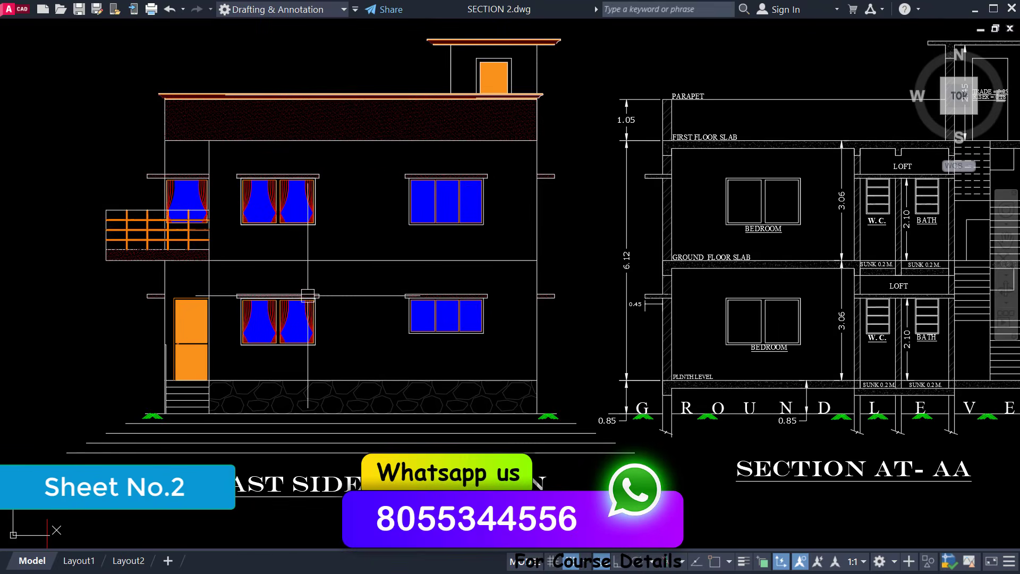
middle_click_drag(802, 447, 638, 444)
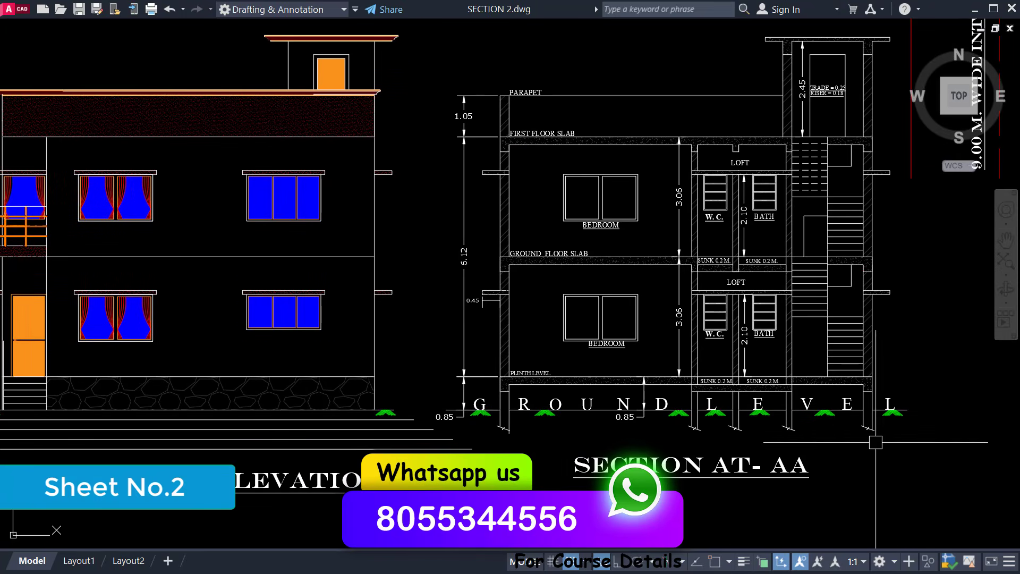
middle_click_drag(875, 444, 702, 462)
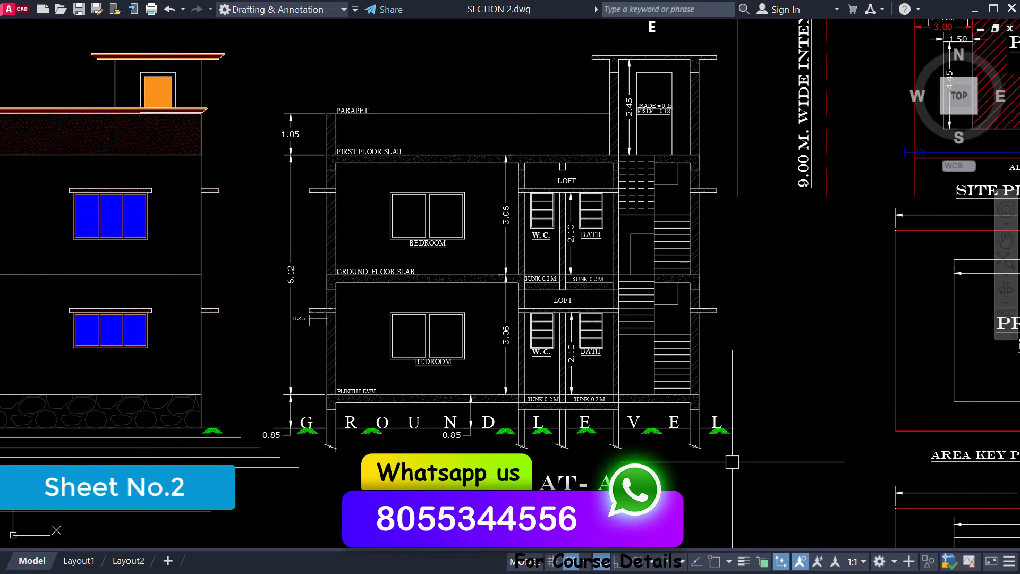
Examine the 1:200 site plan with the proposed site, septic tank, rain water harvesting tank and margins.
mouse_move(844, 410)
middle_mouse_down()
mouse_move(787, 442)
mouse_move(524, 510)
mouse_move(471, 560)
middle_mouse_up()
middle_click_drag(937, 436, 861, 417)
scroll(602, 225, "up", 4)
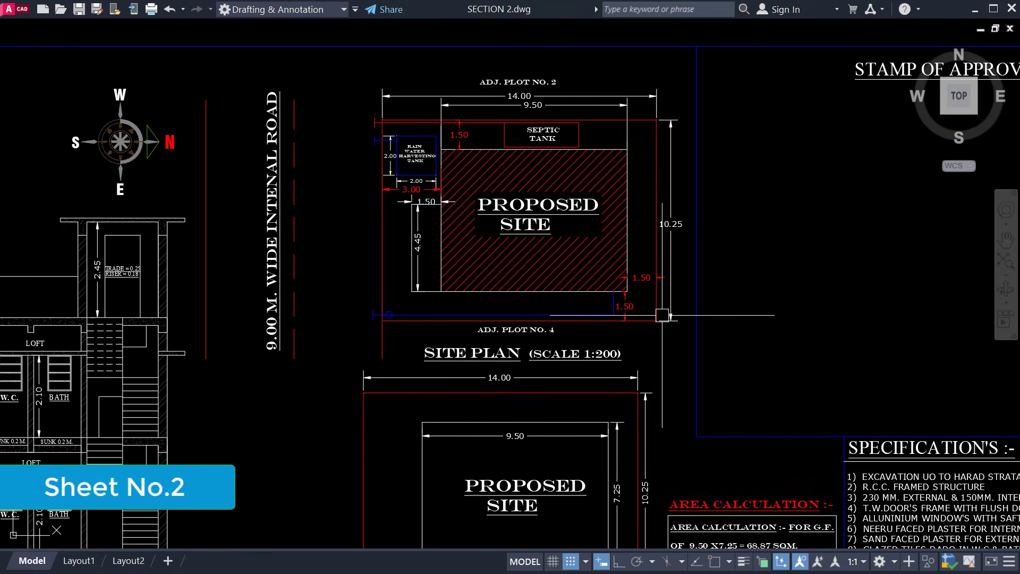
middle_click_drag(602, 225, 598, 316)
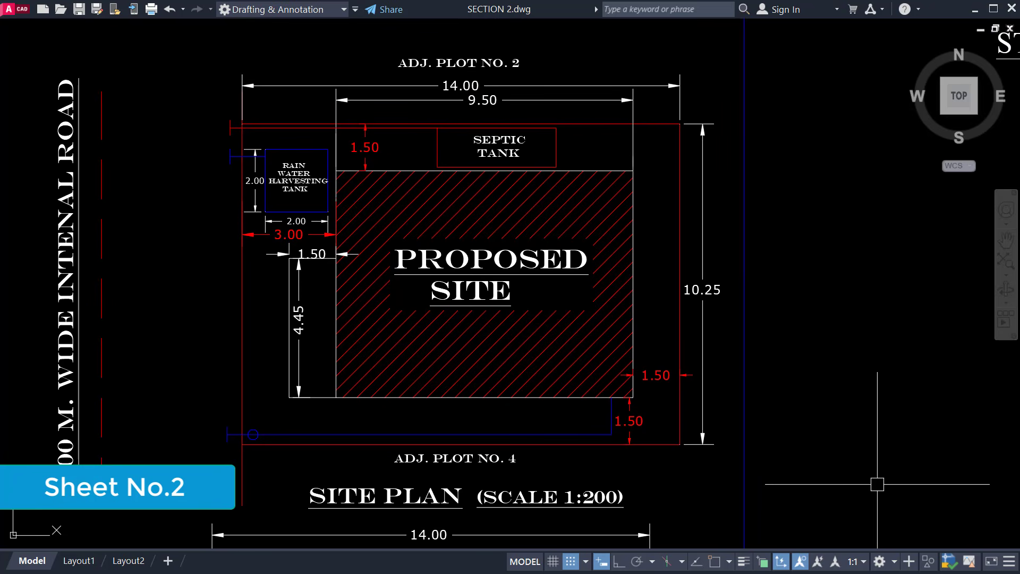
Review the area key plans for the ground and first floors and the adjacent area calculation.
mouse_move(877, 486)
middle_mouse_down()
mouse_move(855, 443)
mouse_move(832, 225)
middle_mouse_up()
middle_click_drag(820, 417, 825, 280)
middle_click_drag(819, 523, 843, 250)
middle_click_drag(746, 456, 744, 280)
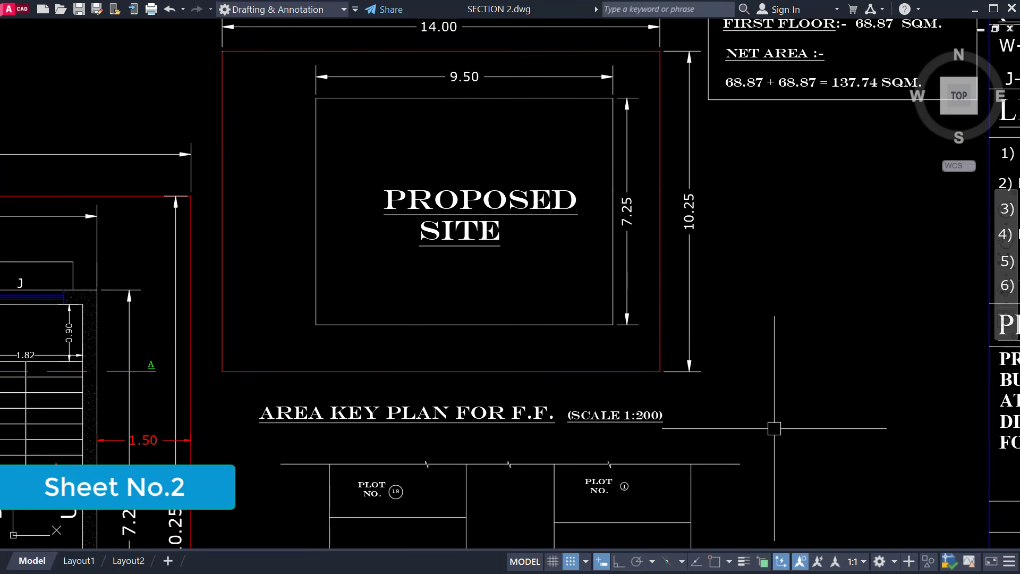
Inspect the location plan, project details, owner and engineer blocks, and the certificate of area.
middle_click_drag(779, 406, 769, 162)
scroll(768, 163, "down", 2)
middle_click_drag(765, 348, 760, 309)
mouse_move(439, 334)
middle_mouse_down()
mouse_move(699, 451)
mouse_move(111, 359)
middle_mouse_up()
middle_click_drag(809, 452, 458, 451)
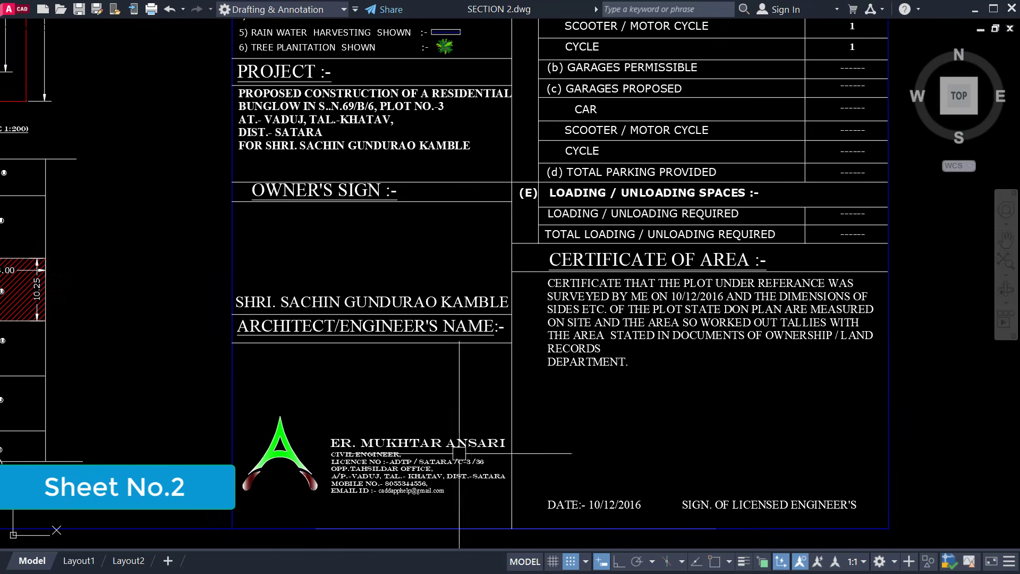
Review the statement column from the parking section up to the start of the area statement beside the approval stamp space.
middle_click_drag(828, 197, 823, 366)
middle_click_drag(931, 144, 926, 427)
middle_click_drag(916, 341, 916, 414)
middle_click_drag(921, 203, 921, 364)
middle_click_drag(810, 201, 808, 331)
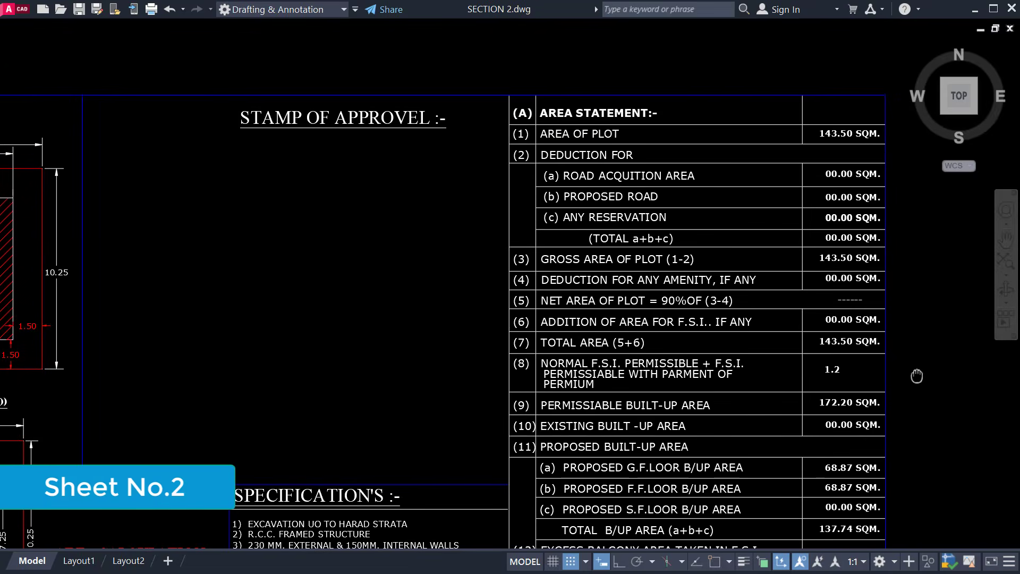
Look over the SECTION 2.dwg sheet again, covering the specifications, key plans, section and first floor plan.
scroll(807, 331, "down", 1)
middle_click_drag(784, 275, 863, 122)
mouse_move(552, 366)
middle_mouse_down()
mouse_move(685, 298)
mouse_move(814, 211)
middle_mouse_up()
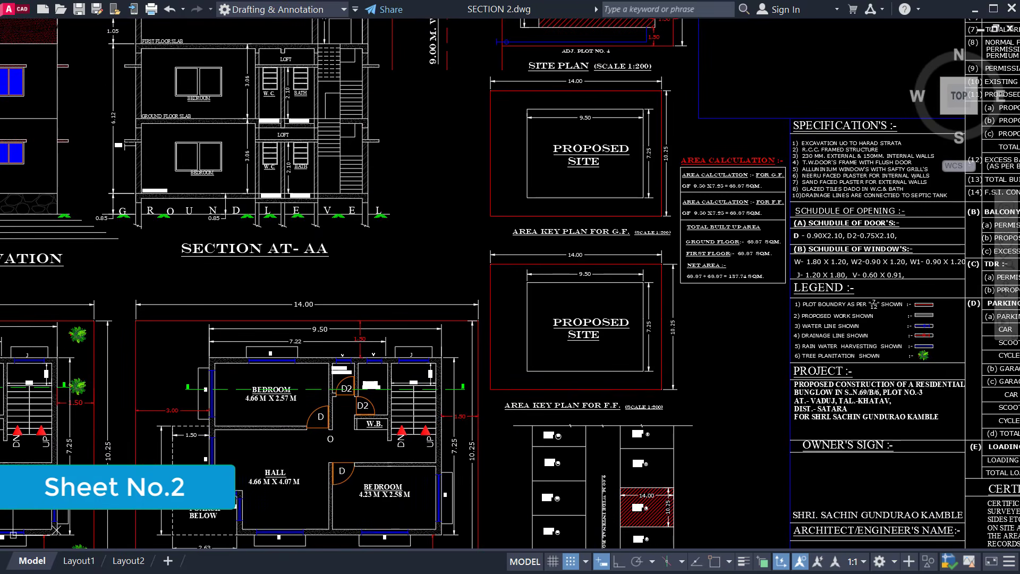
middle_click_drag(335, 490, 462, 448)
scroll(462, 447, "down", 2)
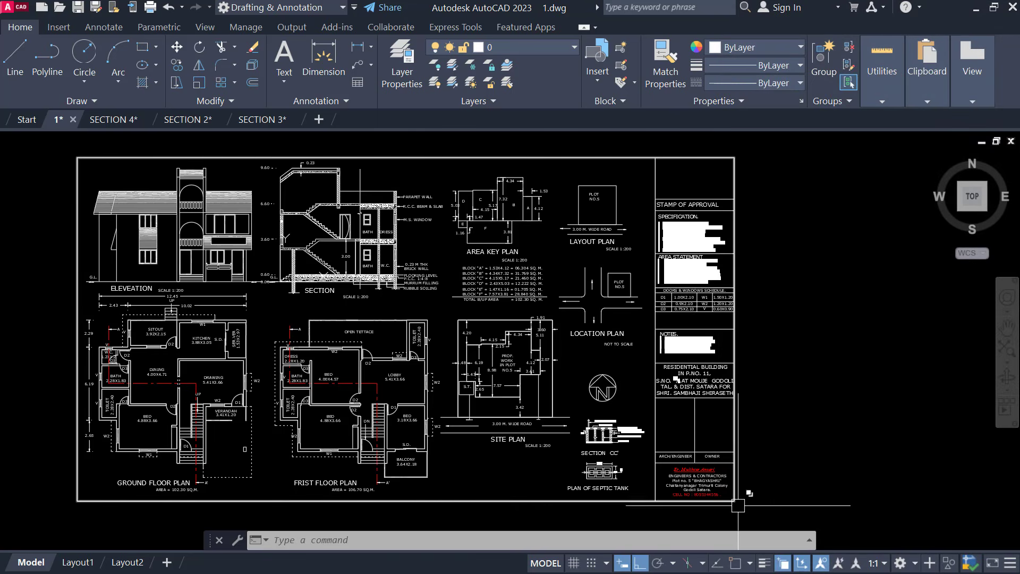
Turn on lineweight display for the ground and first floor plans and enable the clean screen view.
middle_click_drag(463, 496, 553, 500)
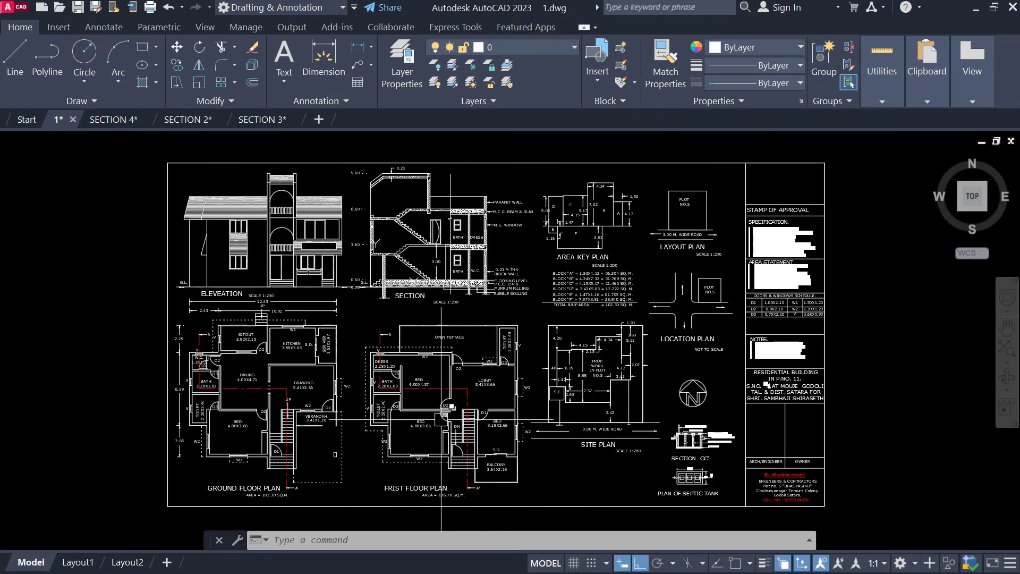
scroll(245, 425, "up", 5)
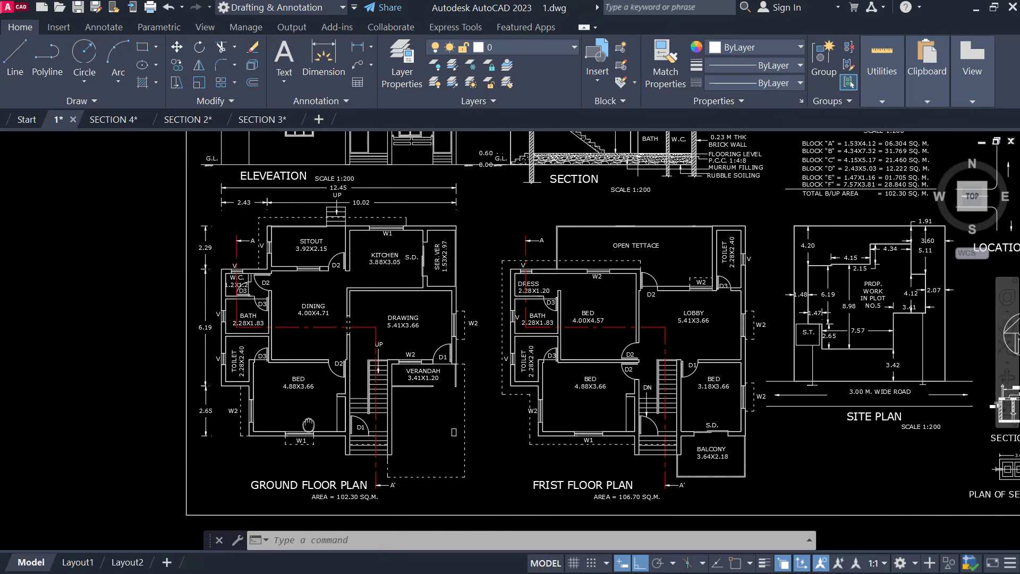
middle_click_drag(388, 390, 398, 405)
left_click(765, 563)
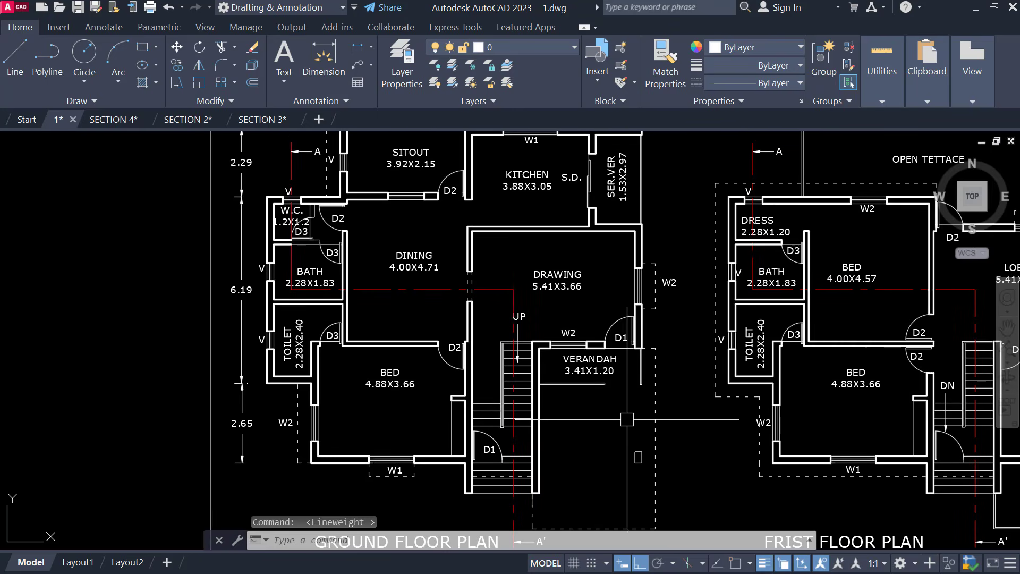
scroll(611, 417, "down", 2)
middle_click_drag(600, 417, 546, 398)
scroll(548, 386, "up", 2)
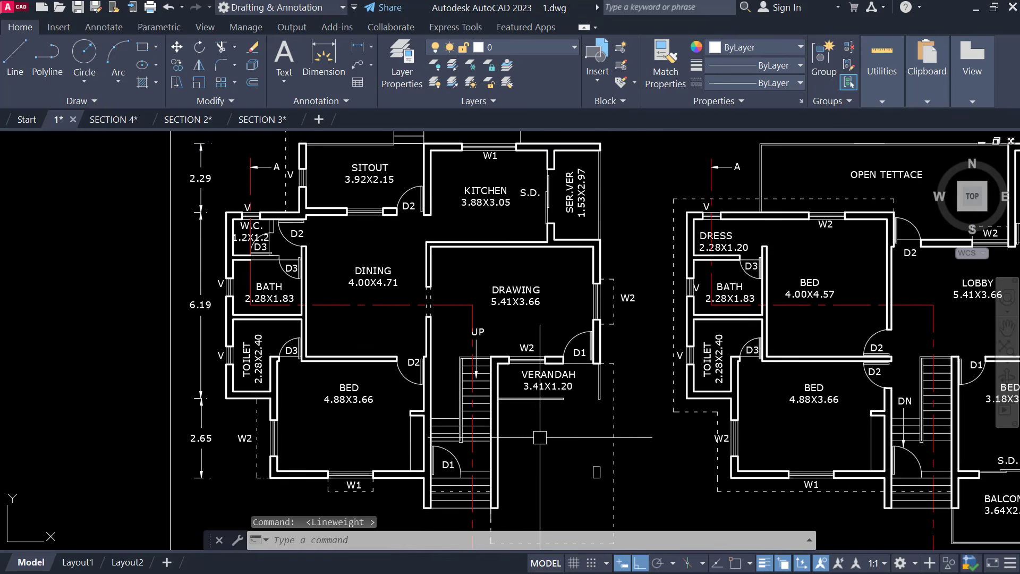
key("ctrl+0")
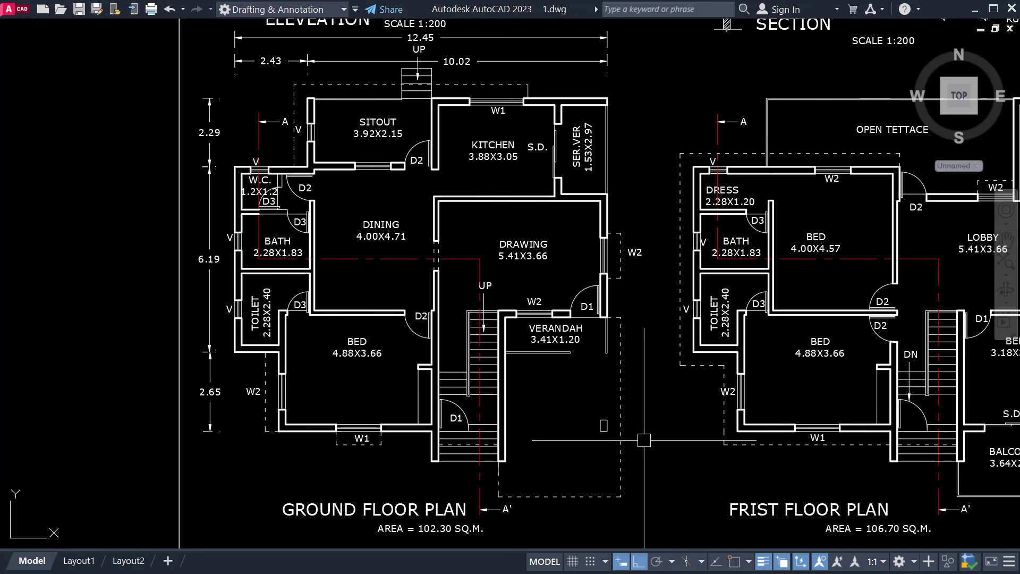
Examine the site plan's plot margins and outline dimensions, and return to the ground floor plan's verandah and parking area.
scroll(643, 440, "down", 2)
mouse_move(635, 442)
middle_mouse_down()
mouse_move(351, 417)
mouse_move(349, 432)
middle_mouse_up()
scroll(841, 322, "up", 4)
middle_click_drag(840, 324, 803, 357)
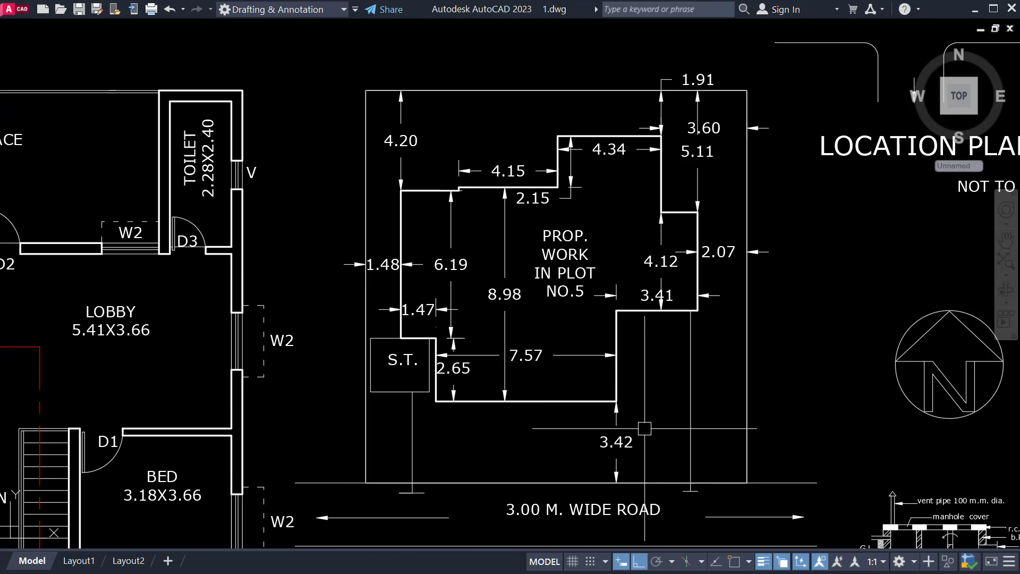
scroll(645, 429, "down", 2)
middle_click_drag(463, 374, 829, 320)
middle_click_drag(337, 445, 632, 375)
middle_click_drag(621, 443, 623, 445)
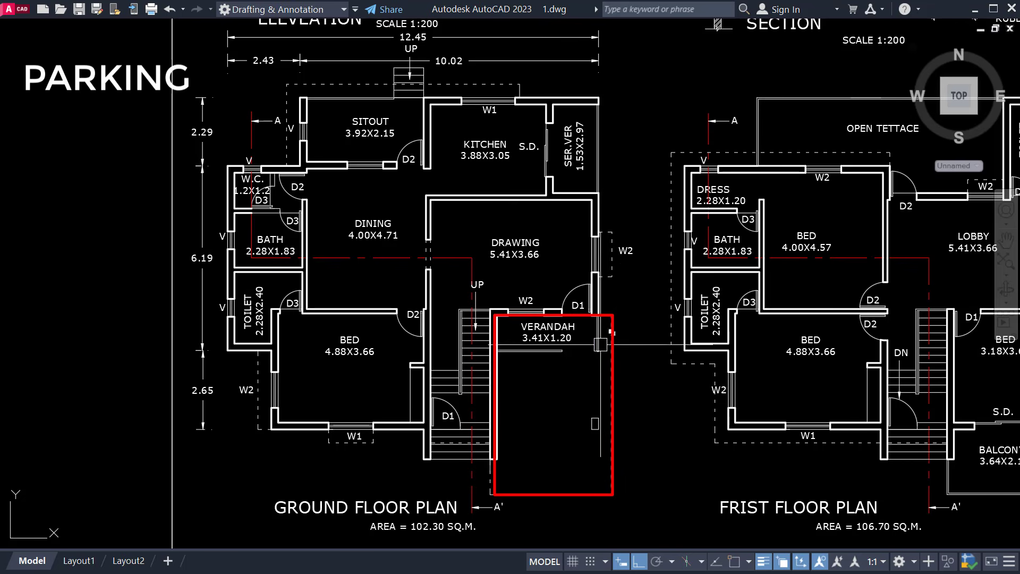
Examine the ground floor room layout from the parking and verandah through the drawing room, dining, kitchen and bedroom.
mouse_move(603, 511)
middle_mouse_down()
mouse_move(505, 468)
mouse_move(498, 474)
middle_mouse_up()
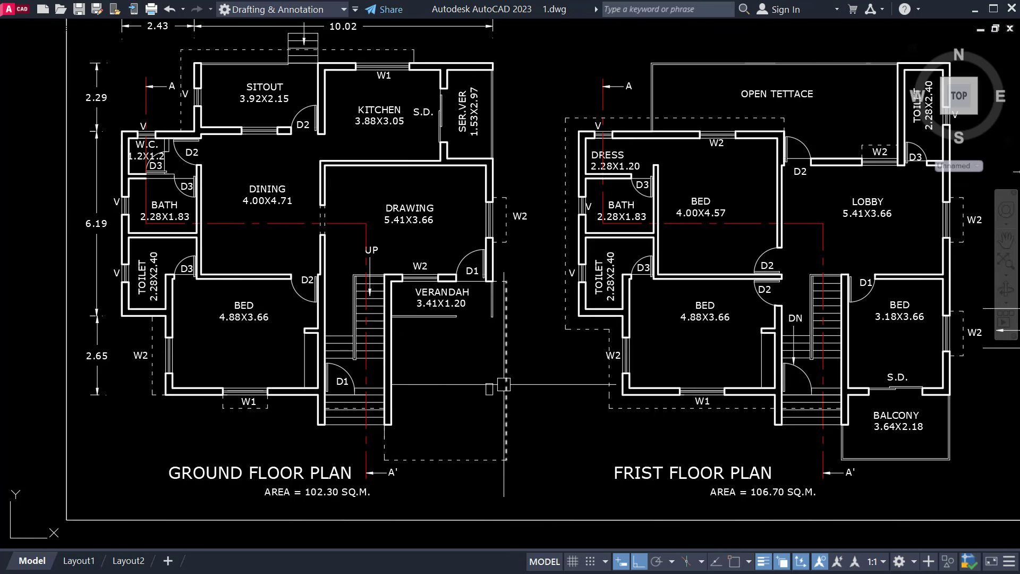
middle_click_drag(437, 348, 482, 350)
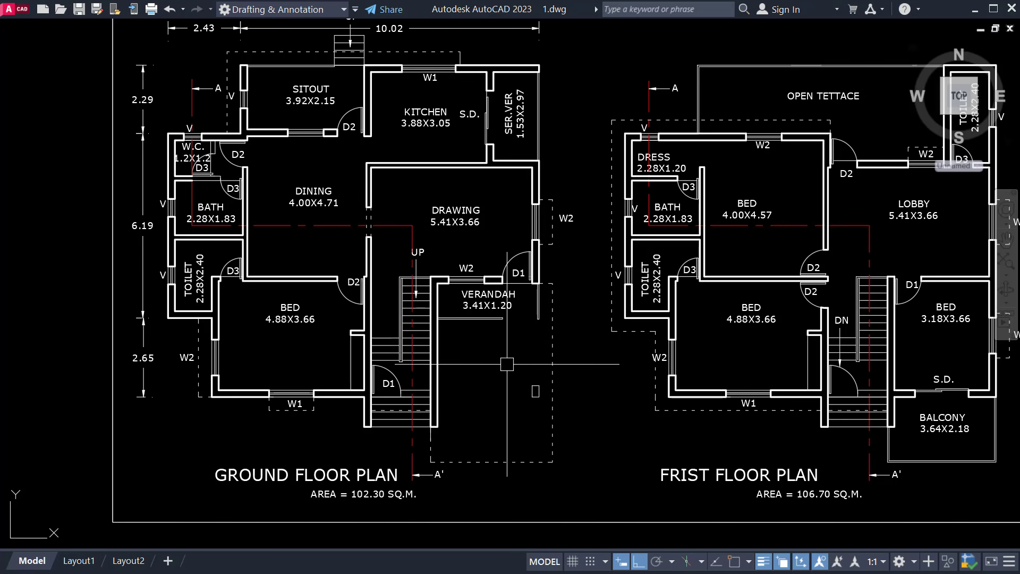
middle_click_drag(502, 365, 552, 386)
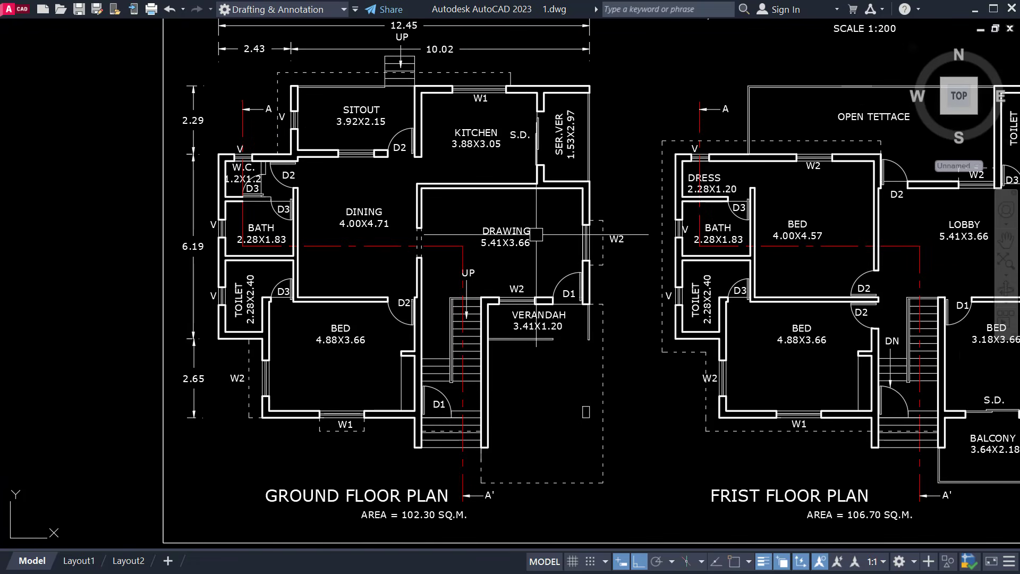
middle_click_drag(539, 241, 556, 276)
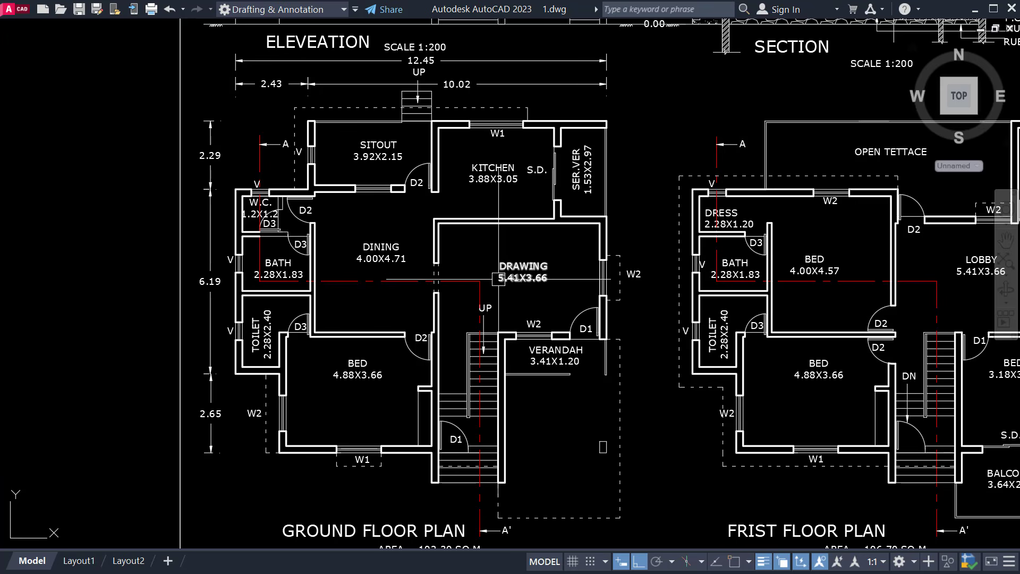
scroll(505, 268, "up", 2)
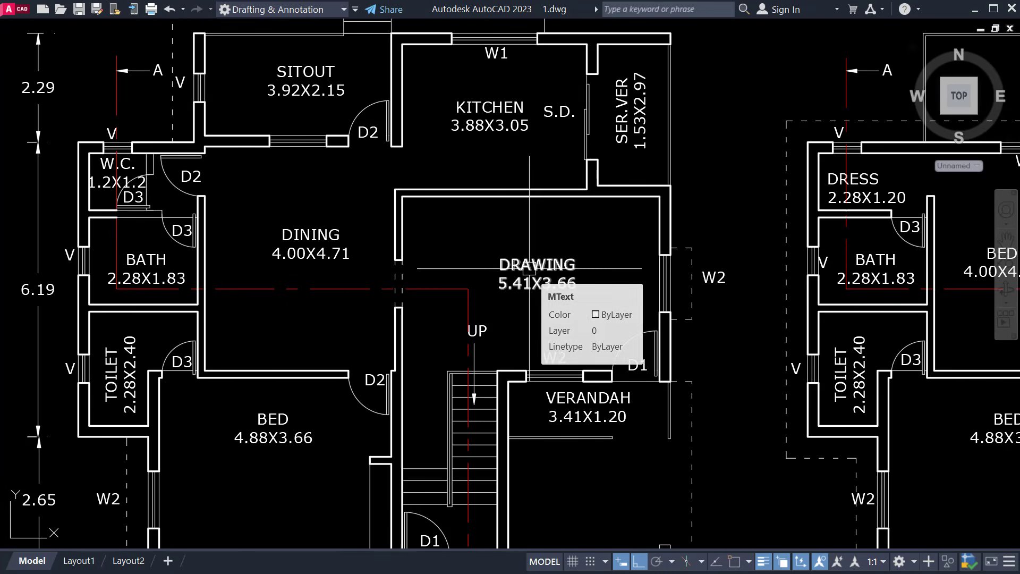
middle_click_drag(501, 172, 503, 199)
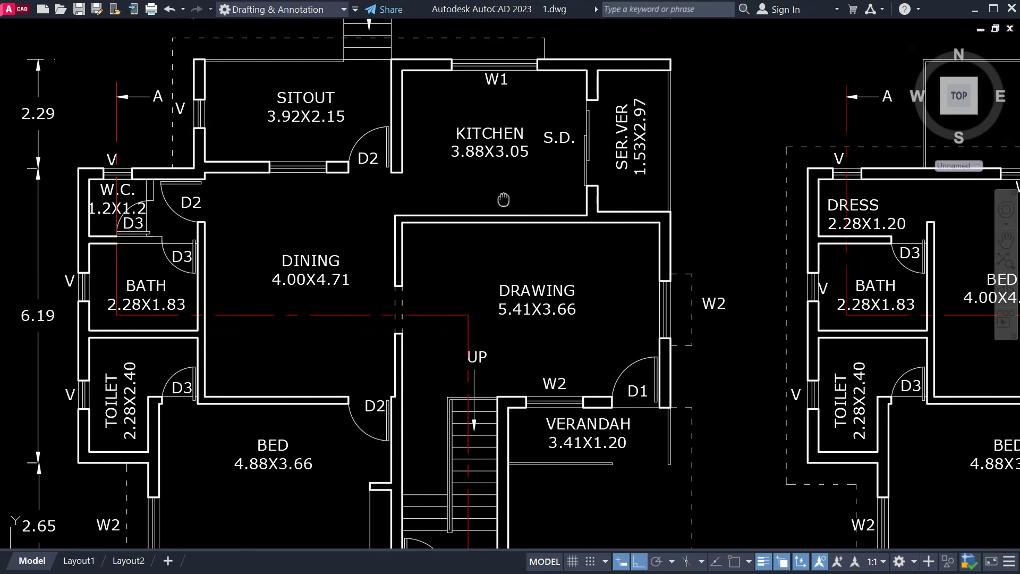
middle_click_drag(266, 469, 301, 390)
middle_click_drag(506, 295, 486, 372)
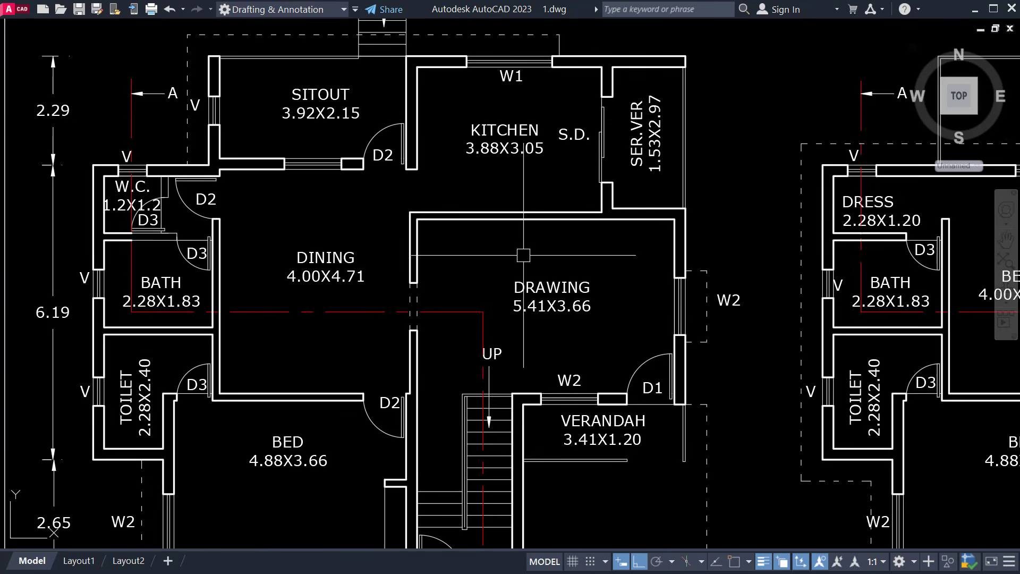
middle_click_drag(524, 255, 512, 228)
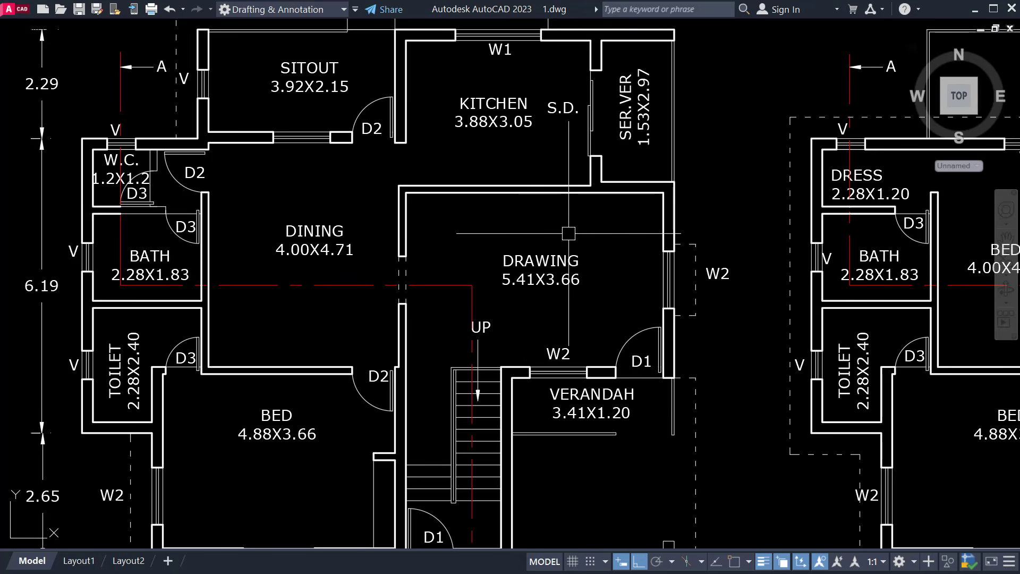
Review the kitchen's sliding door and service verandah, the staircase, and the outer dimensions of the ground floor plan.
scroll(499, 110, "up", 2)
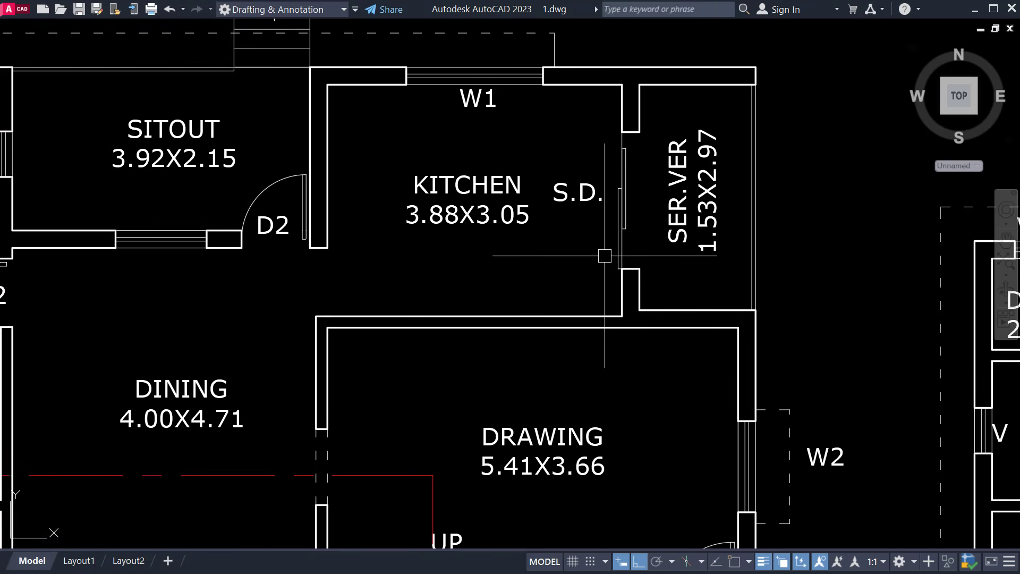
scroll(605, 256, "down", 3)
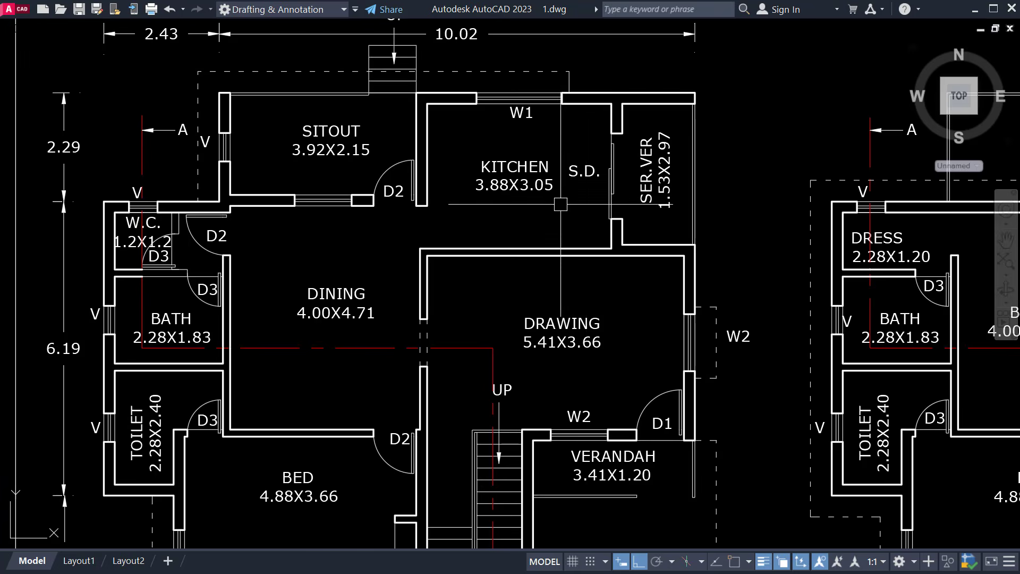
middle_click_drag(592, 209, 613, 84)
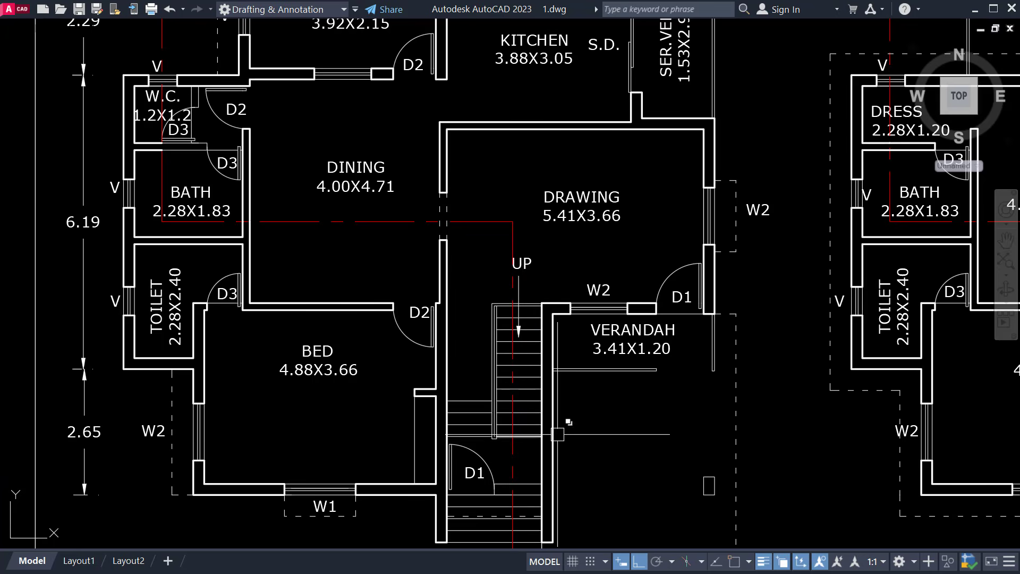
scroll(557, 434, "down", 3)
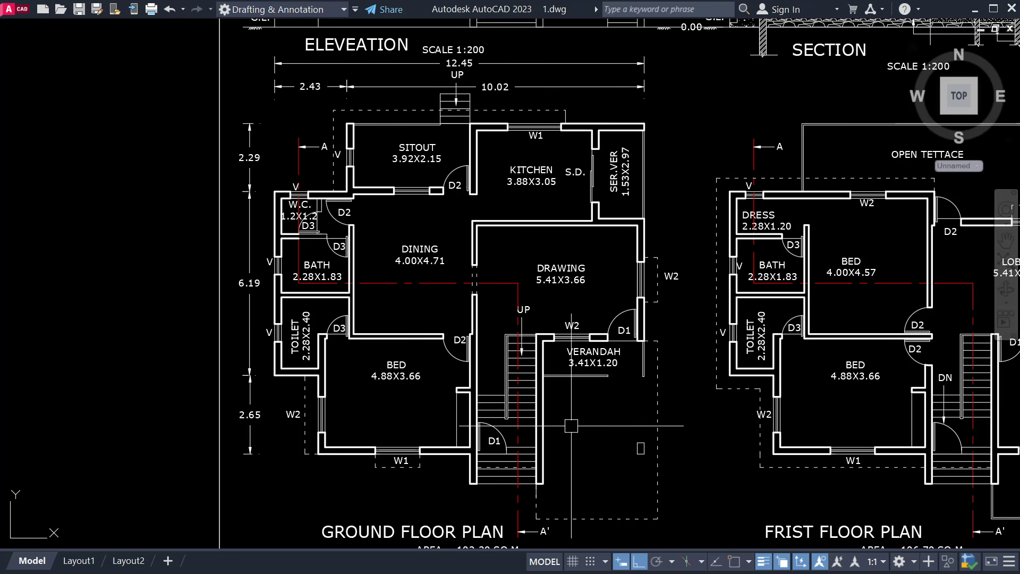
middle_click_drag(543, 266, 553, 282)
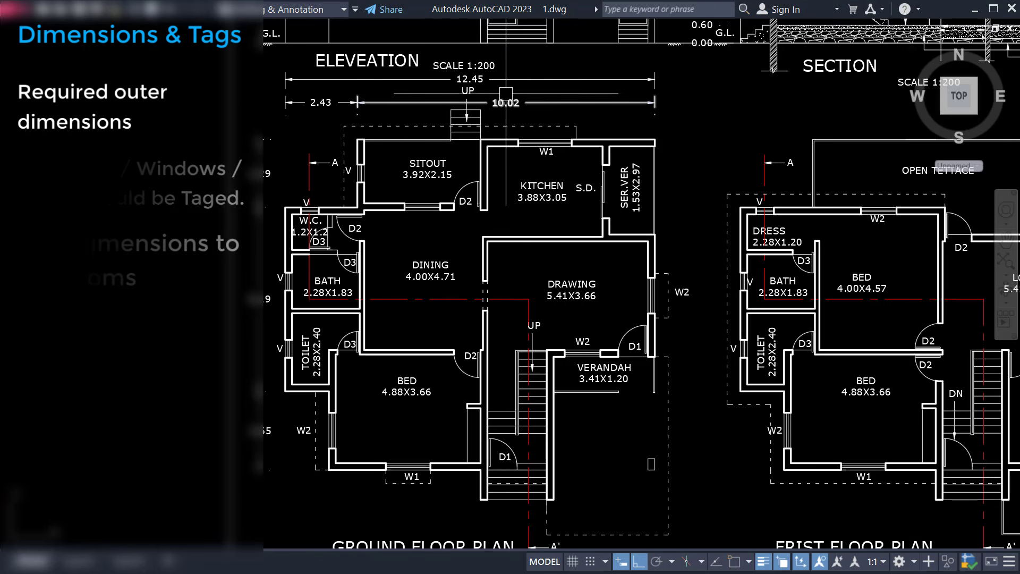
scroll(483, 104, "up", 2)
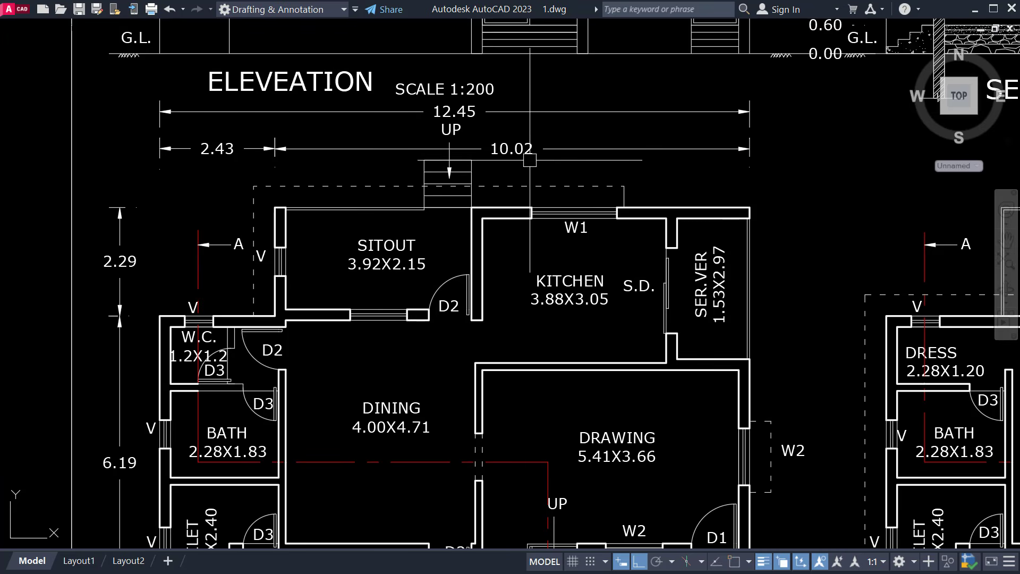
scroll(530, 160, "down", 2)
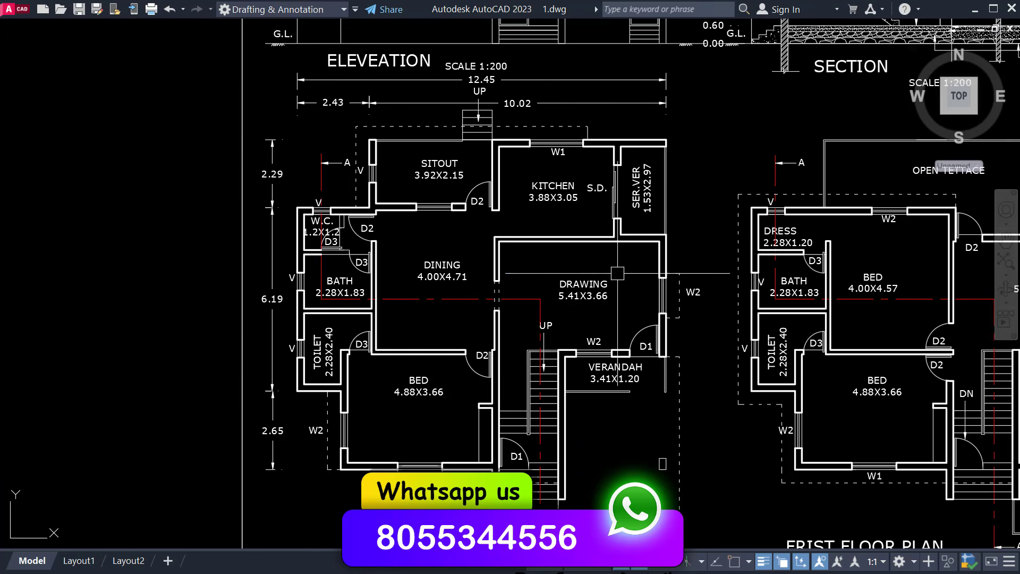
Examine the kitchen's size label on the ground floor plan for its horizontal by vertical dimension order.
scroll(561, 176, "up", 5)
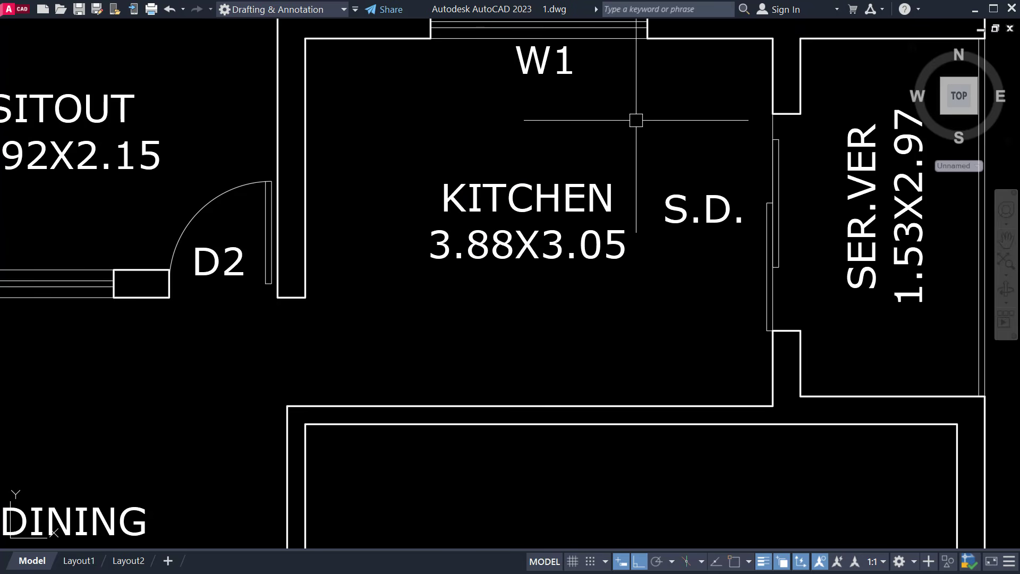
scroll(519, 274, "down", 8)
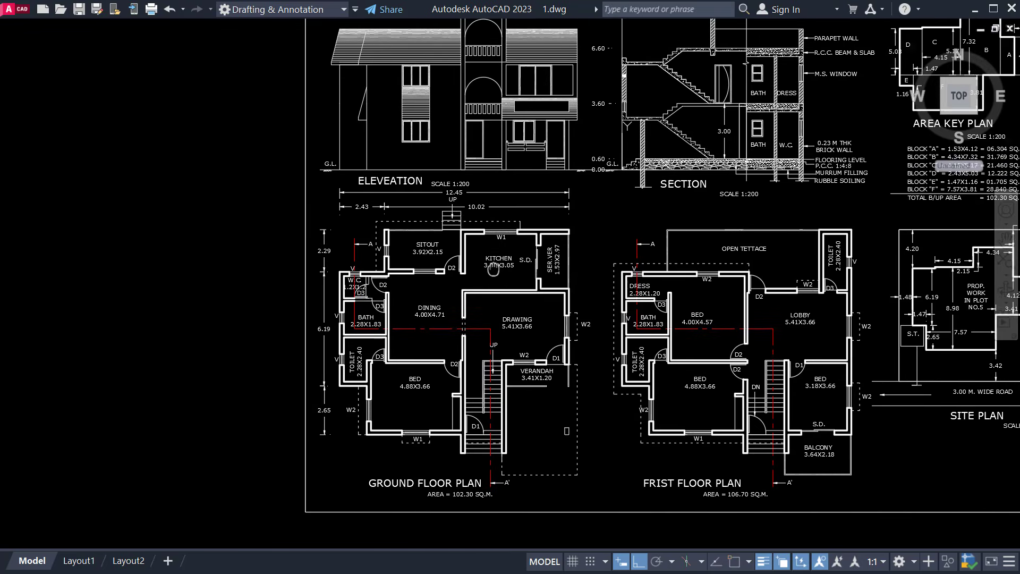
scroll(518, 272, "up", 6)
scroll(533, 281, "up", 2)
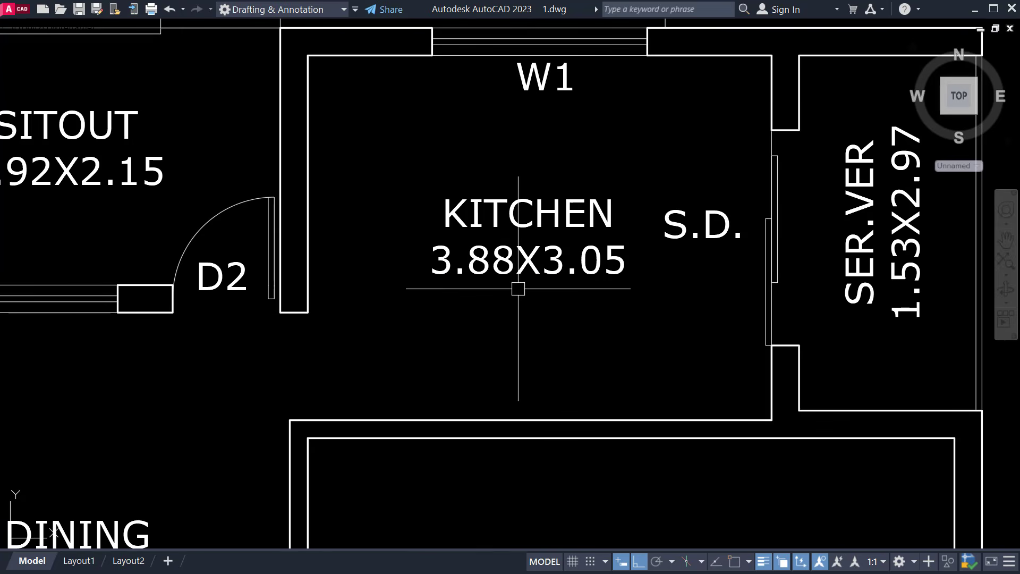
middle_click_drag(518, 289, 502, 329)
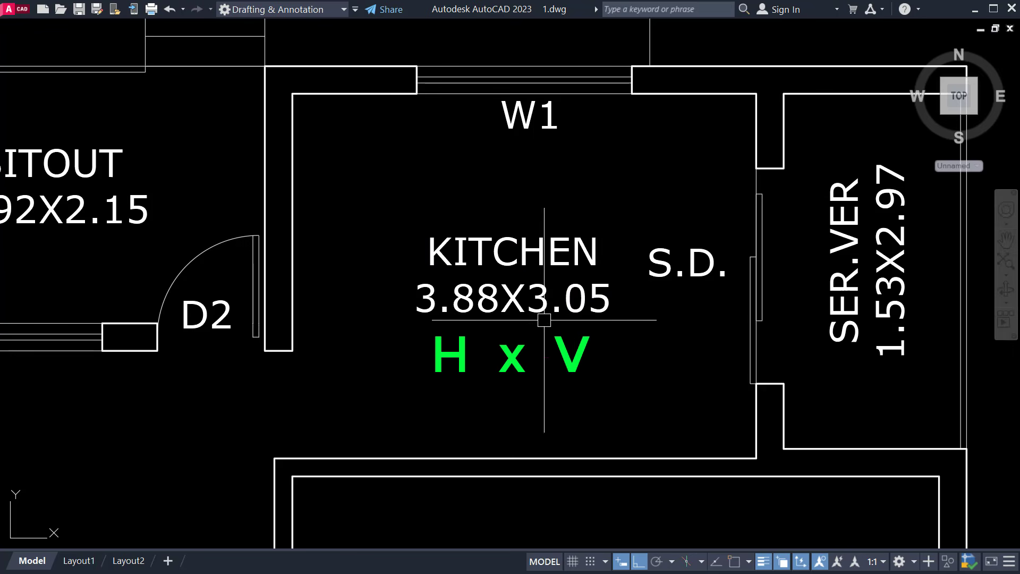
mouse_move(569, 310)
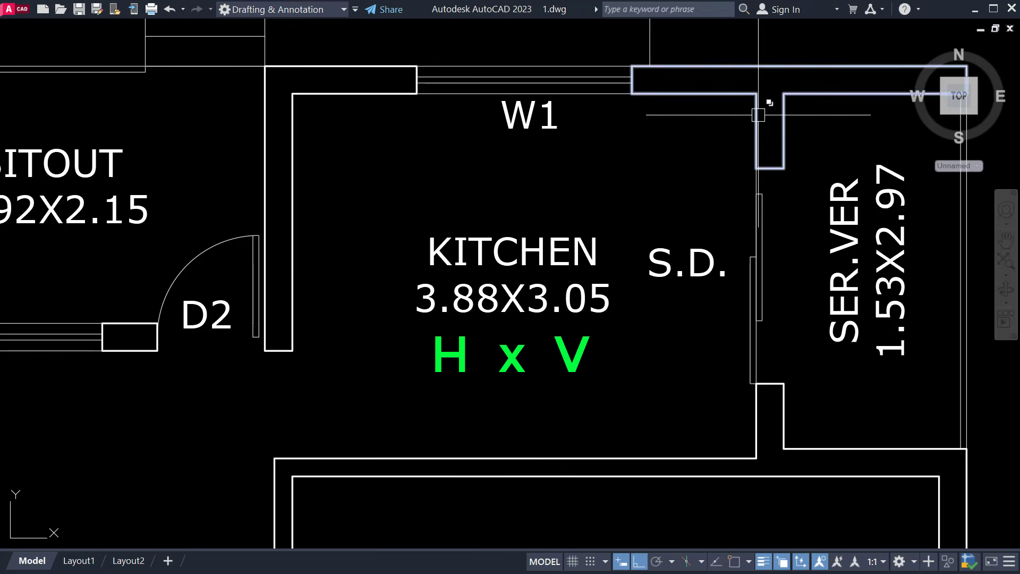
key("ctrl+z")
scroll(722, 400, "down", 5)
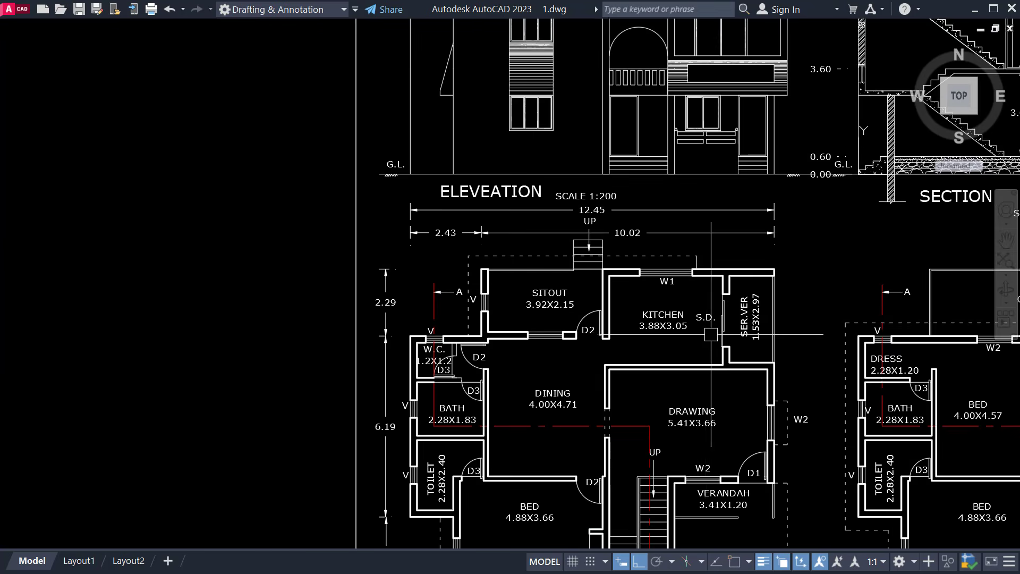
scroll(638, 196, "up", 10)
scroll(635, 214, "down", 2)
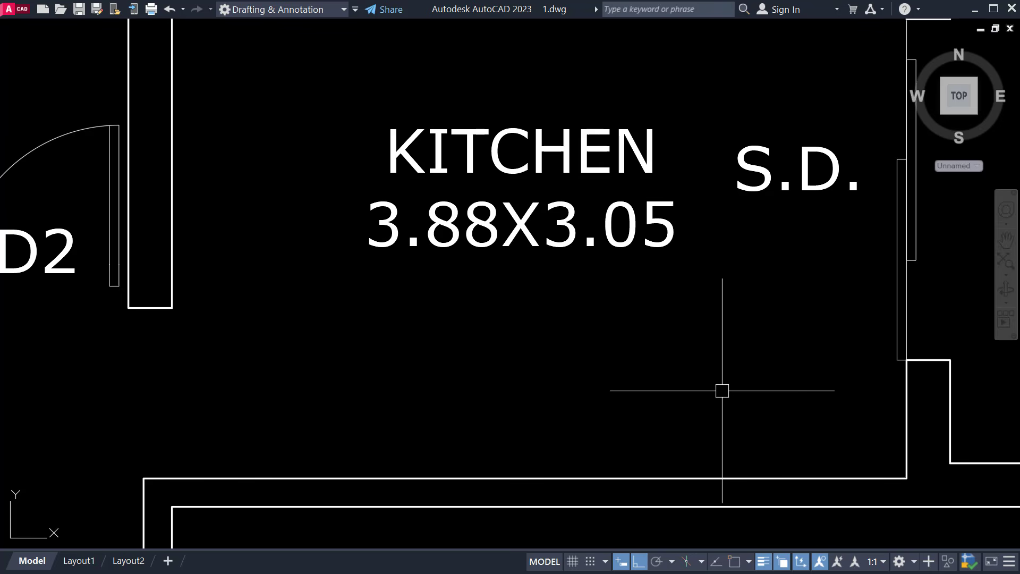
Examine the drawing room's size label and the adjacent door and window tags on the ground floor plan.
scroll(715, 361, "down", 3)
scroll(713, 345, "up", 3)
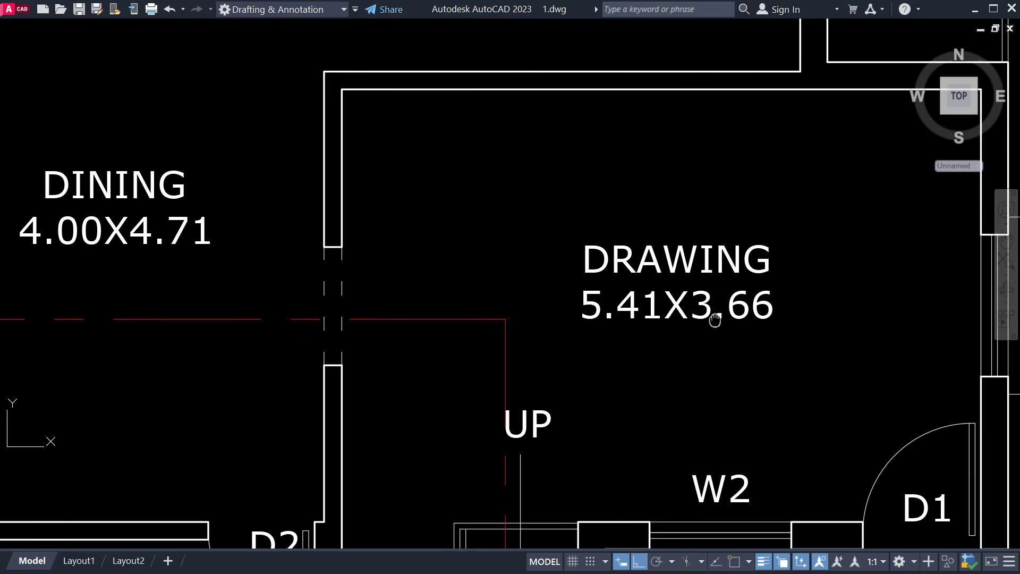
scroll(723, 351, "down", 2)
scroll(824, 340, "up", 1)
scroll(678, 365, "up", 4)
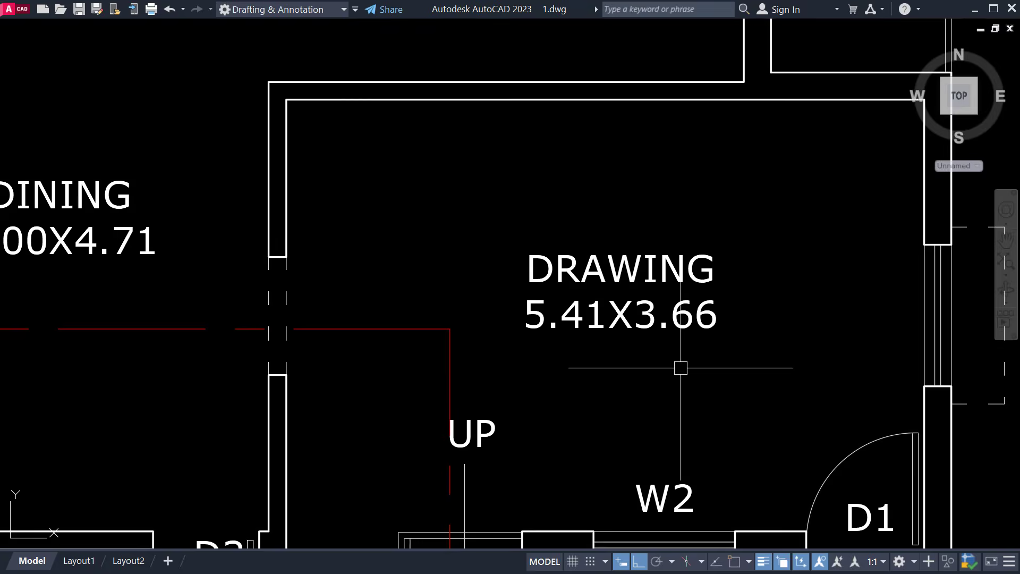
scroll(623, 341, "down", 2)
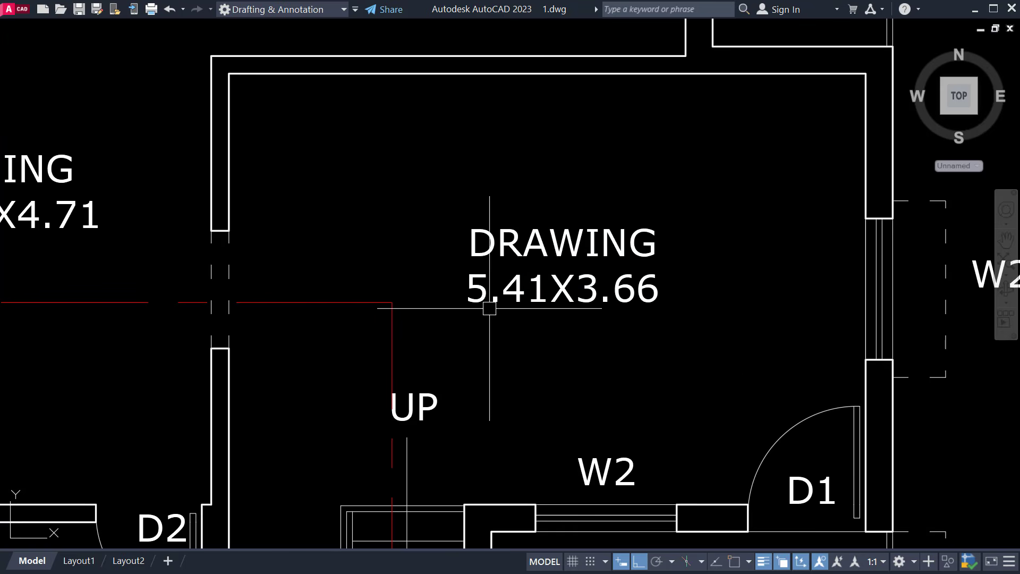
scroll(615, 350, "down", 2)
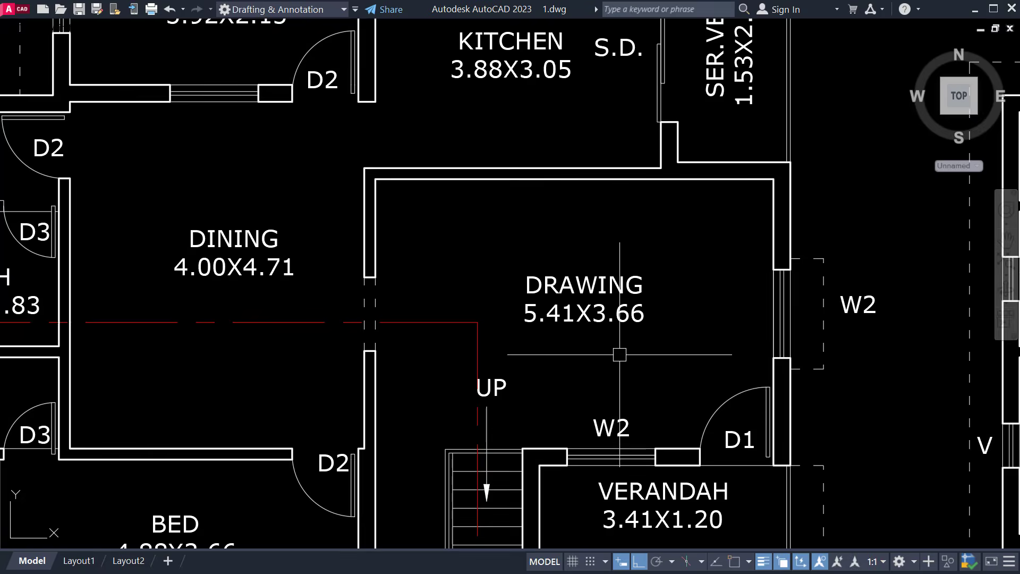
middle_click_drag(615, 353, 634, 357)
scroll(634, 357, "down", 2)
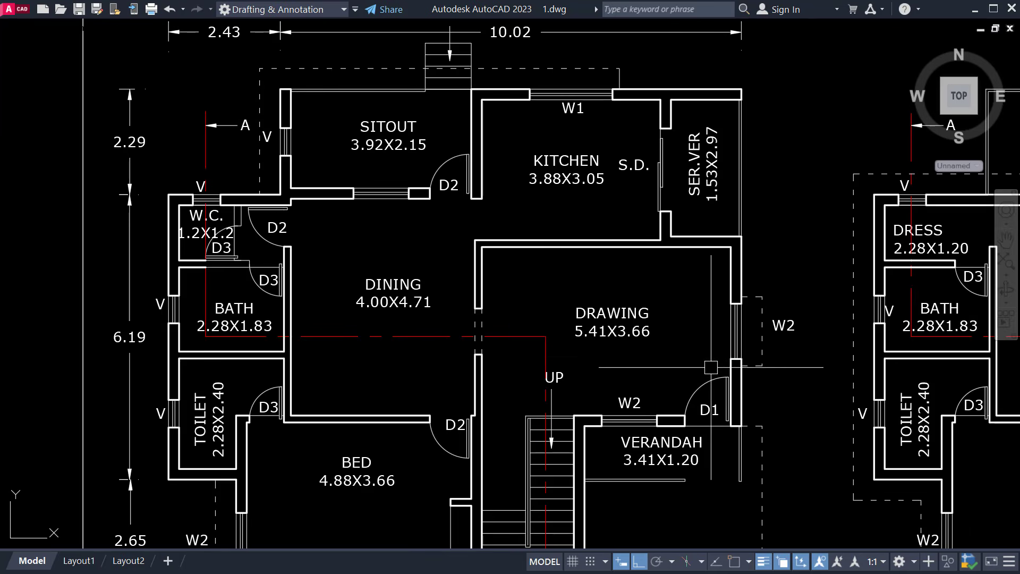
scroll(767, 357, "up", 4)
scroll(784, 296, "down", 2)
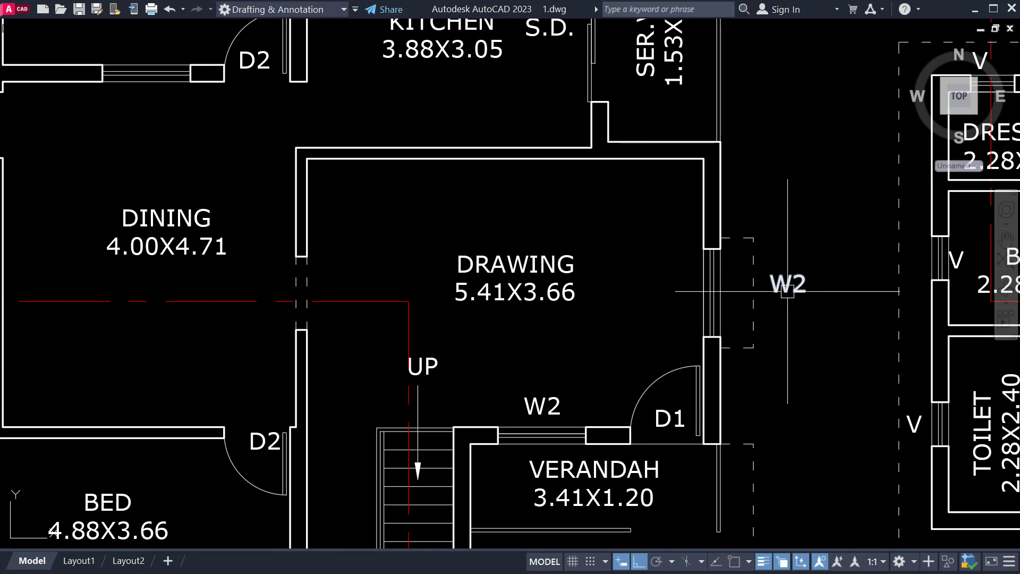
Examine the door tags D1, D2 and D3 at the drawing room, dining, W.C. and bath on the ground floor plan.
scroll(795, 290, "down", 2)
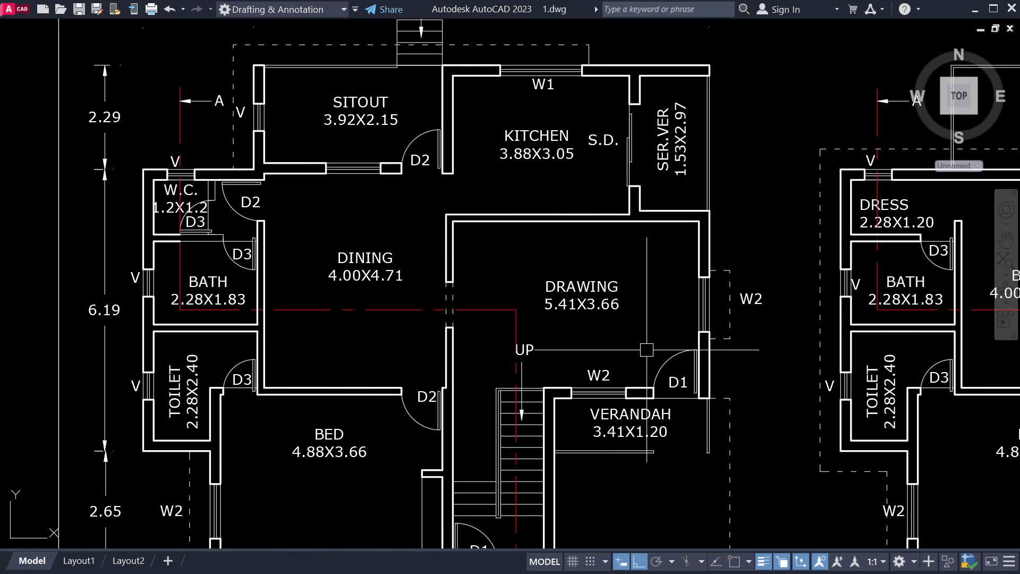
scroll(746, 312, "up", 2)
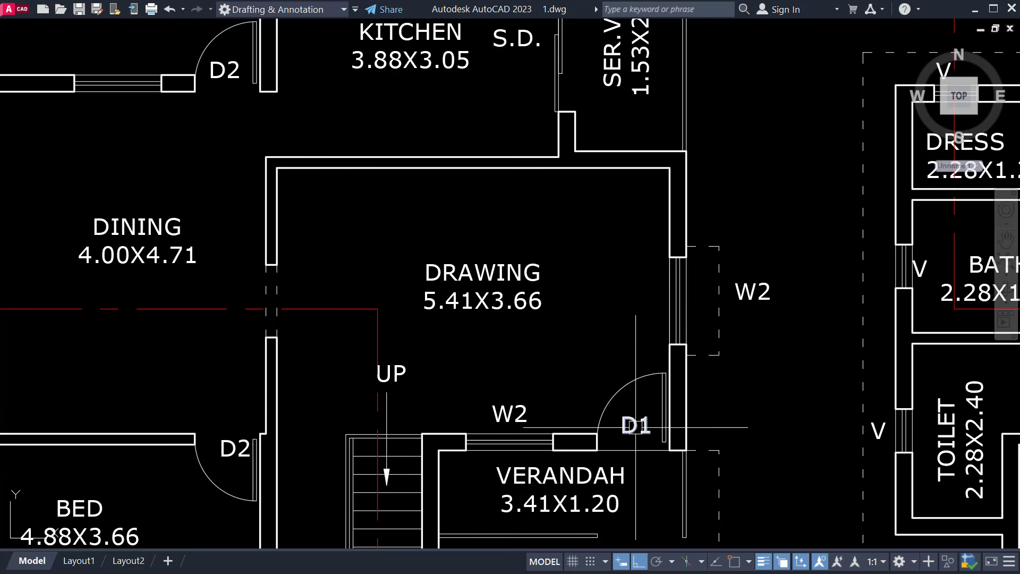
scroll(636, 426, "down", 2)
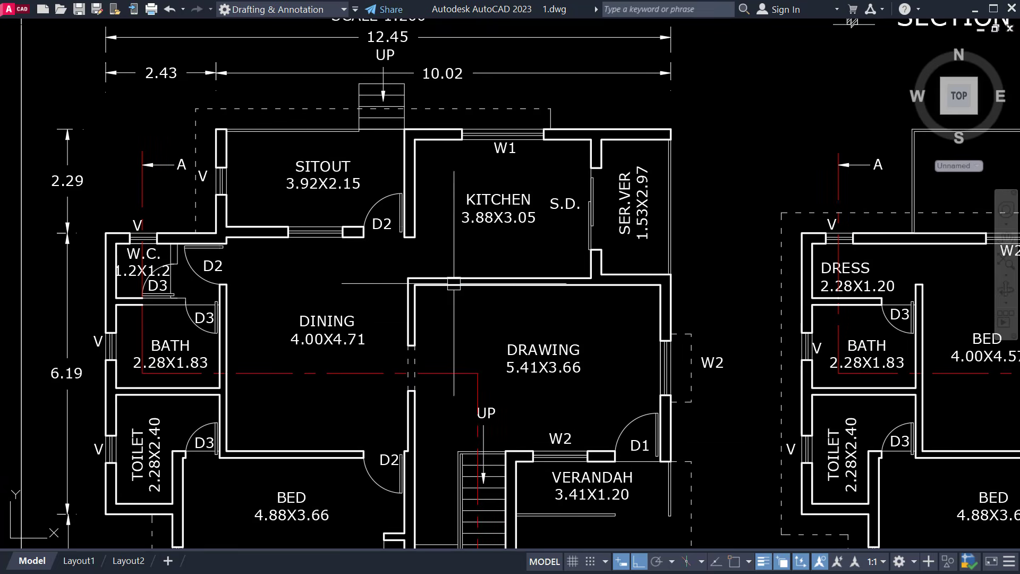
scroll(223, 265, "up", 5)
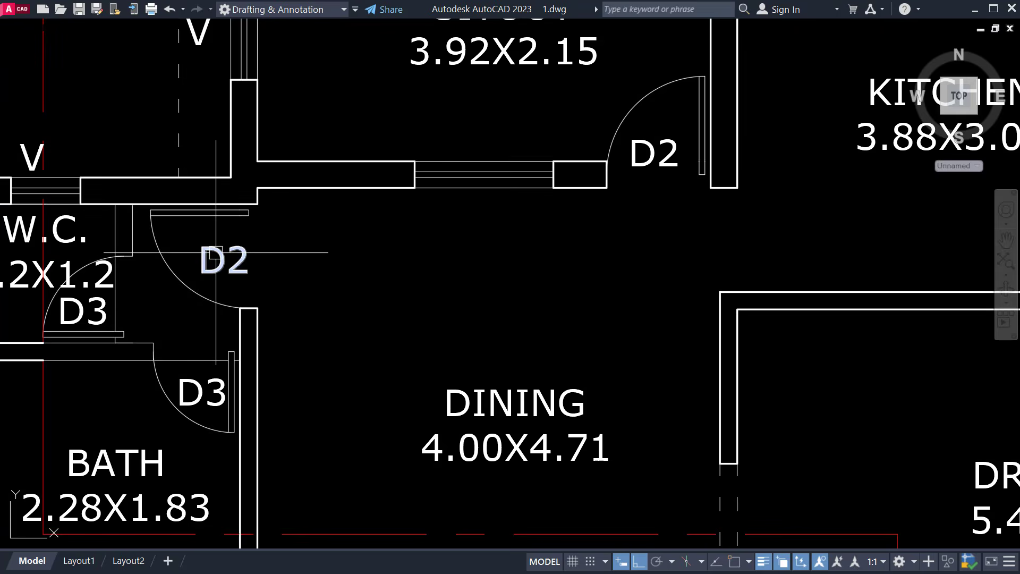
scroll(307, 265, "down", 7)
scroll(307, 265, "up", 6)
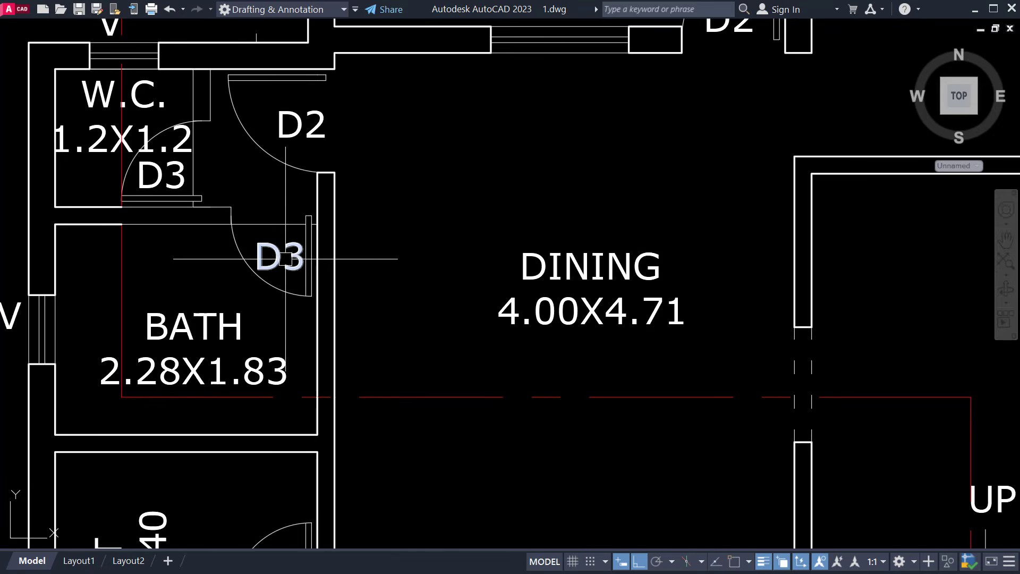
scroll(324, 303, "down", 3)
middle_click_drag(516, 348, 549, 321)
scroll(524, 333, "up", 1)
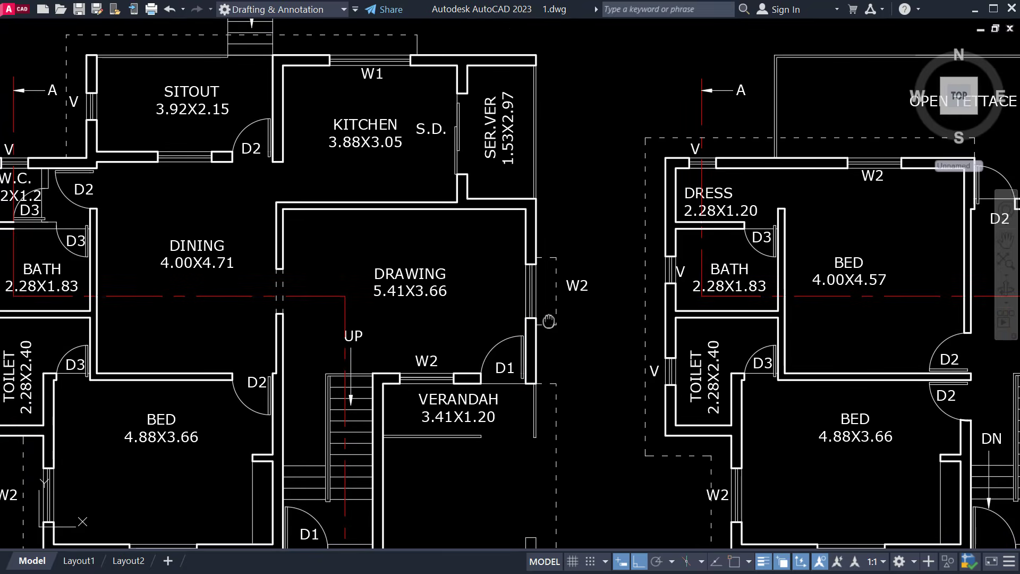
Examine the window tags W2 beside the drawing room and W1 below the bedroom on the ground floor plan.
scroll(552, 308, "up", 4)
scroll(587, 269, "down", 2)
middle_click_drag(587, 269, 573, 340)
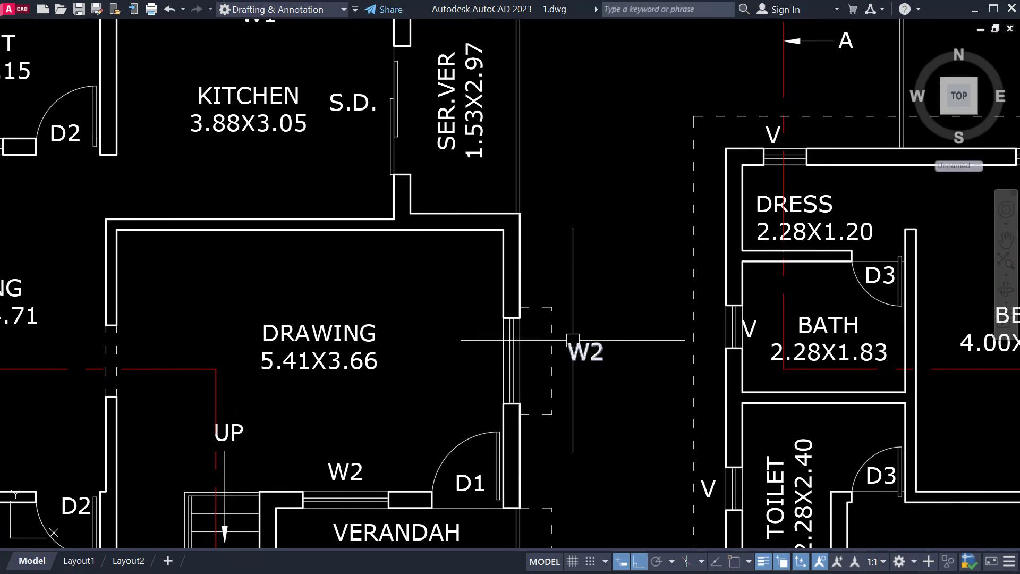
scroll(573, 340, "down", 5)
scroll(531, 364, "up", 4)
middle_click_drag(385, 435, 421, 325)
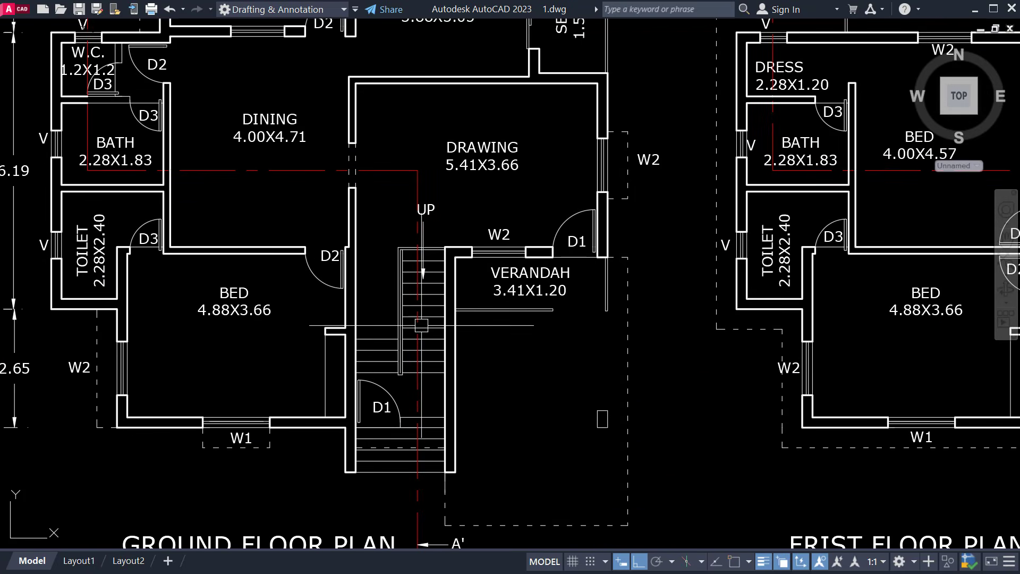
scroll(239, 434, "up", 4)
scroll(380, 463, "down", 2)
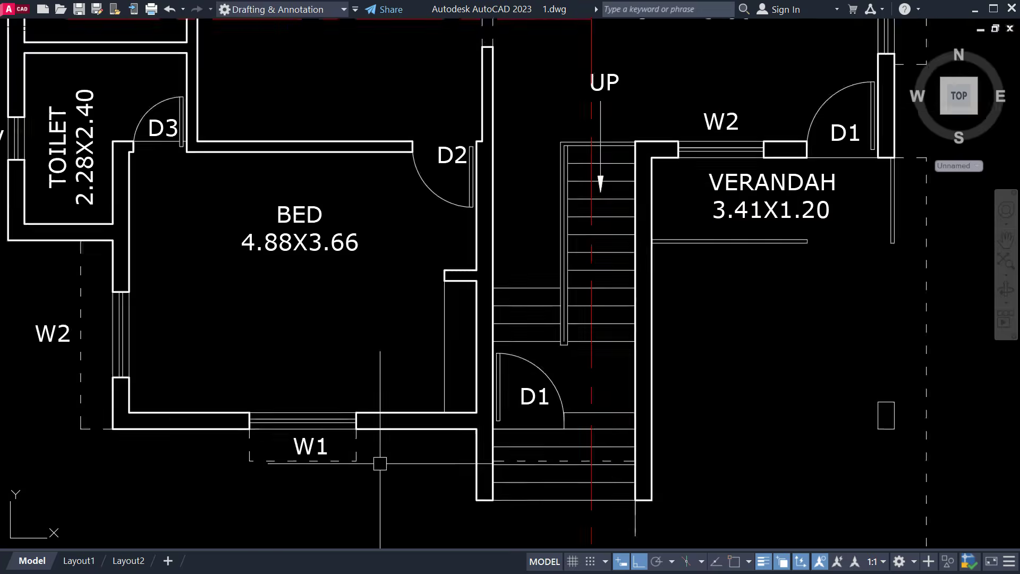
Read the door and window sizes in the Doors & Windows Schedule beside the area statement.
scroll(380, 463, "down", 6)
scroll(455, 348, "up", 4)
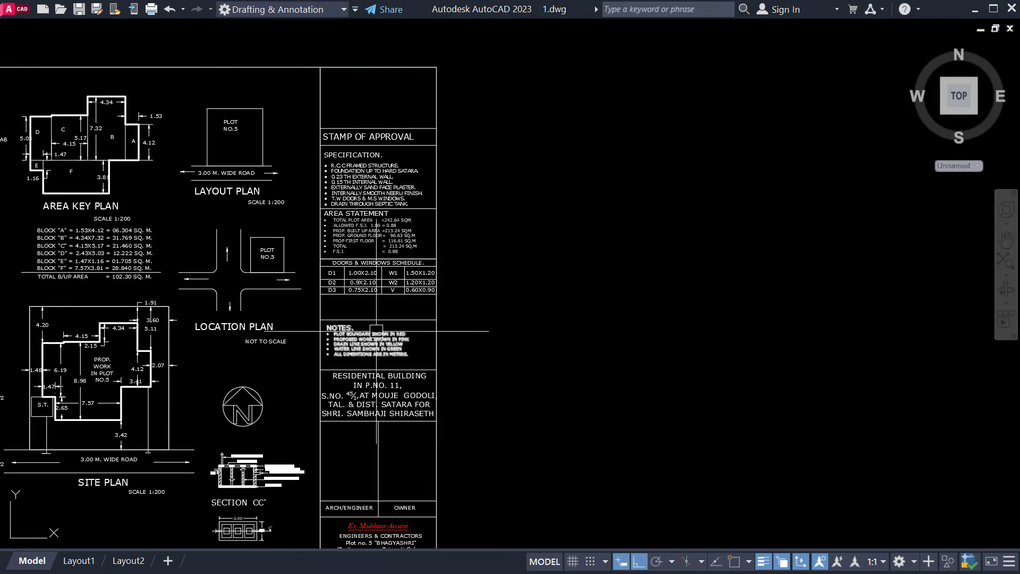
scroll(393, 284, "up", 8)
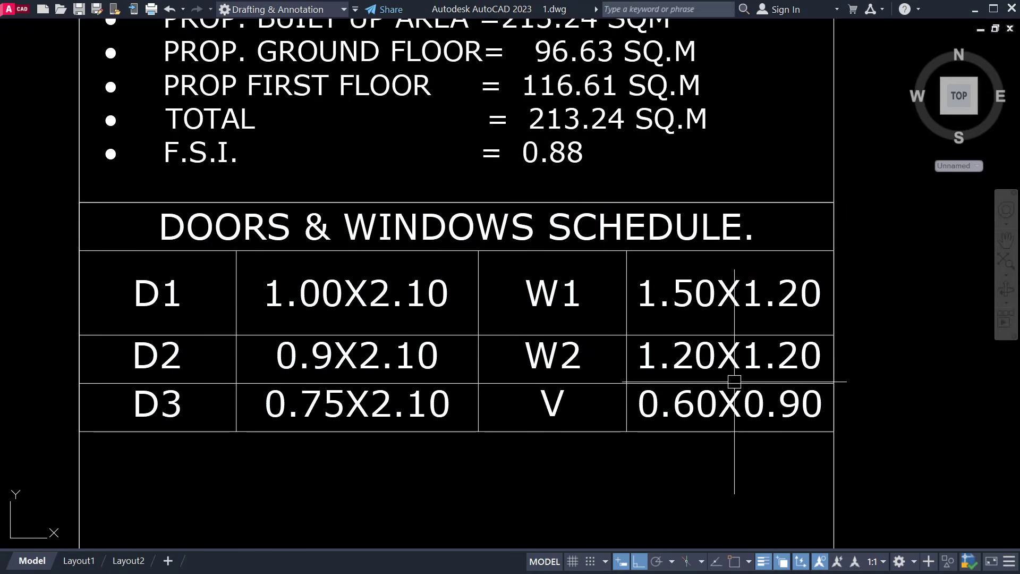
scroll(734, 381, "down", 8)
Review the ground floor plan as a whole, from its room layout to its outer dimensions and title.
scroll(606, 284, "up", 6)
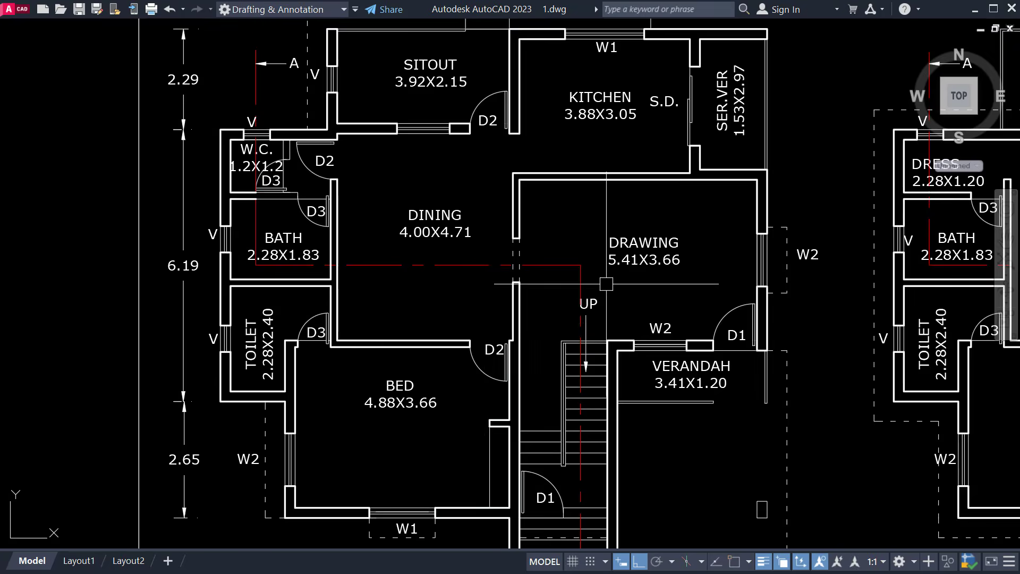
scroll(606, 284, "up", 2)
scroll(586, 333, "down", 2)
middle_click_drag(586, 330, 695, 307)
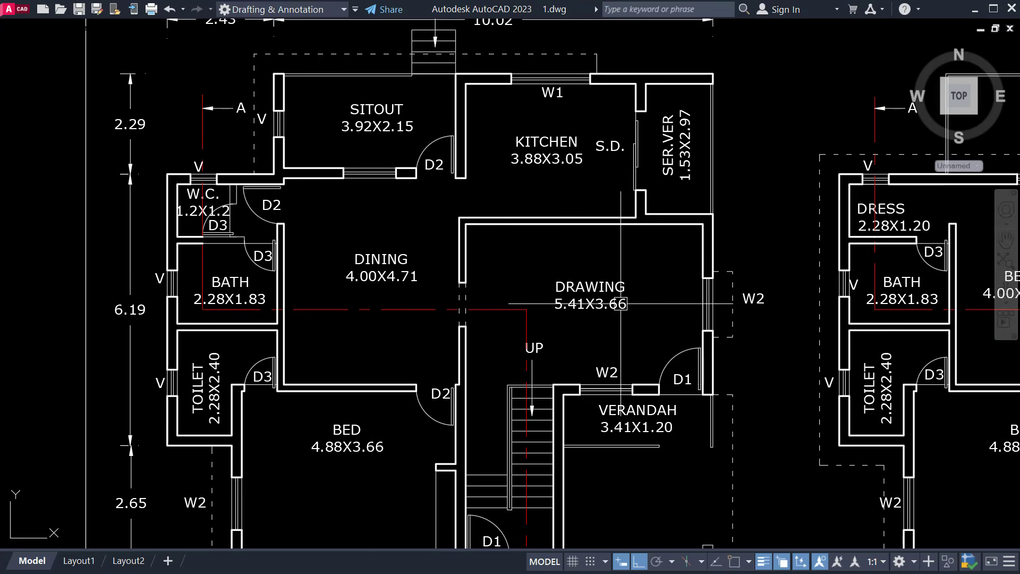
scroll(620, 301, "down", 2)
middle_click_drag(618, 299, 573, 263)
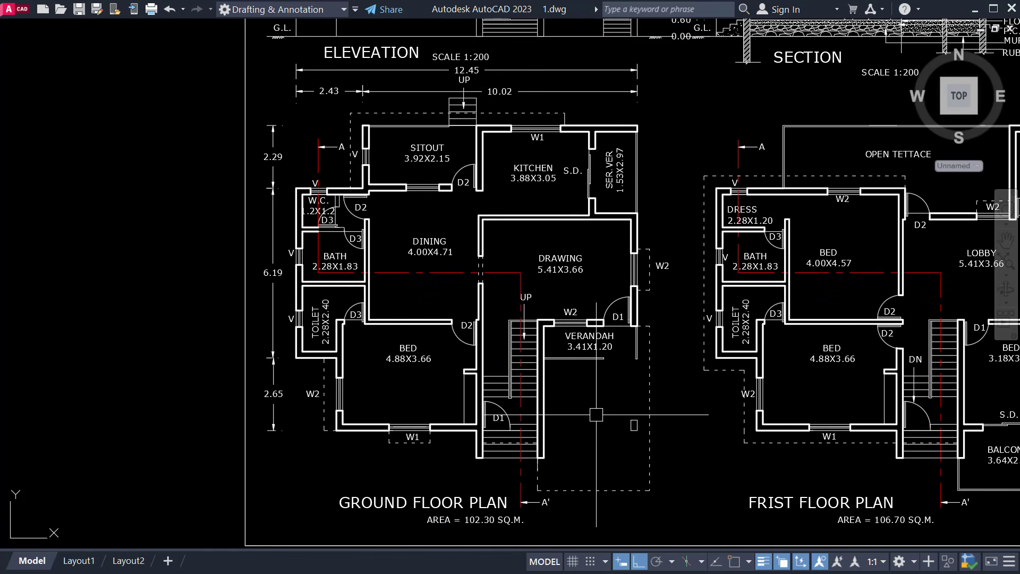
Examine the wall outline that separates the drawing room from the dining, kitchen and service verandah.
scroll(481, 215, "up", 8)
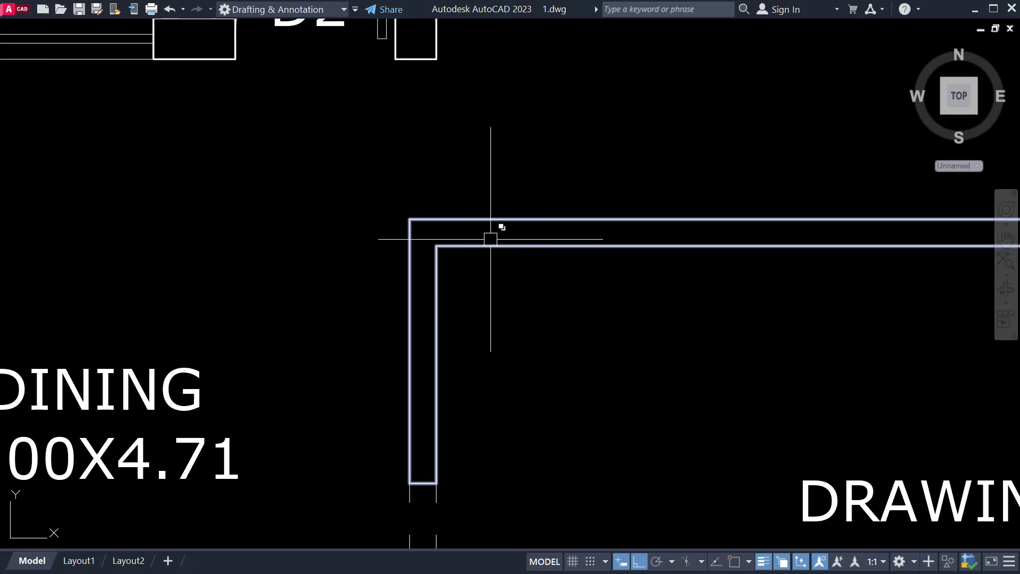
scroll(497, 213, "down", 6)
scroll(498, 242, "up", 2)
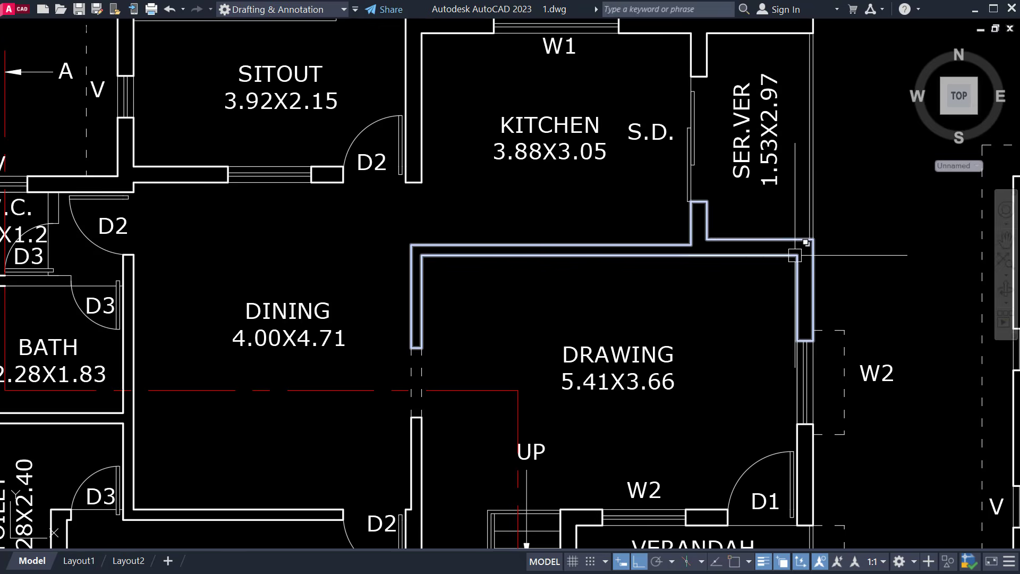
middle_click_drag(715, 265, 533, 335)
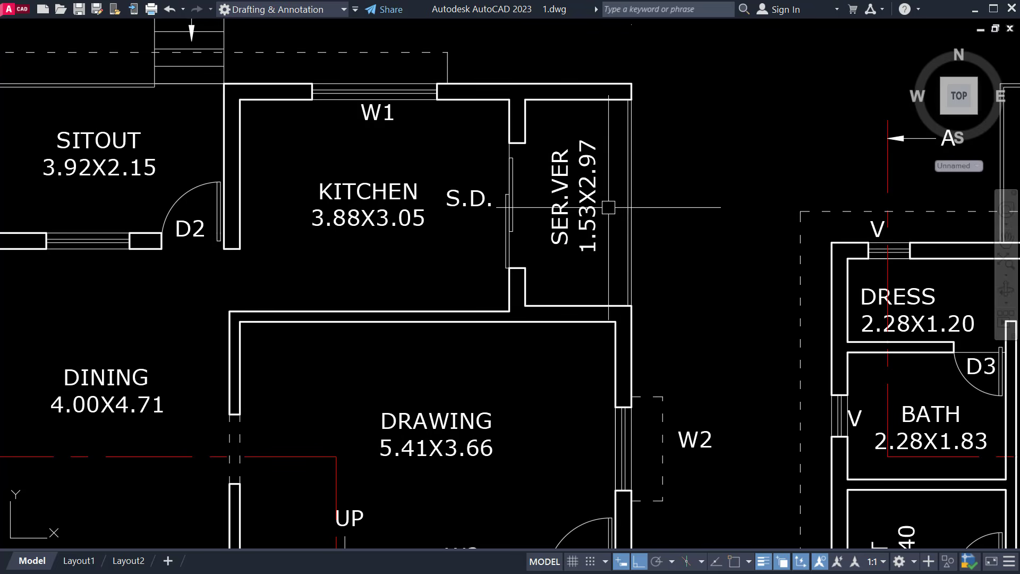
scroll(396, 191, "down", 4)
mouse_move(405, 237)
middle_mouse_down()
mouse_move(417, 200)
mouse_move(451, 231)
middle_mouse_up()
scroll(420, 192, "up", 2)
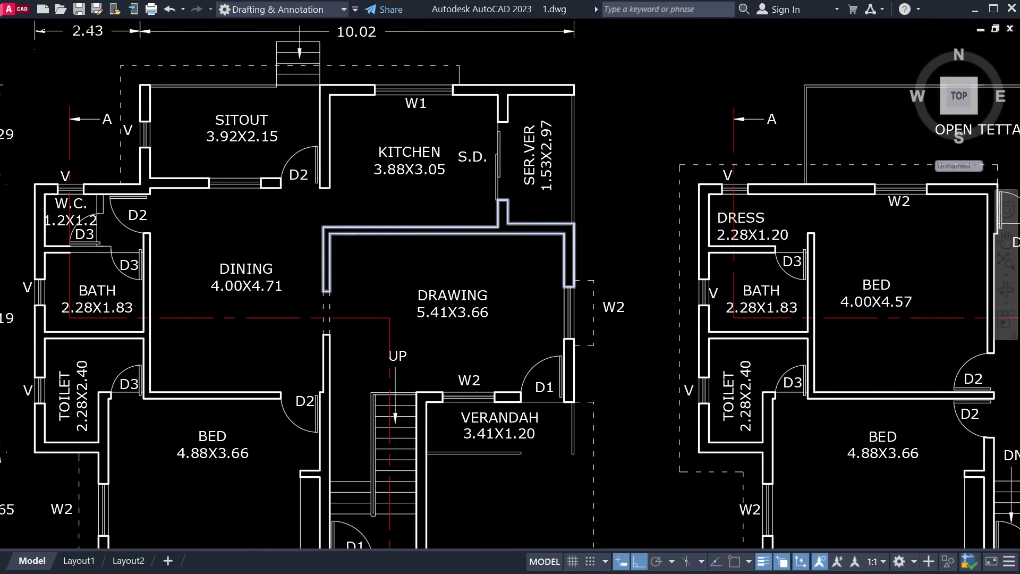
Examine the W2 window opening and the adjoining outer wall of the drawing room.
scroll(451, 232, "up", 2)
left_click(655, 309)
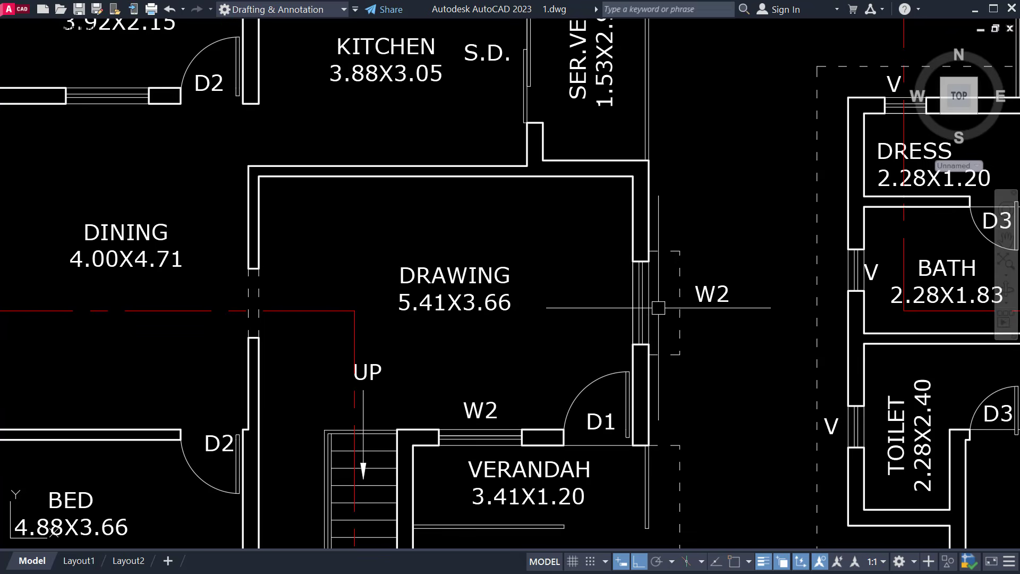
scroll(657, 309, "up", 4)
key("Escape")
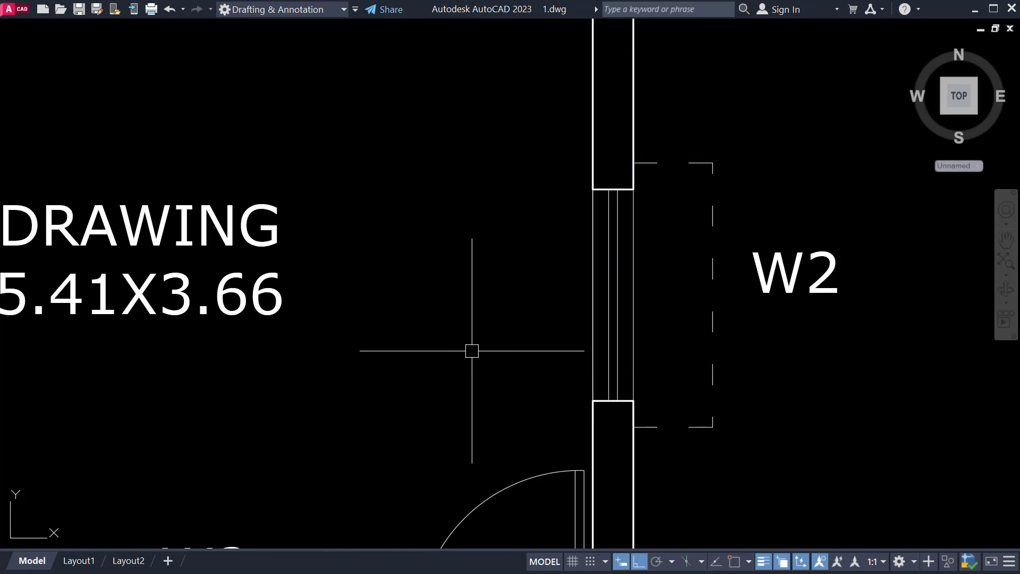
scroll(531, 297, "down", 3)
scroll(584, 205, "up", 4)
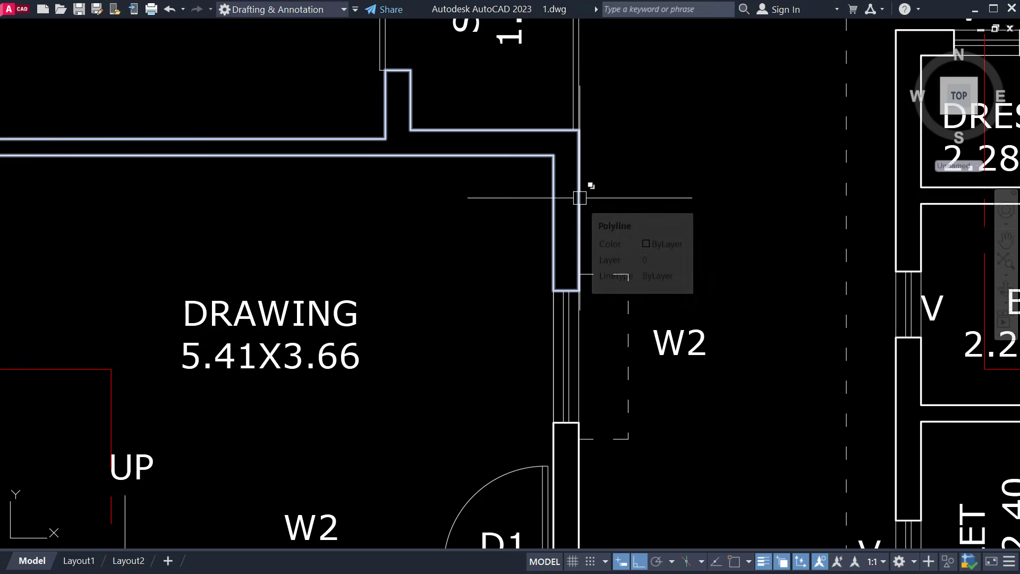
scroll(579, 199, "down", 4)
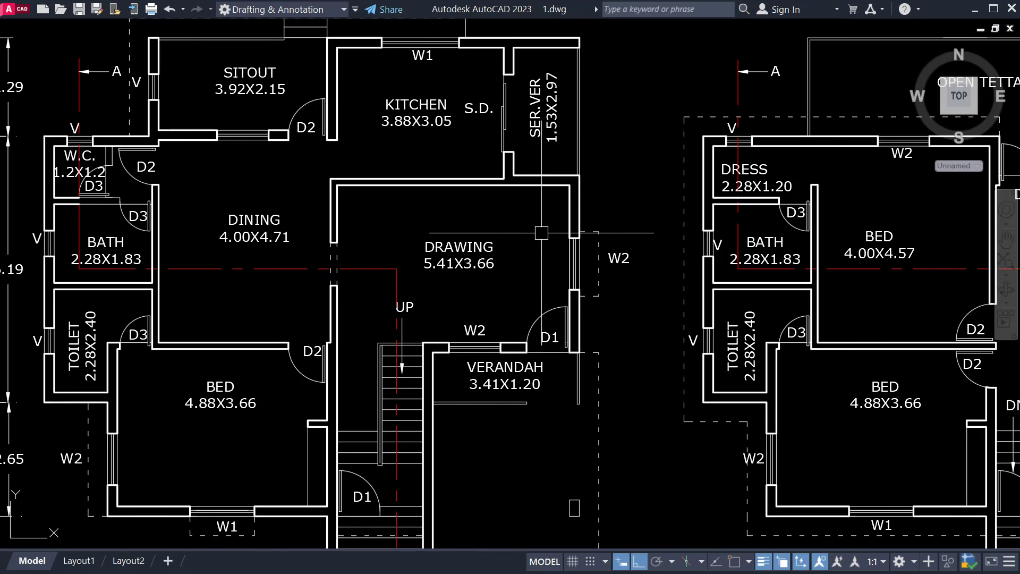
Inspect the drawing room's wall polyline by selecting it, and clear the selection.
scroll(541, 233, "down", 4)
scroll(559, 222, "up", 4)
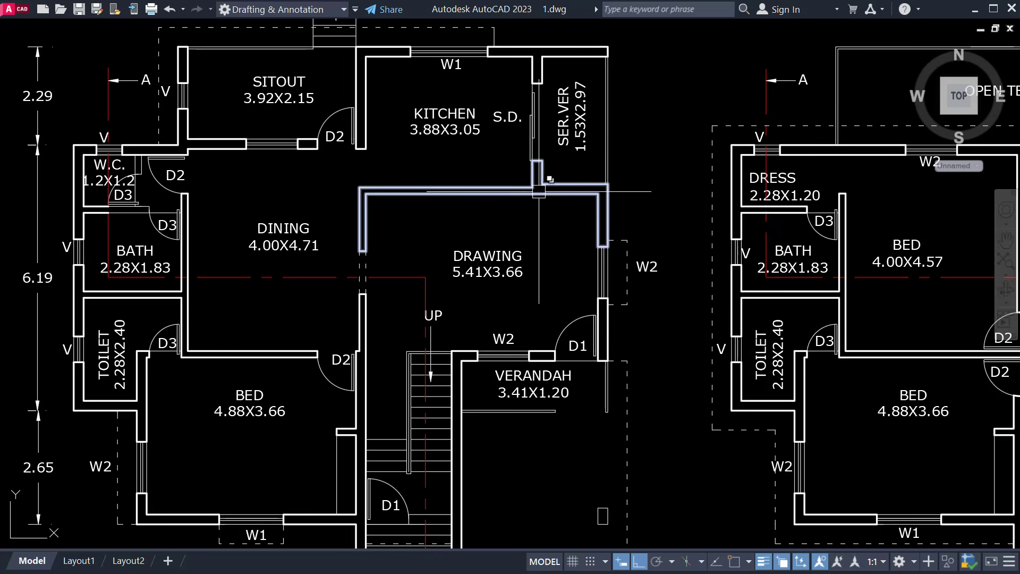
scroll(537, 220, "up", 2)
scroll(496, 198, "up", 2)
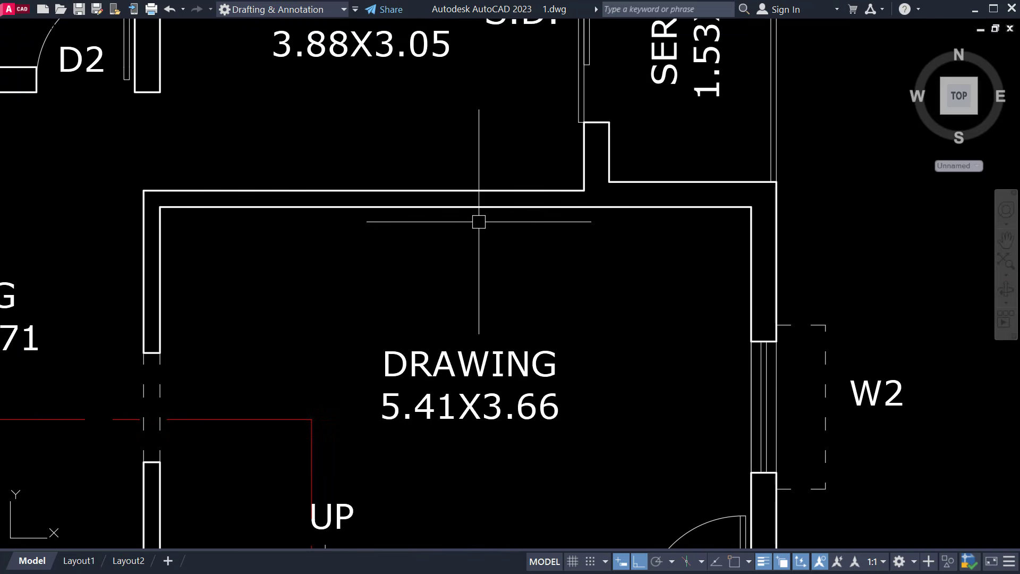
middle_click_drag(583, 251, 578, 261)
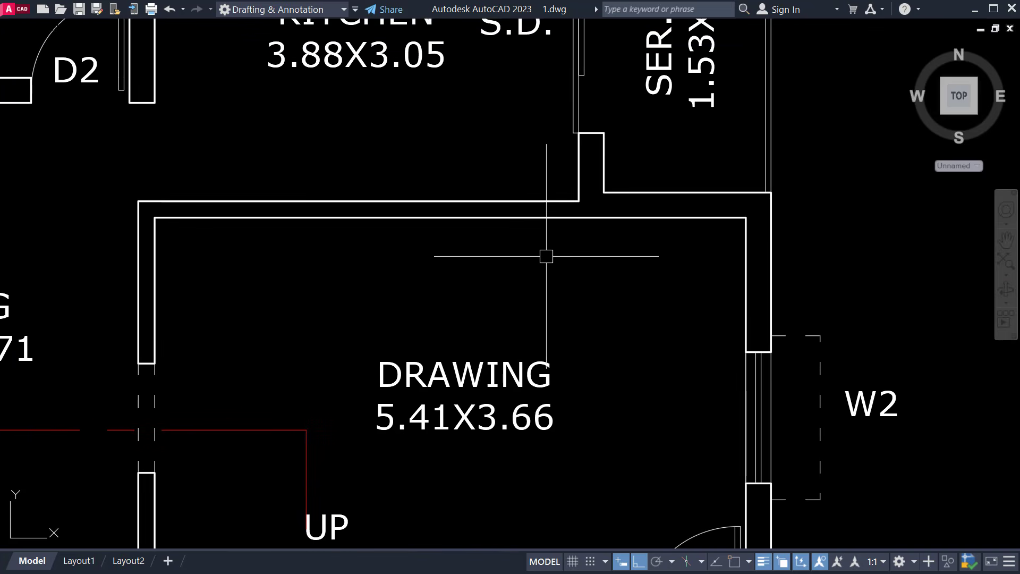
left_click(556, 227)
key("Escape")
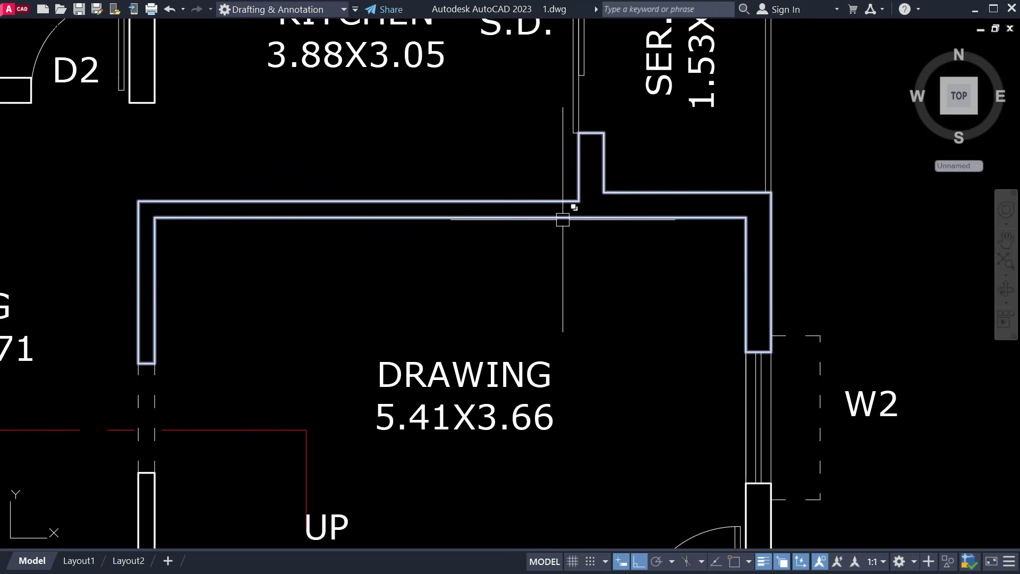
left_click(563, 217)
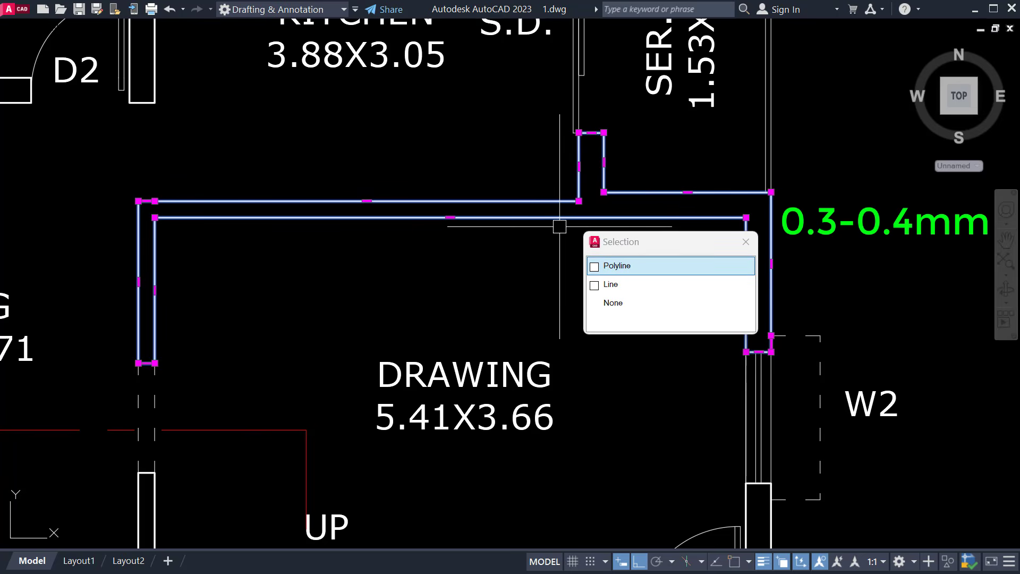
key("Escape")
middle_click_drag(539, 248, 435, 221)
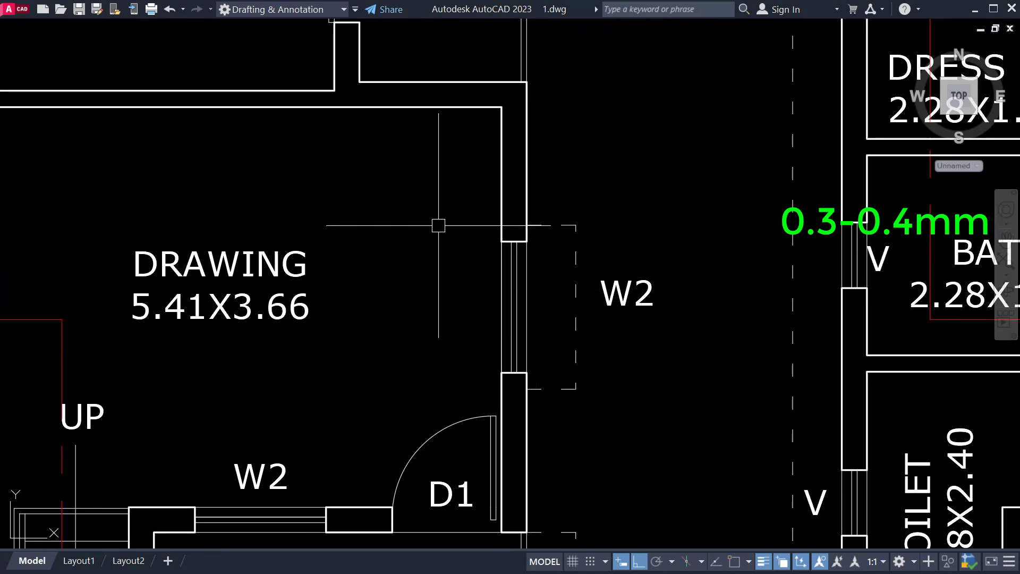
Inspect the lines of the drawing room's W2 window by selecting them, and clear the selection.
scroll(528, 289, "up", 5)
left_click_drag(540, 285, 311, 330)
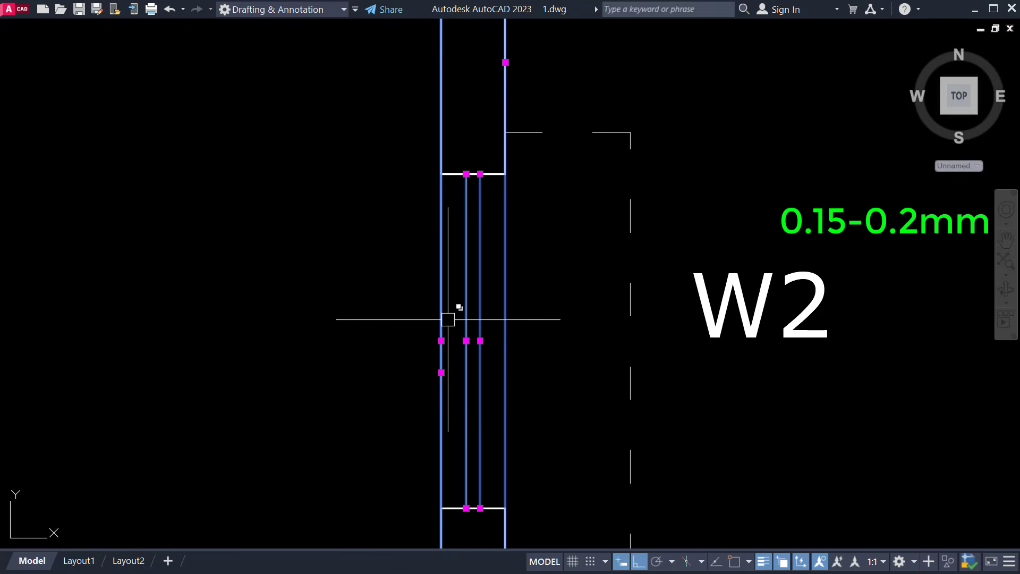
scroll(452, 313, "down", 5)
scroll(464, 315, "down", 3)
scroll(512, 182, "up", 2)
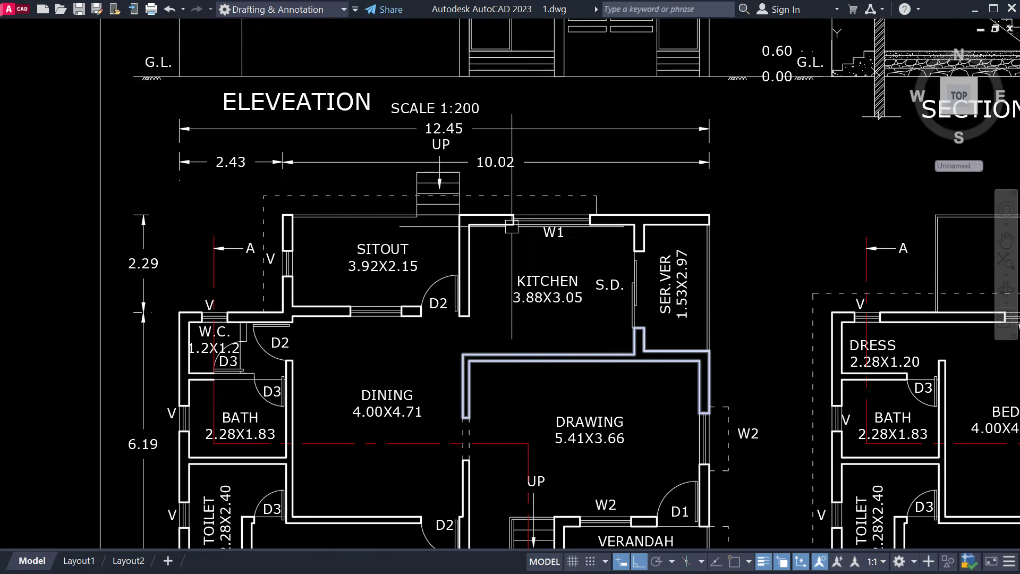
key("Escape")
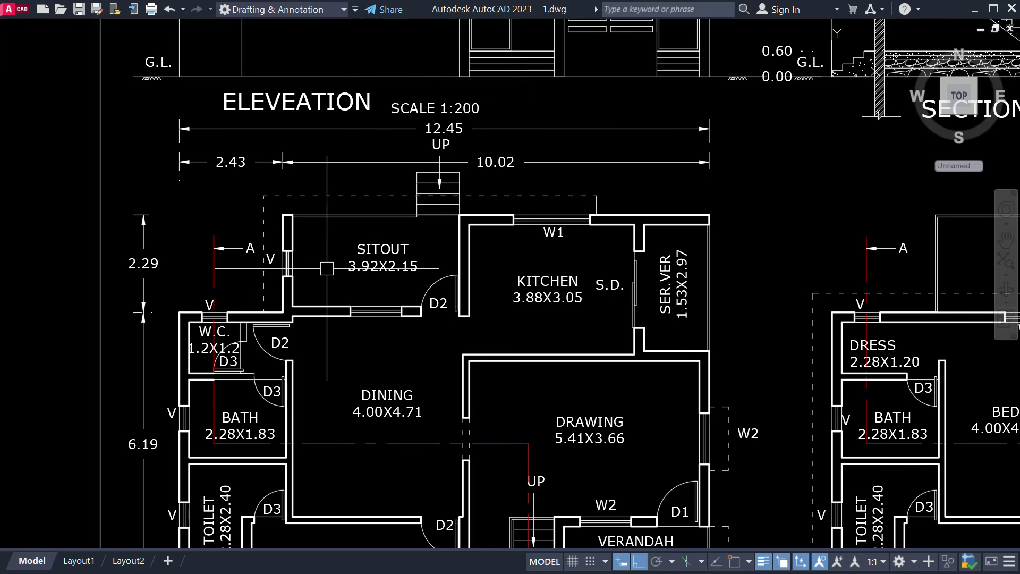
Examine the dining room and its surrounding walls and openings on the ground floor plan.
scroll(462, 325, "down", 1)
middle_click_drag(461, 326, 438, 229)
scroll(409, 277, "up", 2)
middle_click_drag(409, 276, 443, 282)
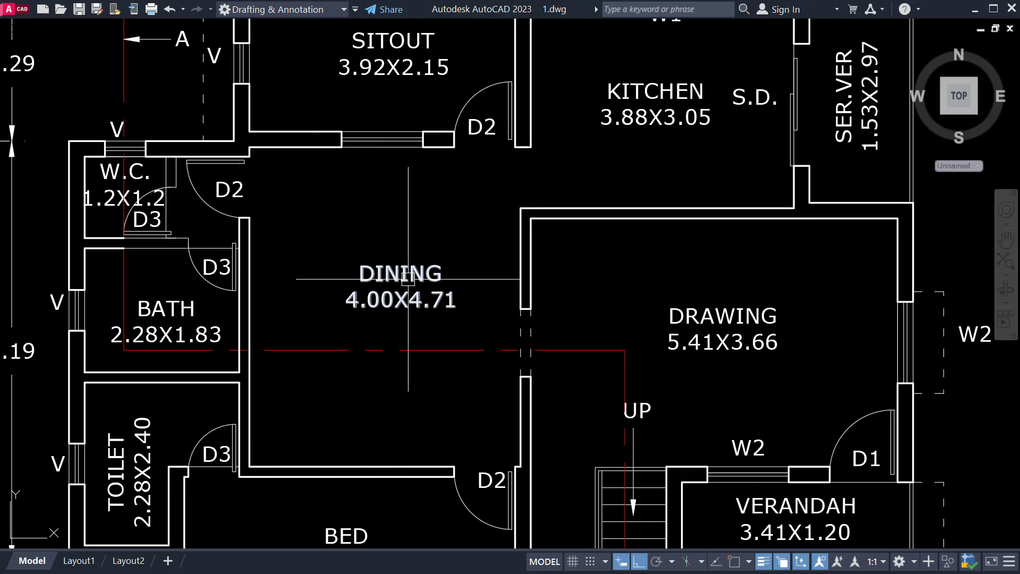
Examine the hidden lines of the porch outline beside the verandah and below the bedroom's W1 window on the ground floor plan.
scroll(403, 279, "down", 4)
middle_click_drag(411, 270, 414, 232)
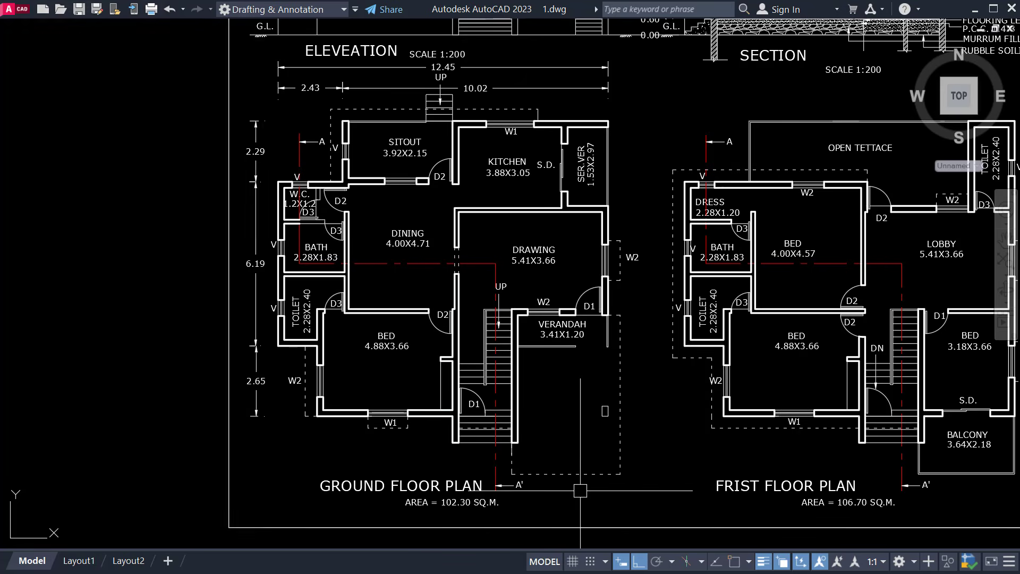
scroll(584, 503, "up", 4)
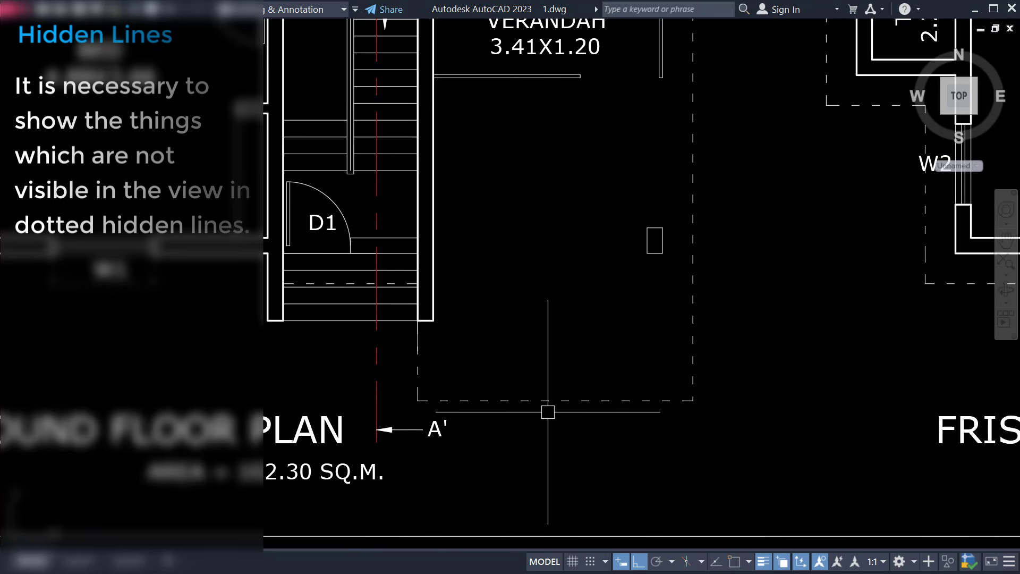
middle_click_drag(141, 306, 414, 339)
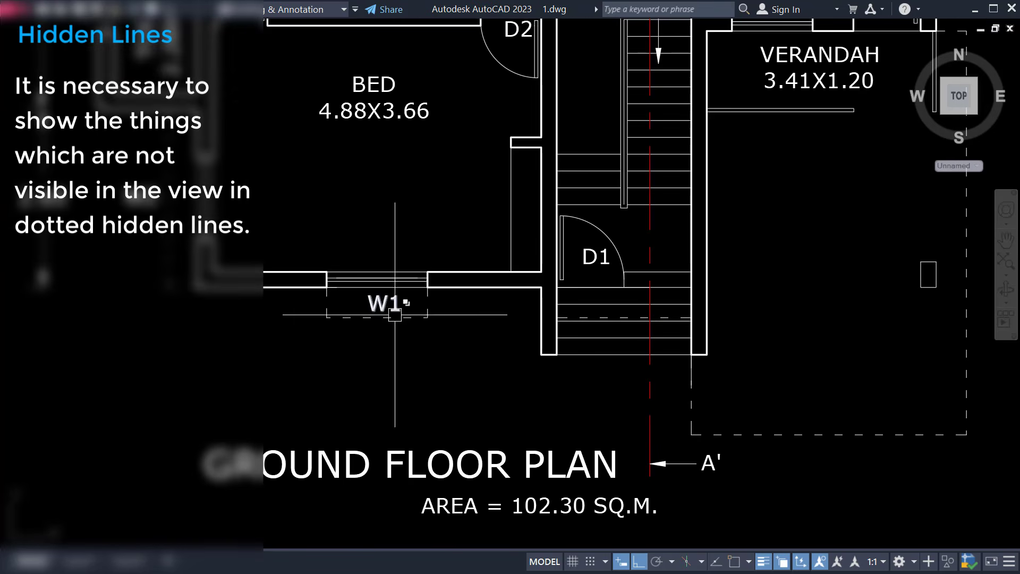
middle_click_drag(863, 450, 490, 392)
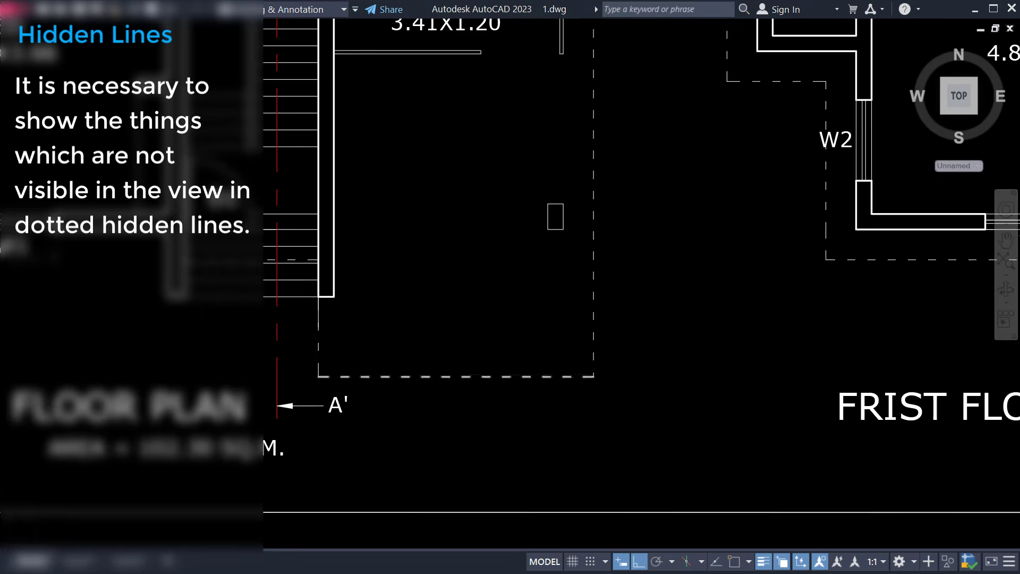
scroll(579, 401, "down", 2)
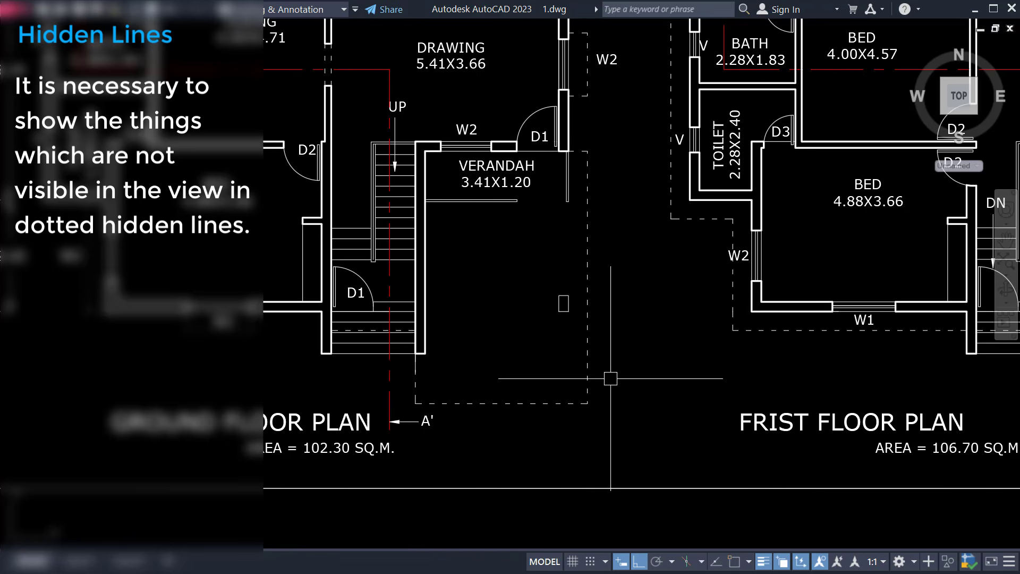
scroll(425, 376, "down", 2)
mouse_move(433, 380)
middle_mouse_down()
mouse_move(588, 455)
mouse_move(586, 468)
middle_mouse_up()
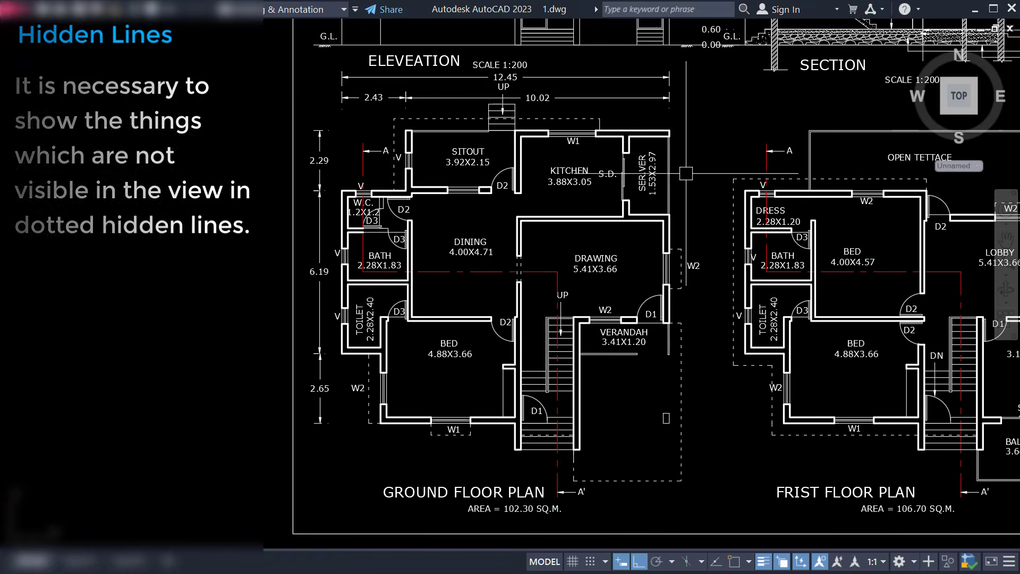
Examine the hidden projection line running outside the sitout and kitchen walls on the ground floor plan.
scroll(682, 177, "up", 4)
middle_click_drag(681, 178, 687, 239)
scroll(658, 206, "down", 2)
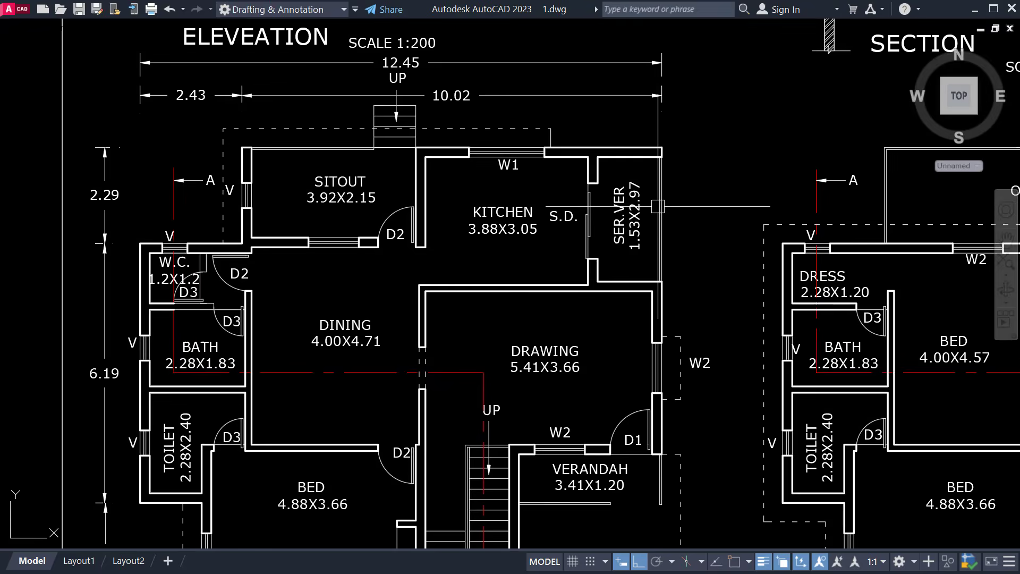
middle_click_drag(659, 206, 676, 299)
scroll(518, 228, "up", 2)
middle_click_drag(577, 230, 660, 228)
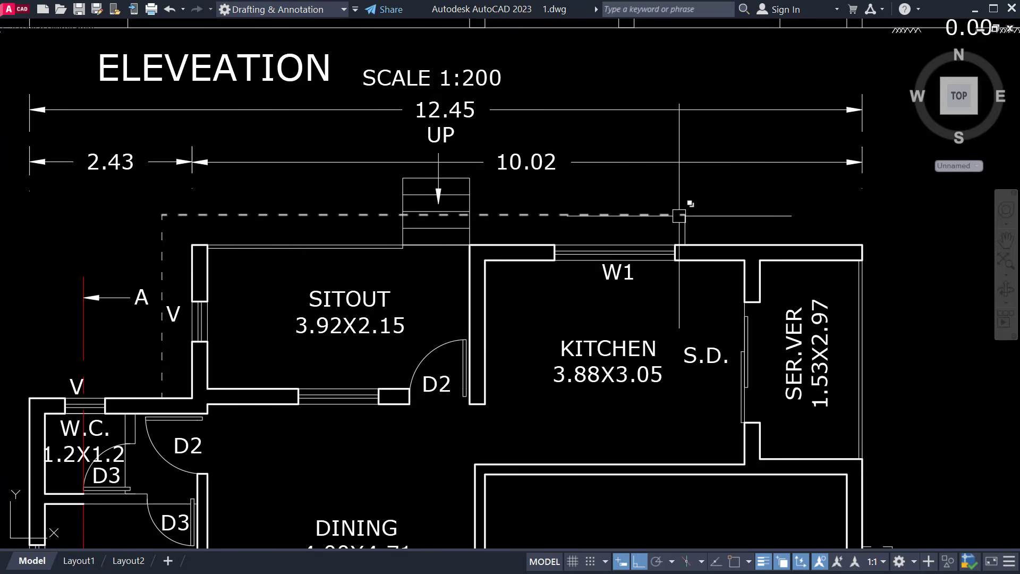
mouse_move(679, 216)
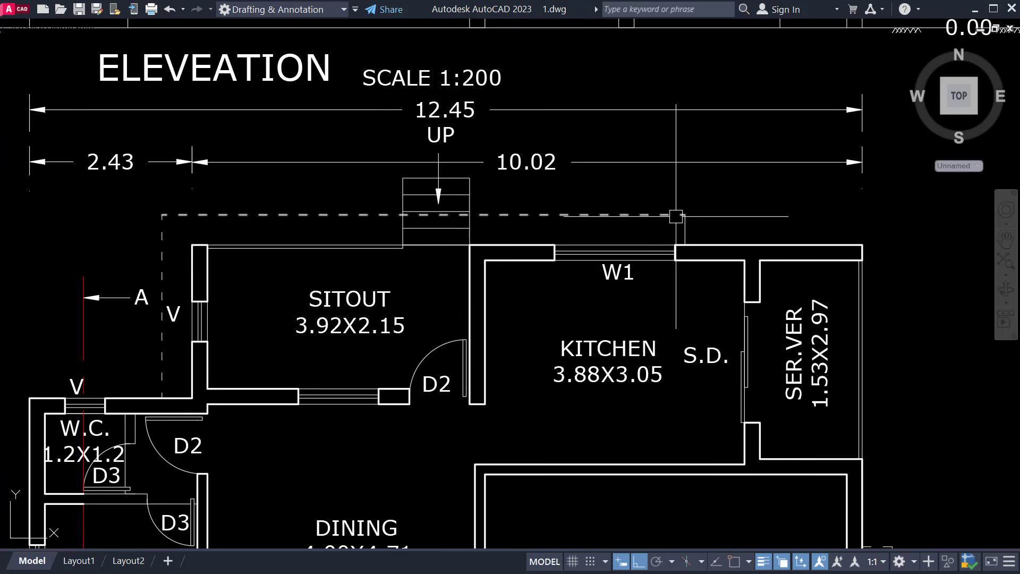
scroll(515, 264, "down", 5)
scroll(474, 197, "up", 2)
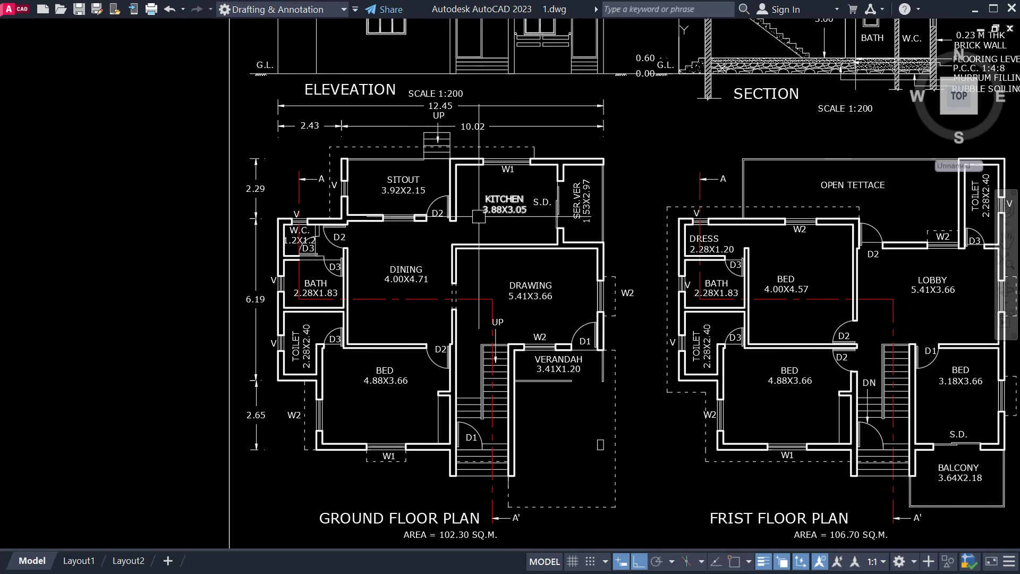
Examine the dashed outline in front of the verandah and the hidden lines around the ground floor bedroom's W1 and W2 windows.
scroll(479, 216, "down", 1)
scroll(523, 303, "up", 5)
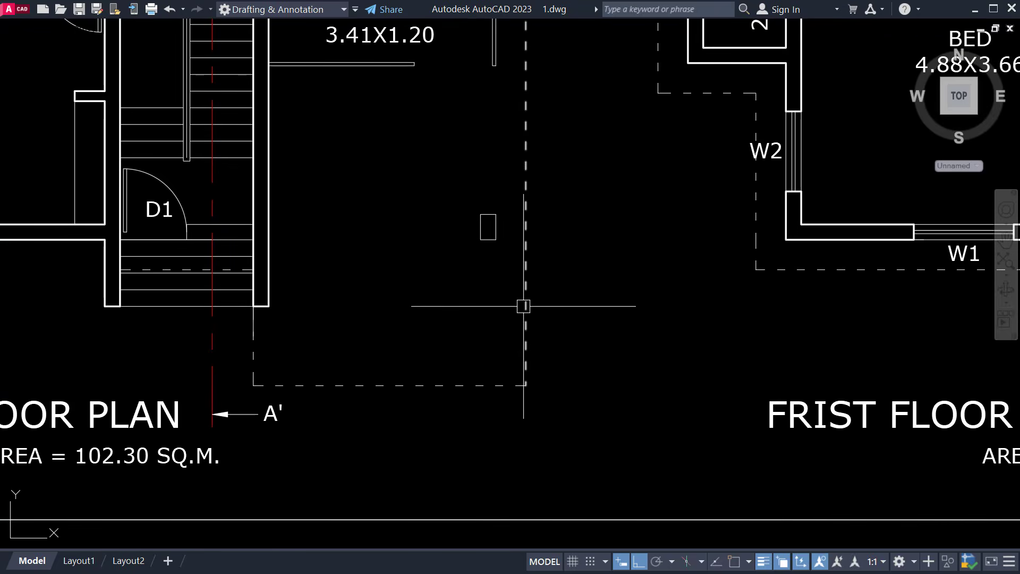
scroll(528, 308, "down", 2)
middle_click_drag(529, 317, 530, 345)
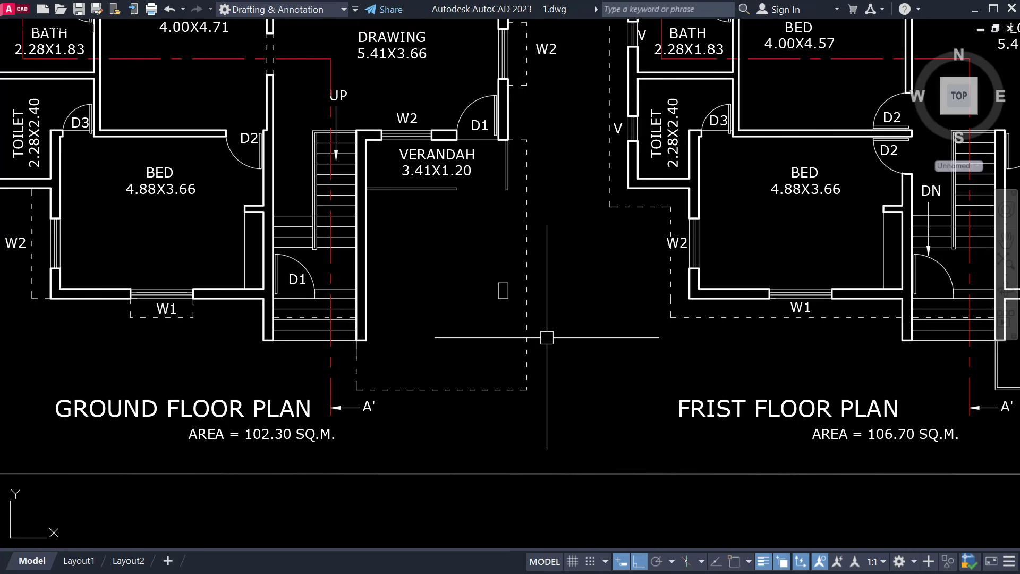
scroll(372, 333, "down", 3)
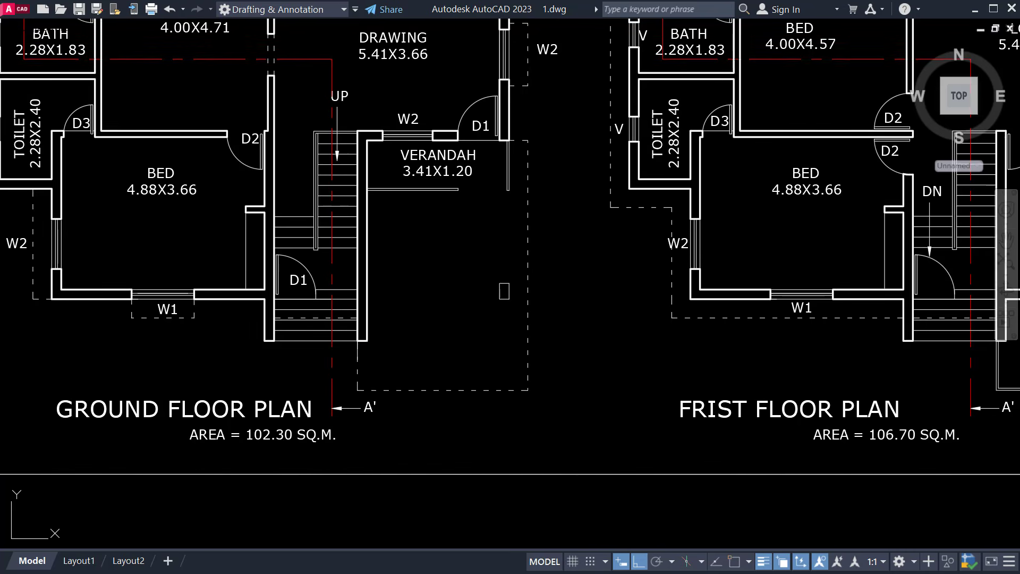
scroll(282, 372, "up", 4)
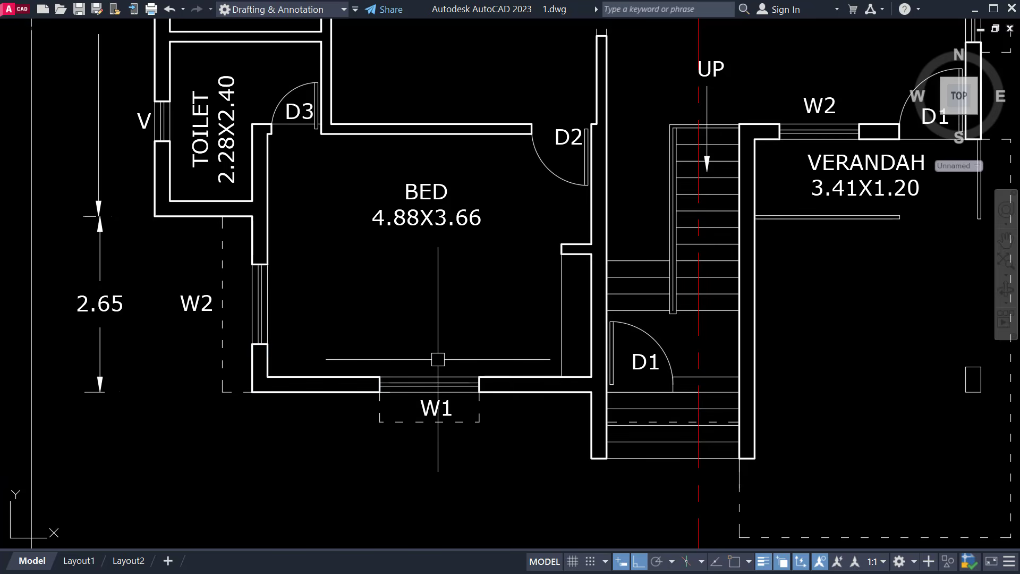
scroll(437, 360, "down", 2)
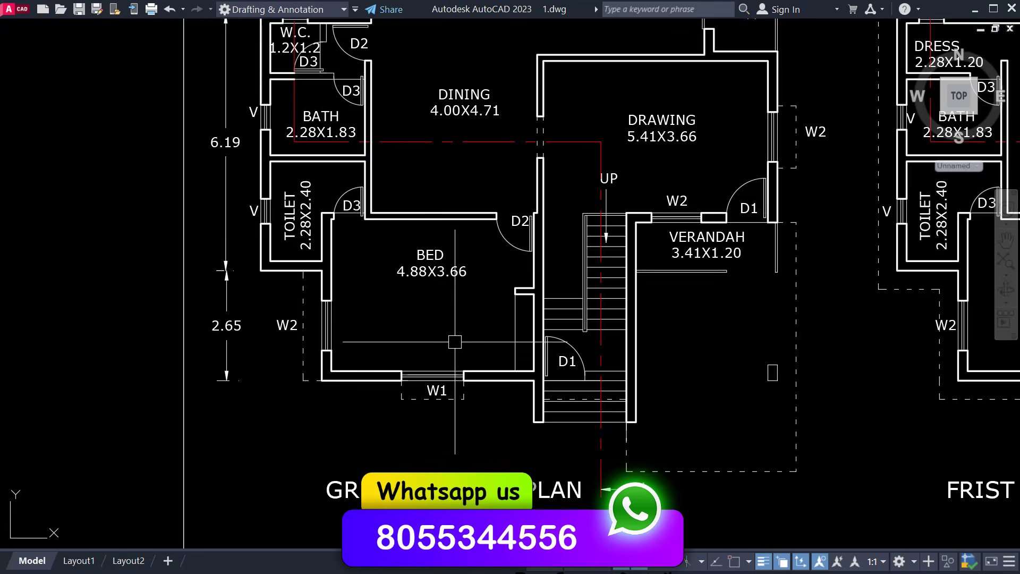
Examine the ground floor plan's title and the area text beneath it.
scroll(399, 425, "up", 3)
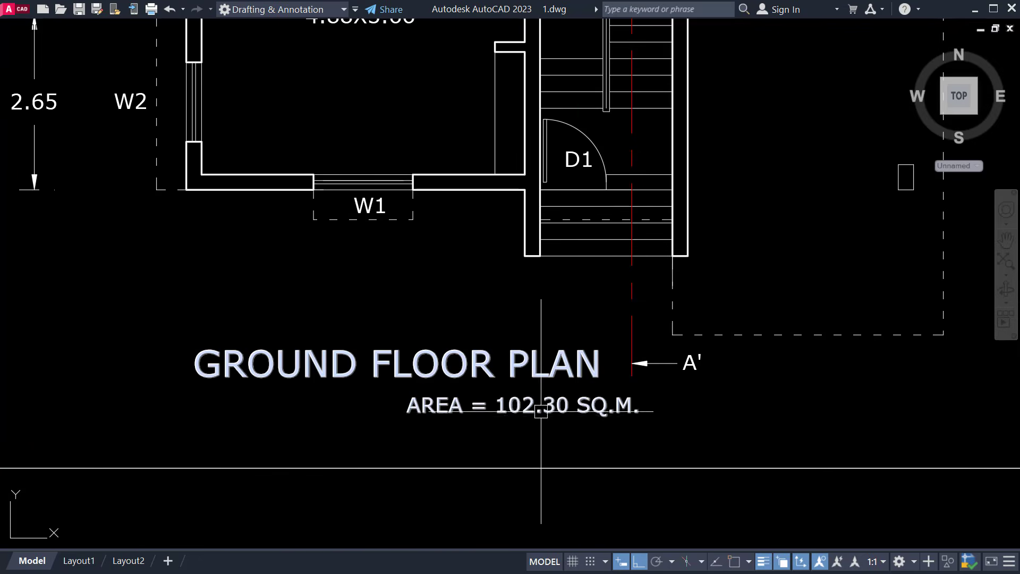
scroll(541, 411, "down", 4)
scroll(545, 403, "up", 4)
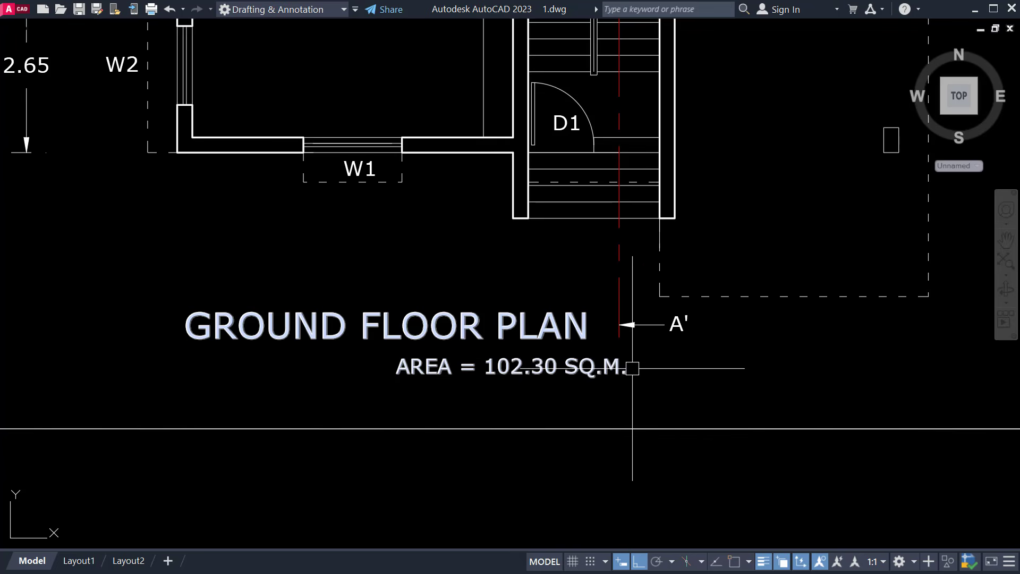
scroll(532, 234, "down", 4)
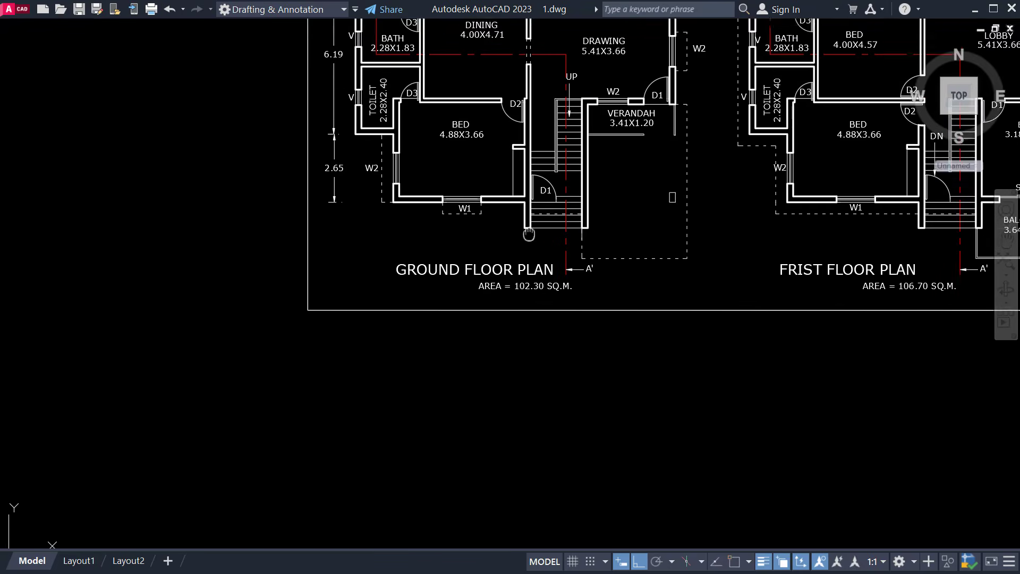
middle_click_drag(530, 234, 522, 277)
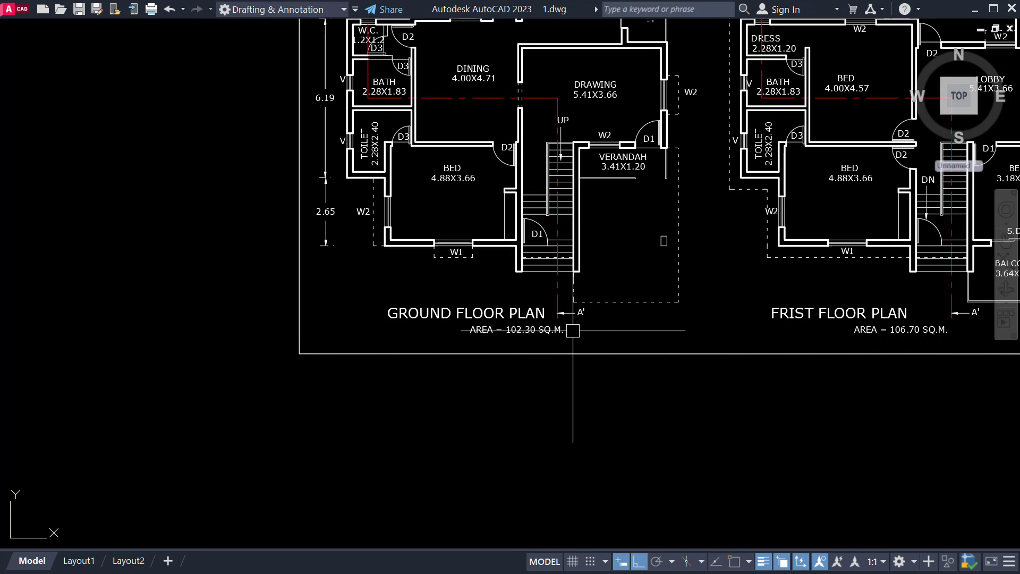
scroll(570, 329, "down", 3)
middle_click_drag(572, 331, 606, 403)
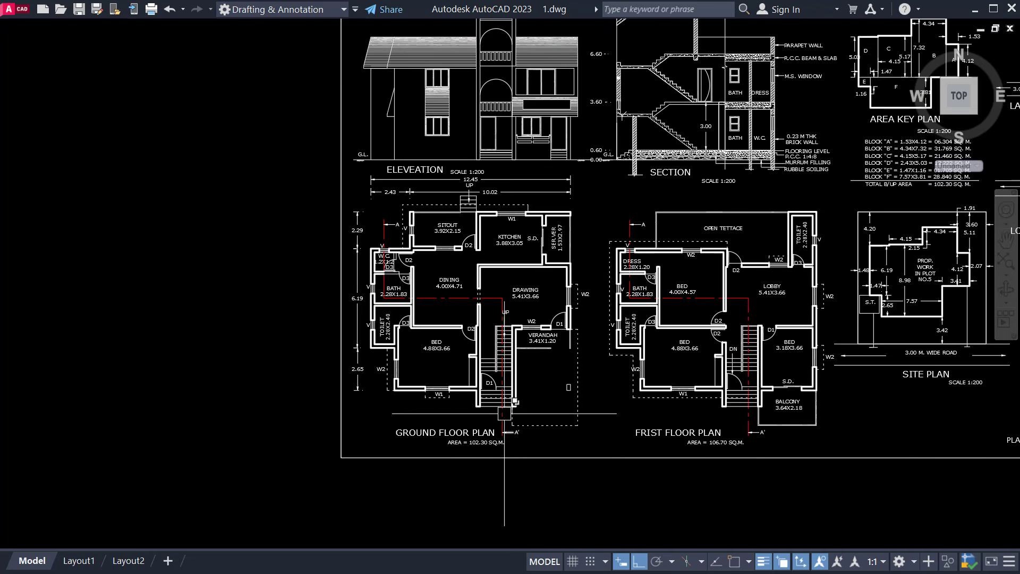
Examine the area key plan with its block area calculation, and the neighbouring layout and location plans.
middle_click_drag(674, 377, 503, 432)
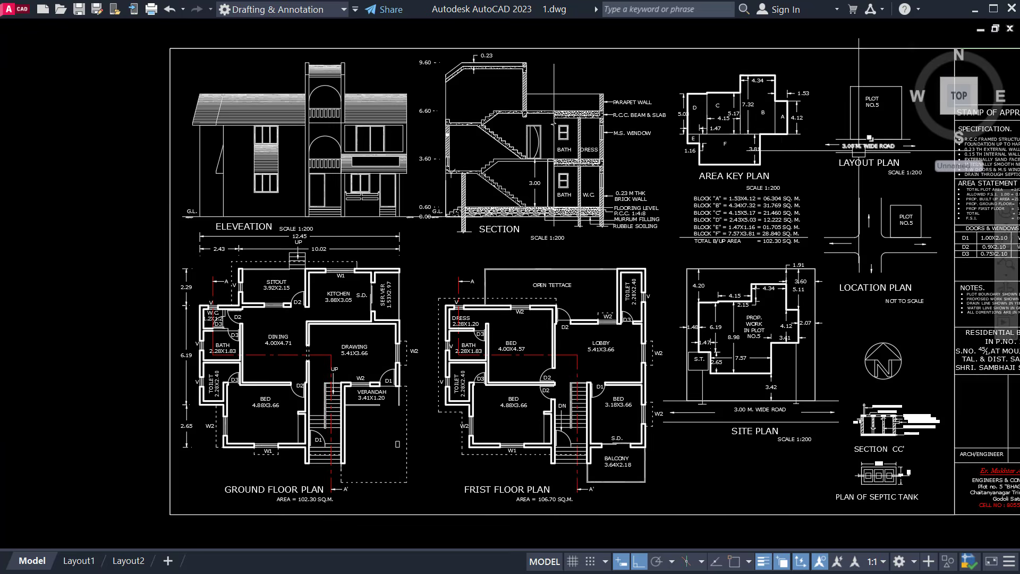
scroll(794, 181, "up", 5)
scroll(736, 198, "up", 2)
scroll(617, 212, "down", 4)
middle_click_drag(617, 215, 418, 275)
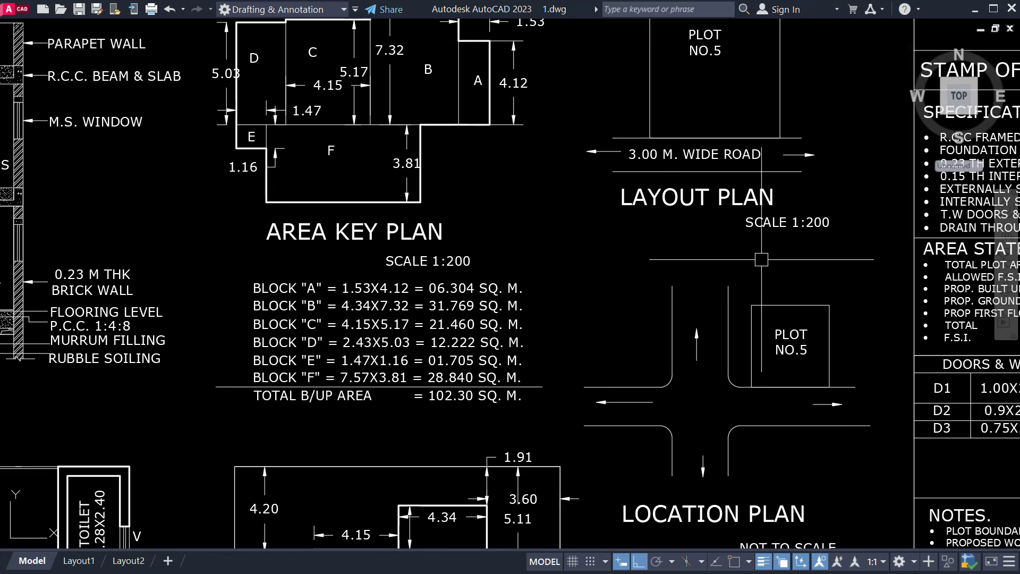
scroll(829, 211, "up", 4)
scroll(805, 229, "up", 2)
scroll(805, 230, "down", 8)
middle_click_drag(808, 263, 755, 151)
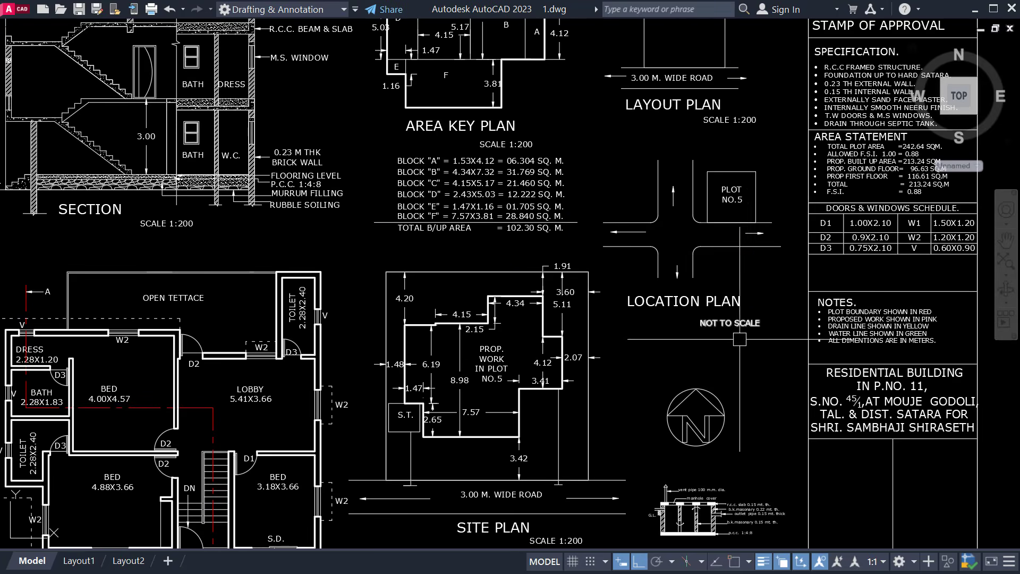
Look over the site plan and septic tank drawings, and return to the ground floor plan and its area text.
middle_click_drag(739, 338, 717, 123)
middle_click_drag(376, 321, 569, 307)
scroll(773, 310, "up", 4)
scroll(677, 312, "down", 4)
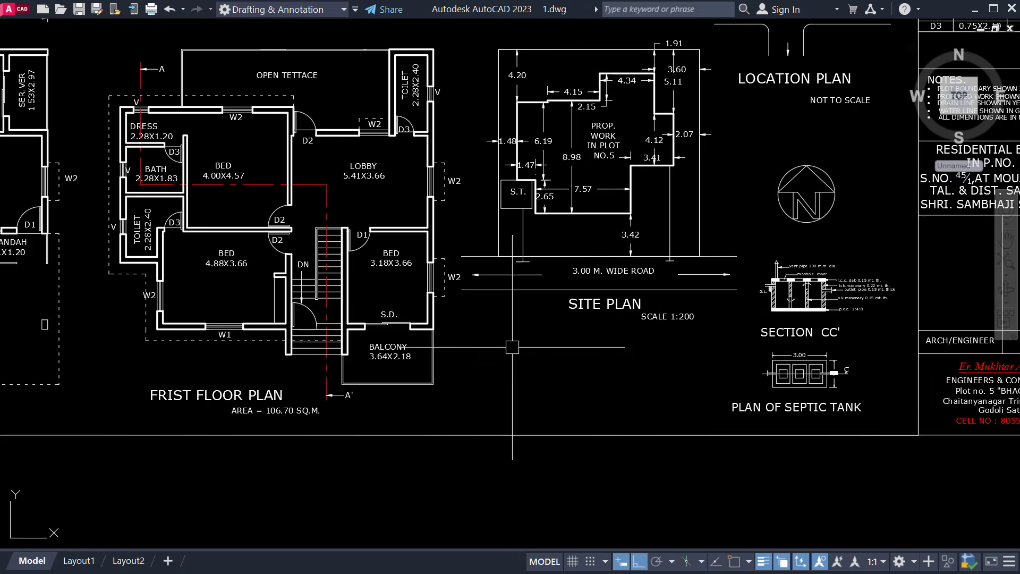
middle_click_drag(366, 353, 630, 334)
middle_click_drag(527, 334, 630, 322)
mouse_move(482, 336)
middle_mouse_down()
mouse_move(519, 396)
mouse_move(547, 396)
middle_mouse_up()
scroll(337, 431, "up", 2)
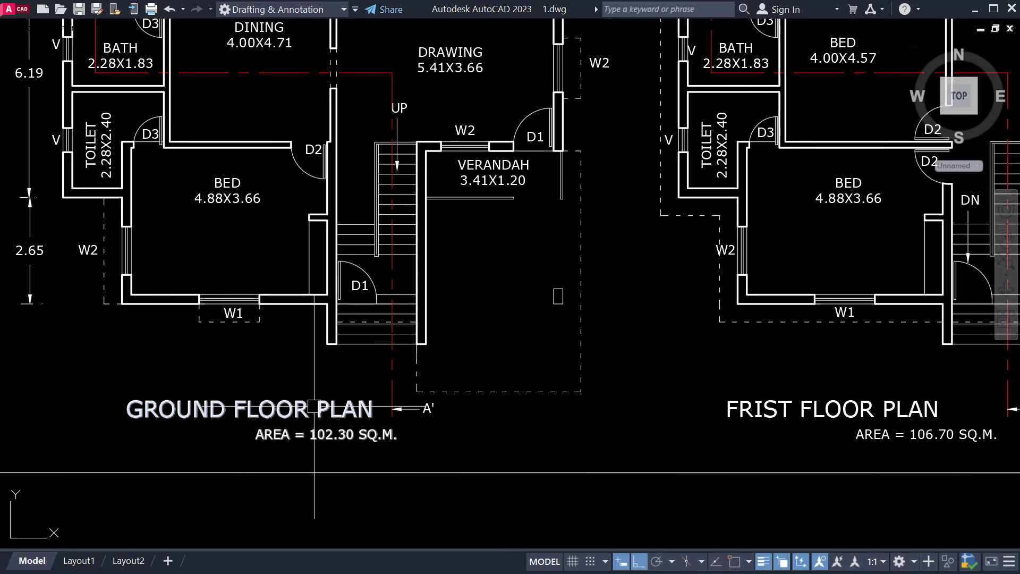
scroll(314, 414, "down", 2)
middle_click_drag(324, 253, 331, 293)
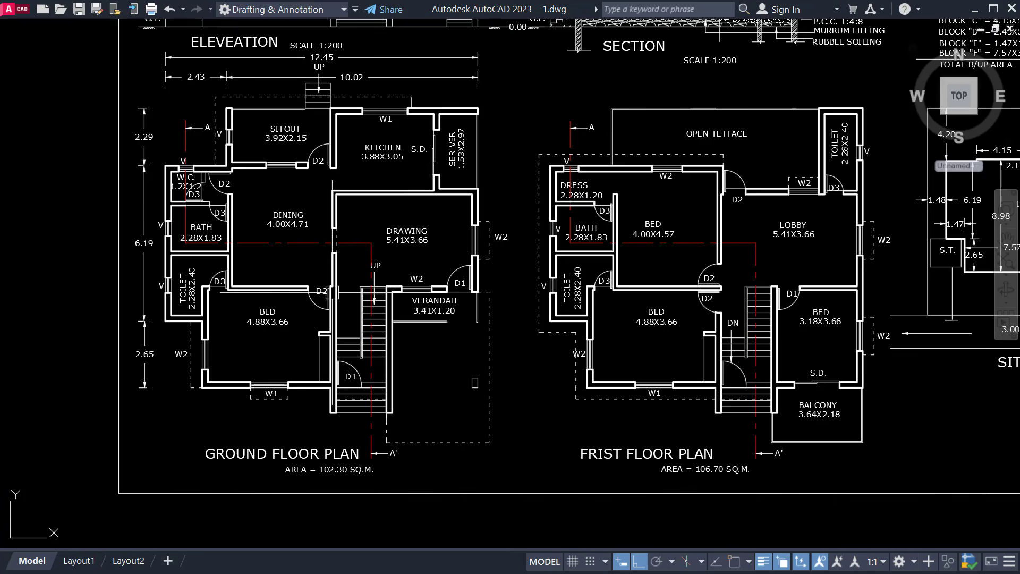
Examine the first floor plan's lobby, bedrooms, staircase, open terrace, balcony and area text.
mouse_move(754, 267)
middle_mouse_down()
mouse_move(585, 296)
mouse_move(528, 285)
middle_mouse_up()
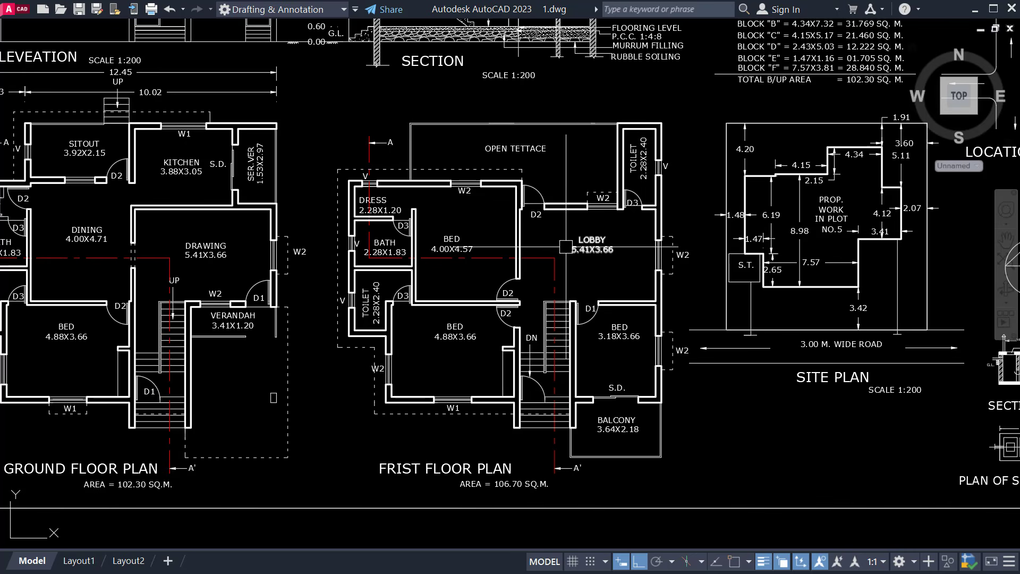
scroll(567, 246, "up", 2)
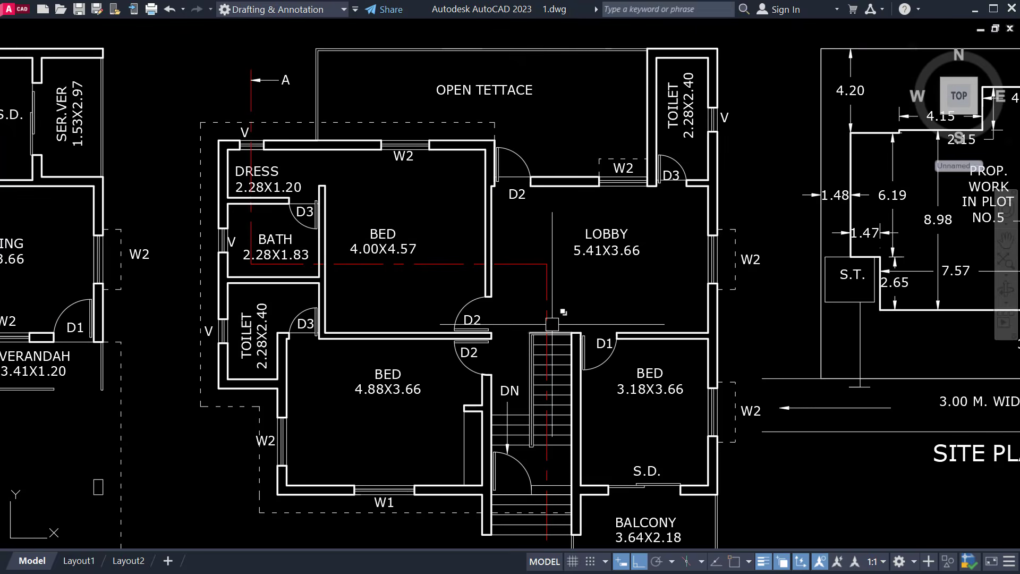
scroll(557, 291, "down", 2)
scroll(558, 291, "up", 1)
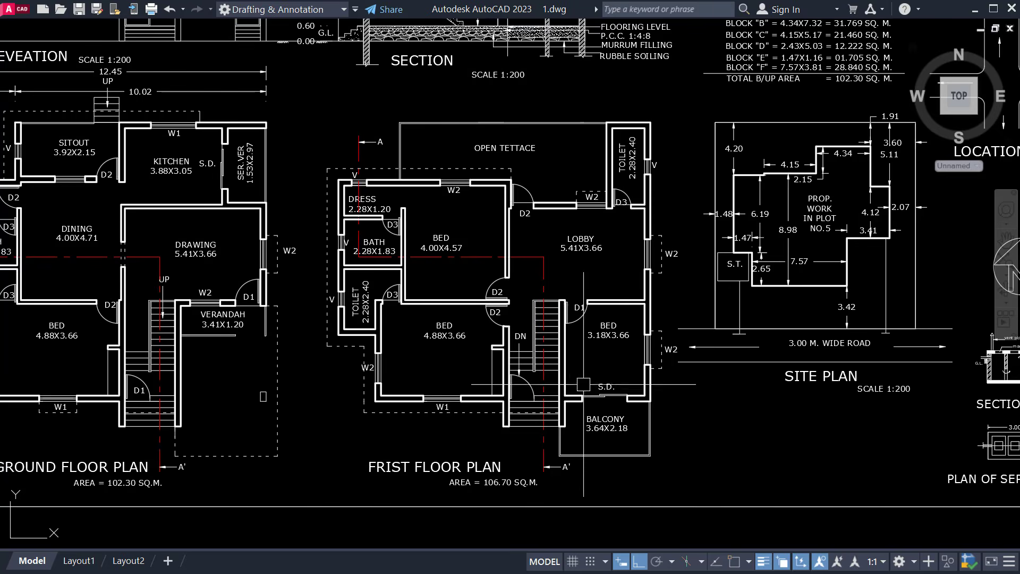
scroll(560, 361, "down", 1)
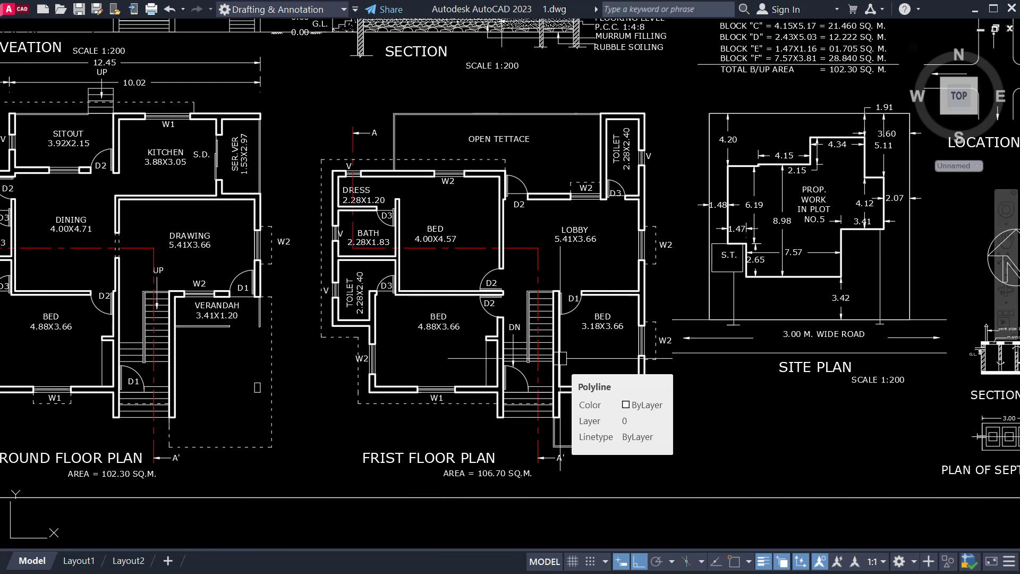
scroll(560, 358, "down", 2)
scroll(555, 331, "up", 2)
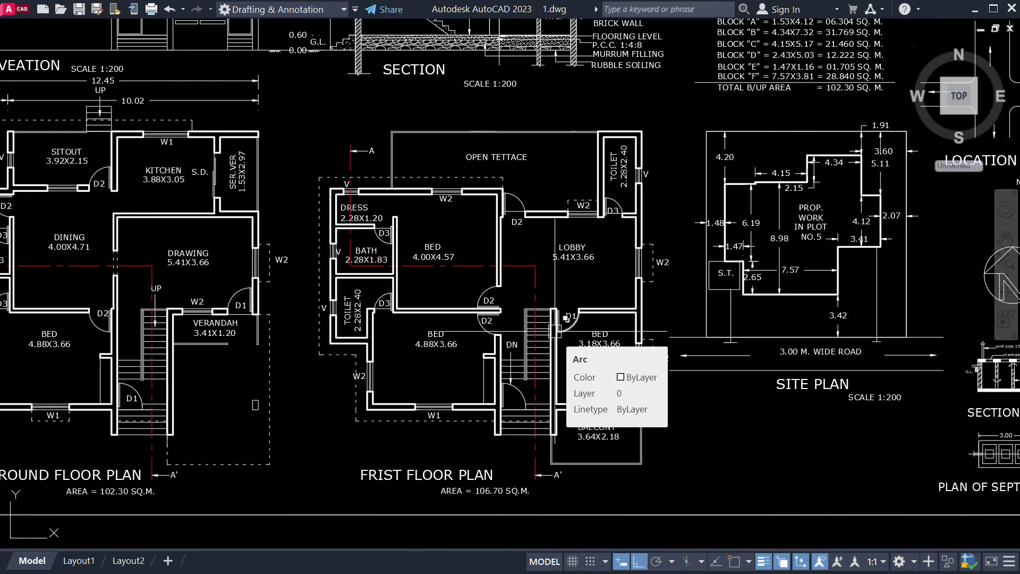
scroll(502, 344, "down", 2)
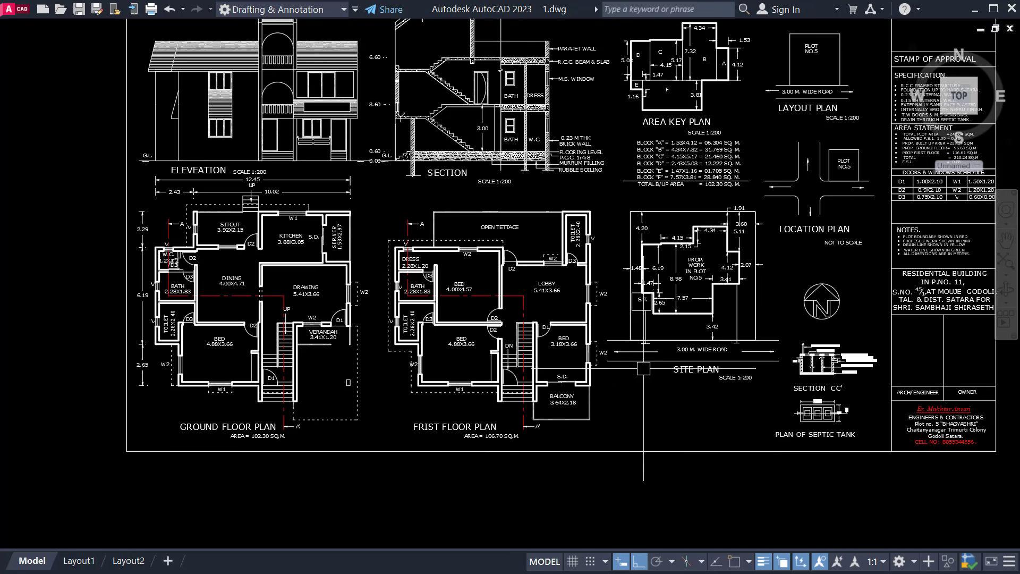
scroll(531, 381, "up", 2)
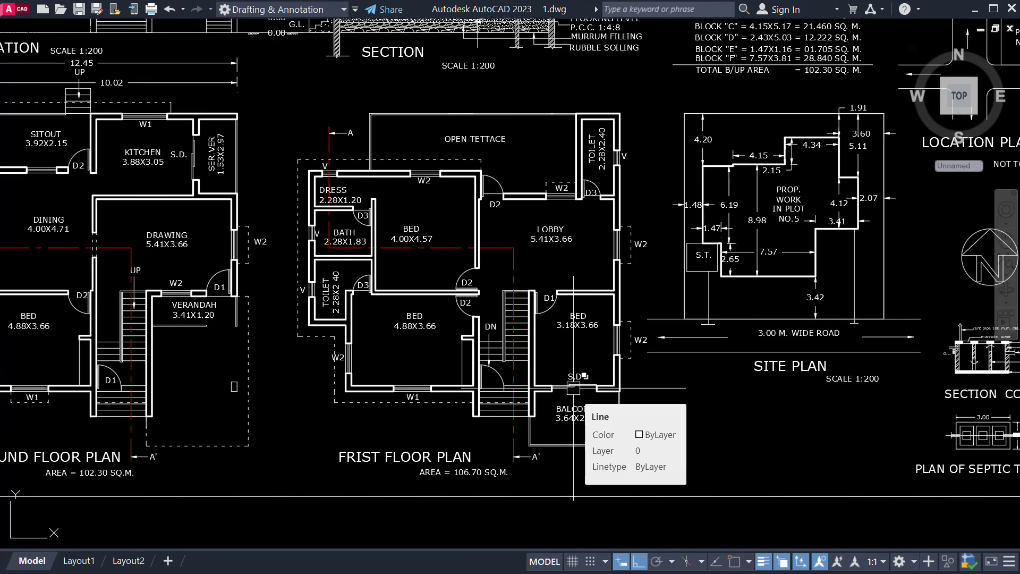
scroll(573, 388, "down", 4)
scroll(366, 353, "up", 4)
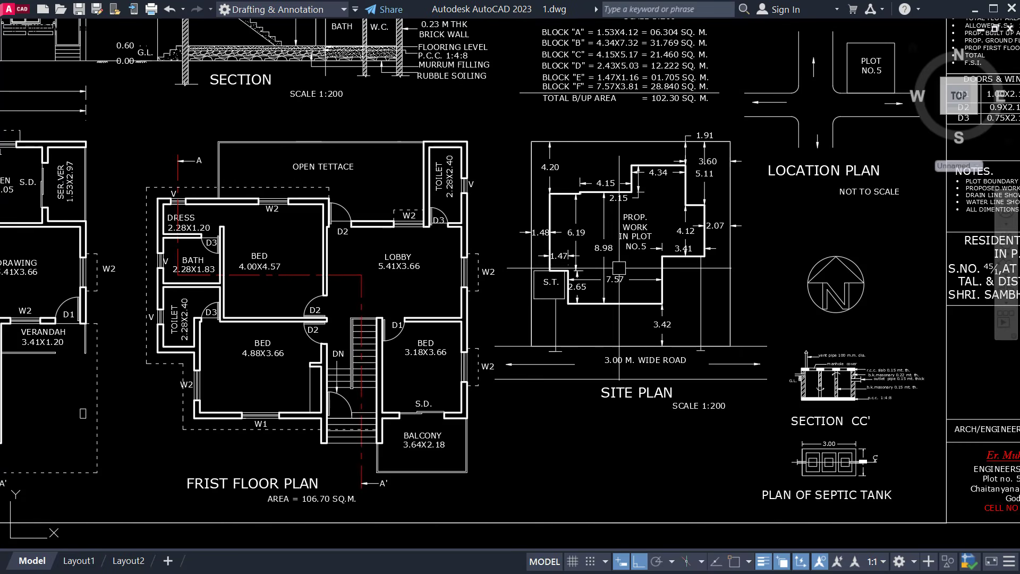
middle_click_drag(366, 353, 481, 313)
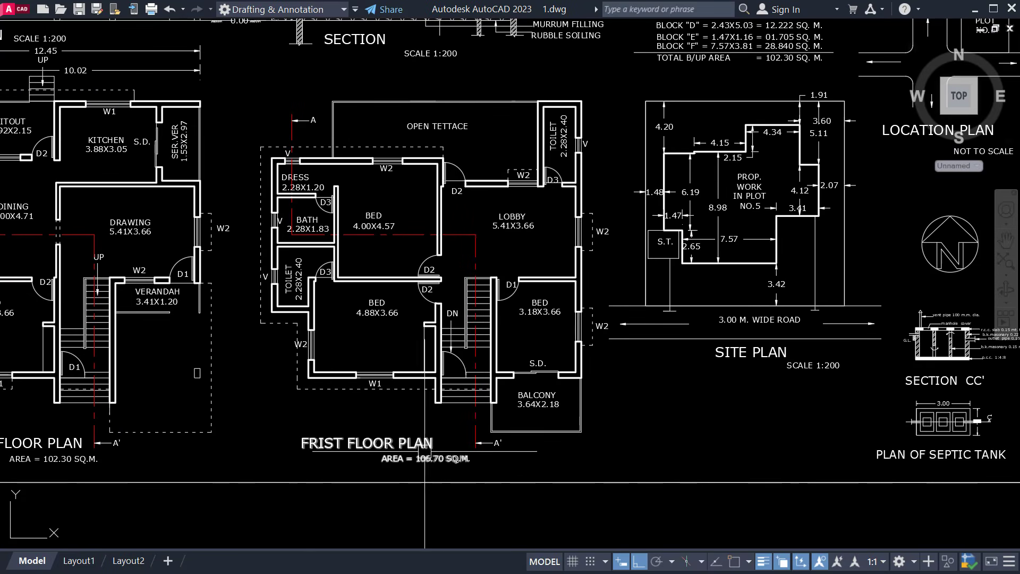
Examine the first floor plan's title, area text, staircase and bedroom layout.
scroll(396, 452, "up", 2)
scroll(247, 452, "up", 2)
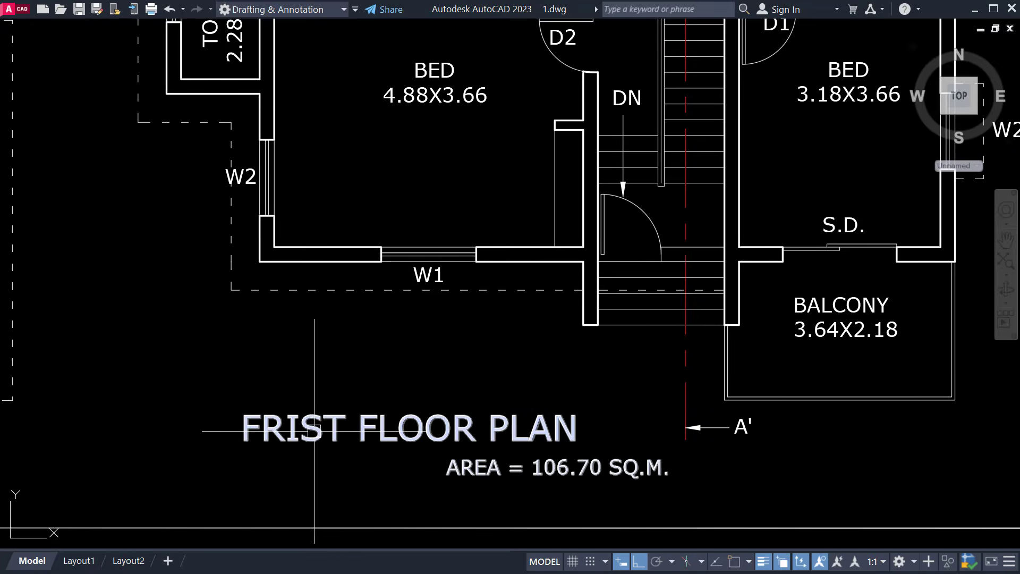
scroll(435, 429, "down", 5)
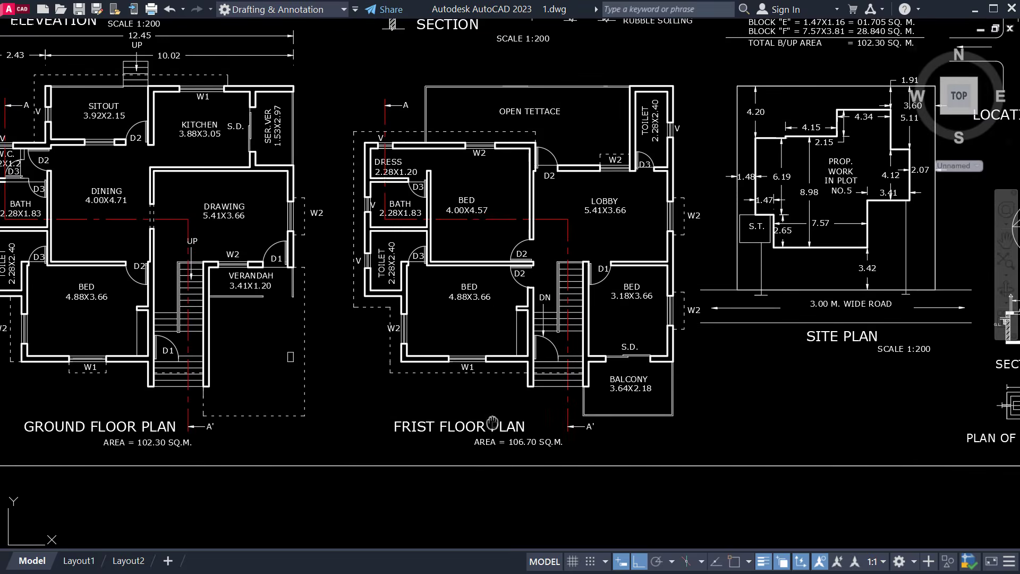
scroll(324, 420, "up", 5)
scroll(523, 420, "down", 4)
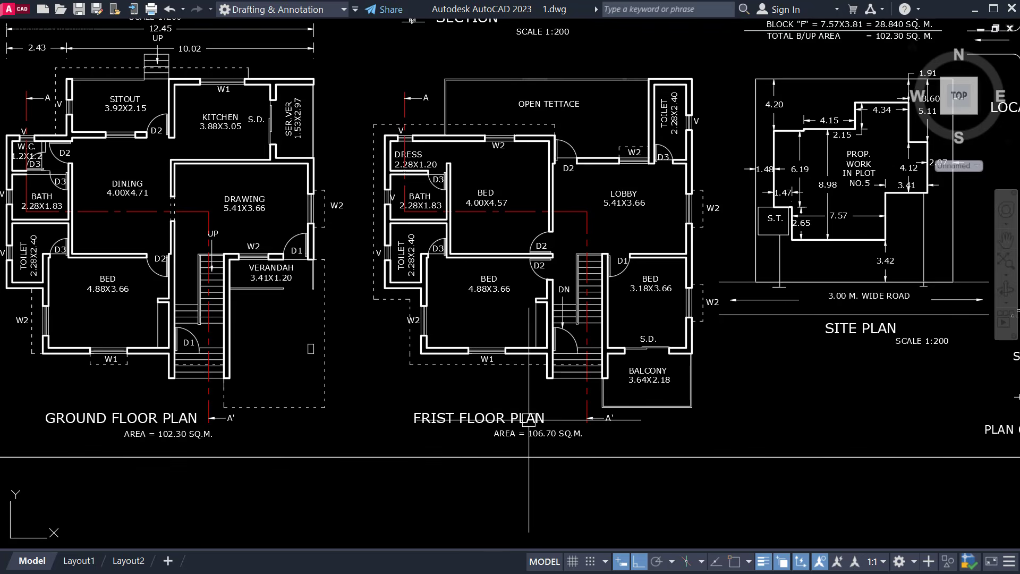
scroll(577, 272, "up", 2)
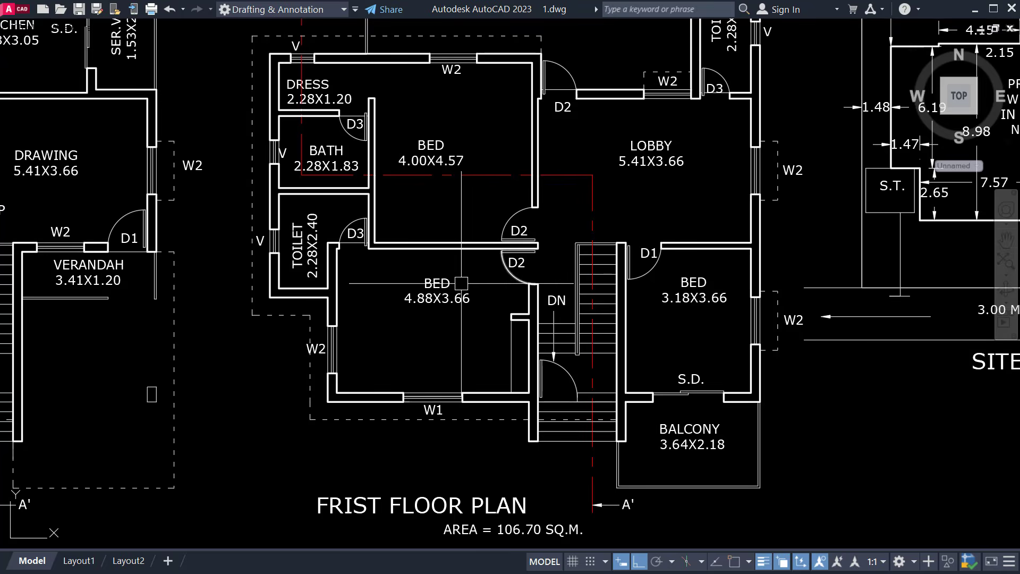
scroll(463, 317, "down", 2)
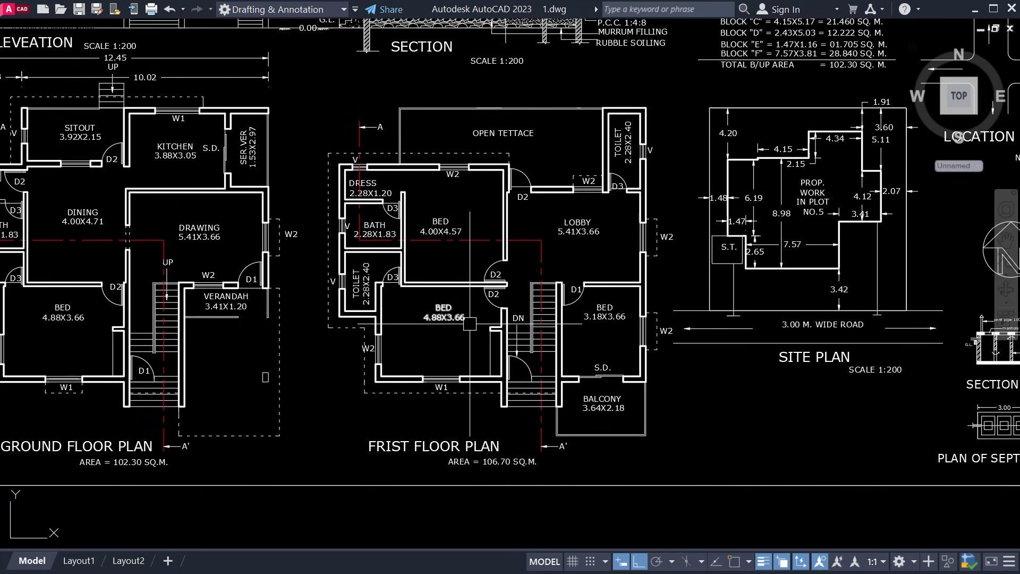
Highlight the complete first floor plan with a selection window around it, and clear the selection.
left_click(492, 318)
key("Escape")
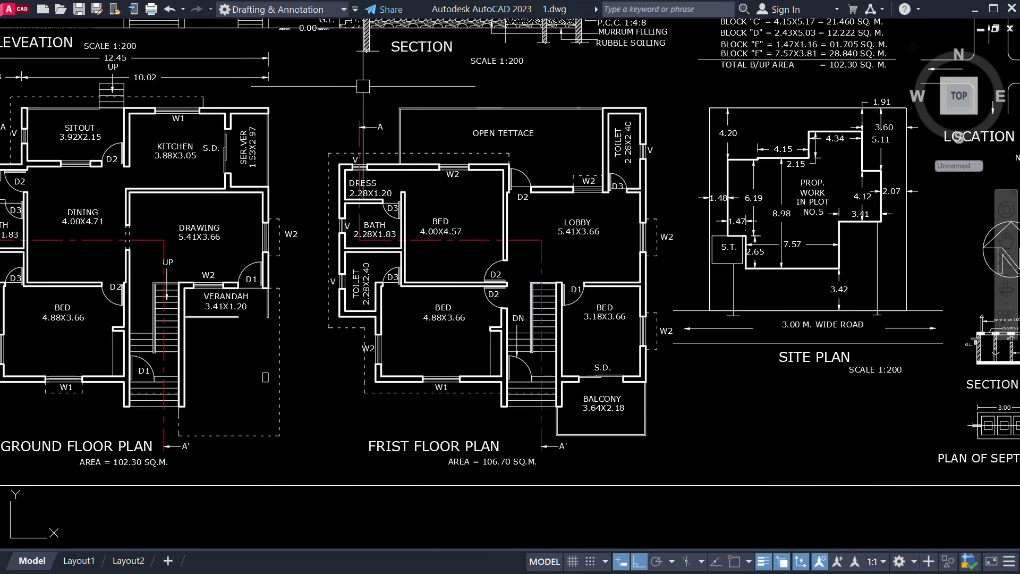
left_click(303, 79)
left_click(770, 546)
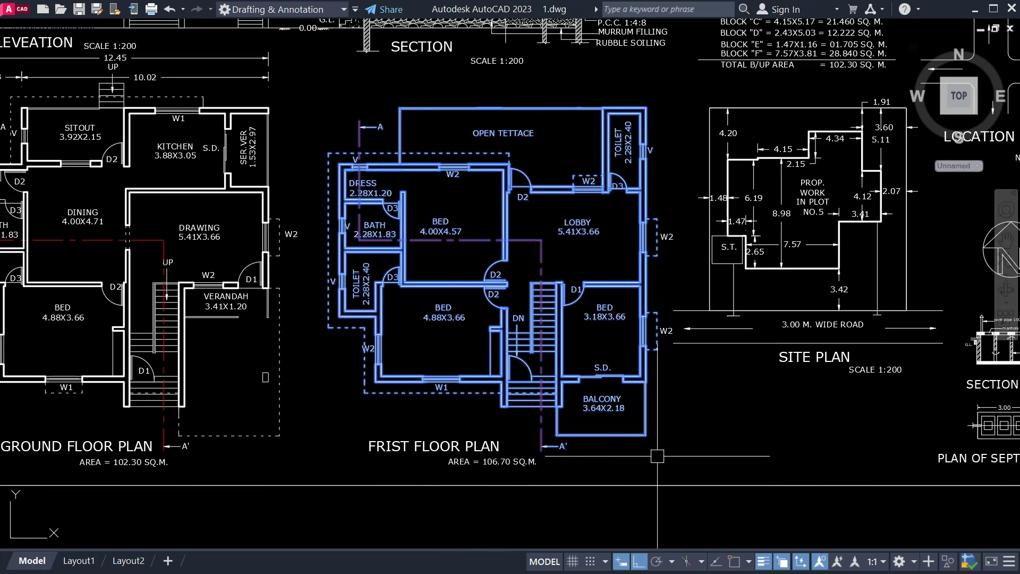
key("Escape")
Inspect the title and area text of the first floor plan, and compare its layout with the ground floor plan.
scroll(457, 446, "up", 4)
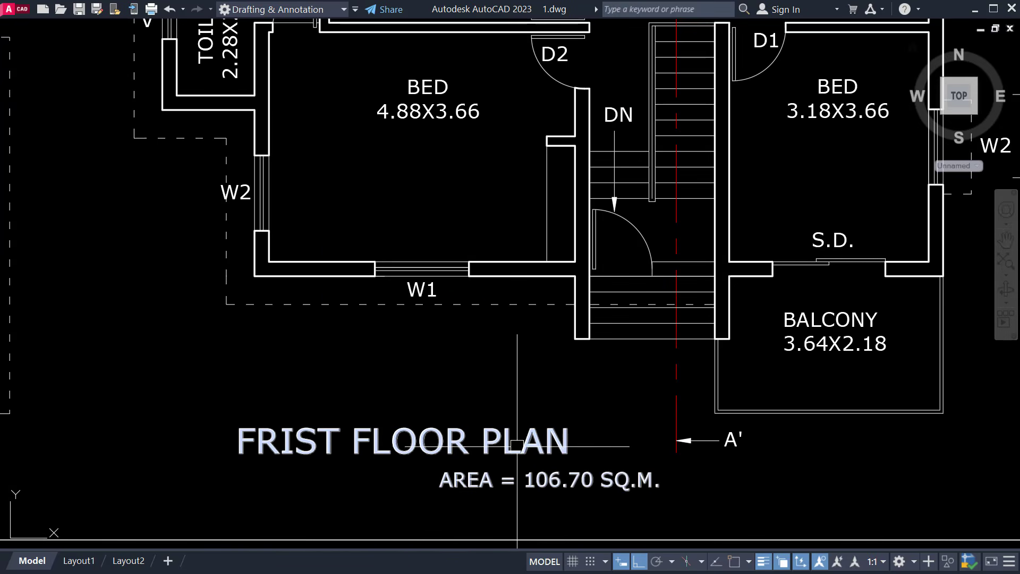
mouse_move(517, 446)
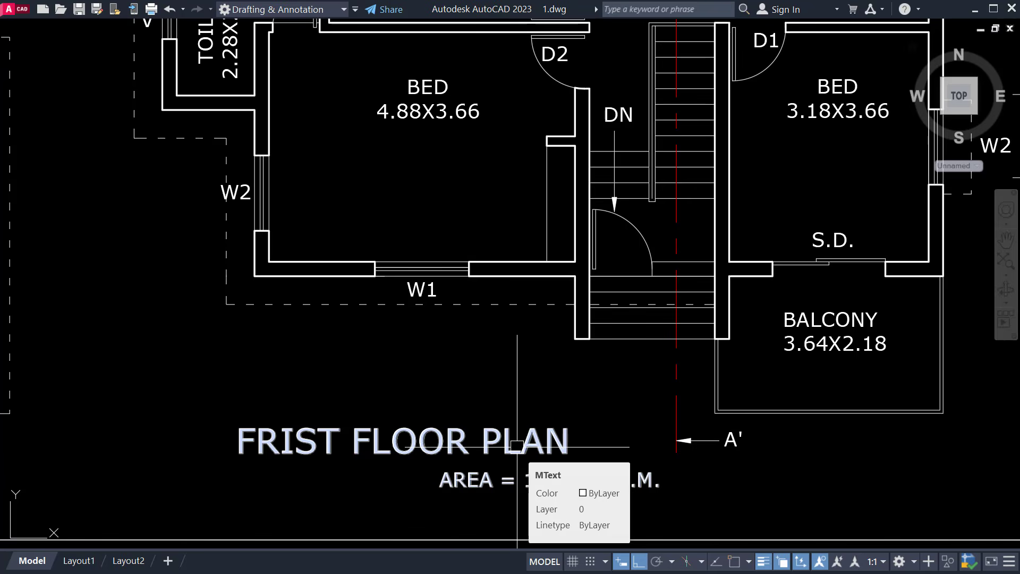
scroll(611, 449, "down", 2)
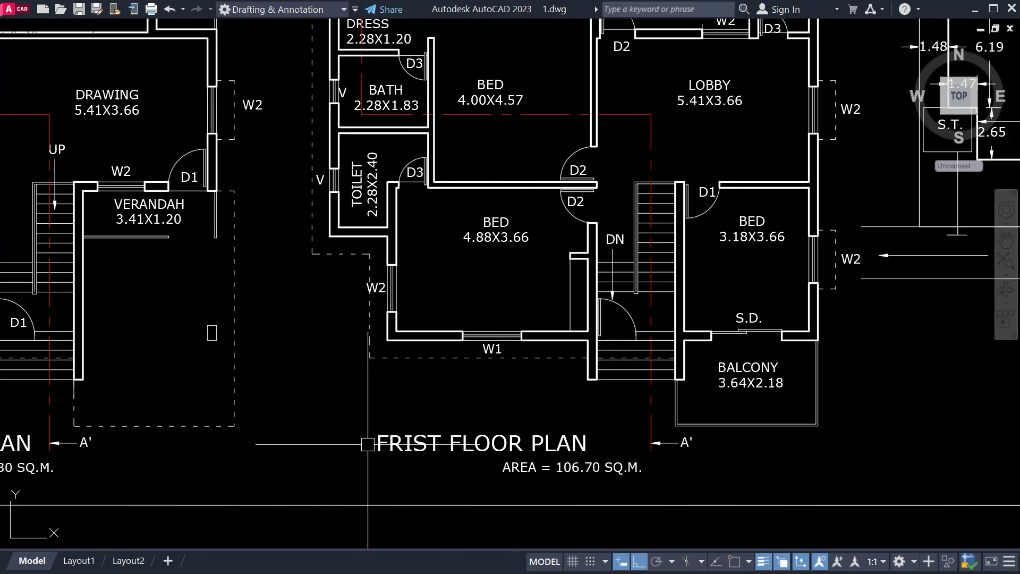
middle_click_drag(564, 442, 549, 388)
scroll(540, 426, "up", 2)
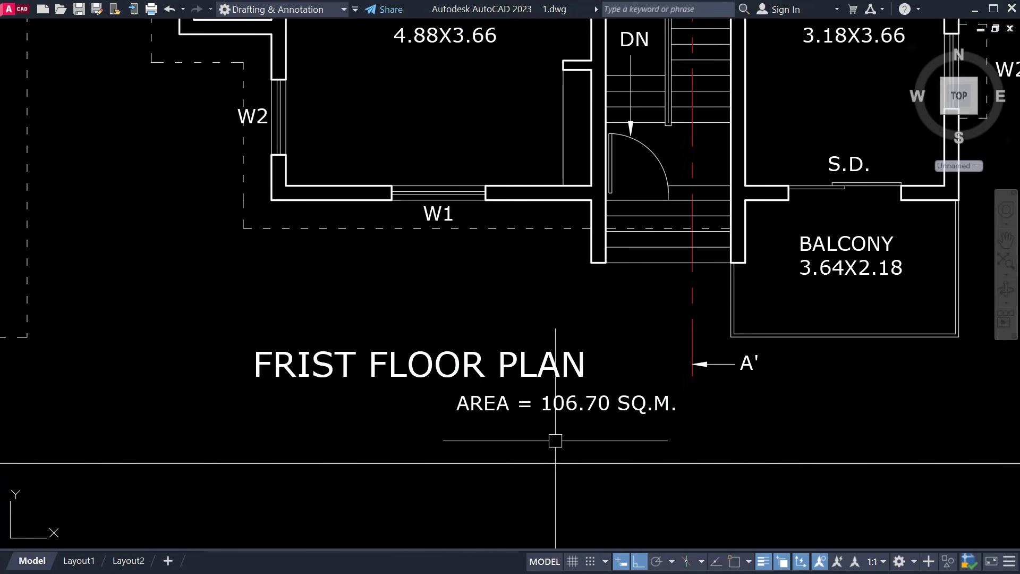
scroll(582, 441, "down", 1)
scroll(541, 404, "down", 2)
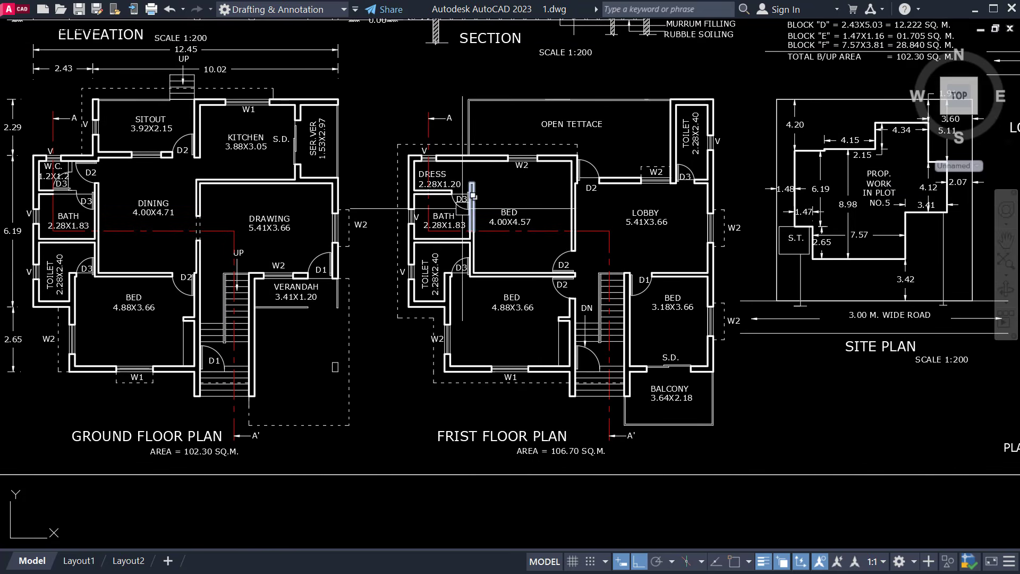
scroll(429, 137, "up", 2)
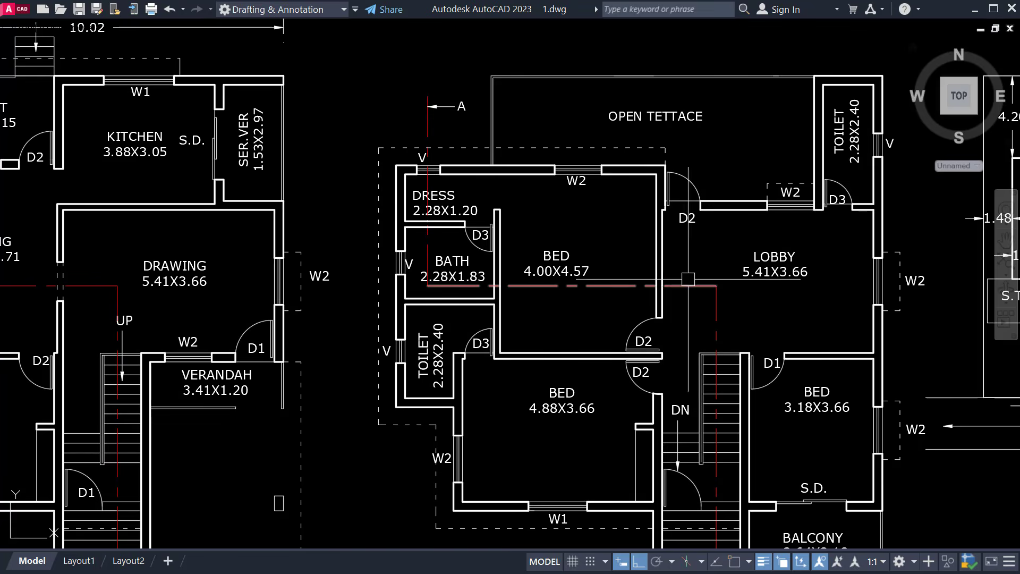
scroll(606, 296, "down", 2)
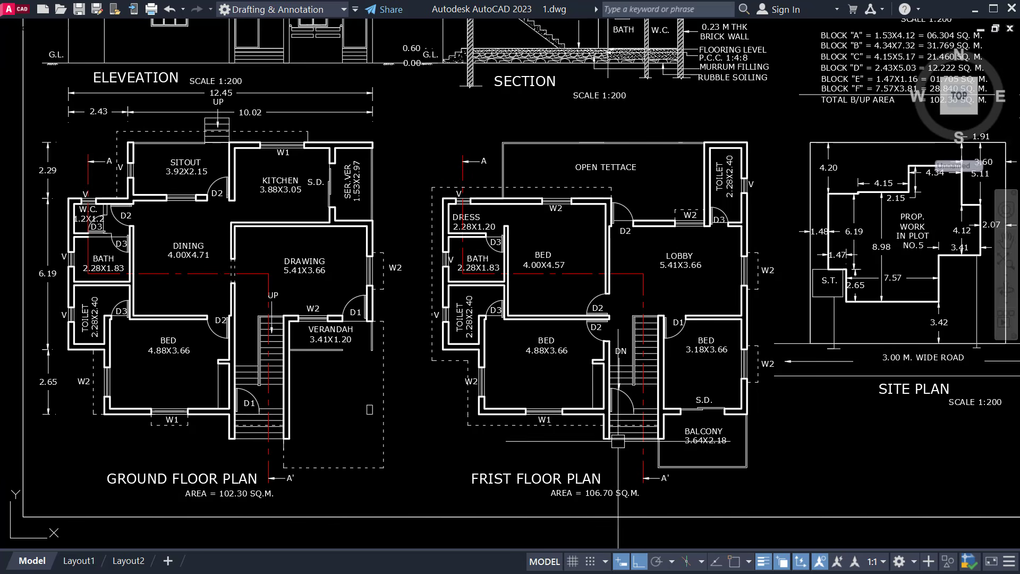
middle_click_drag(626, 363, 701, 383)
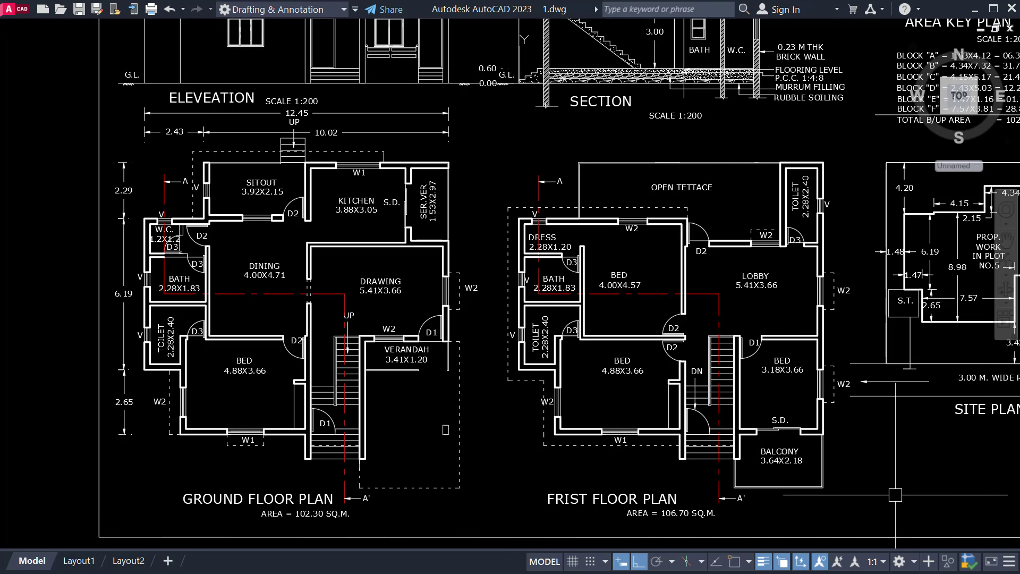
middle_click_drag(933, 474, 870, 476)
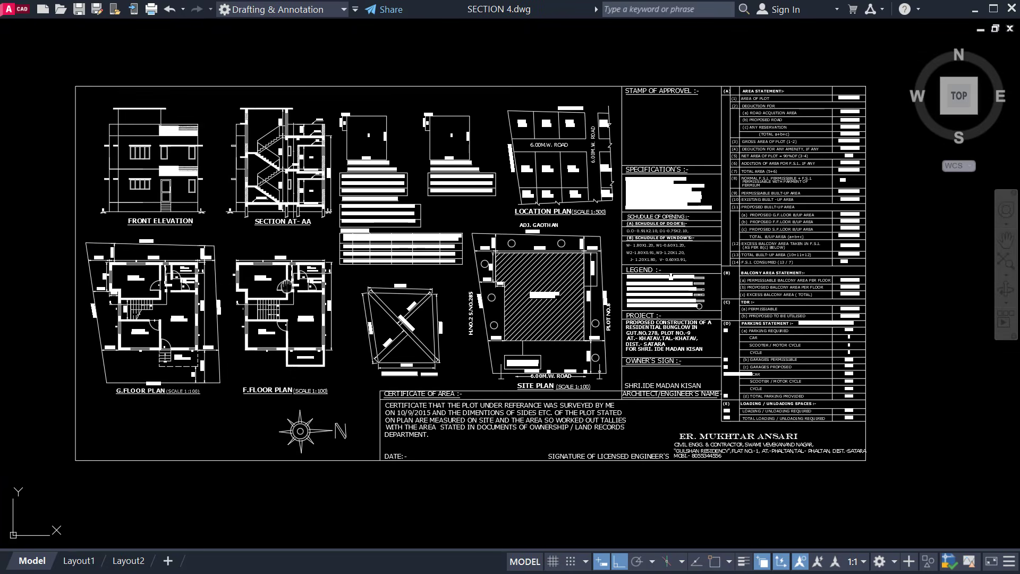
Highlight all four plot boundary lines around the ground floor plan in SECTION 4.dwg, and clear the selection.
scroll(147, 323, "up", 3)
scroll(147, 323, "up", 6)
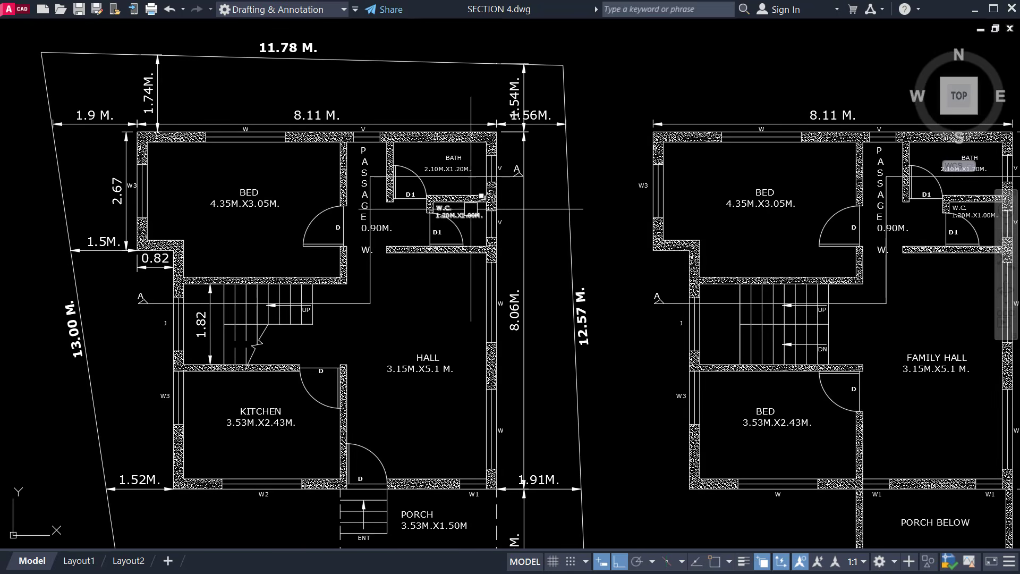
mouse_move(472, 213)
middle_mouse_down()
mouse_move(484, 231)
mouse_move(481, 215)
middle_mouse_up()
scroll(492, 232, "down", 1)
left_click(438, 118)
left_click(537, 250)
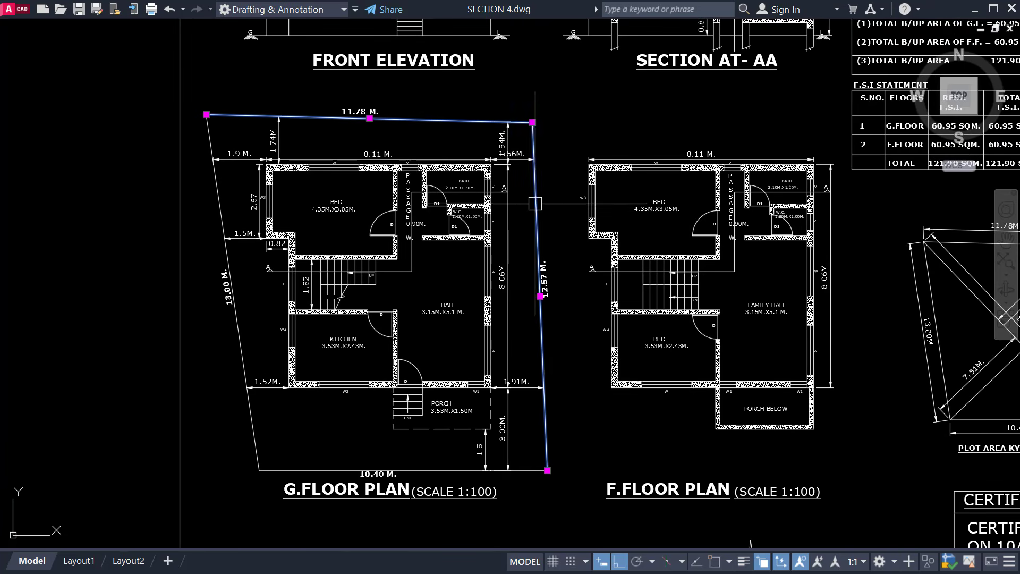
left_click(371, 470)
left_click(255, 419)
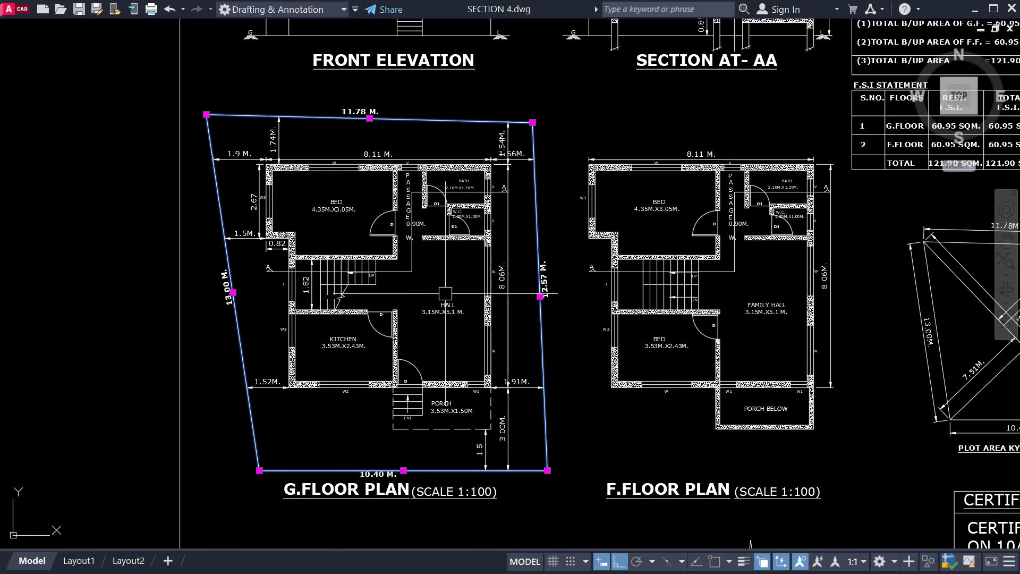
key("Escape")
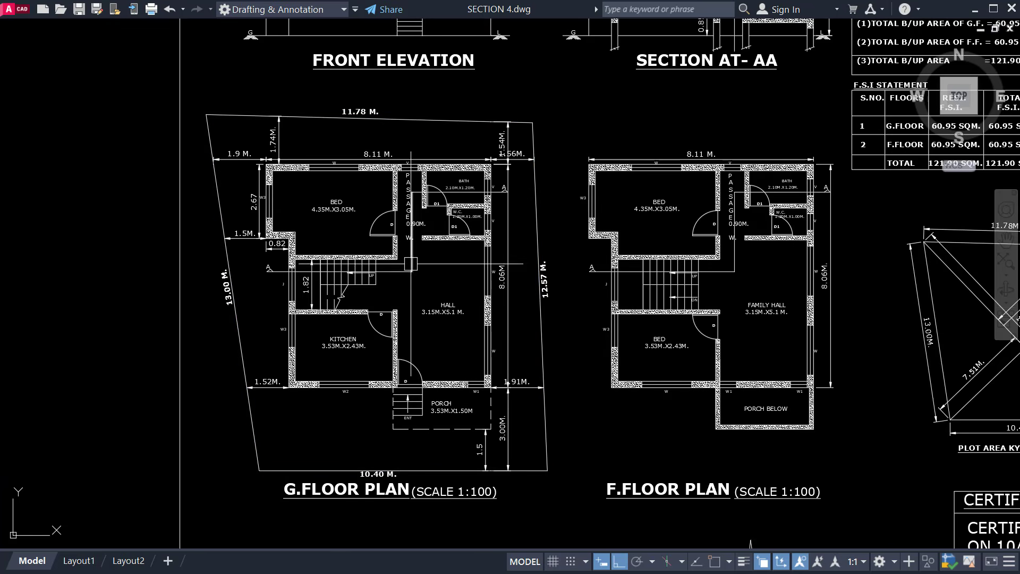
Highlight the plot's upper and hall-side boundary lines, inspect the side margin beside the porch, and clear the selection.
left_click(419, 118)
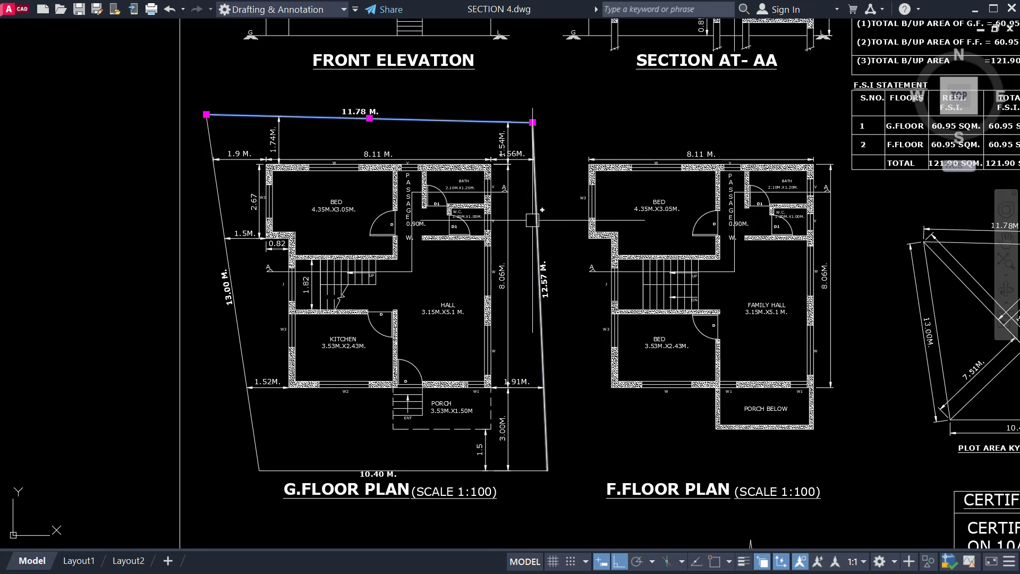
left_click(546, 429)
scroll(534, 419, "up", 2)
scroll(541, 394, "up", 2)
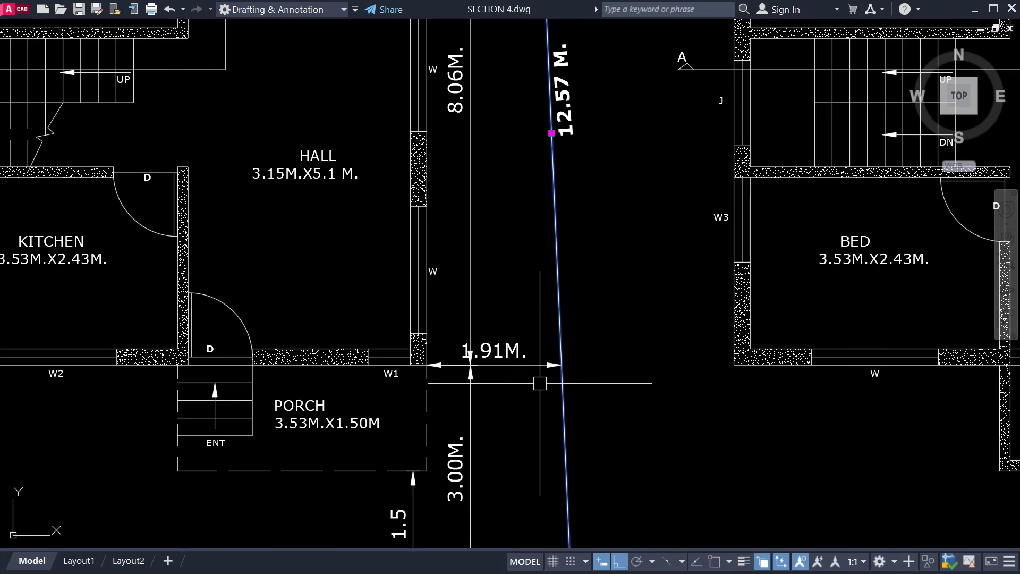
key("Escape")
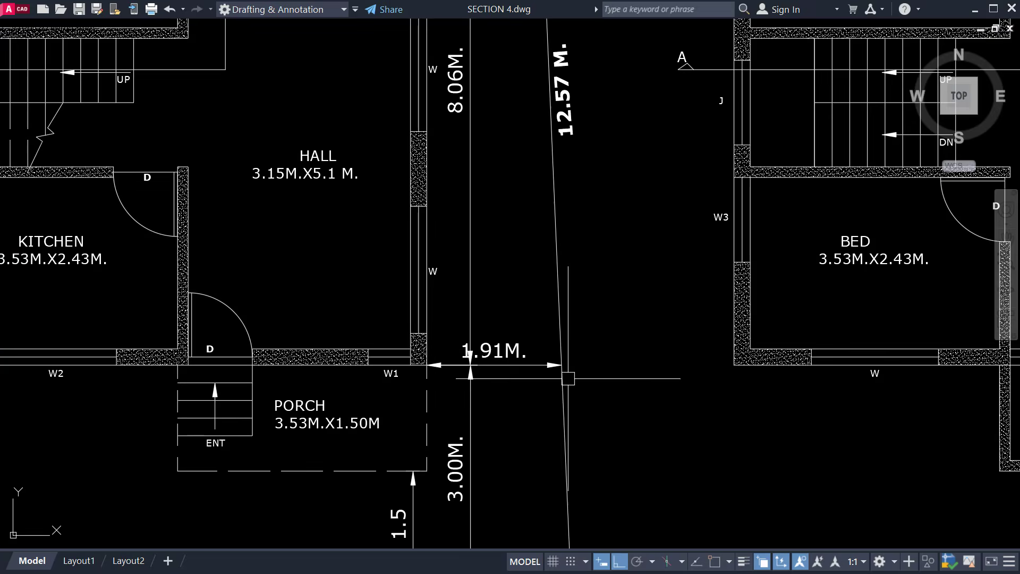
Examine the margin dimensions between the ground floor plan's walls and the plot boundary, including the porch side.
scroll(567, 380, "down", 5)
scroll(534, 209, "up", 5)
scroll(443, 215, "down", 2)
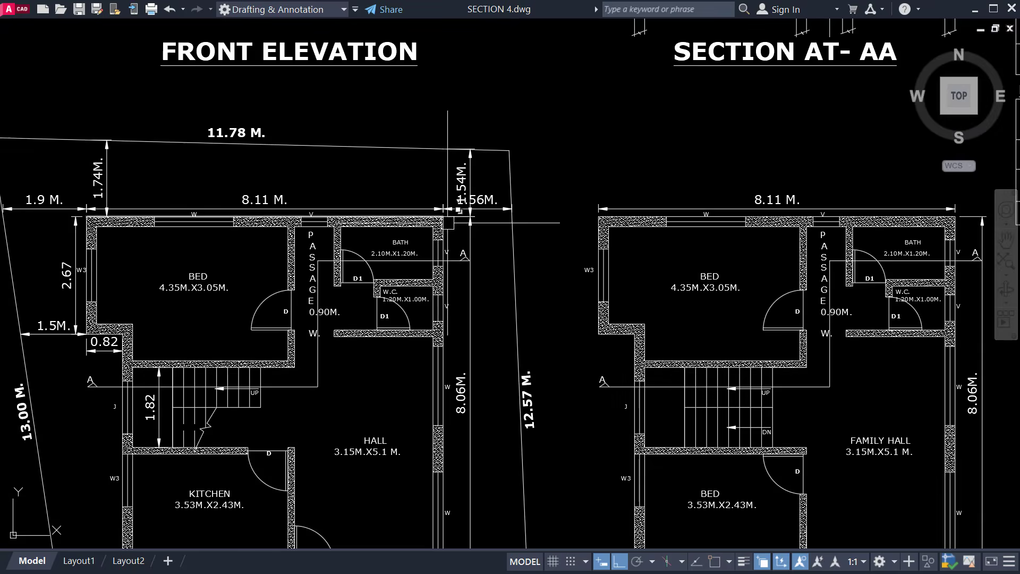
middle_click_drag(404, 275, 619, 216)
mouse_move(283, 338)
middle_mouse_down()
mouse_move(271, 226)
mouse_move(248, 168)
middle_mouse_up()
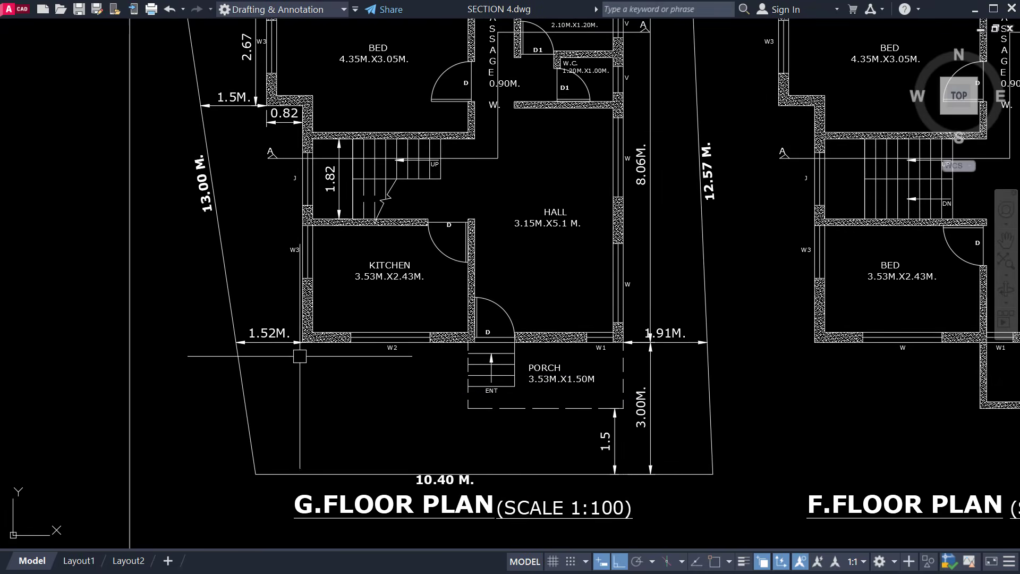
middle_click_drag(556, 468, 541, 366)
middle_click_drag(530, 291, 527, 437)
middle_click_drag(511, 297, 504, 391)
scroll(404, 359, "down", 2)
mouse_move(678, 374)
middle_mouse_down()
mouse_move(515, 283)
mouse_move(468, 312)
middle_mouse_up()
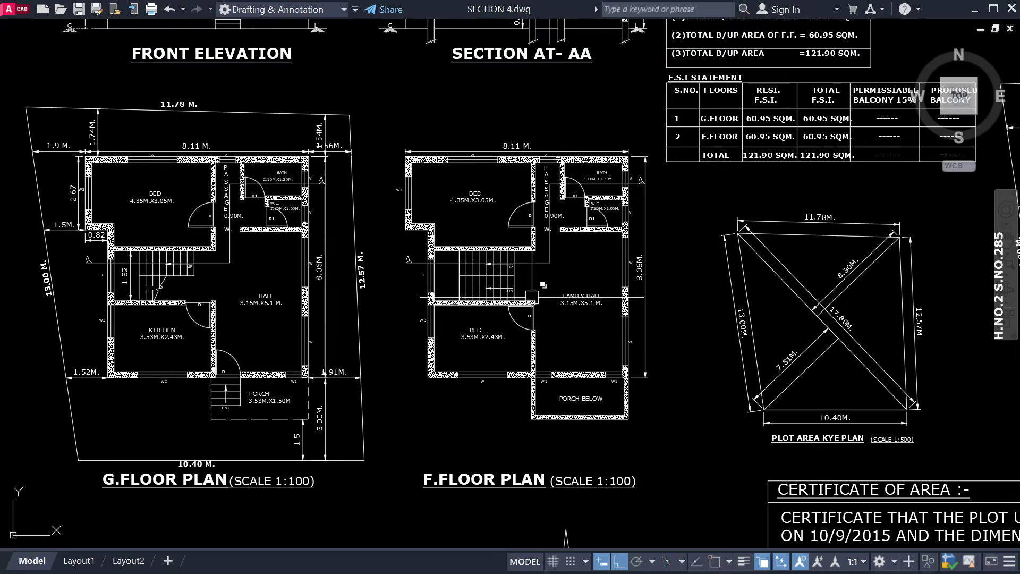
Examine the F.FLOOR PLAN title and scale text, and compare the first floor layout with the ground floor plan.
scroll(544, 251, "up", 2)
middle_click_drag(587, 509, 545, 275)
scroll(540, 473, "up", 2)
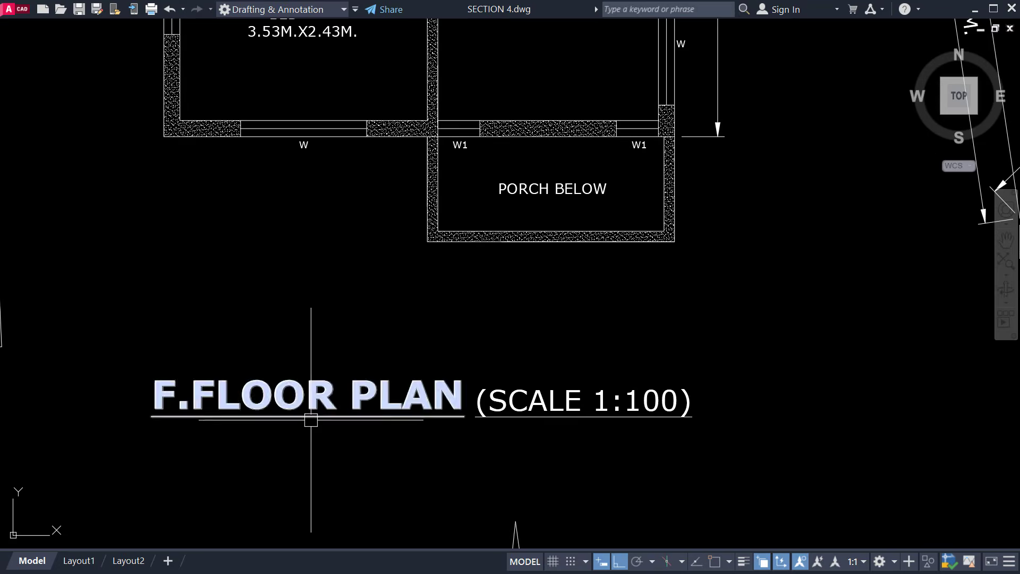
scroll(313, 421, "down", 4)
mouse_move(463, 387)
middle_mouse_down()
mouse_move(471, 403)
mouse_move(708, 405)
middle_mouse_up()
scroll(424, 377, "down", 2)
scroll(546, 323, "up", 2)
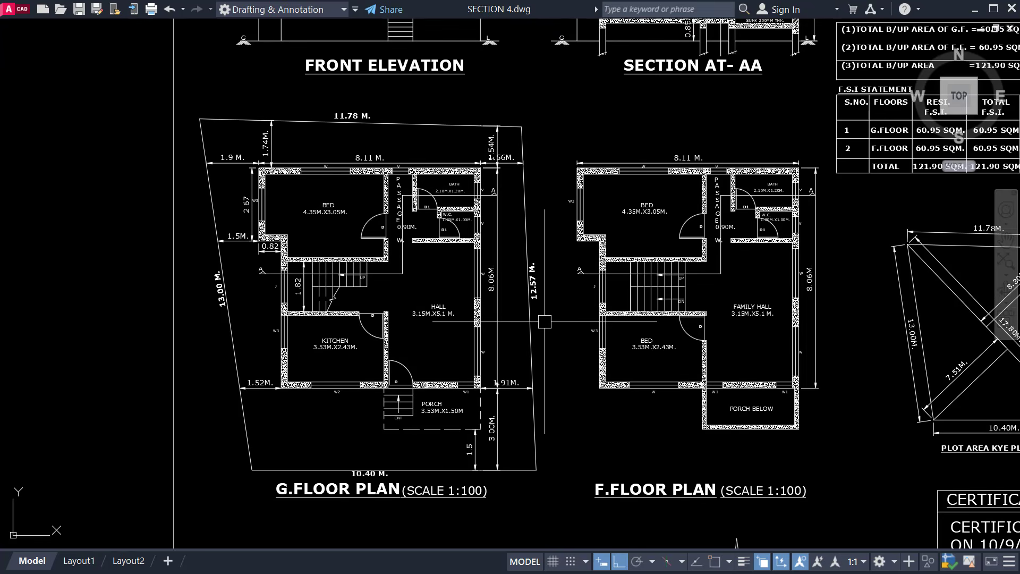
middle_click_drag(546, 323, 544, 342)
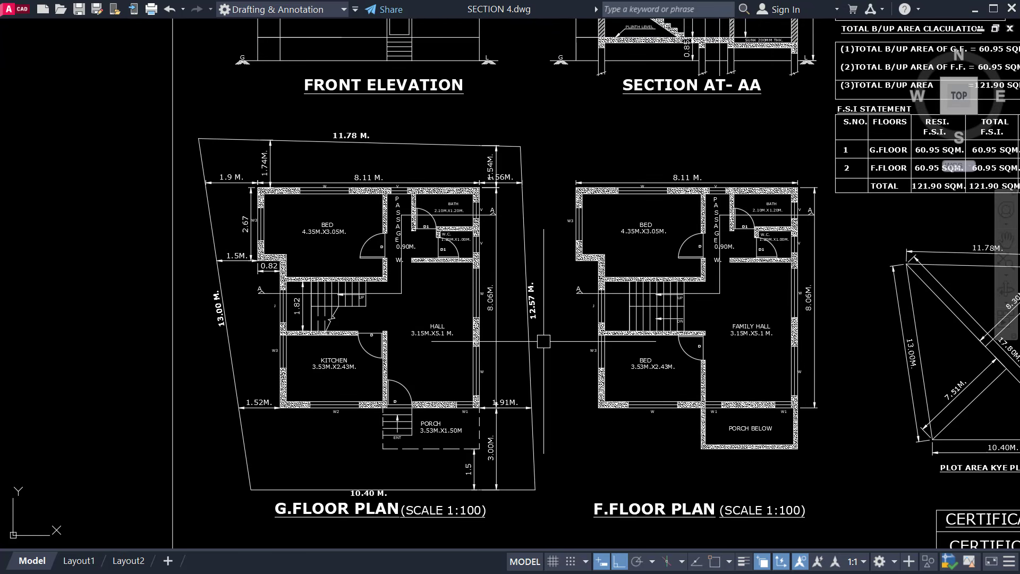
Switch to SECTION 3.dwg and examine the ground floor plan's title, scale, bedrooms, hall, bath and porch.
key("alt+Tab")
key("alt+Tab")
key("alt+Tab")
key("alt+Tab")
key("alt+Tab")
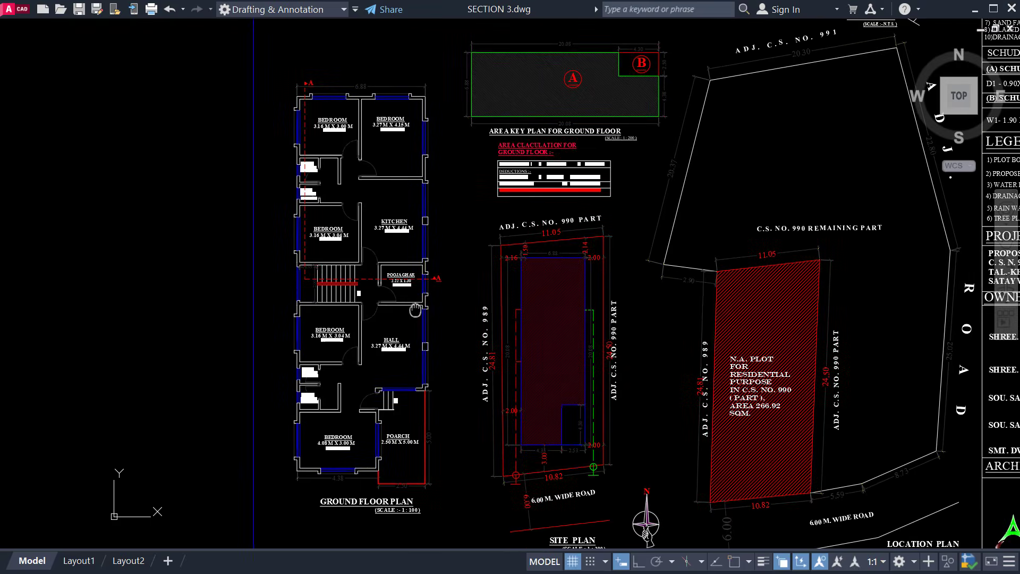
scroll(416, 309, "down", 2)
mouse_move(474, 309)
middle_mouse_down()
mouse_move(422, 358)
mouse_move(396, 357)
mouse_move(358, 297)
mouse_move(366, 291)
middle_mouse_up()
scroll(339, 363, "up", 4)
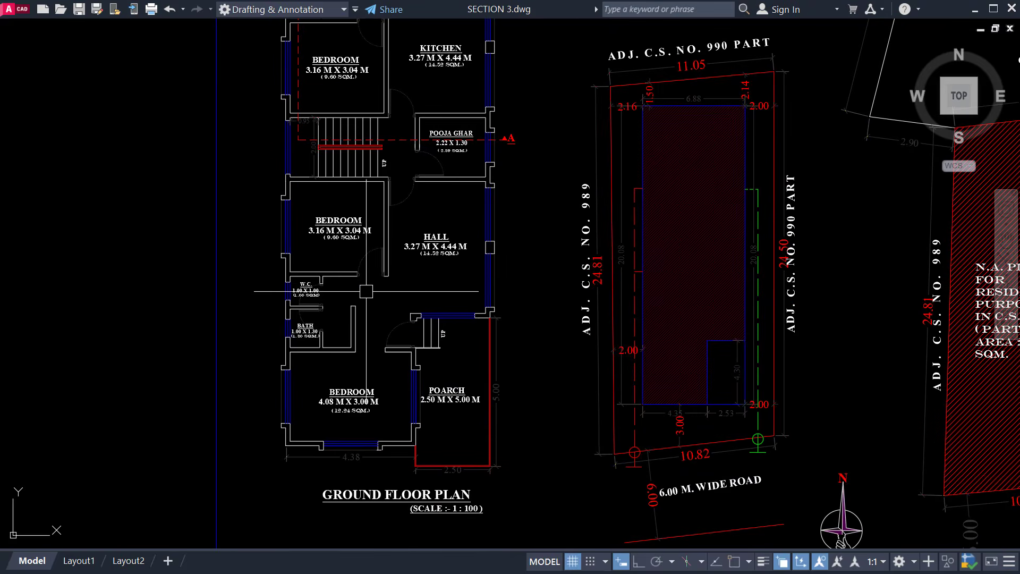
scroll(478, 321, "up", 6)
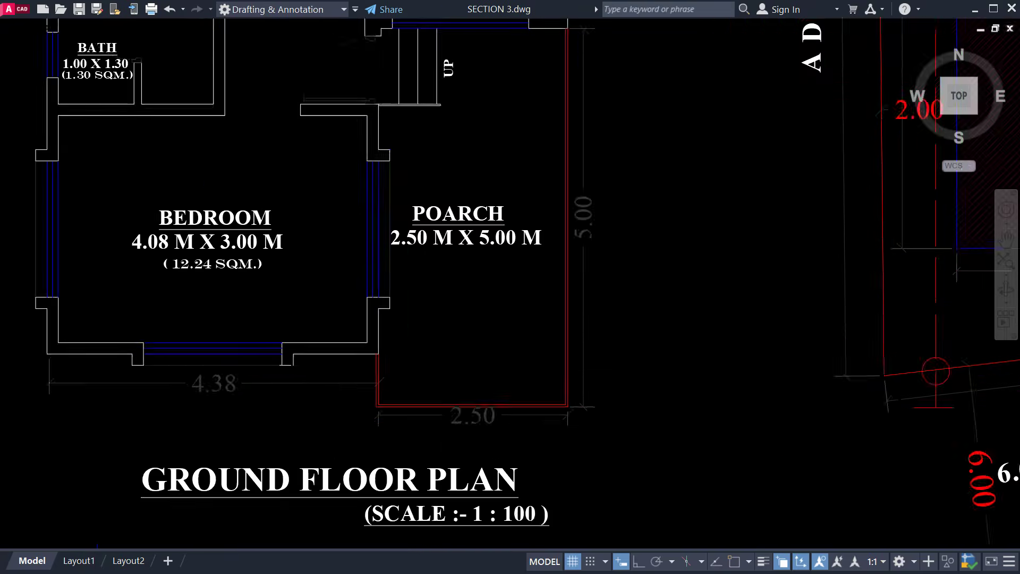
scroll(478, 368, "down", 3)
middle_click_drag(478, 368, 468, 444)
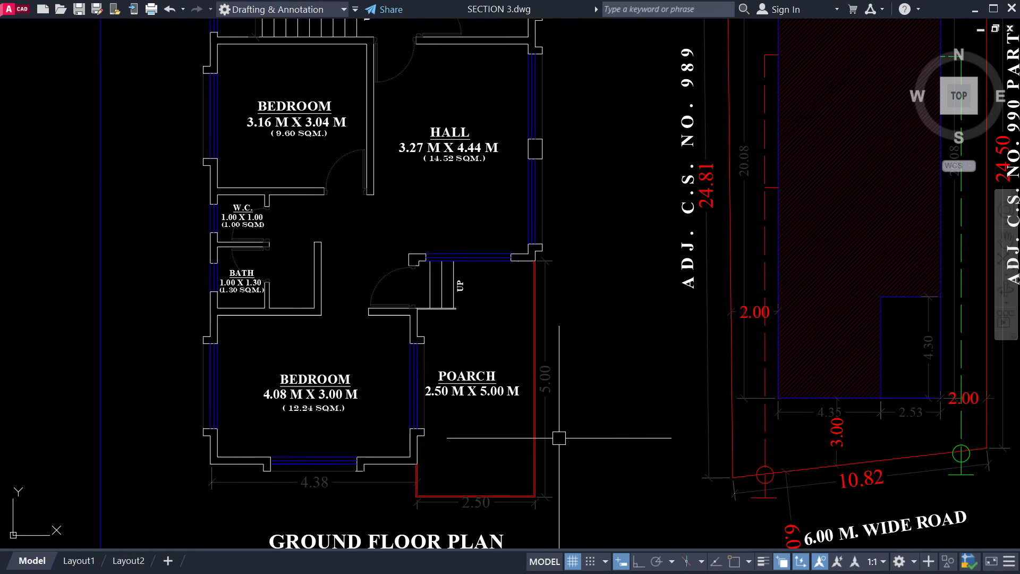
middle_click_drag(499, 303, 473, 433)
scroll(487, 314, "down", 5)
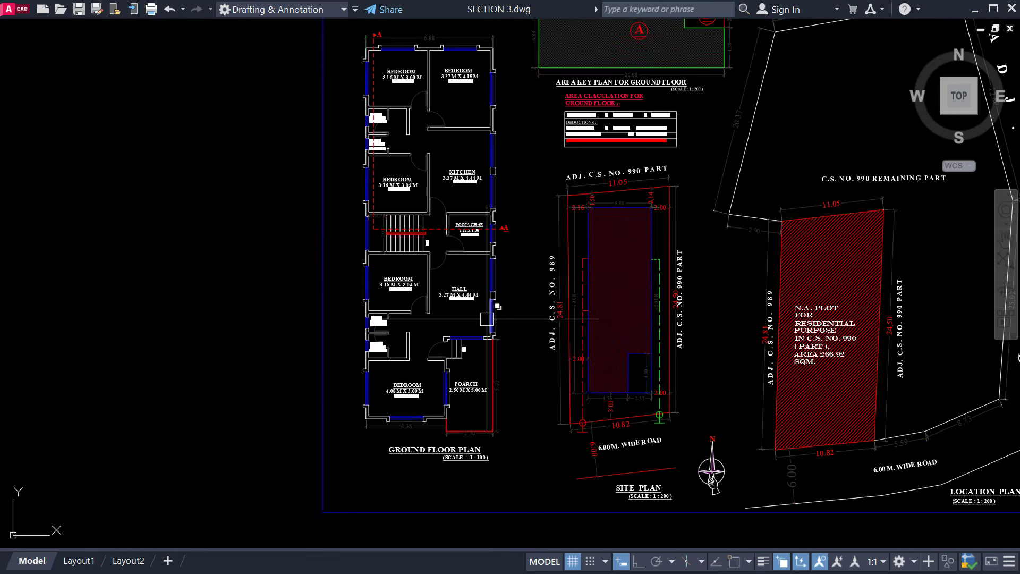
Look over the section at A-A and the area key plan for the ground floor.
middle_click_drag(543, 322, 356, 407)
scroll(432, 308, "down", 1)
scroll(420, 159, "up", 5)
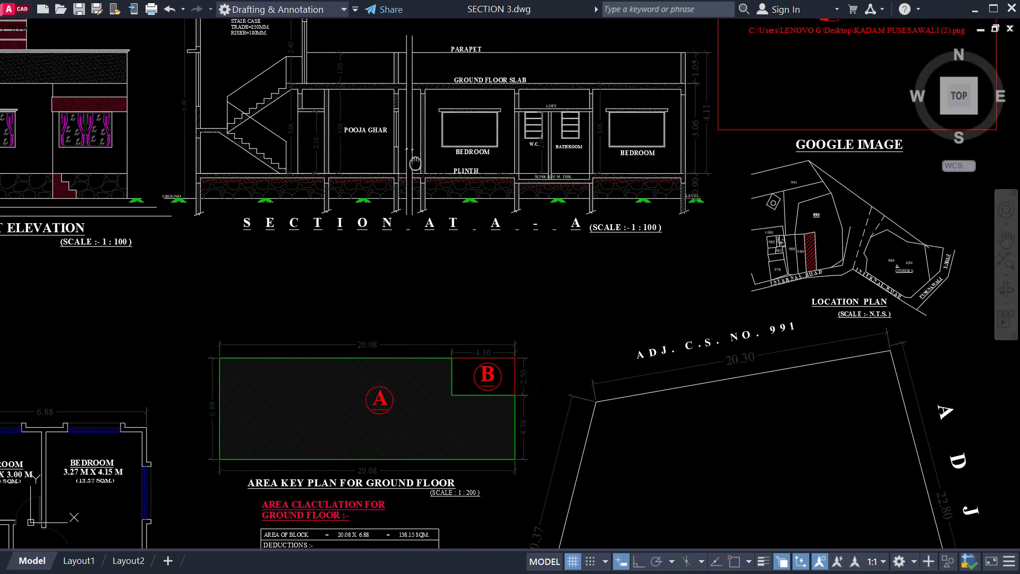
Look over the area key plan and site plan, and examine the ground floor plan's porch, front bedroom and title.
scroll(419, 162, "down", 2)
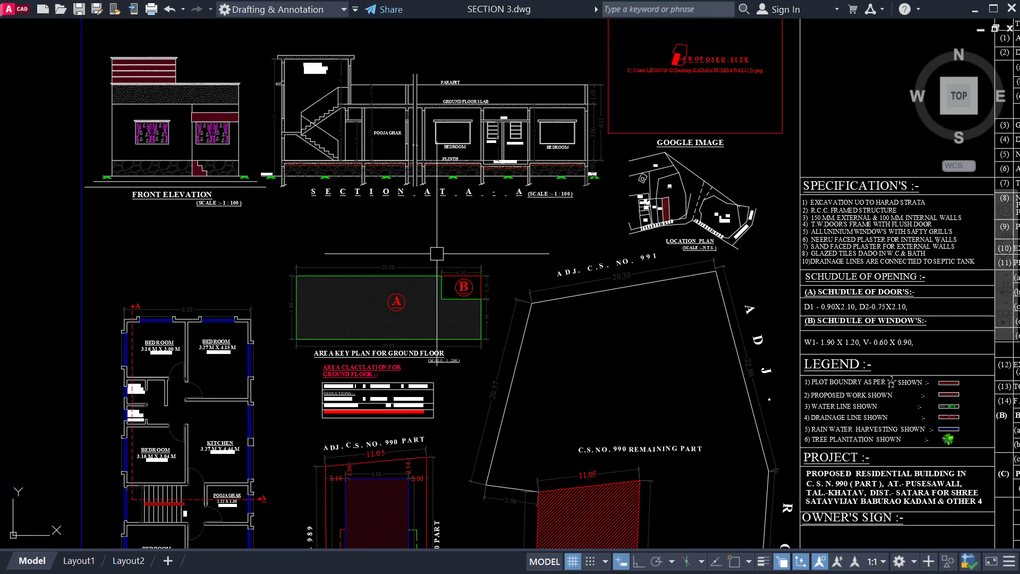
middle_click_drag(436, 253, 393, 136)
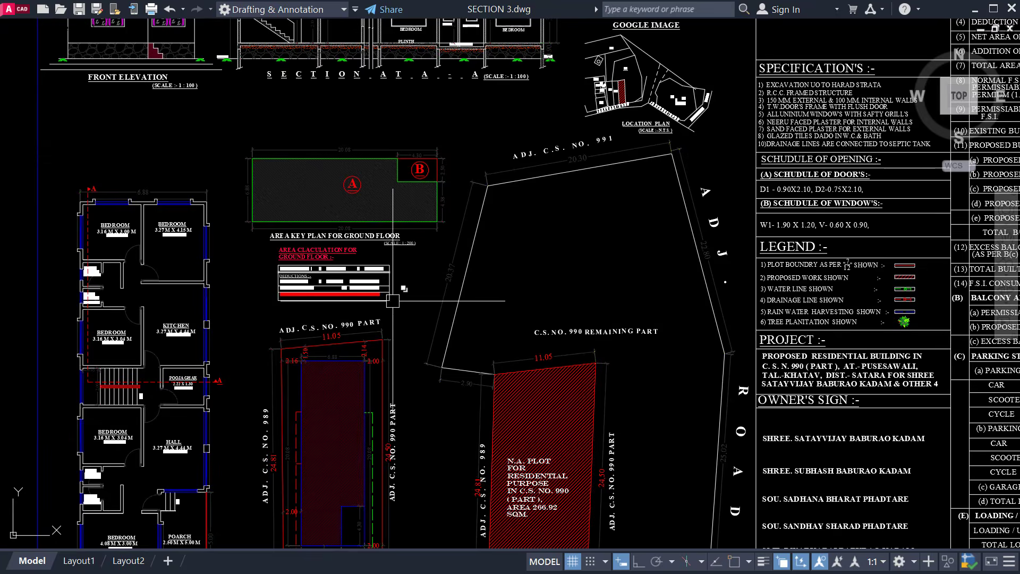
middle_click_drag(412, 375, 433, 271)
scroll(404, 320, "down", 2)
middle_click_drag(413, 319, 588, 263)
scroll(402, 324, "up", 4)
middle_click_drag(425, 261, 421, 284)
scroll(410, 412, "up", 4)
mouse_move(407, 412)
middle_mouse_down()
mouse_move(418, 324)
mouse_move(441, 327)
mouse_move(440, 362)
middle_mouse_up()
scroll(439, 291, "down", 2)
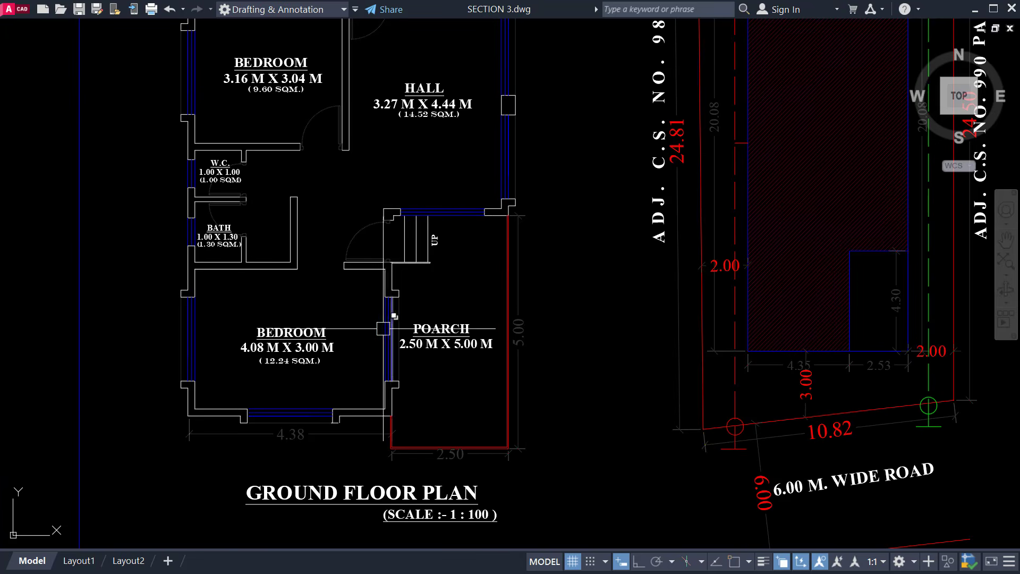
Turn on lineweight display and examine how the ground floor walls and plot boundary are drawn.
middle_click_drag(476, 215, 458, 518)
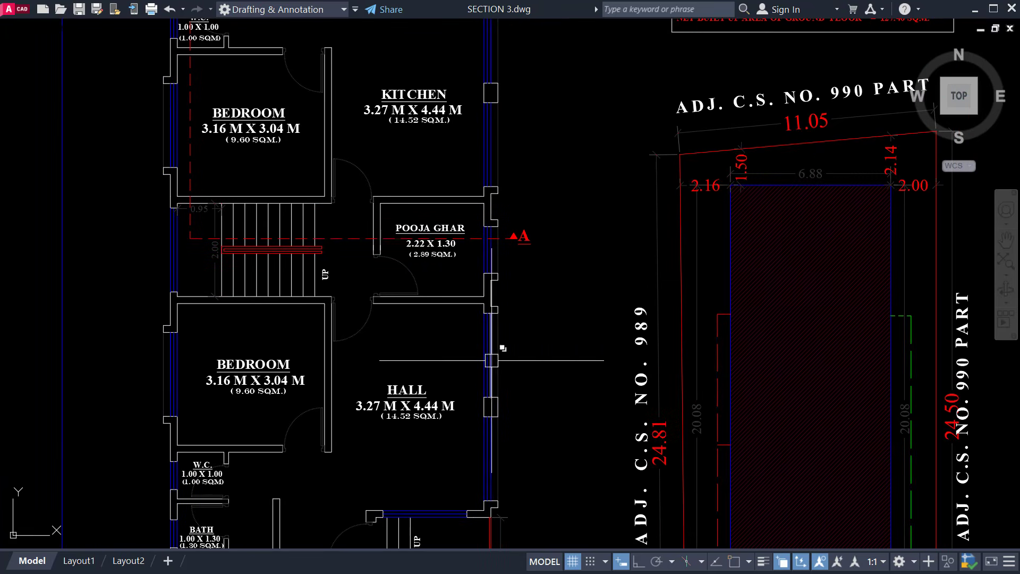
left_click(761, 564)
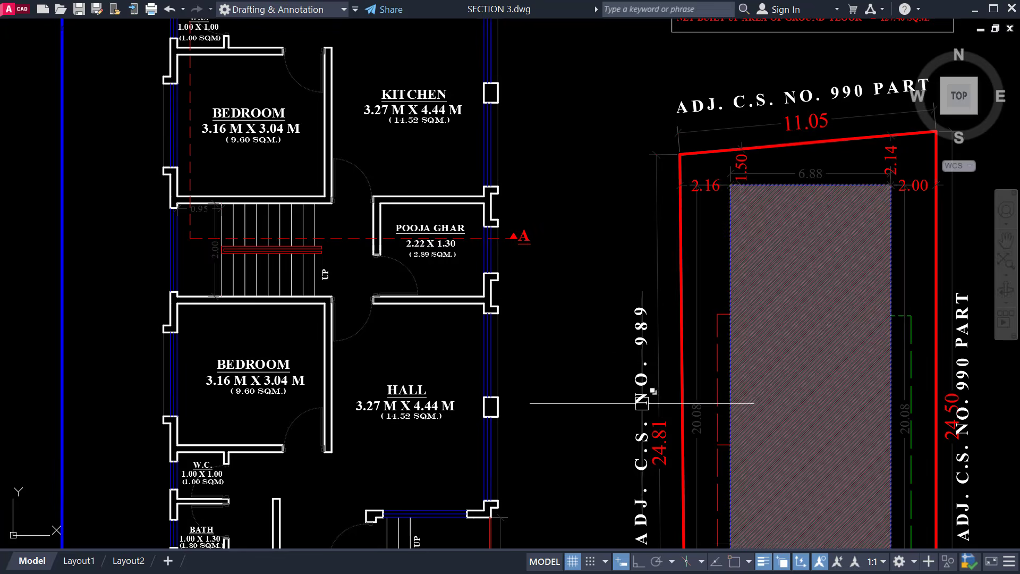
scroll(462, 210, "up", 3)
scroll(462, 210, "down", 3)
middle_click_drag(461, 209, 465, 347)
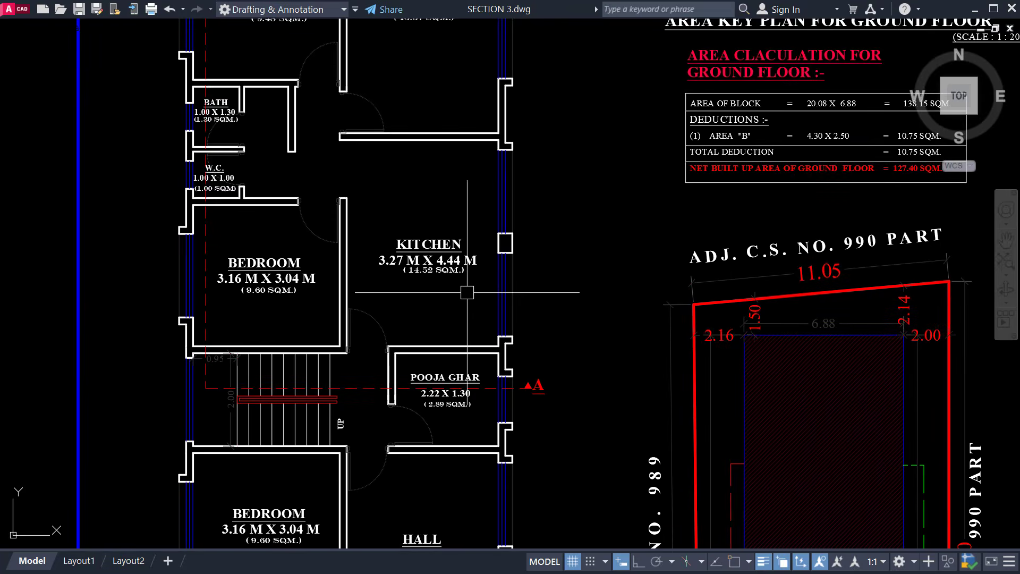
middle_click_drag(467, 277, 448, 385)
Examine the name, size and area labels of the 3.16 x 3.04 m bedroom and the kitchen.
scroll(252, 366, "up", 4)
middle_click_drag(252, 366, 315, 321)
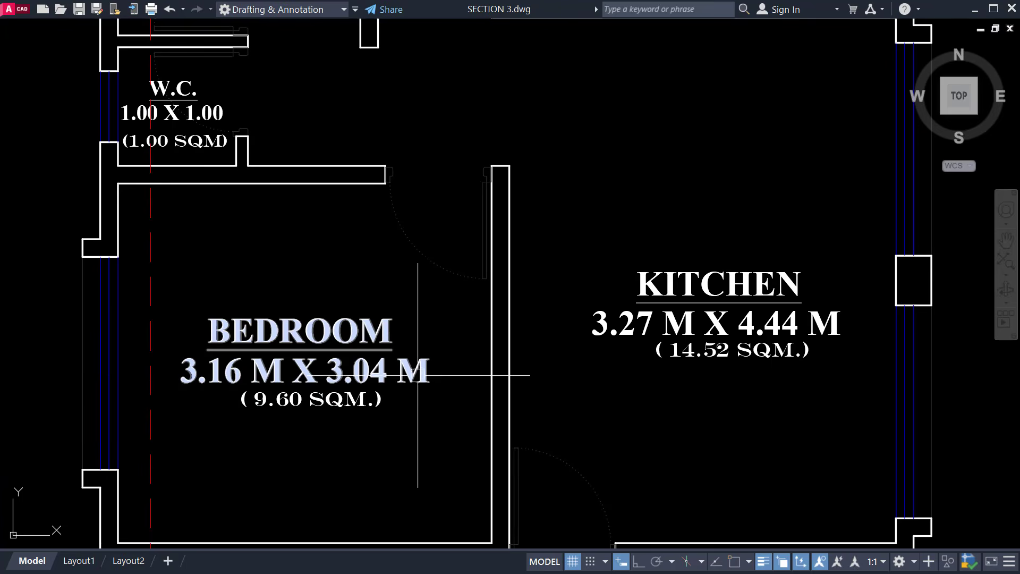
scroll(273, 429, "up", 2)
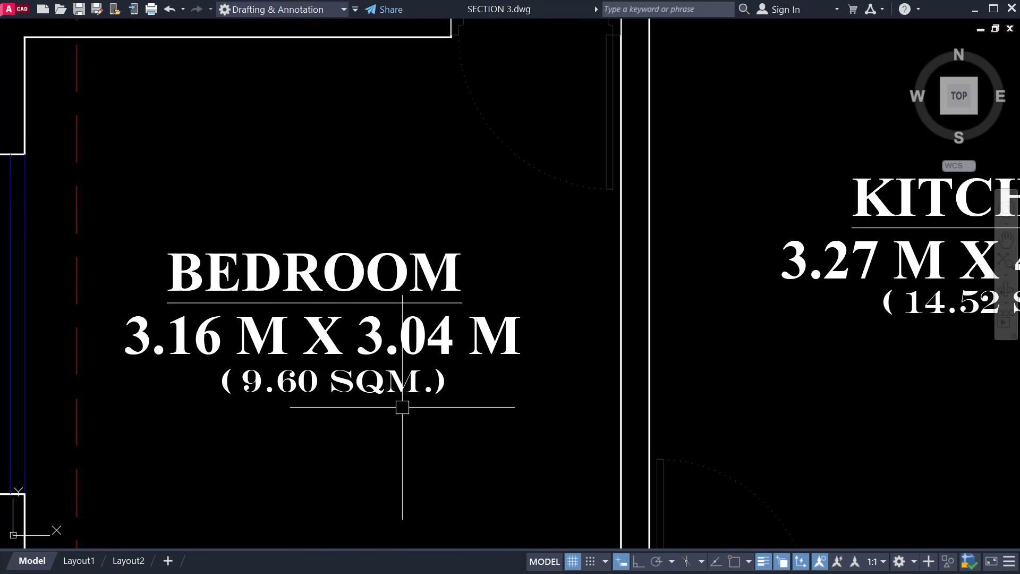
scroll(398, 397, "down", 2)
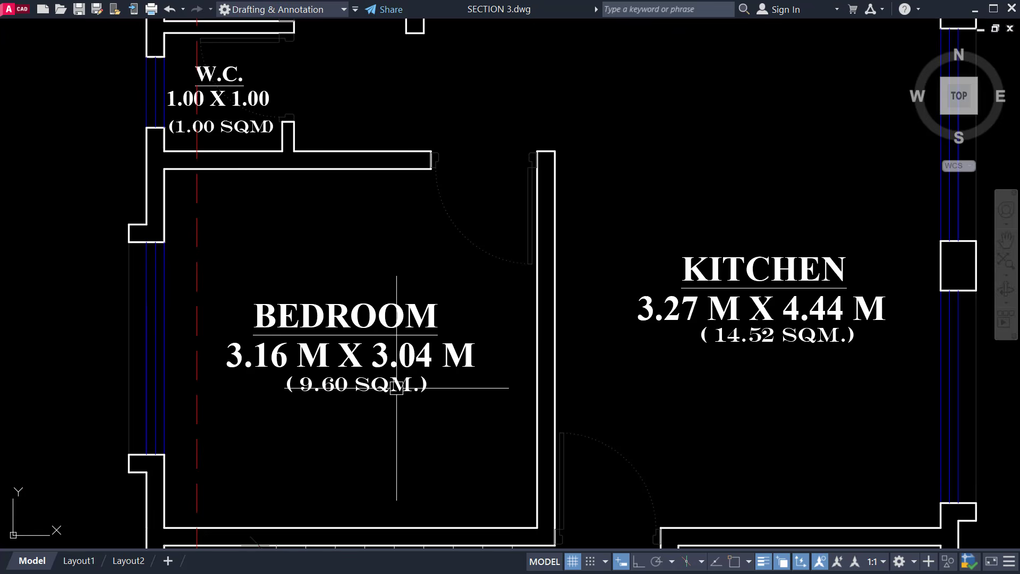
middle_click_drag(724, 386, 472, 428)
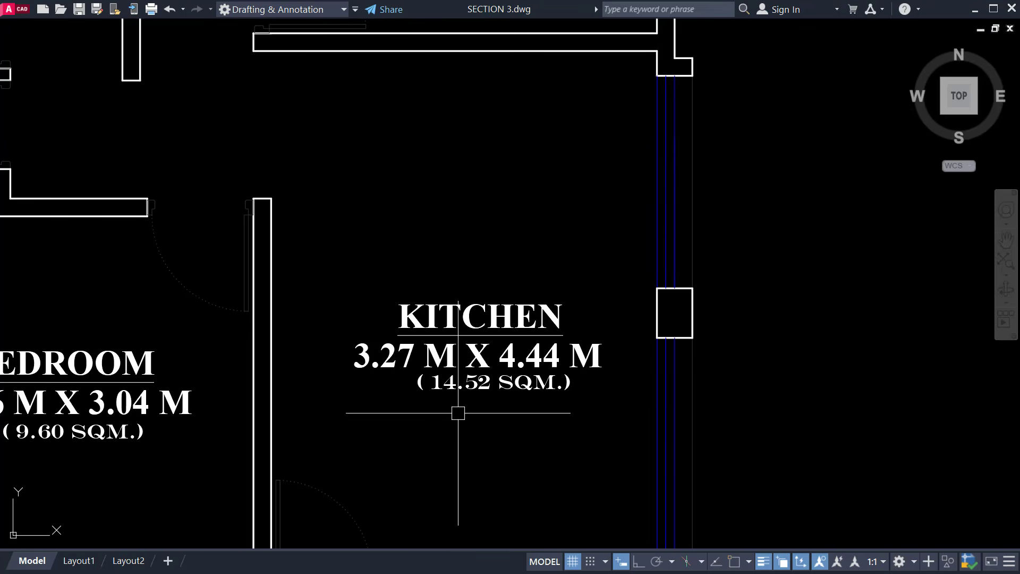
scroll(463, 397, "down", 4)
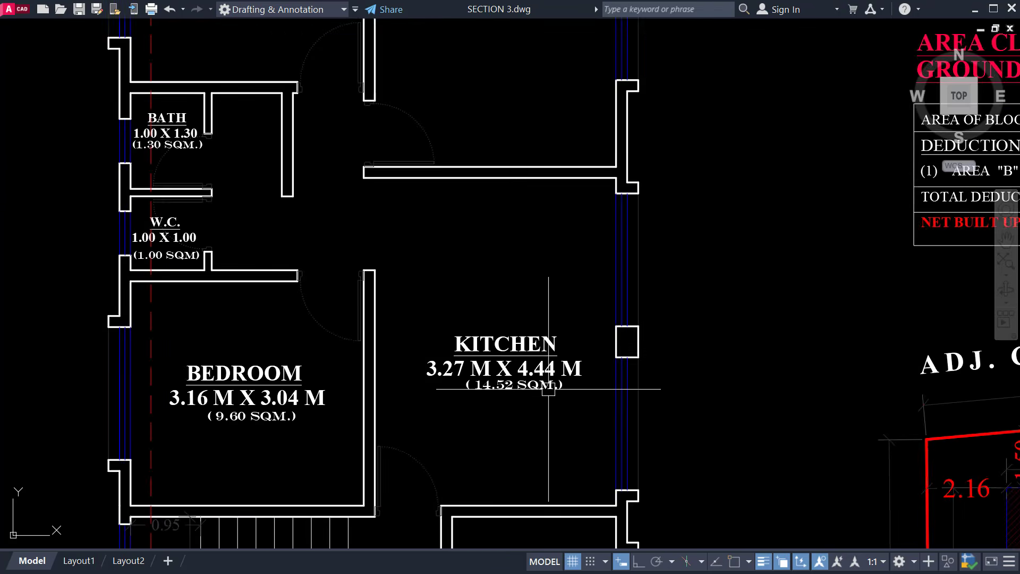
Examine the bath, W.C. and two rear bedroom labels on the ground floor plan.
middle_click_drag(375, 267, 404, 317)
scroll(306, 295, "up", 4)
scroll(315, 296, "down", 2)
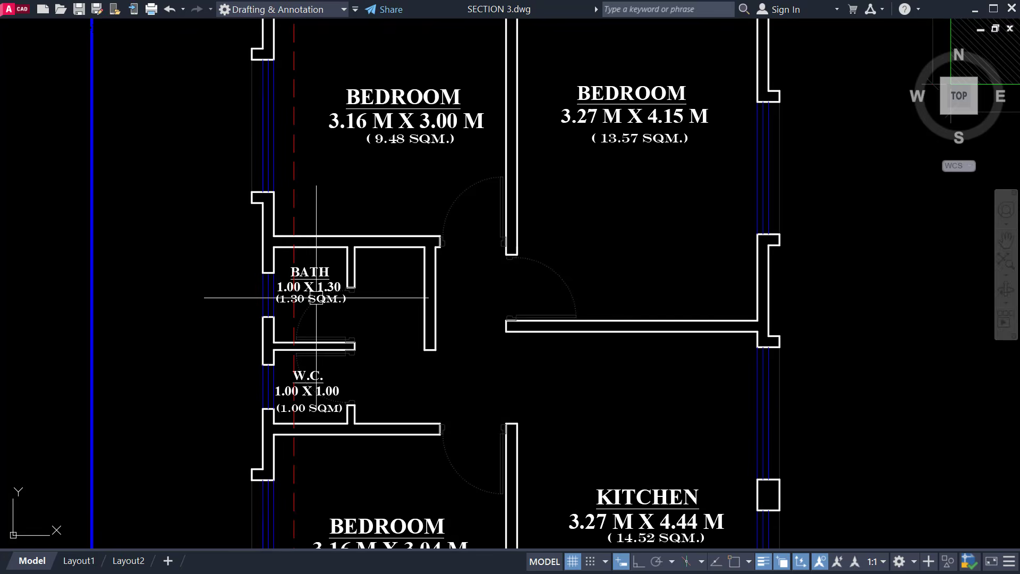
middle_click_drag(364, 270, 366, 376)
scroll(506, 255, "down", 4)
middle_click_drag(576, 222, 530, 113)
Examine the overall building width dimension and the section mark A above the two rear bedrooms.
scroll(530, 113, "up", 5)
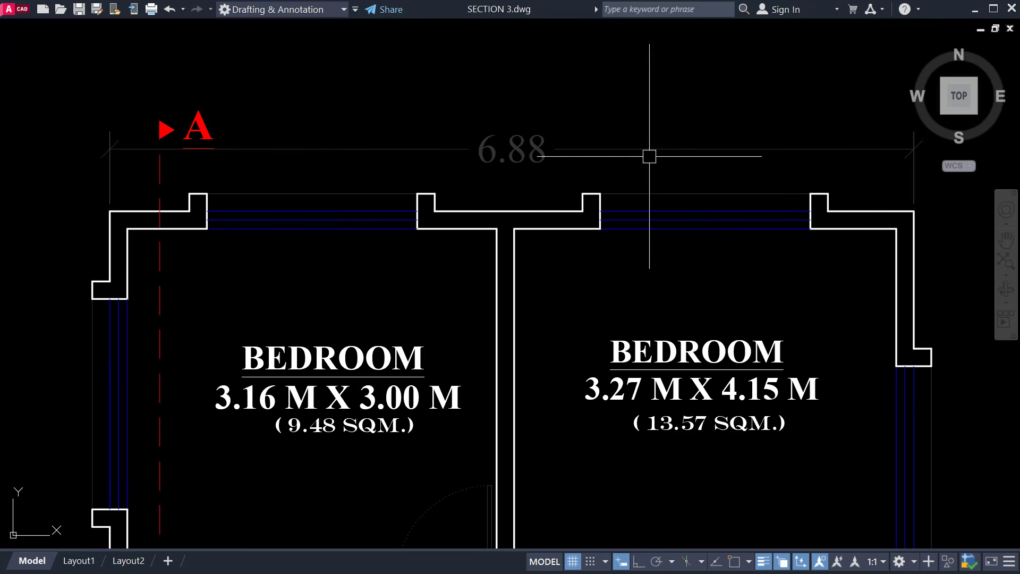
scroll(652, 154, "down", 4)
scroll(595, 138, "up", 6)
left_click(492, 142)
left_click(796, 288)
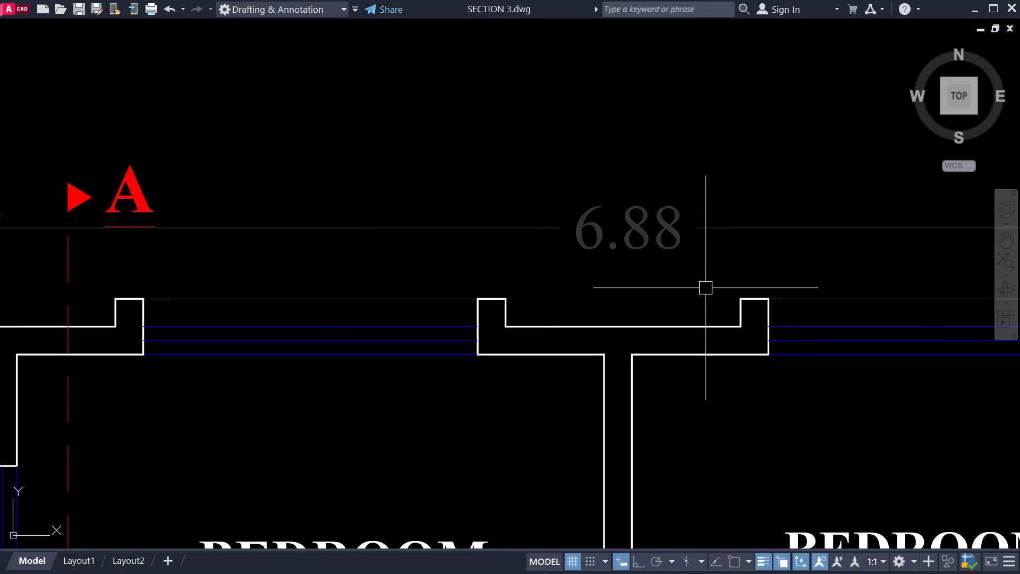
scroll(667, 238, "down", 4)
Examine the porch and front bedroom dimensions, and the GROUND FLOOR PLAN title and scale text.
scroll(638, 246, "down", 4)
middle_click_drag(622, 303, 414, 199)
mouse_move(533, 398)
middle_mouse_down()
mouse_move(499, 289)
mouse_move(537, 296)
mouse_move(562, 316)
mouse_move(577, 239)
middle_mouse_up()
scroll(539, 314, "up", 2)
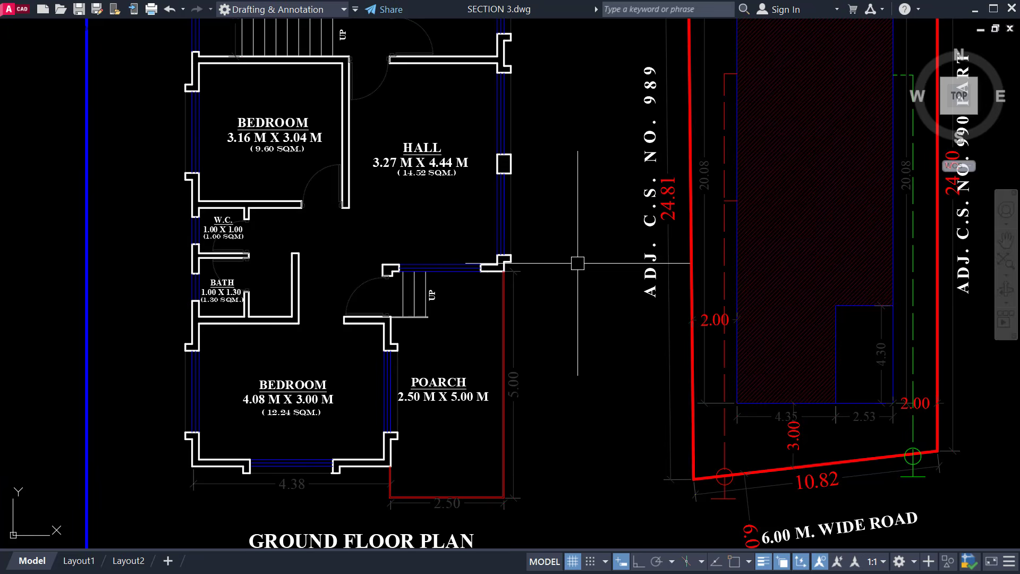
middle_click_drag(534, 489, 526, 446)
scroll(486, 468, "up", 2)
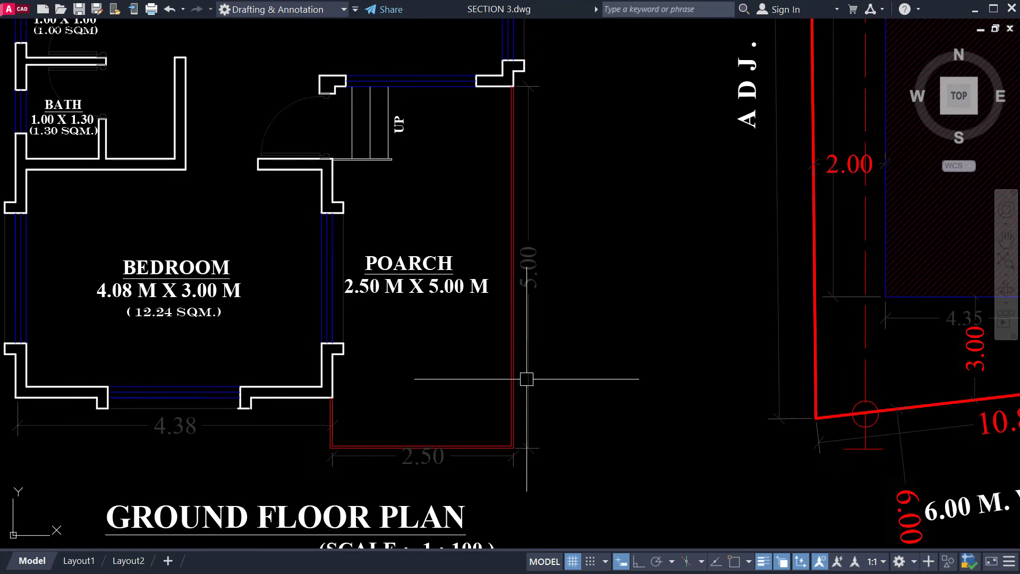
scroll(344, 449, "up", 2)
middle_click_drag(344, 449, 633, 449)
scroll(491, 447, "down", 4)
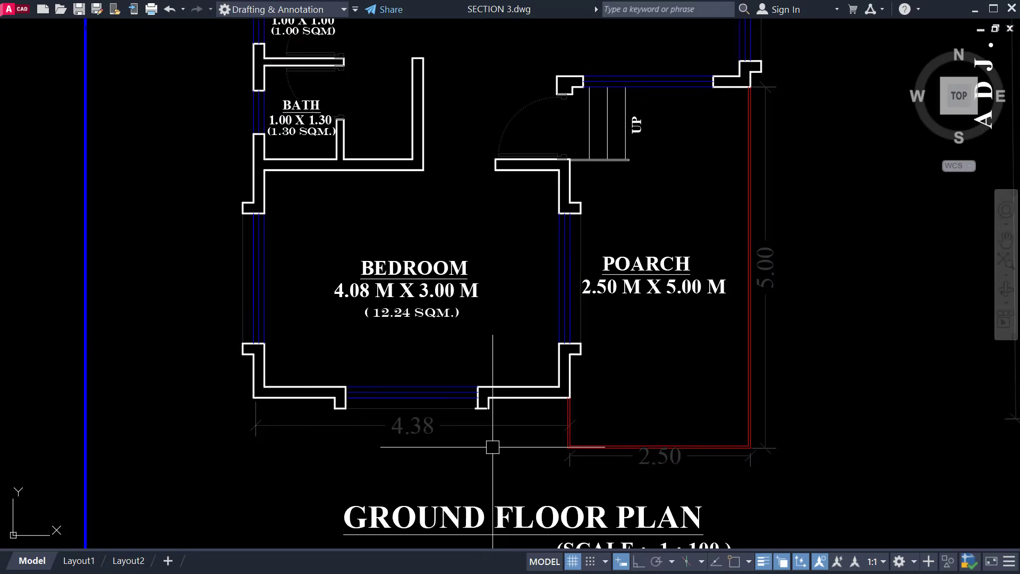
middle_click_drag(489, 453, 432, 357)
scroll(494, 406, "up", 2)
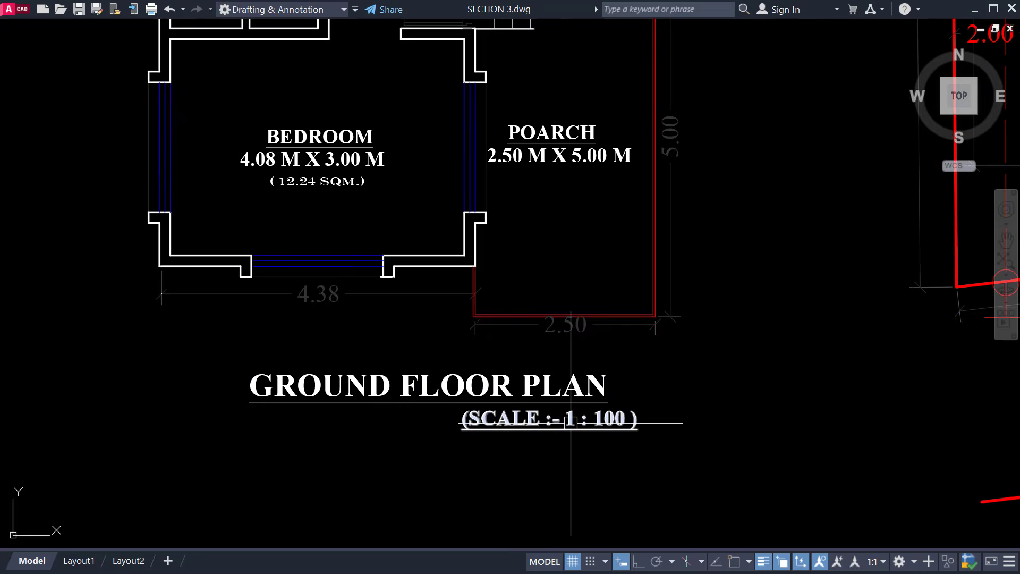
Look over the complete submission sheet around the ground floor plan, elevation, section and statements.
scroll(569, 421, "down", 2)
middle_click_drag(566, 326, 560, 389)
mouse_move(562, 237)
middle_mouse_down()
mouse_move(569, 369)
mouse_move(309, 374)
middle_mouse_up()
scroll(319, 367, "down", 2)
middle_click_drag(476, 355, 477, 364)
middle_click_drag(412, 180, 412, 399)
scroll(410, 395, "down", 4)
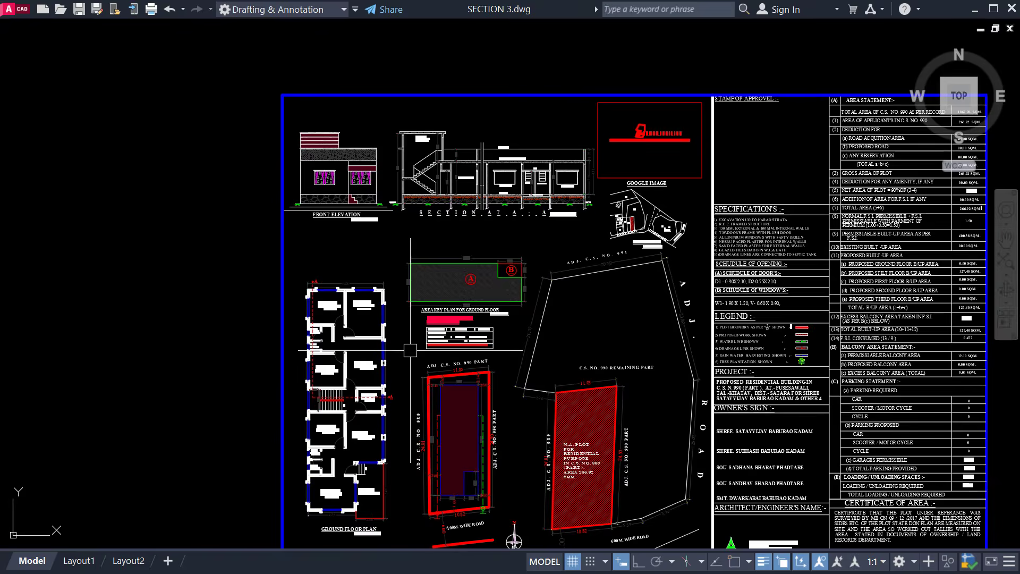
Examine the site plan's plot boundary, side and front margins, and the drainage and water lines.
middle_click_drag(412, 350, 418, 324)
scroll(474, 98, "up", 4)
scroll(458, 446, "down", 2)
middle_click_drag(458, 448, 466, 85)
scroll(453, 376, "up", 4)
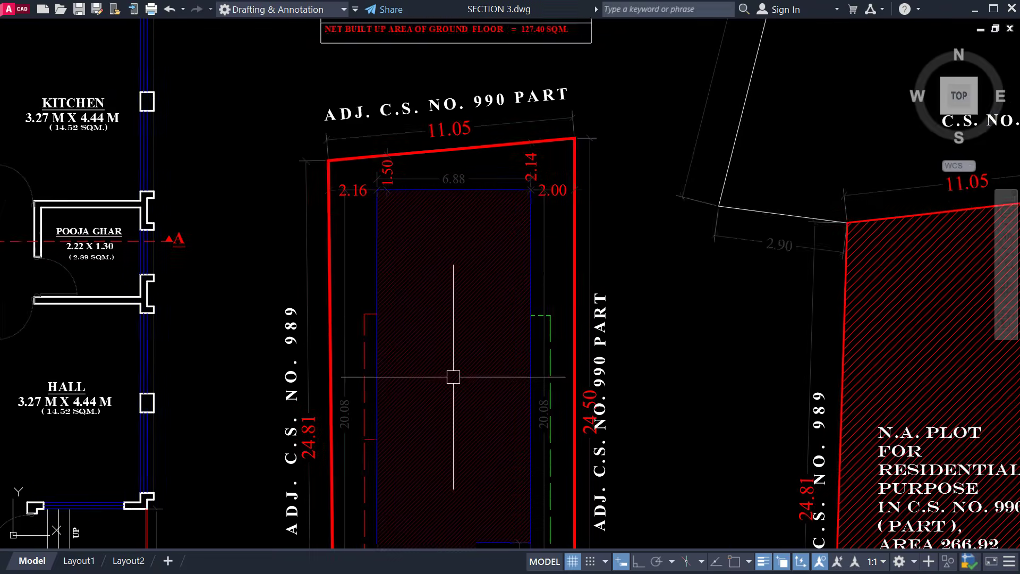
middle_click_drag(453, 376, 465, 255)
scroll(417, 364, "down", 2)
scroll(417, 365, "up", 4)
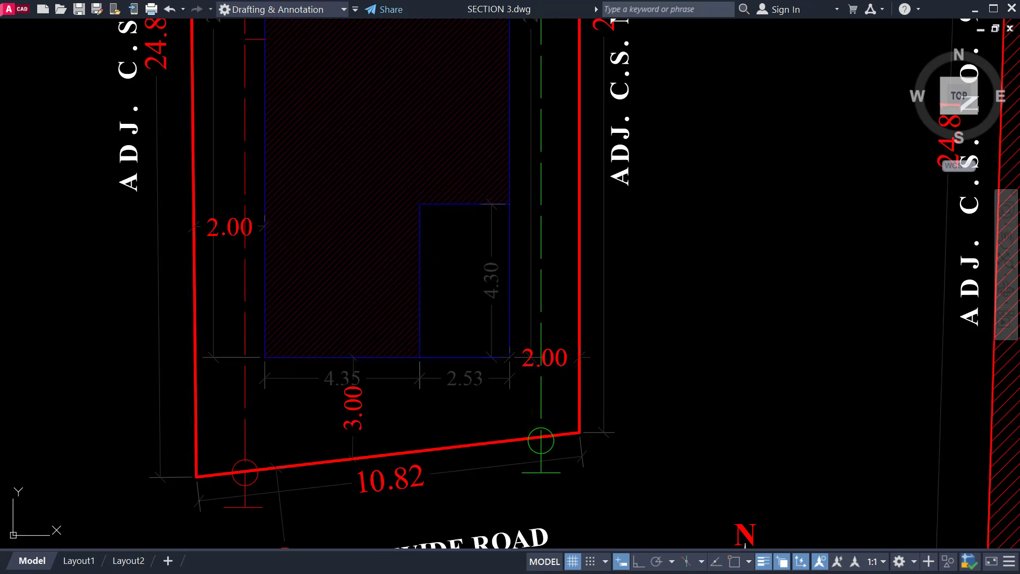
middle_click_drag(256, 409, 275, 384)
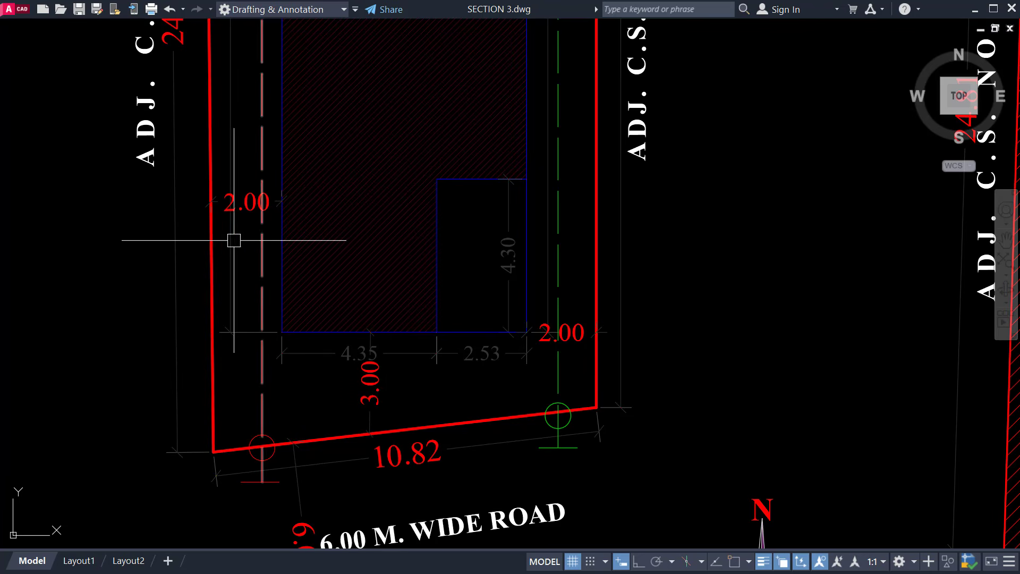
Switch to SECTION 2.dwg and compare the ground floor plan with the first floor plan.
scroll(624, 285, "down", 6)
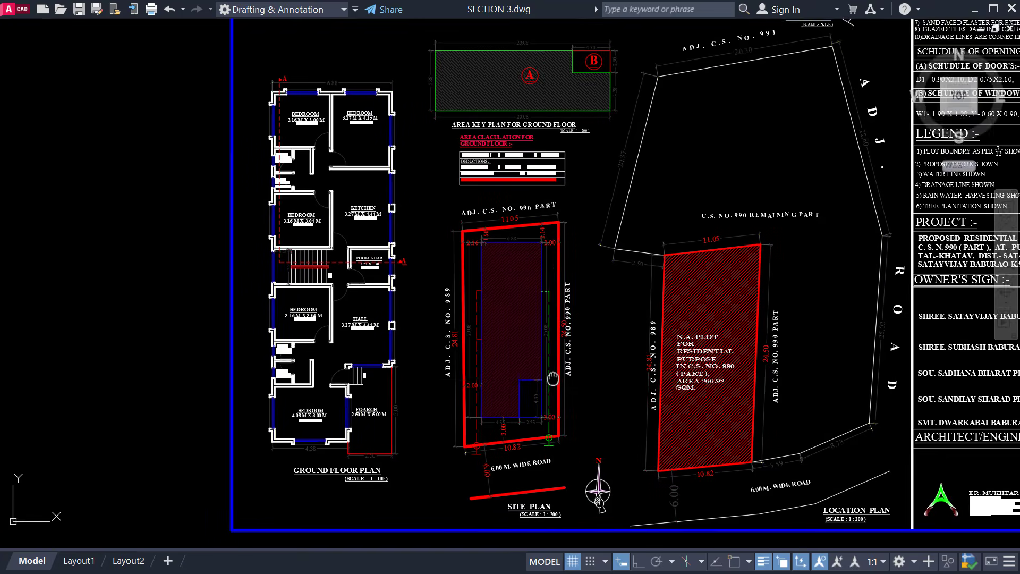
key("alt+Tab")
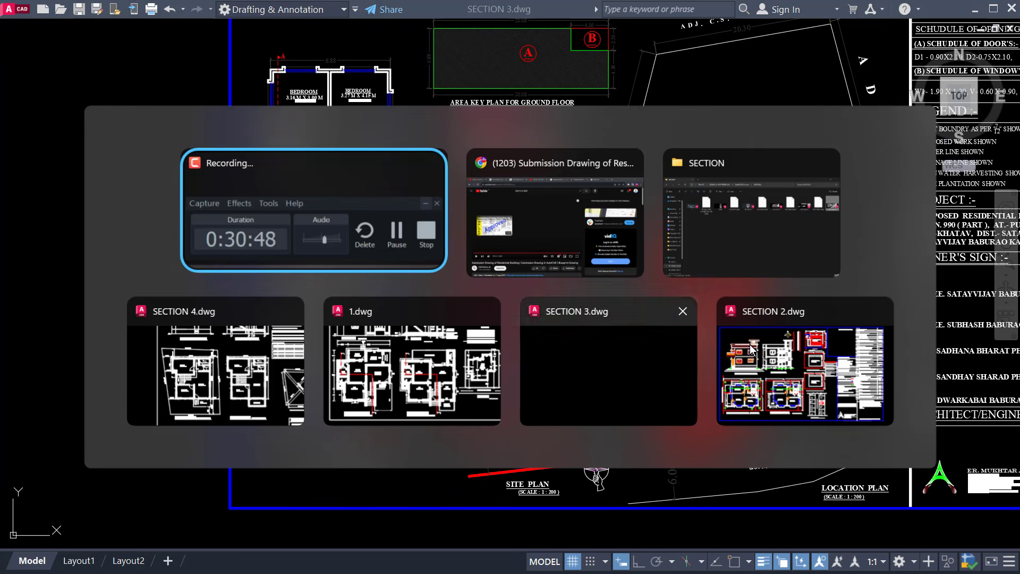
left_click(770, 355)
middle_click_drag(311, 362, 461, 338)
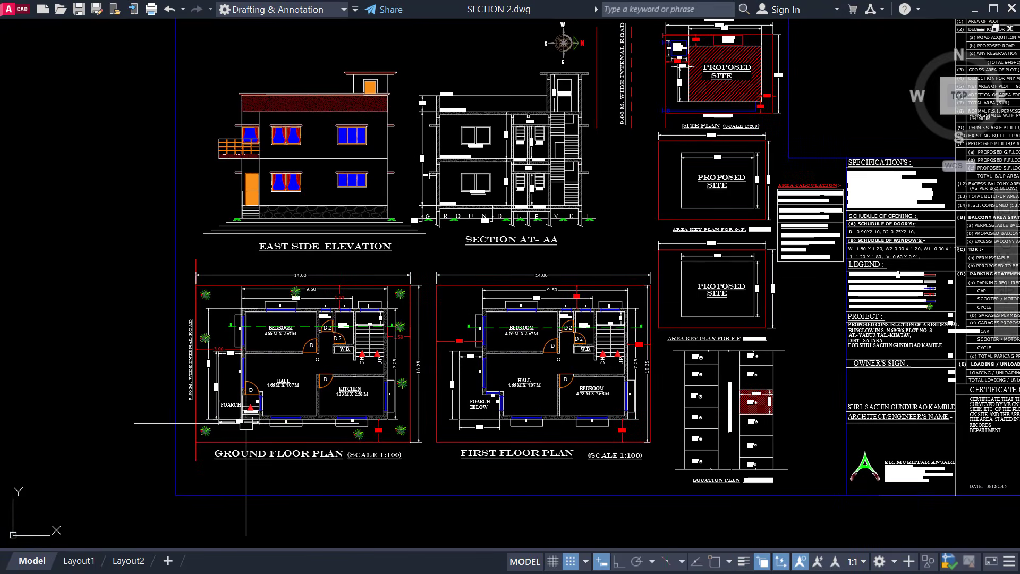
scroll(414, 390, "up", 4)
middle_click_drag(331, 407, 440, 385)
scroll(626, 416, "down", 3)
middle_click_drag(627, 416, 471, 398)
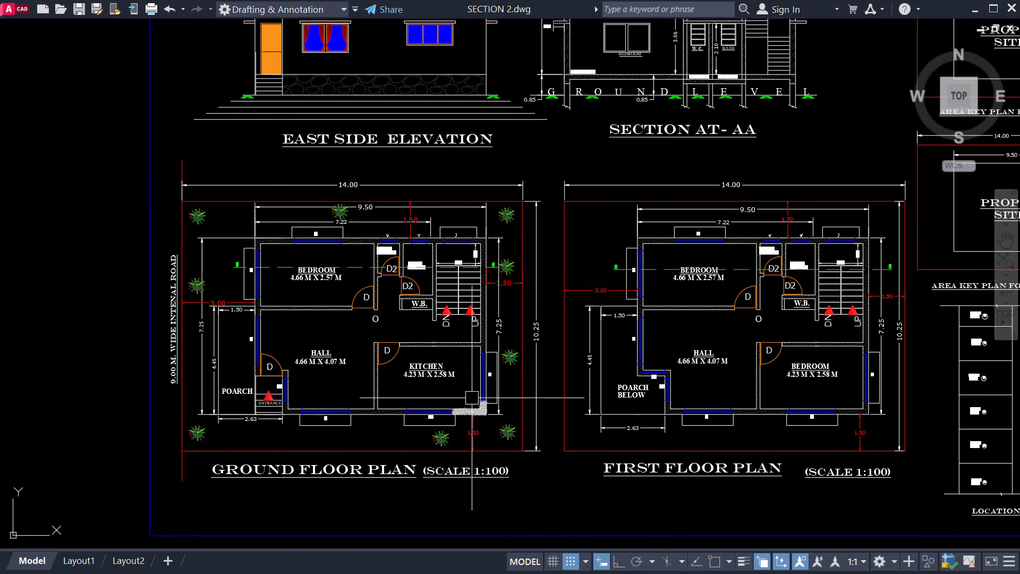
Highlight the ground floor plan's rear plot boundary line and examine the trees placed in the margins.
left_click(215, 204)
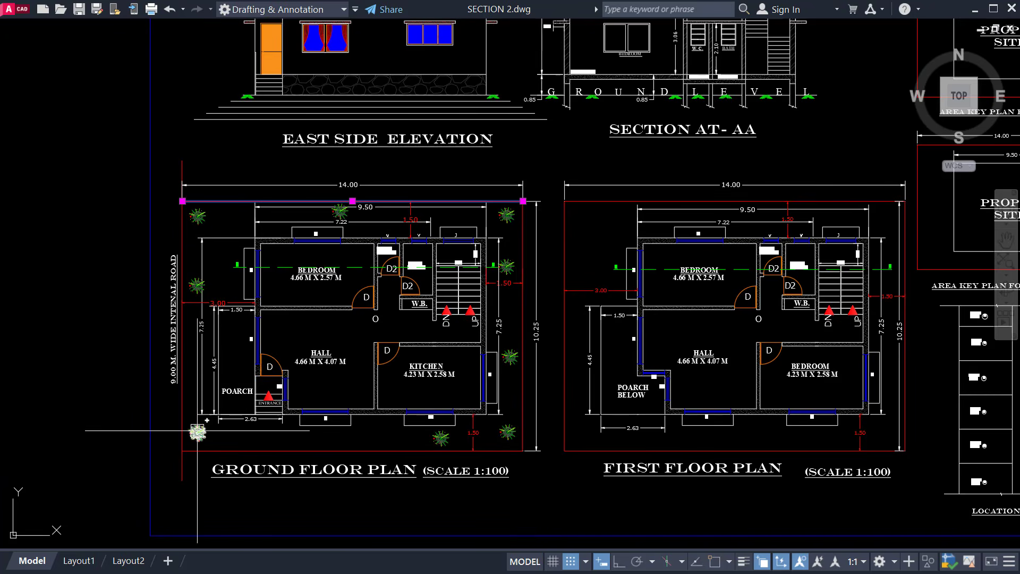
key("Escape")
scroll(238, 405, "up", 2)
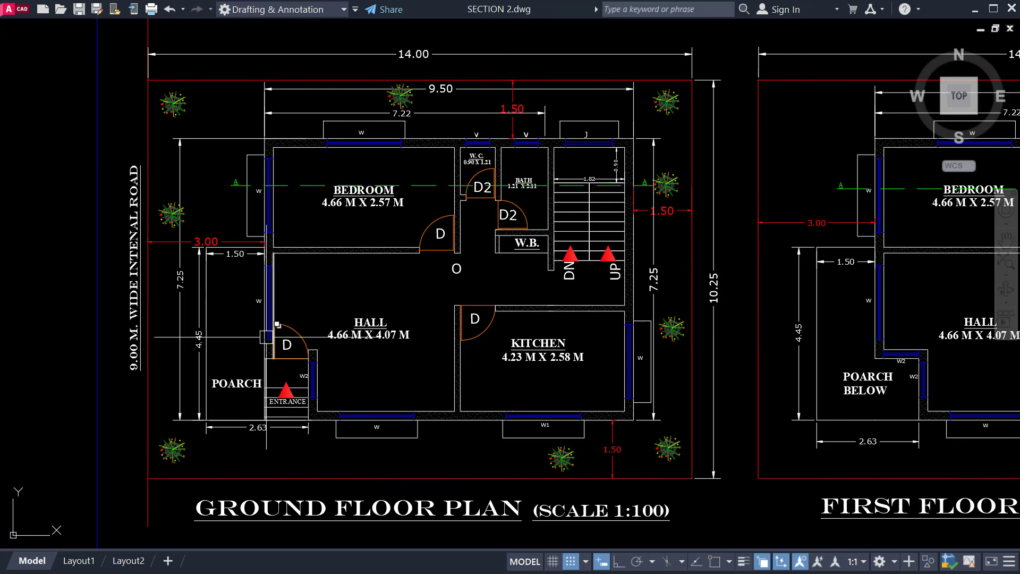
Examine the bedroom, hall and kitchen labels and the hatched walls of the ground floor plan.
scroll(366, 171, "up", 4)
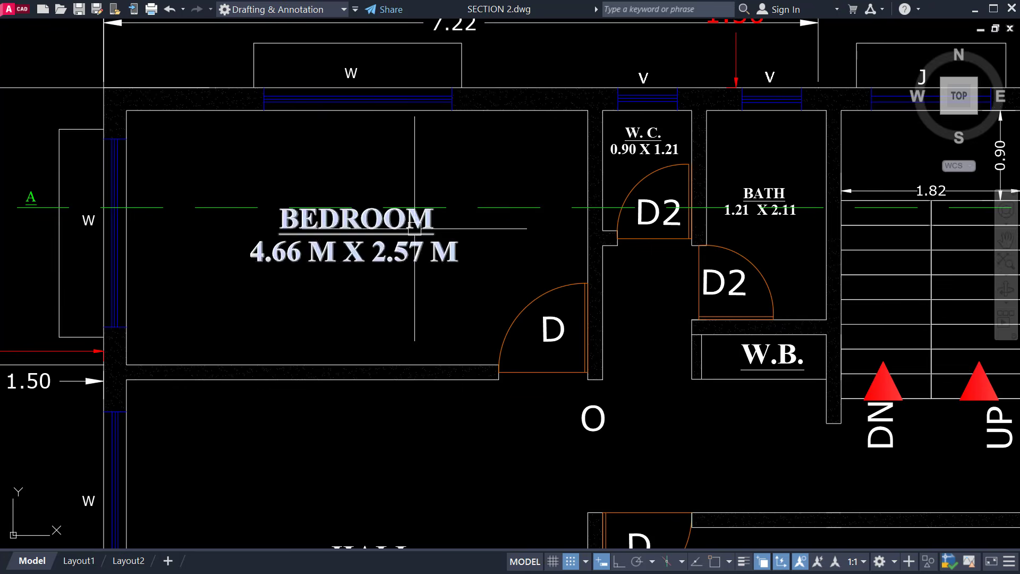
scroll(458, 253, "down", 4)
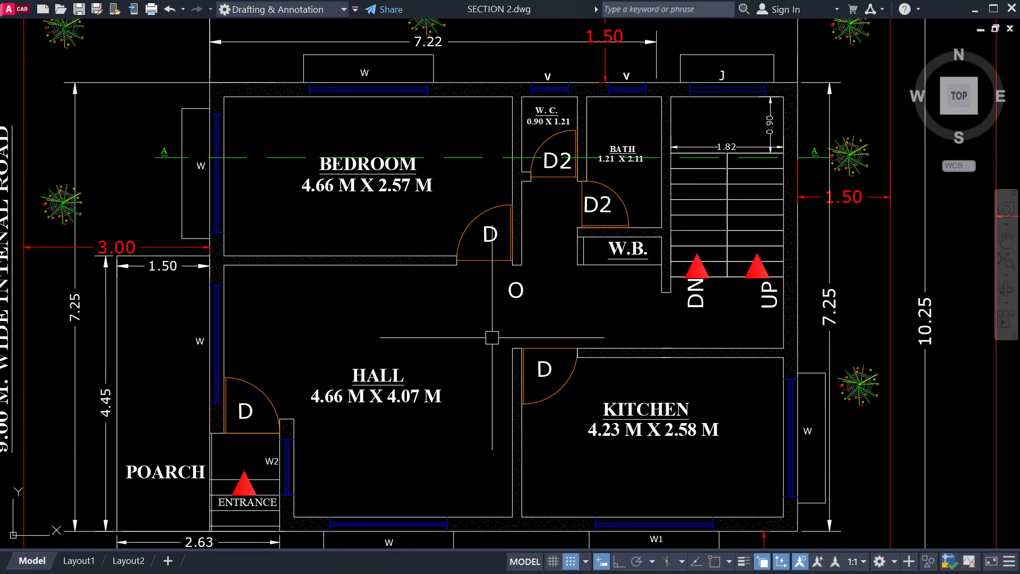
scroll(492, 338, "down", 3)
scroll(490, 473, "up", 5)
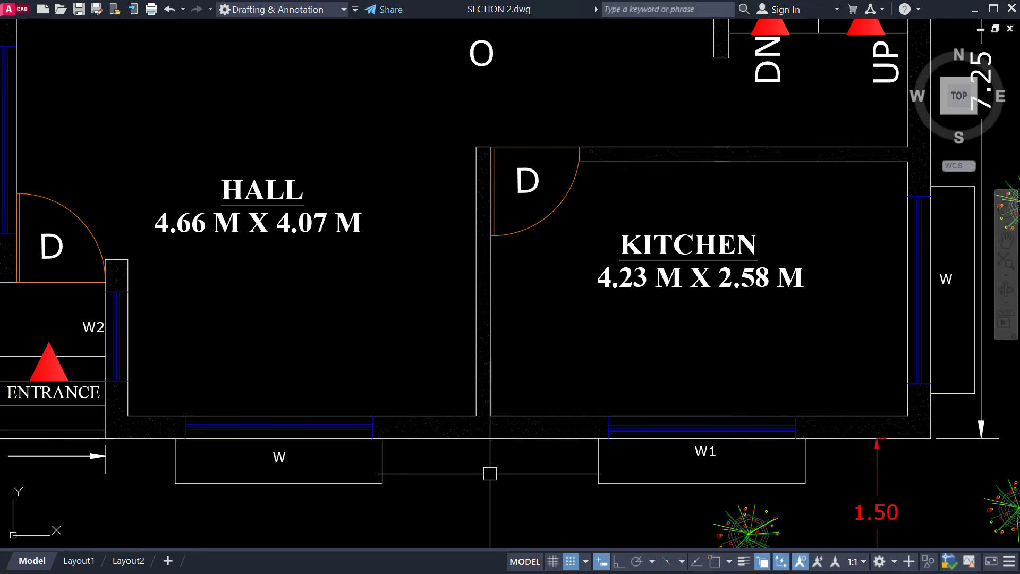
scroll(490, 473, "up", 4)
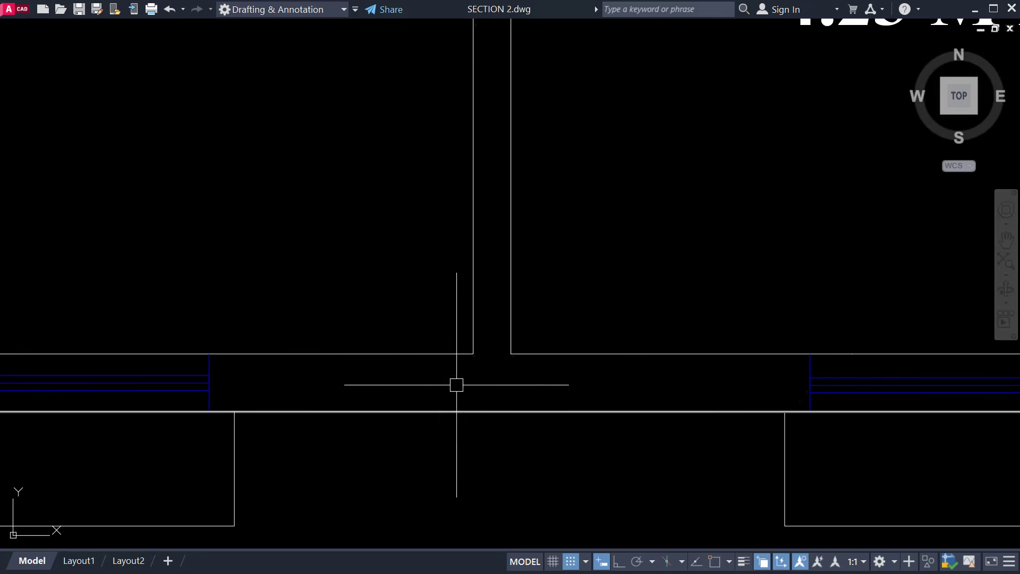
scroll(534, 398, "down", 5)
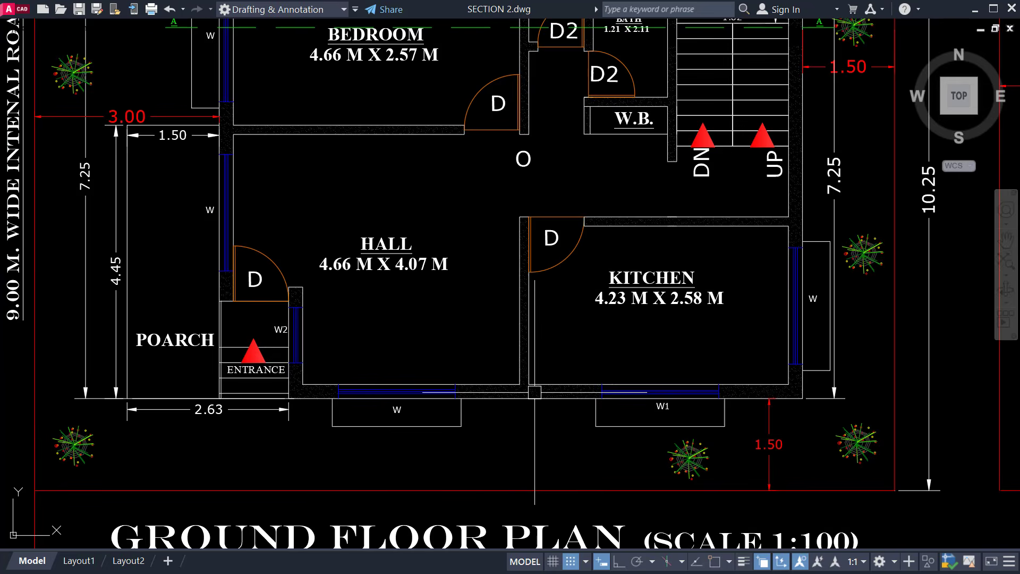
scroll(475, 442, "up", 1)
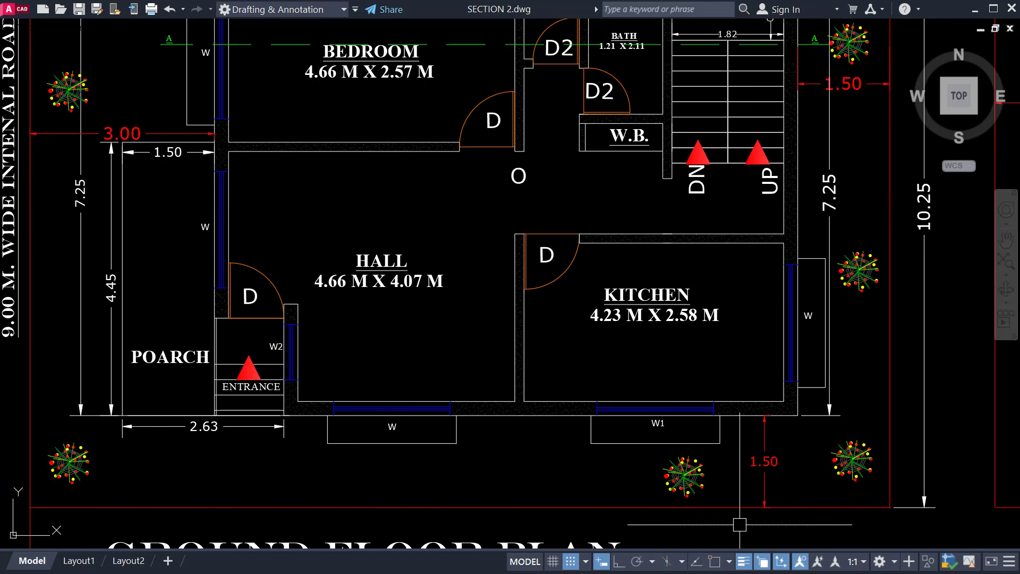
middle_click_drag(566, 332, 547, 375)
scroll(546, 370, "down", 2)
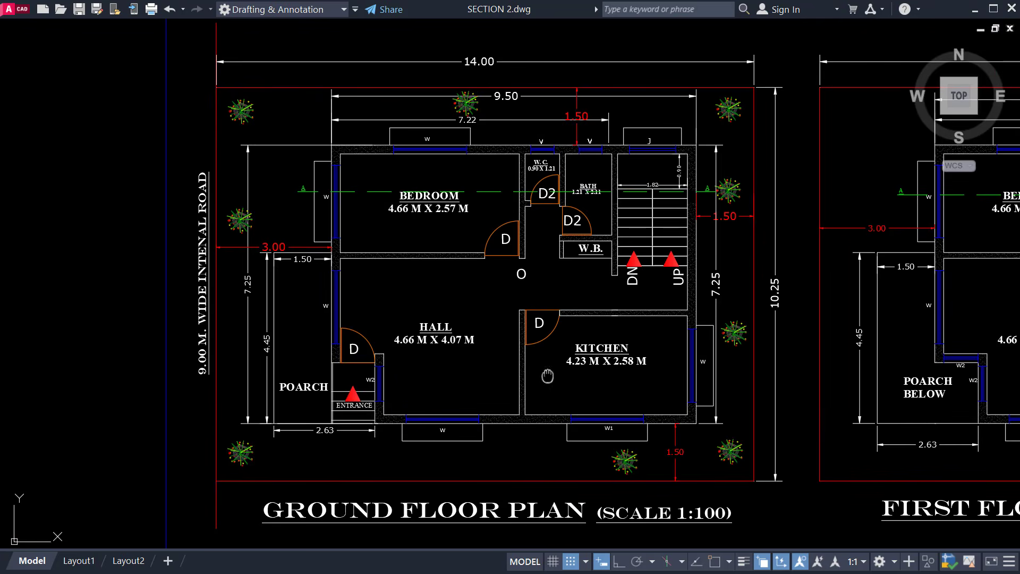
Compare the first floor plan's room layout and poarch area with the adjacent ground floor plan.
scroll(413, 223, "down", 3)
middle_click_drag(843, 248, 587, 267)
scroll(650, 266, "up", 3)
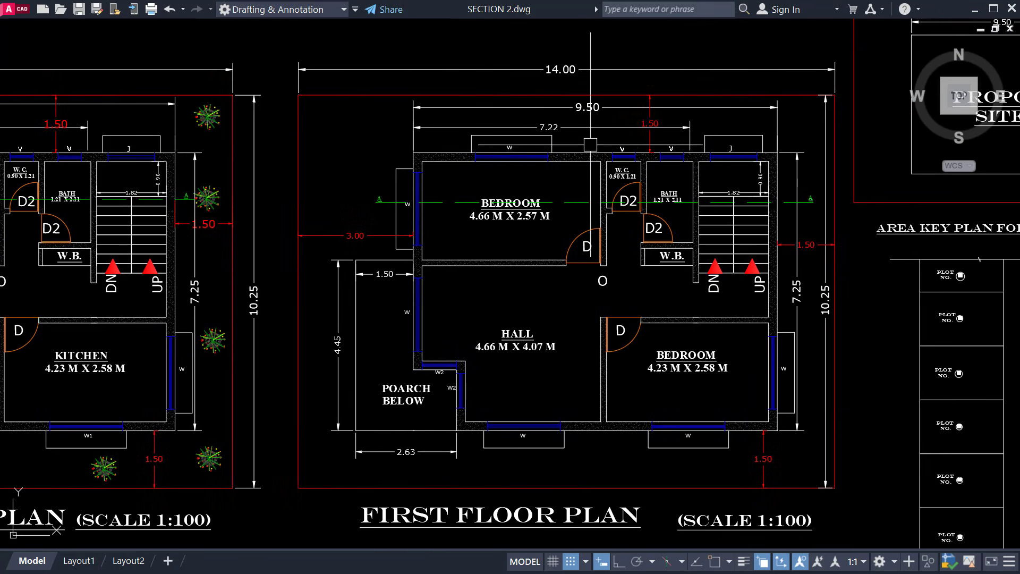
scroll(506, 315, "down", 2)
middle_click_drag(479, 251, 559, 279)
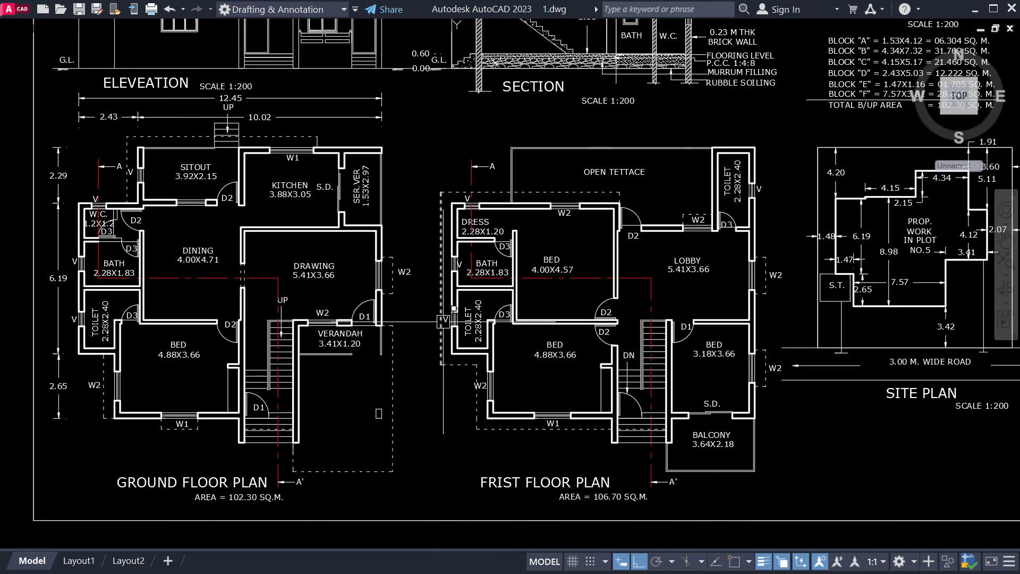
Review the whole sheet of 1.dwg, focusing on the elevation drawing above the ground floor plan.
mouse_move(416, 209)
middle_mouse_down()
mouse_move(432, 211)
mouse_move(460, 404)
middle_mouse_up()
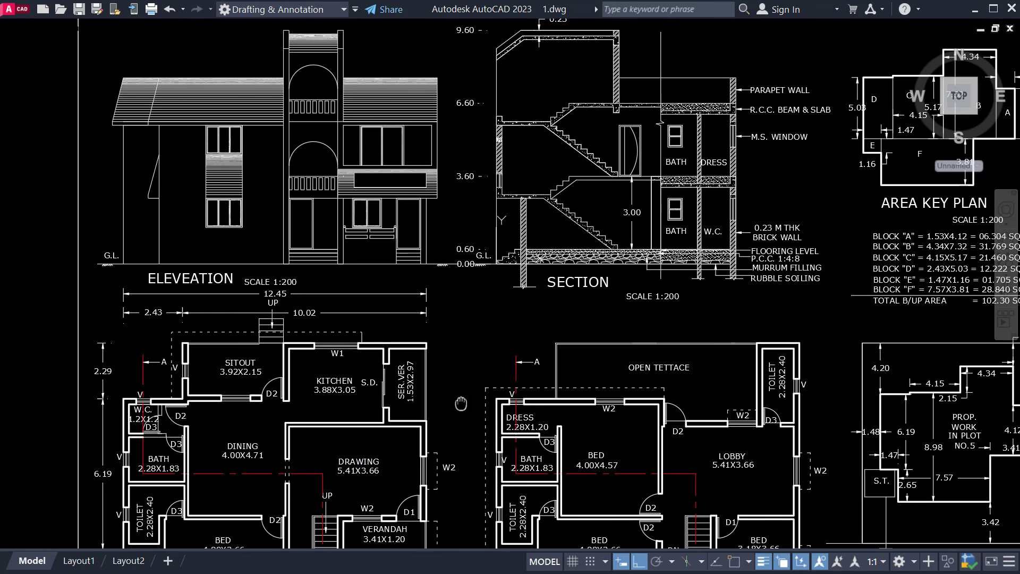
scroll(463, 388, "down", 3)
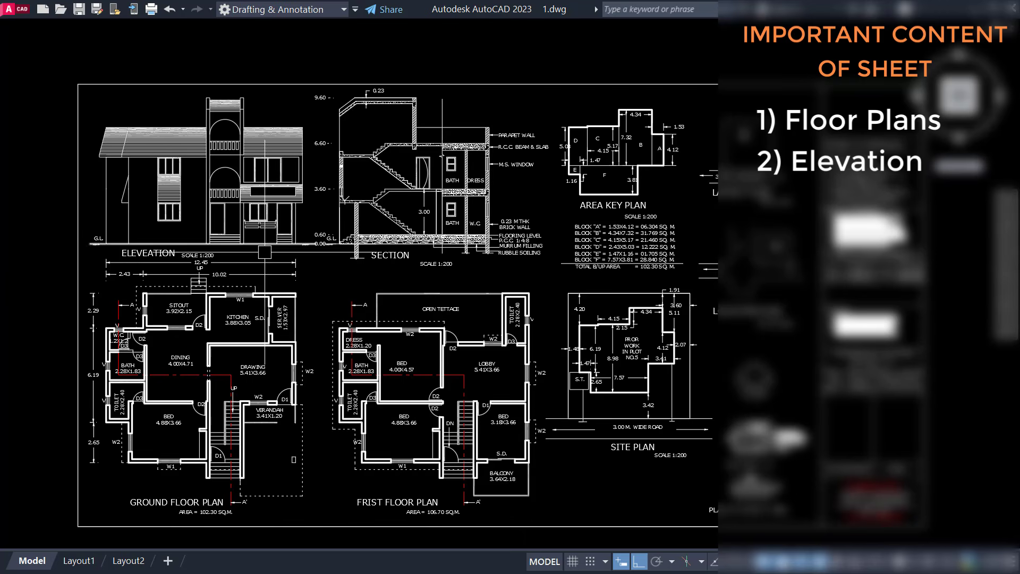
scroll(21, 130, "up", 4)
middle_click_drag(265, 253, 245, 252)
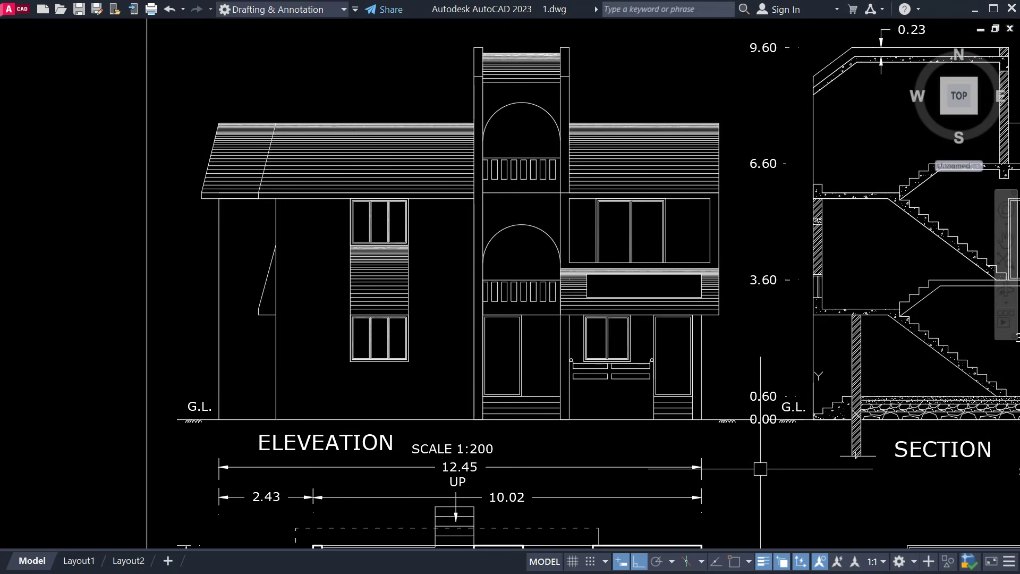
middle_click_drag(754, 486, 711, 427)
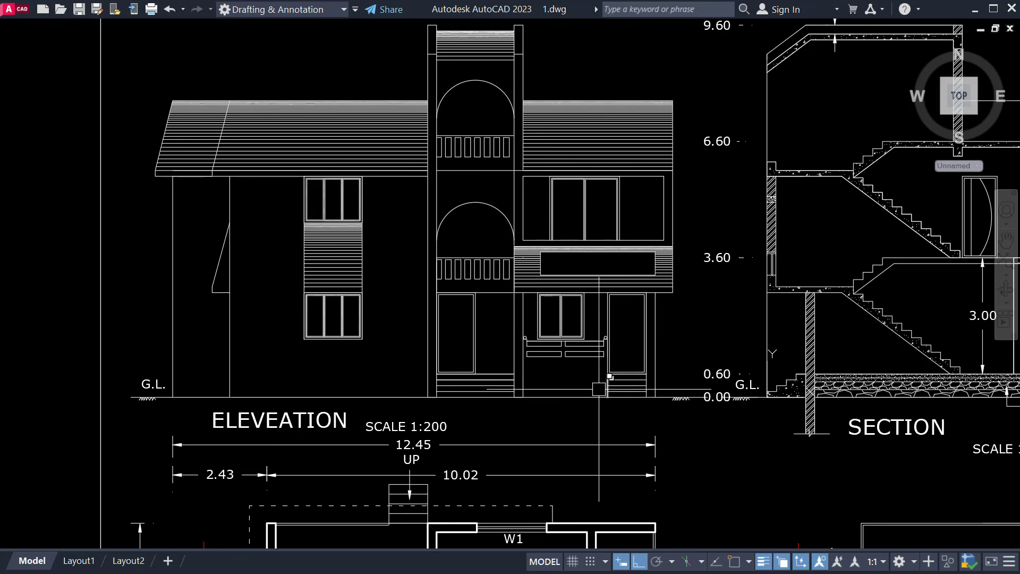
mouse_move(604, 404)
middle_mouse_down()
mouse_move(602, 380)
mouse_move(622, 412)
middle_mouse_up()
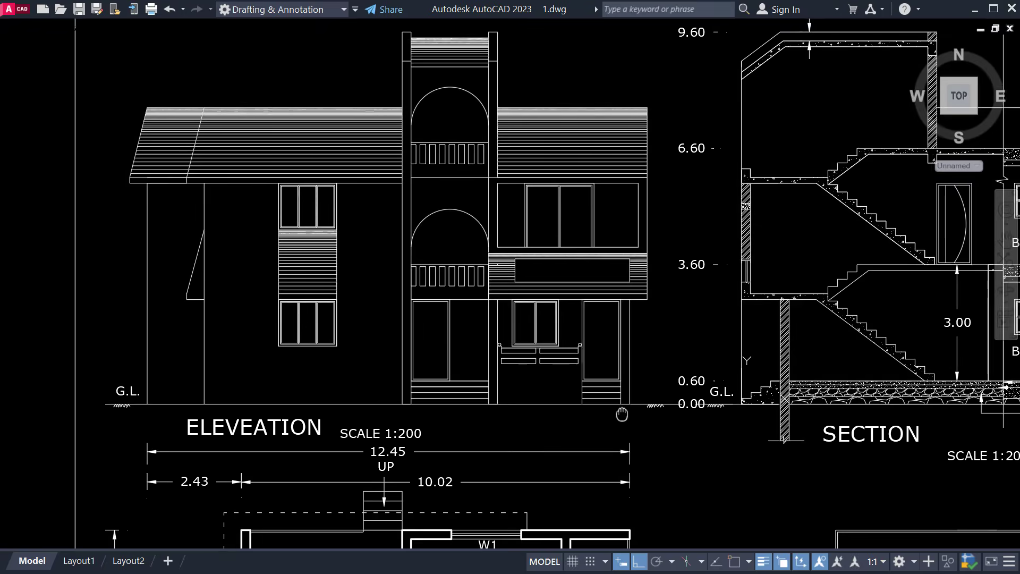
Compare the elevation with the ground floor plan's entrance staircase, verandah and front walls.
scroll(500, 319, "down", 5)
scroll(453, 463, "up", 3)
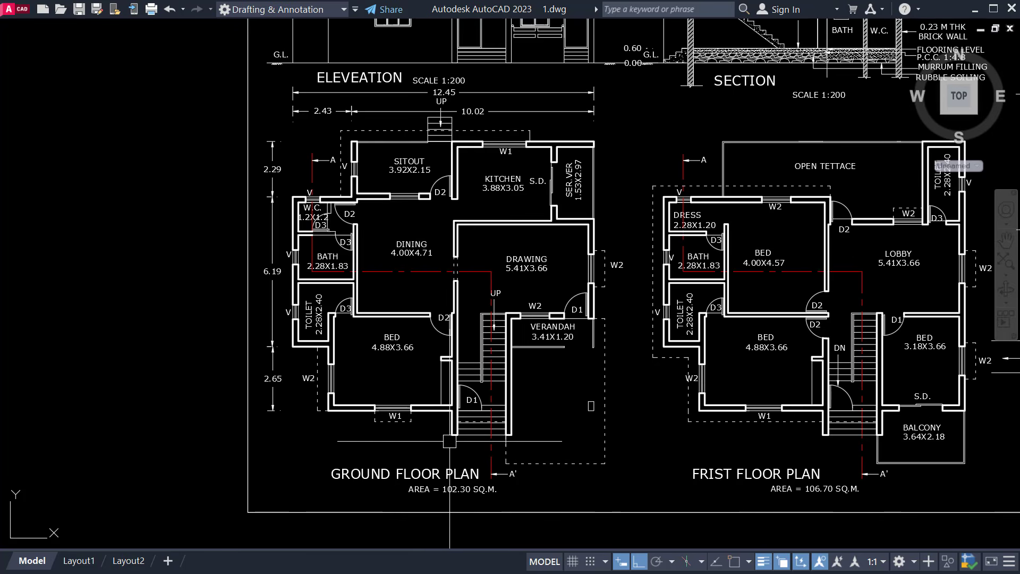
middle_click_drag(474, 179, 474, 391)
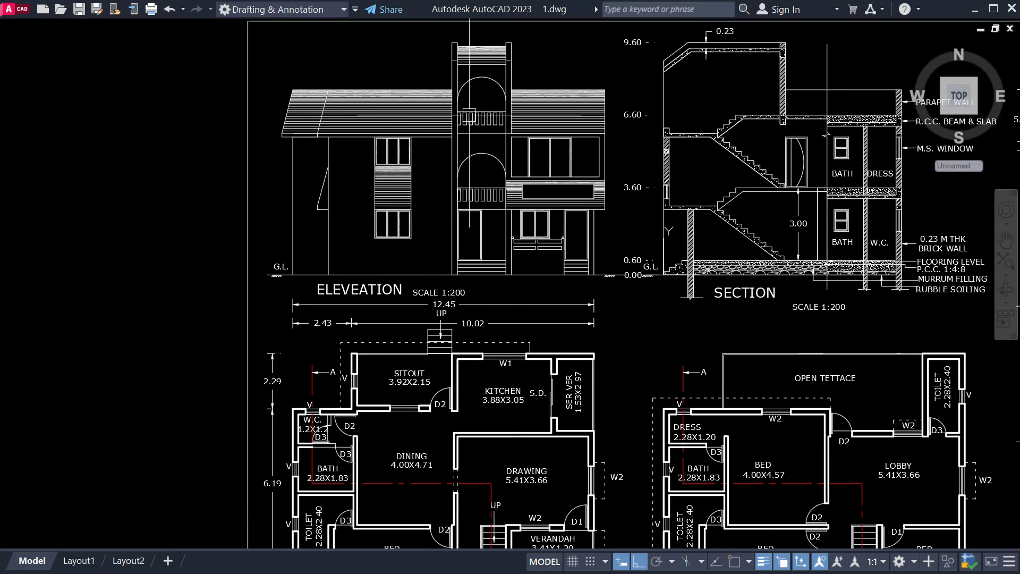
scroll(469, 114, "up", 1)
scroll(470, 114, "down", 2)
middle_click_drag(493, 205, 486, 104)
scroll(486, 317, "up", 3)
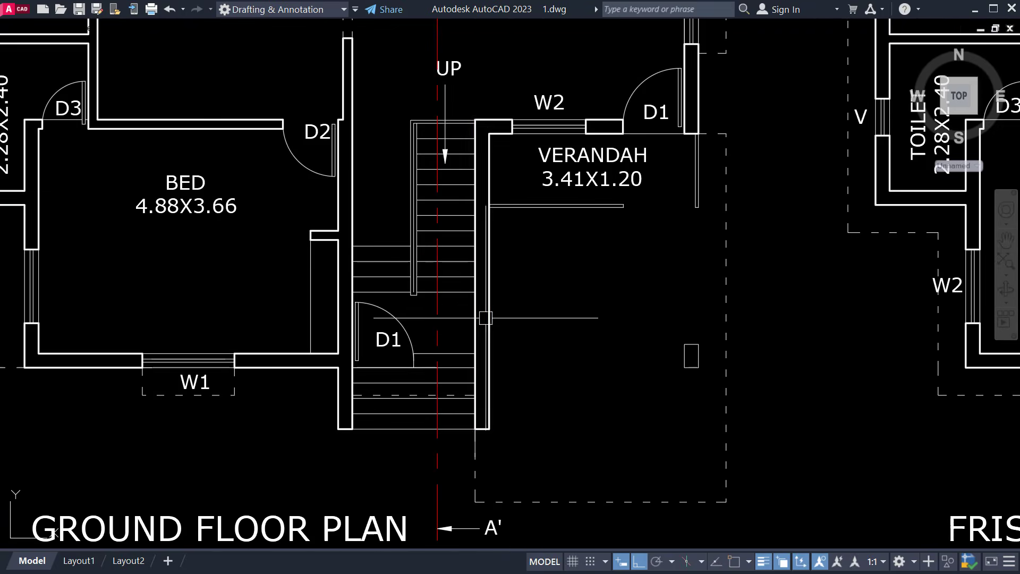
scroll(485, 330, "down", 1)
middle_click_drag(488, 333, 487, 309)
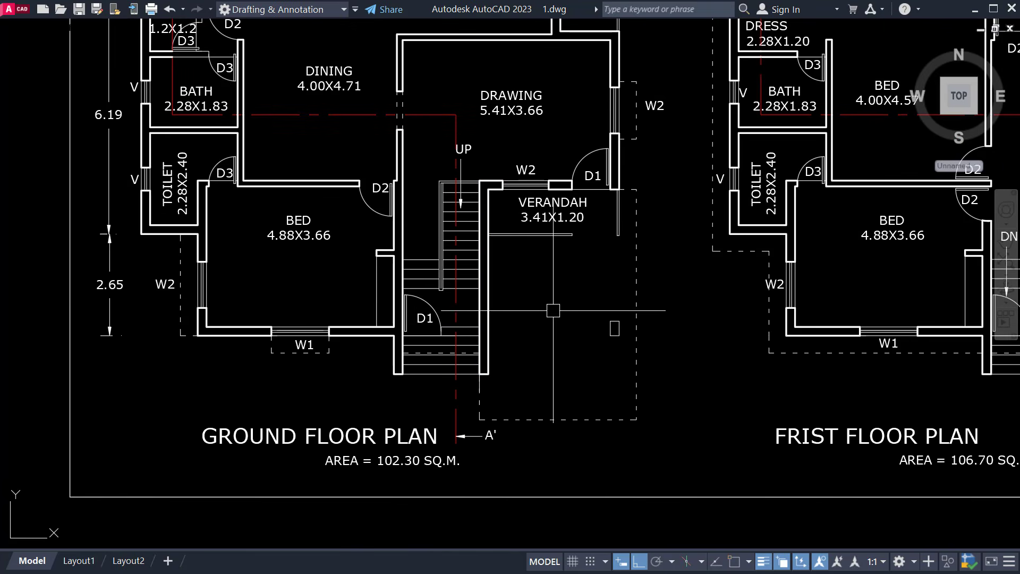
scroll(542, 290, "down", 2)
middle_click_drag(545, 269, 554, 541)
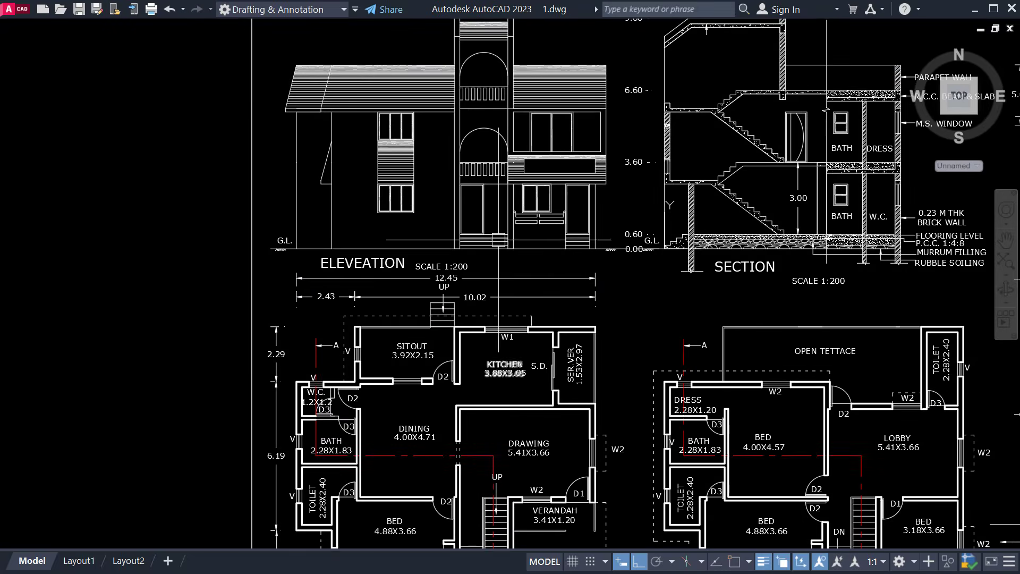
Examine the elevation's windows, doors, balconies and sloping roof.
middle_click_drag(467, 104, 461, 201)
scroll(461, 201, "up", 2)
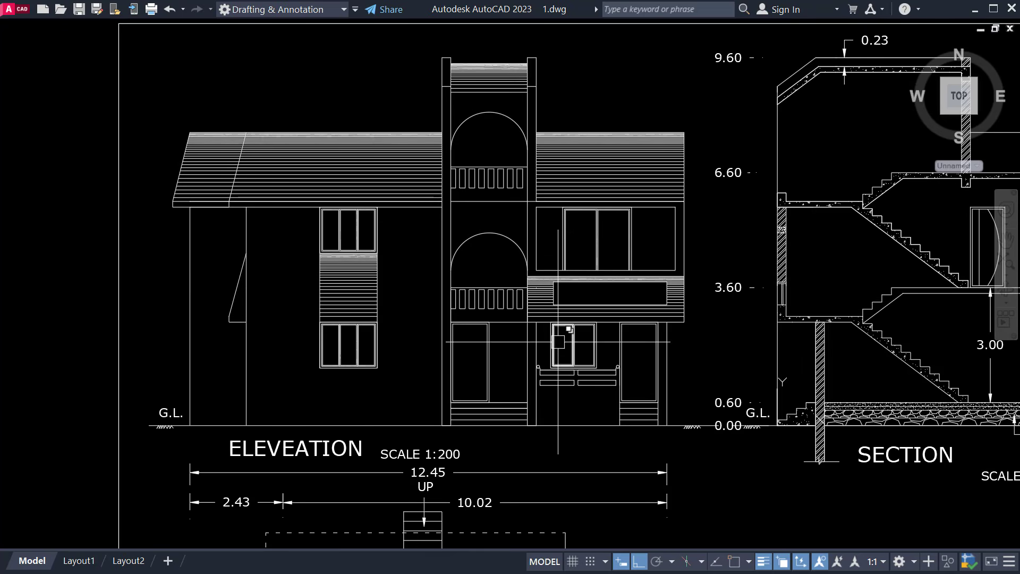
middle_click_drag(561, 345, 551, 348)
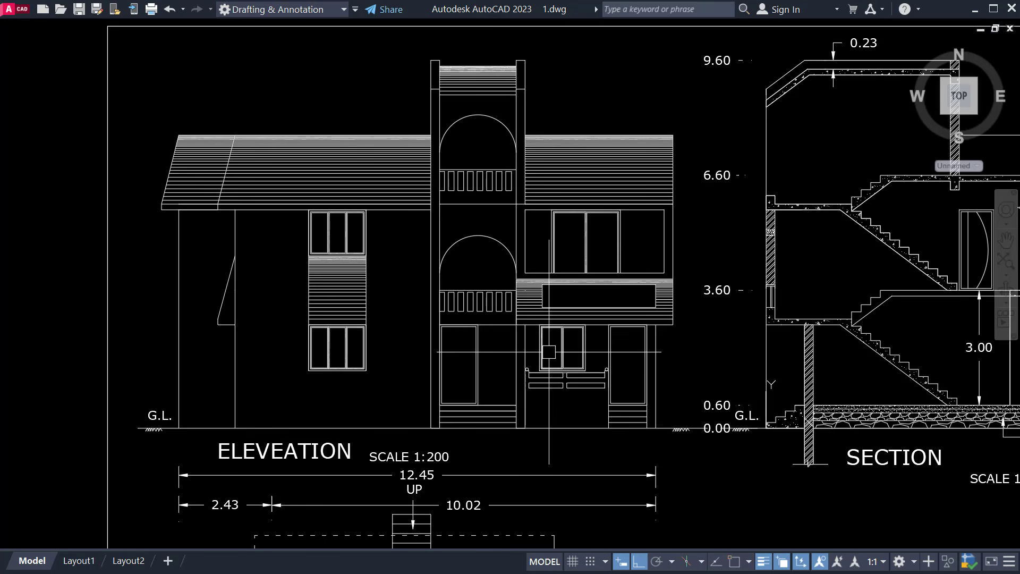
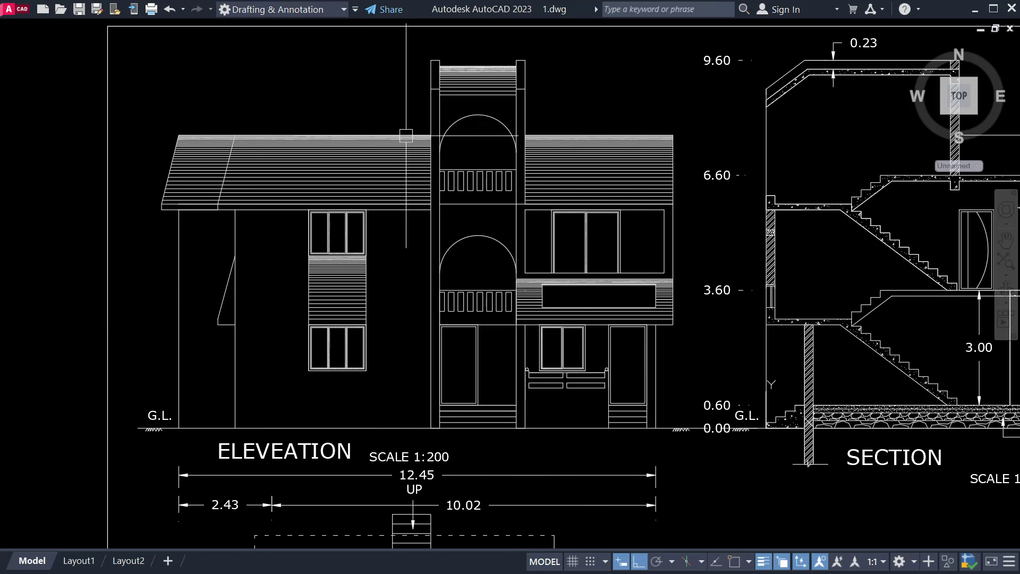
middle_click_drag(511, 378, 512, 341)
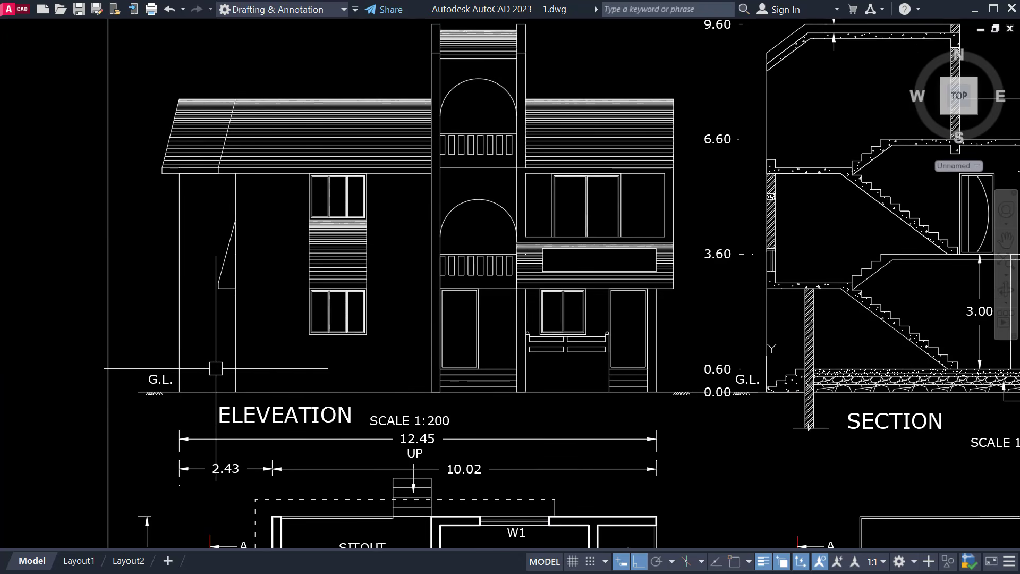
Examine the elevation's ground level mark, title, scale note and roof outline.
scroll(153, 388, "up", 4)
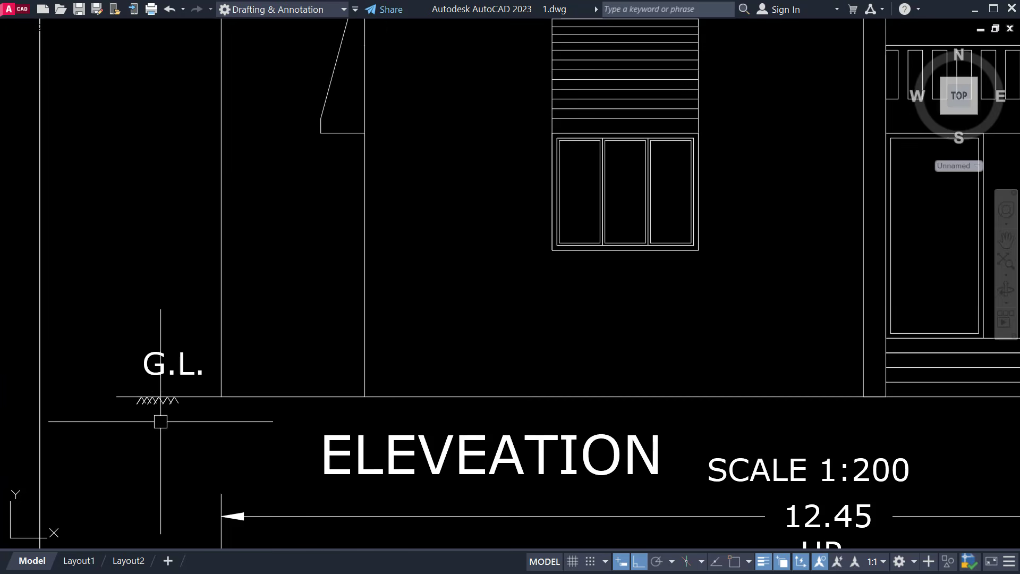
middle_click_drag(159, 412, 50, 337)
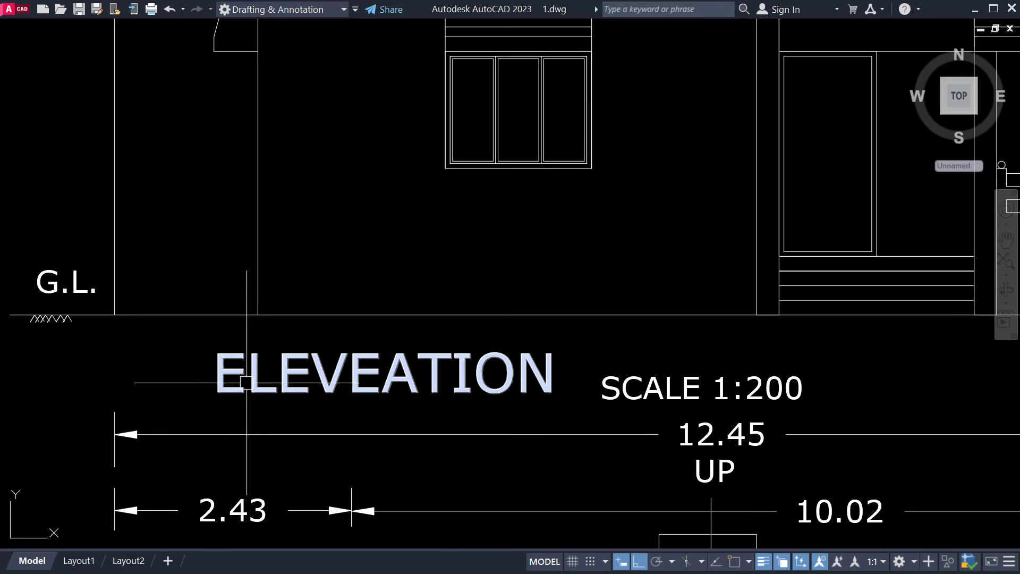
scroll(520, 382, "down", 2)
scroll(521, 383, "down", 4)
scroll(510, 351, "up", 6)
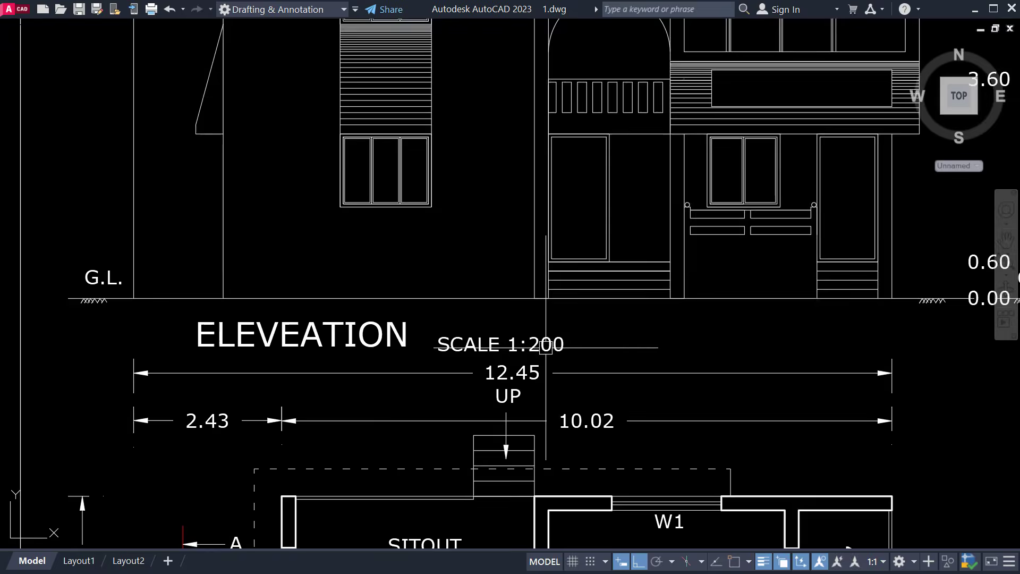
scroll(510, 351, "down", 4)
scroll(454, 350, "up", 4)
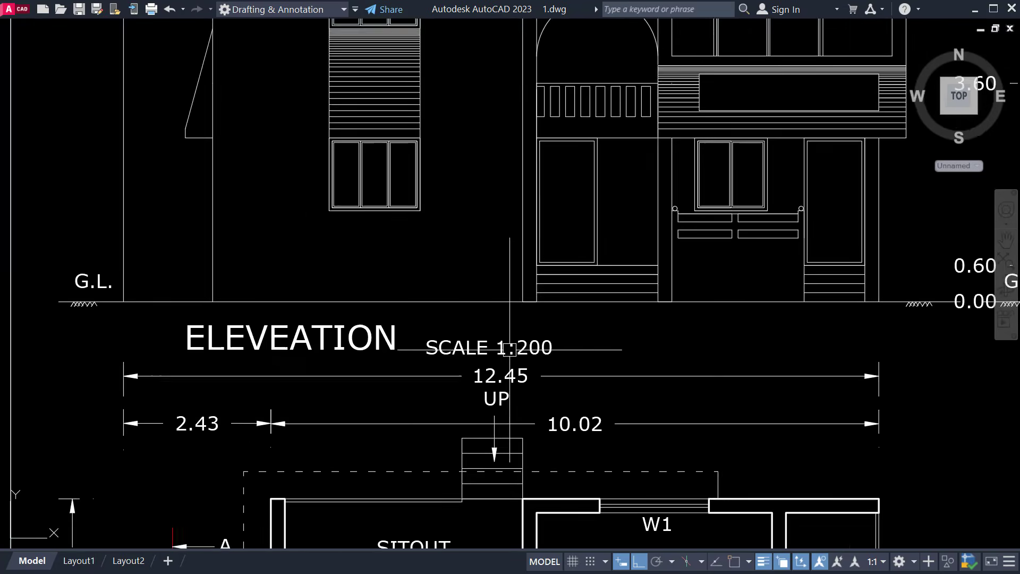
scroll(542, 345, "down", 4)
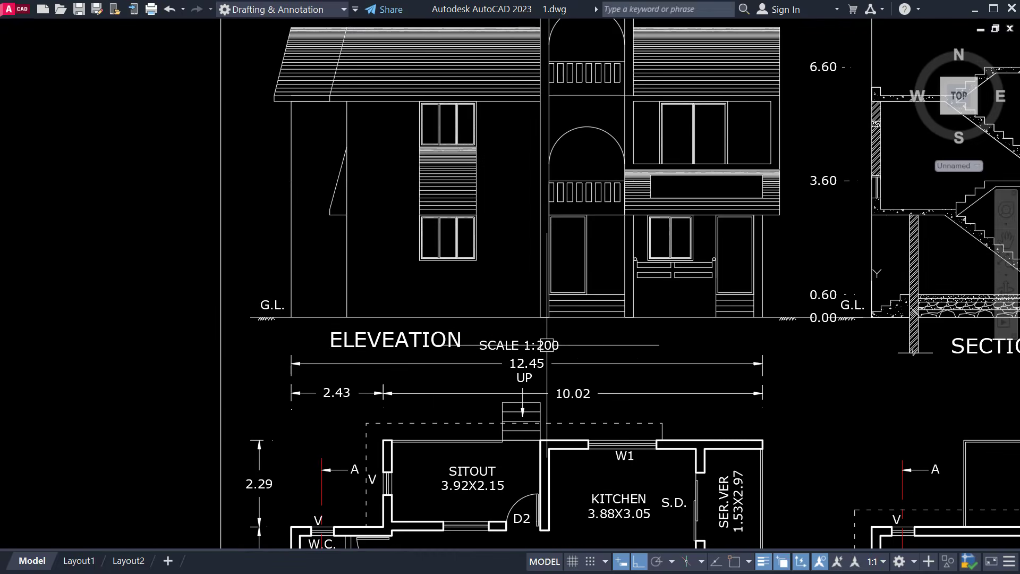
middle_click_drag(740, 362, 630, 422)
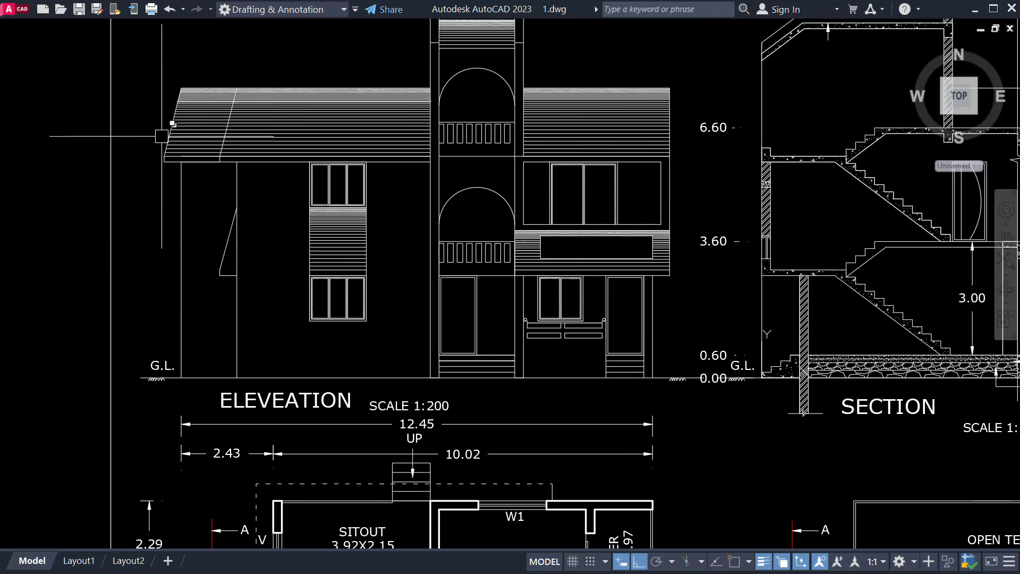
middle_click_drag(474, 287, 468, 328)
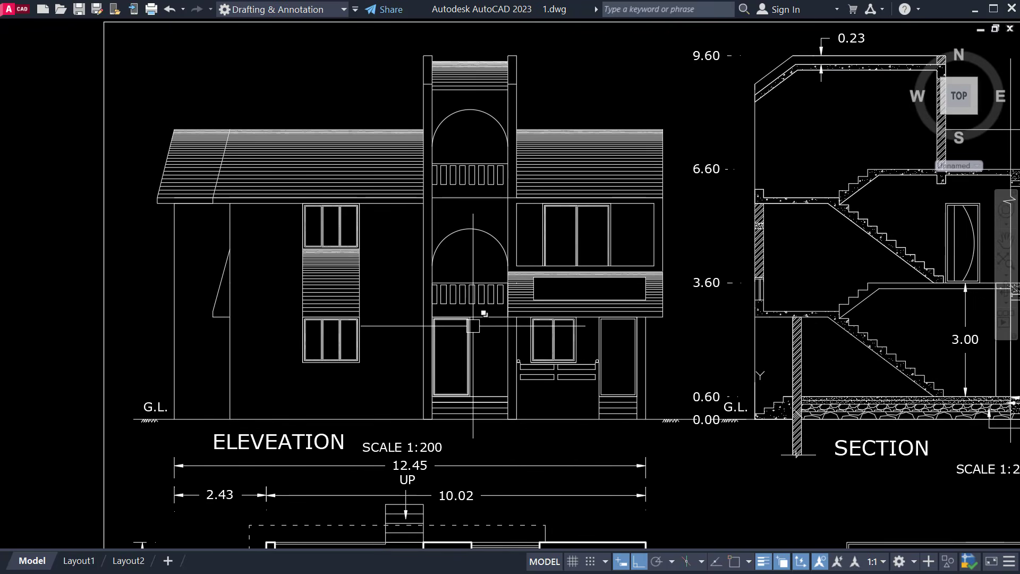
Switch to SECTION 4.dwg and compare its front elevation with the floor plans below.
key("alt+Tab")
left_click(215, 376)
middle_click_drag(419, 150, 450, 229)
scroll(450, 228, "down", 2)
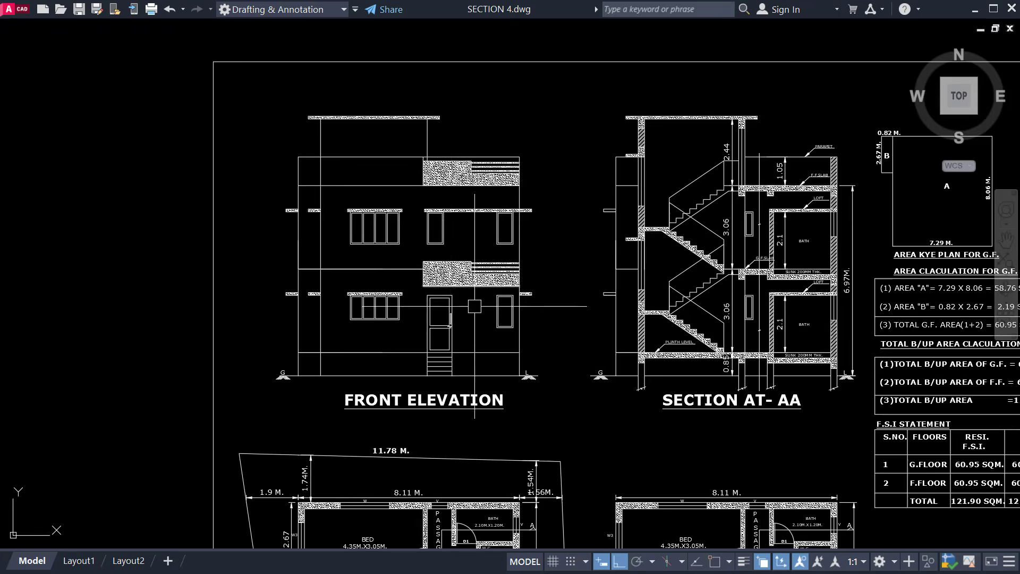
middle_click_drag(470, 374, 419, 170)
mouse_move(406, 361)
middle_mouse_down()
mouse_move(416, 282)
mouse_move(420, 397)
middle_mouse_up()
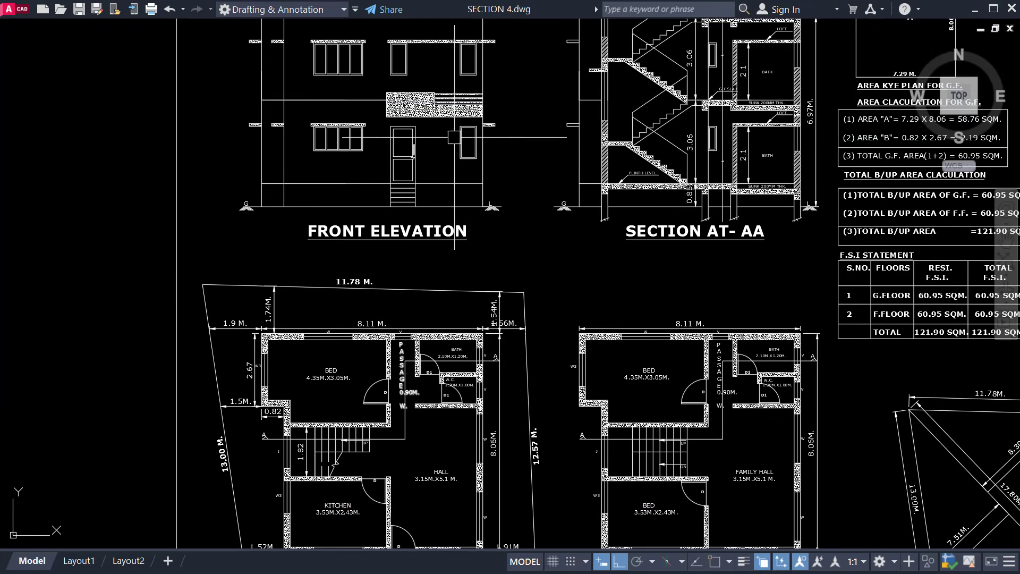
Examine the front elevation's windows, chajjas, hatched balconies and entrance door.
middle_click_drag(440, 86, 521, 239)
scroll(521, 239, "up", 2)
scroll(500, 67, "up", 2)
scroll(506, 262, "down", 1)
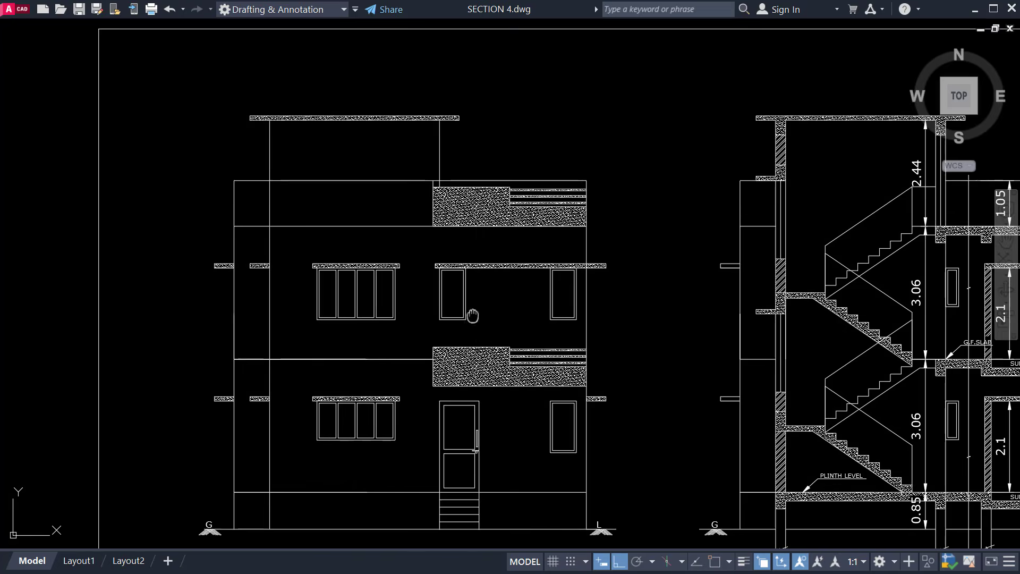
middle_click_drag(480, 292, 449, 209)
middle_click_drag(424, 427, 413, 410)
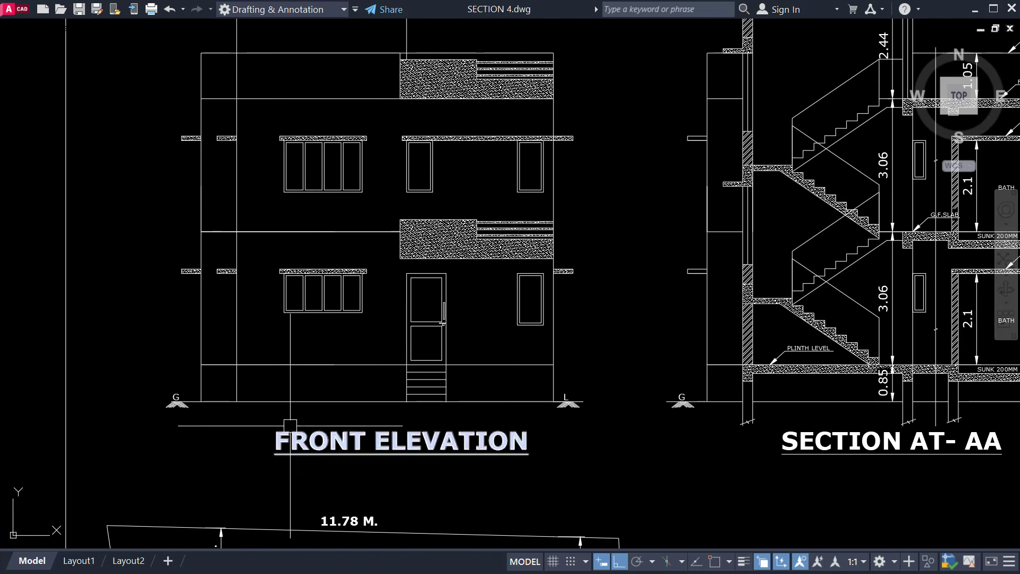
Examine the front elevation's ground line marks, plinth line, entrance steps and title.
scroll(200, 405, "up", 2)
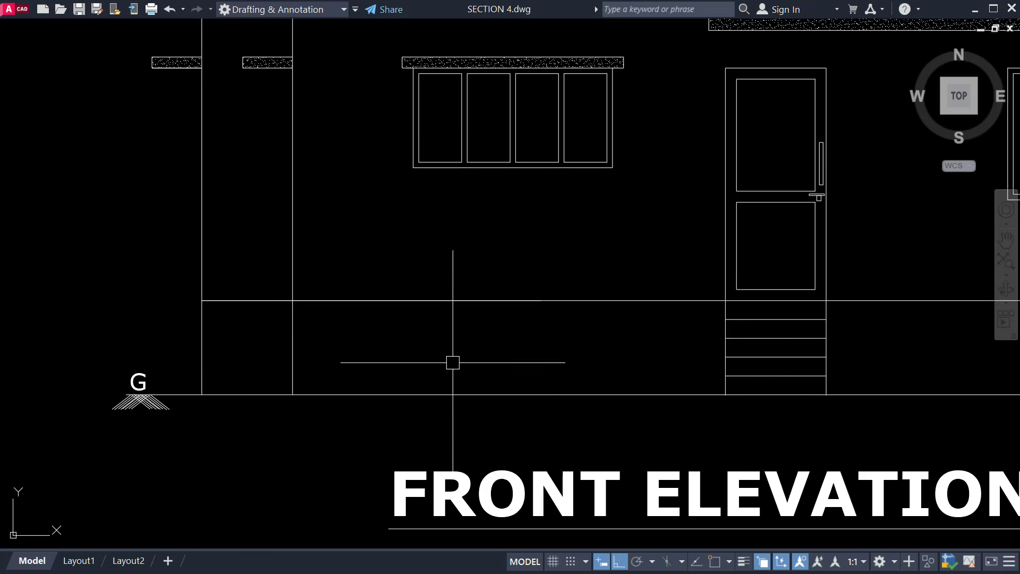
scroll(452, 362, "down", 2)
middle_click_drag(705, 367, 520, 358)
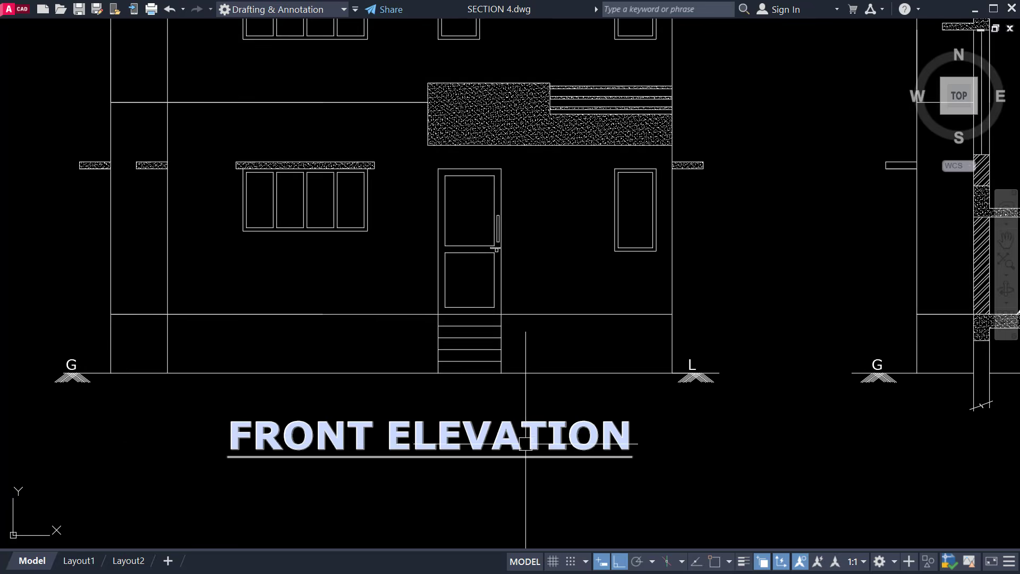
scroll(594, 444, "down", 2)
middle_click_drag(440, 472, 364, 390)
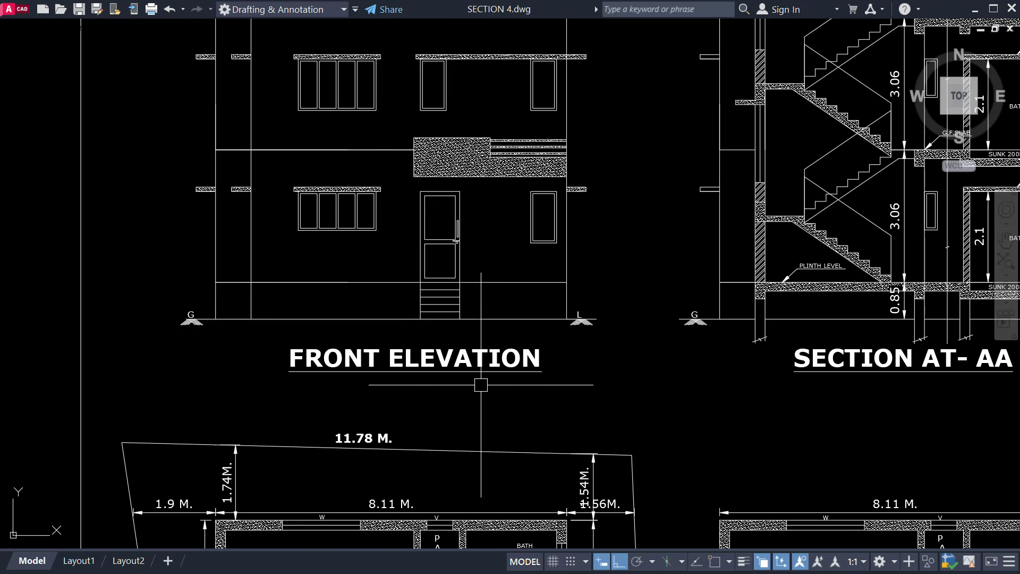
scroll(476, 436, "down", 2)
scroll(554, 182, "up", 2)
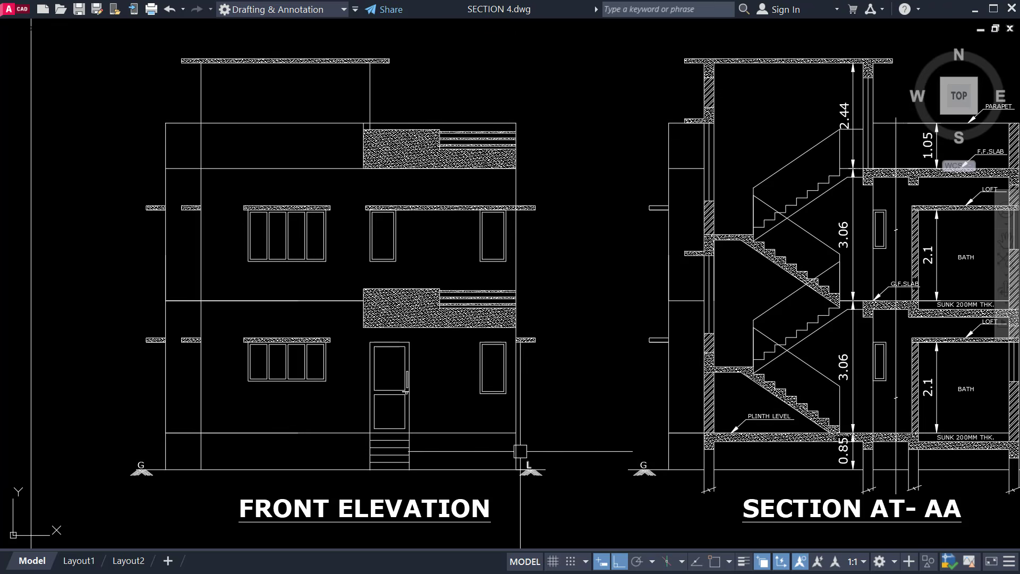
scroll(521, 451, "up", 2)
scroll(465, 432, "down", 1)
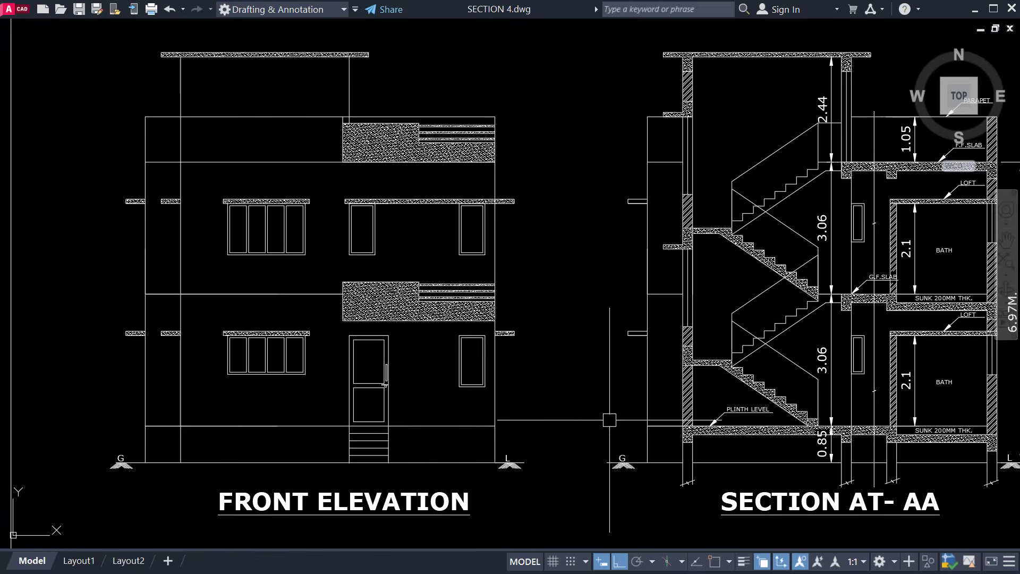
Examine Section AT-AA, including its staircase, slabs and floor heights, beside the front elevation.
middle_click_drag(556, 415, 401, 407)
scroll(460, 406, "down", 1)
scroll(689, 259, "up", 1)
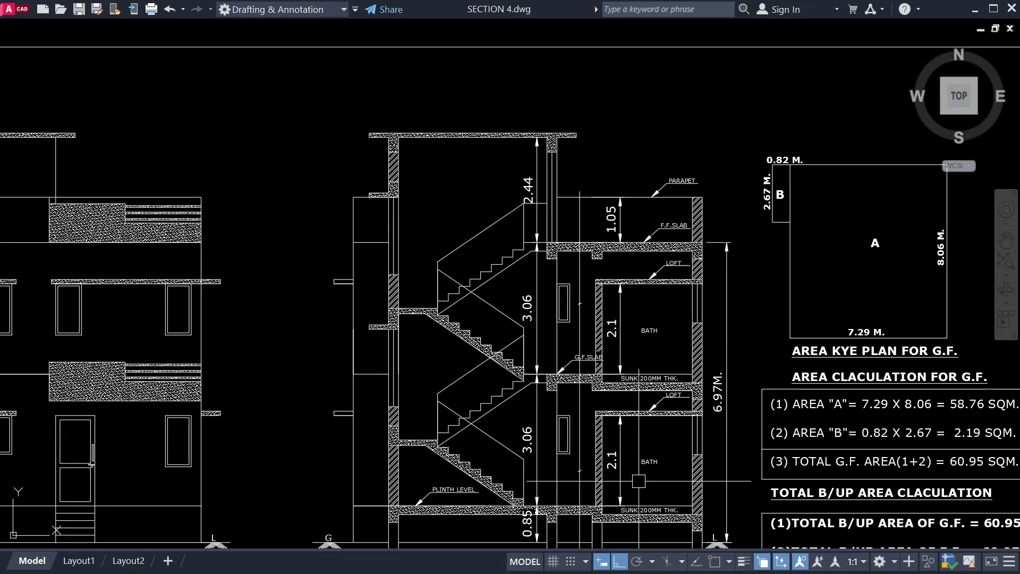
middle_click_drag(639, 482, 747, 362)
scroll(746, 362, "down", 2)
scroll(504, 316, "up", 2)
Switch to SECTION 3.dwg and examine the front elevation beside section A-A.
key("alt+Tab")
key("alt+Tab")
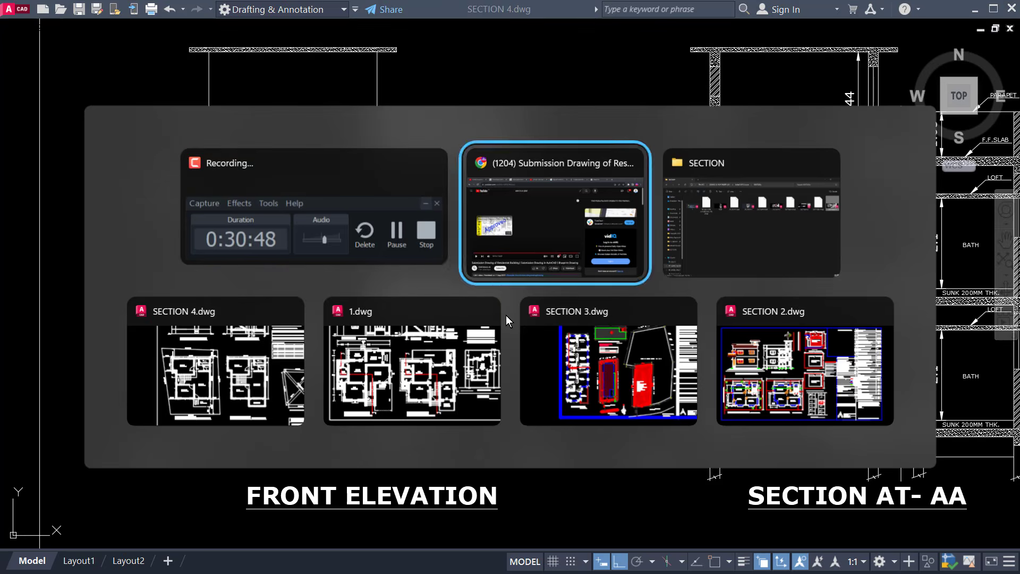
left_click(550, 340)
scroll(411, 356, "down", 1)
middle_click_drag(412, 356, 342, 438)
scroll(285, 136, "up", 2)
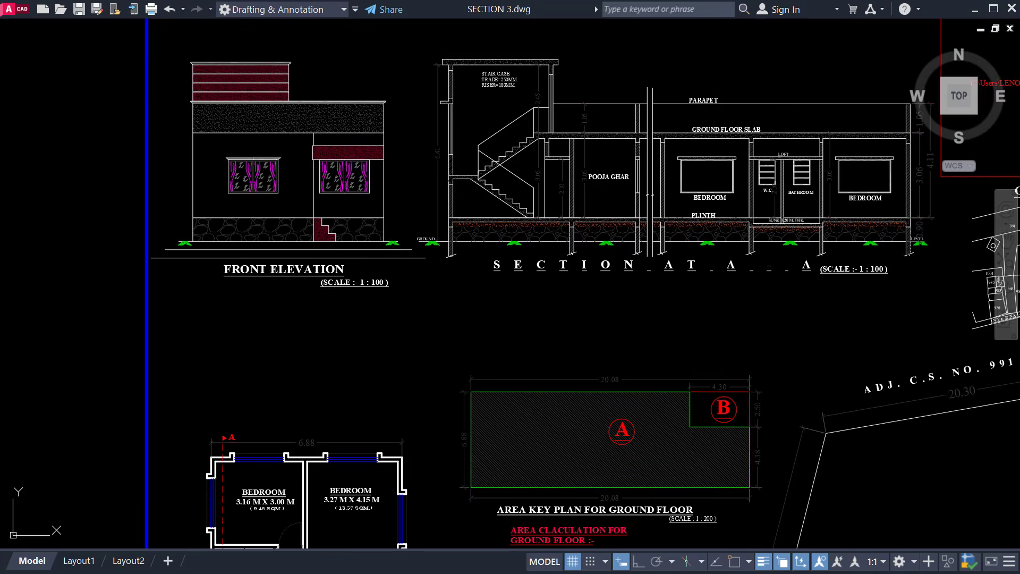
Examine the front elevation in SECTION 3.dwg up close, and bring up the SECTION 2.dwg sheet.
mouse_move(273, 184)
middle_mouse_down()
mouse_move(294, 227)
mouse_move(310, 314)
middle_mouse_up()
scroll(291, 248, "up", 2)
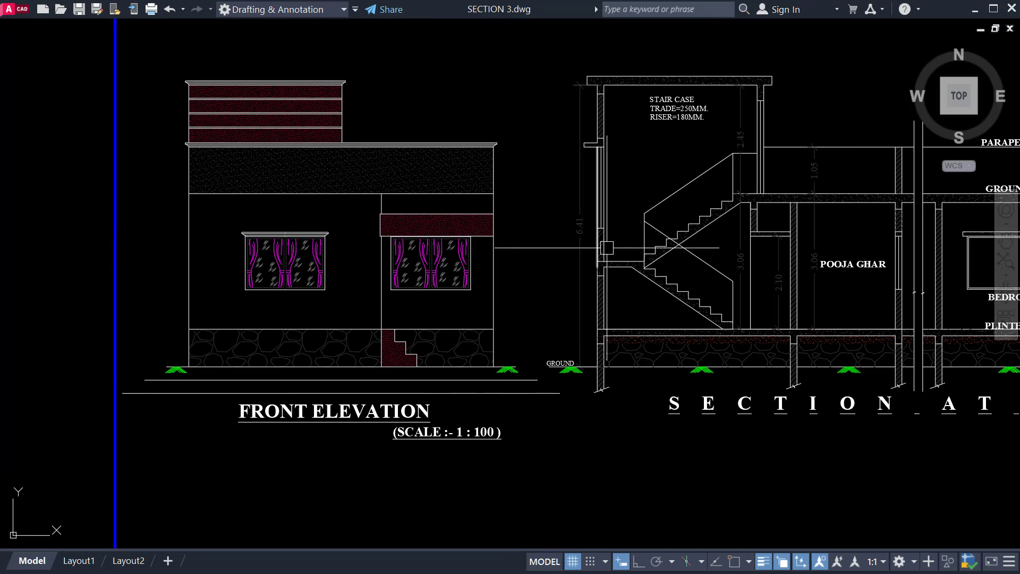
key("ctrl+Tab")
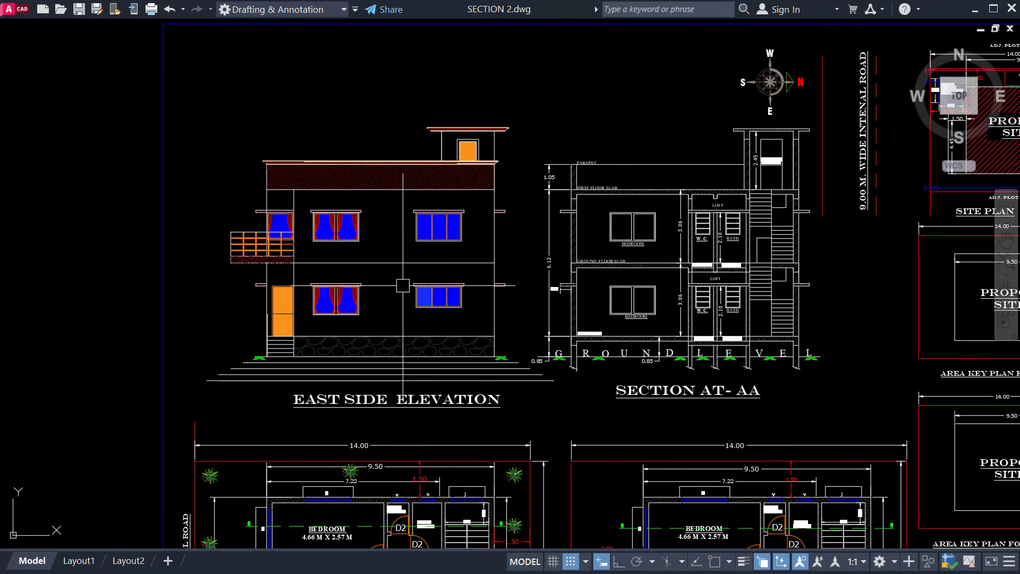
scroll(361, 219, "down", 2)
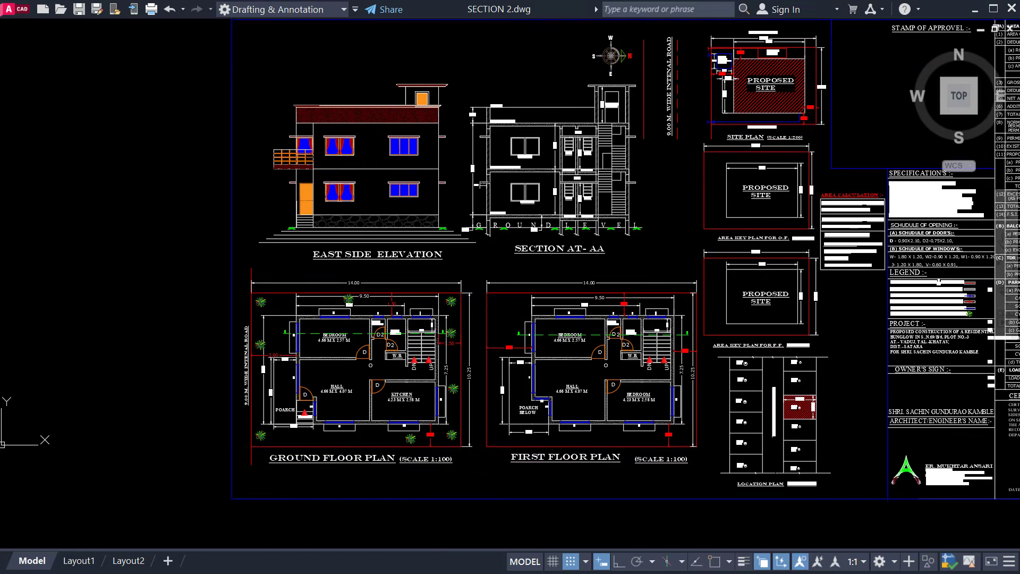
Examine the east side elevation's balcony railing, curtained windows, chajjas and entrance door.
scroll(361, 220, "up", 4)
scroll(200, 258, "up", 2)
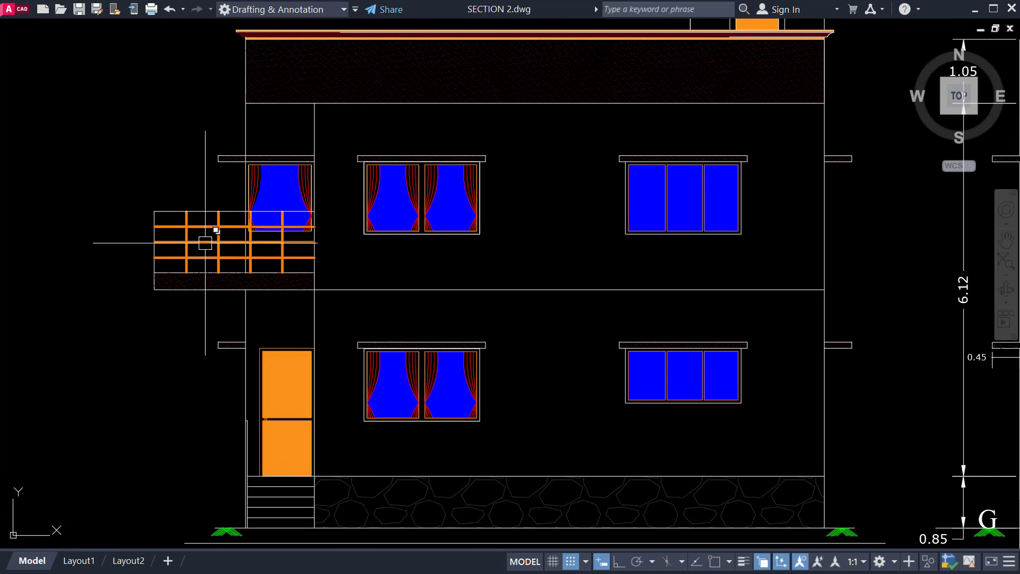
scroll(403, 174, "up", 2)
scroll(640, 200, "down", 2)
scroll(640, 199, "down", 2)
mouse_move(705, 201)
middle_mouse_down()
mouse_move(521, 207)
mouse_move(462, 243)
mouse_move(471, 192)
middle_mouse_up()
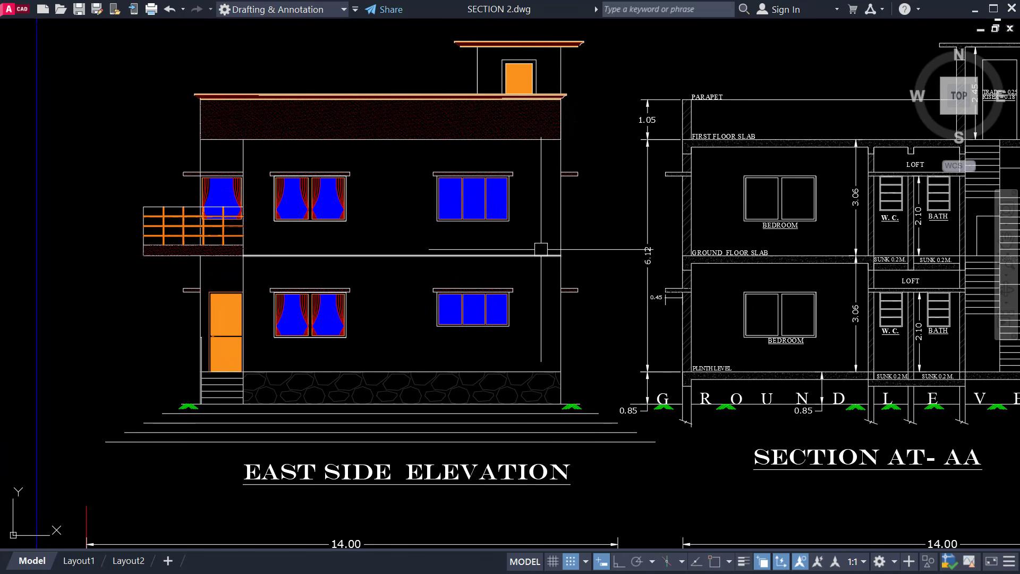
Examine the east side elevation's stone plinth, entrance steps, ground level marks, ground lines and title.
scroll(414, 386, "up", 4)
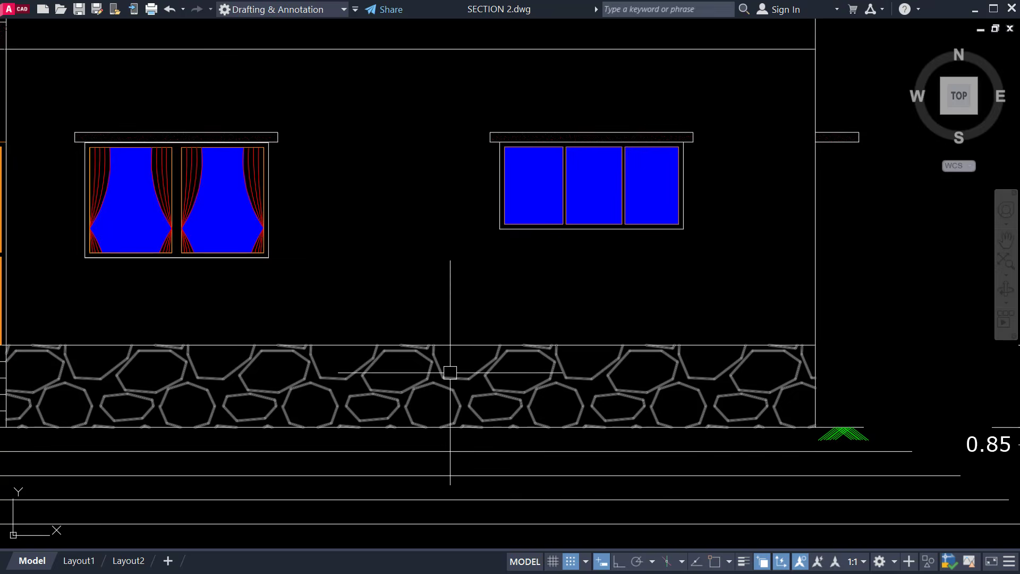
scroll(541, 390, "down", 2)
middle_click_drag(527, 454, 518, 384)
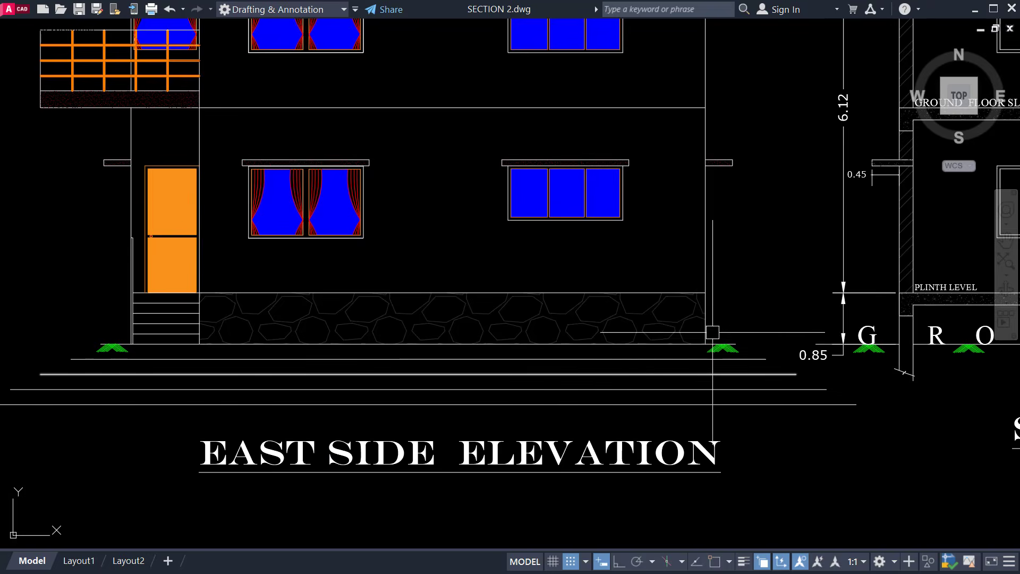
middle_click_drag(707, 352, 722, 384)
scroll(543, 357, "down", 2)
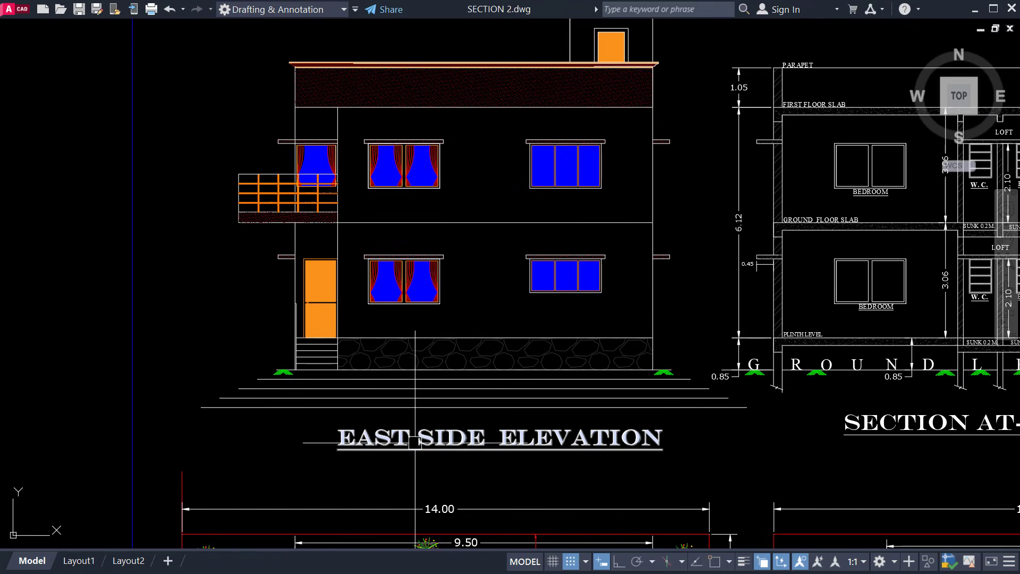
middle_click_drag(639, 450, 557, 495)
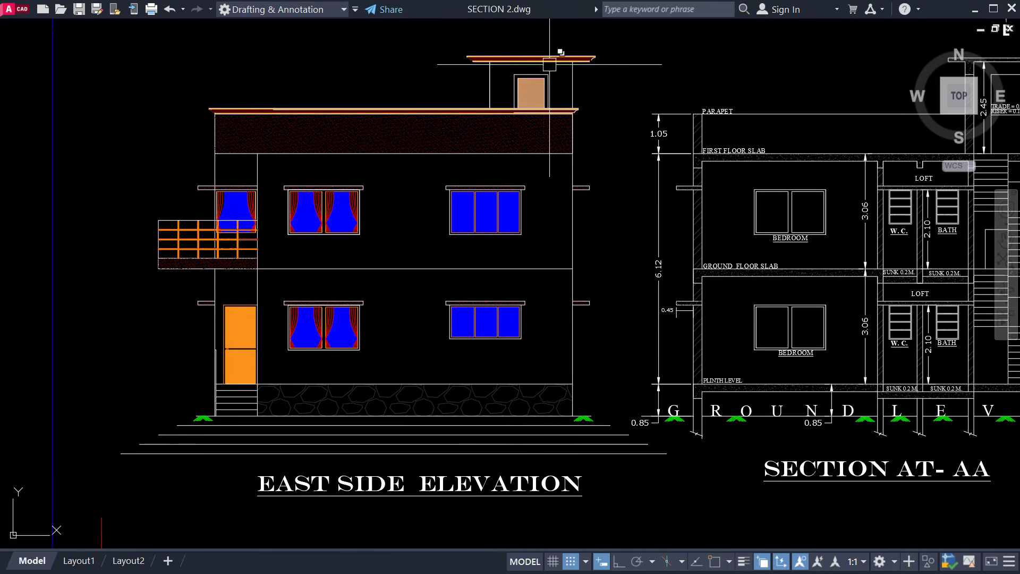
Examine the rooftop stair cabin, its door, the roof mouldings and the hatched parapet on the east side elevation.
scroll(547, 81, "up", 2)
middle_click_drag(546, 84, 519, 208)
scroll(516, 113, "up", 2)
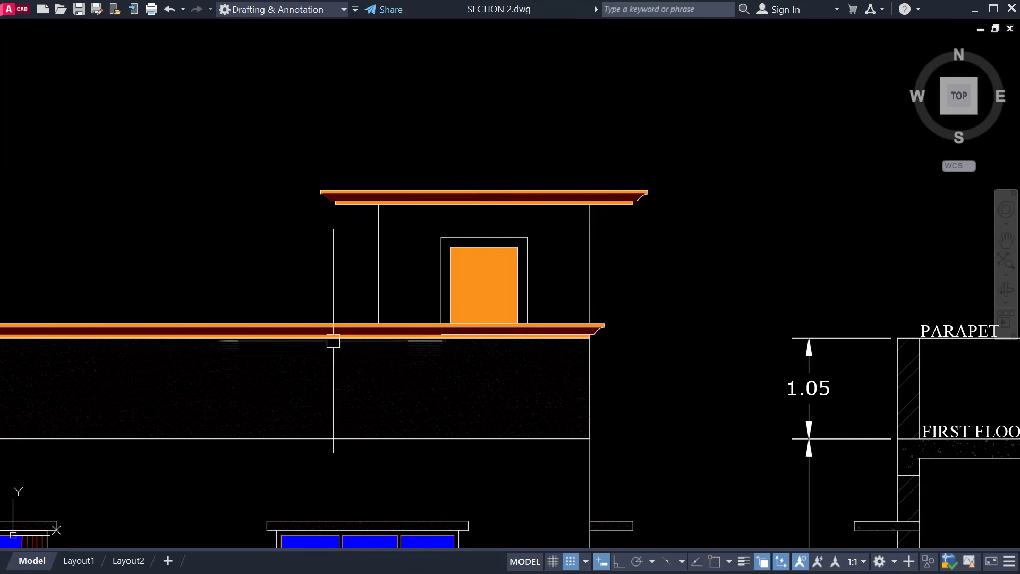
scroll(415, 179, "down", 5)
scroll(385, 241, "up", 3)
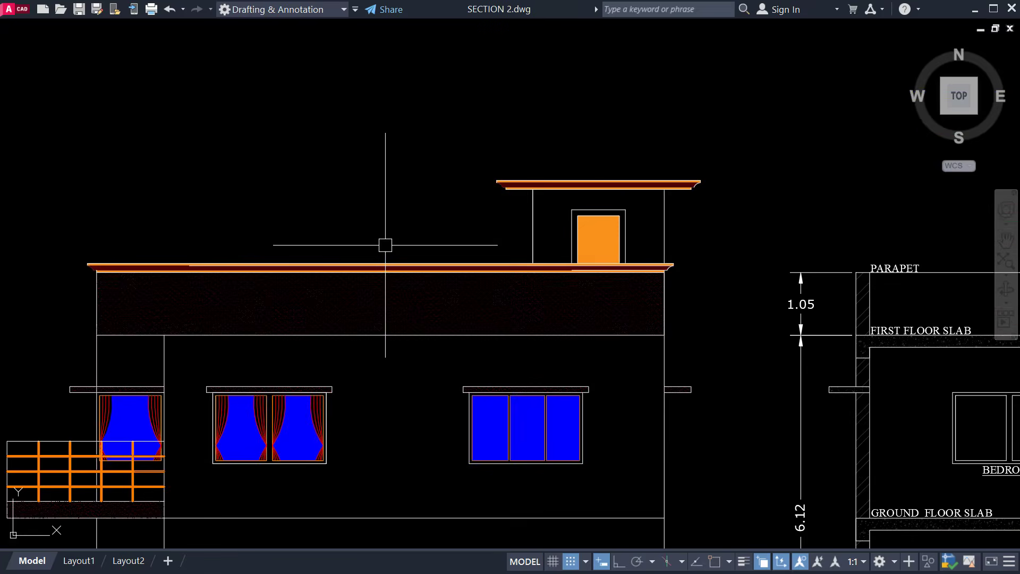
scroll(384, 241, "down", 3)
Examine the east side elevation's finer details up close and its facade as a whole.
scroll(299, 203, "up", 6)
scroll(262, 276, "up", 4)
mouse_move(234, 352)
middle_mouse_down()
mouse_move(281, 280)
mouse_move(275, 229)
middle_mouse_up()
scroll(248, 360, "down", 2)
scroll(281, 222, "down", 6)
mouse_move(432, 319)
middle_mouse_down()
mouse_move(420, 267)
mouse_move(461, 255)
middle_mouse_up()
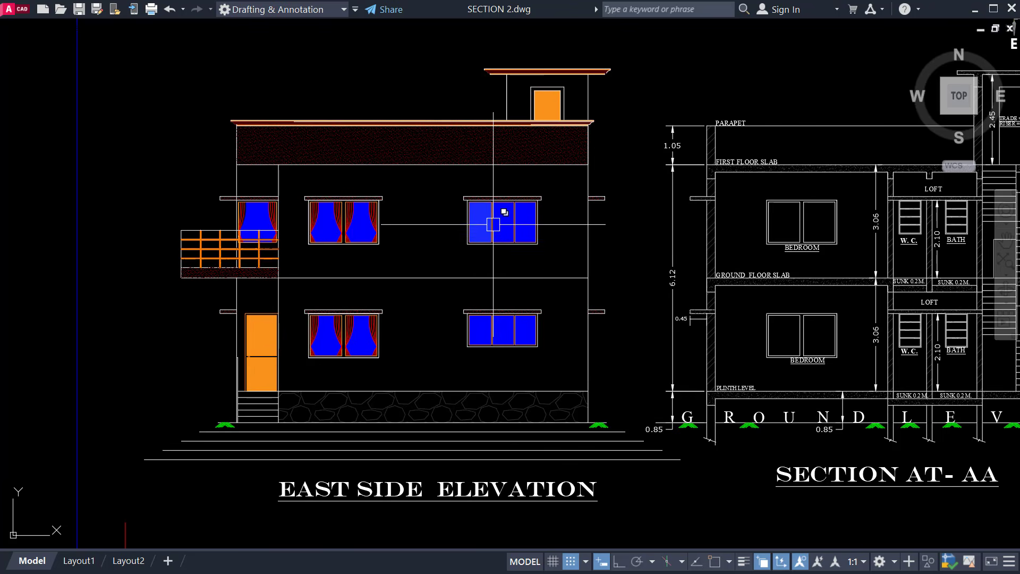
Examine the SECTION 2.dwg sheet layout and Section AT-AA beside the east side elevation.
scroll(478, 239, "down", 3)
scroll(468, 255, "down", 2)
middle_click_drag(469, 292, 406, 227)
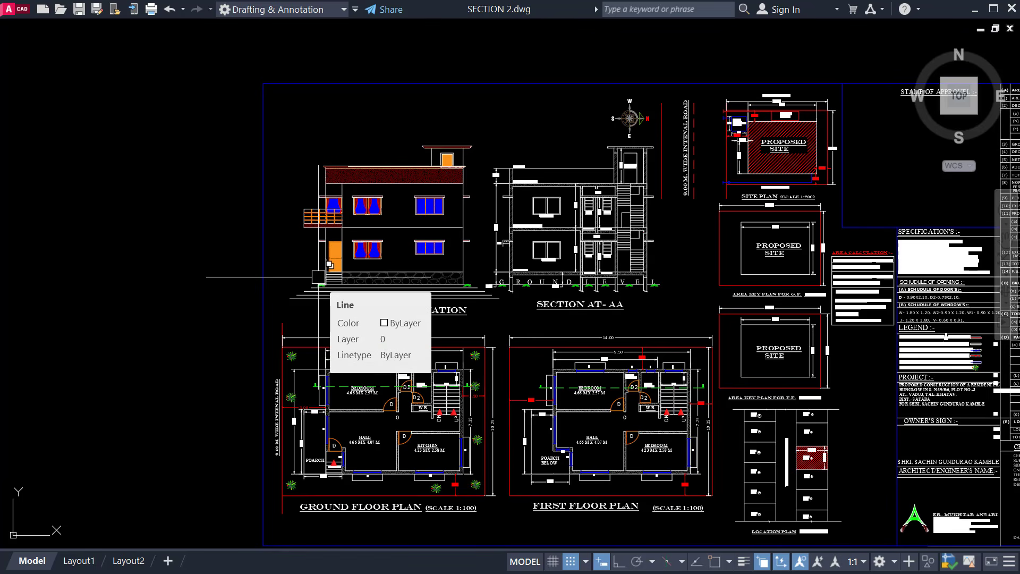
scroll(606, 187, "up", 4)
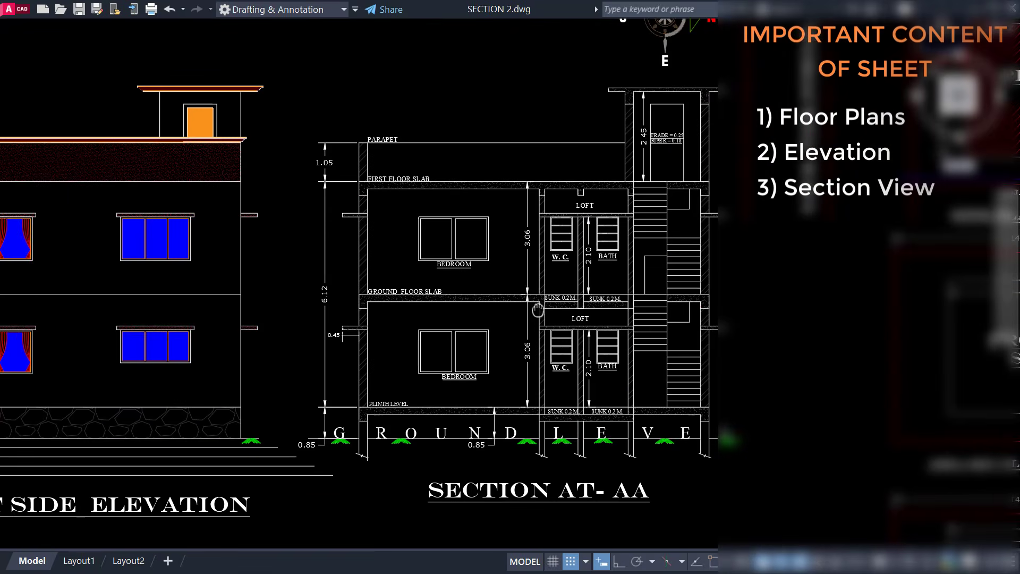
Switch to 1.dwg and examine the section's staircase, floor levels and construction material labels.
key("alt+Tab")
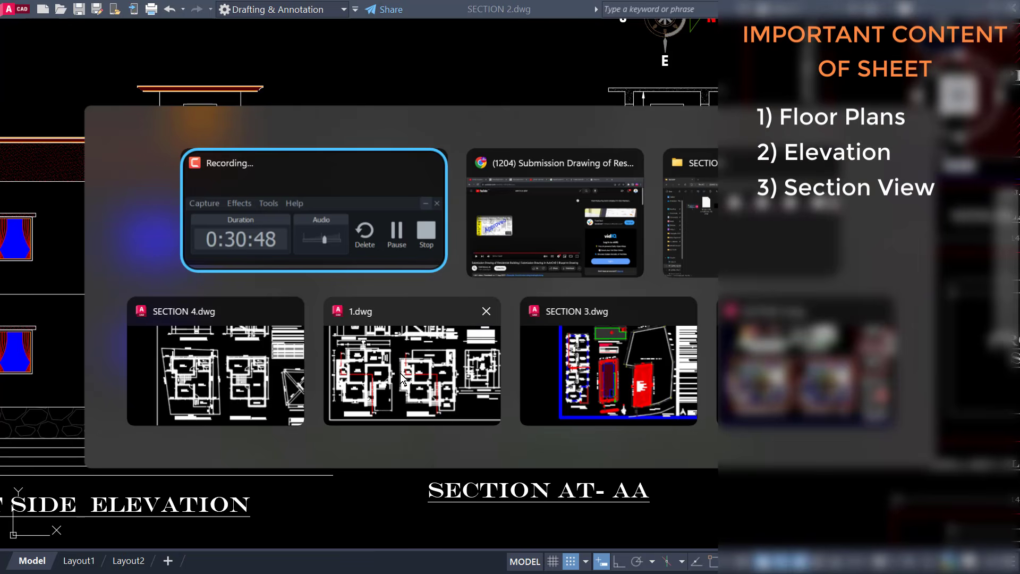
left_click(400, 373)
mouse_move(556, 286)
middle_mouse_down()
mouse_move(159, 291)
mouse_move(131, 303)
middle_mouse_up()
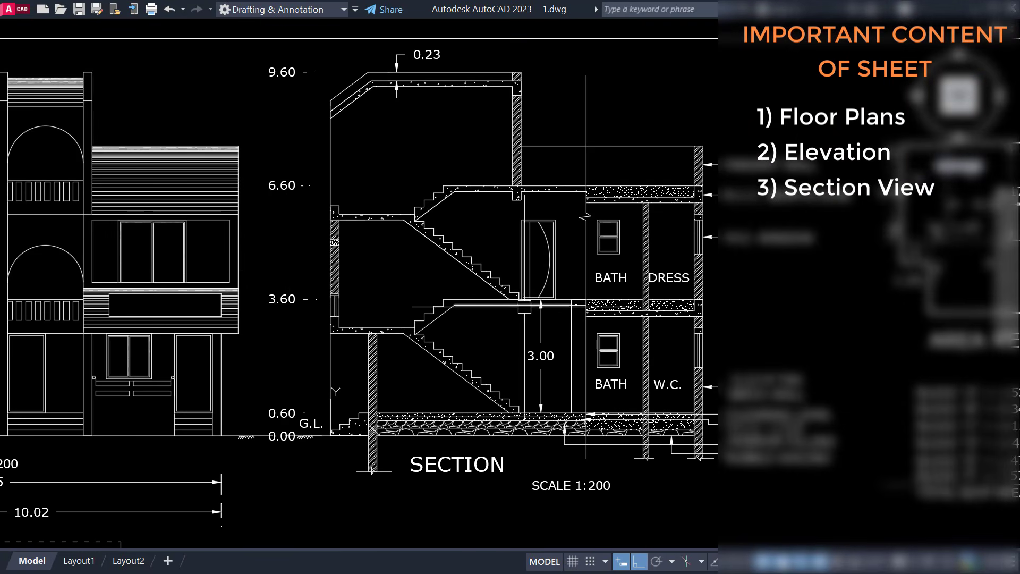
scroll(617, 321, "down", 2)
mouse_move(617, 320)
middle_mouse_down()
mouse_move(526, 261)
mouse_move(507, 310)
middle_mouse_up()
scroll(483, 238, "up", 2)
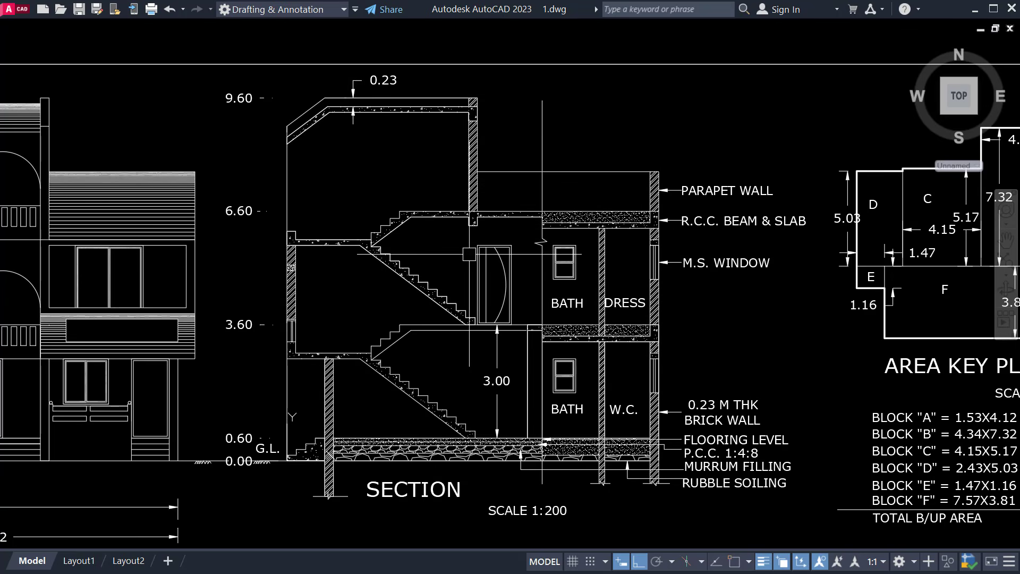
Examine the section line on the ground floor plan, from mark A above the W.C. to mark A' below the stairs.
scroll(469, 254, "down", 2)
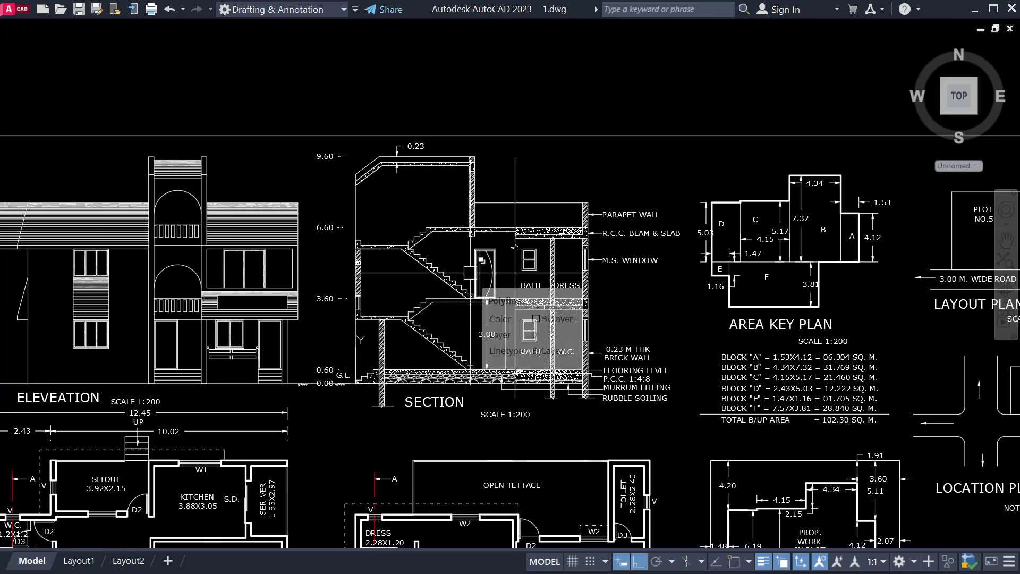
scroll(469, 272, "down", 3)
scroll(223, 258, "up", 5)
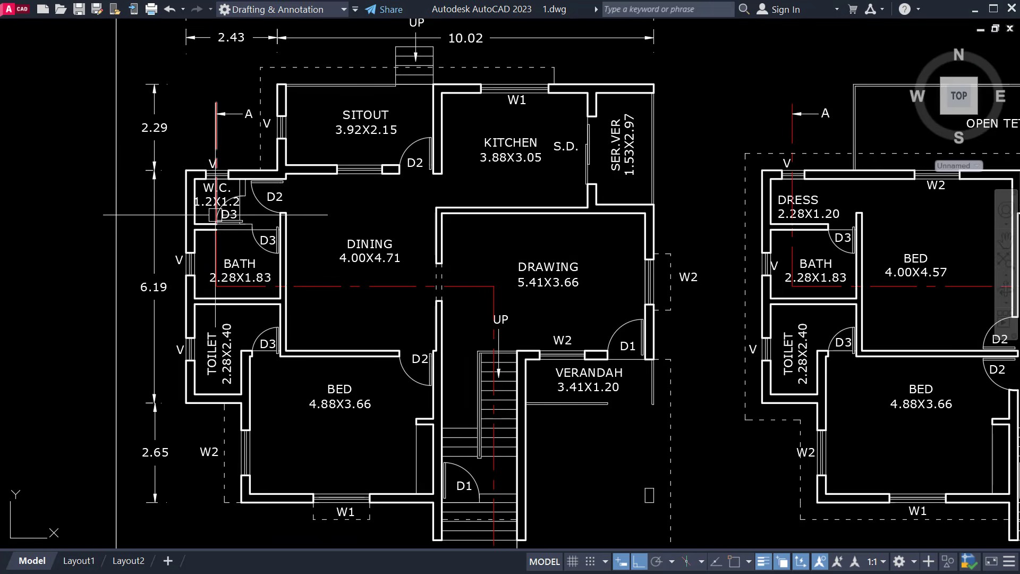
scroll(500, 416, "down", 2)
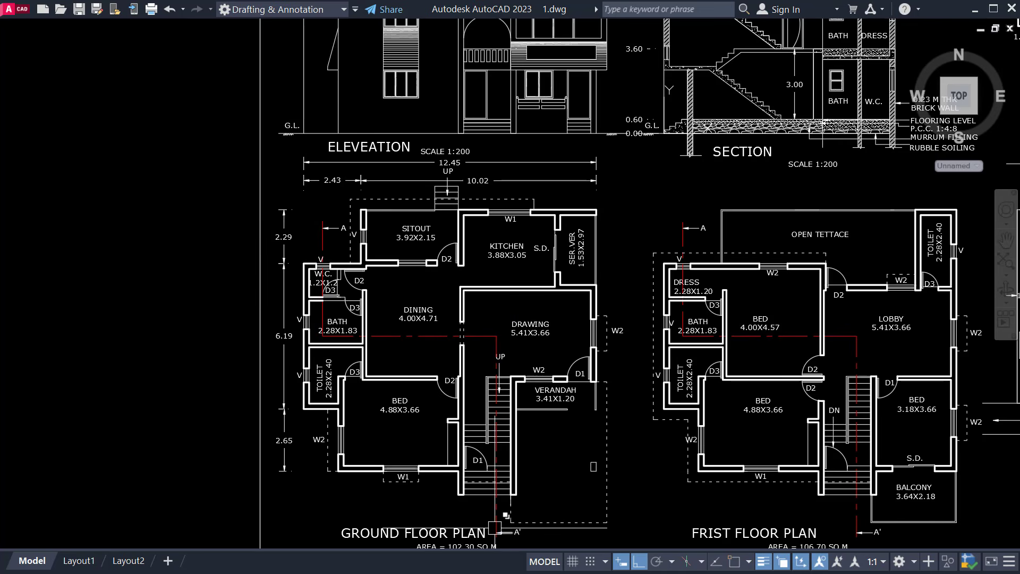
scroll(518, 528, "up", 5)
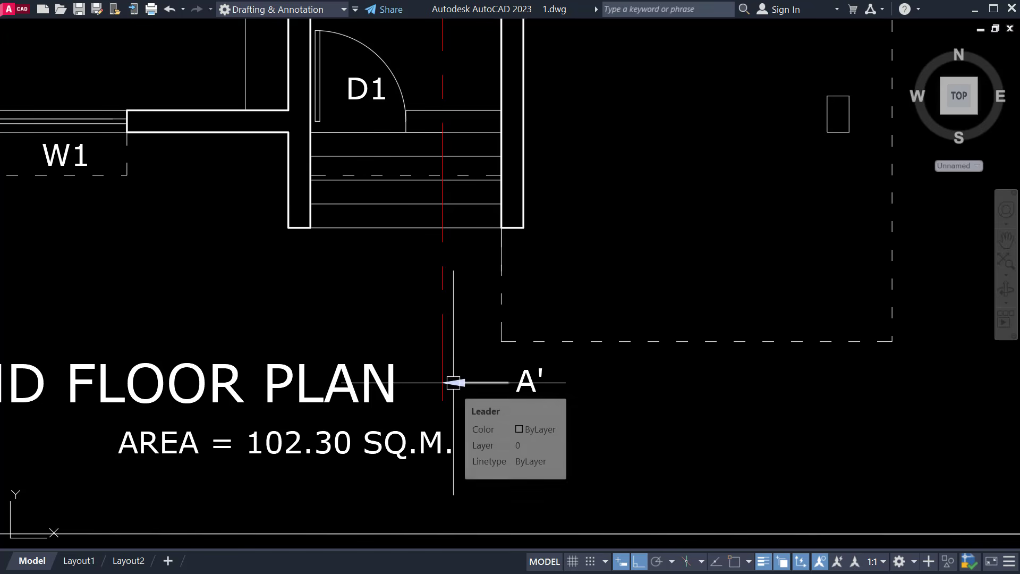
scroll(462, 383, "down", 5)
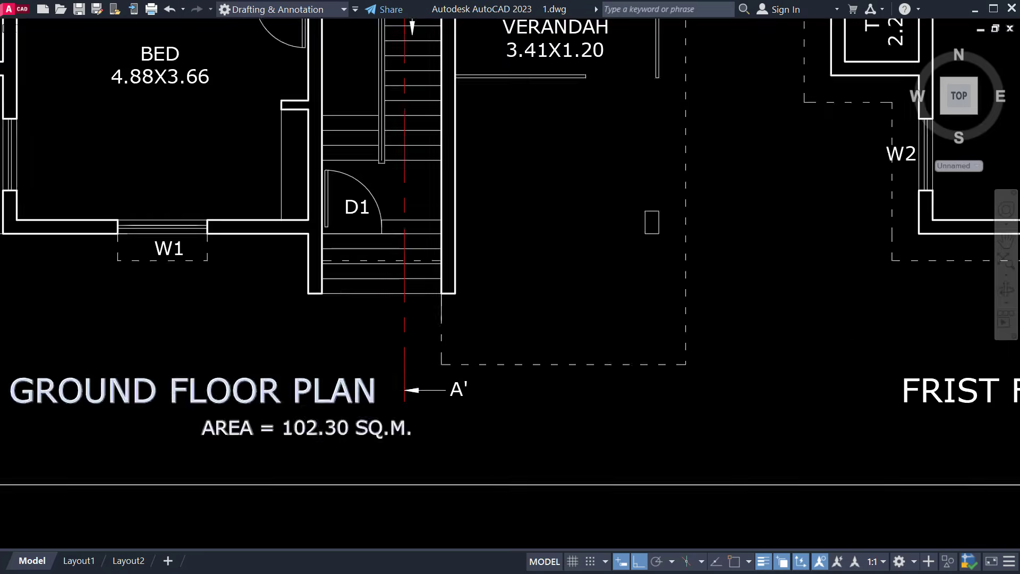
scroll(500, 300, "down", 2)
middle_click_drag(500, 300, 457, 488)
scroll(572, 222, "up", 2)
scroll(571, 223, "up", 2)
scroll(571, 222, "down", 5)
scroll(478, 420, "up", 3)
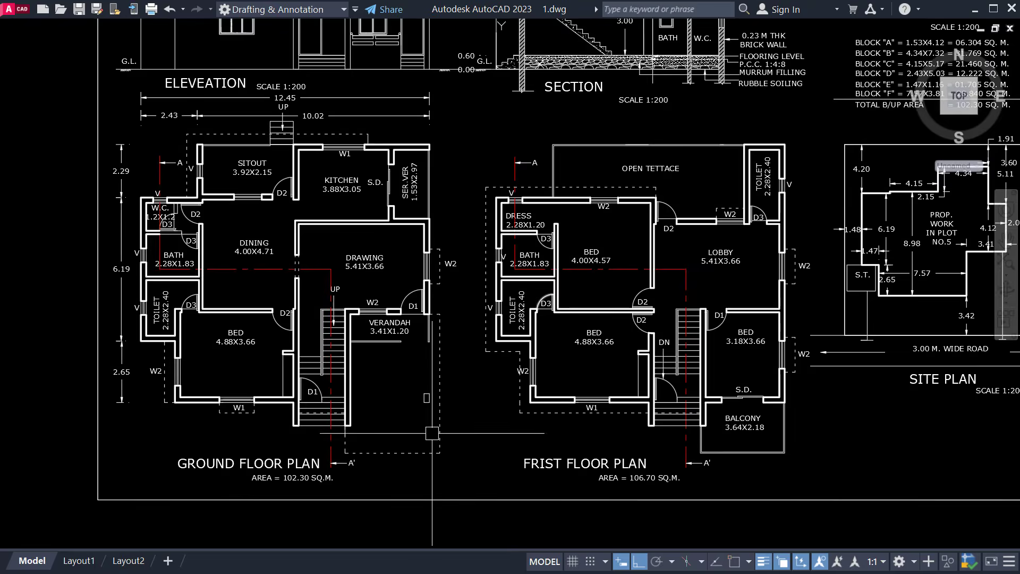
Select the A' section label below the ground floor stairs, compare it with mark A near the W.C., and clear the selection.
scroll(350, 445, "up", 4)
scroll(332, 483, "up", 2)
middle_click_drag(333, 483, 408, 378)
scroll(374, 383, "up", 2)
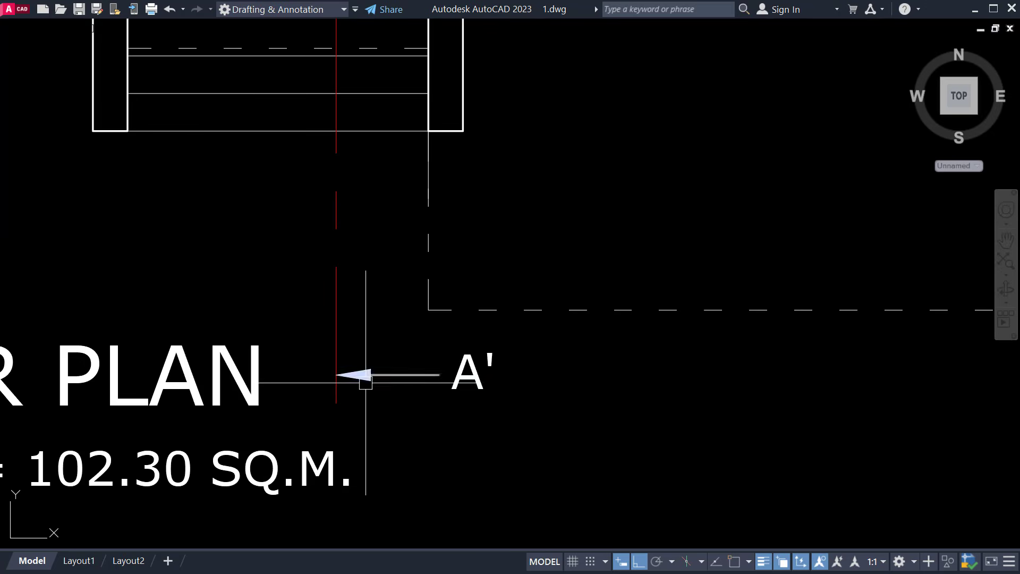
left_click(441, 333)
left_click(546, 433)
scroll(537, 473, "down", 5)
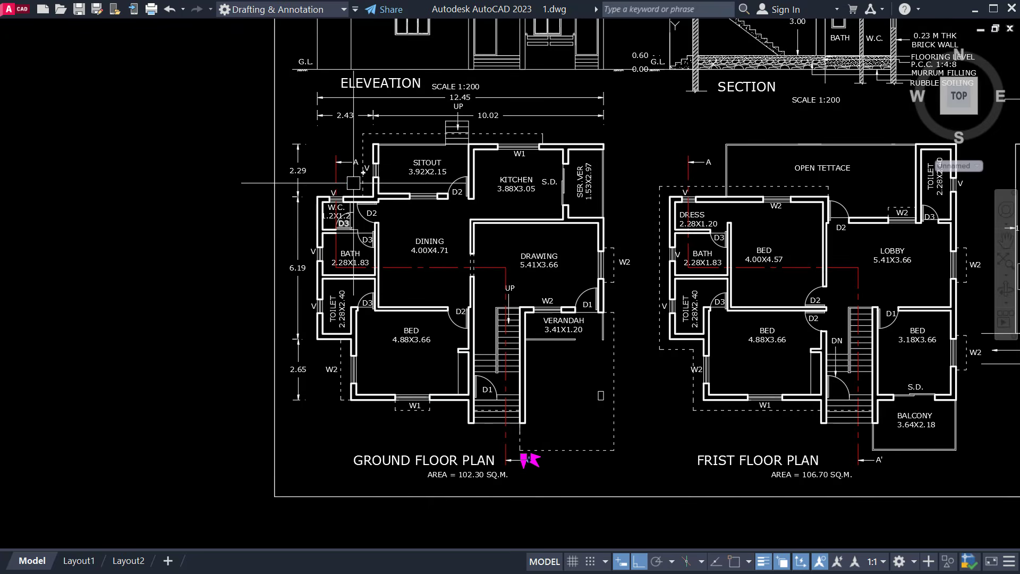
scroll(343, 168, "up", 5)
scroll(365, 160, "down", 2)
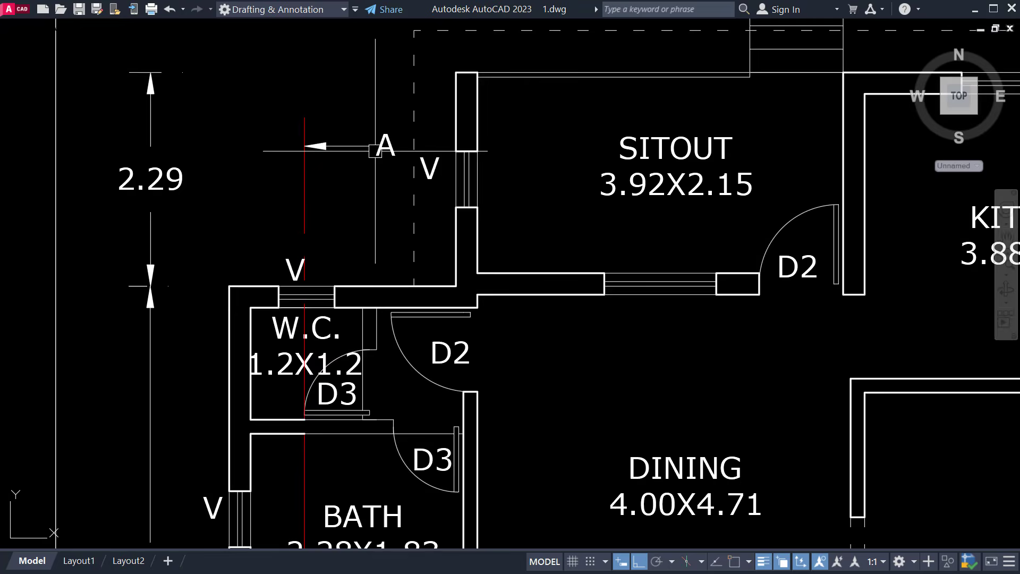
scroll(329, 255, "down", 2)
middle_click_drag(452, 240, 461, 228)
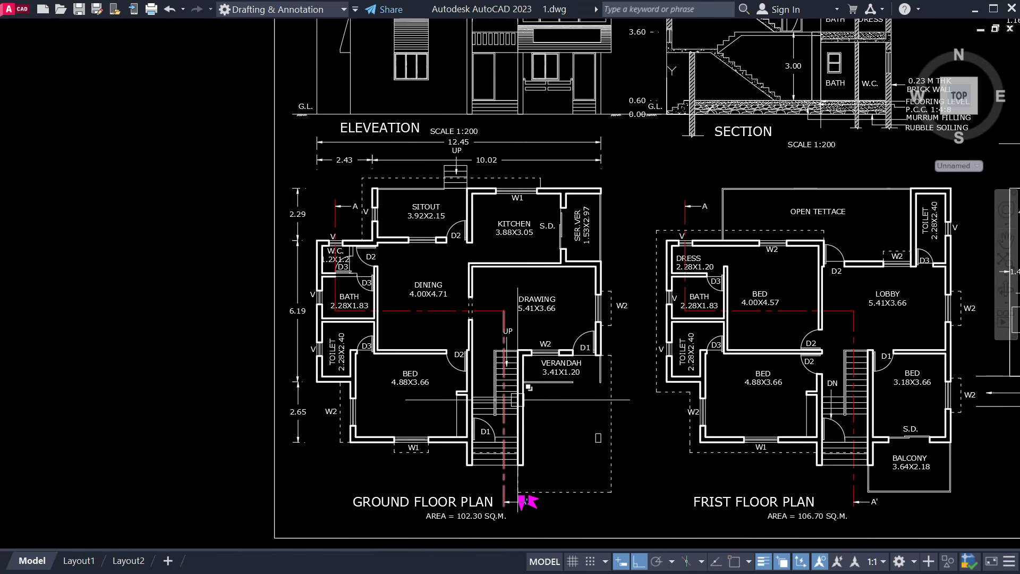
middle_click_drag(531, 468, 505, 359)
key("Escape")
Trace the red section line across the ground floor plan through the W.C., bath, dining, drawing room and staircase.
scroll(505, 360, "up", 2)
scroll(518, 457, "down", 2)
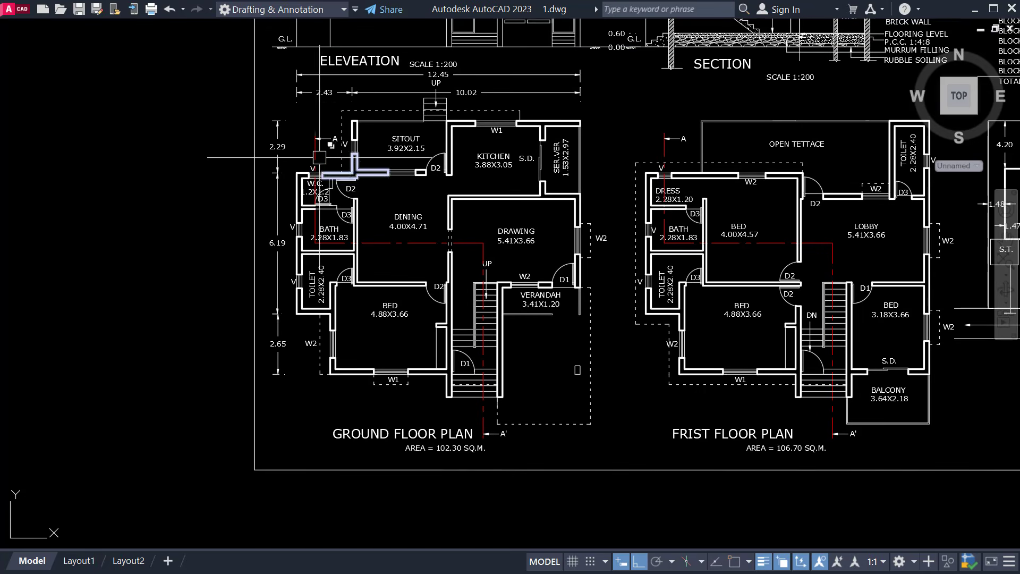
scroll(354, 227, "up", 2)
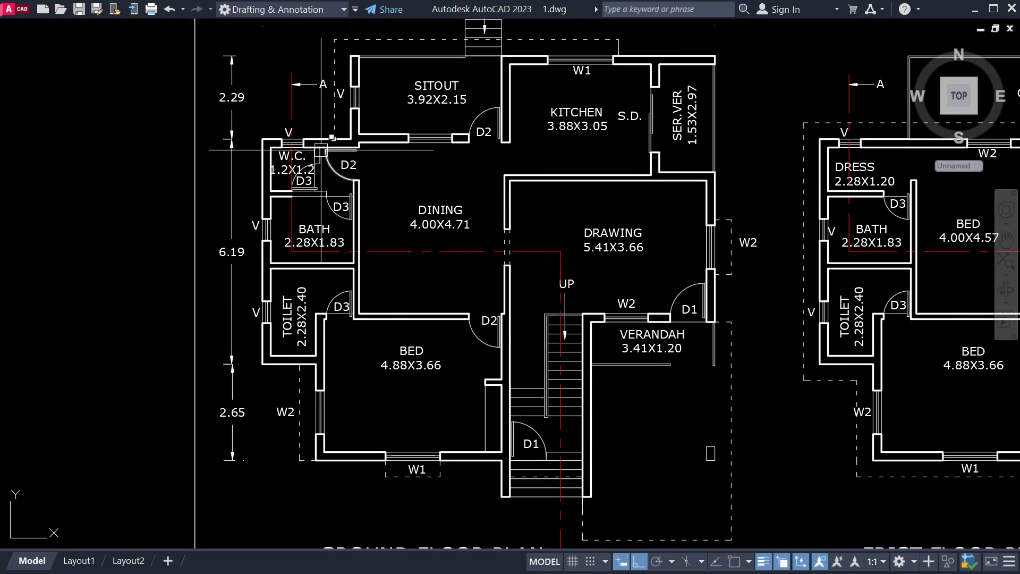
scroll(553, 311, "down", 2)
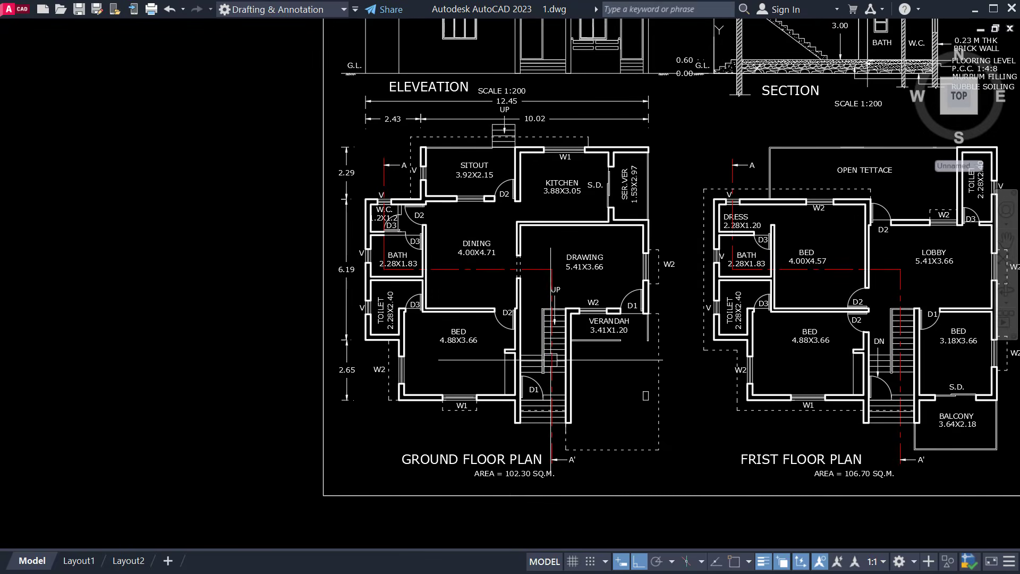
scroll(554, 313, "up", 2)
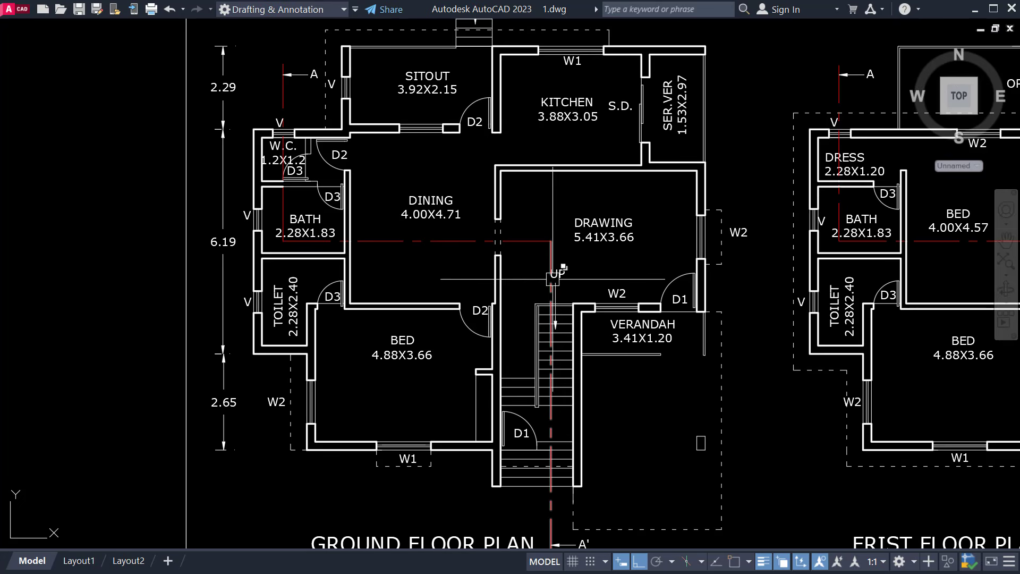
scroll(228, 122, "up", 2)
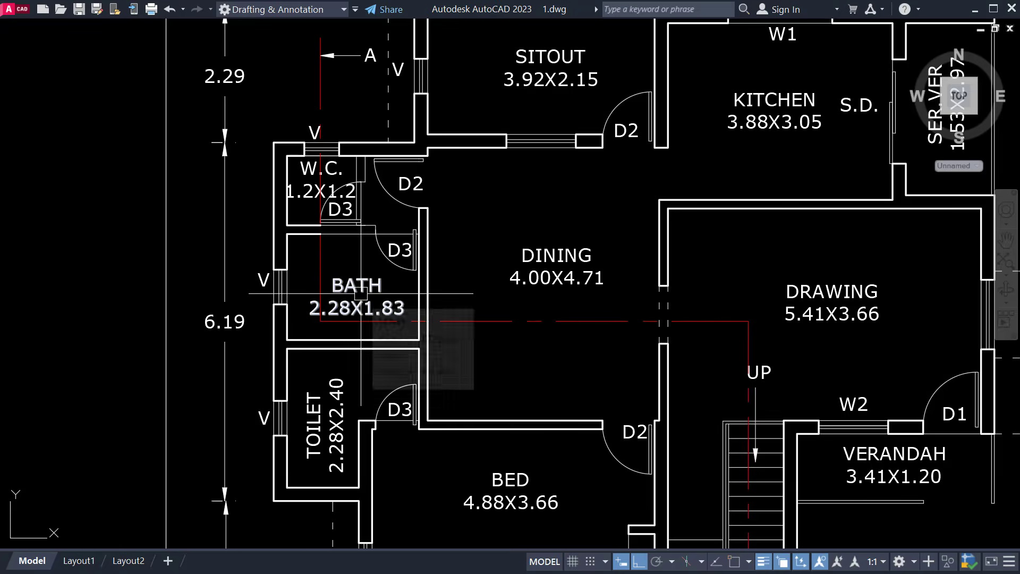
scroll(361, 293, "down", 2)
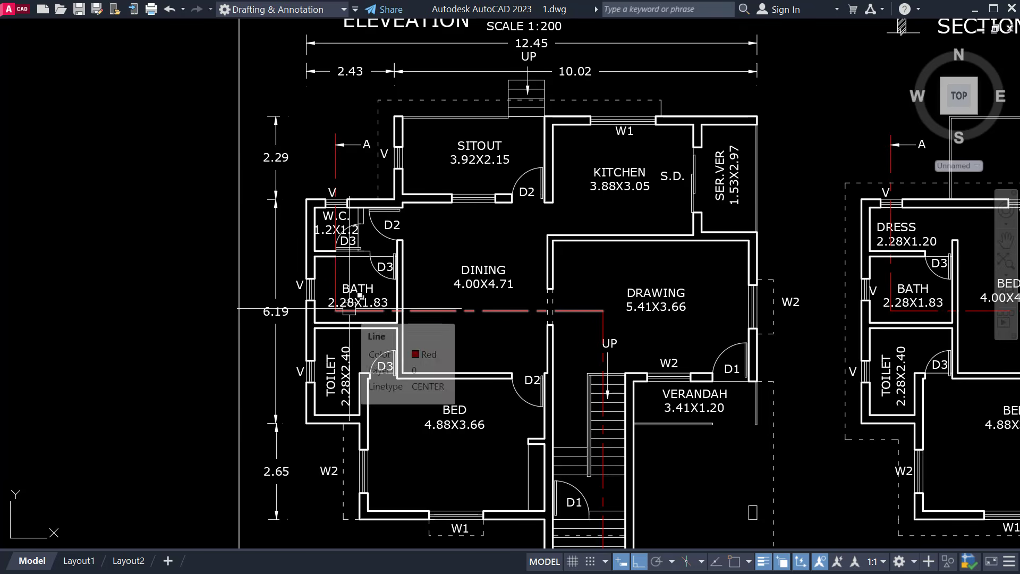
scroll(591, 447, "down", 2)
middle_click_drag(591, 445, 542, 412)
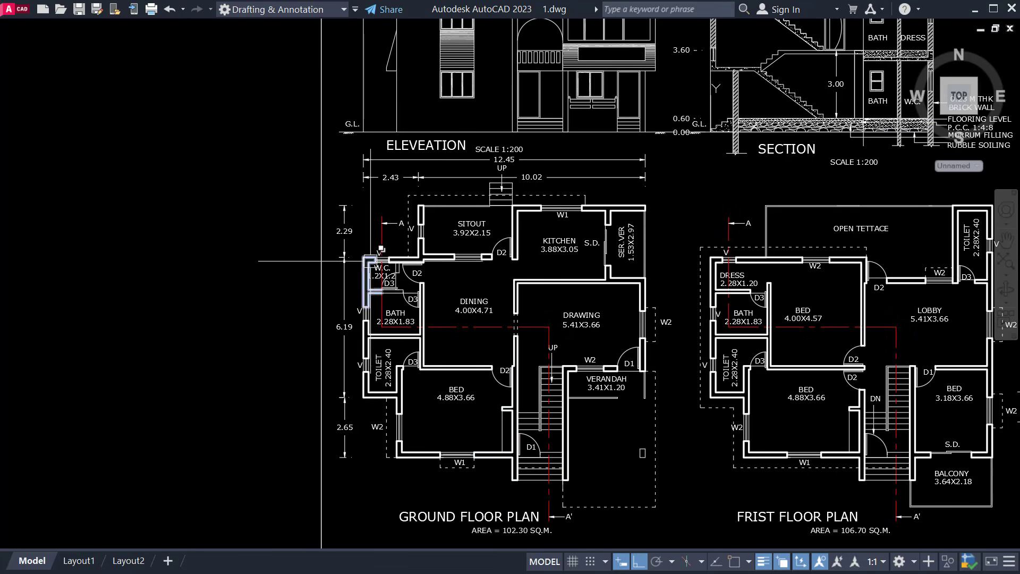
scroll(549, 341, "down", 2)
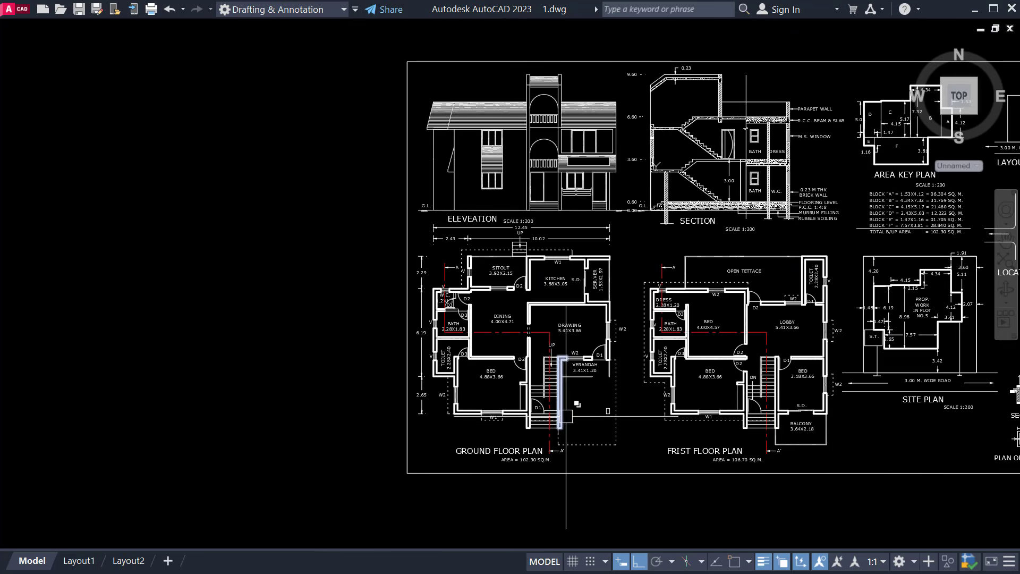
Compare the bath, dress, W.C. and staircase areas in the section drawing with the rooms cut in the floor plans.
scroll(537, 378, "up", 3)
mouse_move(537, 378)
middle_mouse_down()
mouse_move(530, 367)
mouse_move(466, 467)
middle_mouse_up()
scroll(577, 347, "down", 3)
scroll(664, 242, "up", 4)
middle_click_drag(664, 241, 634, 284)
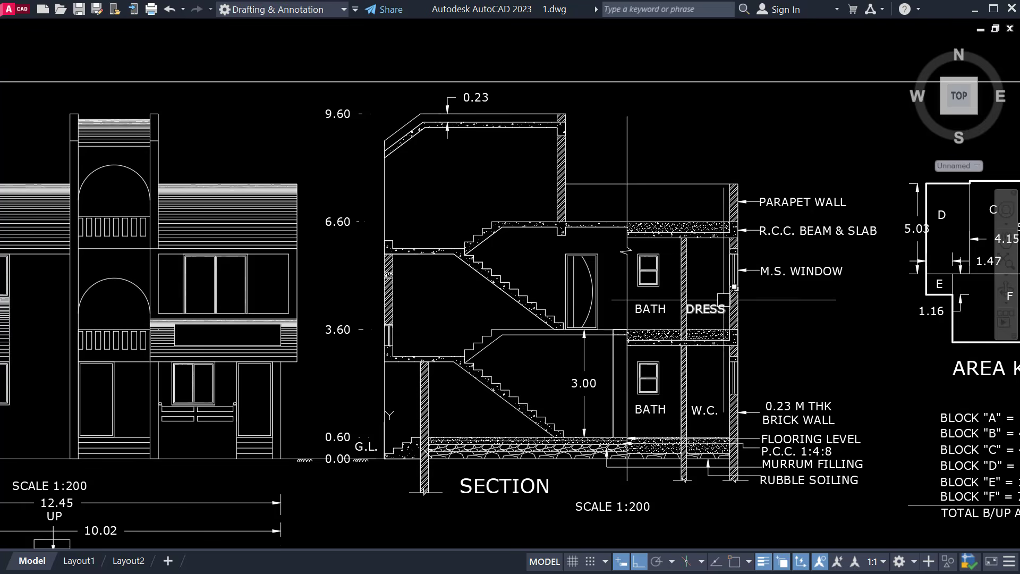
scroll(681, 335, "up", 2)
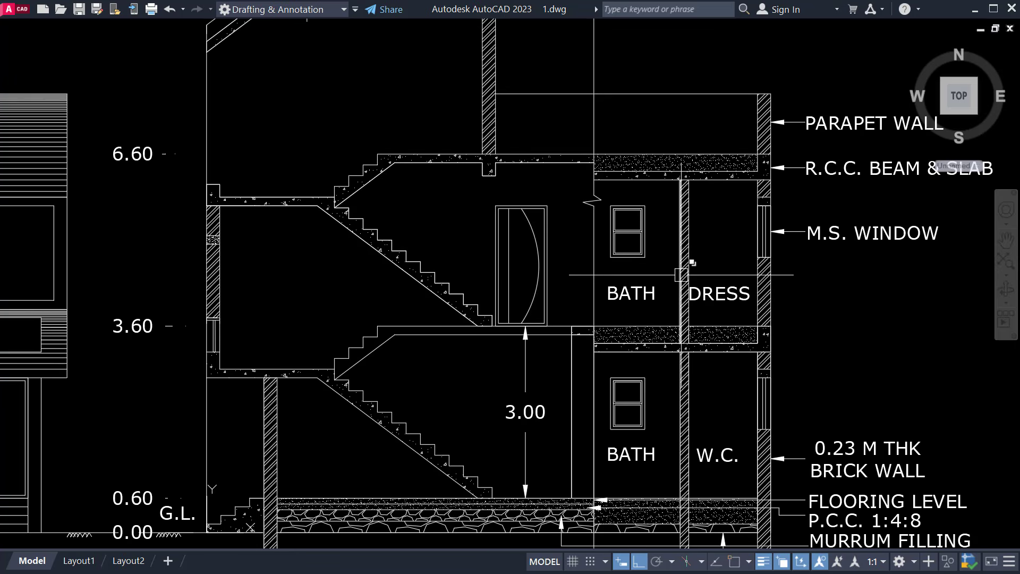
scroll(565, 261, "down", 2)
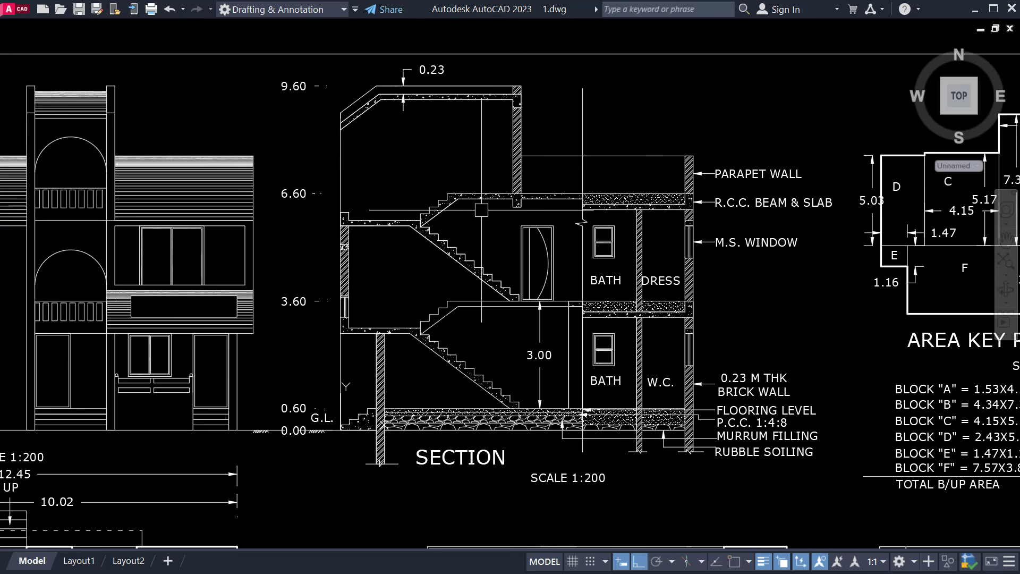
scroll(482, 210, "down", 5)
scroll(337, 355, "up", 2)
middle_click_drag(337, 355, 364, 270)
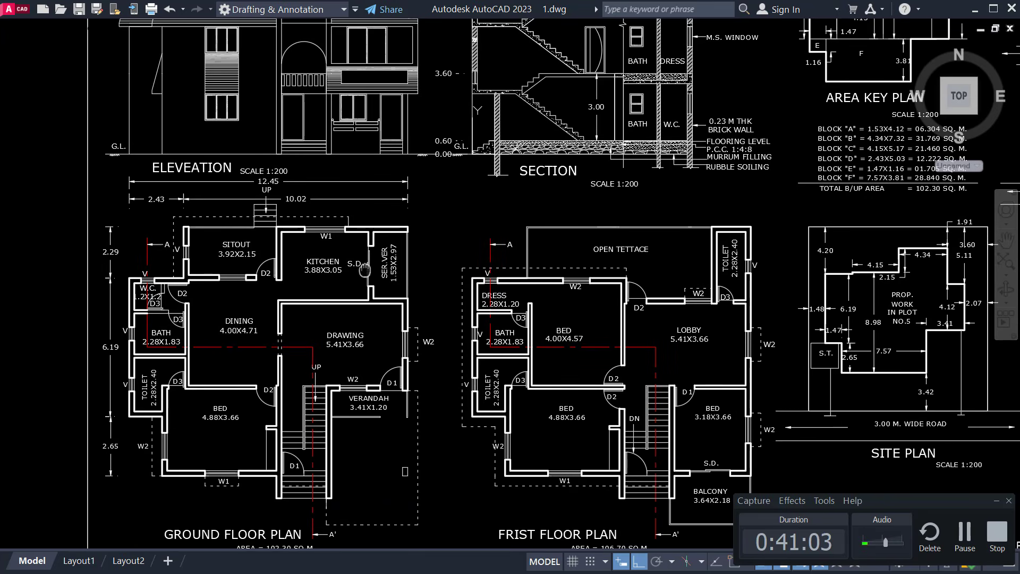
middle_click_drag(692, 25, 610, 245)
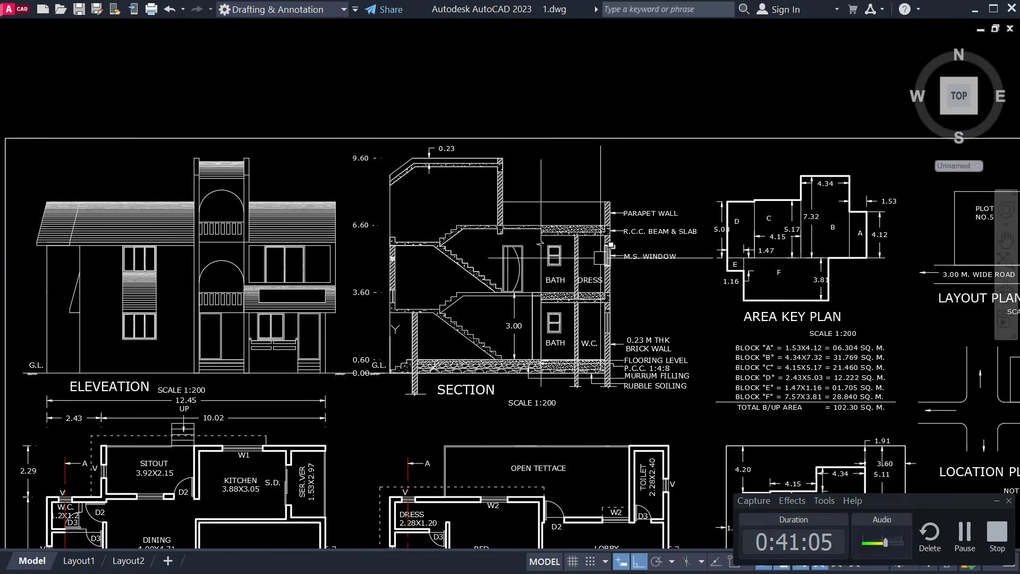
scroll(601, 258, "up", 3)
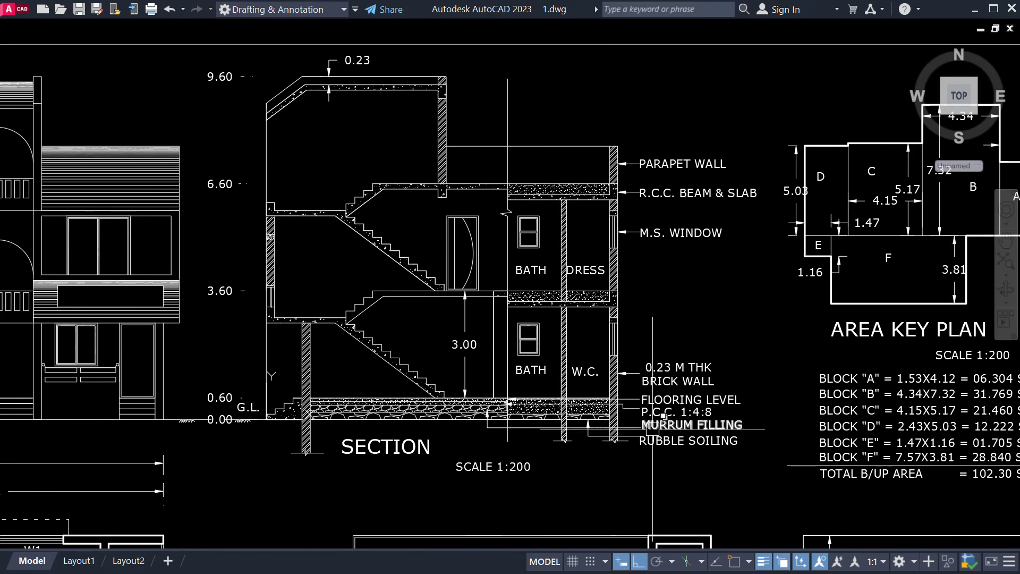
Examine the hatched wall extending below ground level in the section and the floor filling layers beside it.
scroll(340, 433, "up", 3)
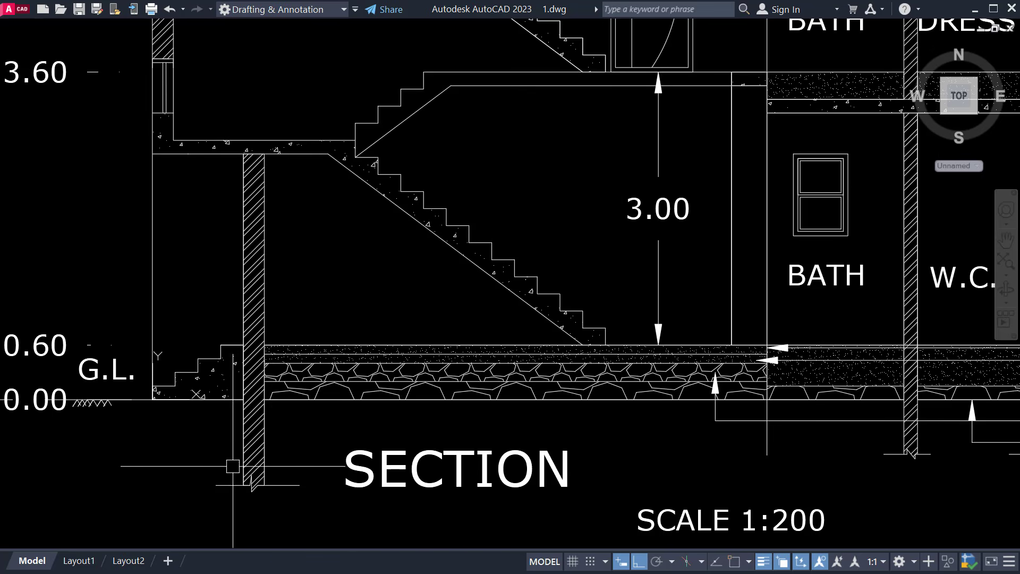
scroll(250, 457, "down", 2)
middle_click_drag(256, 467, 246, 422)
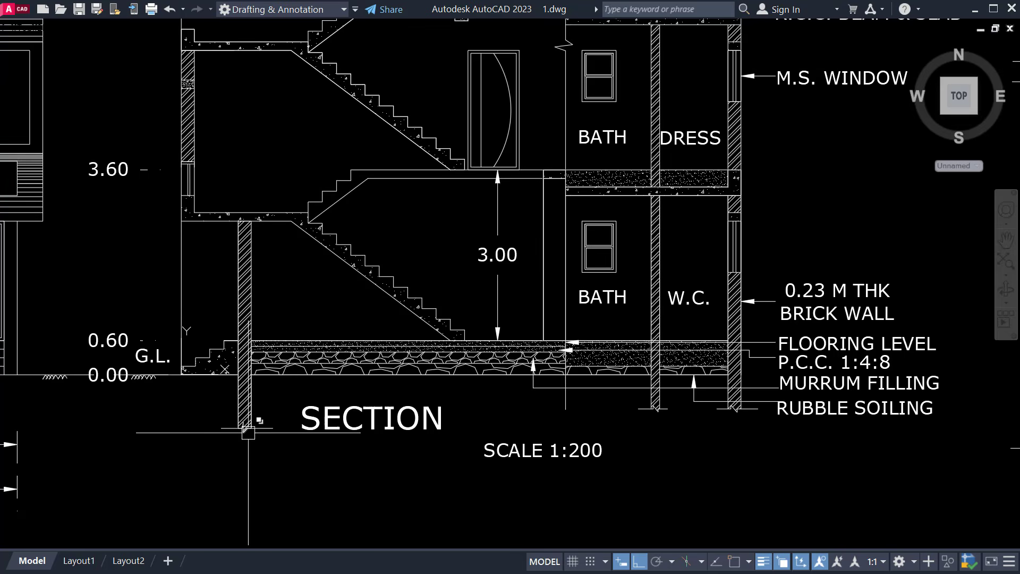
scroll(247, 425, "up", 2)
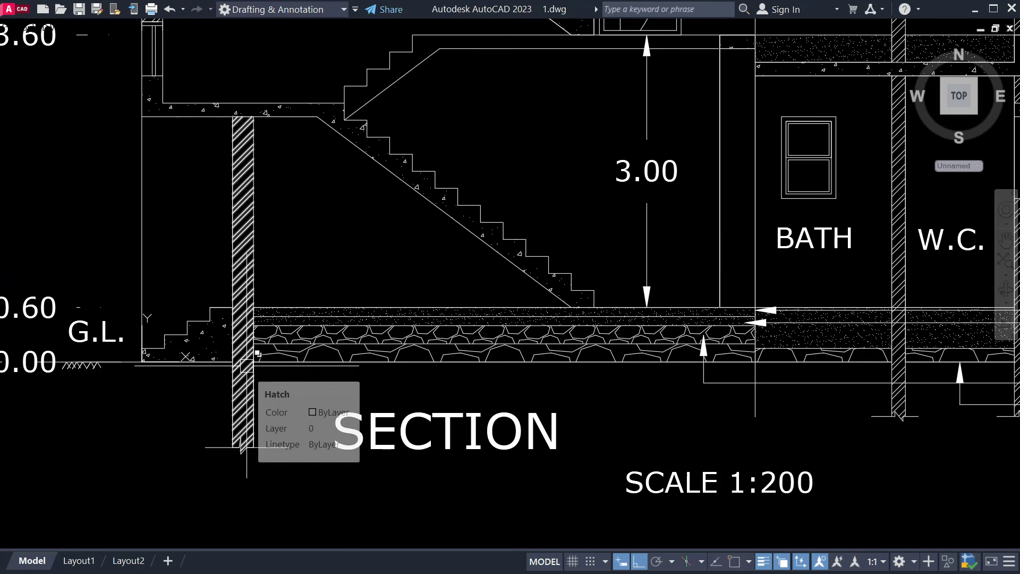
scroll(276, 369, "down", 2)
scroll(320, 370, "up", 2)
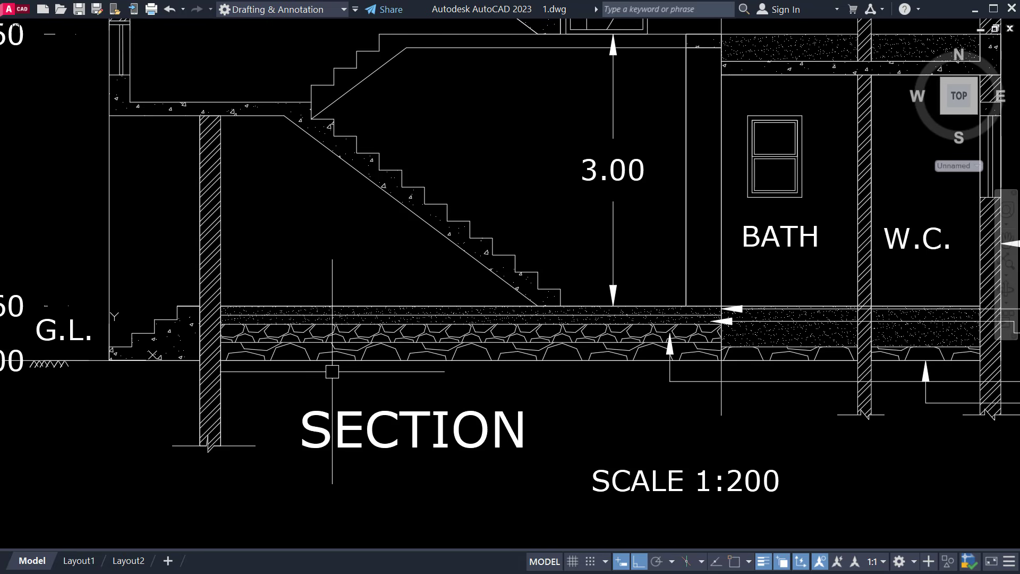
scroll(307, 345, "up", 2)
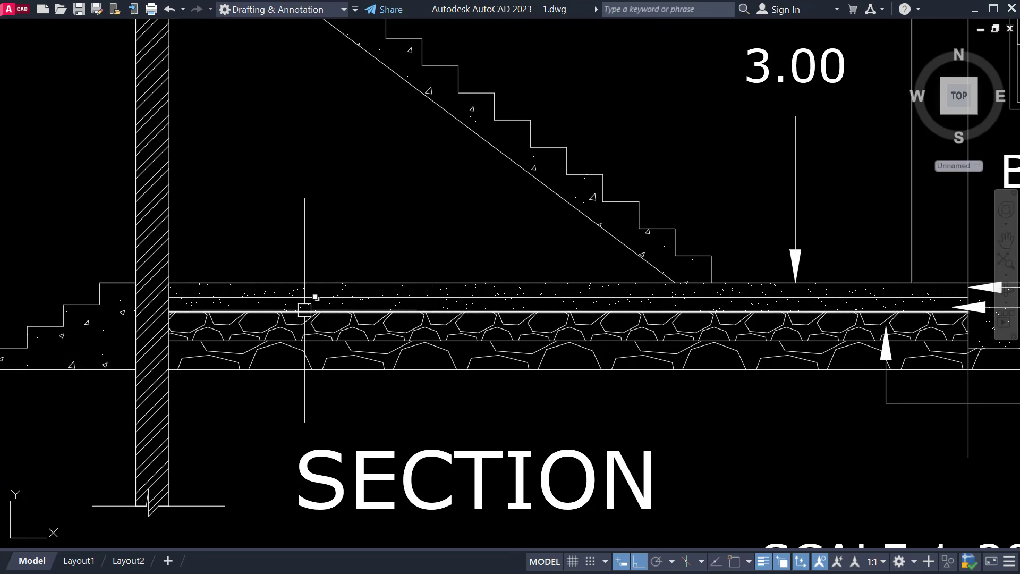
scroll(304, 292, "down", 4)
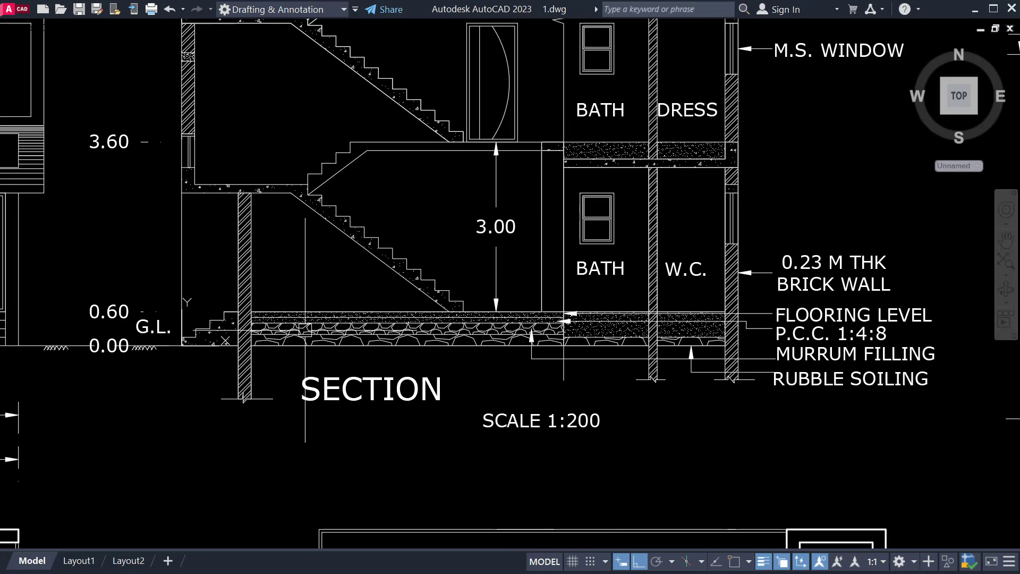
Examine the flooring, P.C.C., murrum filling and rubble soiling layers beneath the staircase, bath and W.C. in the section.
scroll(309, 304, "up", 6)
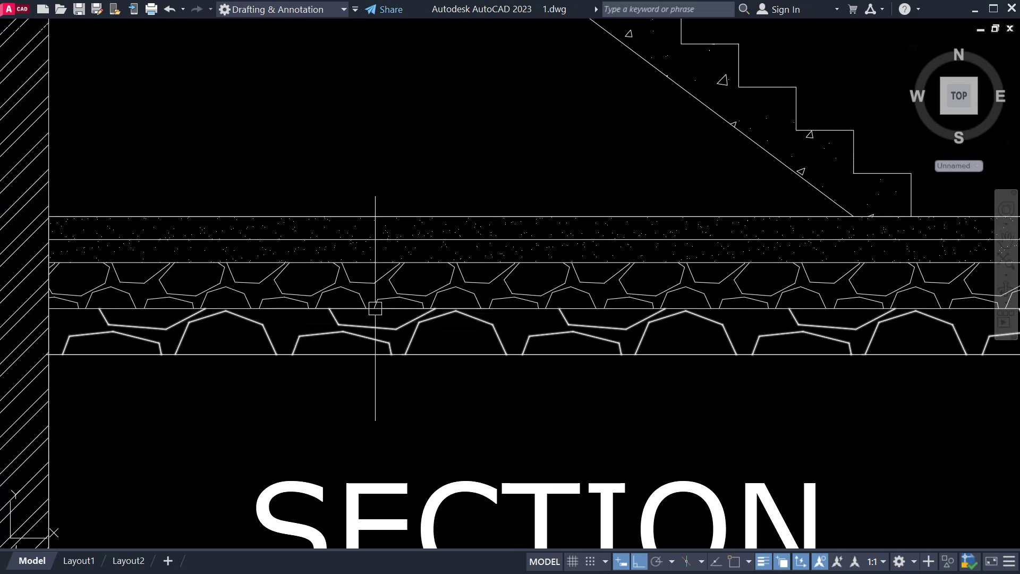
scroll(382, 249, "down", 4)
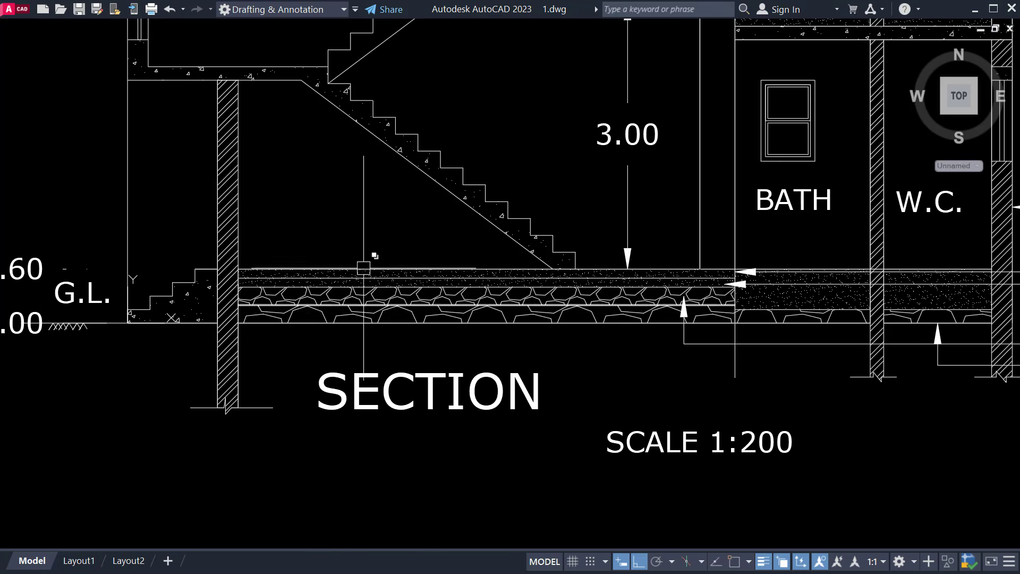
scroll(368, 264, "up", 4)
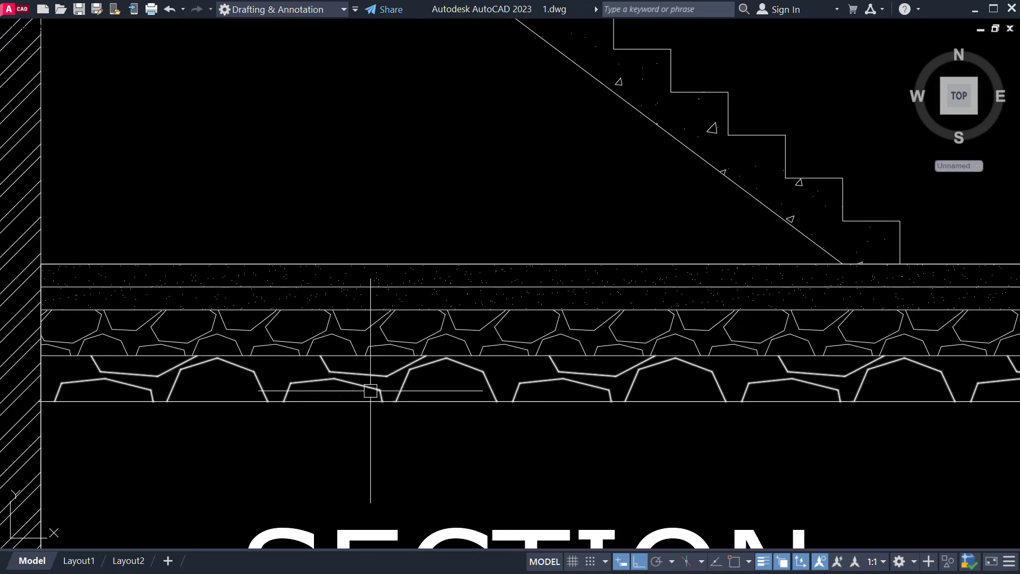
scroll(346, 293, "down", 2)
middle_click_drag(654, 290, 463, 308)
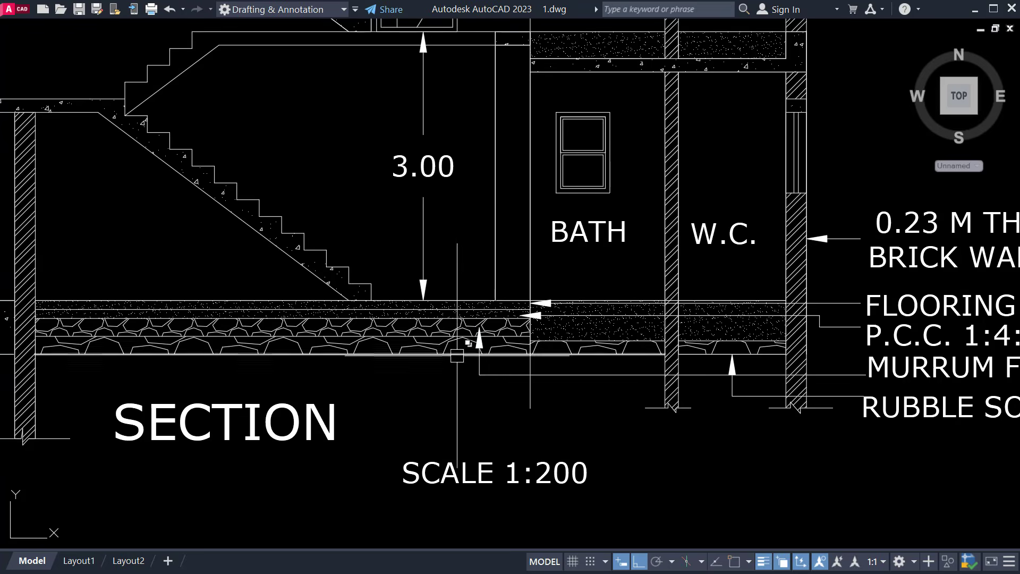
middle_click_drag(699, 332, 599, 343)
scroll(599, 342, "up", 1)
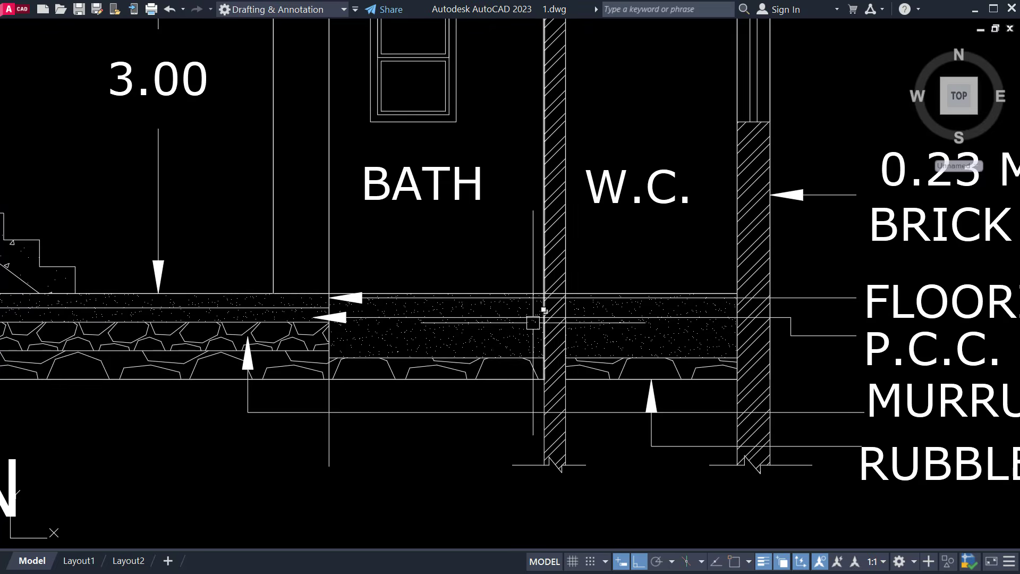
Examine the 0.23 m thick brick wall and the flooring, P.C.C., murrum filling and rubble soiling labels beside the section's ground floor.
scroll(519, 361, "down", 4)
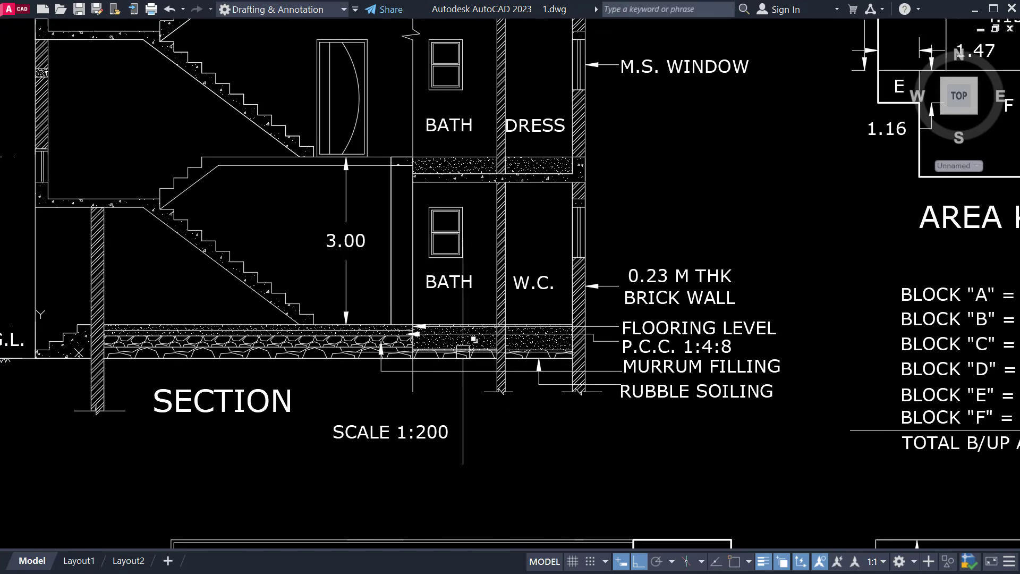
scroll(637, 367, "up", 2)
middle_click_drag(686, 362, 645, 351)
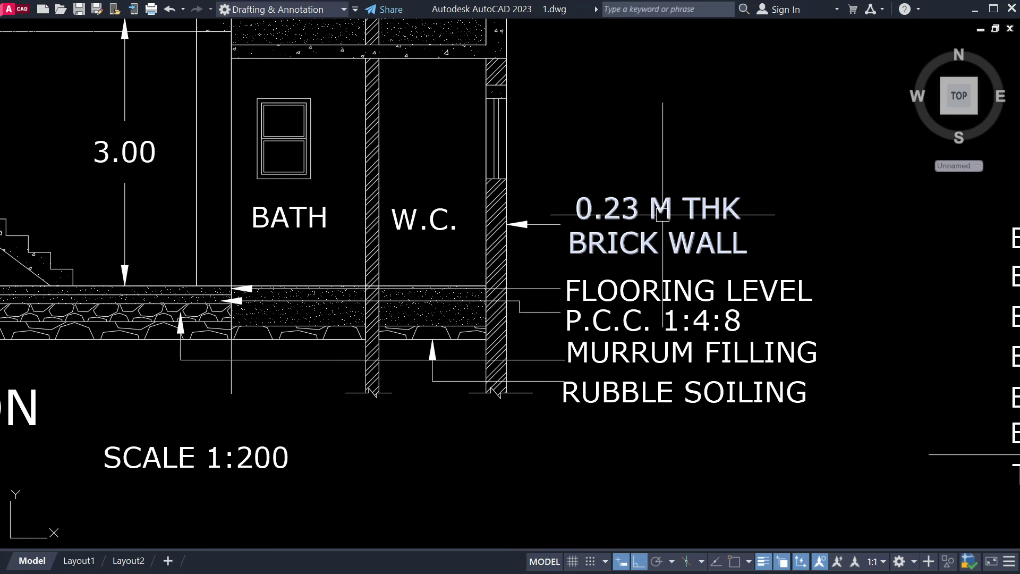
scroll(642, 244, "down", 3)
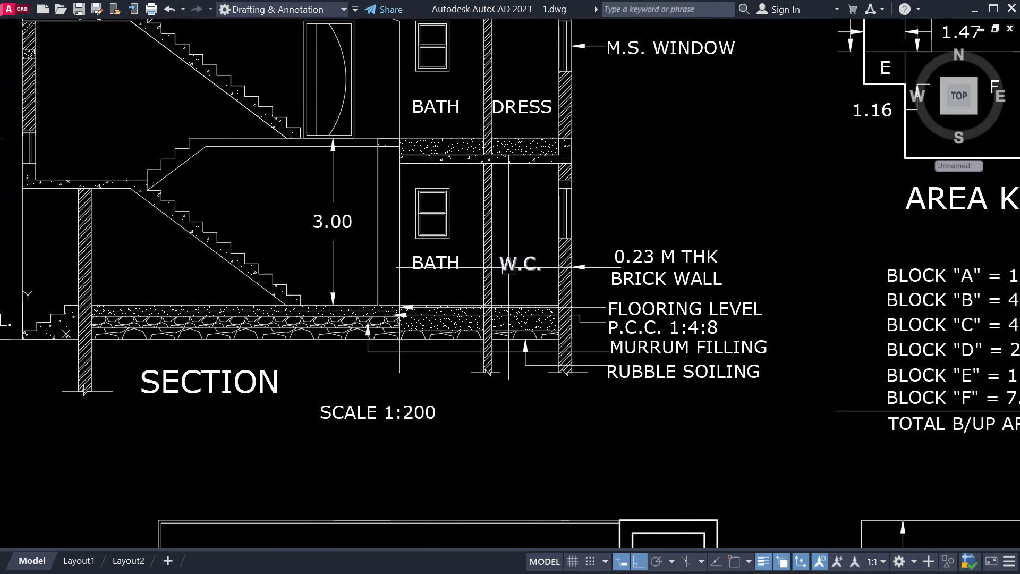
scroll(485, 288, "up", 3)
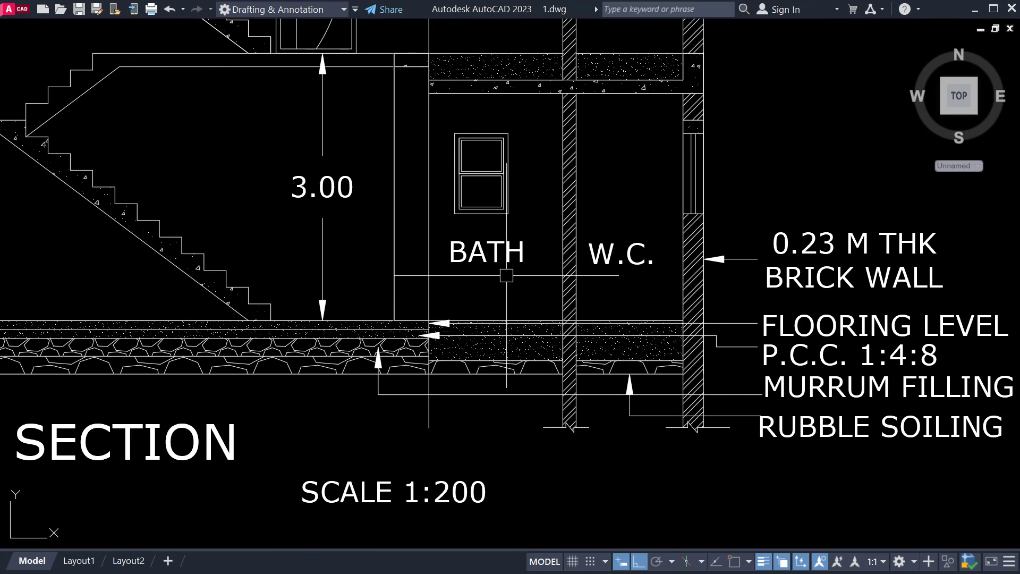
scroll(589, 268, "down", 2)
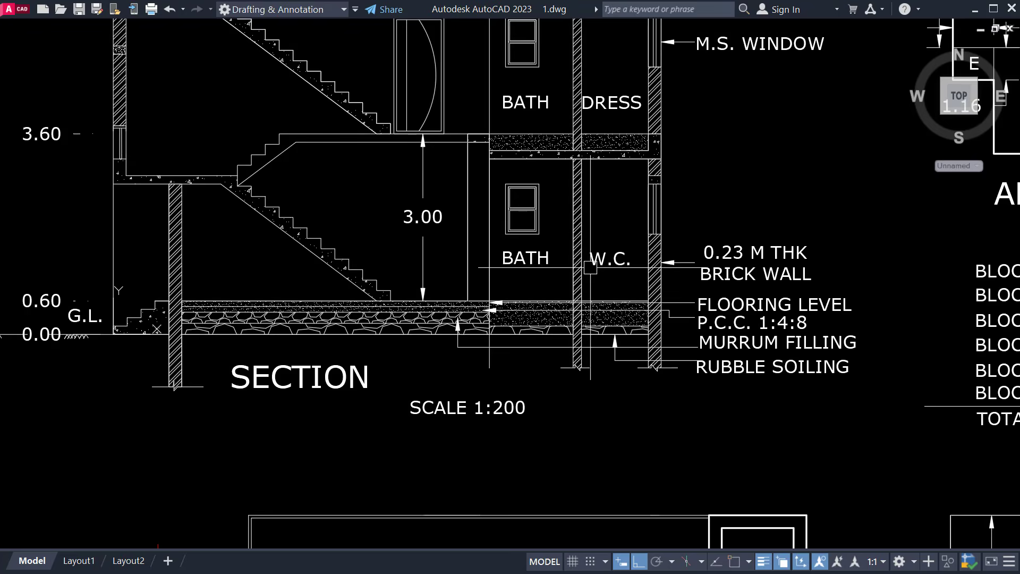
middle_click_drag(590, 268, 602, 274)
mouse_move(532, 269)
middle_mouse_down()
mouse_move(594, 291)
mouse_move(615, 285)
middle_mouse_up()
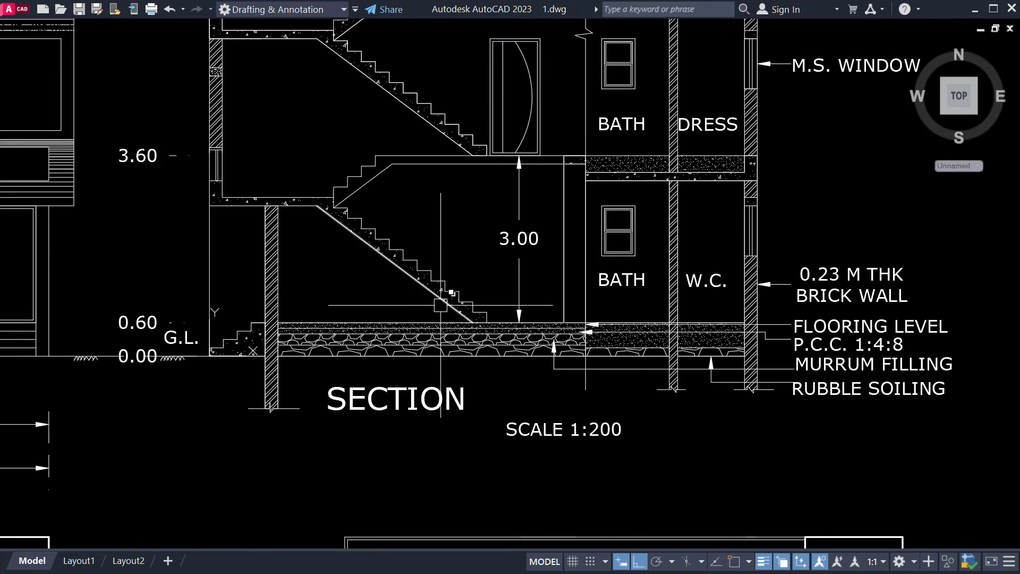
Examine the ground-storey height dimension beside the staircase, from the finished floor up to the first-floor level.
scroll(446, 265, "up", 2)
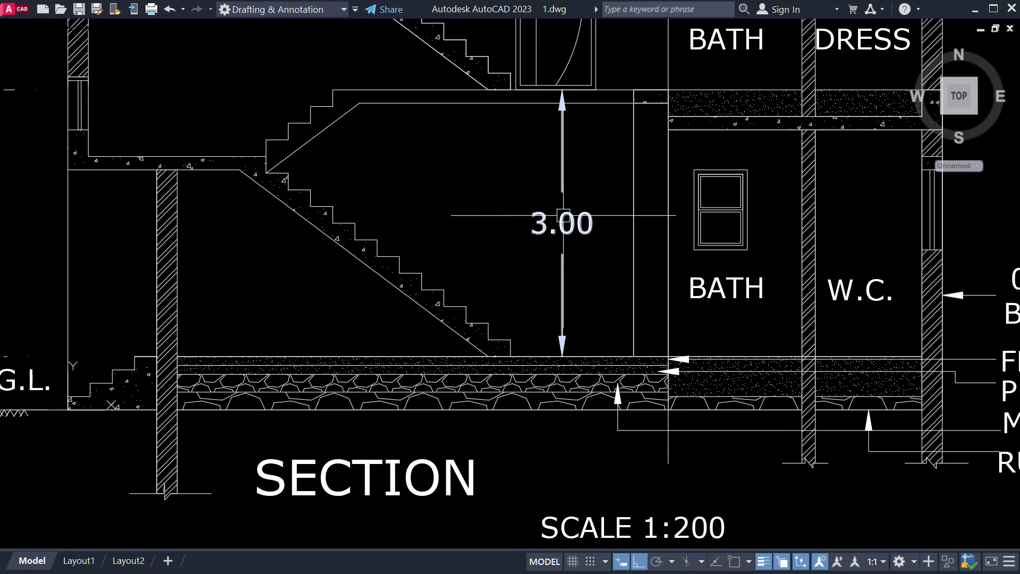
scroll(563, 354, "down", 2)
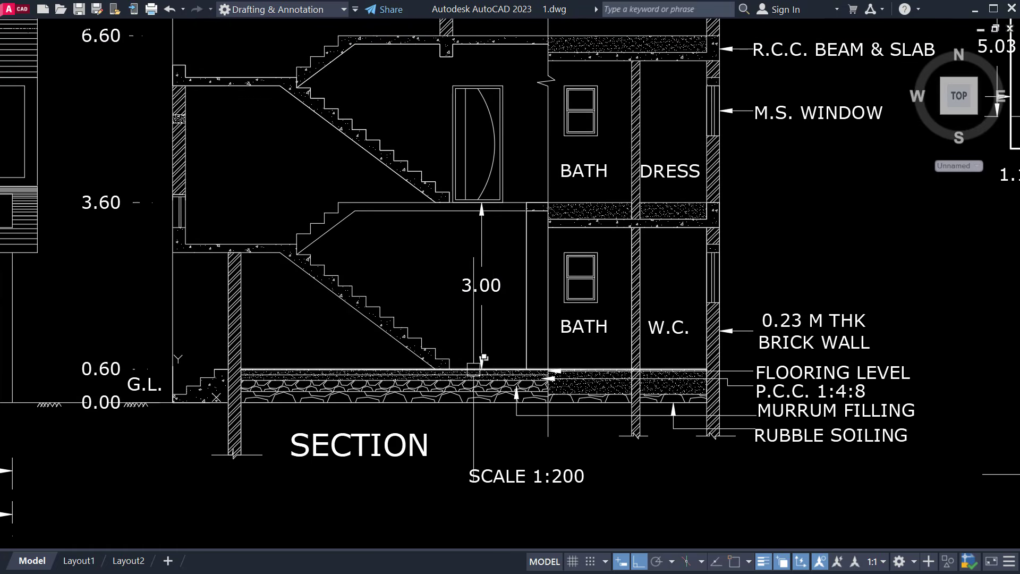
scroll(489, 221, "up", 2)
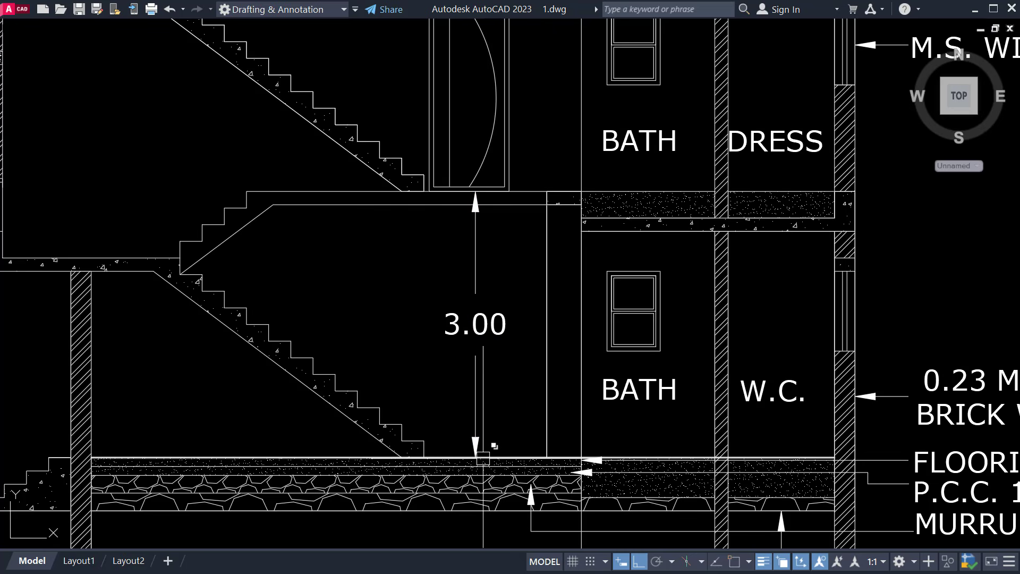
scroll(488, 176, "up", 4)
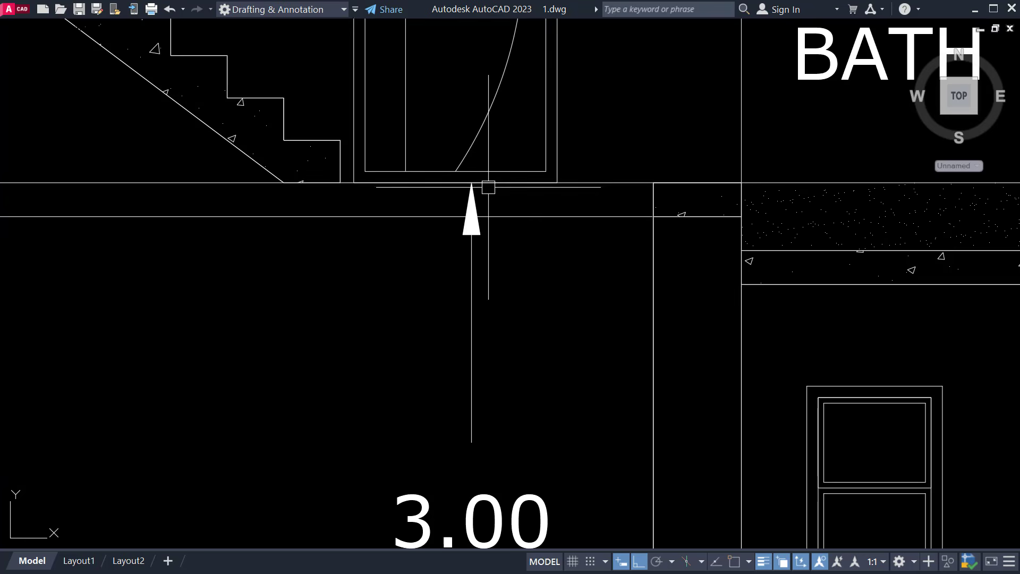
scroll(487, 183, "down", 4)
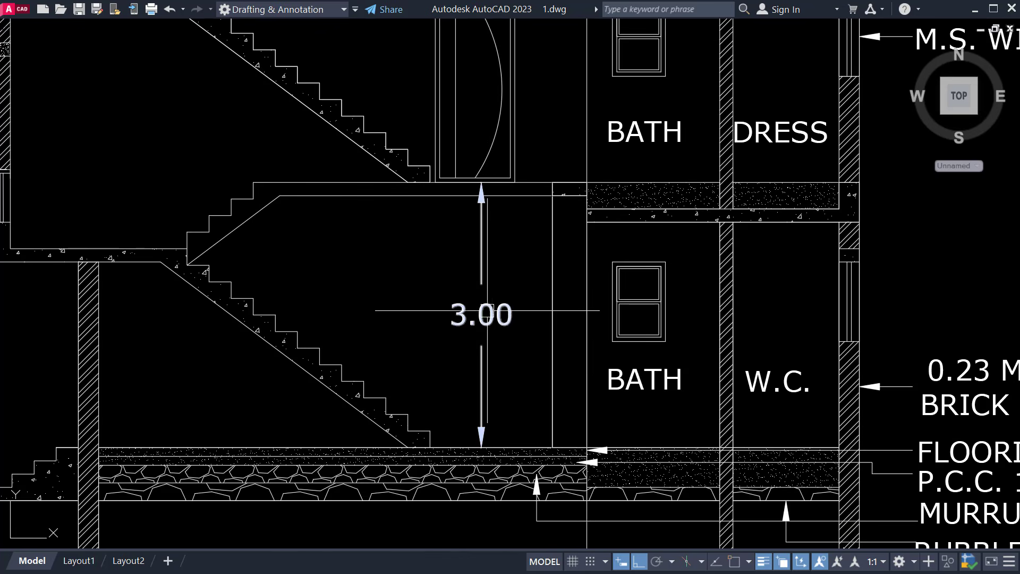
mouse_move(488, 319)
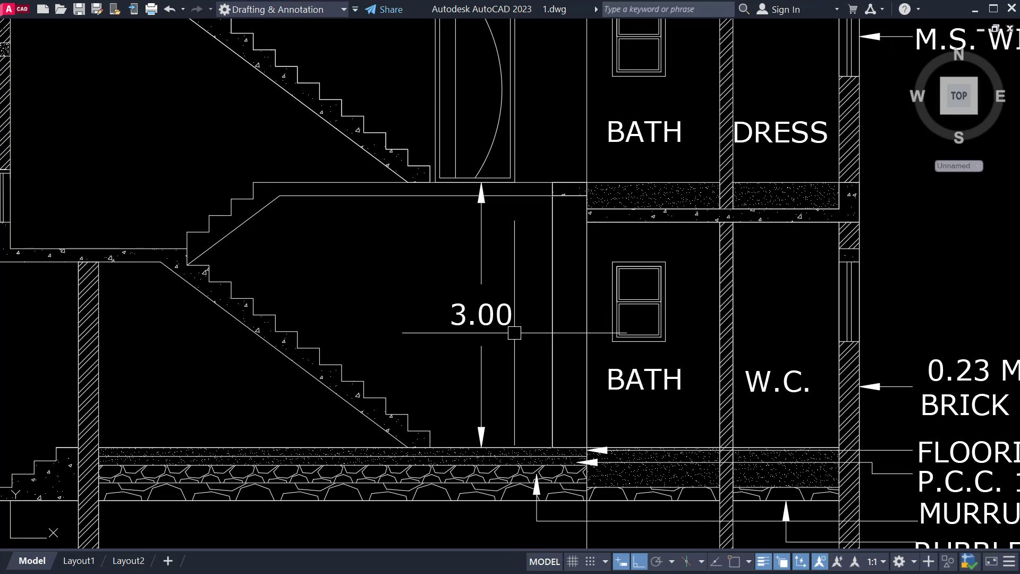
Inspect the slab lines at the upper end of the ground-storey height dimension and compare them with the whole section.
scroll(508, 189, "up", 2)
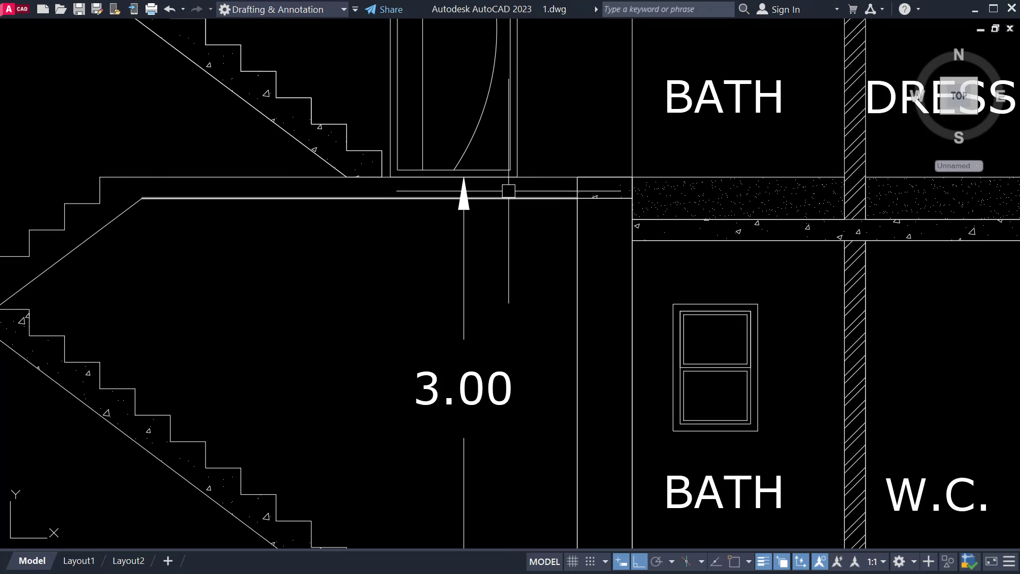
scroll(484, 196, "up", 2)
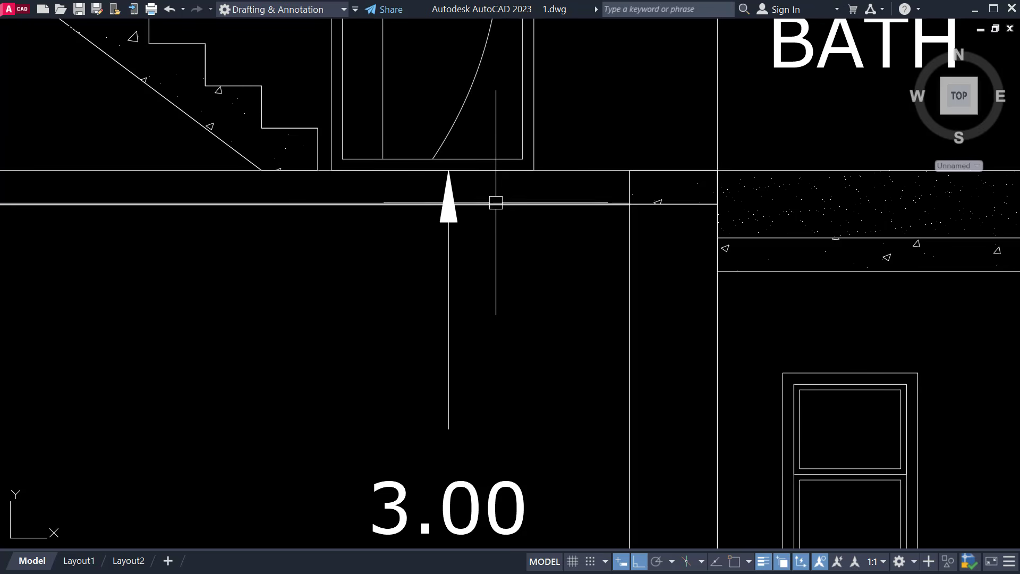
scroll(496, 203, "down", 5)
scroll(514, 410, "up", 3)
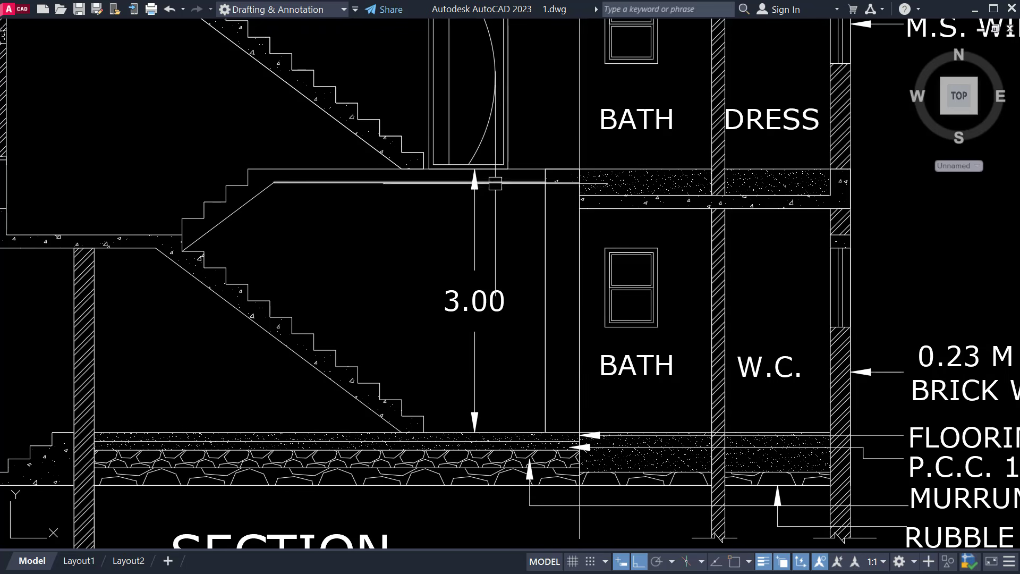
scroll(495, 183, "up", 2)
scroll(500, 304, "down", 2)
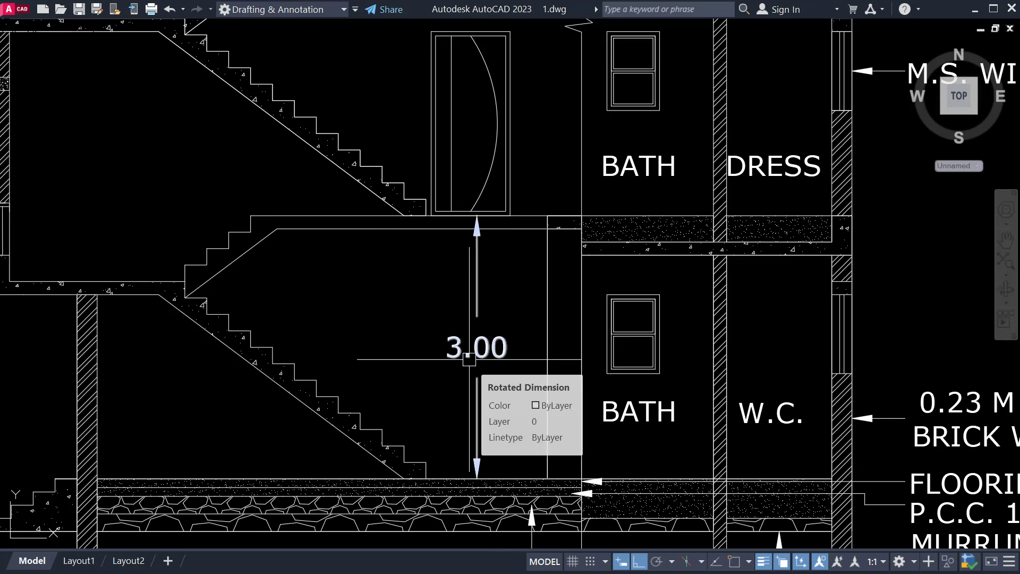
scroll(484, 321, "down", 4)
scroll(477, 361, "up", 2)
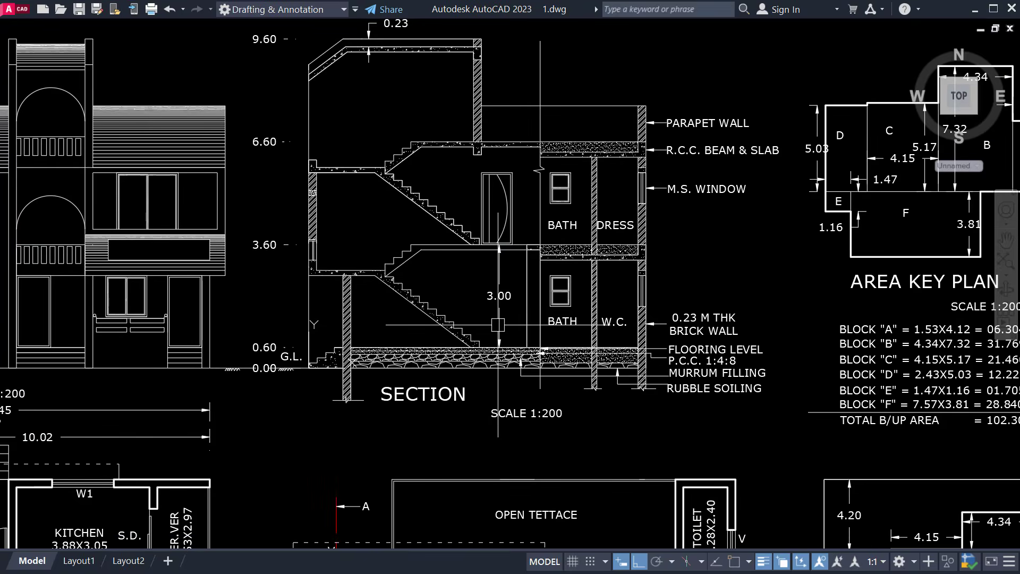
Examine the lower stair landing slab, the hatched wall beneath it and the adjoining flight, then the bath and W.C. walls.
scroll(477, 361, "up", 2)
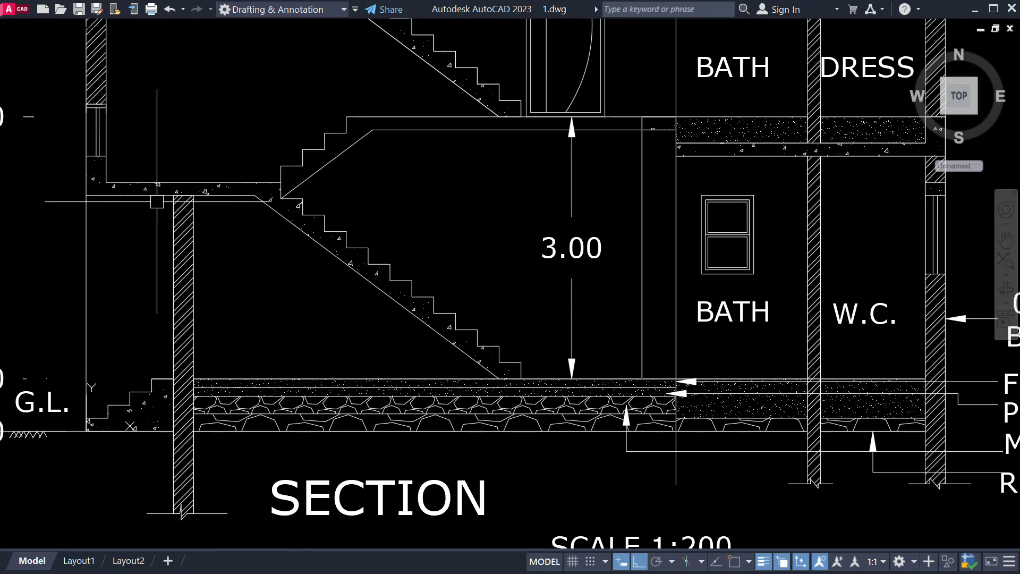
scroll(96, 181, "up", 4)
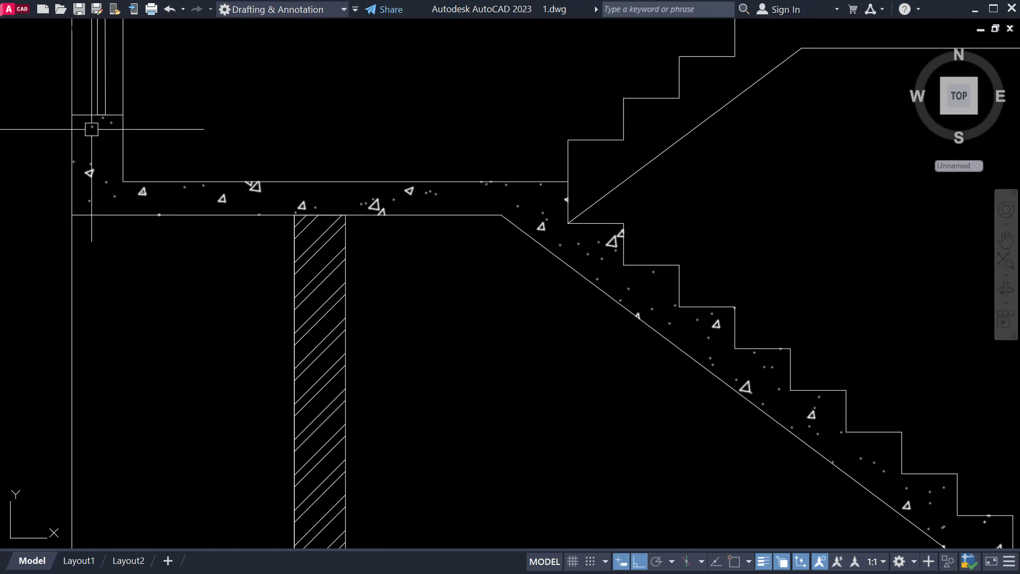
scroll(690, 328, "down", 3)
mouse_move(673, 326)
middle_mouse_down()
mouse_move(567, 317)
mouse_move(407, 325)
middle_mouse_up()
middle_click_drag(579, 324, 294, 276)
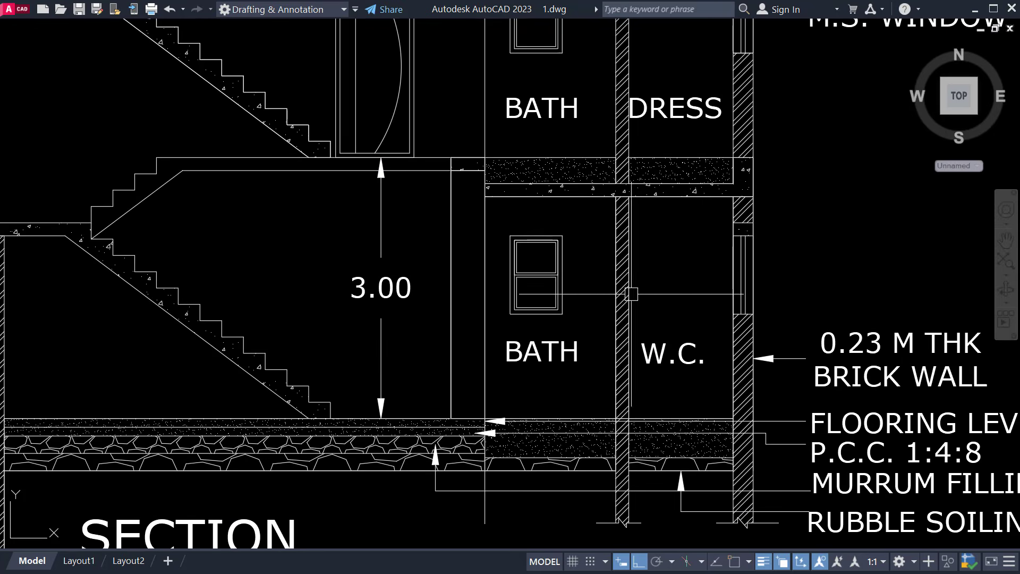
scroll(633, 372, "down", 5)
scroll(399, 276, "up", 5)
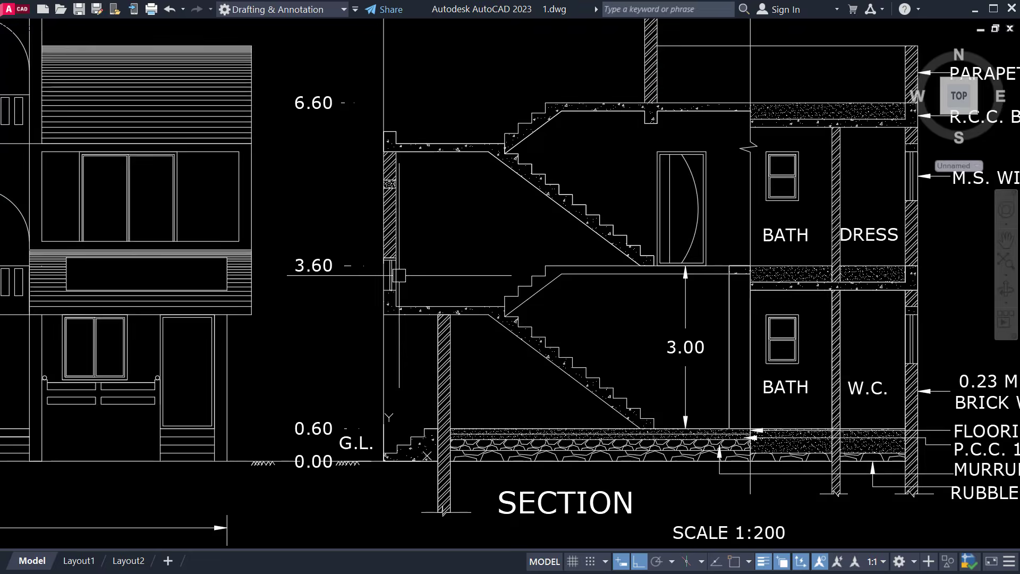
Inspect the concrete band within the hatched outer wall between the two stair landings in the section.
middle_click_drag(385, 209, 382, 282)
scroll(381, 268, "up", 2)
middle_click_drag(376, 242, 380, 267)
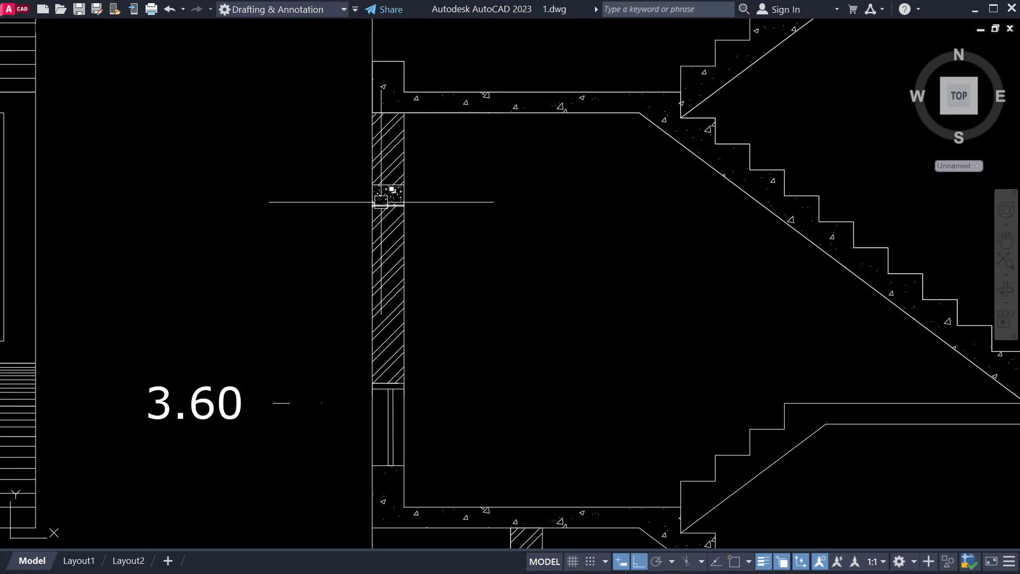
scroll(381, 191, "up", 4)
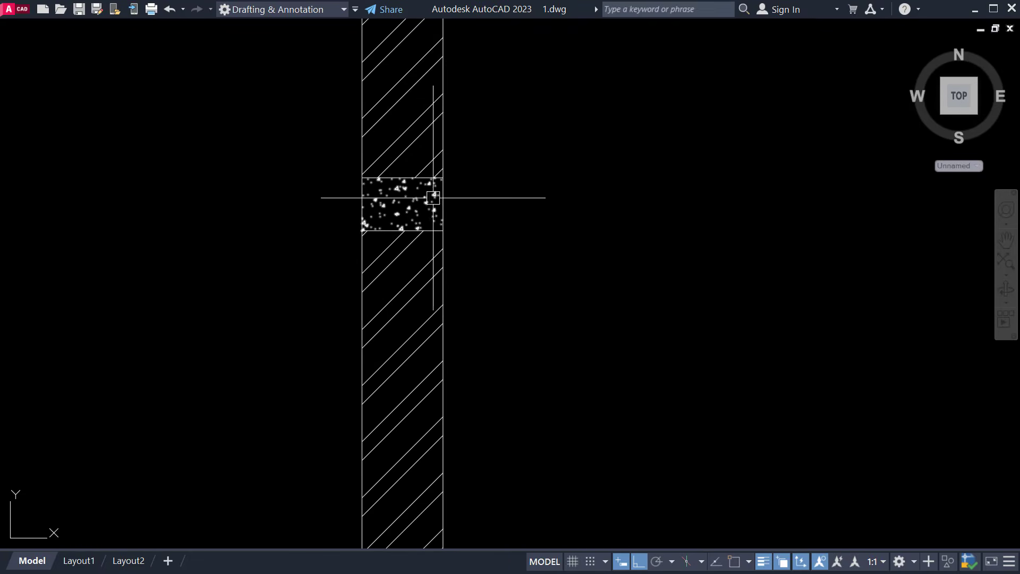
scroll(405, 201, "down", 6)
middle_click_drag(462, 201, 453, 253)
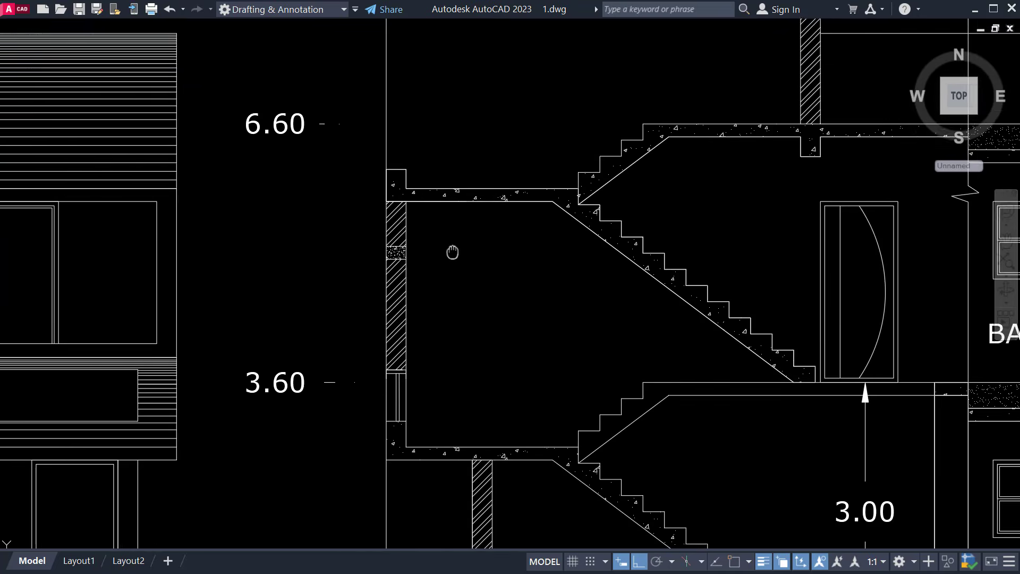
Examine the M.S. window, R.C.C. beam and slab, and parapet wall labels beside the upper-floor bath and dress rooms.
scroll(453, 253, "down", 2)
middle_click_drag(643, 264, 307, 222)
scroll(572, 171, "up", 4)
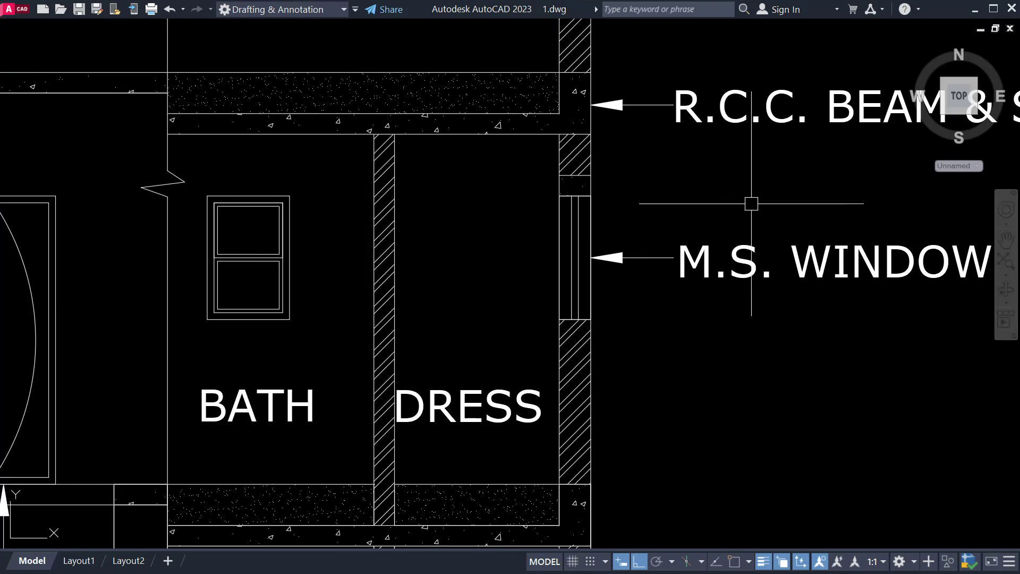
scroll(687, 216, "down", 5)
scroll(675, 203, "up", 4)
middle_click_drag(675, 203, 612, 234)
scroll(727, 255, "down", 4)
middle_click_drag(726, 246, 592, 252)
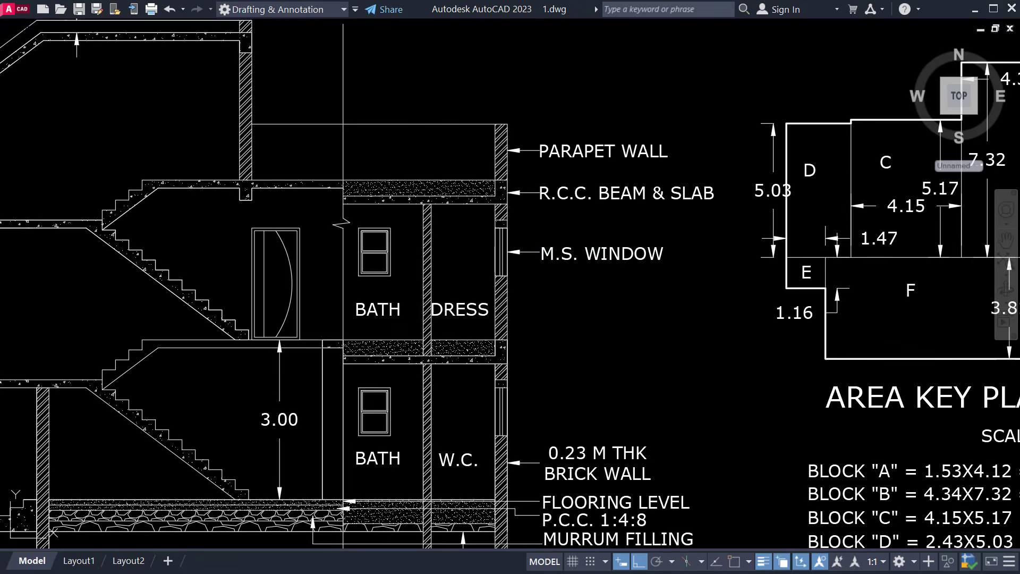
scroll(584, 271, "up", 4)
middle_click_drag(678, 296, 661, 373)
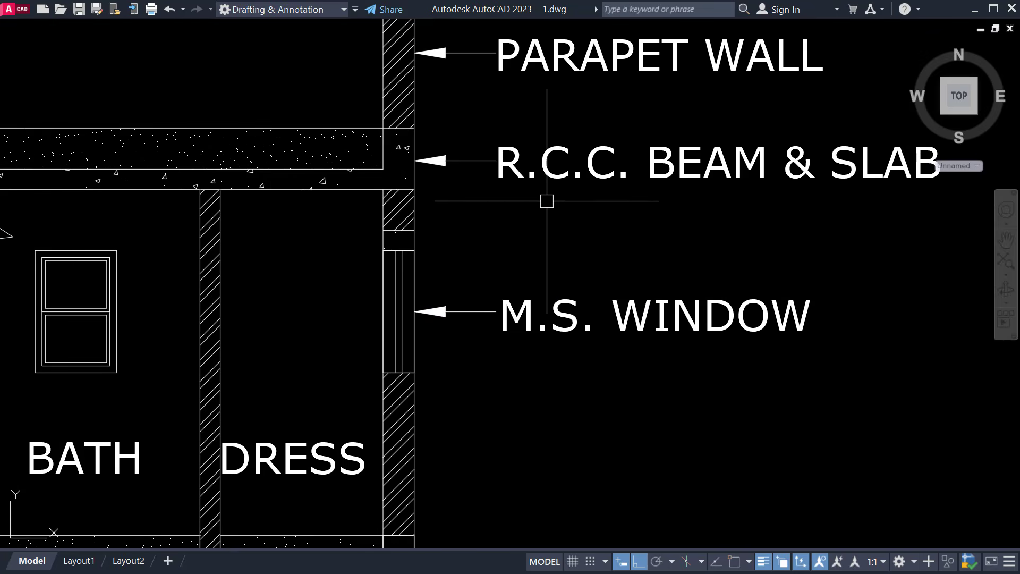
scroll(737, 187, "down", 2)
middle_click_drag(739, 187, 683, 197)
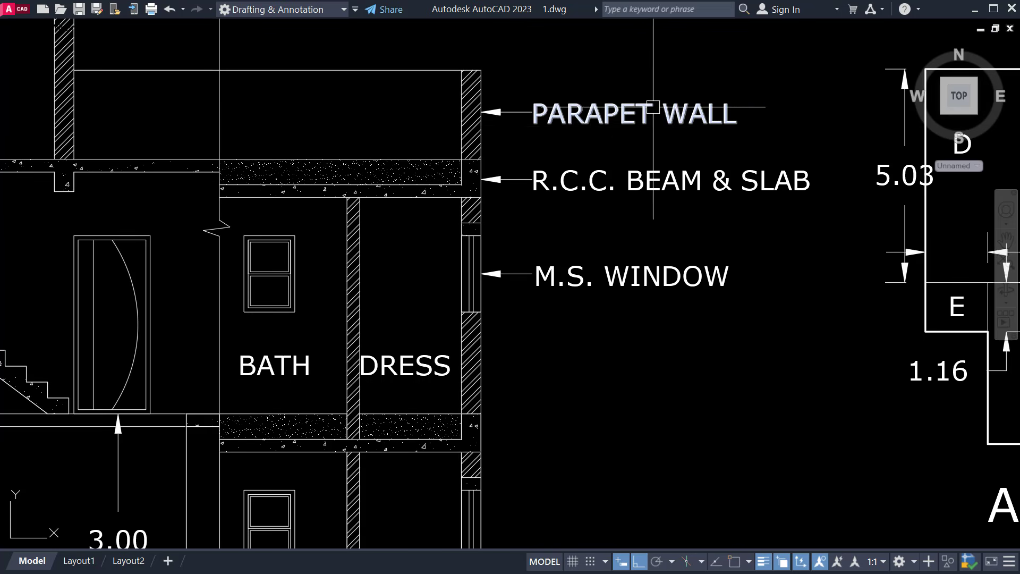
Examine the section's level marks from ground level up through the plinth, floor and roof levels beside the staircase.
scroll(487, 85, "down", 4)
middle_click_drag(493, 92, 534, 101)
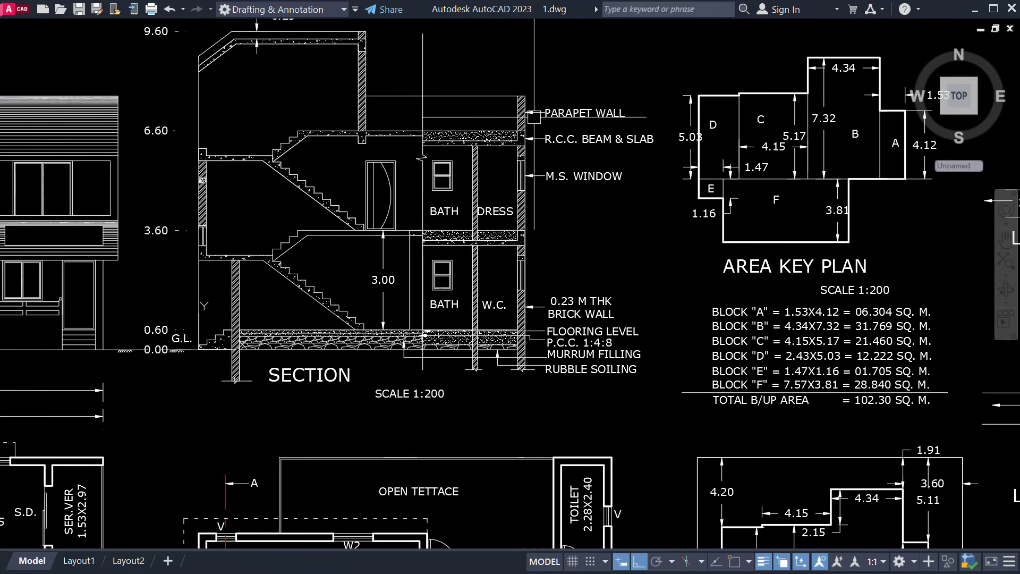
middle_click_drag(276, 249, 600, 269)
scroll(545, 330, "up", 4)
scroll(545, 356, "down", 2)
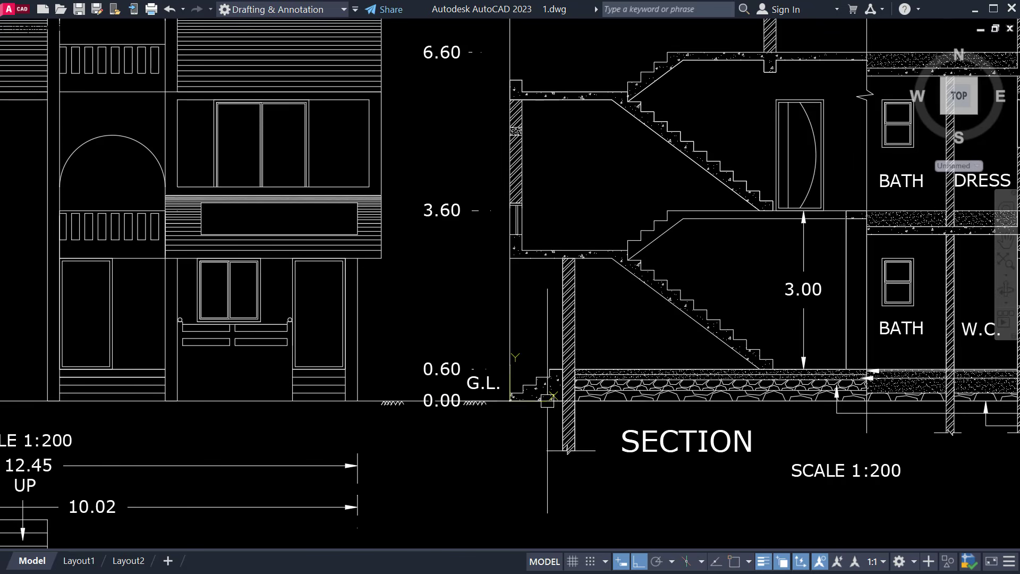
scroll(444, 402, "up", 2)
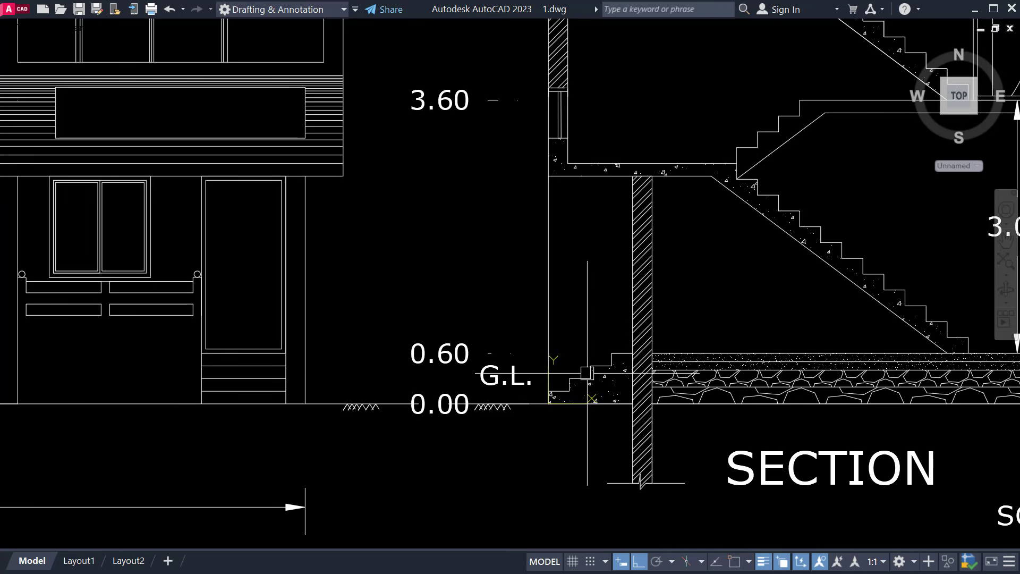
middle_click_drag(492, 342, 479, 379)
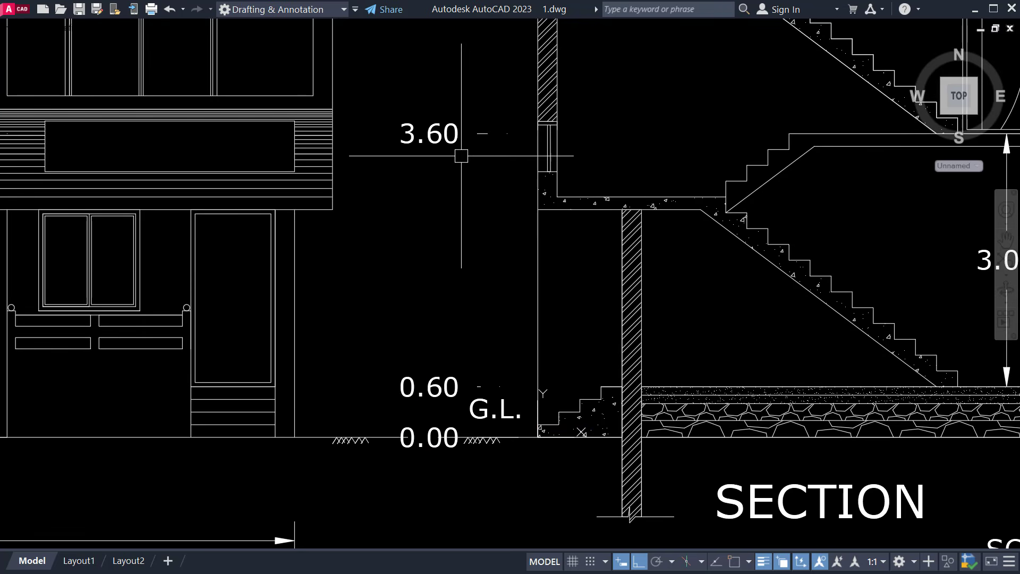
scroll(433, 265, "down", 2)
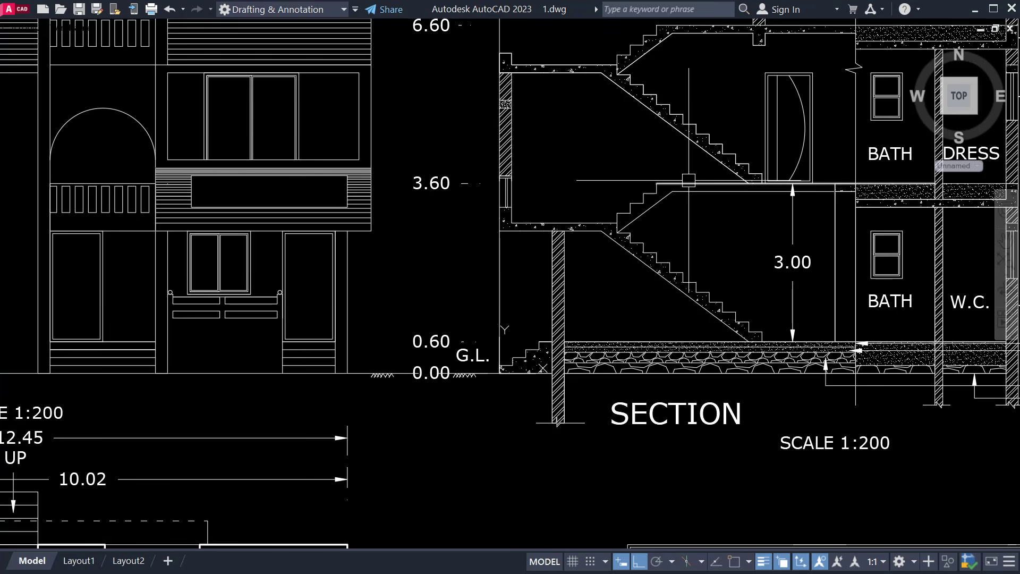
middle_click_drag(463, 173, 438, 321)
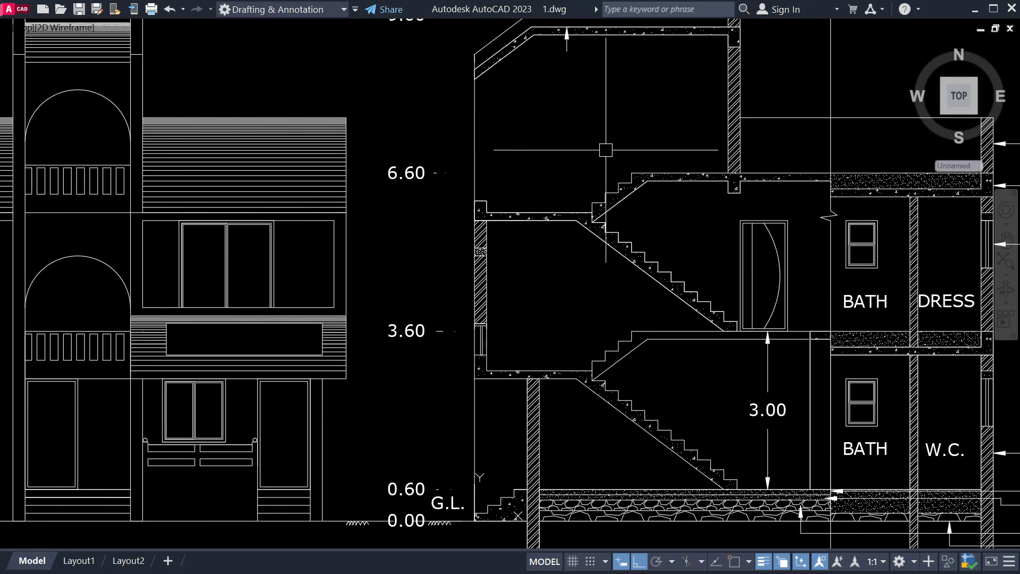
middle_click_drag(605, 150, 561, 270)
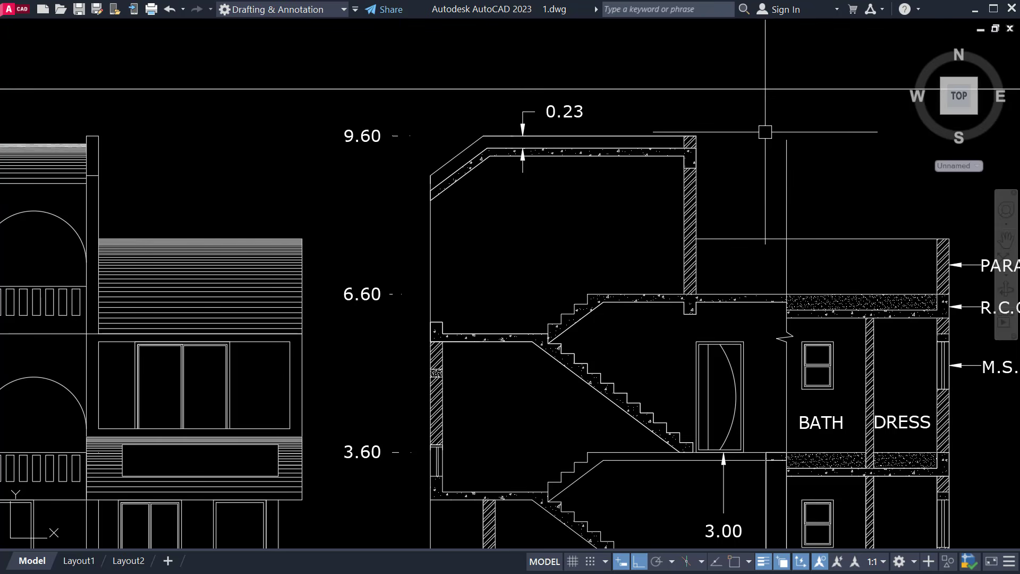
Switch to SECTION 4.dwg and survey its front elevation, section AT-AA, floor plans and area statements.
scroll(779, 154, "down", 4)
scroll(665, 213, "up", 2)
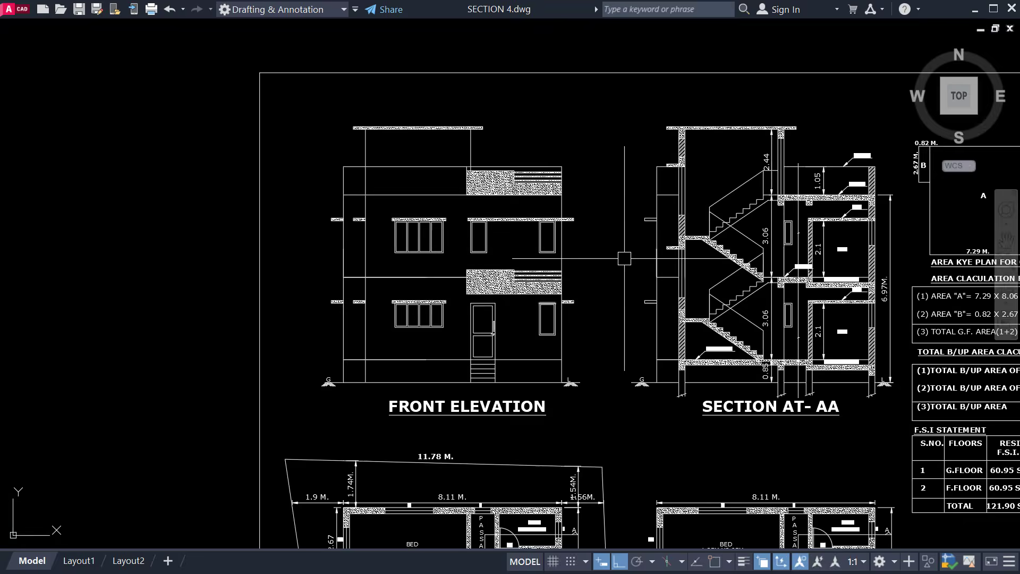
scroll(485, 203, "down", 3)
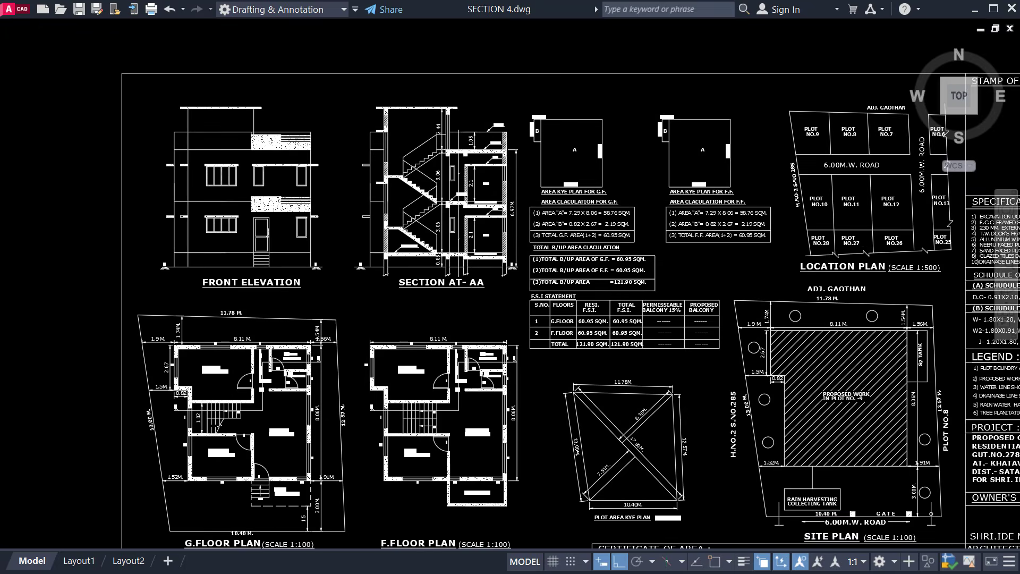
scroll(485, 204, "up", 6)
scroll(485, 204, "down", 5)
scroll(485, 203, "up", 4)
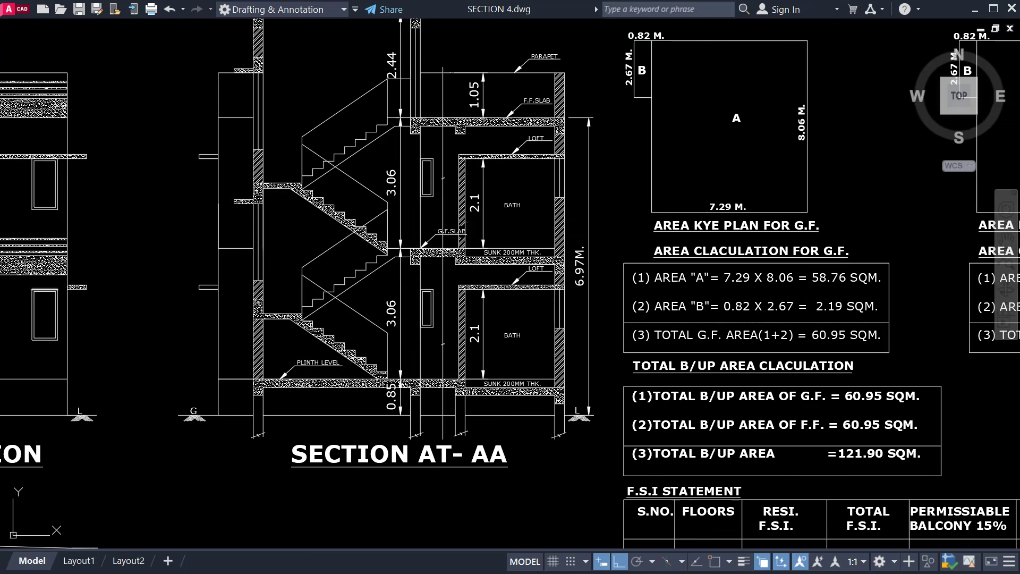
scroll(485, 204, "down", 2)
scroll(372, 290, "up", 5)
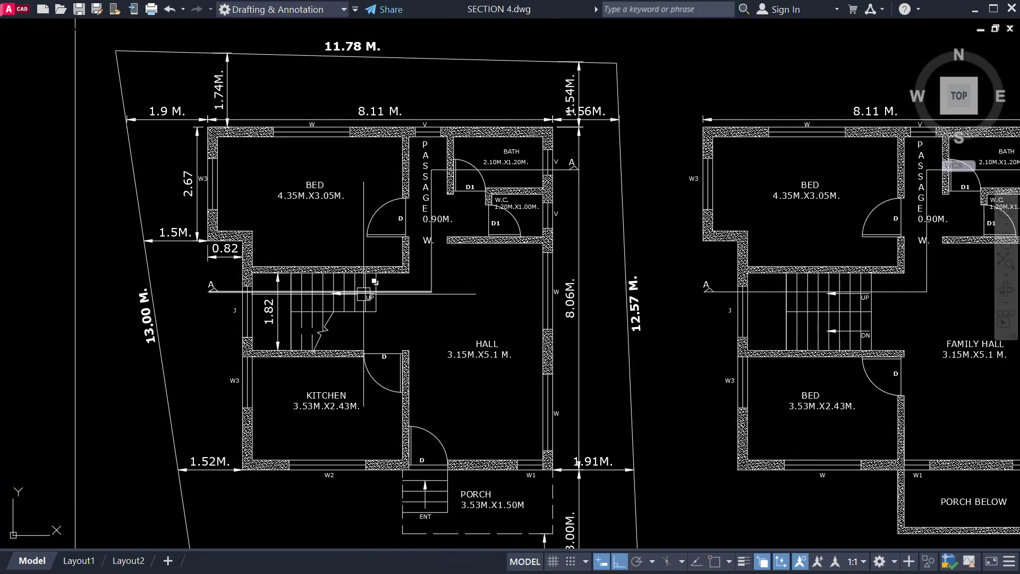
Trace section line A-A through the staircase, passage and bath on the ground floor plan.
middle_click_drag(377, 282, 371, 307)
scroll(444, 249, "up", 2)
middle_click_drag(444, 247, 516, 280)
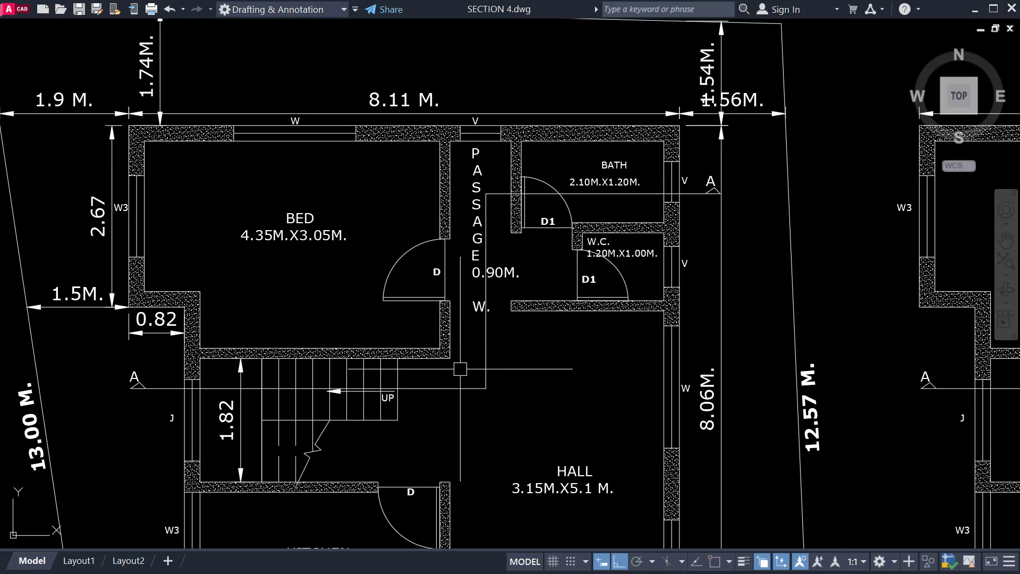
scroll(422, 294, "down", 4)
middle_click_drag(422, 294, 418, 256)
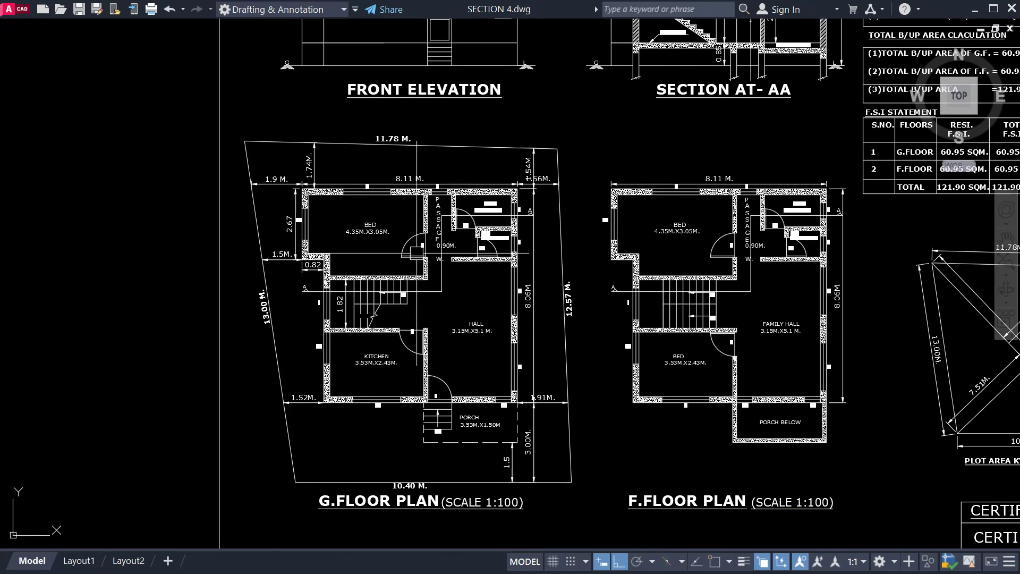
Examine the plinth level label, plinth slab and plinth height dimension at the base of section AT-AA.
middle_click_drag(490, 197, 394, 442)
scroll(892, 73, "up", 2)
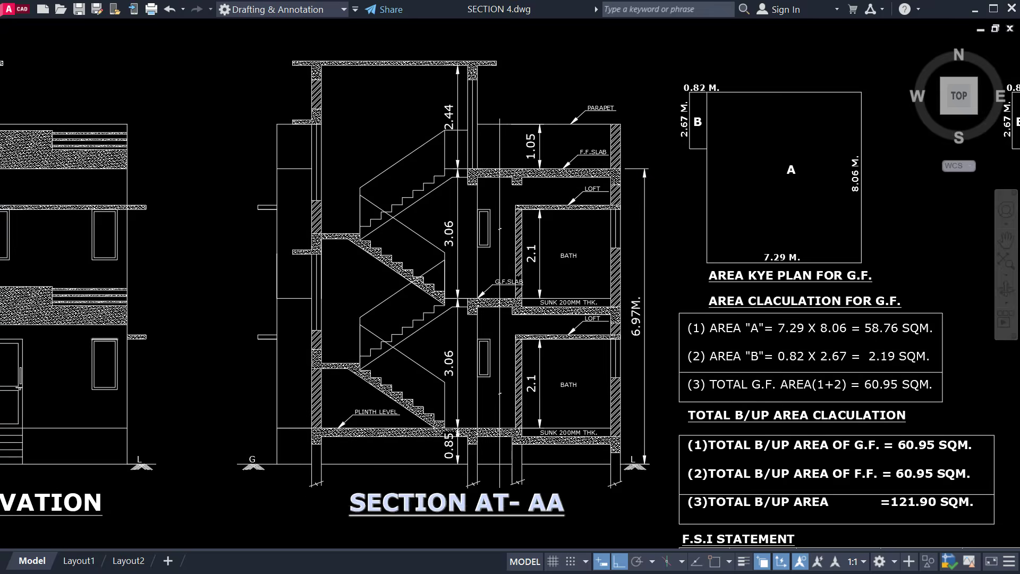
scroll(423, 478, "up", 2)
middle_click_drag(575, 412, 661, 410)
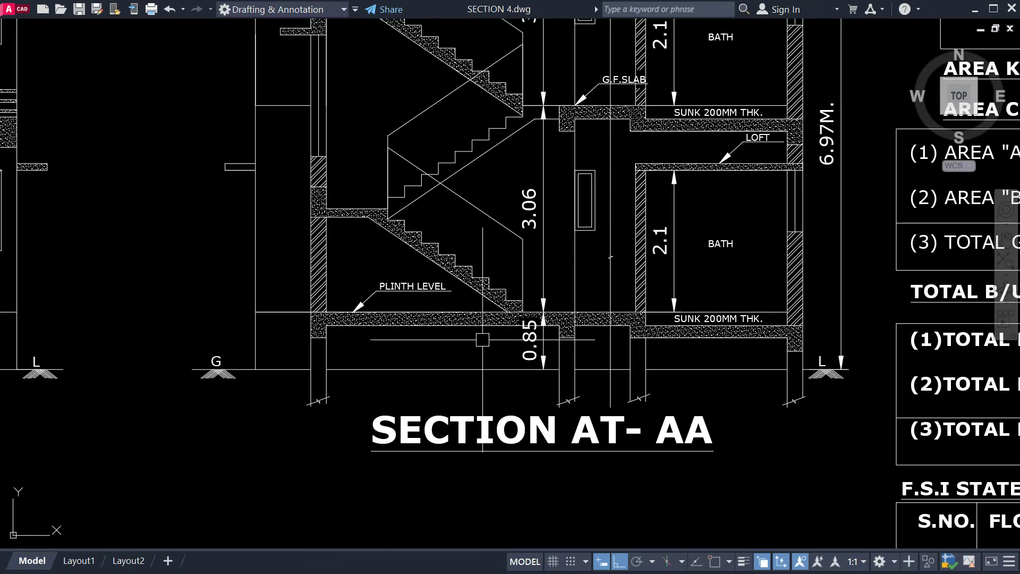
scroll(478, 341, "up", 2)
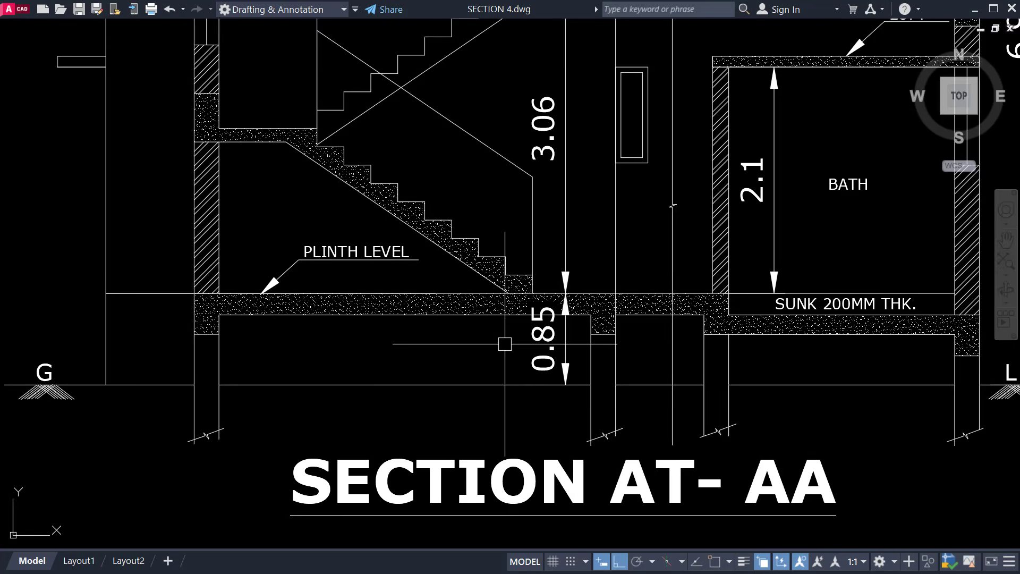
middle_click_drag(496, 342, 469, 309)
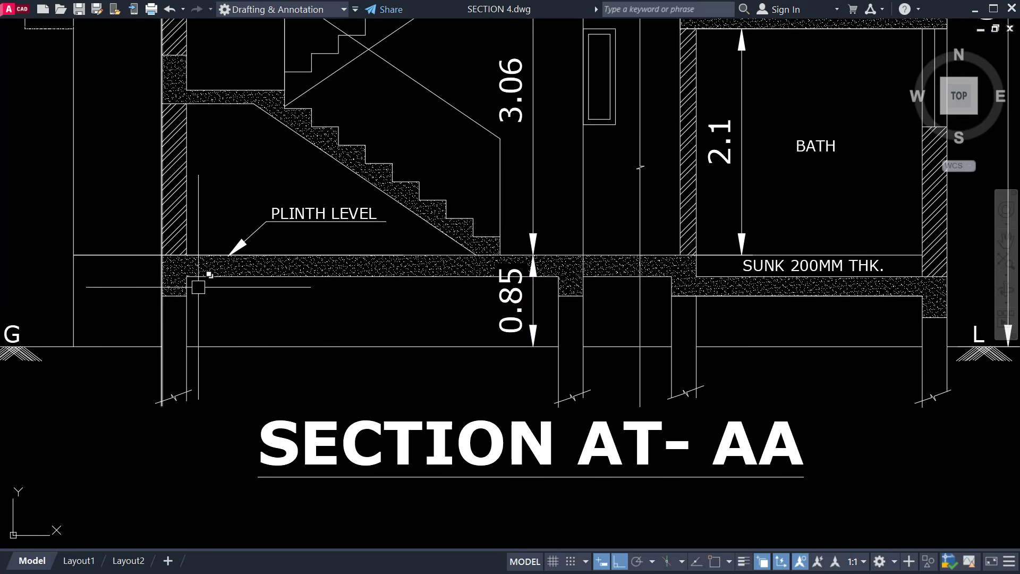
scroll(512, 286, "down", 2)
scroll(489, 306, "up", 2)
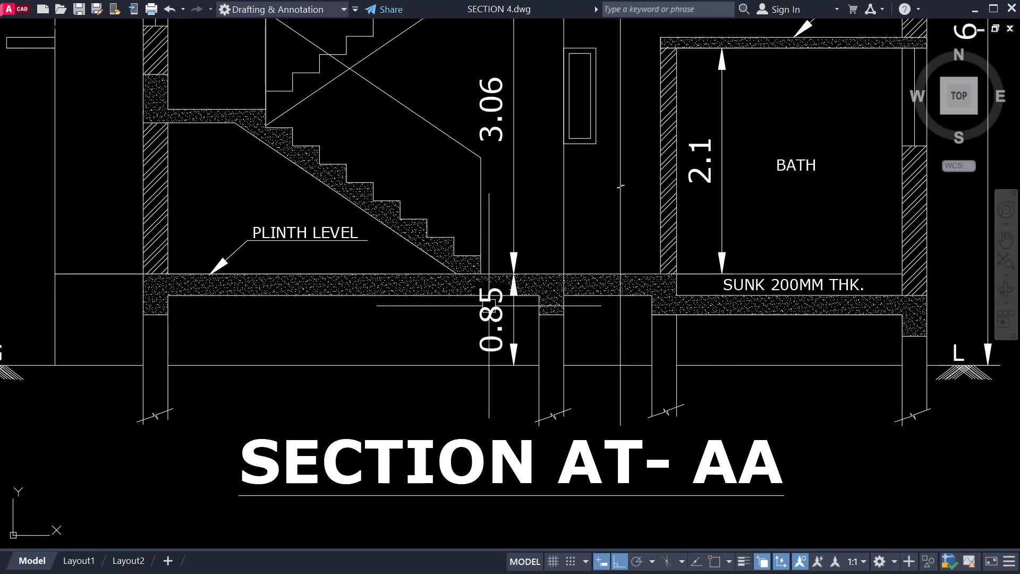
Inspect the ground line and the break symbols on the foundation walls below the plinth in section AT-AA.
scroll(413, 333, "down", 2)
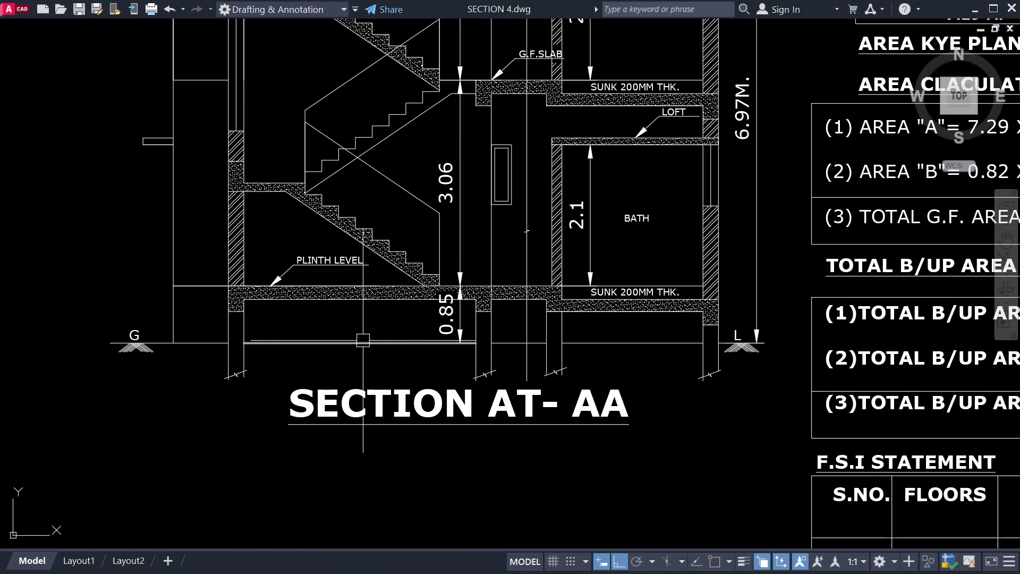
scroll(481, 357, "up", 4)
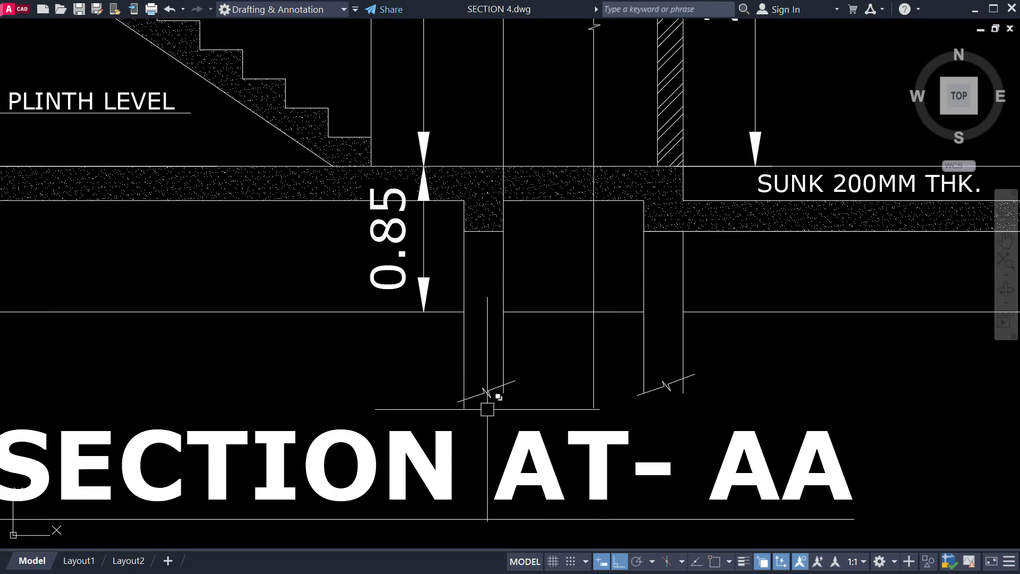
scroll(644, 402, "down", 2)
scroll(639, 313, "up", 2)
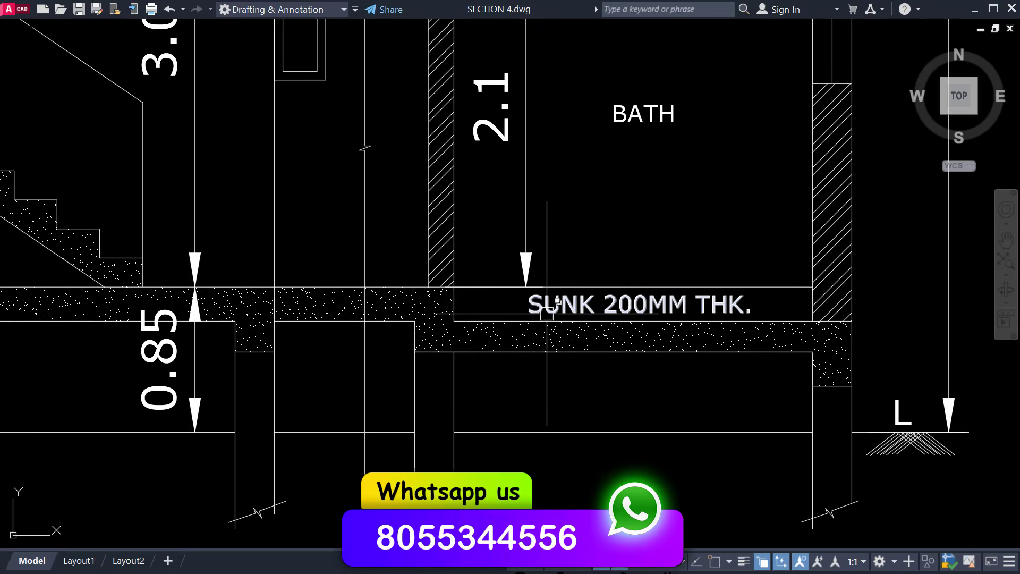
Examine the SUNK 200MM THK. label and the lowered slab beneath the ground-floor bath.
scroll(640, 314, "up", 2)
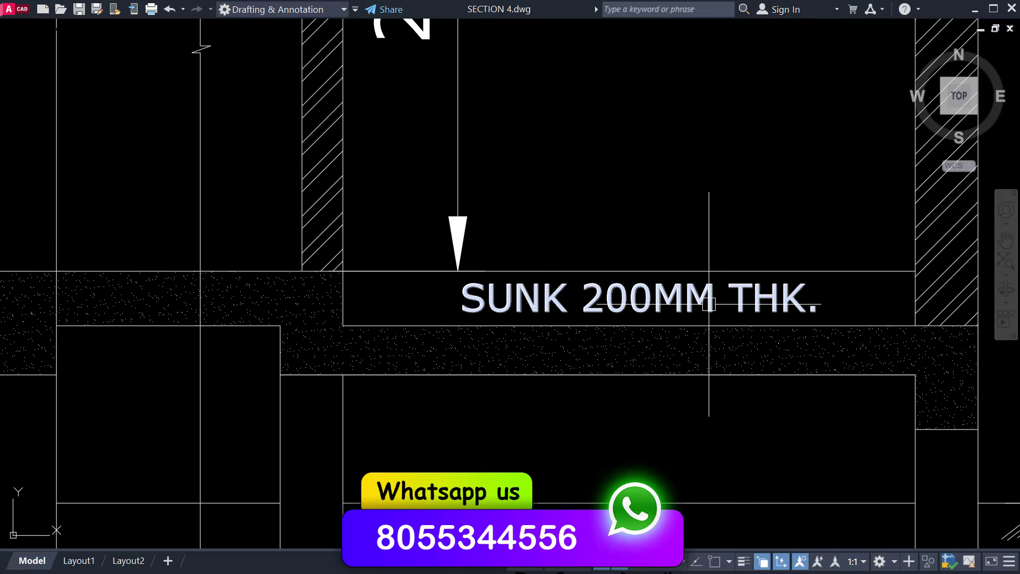
scroll(768, 307, "down", 1)
middle_click_drag(768, 306, 559, 354)
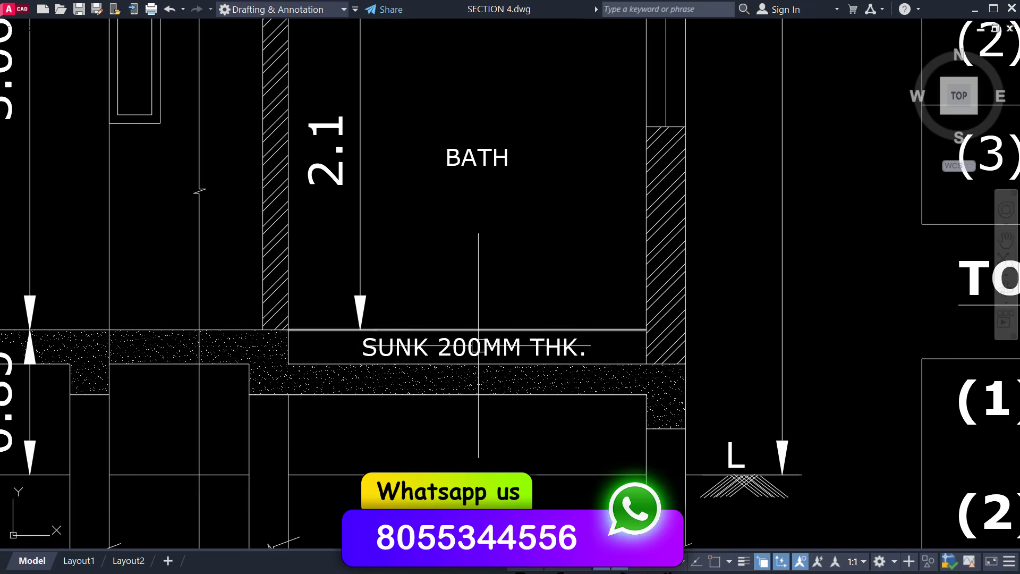
scroll(600, 469, "down", 1)
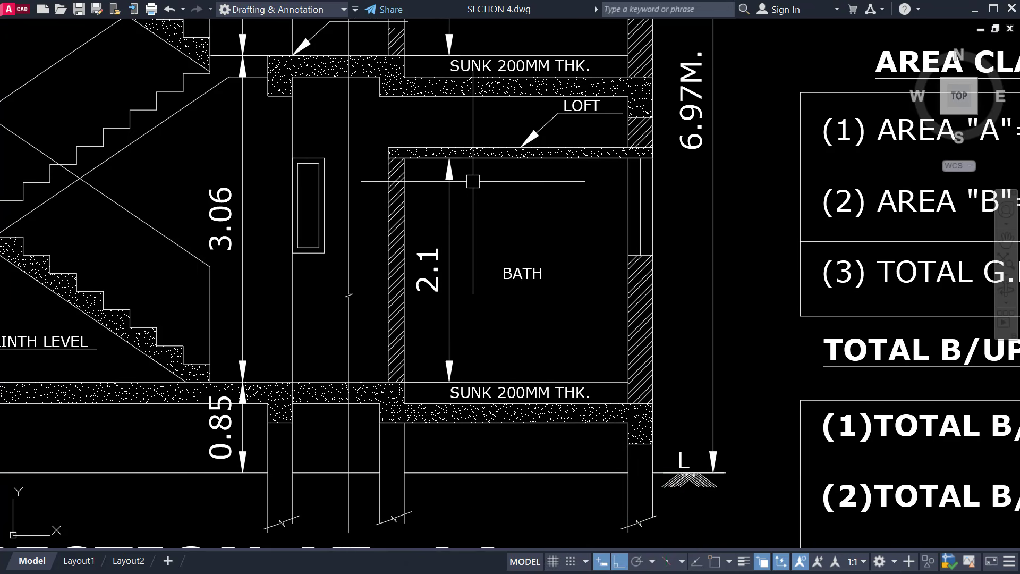
Examine the loft above the ground-floor bath and the G.F. slab over it.
middle_click_drag(473, 181, 457, 216)
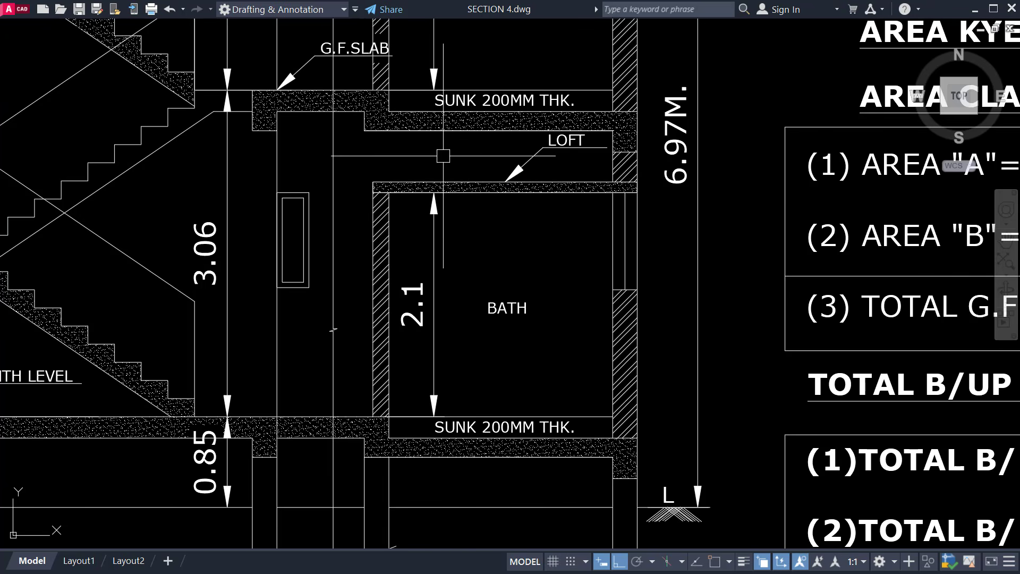
scroll(443, 155, "down", 1)
mouse_move(443, 156)
middle_mouse_down()
mouse_move(455, 161)
mouse_move(471, 228)
middle_mouse_up()
Return to the ground floor plan and inspect where section line A-A turns from the staircase into the passage.
scroll(470, 250, "down", 1)
middle_click_drag(468, 292, 455, 179)
scroll(451, 184, "down", 1)
middle_click_drag(384, 250, 438, 163)
middle_click_drag(331, 275, 578, 218)
scroll(411, 257, "up", 2)
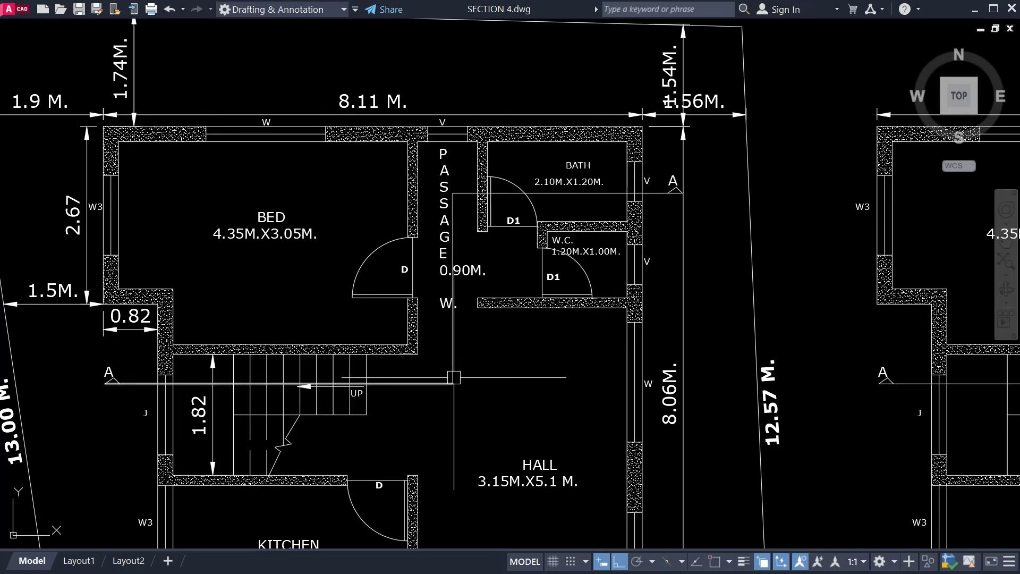
scroll(452, 362, "down", 2)
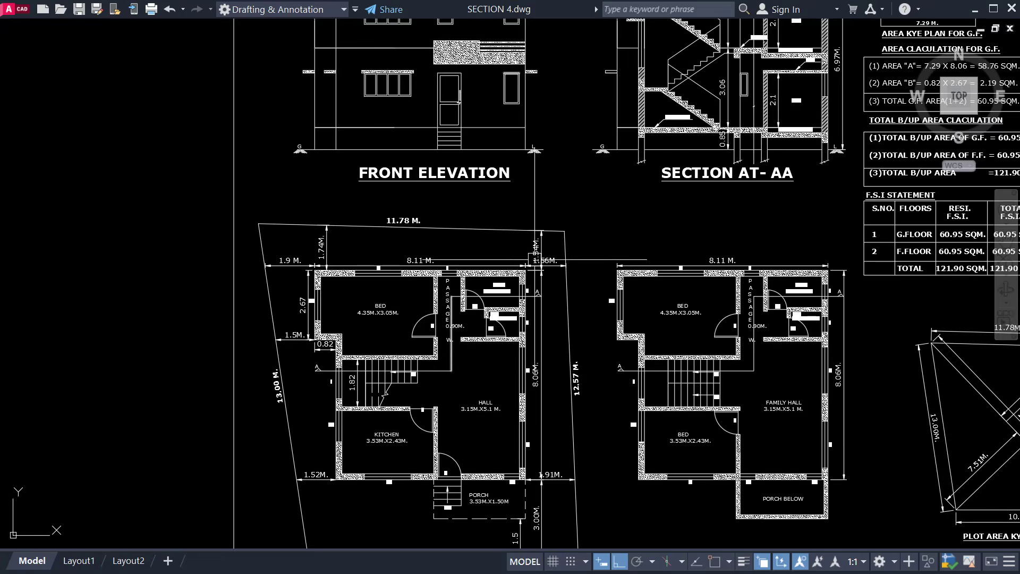
Select the segments of the vertical break line in section AT-AA and inspect its zigzag break symbol.
middle_click_drag(535, 259, 306, 448)
scroll(551, 173, "up", 1)
scroll(551, 172, "up", 2)
left_click(486, 213)
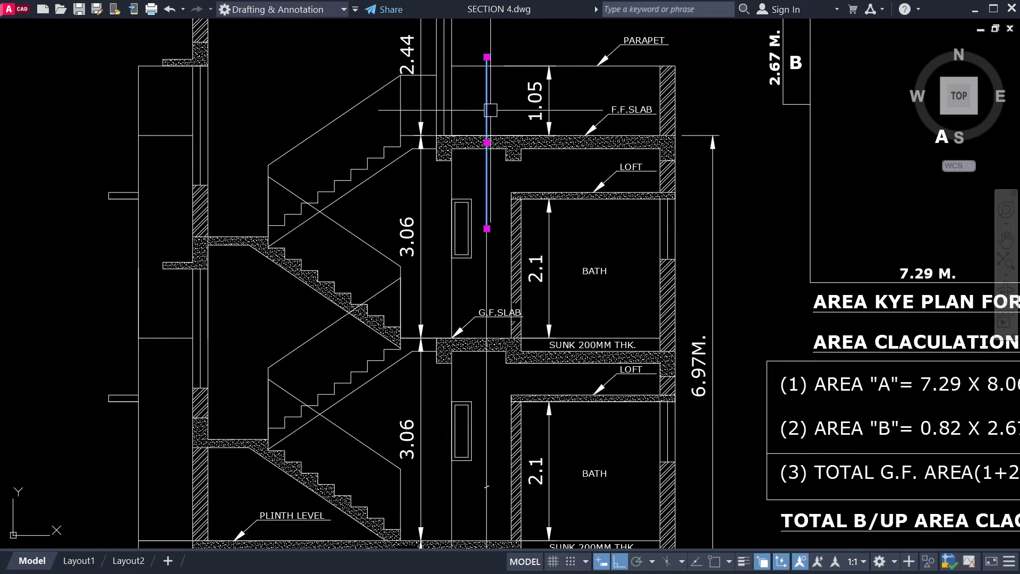
left_click(487, 273)
middle_click_drag(500, 271, 474, 120)
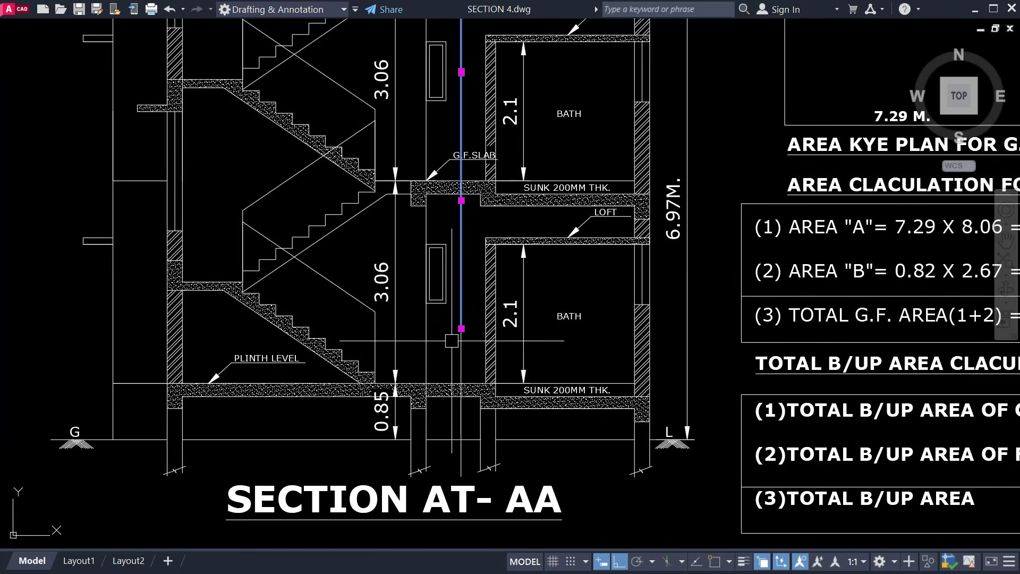
scroll(451, 340, "up", 2)
middle_click_drag(452, 342, 452, 329)
scroll(475, 333, "up", 8)
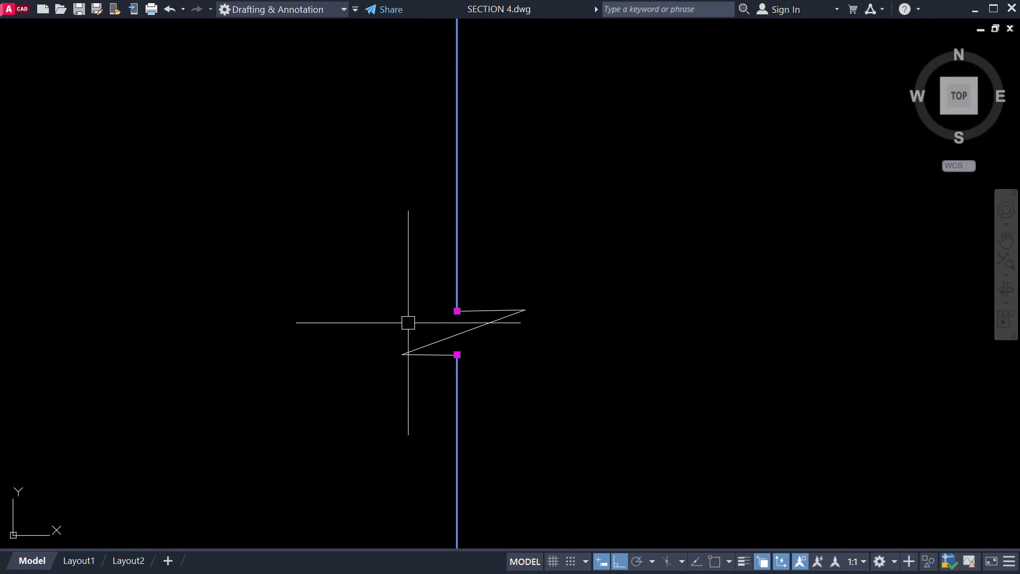
scroll(457, 365, "down", 8)
scroll(461, 380, "down", 3)
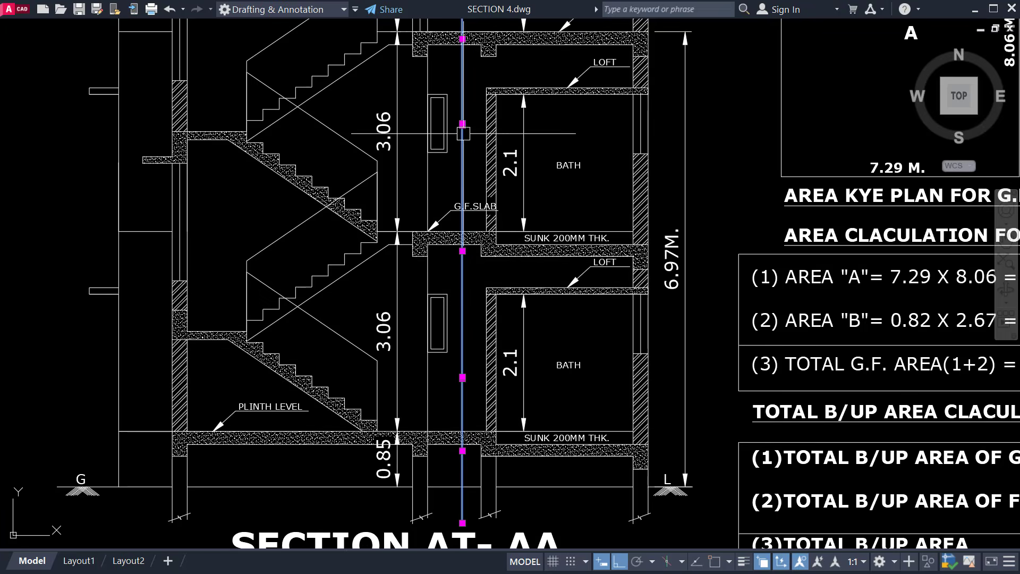
Switch to 1.dwg and examine the break line beside the upper-floor bath in its section.
scroll(456, 287, "down", 2)
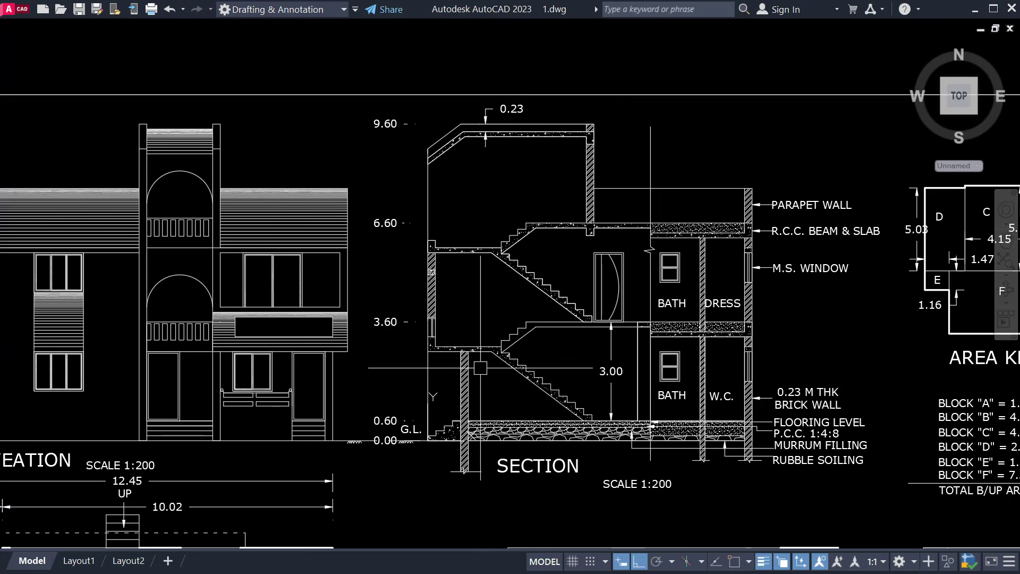
scroll(562, 366, "down", 3)
scroll(516, 268, "up", 6)
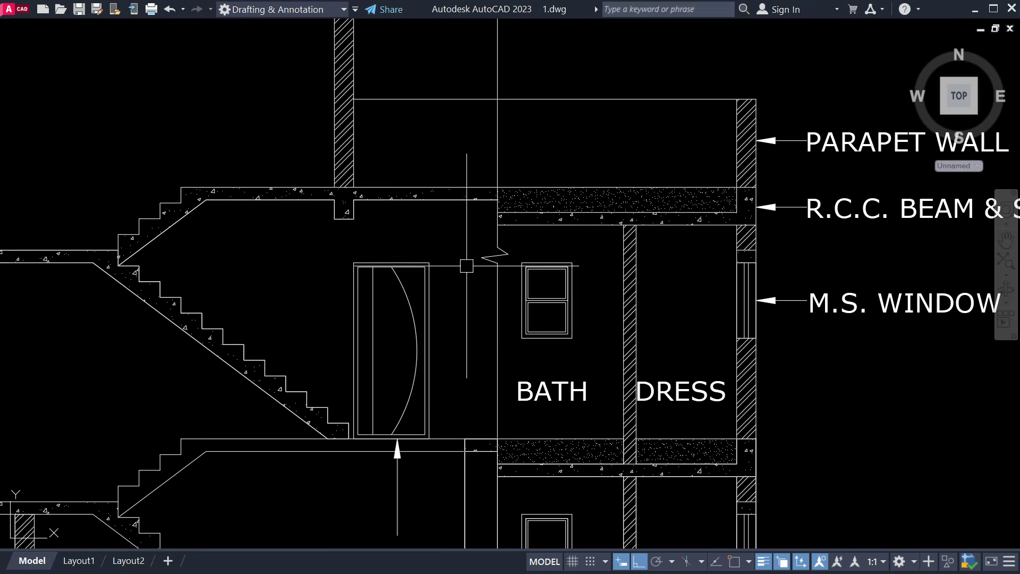
scroll(467, 266, "down", 2)
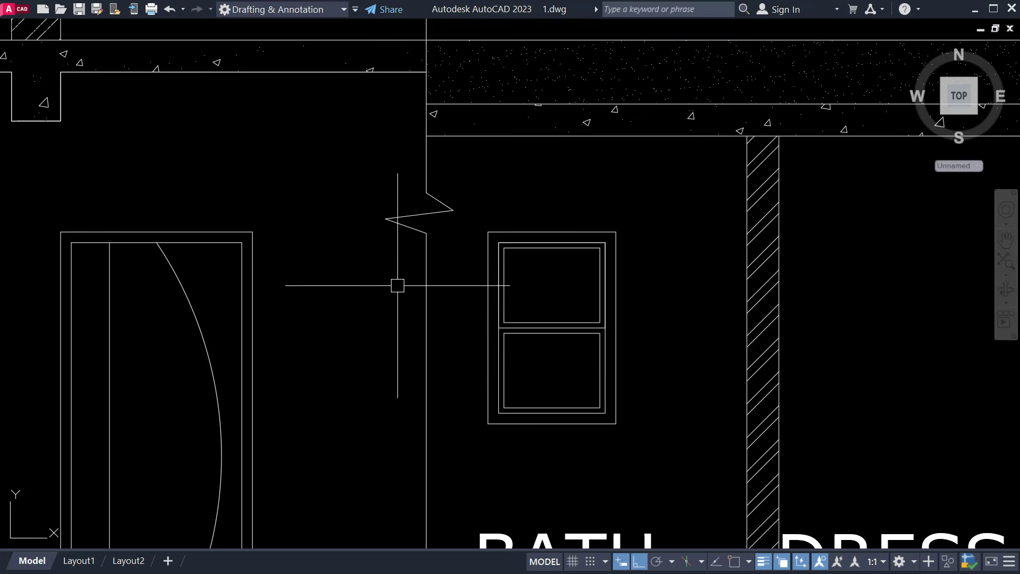
scroll(404, 284, "down", 5)
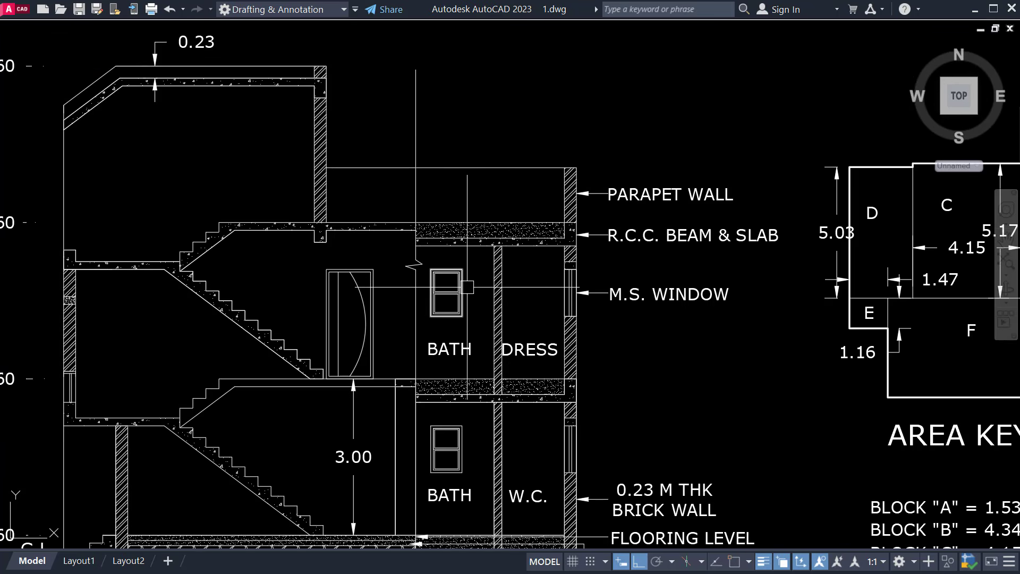
scroll(472, 287, "down", 5)
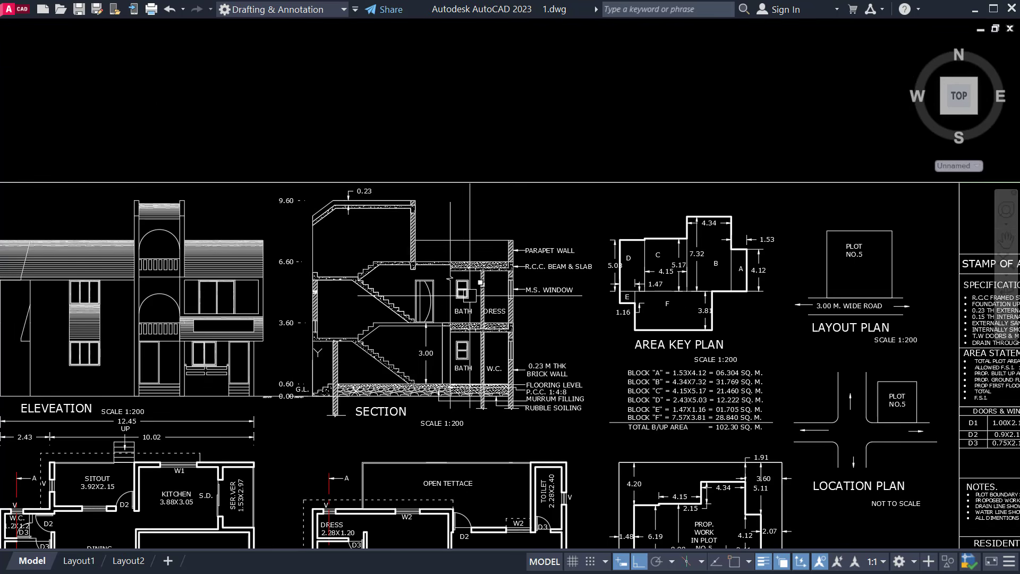
Switch back to SECTION 4.dwg and examine the overall height dimension from ground level to the F.F. slab.
scroll(469, 295, "up", 4)
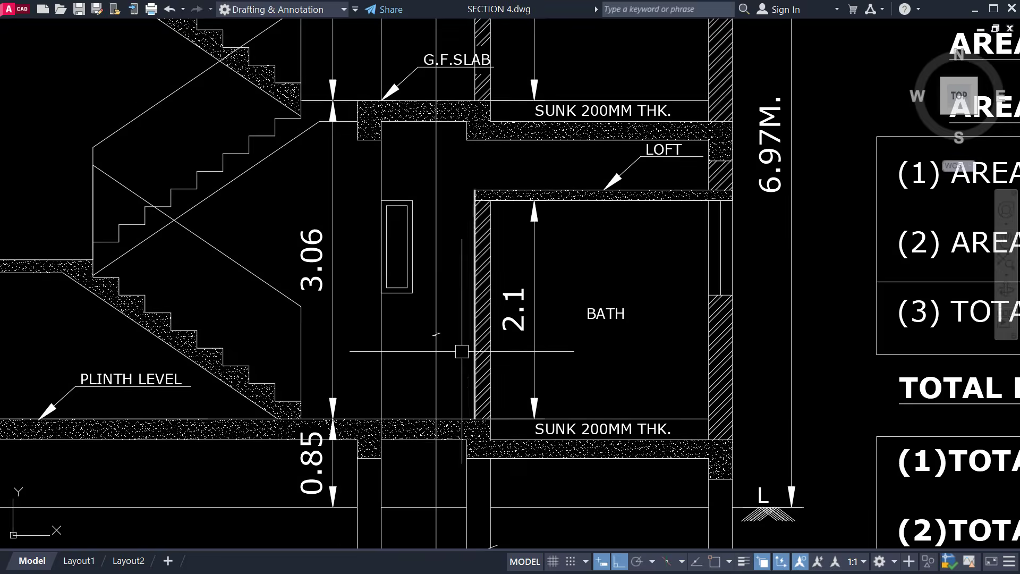
scroll(462, 347, "down", 4)
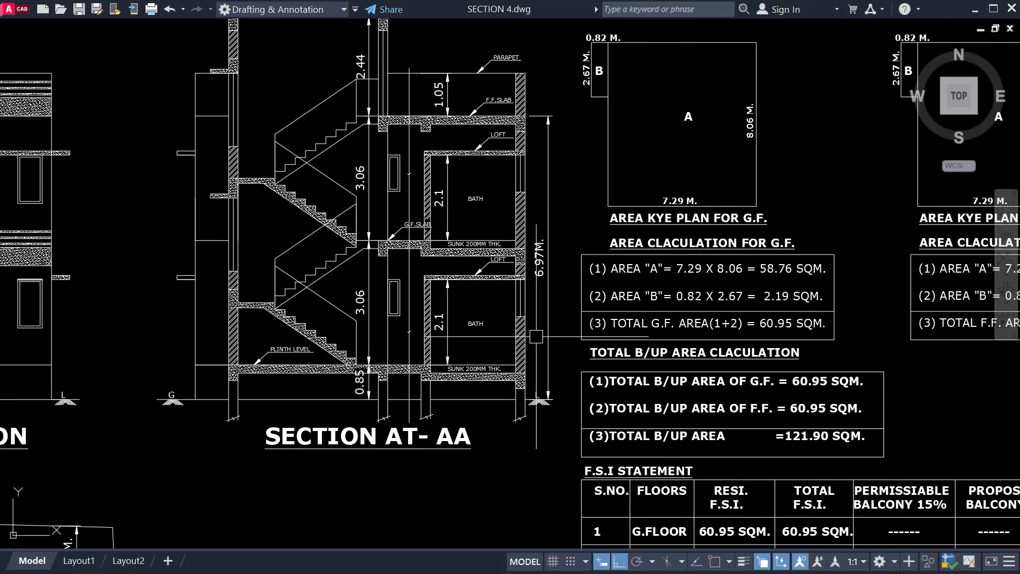
mouse_move(536, 336)
middle_mouse_down()
mouse_move(561, 343)
mouse_move(553, 371)
mouse_move(512, 341)
middle_mouse_up()
scroll(576, 380, "up", 2)
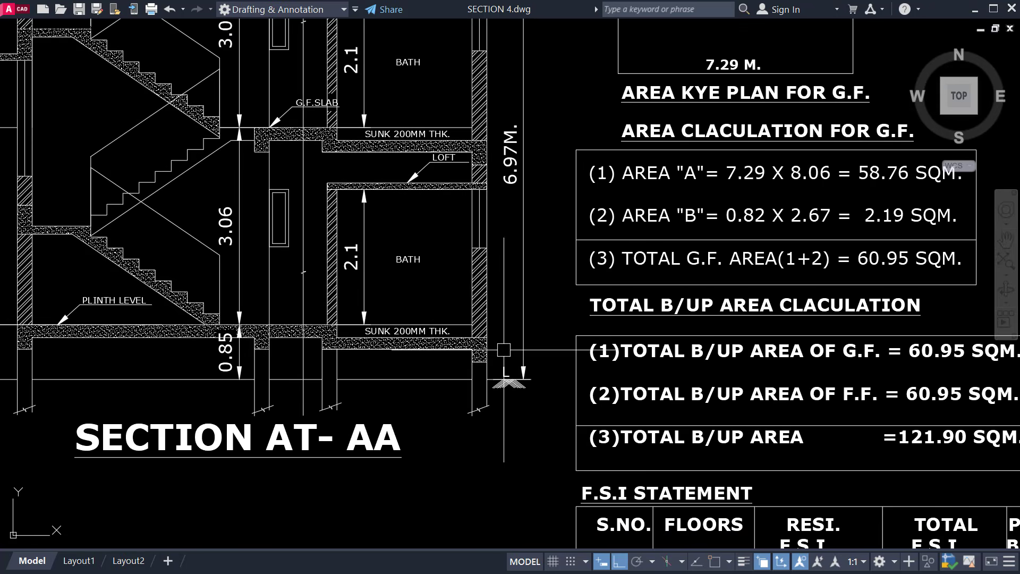
scroll(497, 351, "up", 2)
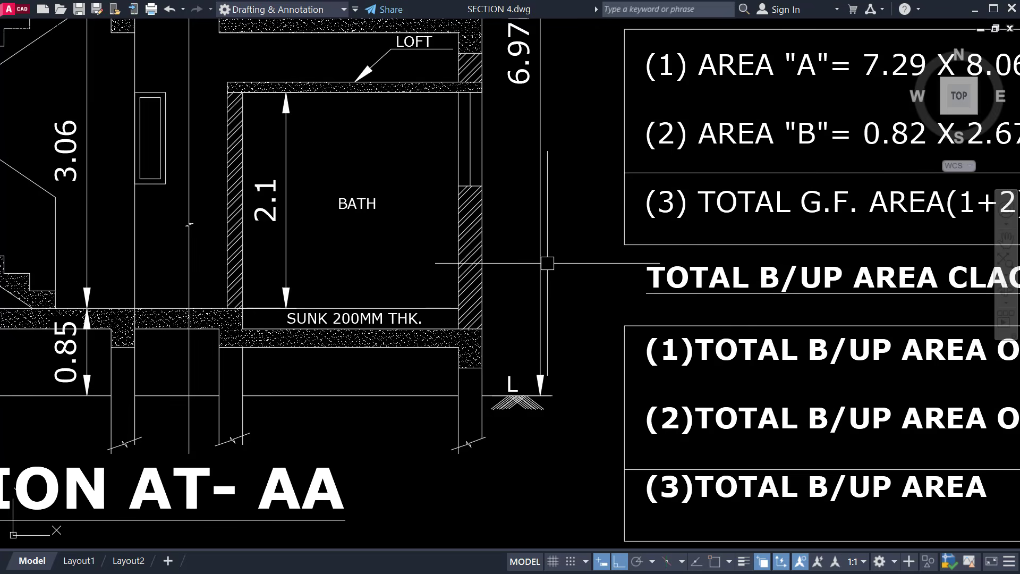
middle_click_drag(544, 257, 529, 337)
scroll(502, 314, "down", 2)
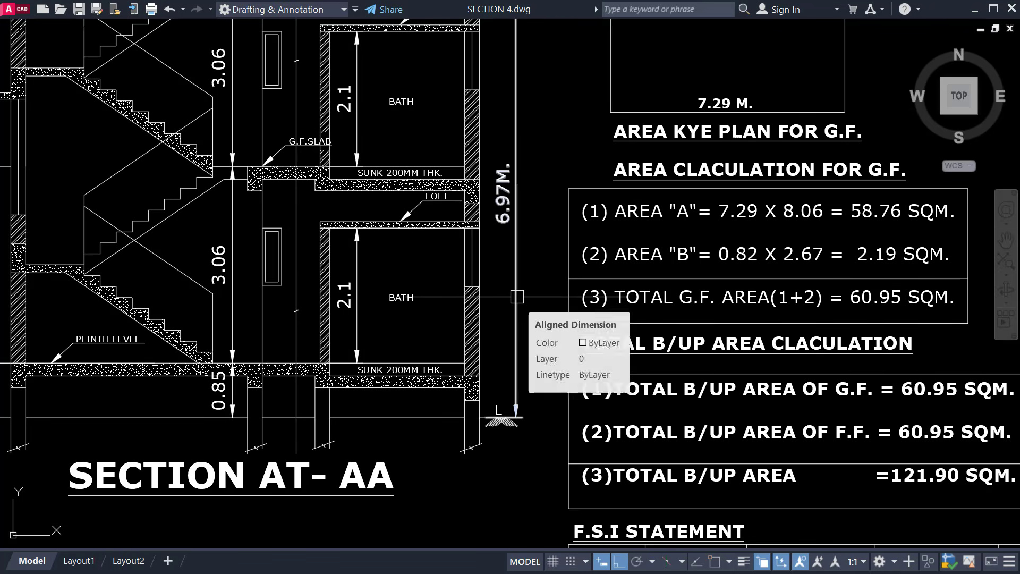
scroll(516, 409, "down", 2)
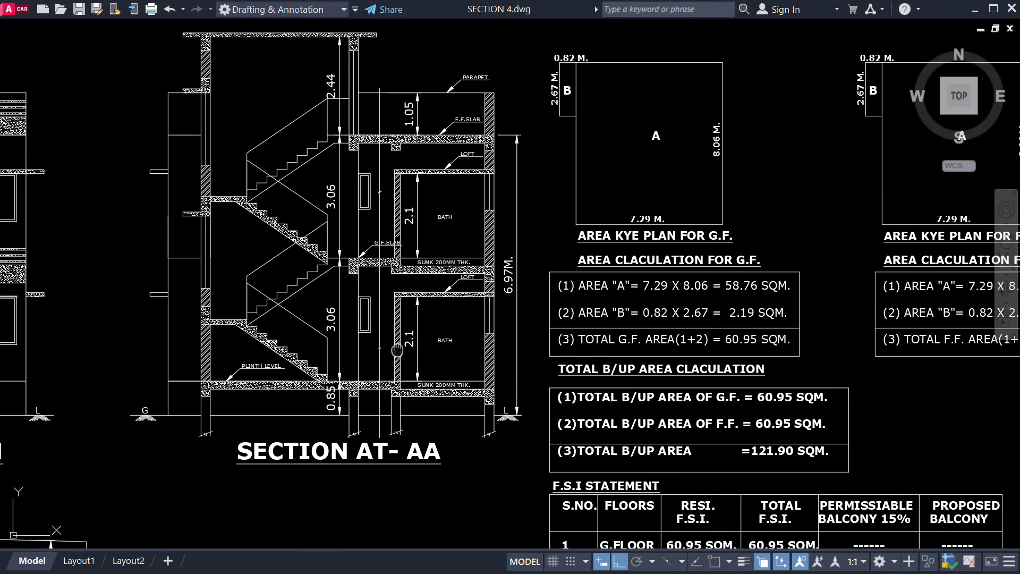
Examine the floor-to-floor height dimensions beside the staircase in section AT-AA.
middle_click_drag(397, 350, 442, 356)
scroll(390, 420, "up", 4)
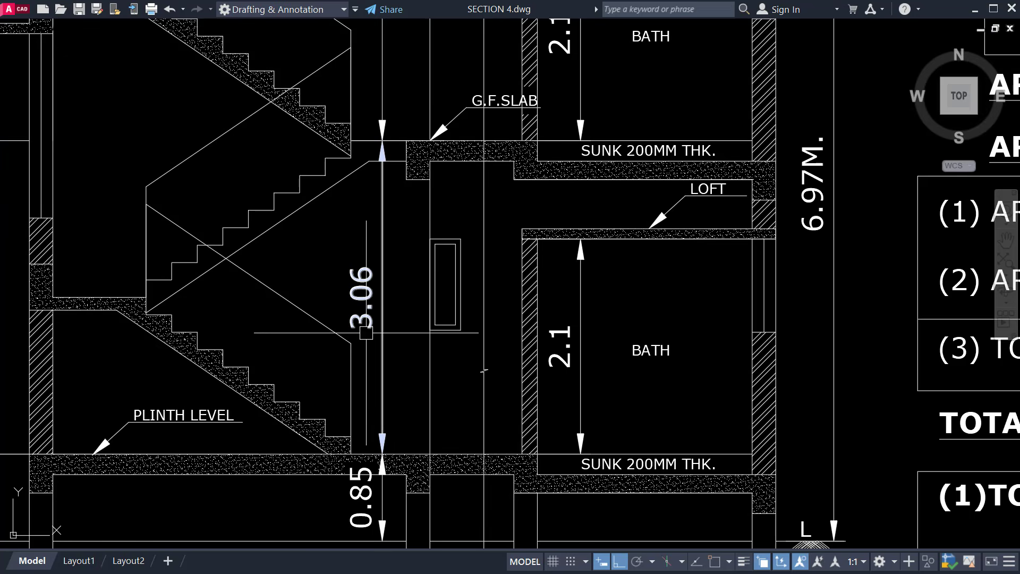
scroll(372, 278, "down", 2)
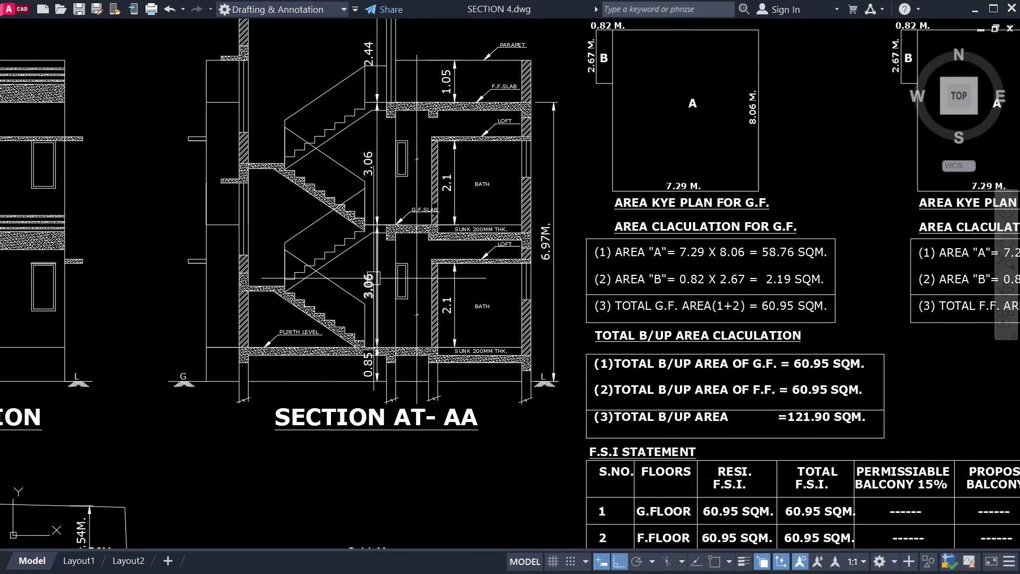
scroll(373, 277, "up", 1)
Inspect the upper-floor bath in section AT-AA, including its height dimension and the adjacent vertical break line.
mouse_move(518, 293)
middle_mouse_down()
mouse_move(430, 294)
mouse_move(428, 352)
middle_mouse_up()
middle_click_drag(409, 256, 413, 331)
middle_click_drag(432, 288, 430, 321)
scroll(415, 325, "up", 2)
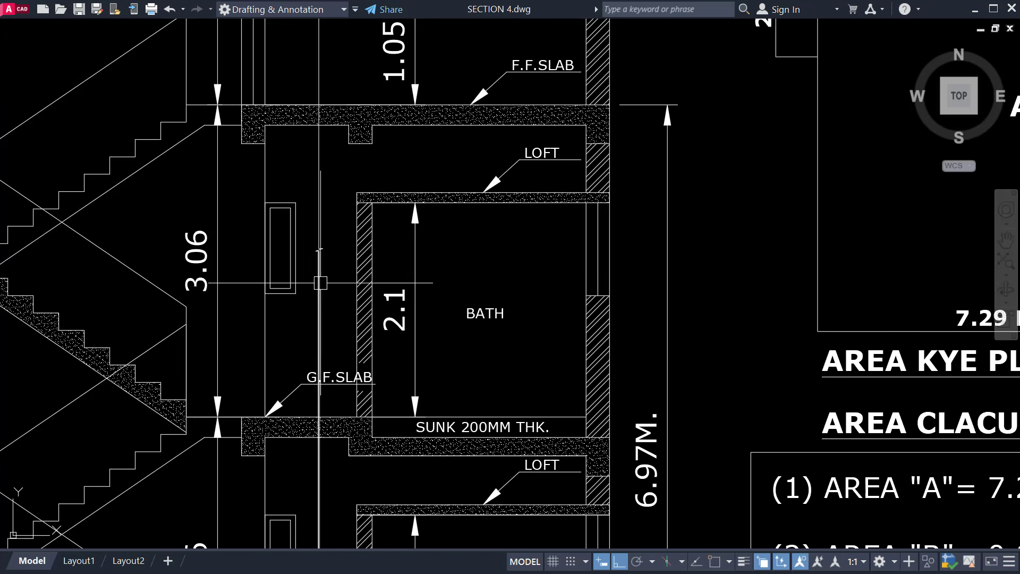
left_click(332, 269)
left_click(457, 355)
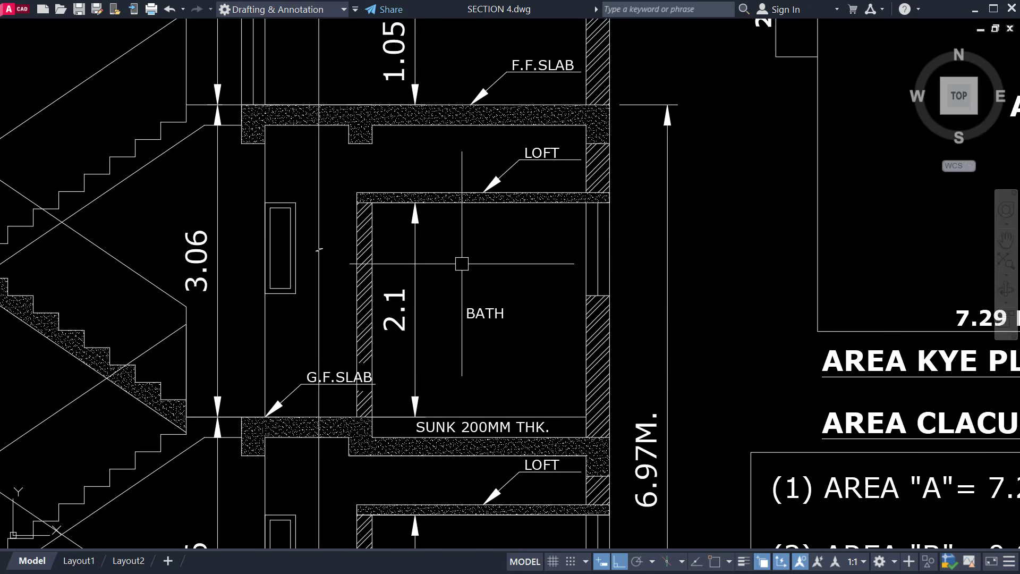
Examine the sunk slab and its thickness note beneath the upper-floor bath.
scroll(428, 278, "down", 2)
scroll(421, 287, "up", 2)
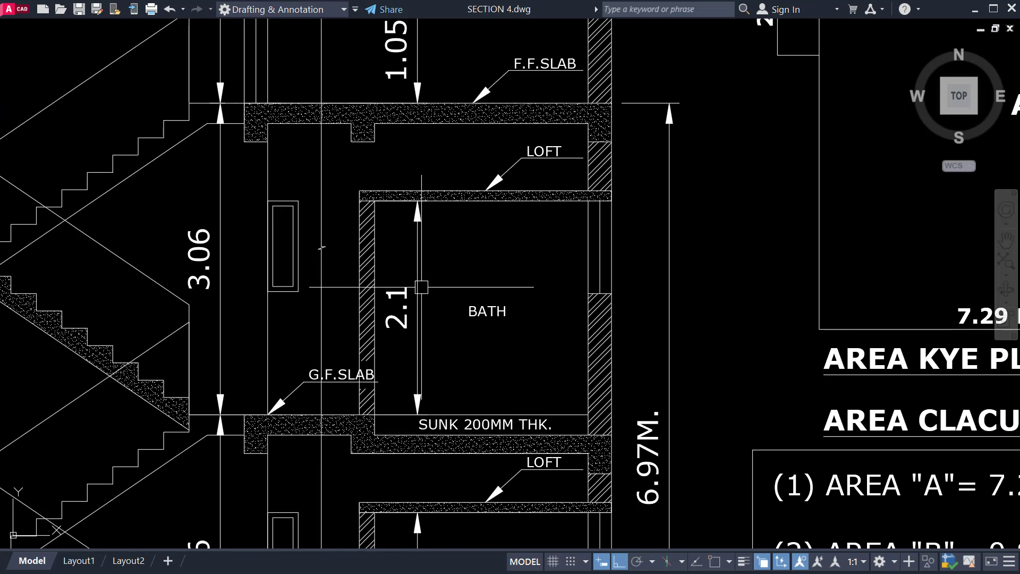
scroll(478, 430, "up", 4)
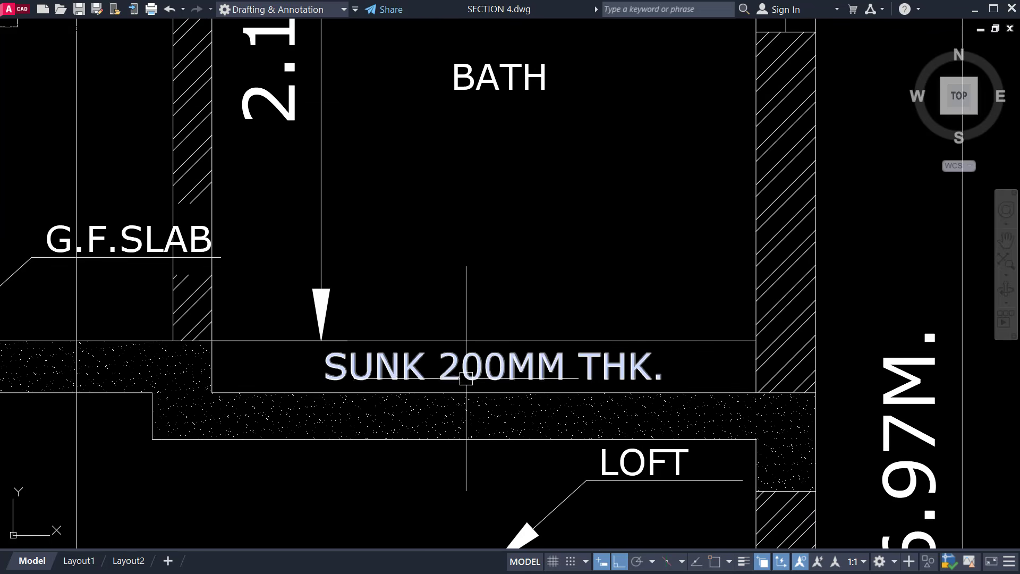
scroll(487, 376, "down", 4)
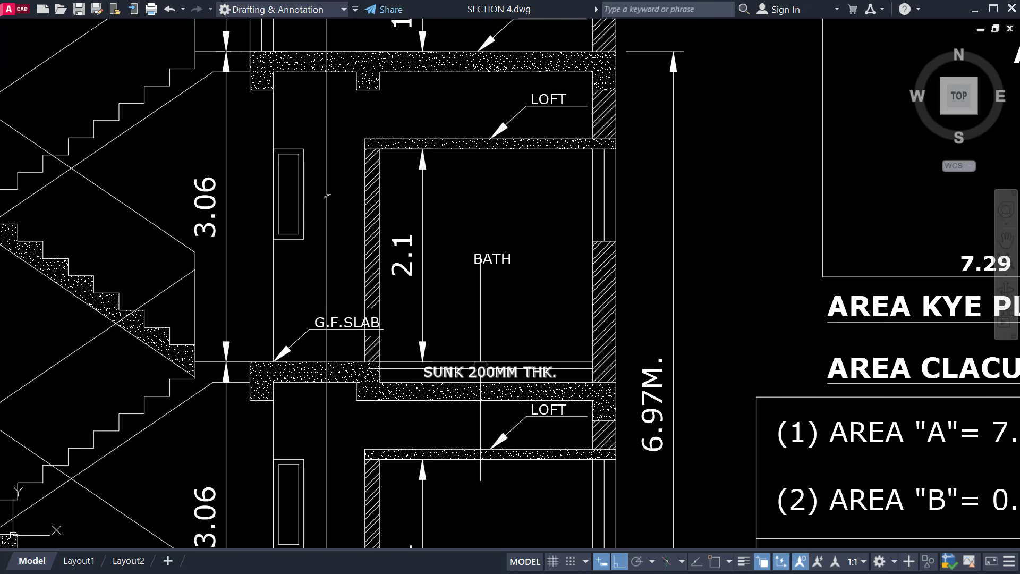
scroll(485, 280, "down", 3)
Review the parapet, F.F. slab and loft labels with their leaders and the parapet height dimension.
scroll(505, 180, "up", 5)
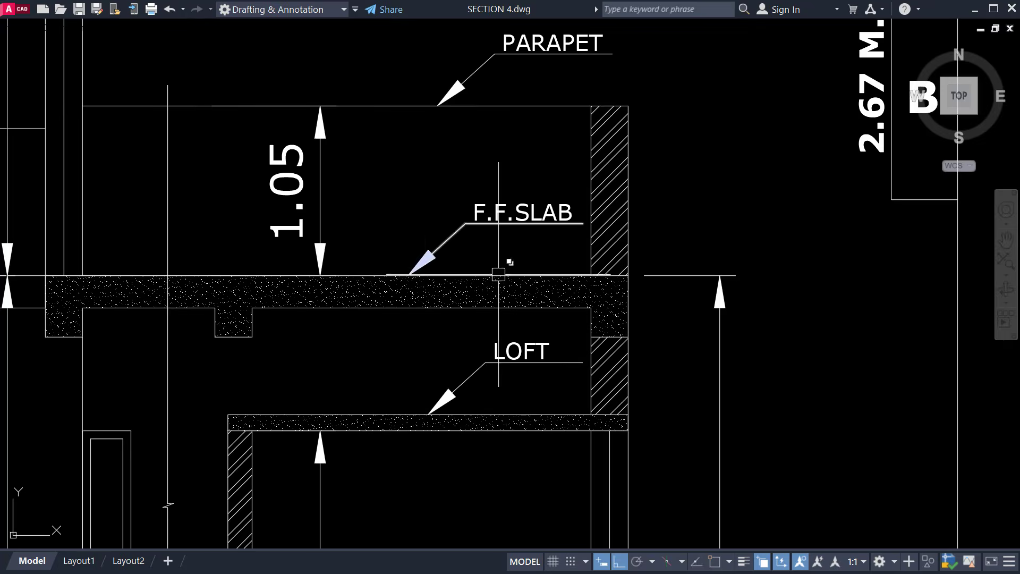
scroll(499, 274, "down", 2)
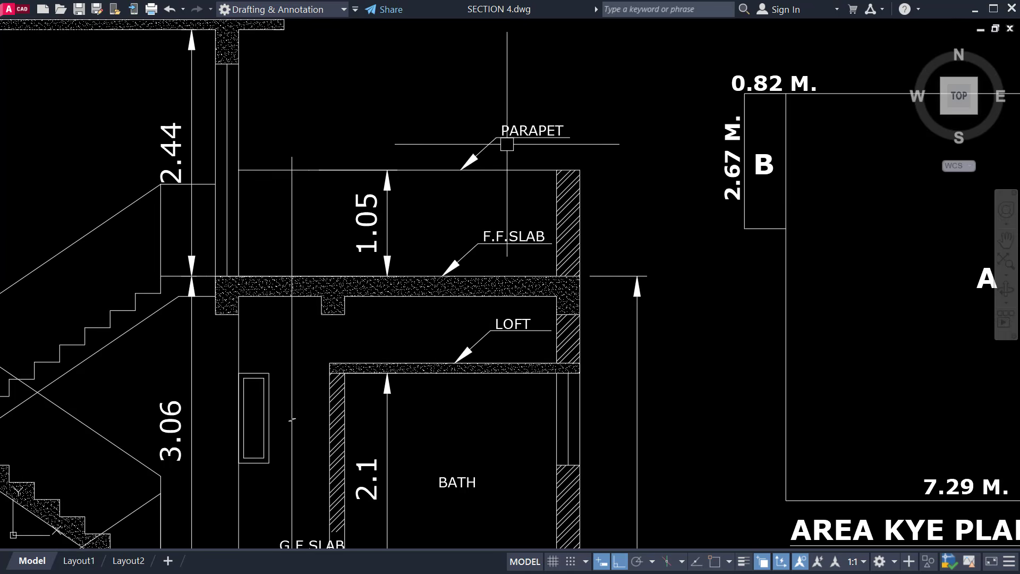
scroll(484, 154, "up", 2)
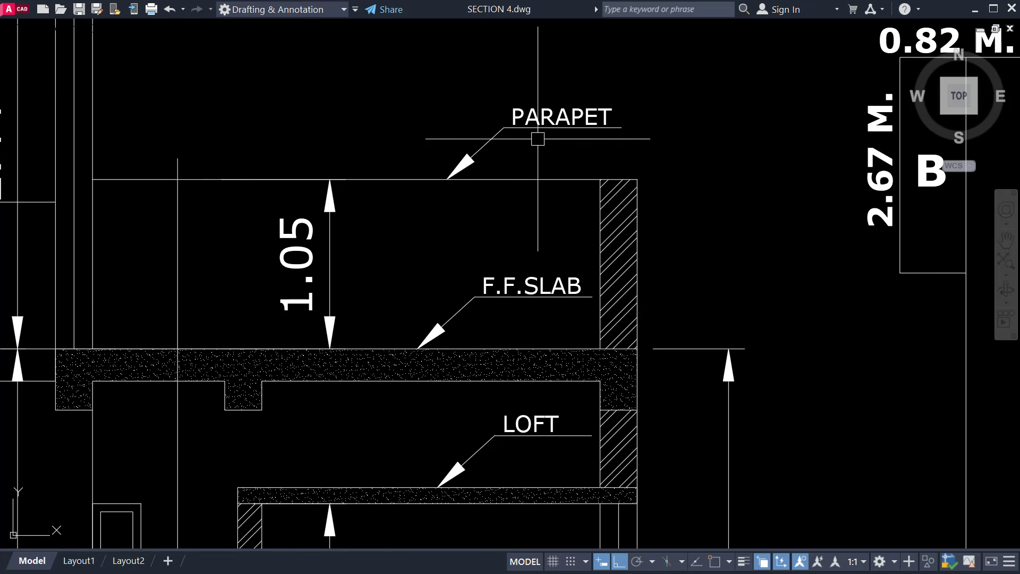
middle_click_drag(530, 420, 524, 343)
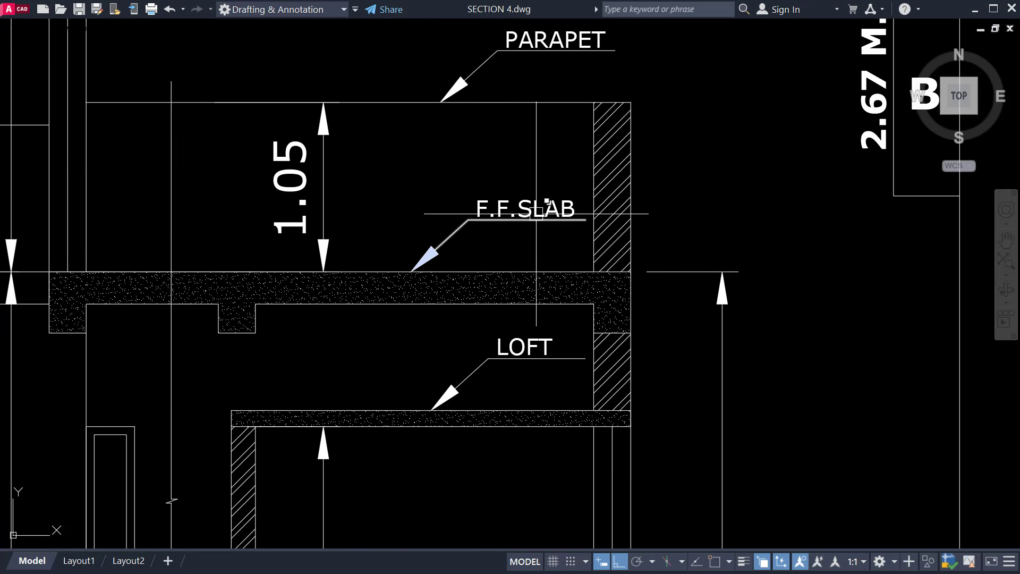
middle_click_drag(529, 150, 524, 214)
scroll(524, 269, "down", 2)
mouse_move(524, 269)
middle_mouse_down()
mouse_move(563, 199)
mouse_move(597, 201)
middle_mouse_up()
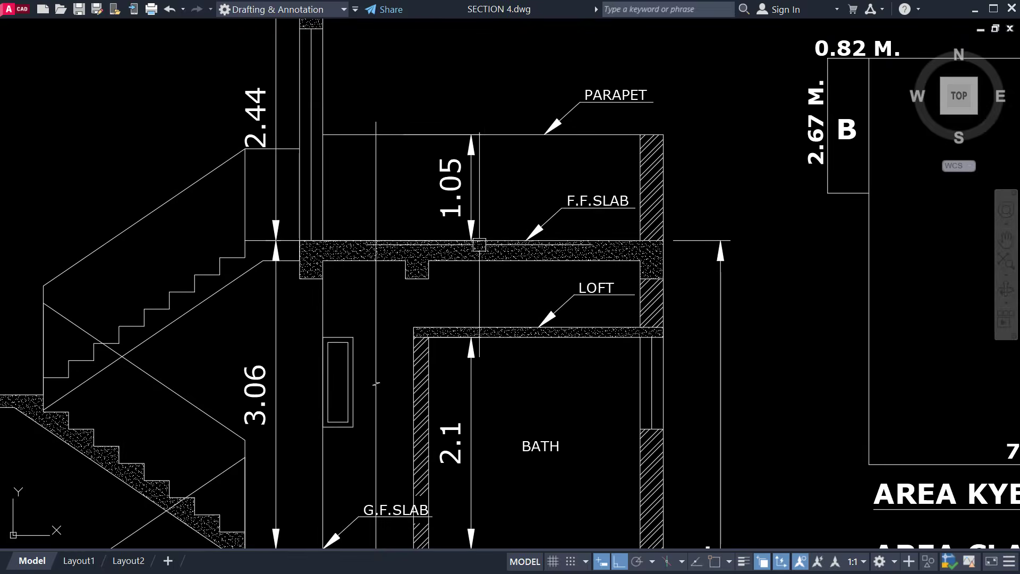
Inspect the height dimension of the staircase enclosure above the F.F. slab, from slab to roof.
middle_click_drag(482, 166, 551, 179)
scroll(419, 184, "down", 2)
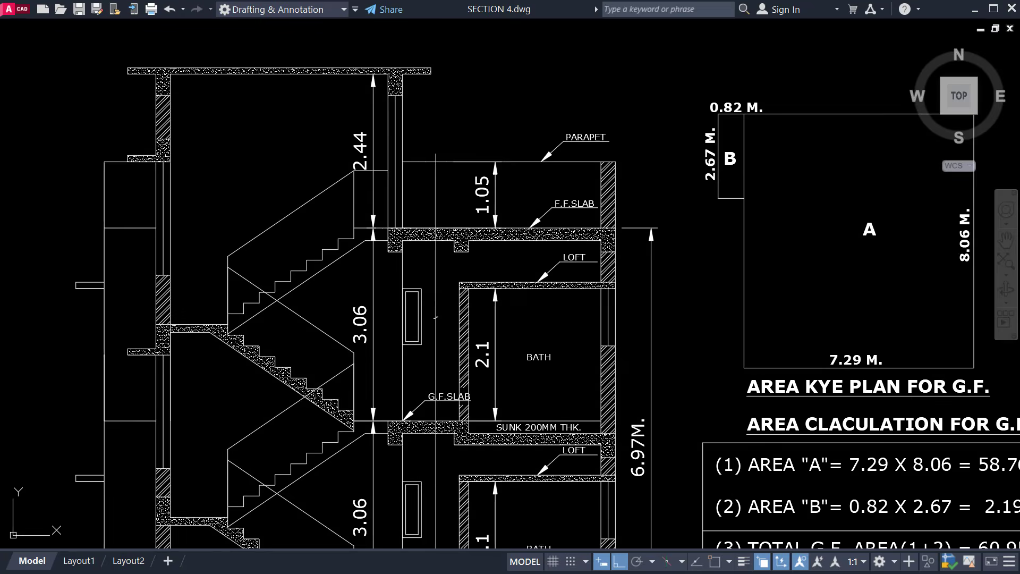
mouse_move(419, 185)
middle_mouse_down()
mouse_move(452, 214)
mouse_move(417, 203)
mouse_move(427, 215)
middle_mouse_up()
scroll(400, 182, "up", 2)
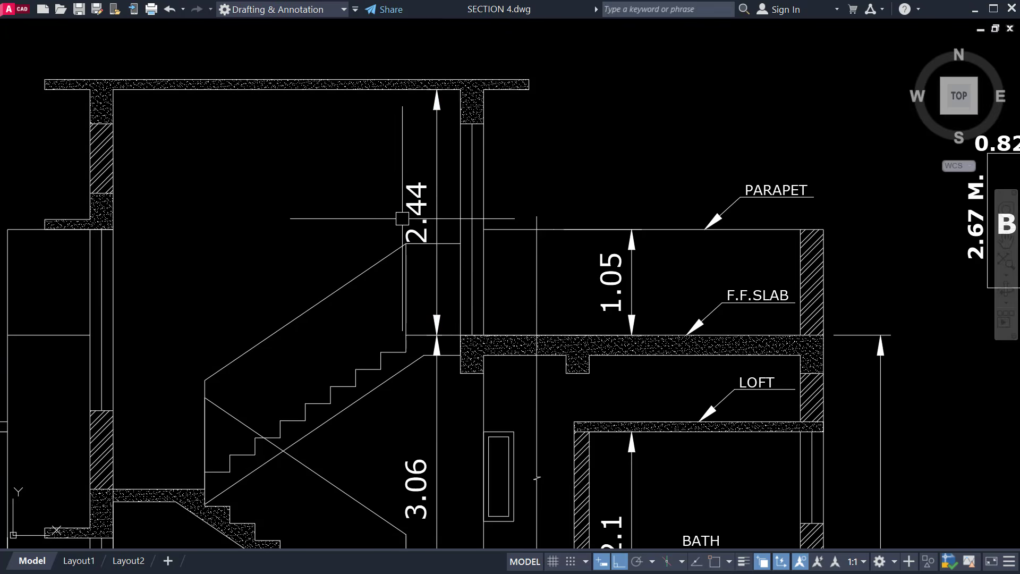
scroll(444, 167, "down", 3)
middle_click_drag(396, 298, 372, 191)
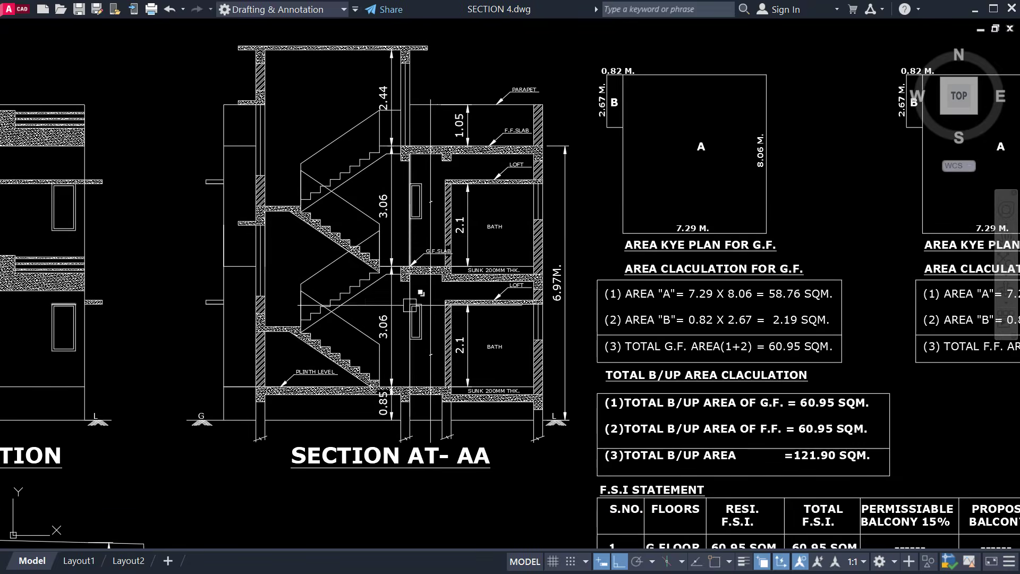
Select the beam edges under the G.F. slab at the passage and at the bath's outer wall to point them out.
scroll(410, 300, "up", 4)
middle_click_drag(465, 286, 431, 328)
scroll(393, 283, "up", 2)
left_click(325, 209)
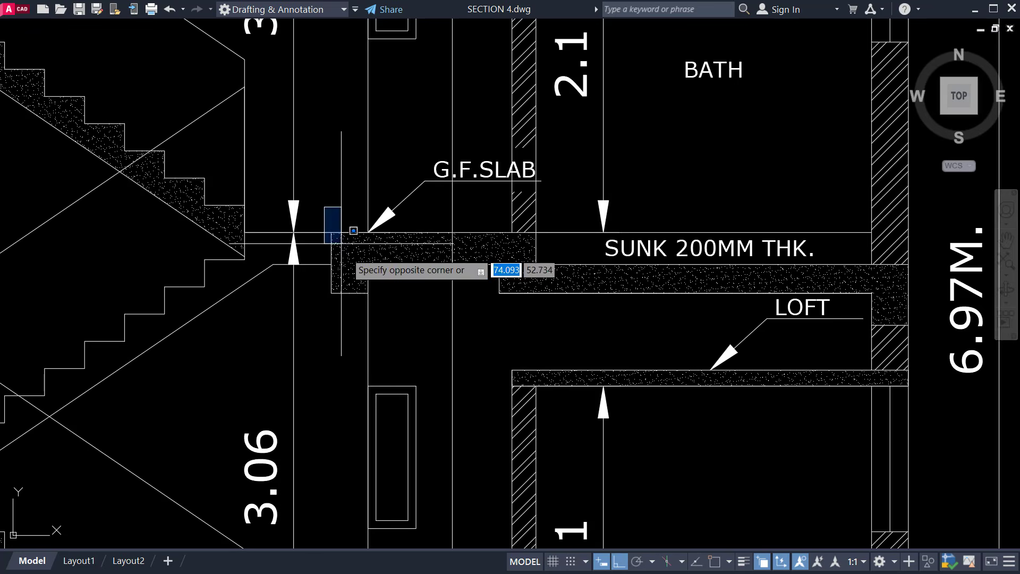
left_click(379, 327)
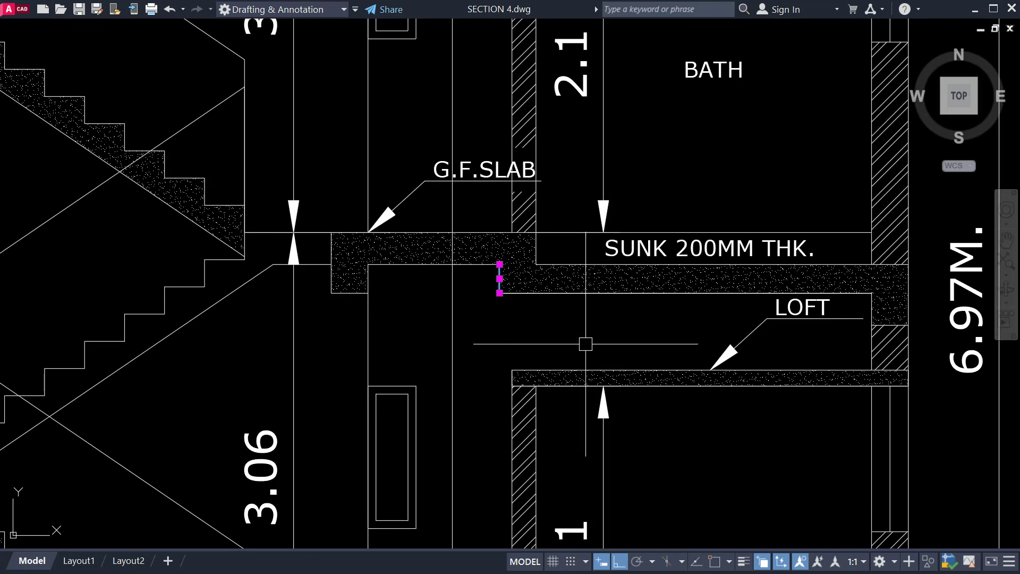
middle_click_drag(587, 342, 402, 309)
left_click(639, 174)
left_click(748, 333)
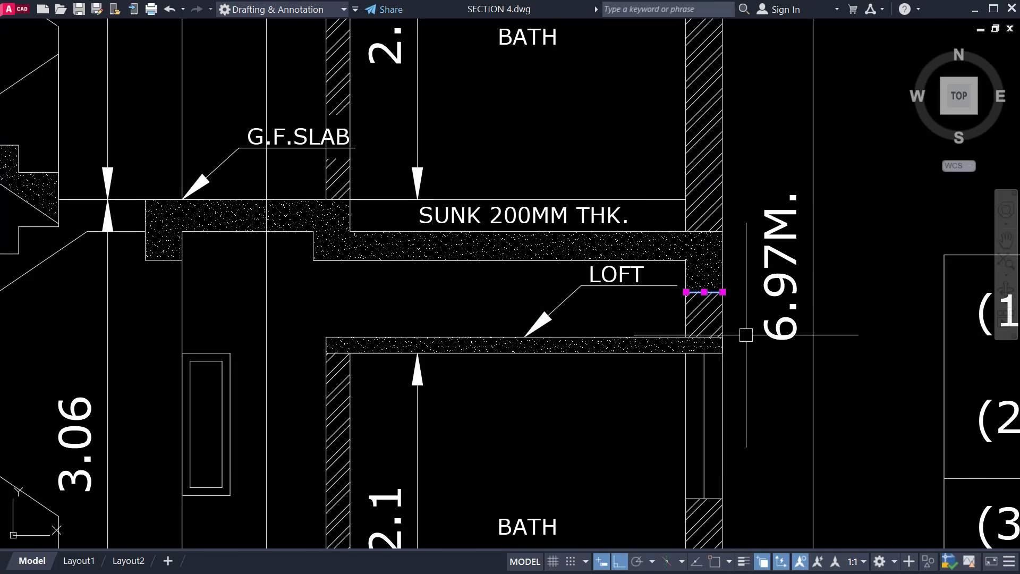
Examine the staircase flights, mid-landings and outer wall in section AT-AA.
scroll(747, 335, "down", 7)
scroll(528, 372, "up", 7)
scroll(526, 375, "down", 2)
middle_click_drag(526, 374, 414, 351)
middle_click_drag(415, 189, 408, 393)
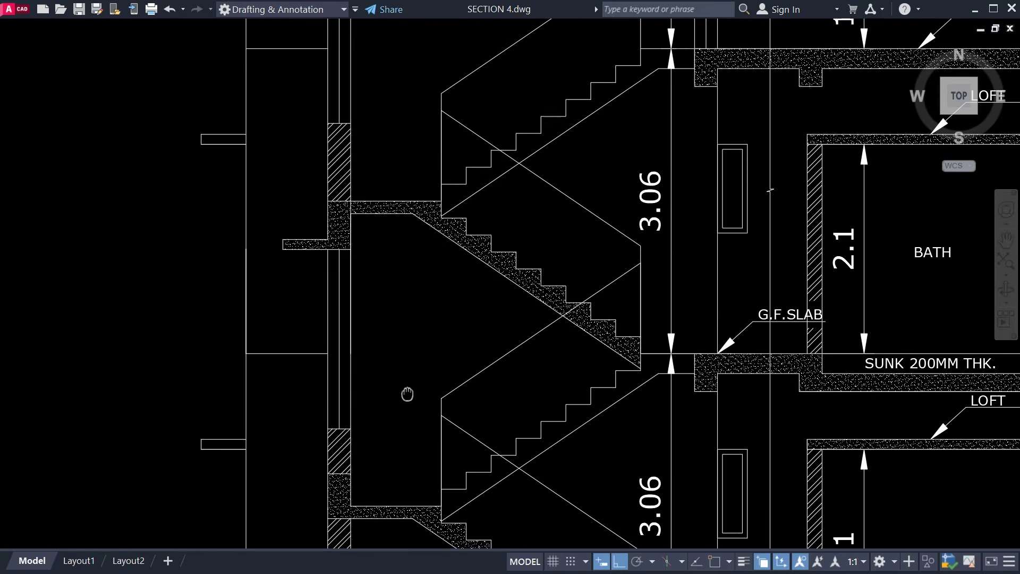
scroll(325, 225, "up", 2)
scroll(337, 289, "down", 4)
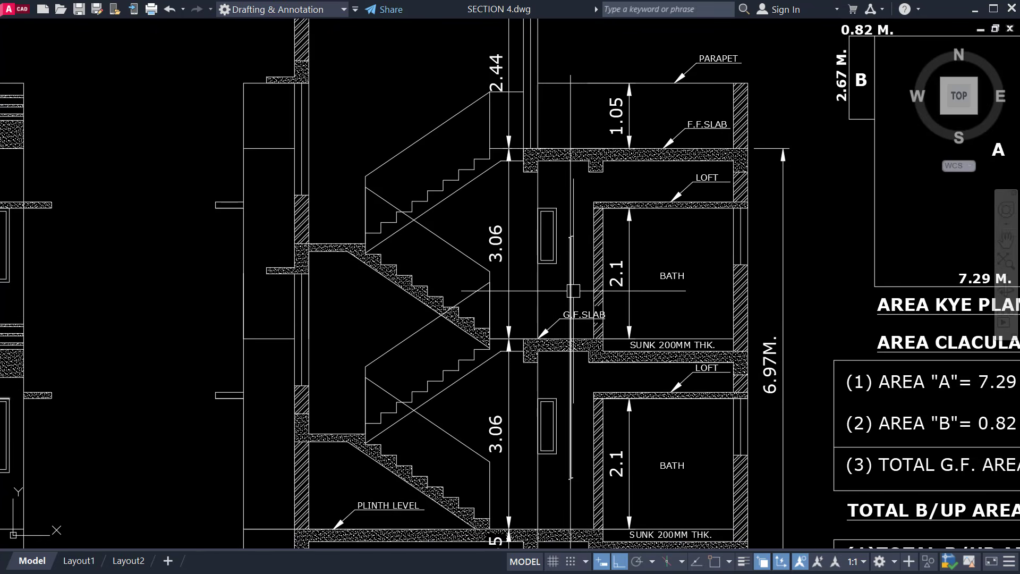
Inspect the lower part of section AT-AA, from the ground-floor bath down to the plinth, ground line and title.
mouse_move(673, 307)
middle_mouse_down()
mouse_move(649, 294)
mouse_move(632, 205)
middle_mouse_up()
mouse_move(663, 417)
middle_mouse_down()
mouse_move(655, 315)
mouse_move(632, 391)
middle_mouse_up()
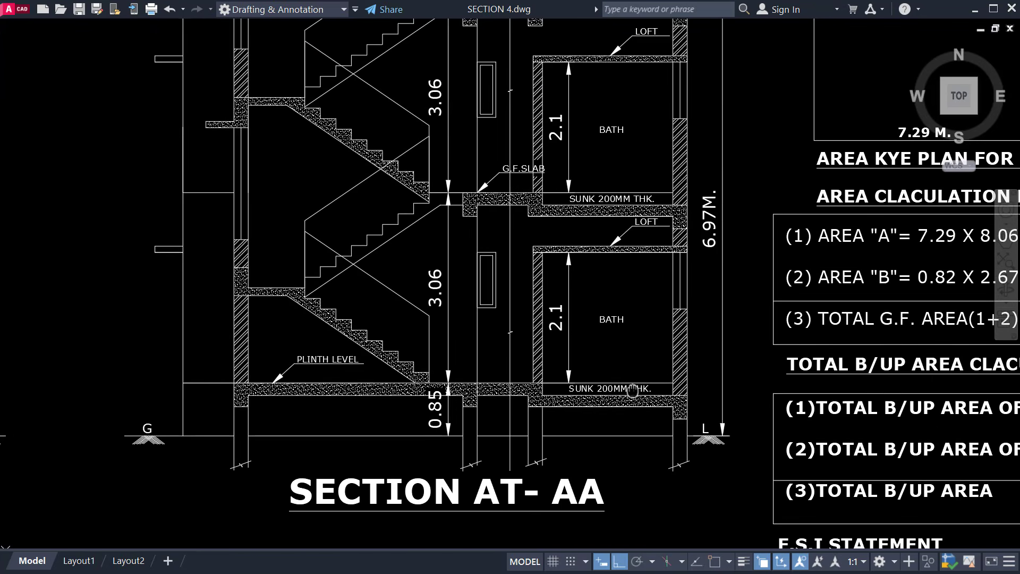
middle_click_drag(581, 445, 579, 306)
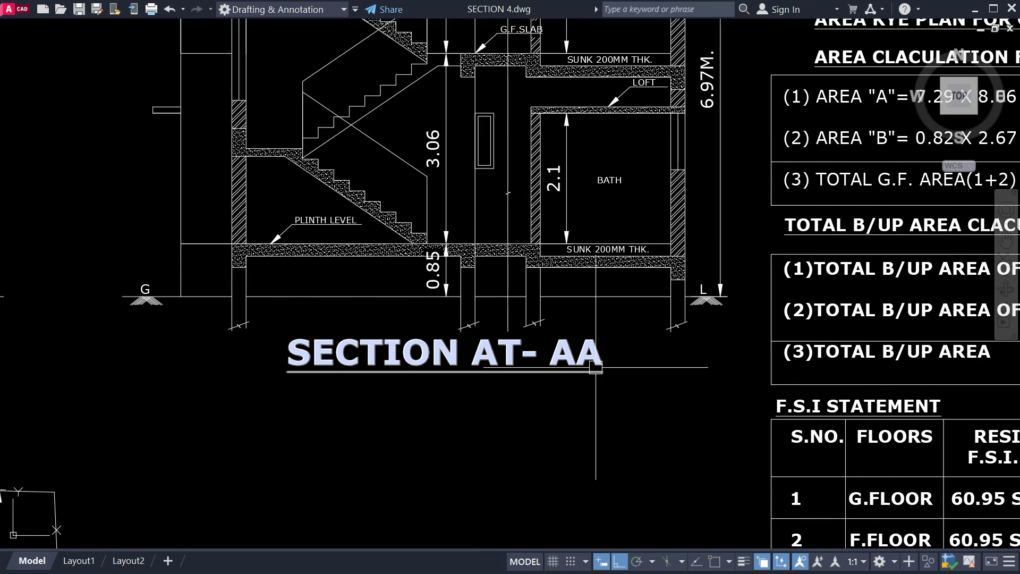
Trace section line A-A on the ground floor plan from the staircase through the passage to the bath.
scroll(596, 367, "down", 5)
scroll(380, 350, "up", 8)
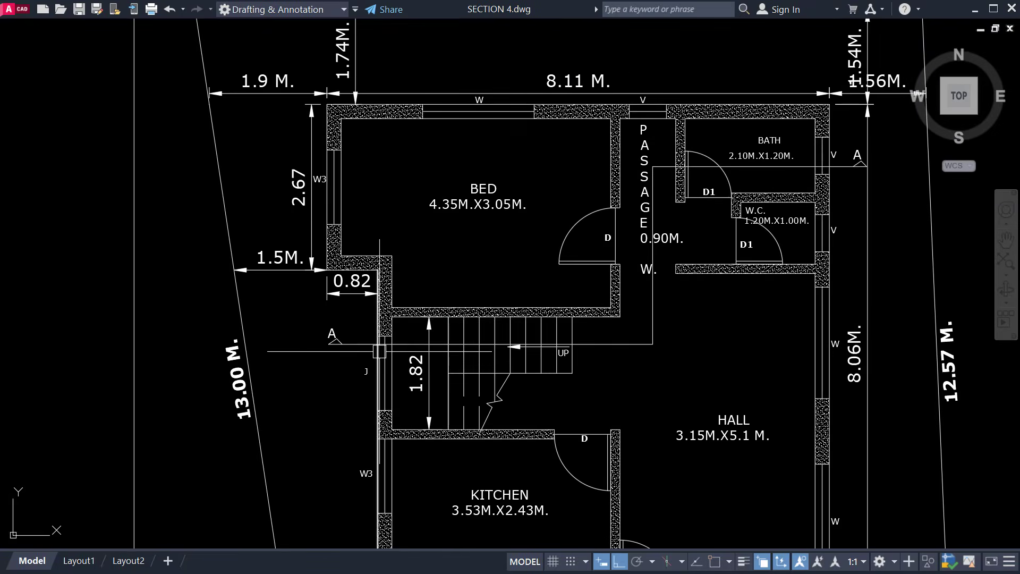
middle_click_drag(692, 287, 579, 353)
scroll(736, 225, "up", 4)
scroll(756, 216, "down", 4)
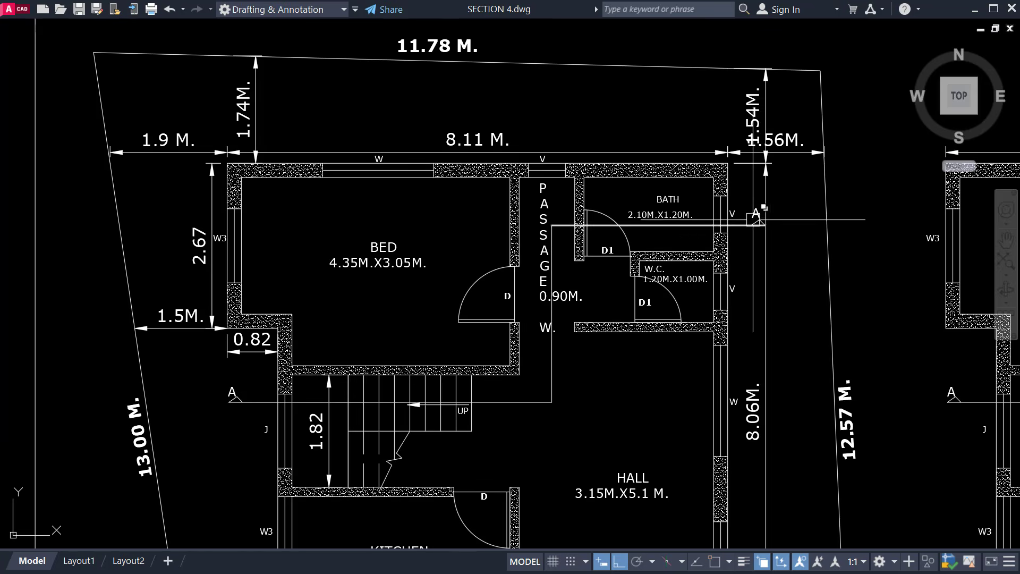
scroll(561, 315, "down", 4)
scroll(429, 341, "up", 1)
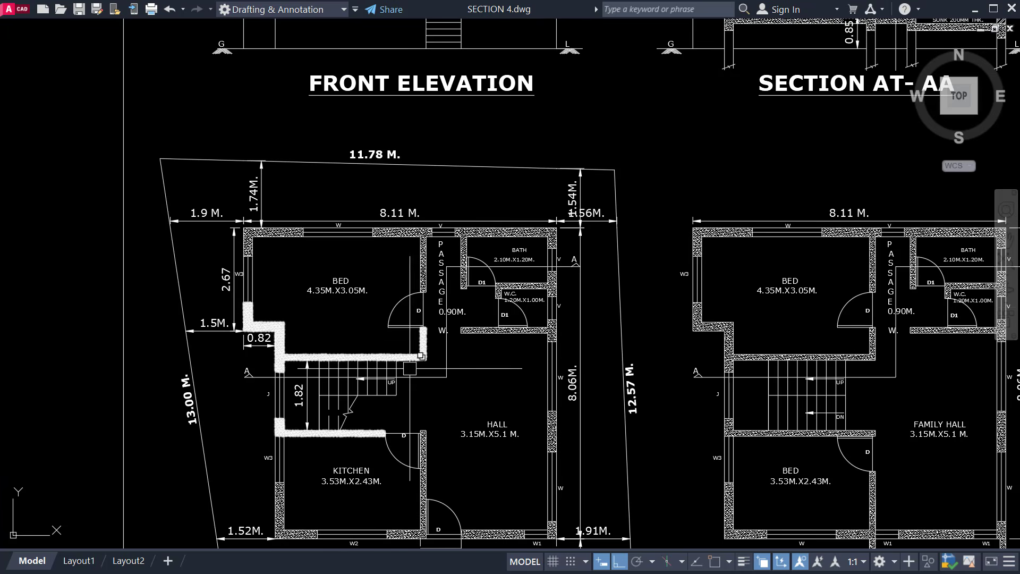
scroll(276, 387, "up", 2)
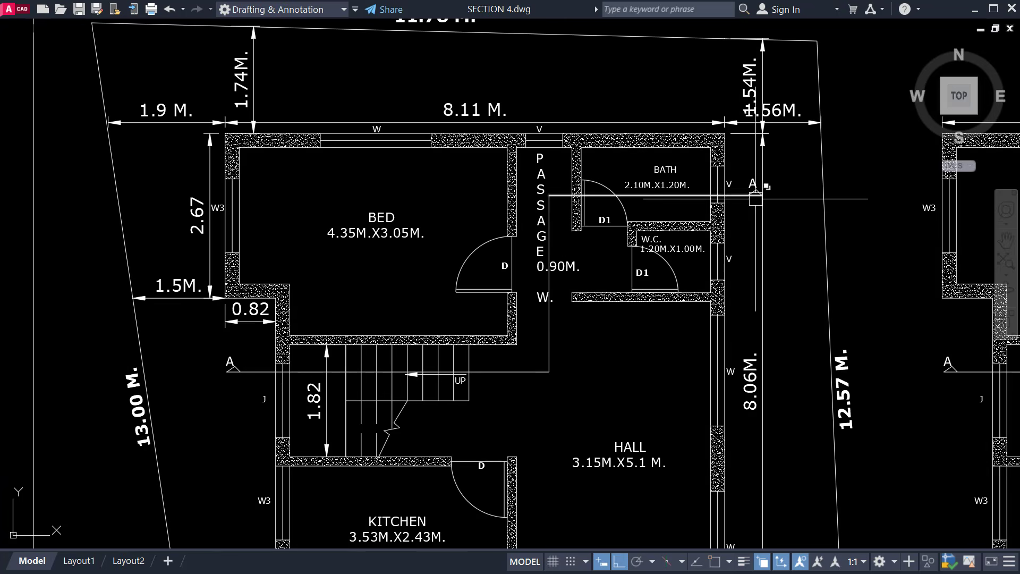
Compare the section AT-AA title with the A markers on the ground and first floor plans.
scroll(240, 393, "down", 4)
middle_click_drag(640, 315, 598, 346)
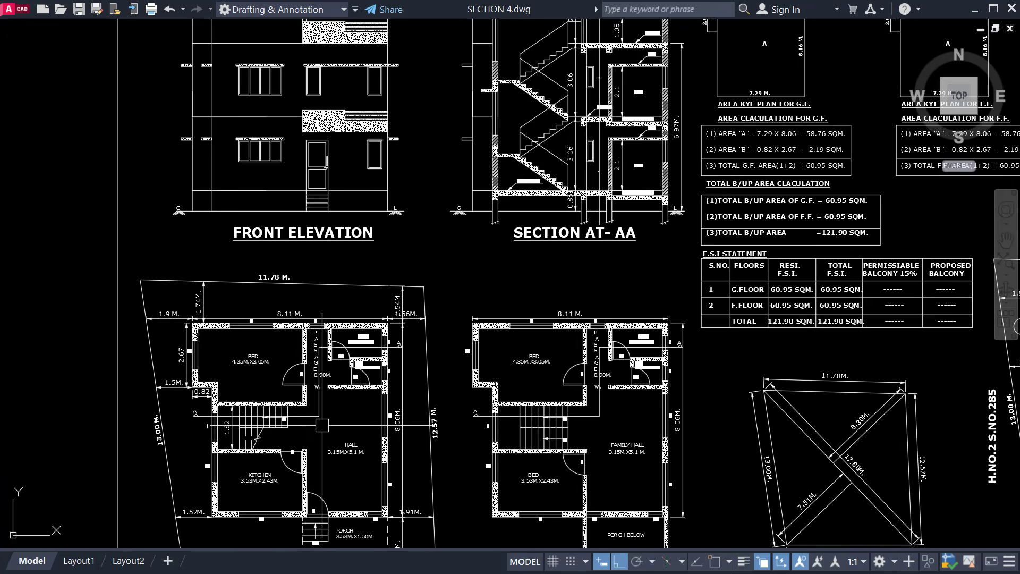
scroll(585, 264, "up", 2)
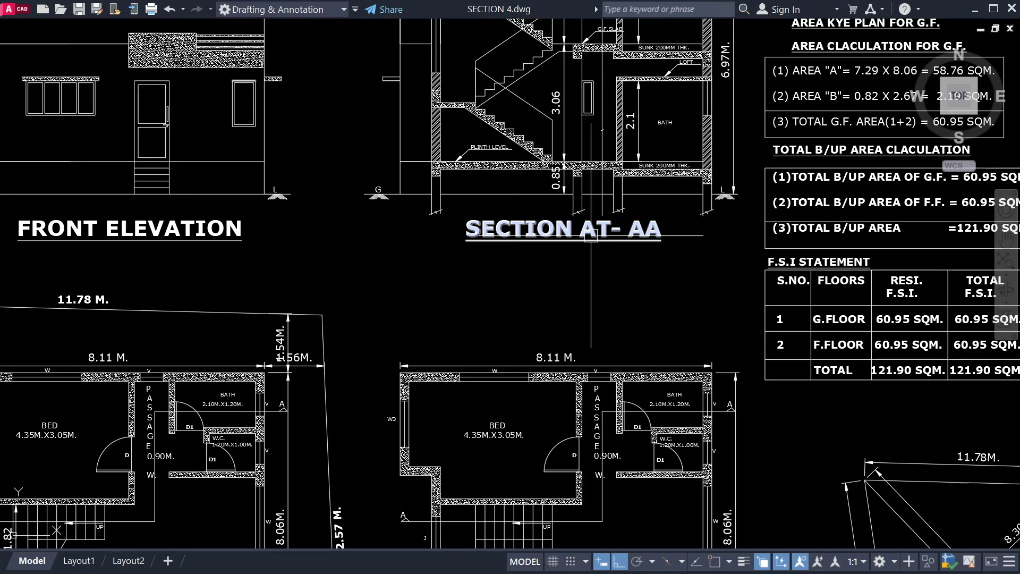
scroll(649, 223, "up", 4)
scroll(649, 223, "down", 4)
scroll(571, 291, "down", 2)
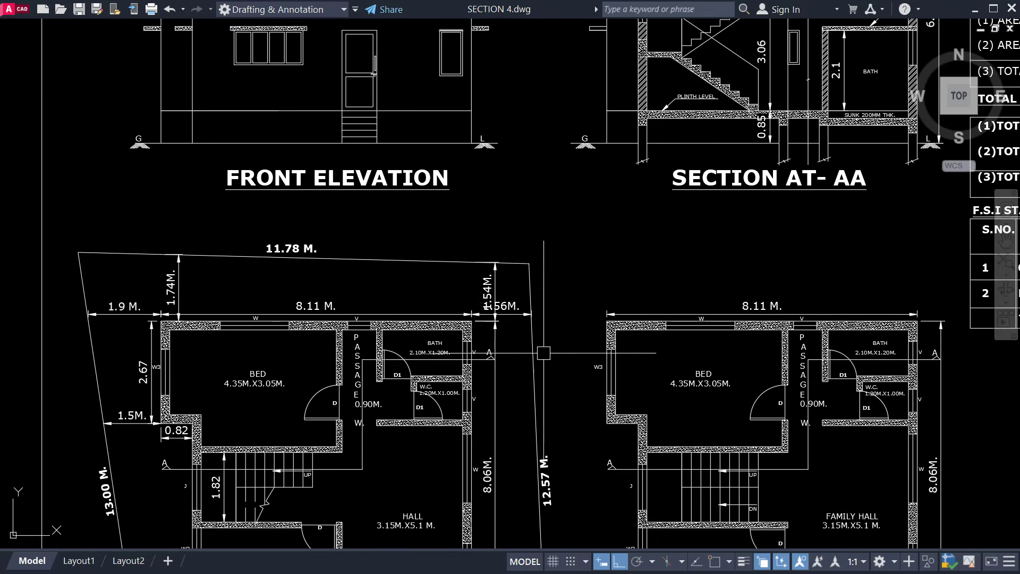
Review the ground floor plan's staircase, hall and kitchen in relation to section line A-A.
scroll(499, 349, "up", 5)
scroll(508, 317, "down", 3)
middle_click_drag(508, 406, 605, 300)
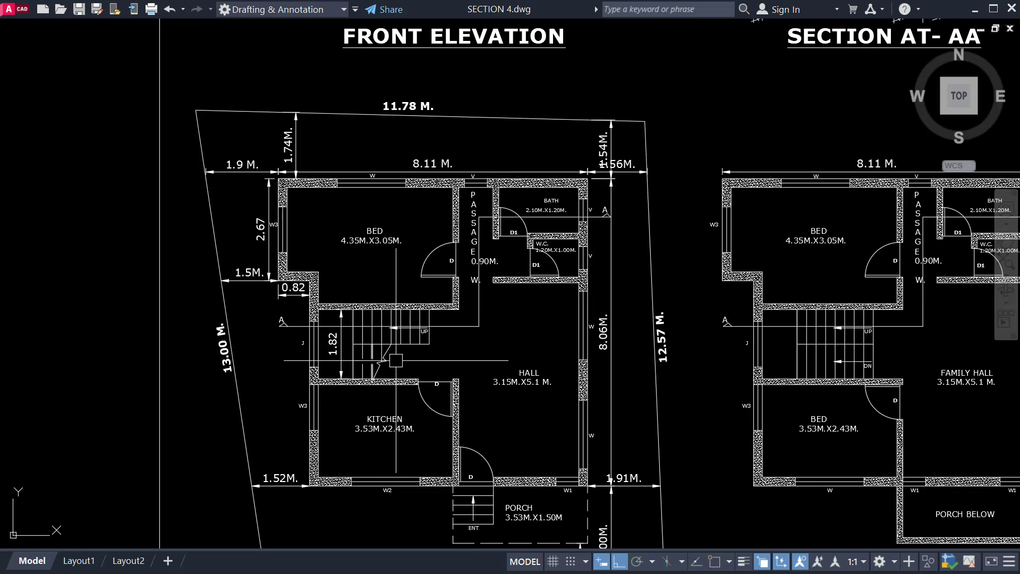
scroll(327, 391, "up", 2)
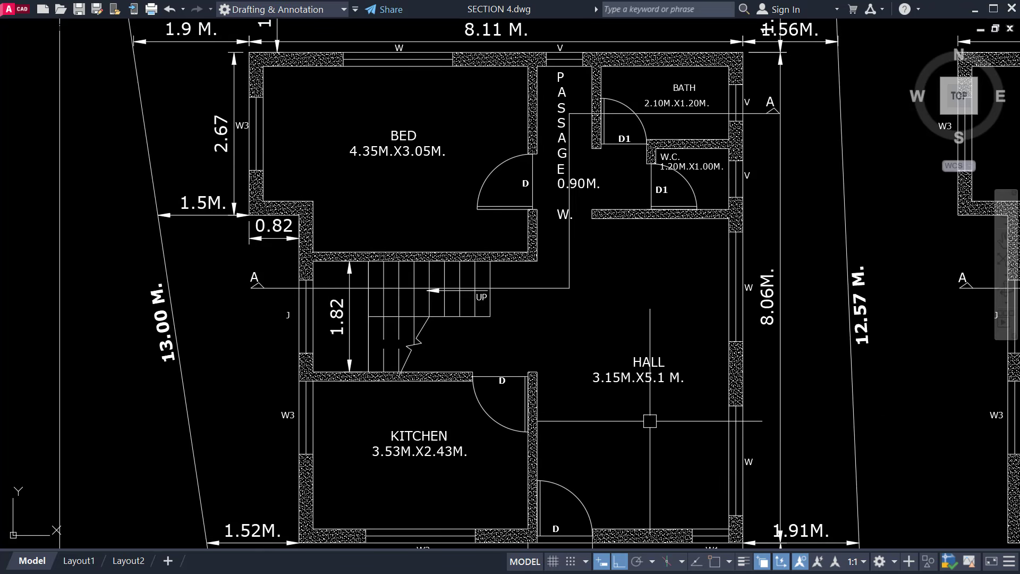
scroll(650, 420, "down", 3)
Examine the AA reference in the section title, and return to an overview of the whole drawing sheet.
middle_click_drag(652, 422, 377, 491)
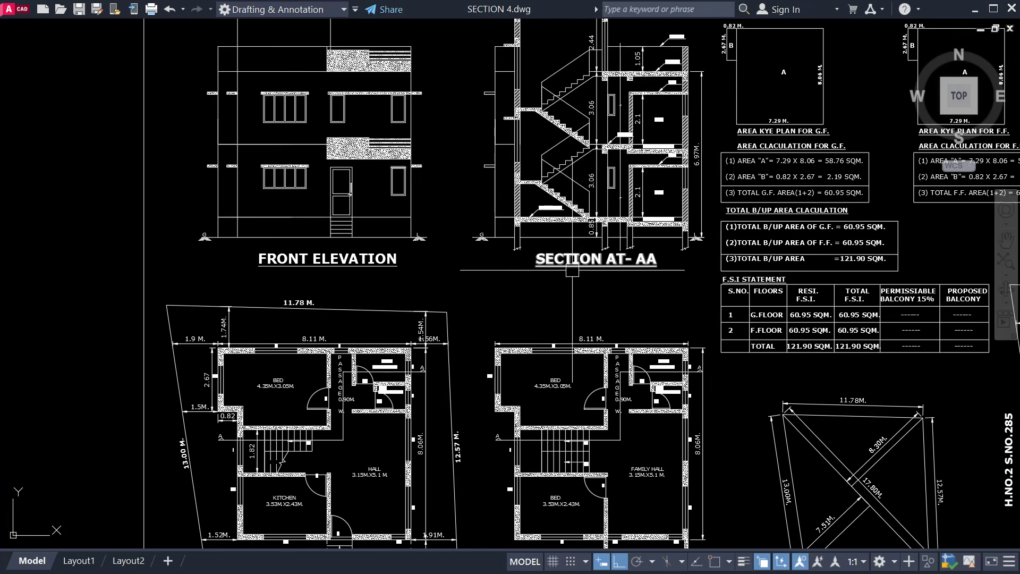
scroll(625, 240, "up", 5)
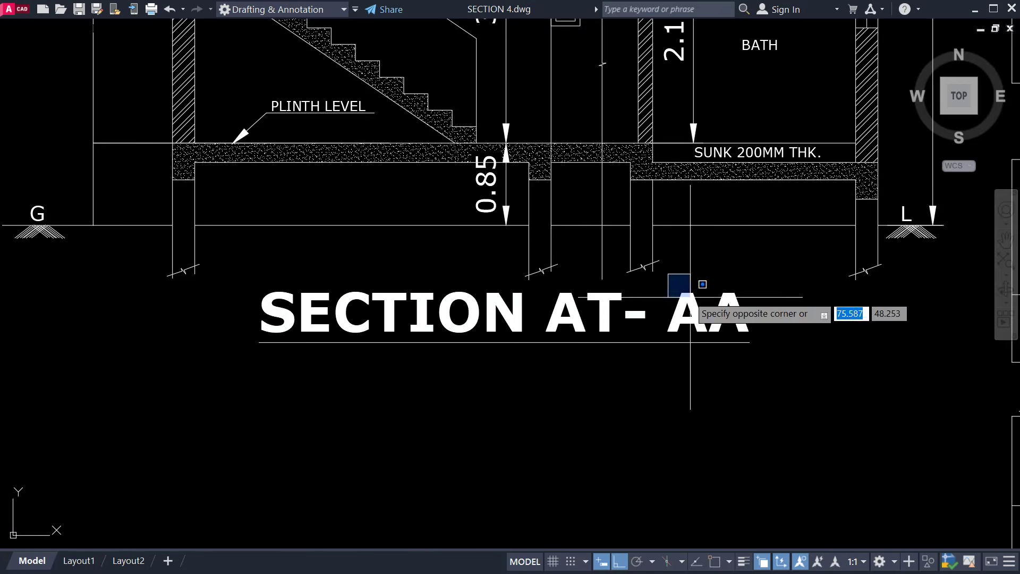
scroll(765, 405, "down", 3)
scroll(714, 424, "down", 2)
scroll(686, 326, "up", 2)
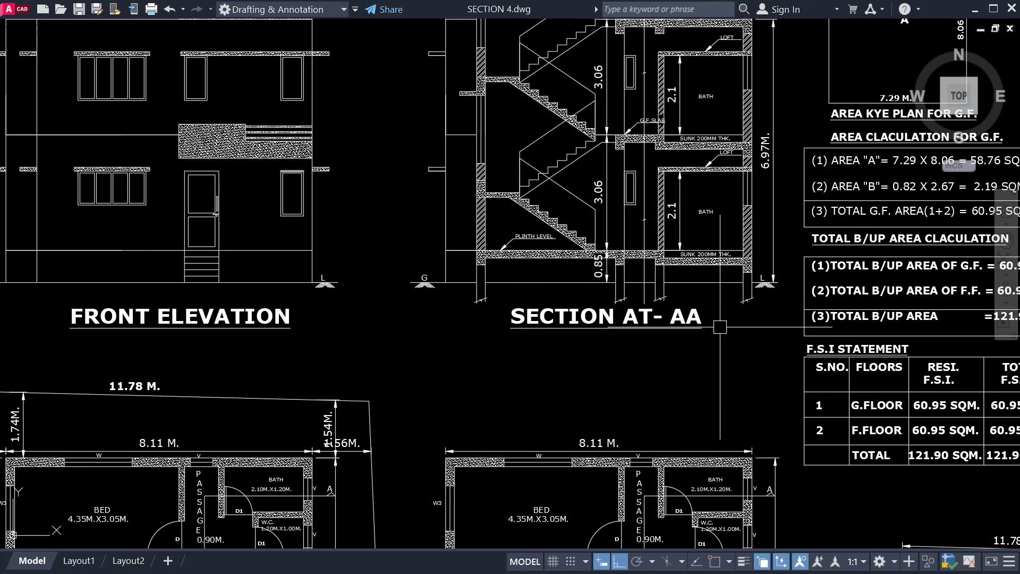
scroll(641, 303, "down", 4)
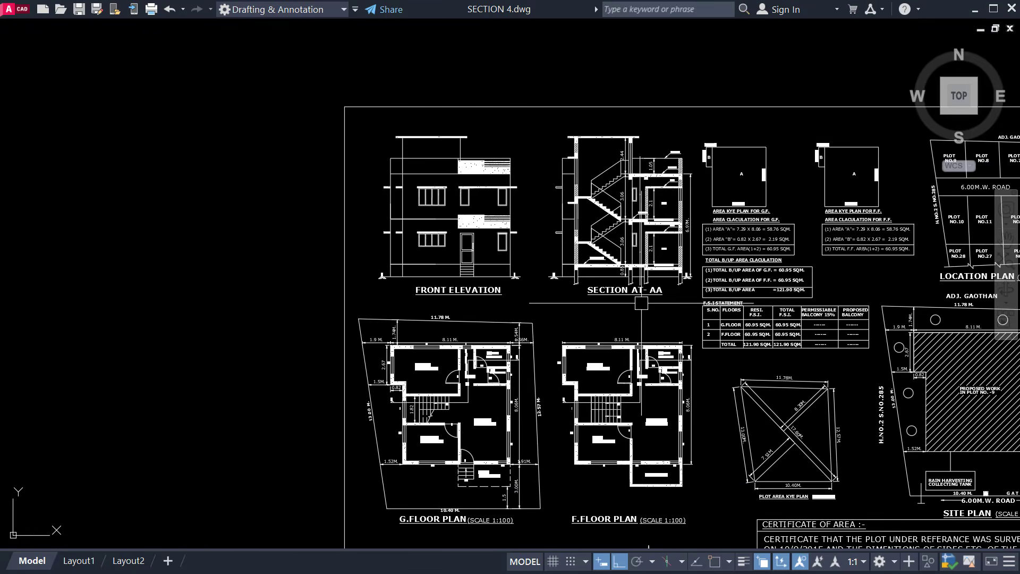
Switch from SECTION 4.dwg to SECTION 2.dwg and bring section AT-AA into close view.
scroll(663, 428, "up", 4)
mouse_move(663, 428)
middle_mouse_down()
mouse_move(633, 342)
mouse_move(604, 462)
middle_mouse_up()
scroll(632, 342, "down", 4)
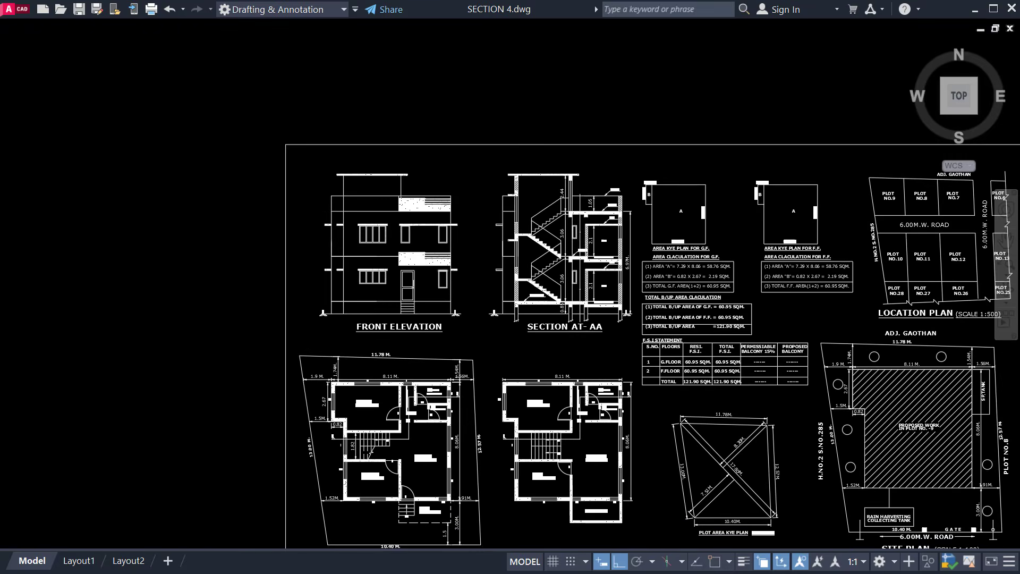
scroll(572, 302, "up", 2)
mouse_move(572, 302)
middle_mouse_down()
mouse_move(567, 327)
mouse_move(500, 240)
middle_mouse_up()
key("ctrl+Tab")
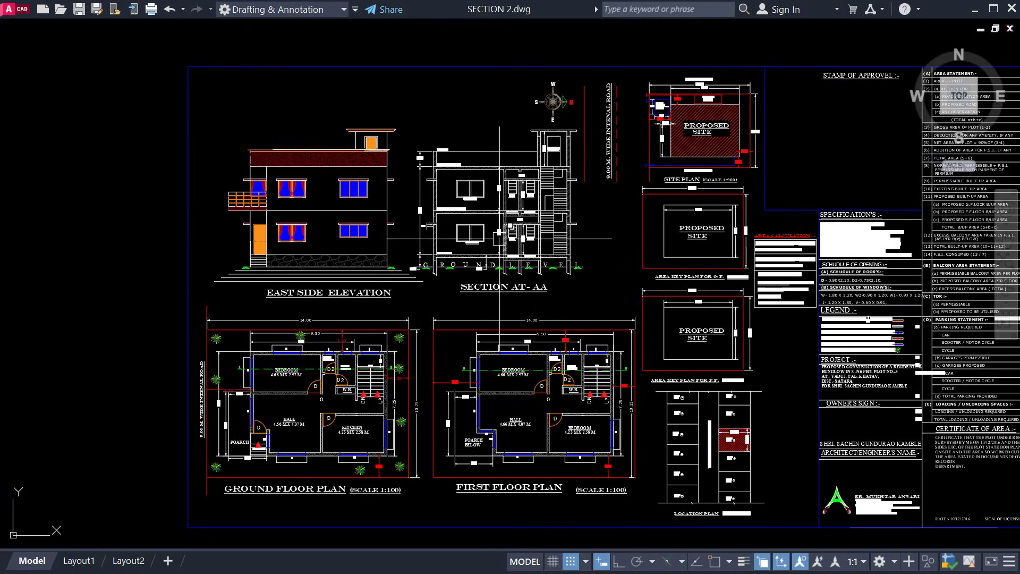
middle_click_drag(471, 320, 442, 276)
scroll(473, 151, "up", 4)
middle_click_drag(471, 159, 428, 251)
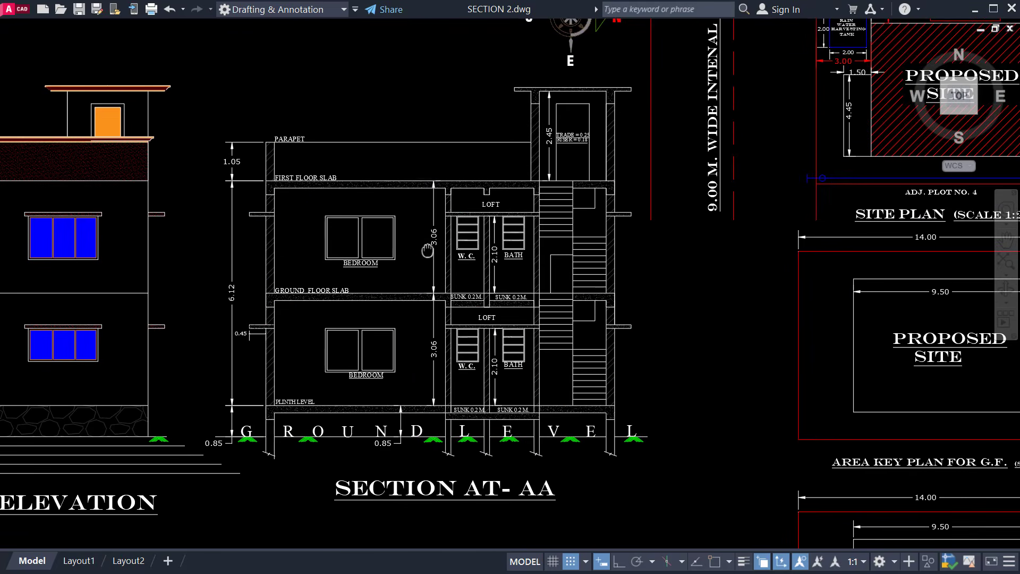
Examine the plinth level, the ground level and the plinth height dimensions in section AT-AA.
scroll(223, 473, "up", 2)
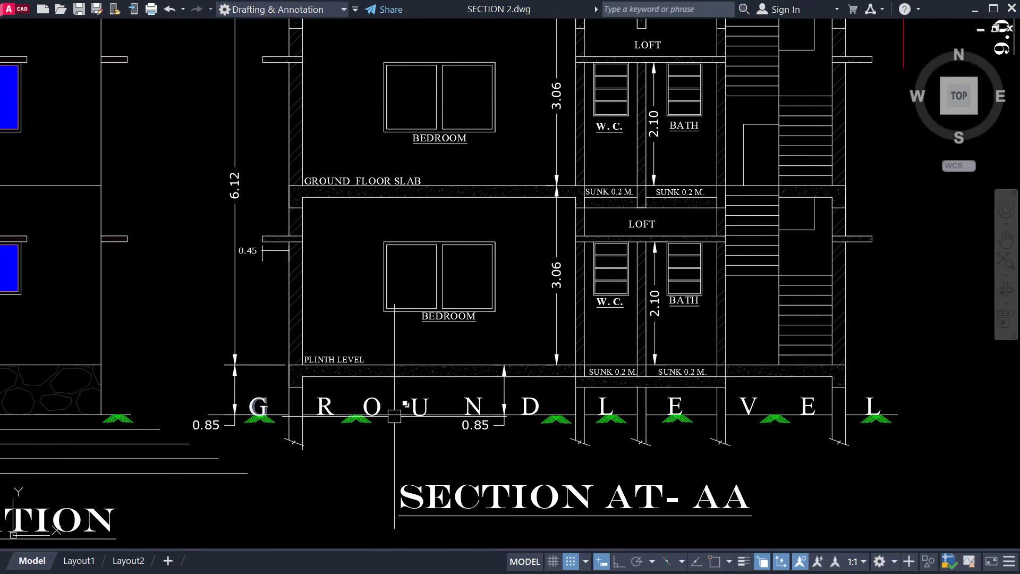
scroll(504, 399, "up", 2)
middle_click_drag(503, 401, 499, 353)
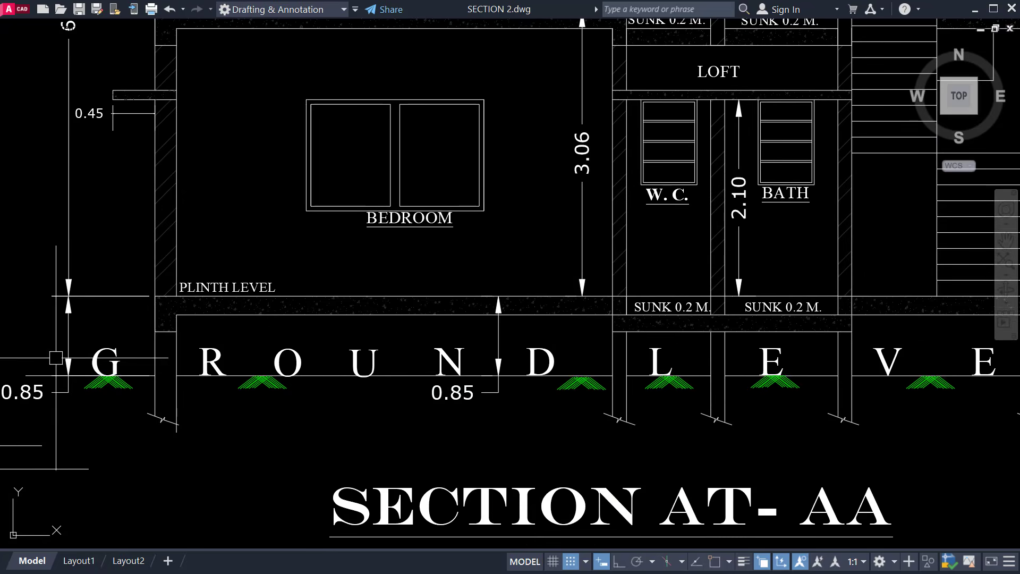
scroll(810, 355, "down", 3)
scroll(778, 388, "up", 1)
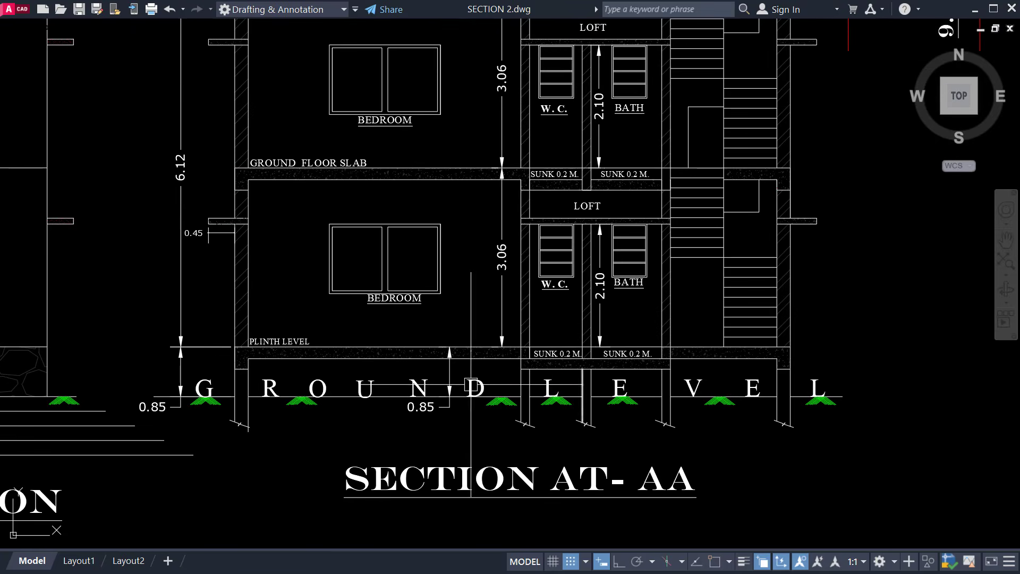
Review the ground floor slab, first floor slab and parapet labels in section AT-AA from the lower storey upwards.
scroll(404, 345, "up", 2)
scroll(416, 387, "down", 1)
scroll(388, 177, "up", 1)
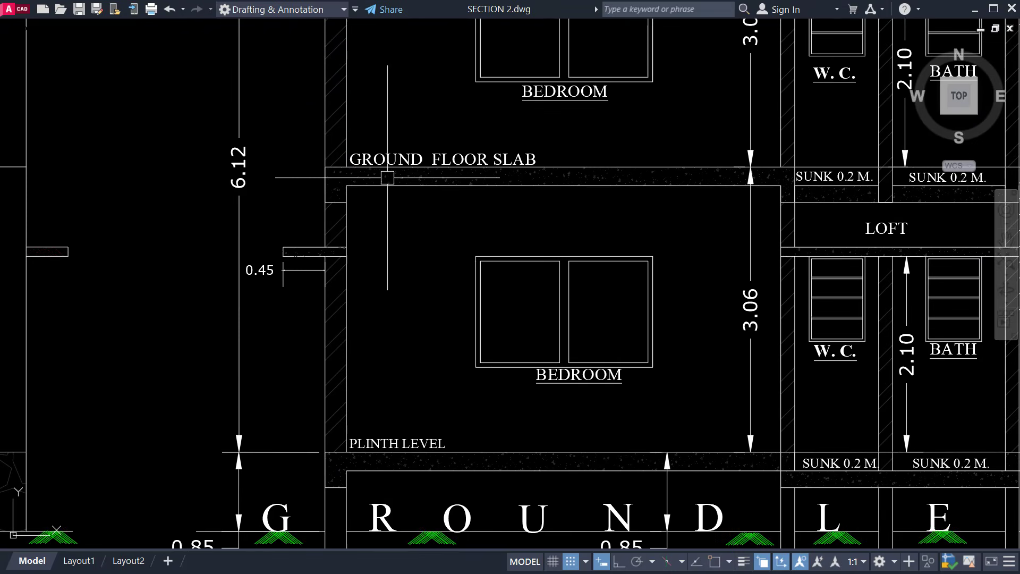
middle_click_drag(355, 138, 345, 384)
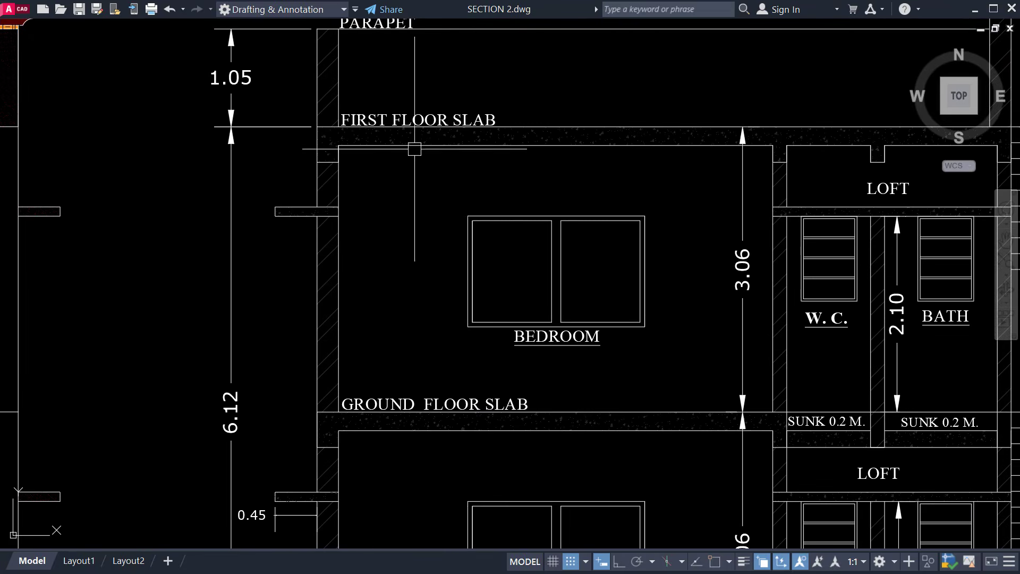
scroll(455, 101, "down", 1)
middle_click_drag(454, 102, 394, 206)
scroll(331, 143, "up", 1)
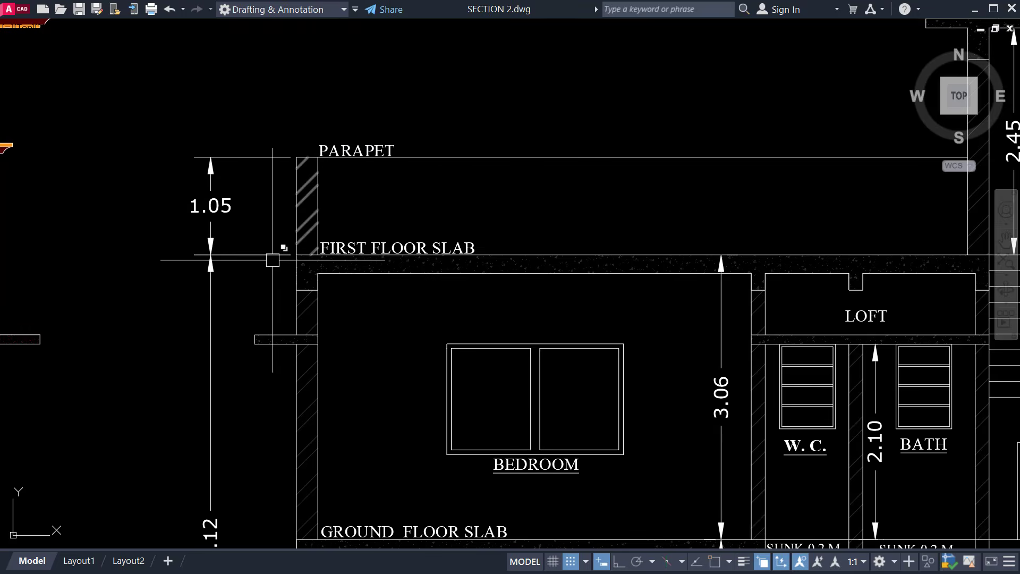
middle_click_drag(271, 260, 434, 172)
Check the overall height dimension and the projection dimension of the ground floor window shade on the outer bedroom wall.
scroll(349, 281, "down", 2)
middle_click_drag(399, 479, 414, 230)
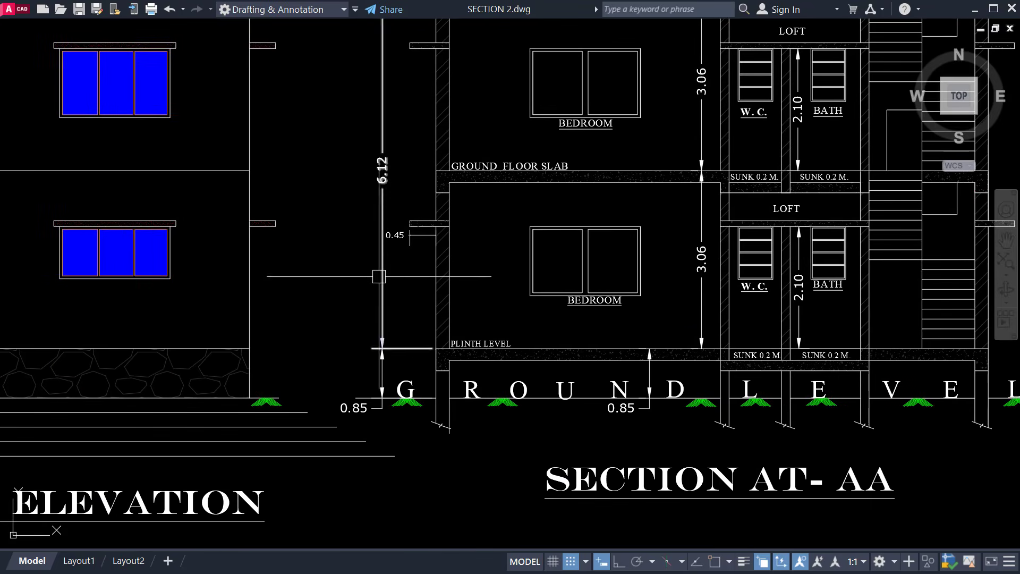
scroll(414, 230, "up", 3)
scroll(414, 230, "up", 2)
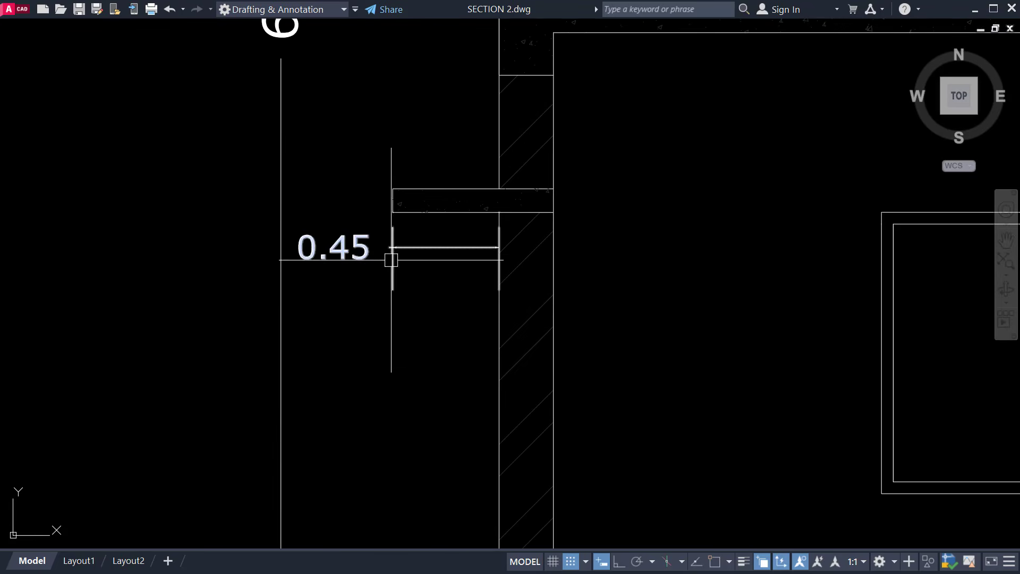
scroll(337, 250, "down", 5)
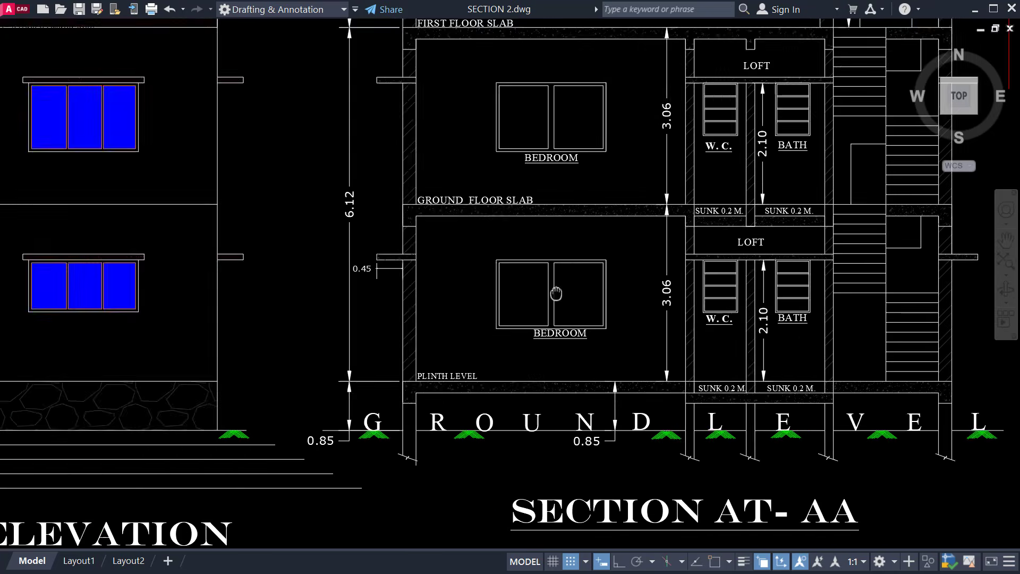
Examine the storey height, the W.C. and bath height, and the sunk slabs beneath them on the ground floor.
middle_click_drag(746, 291, 522, 294)
scroll(514, 289, "up", 3)
scroll(450, 324, "down", 1)
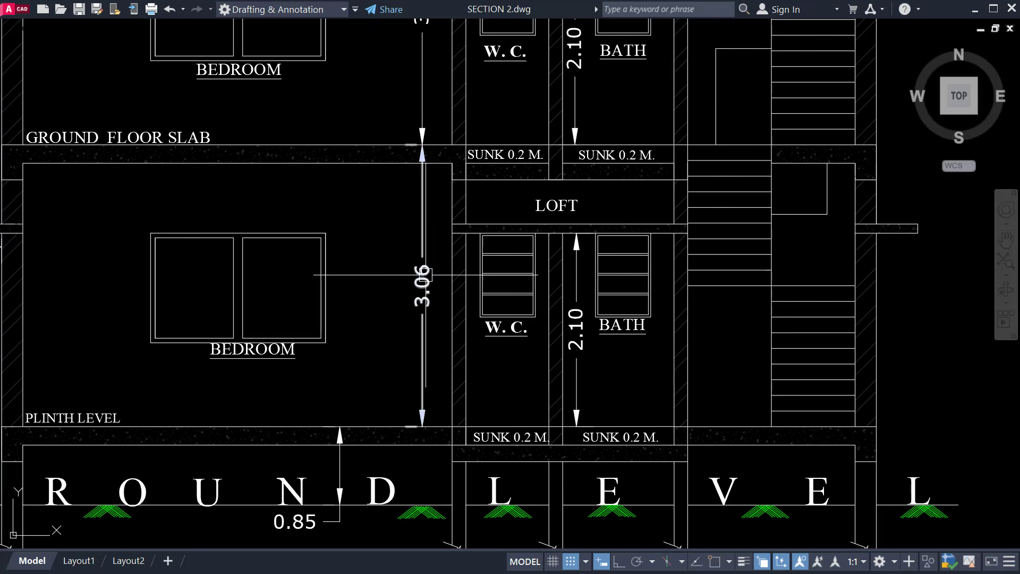
middle_click_drag(594, 391, 497, 384)
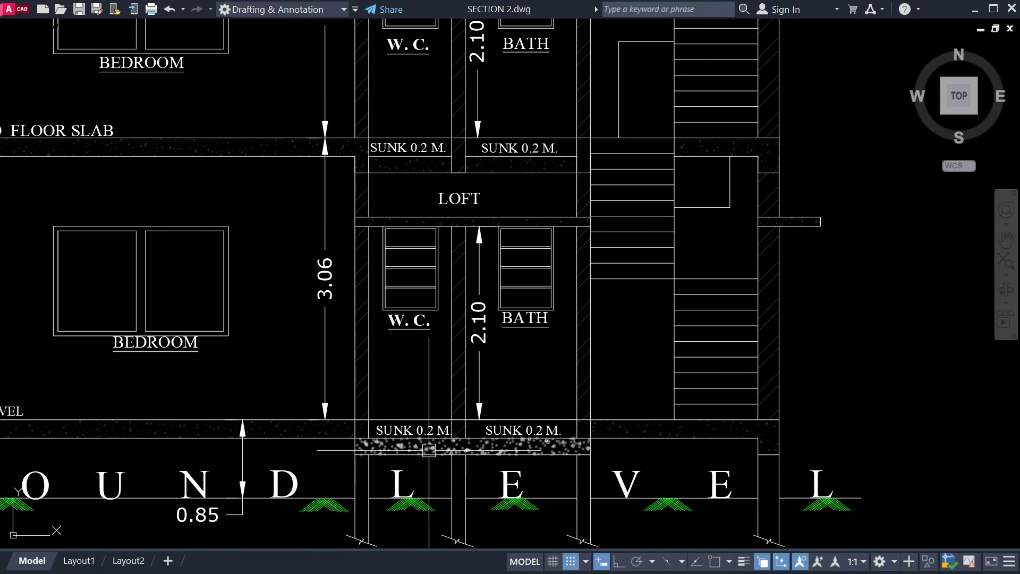
scroll(429, 483, "up", 4)
scroll(437, 362, "down", 4)
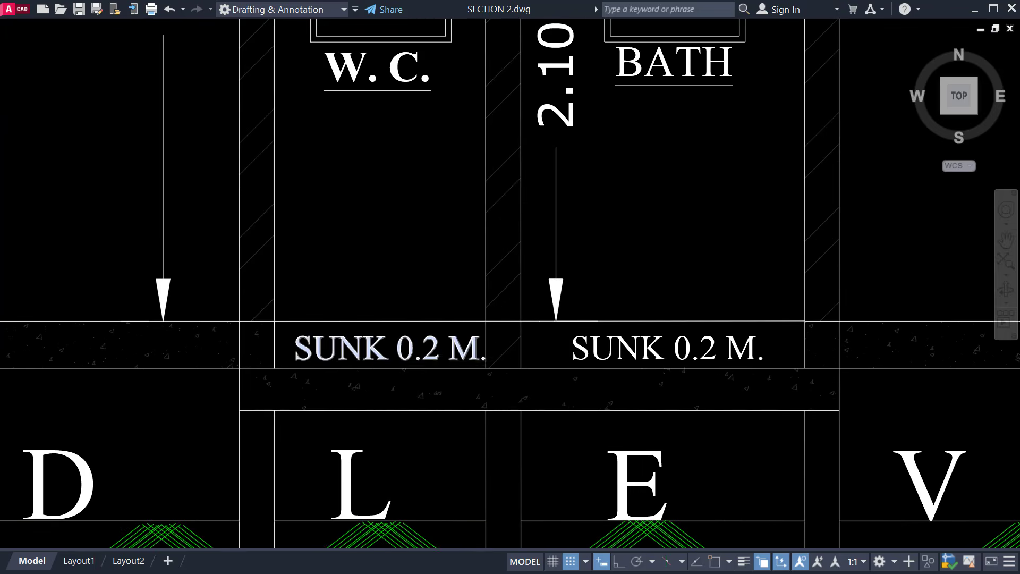
mouse_move(680, 460)
middle_mouse_down()
mouse_move(684, 403)
mouse_move(583, 453)
mouse_move(530, 497)
middle_mouse_up()
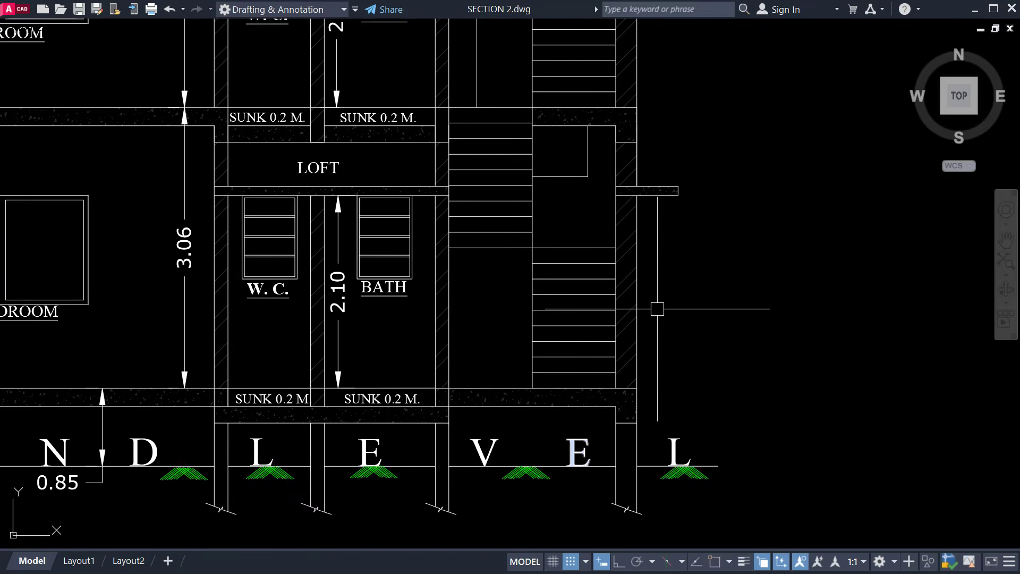
Inspect the concrete shade projecting from the outer wall beside the staircase.
middle_click_drag(513, 352, 482, 460)
scroll(482, 291, "down", 3)
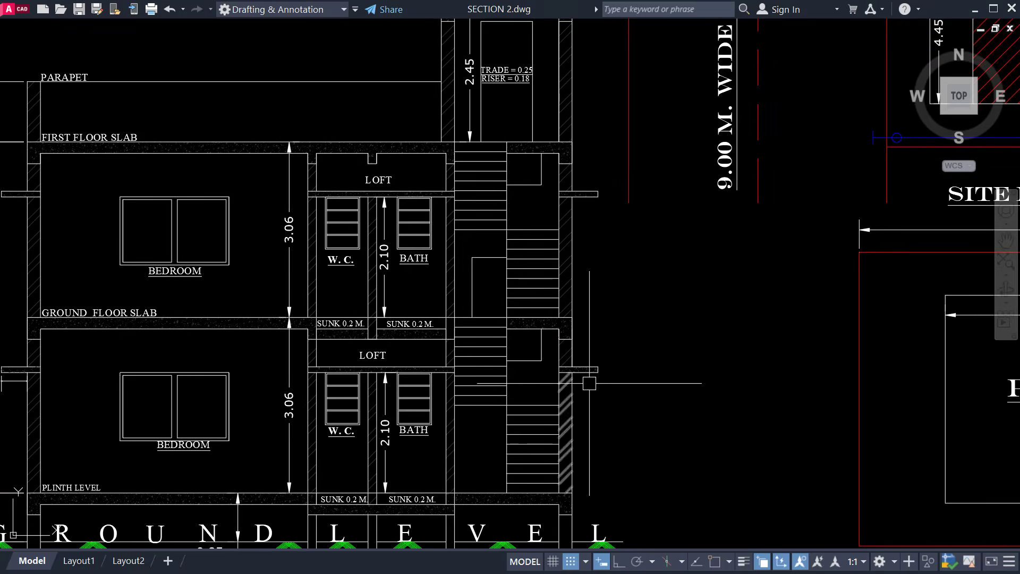
scroll(592, 361, "up", 8)
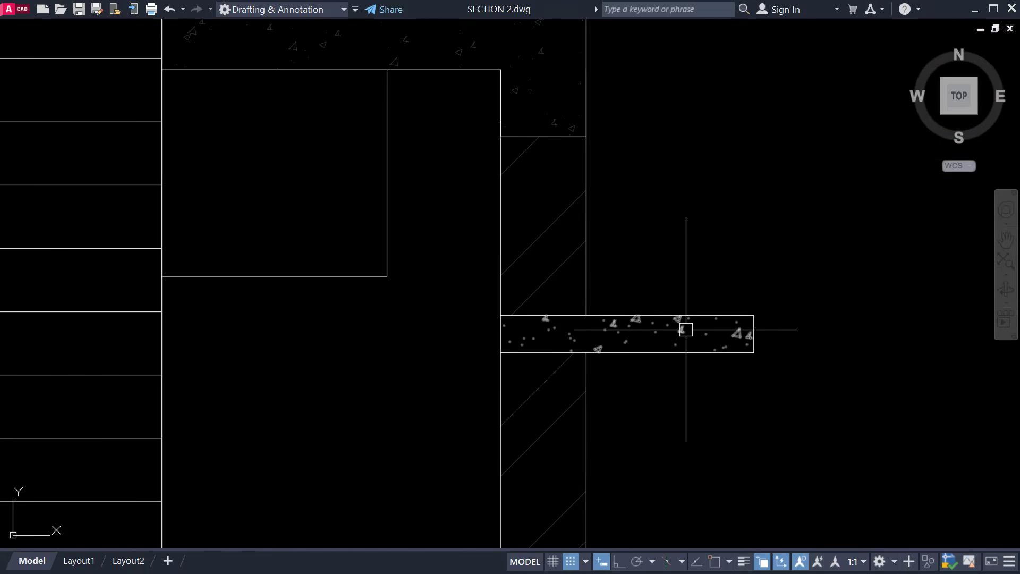
scroll(685, 329, "down", 6)
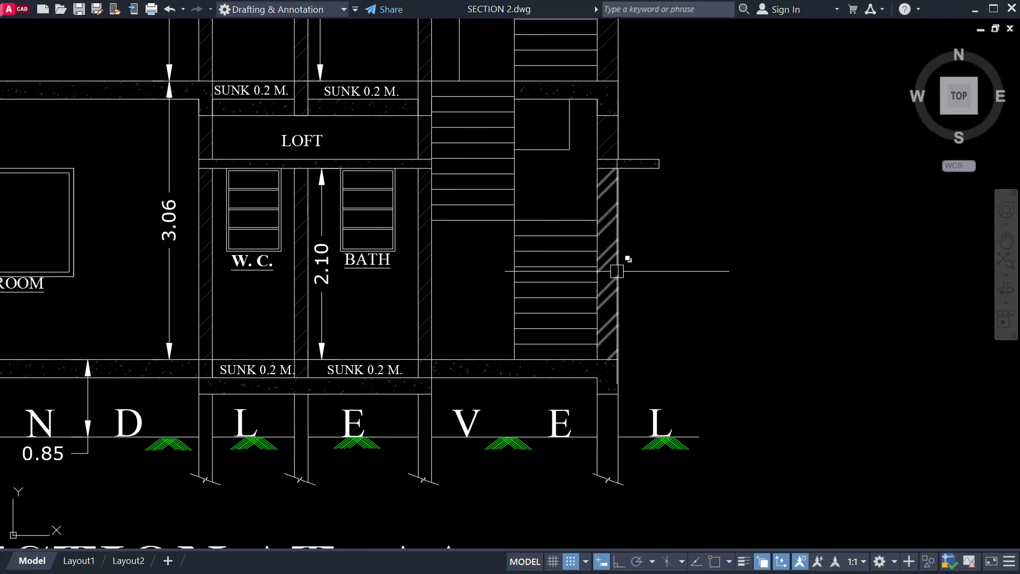
Highlight the bottom edge of the plinth beam below the outer staircase wall, and review the beam within the whole section.
scroll(616, 270, "up", 4)
left_click(559, 229)
left_click(672, 399)
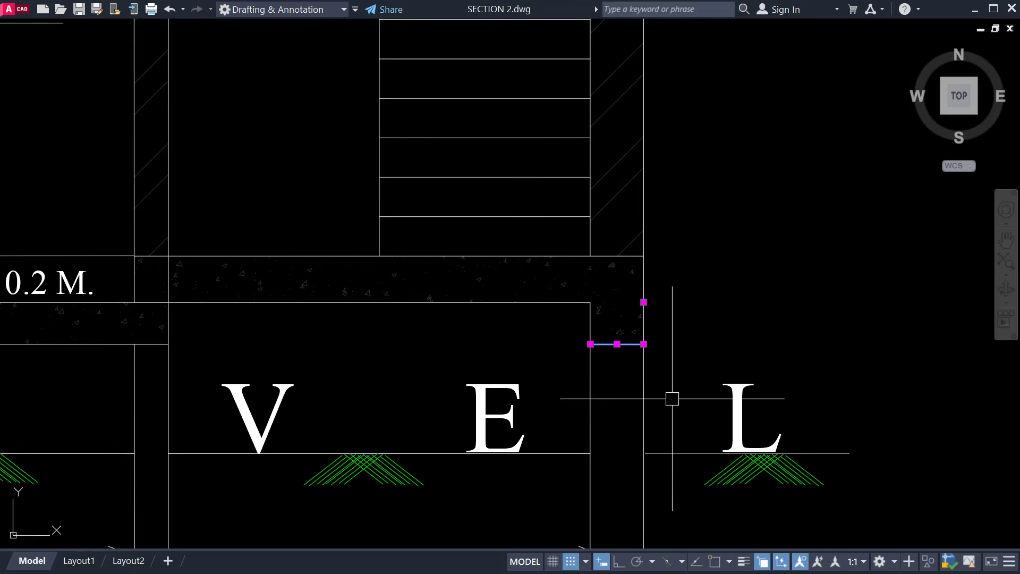
scroll(595, 285, "down", 4)
mouse_move(519, 282)
middle_mouse_down()
mouse_move(851, 312)
mouse_move(643, 457)
middle_mouse_up()
scroll(642, 455, "down", 4)
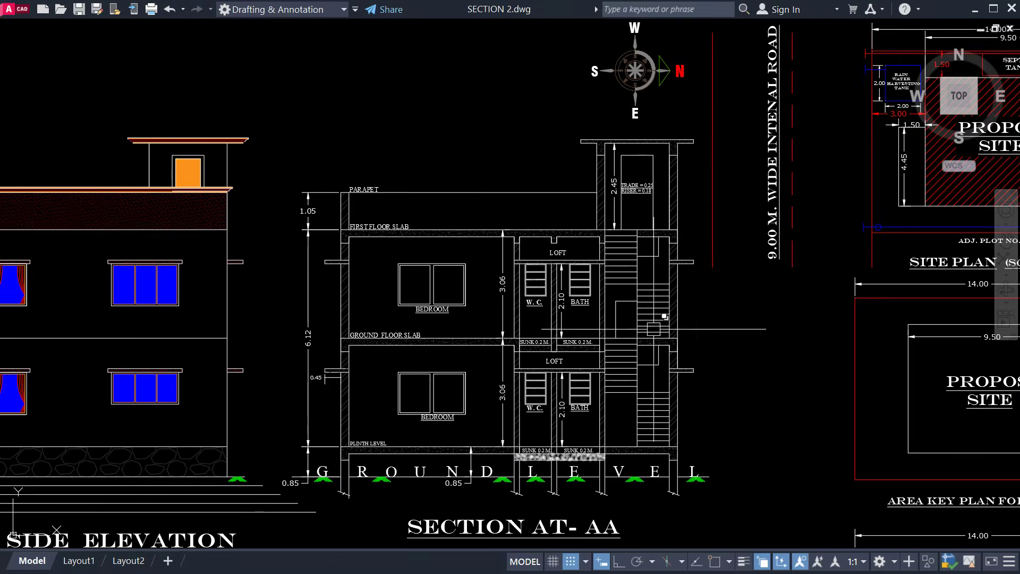
Inspect the stair cabin above the first floor slab and highlight its tread and riser note.
scroll(689, 230, "up", 4)
middle_click_drag(689, 230, 688, 315)
scroll(537, 294, "down", 4)
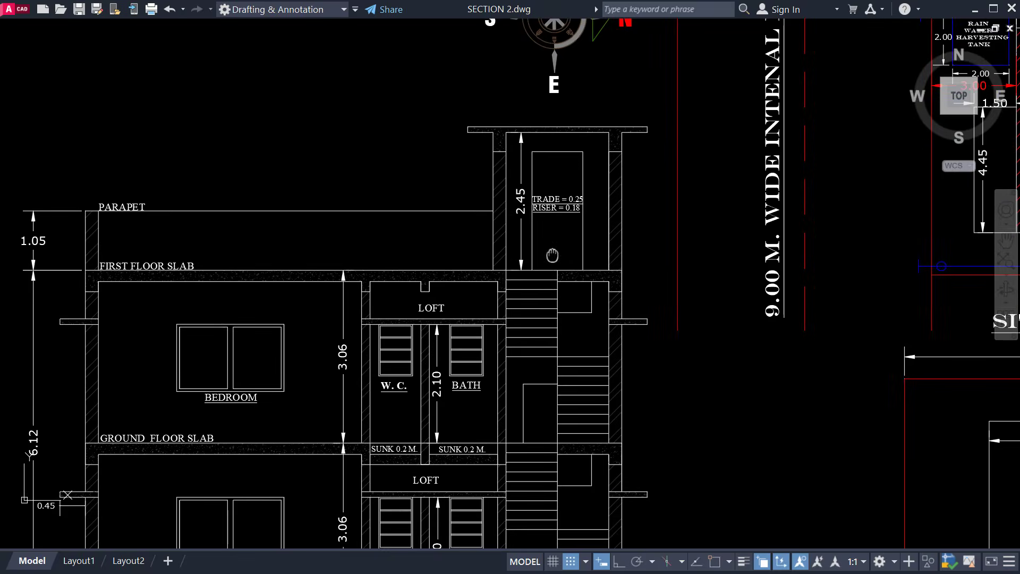
scroll(512, 190, "up", 4)
scroll(596, 235, "up", 5)
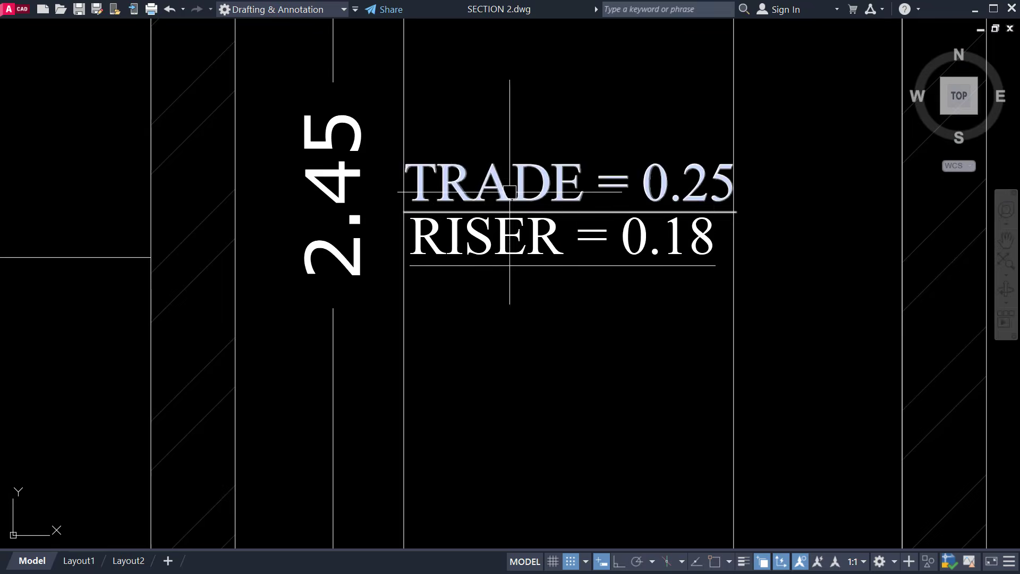
left_click(388, 138)
left_click(768, 268)
key("Escape")
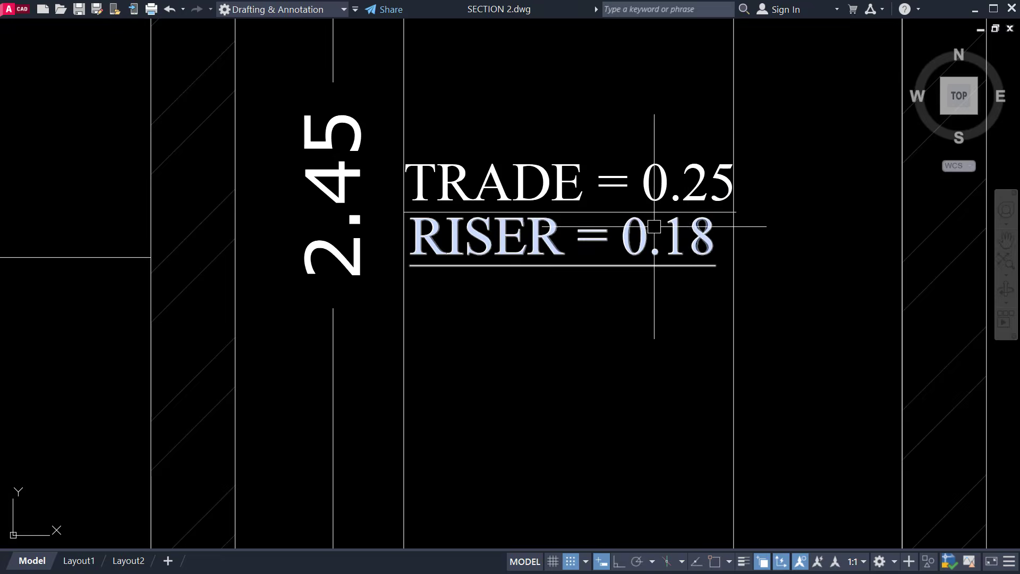
Compare the tread and riser note with the stair flights drawn on both floors of the section.
scroll(569, 142, "down", 3)
scroll(569, 142, "down", 2)
scroll(586, 502, "down", 2)
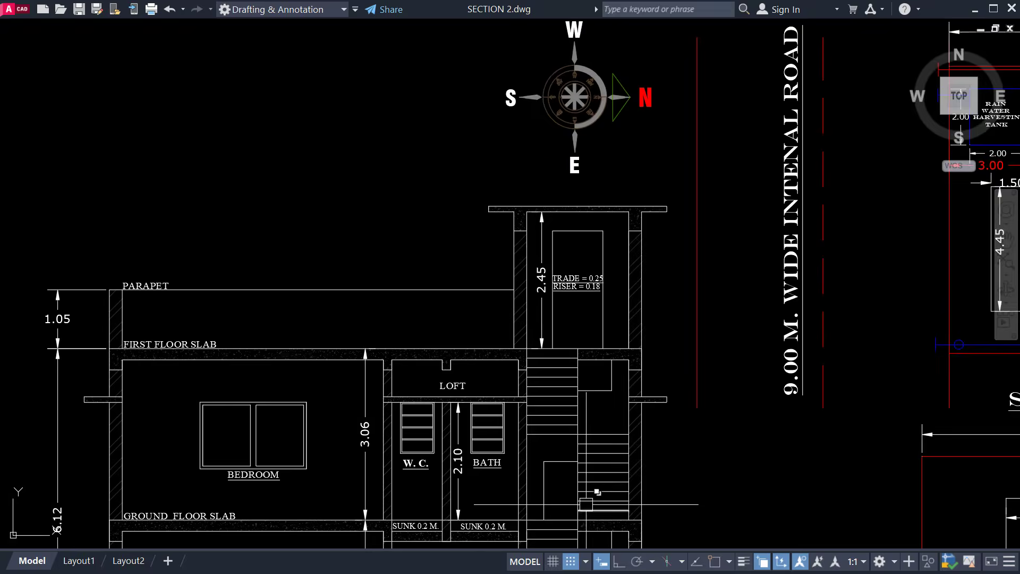
middle_click_drag(586, 502, 592, 289)
scroll(560, 468, "up", 4)
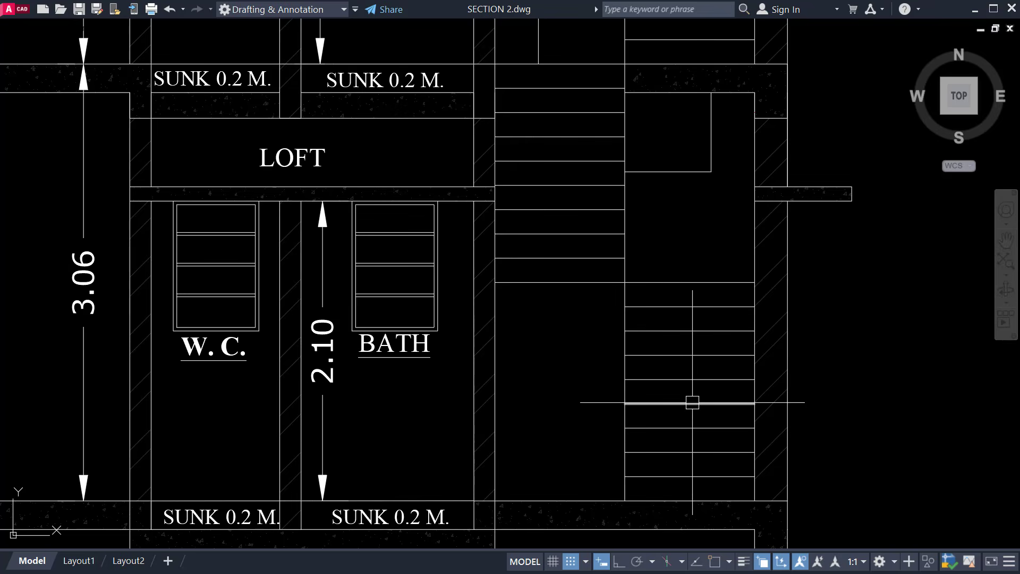
scroll(692, 402, "down", 5)
scroll(642, 232, "up", 4)
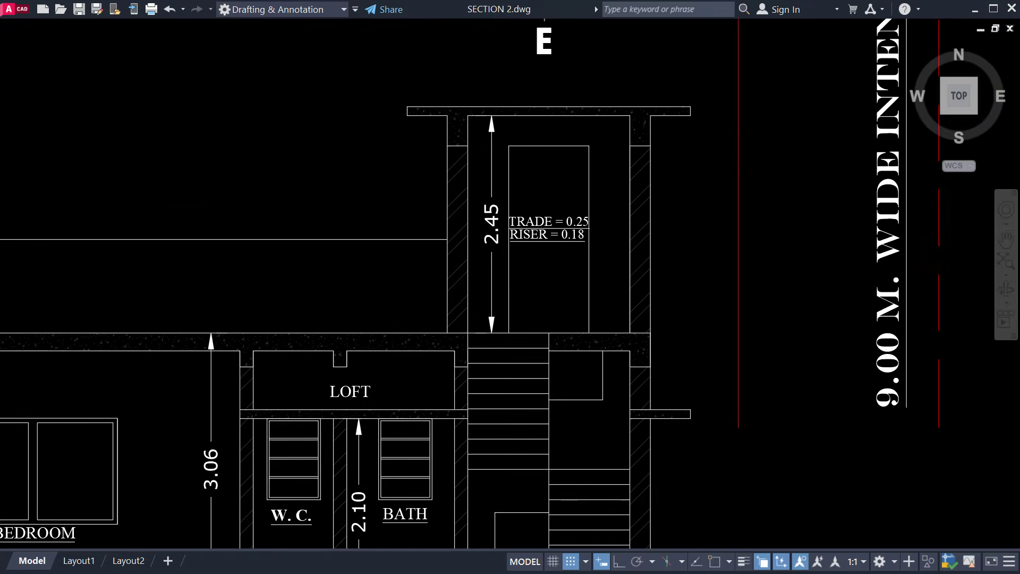
Examine the stair cabin's height dimension, door outline and the flight reaching the first floor slab.
scroll(559, 204, "down", 1)
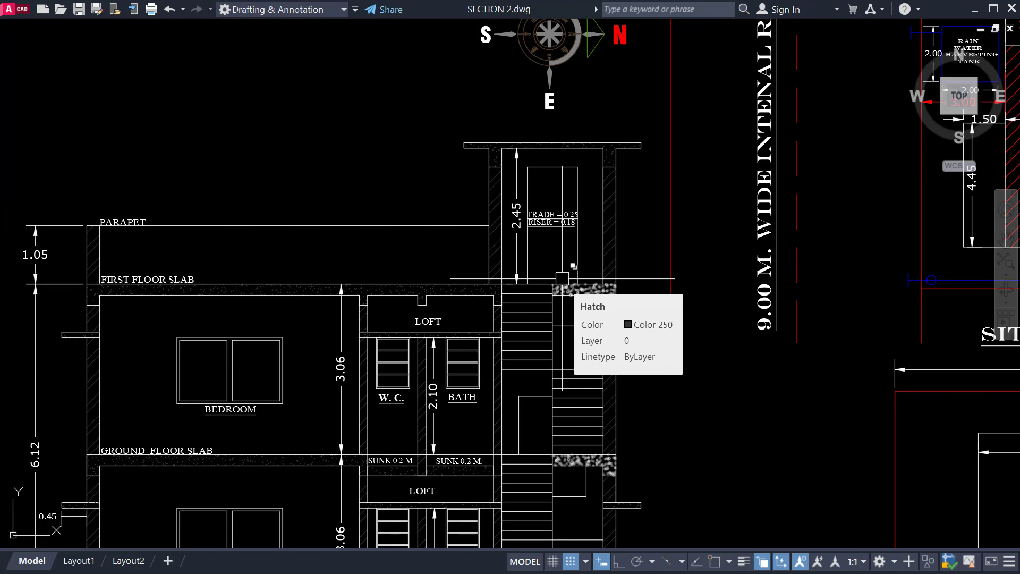
middle_click_drag(555, 260, 550, 213)
scroll(549, 193, "up", 4)
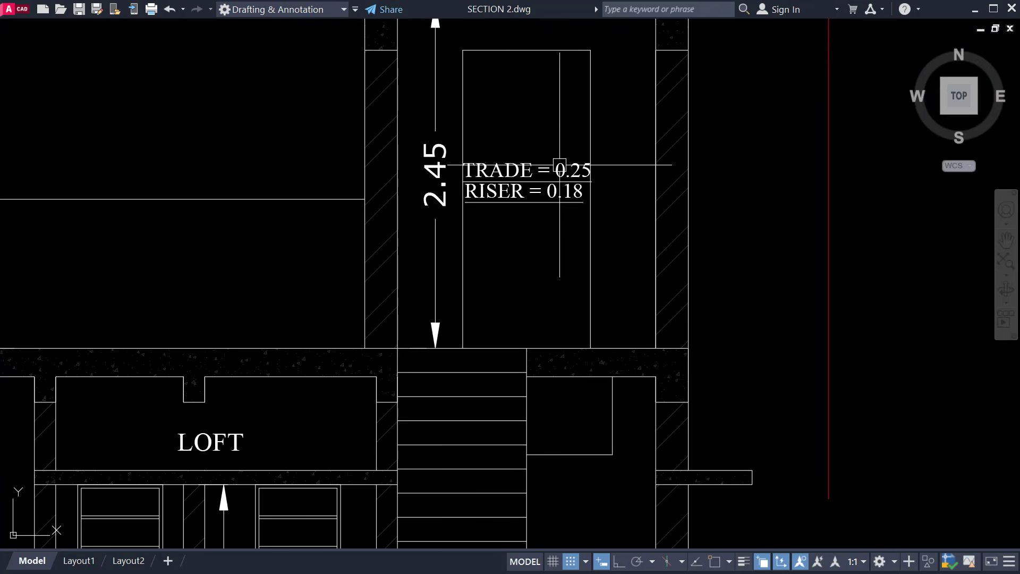
mouse_move(400, 397)
middle_mouse_down()
mouse_move(423, 276)
mouse_move(477, 250)
middle_mouse_up()
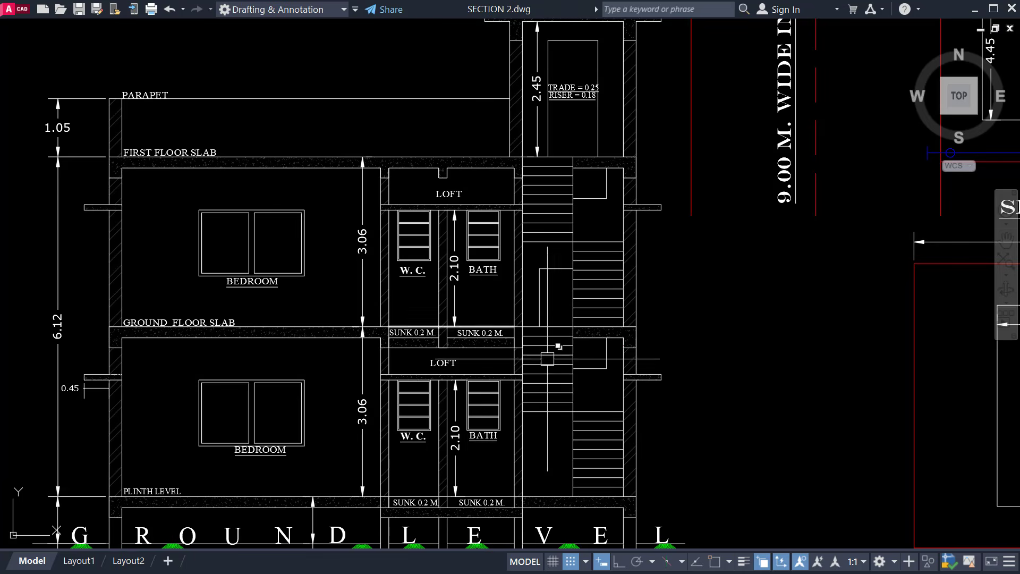
Relate the section AT-AA title to the ground floor plan and select section line A-A through the bedroom, bath and staircase.
middle_click_drag(606, 413, 606, 319)
scroll(579, 398, "down", 2)
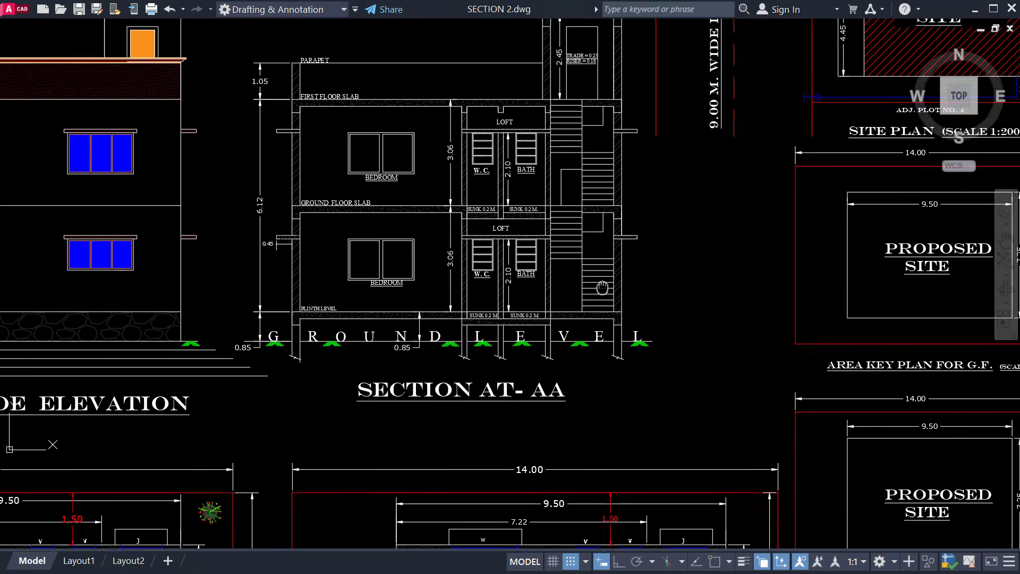
scroll(596, 372, "up", 2)
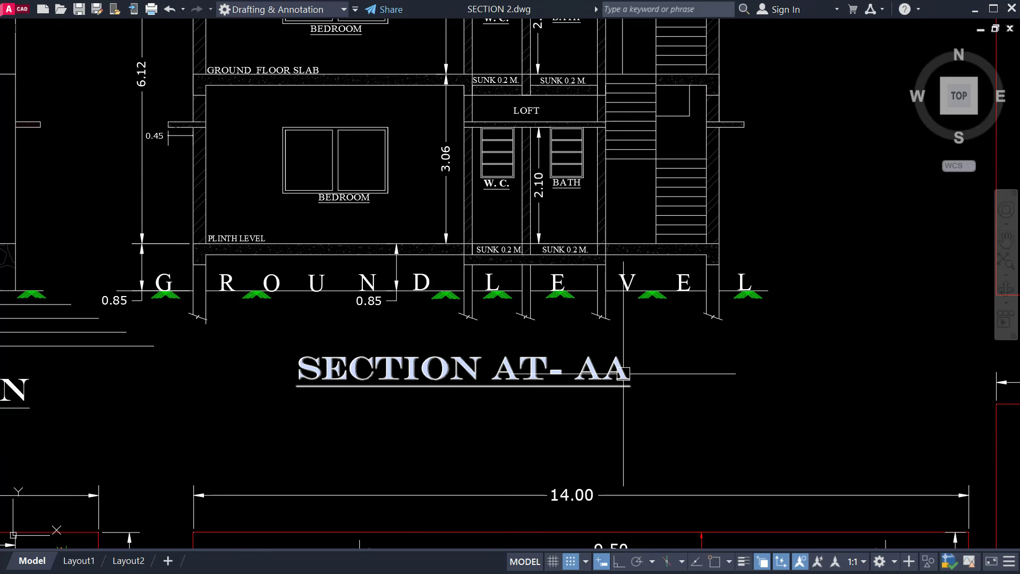
scroll(624, 374, "down", 5)
scroll(519, 216, "up", 4)
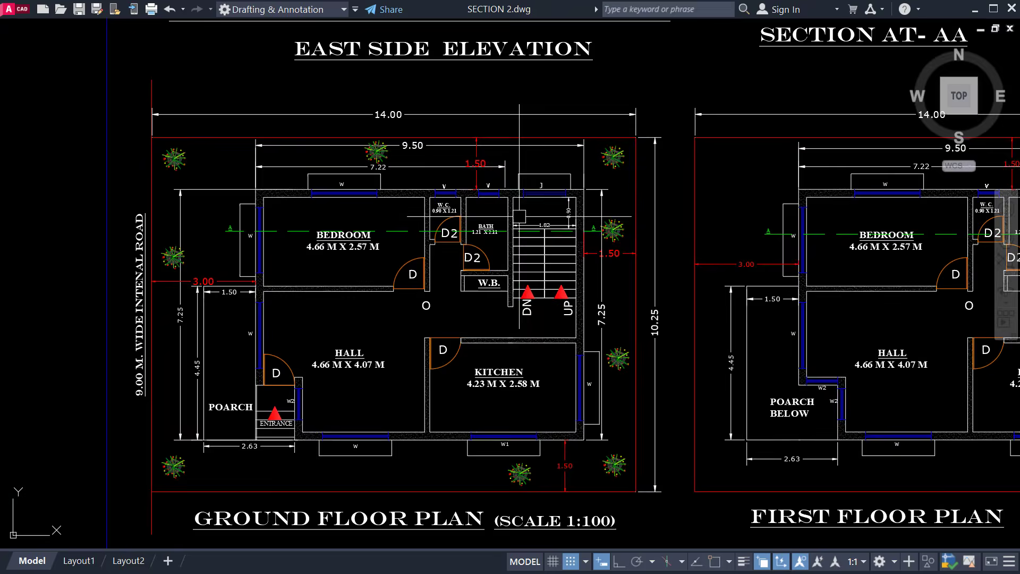
scroll(494, 145, "up", 2)
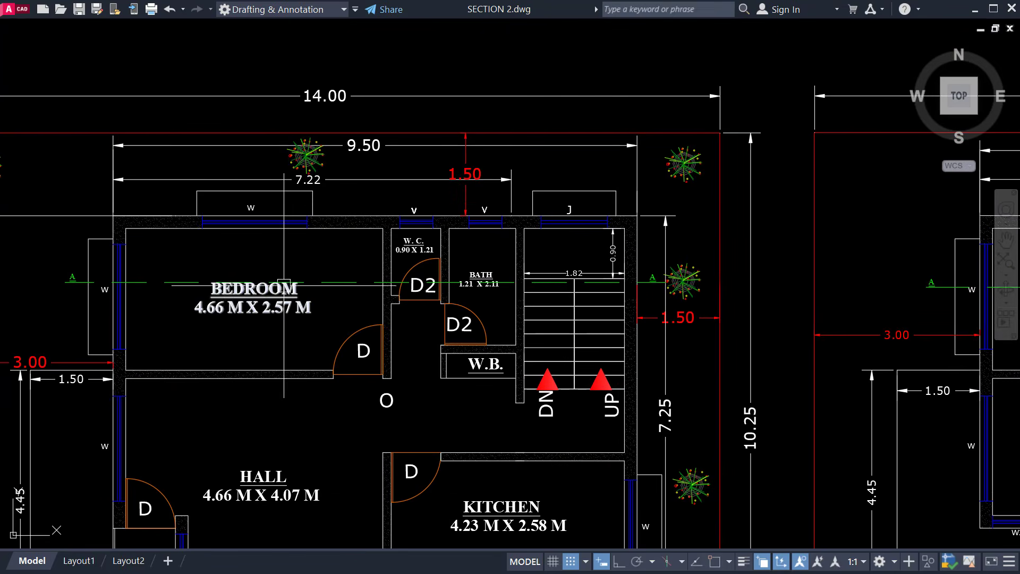
left_click(133, 287)
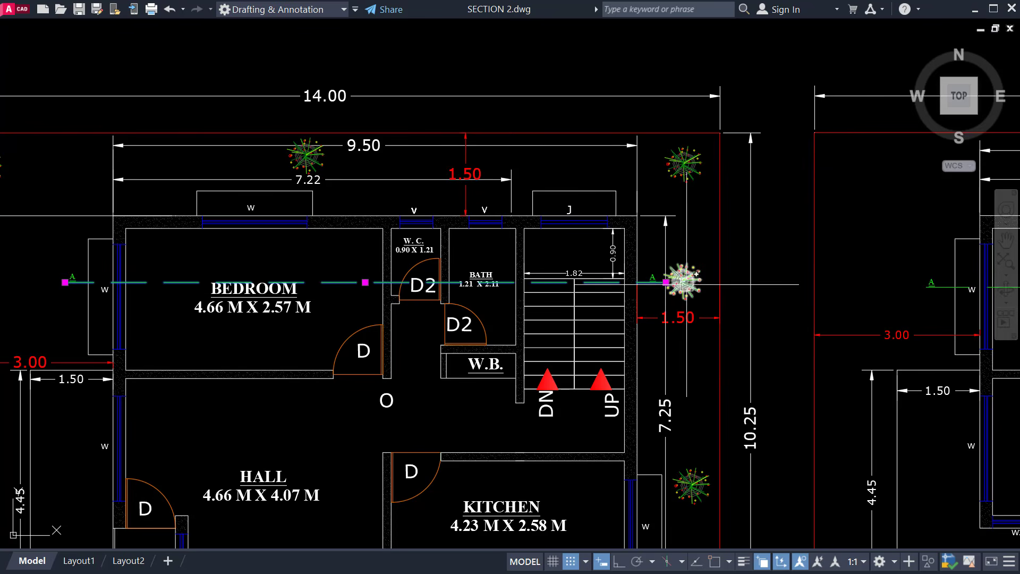
Clear the section line selection and compare section AT-AA with line A-A through the ground floor plan's bedroom, bath and staircase.
key("Escape")
scroll(611, 296, "down", 2)
scroll(611, 296, "down", 2)
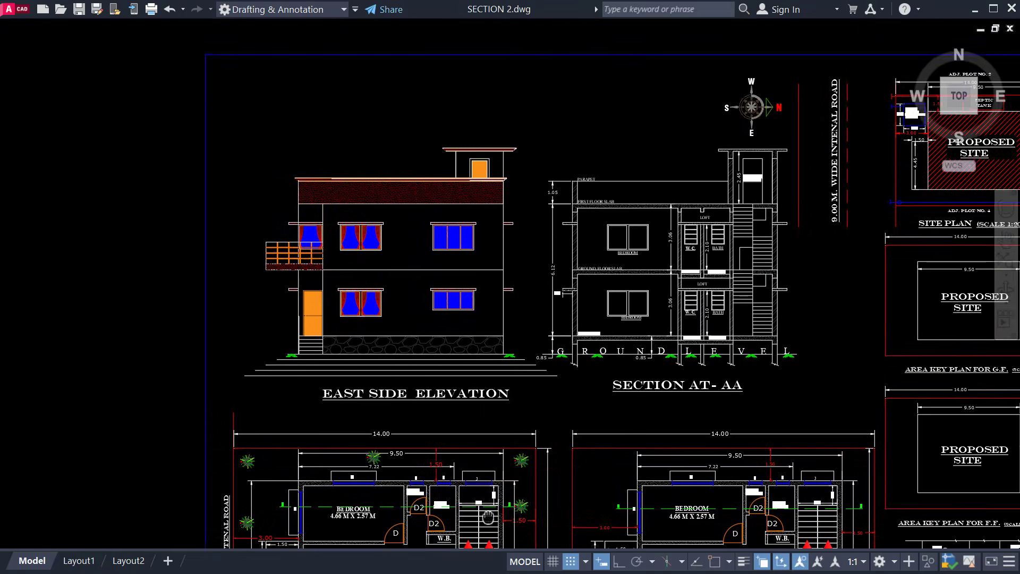
scroll(577, 122, "up", 2)
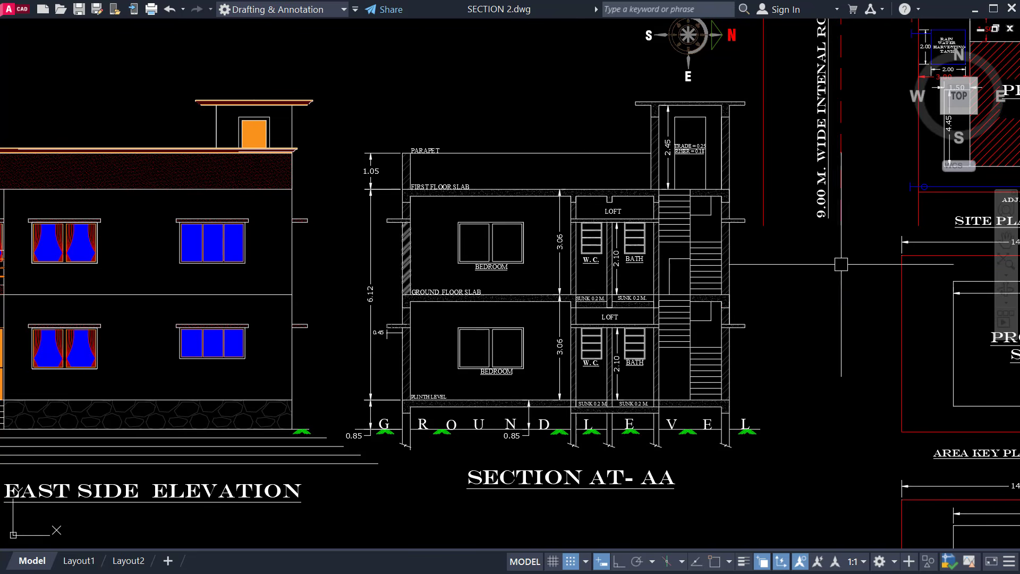
scroll(841, 264, "down", 2)
middle_click_drag(615, 316, 631, 162)
scroll(364, 364, "up", 2)
middle_click_drag(364, 365, 399, 352)
scroll(626, 361, "up", 2)
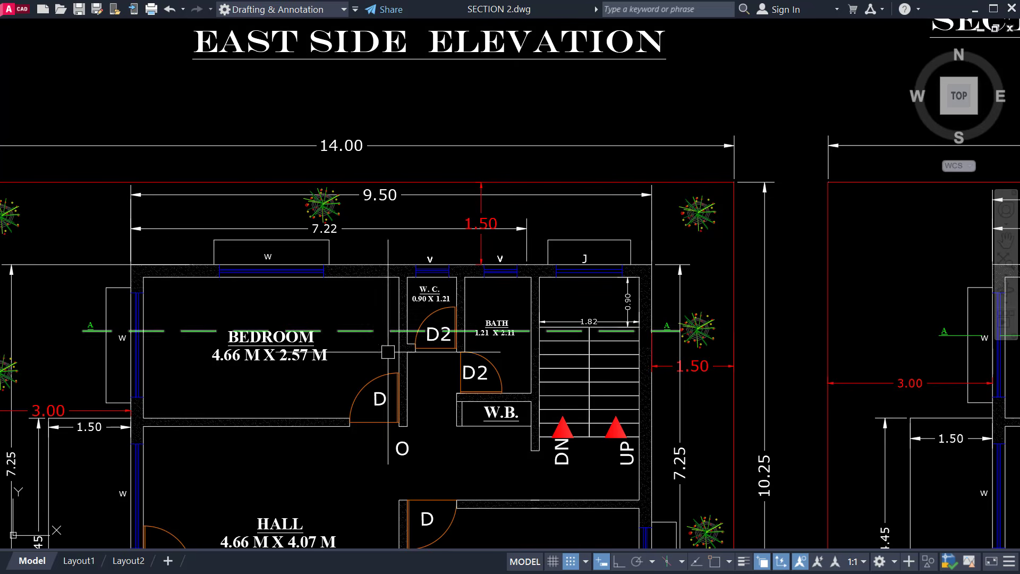
Relate both floor plans back to section AT-AA and review its rooms, stairs and slabs as a whole.
scroll(688, 332, "down", 4)
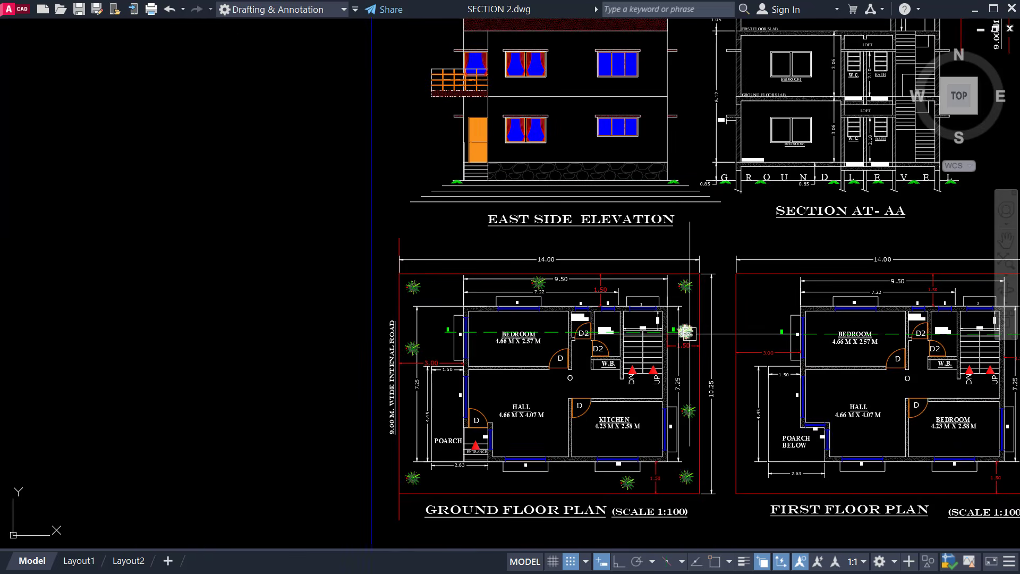
middle_click_drag(685, 333, 243, 475)
scroll(422, 277, "up", 2)
mouse_move(422, 277)
middle_mouse_down()
mouse_move(438, 384)
mouse_move(463, 335)
middle_mouse_up()
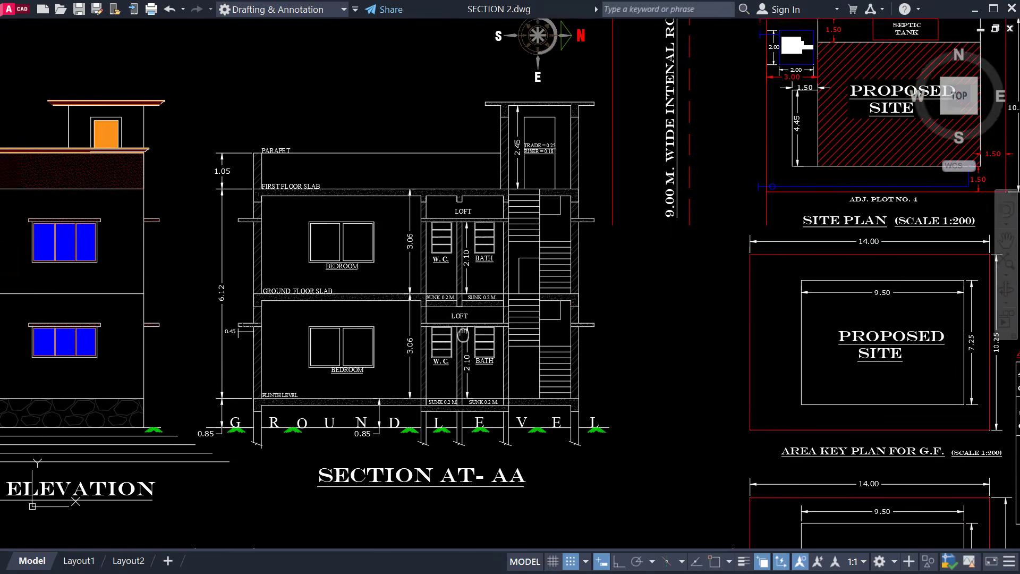
scroll(463, 335, "down", 2)
Switch to SECTION 3.dwg and bring its section at A-A and front elevation into view.
key("alt+Tab")
key("alt+Tab")
key("alt+Tab")
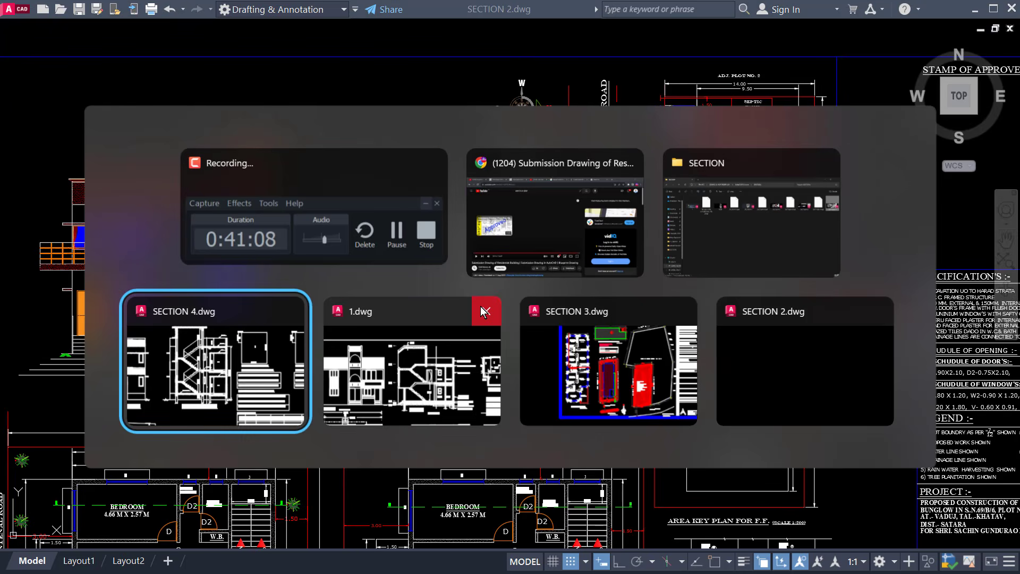
key("alt+Tab")
key("alt+Tab")
middle_click_drag(499, 411, 499, 273)
middle_click_drag(518, 60, 476, 266)
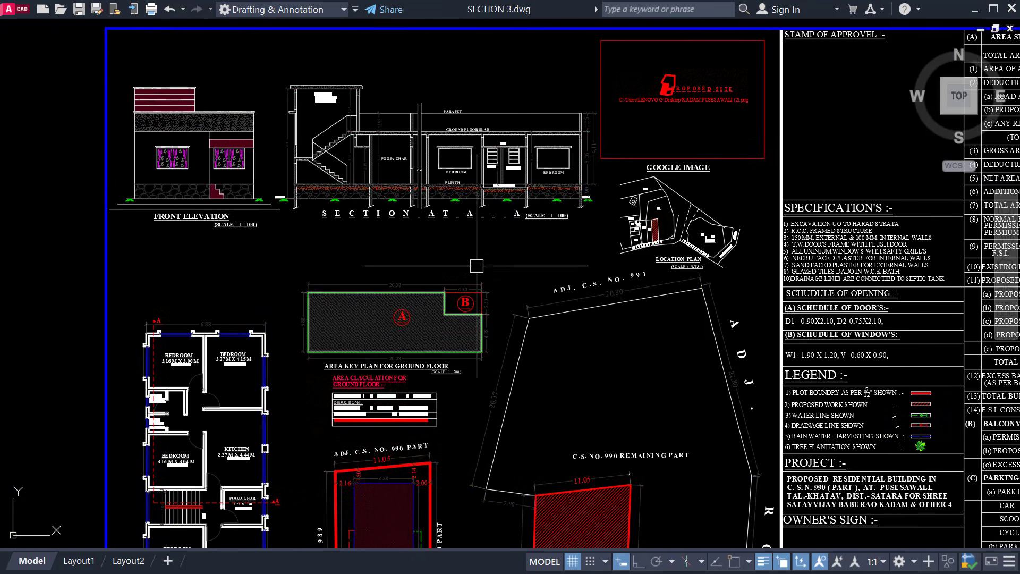
Examine the parapet height dimension above the ground floor slab over the Pooja Ghar.
scroll(386, 116, "up", 2)
mouse_move(386, 116)
middle_mouse_down()
mouse_move(385, 232)
mouse_move(397, 209)
middle_mouse_up()
scroll(382, 206, "up", 2)
scroll(392, 169, "up", 2)
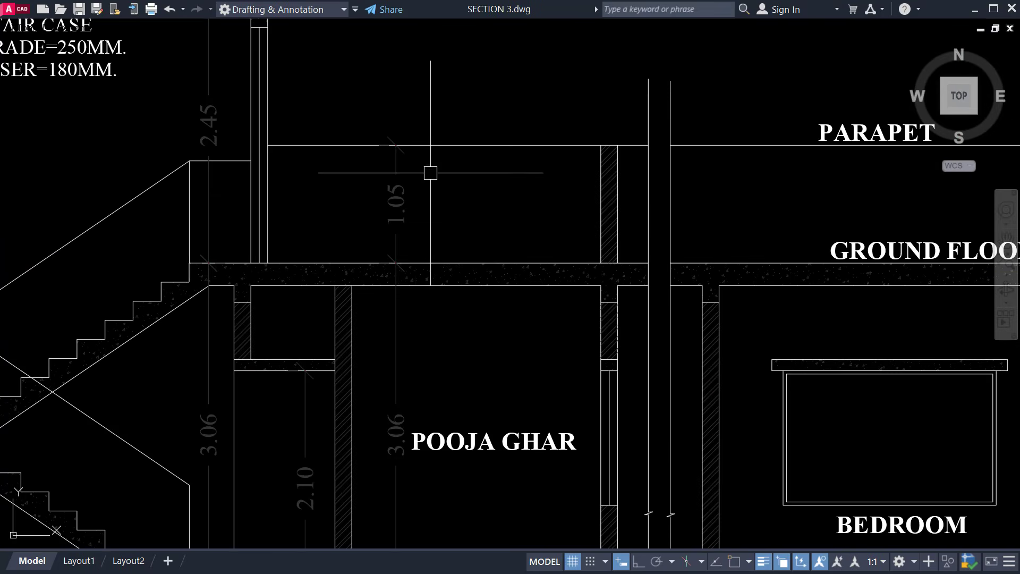
scroll(389, 178, "up", 2)
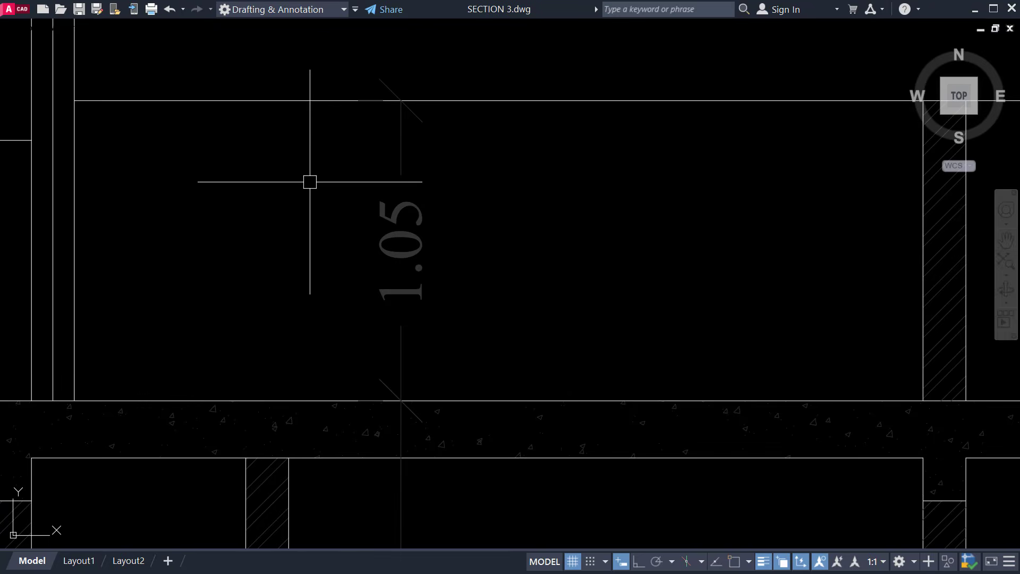
scroll(410, 233, "down", 2)
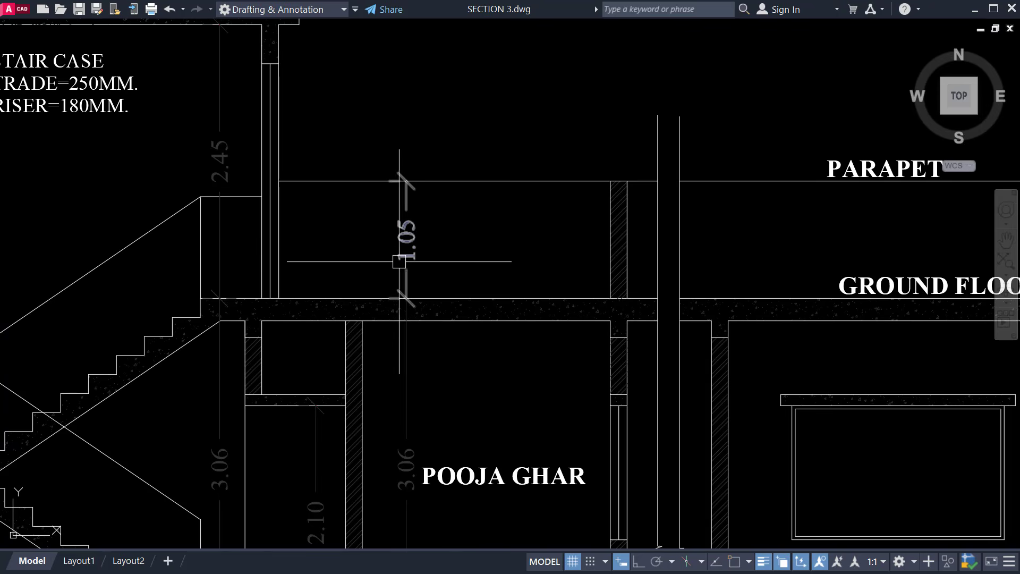
scroll(398, 263, "down", 2)
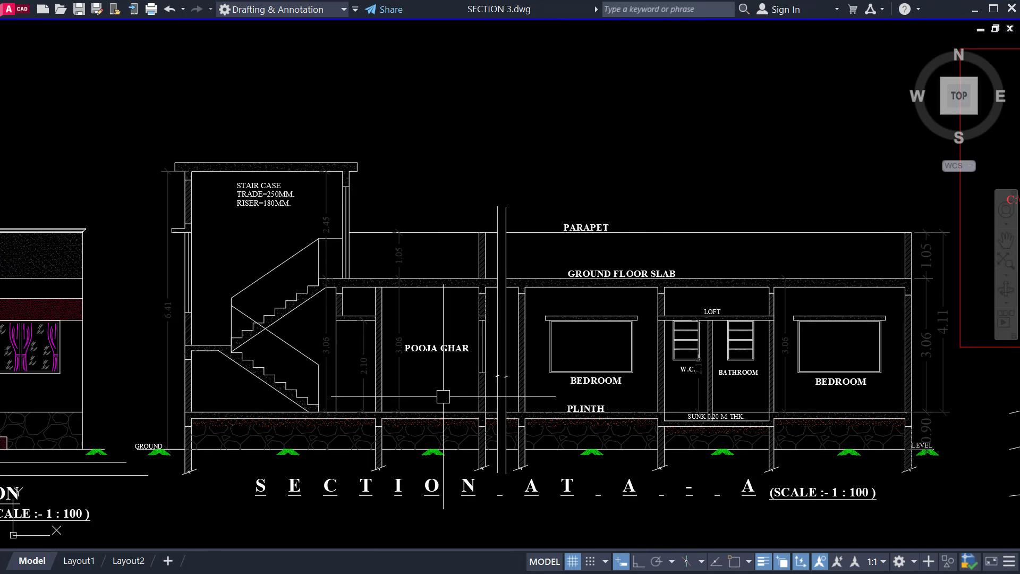
Look along section A-A from the bathroom and bedroom back to the Pooja Ghar and staircase.
scroll(416, 385, "up", 1)
middle_click_drag(419, 378, 426, 343)
middle_click_drag(638, 319, 531, 326)
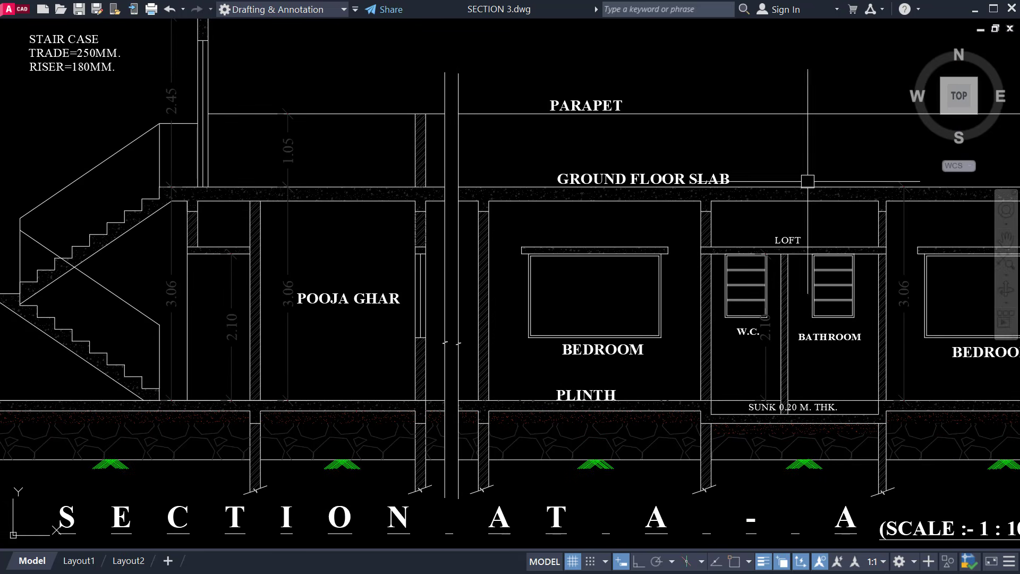
mouse_move(388, 344)
middle_mouse_down()
mouse_move(451, 325)
mouse_move(508, 323)
middle_mouse_up()
middle_click_drag(376, 317, 519, 316)
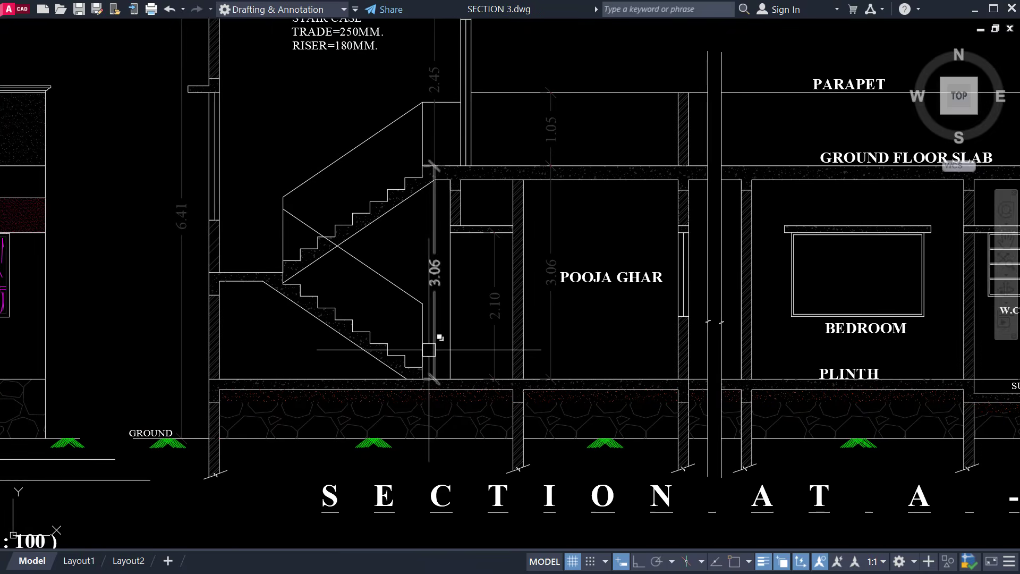
Examine the stair case tread and riser note and the projection on the stair cabin's outer wall.
mouse_move(428, 358)
middle_mouse_down()
mouse_move(434, 392)
mouse_move(282, 350)
mouse_move(421, 343)
middle_mouse_up()
scroll(283, 350, "down", 1)
scroll(344, 122, "up", 3)
scroll(416, 257, "down", 2)
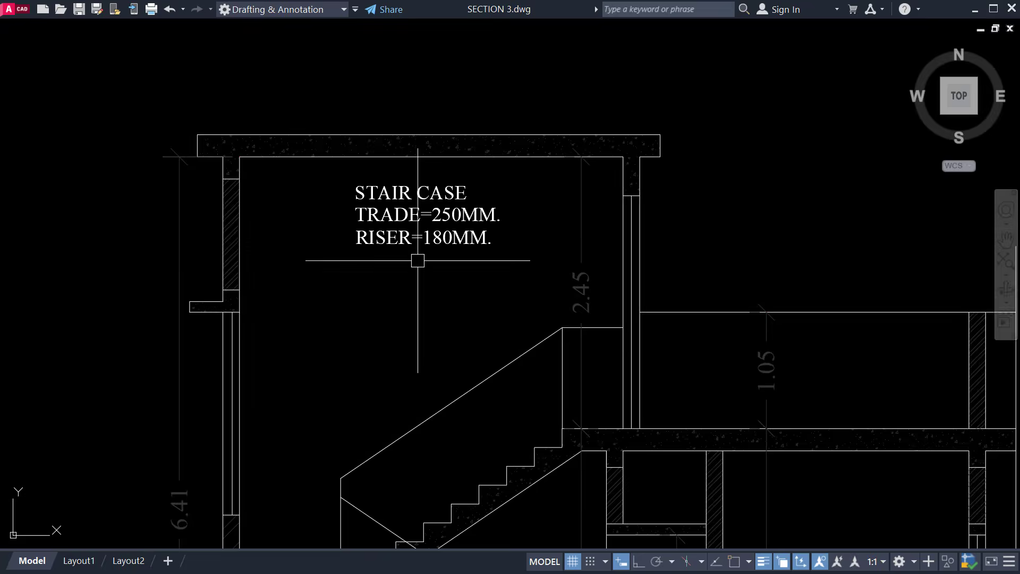
middle_click_drag(416, 257, 408, 224)
scroll(278, 215, "up", 3)
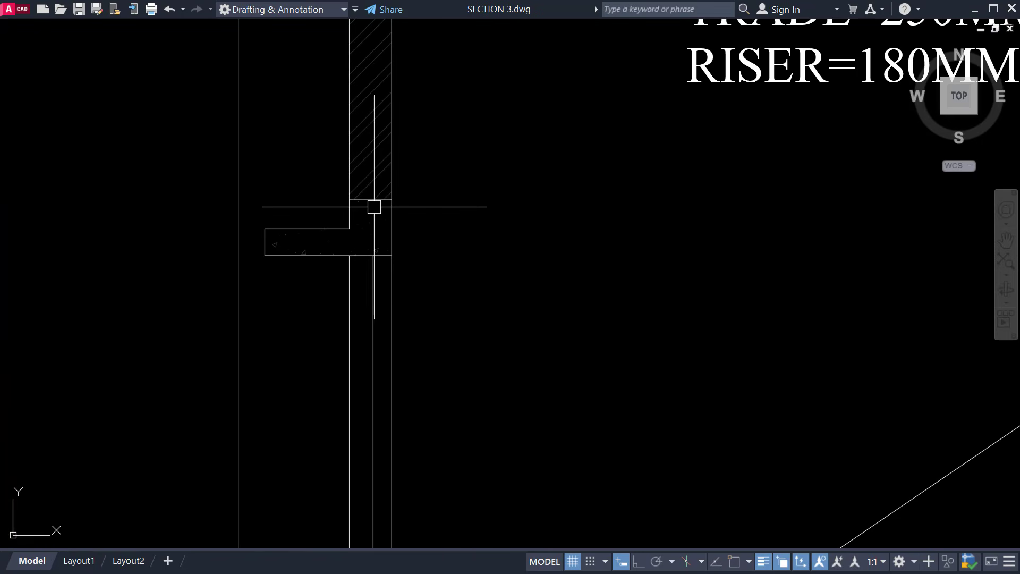
scroll(279, 246, "down", 5)
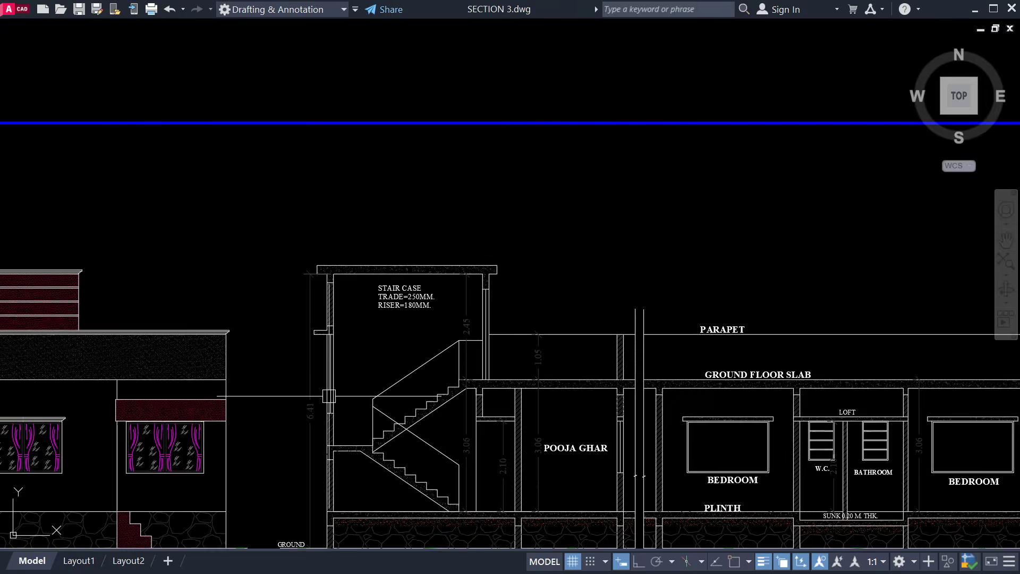
Inspect the door height, floor height and parapet dimensions between the stairs and the Pooja Ghar.
middle_click_drag(326, 396, 311, 225)
scroll(587, 351, "up", 3)
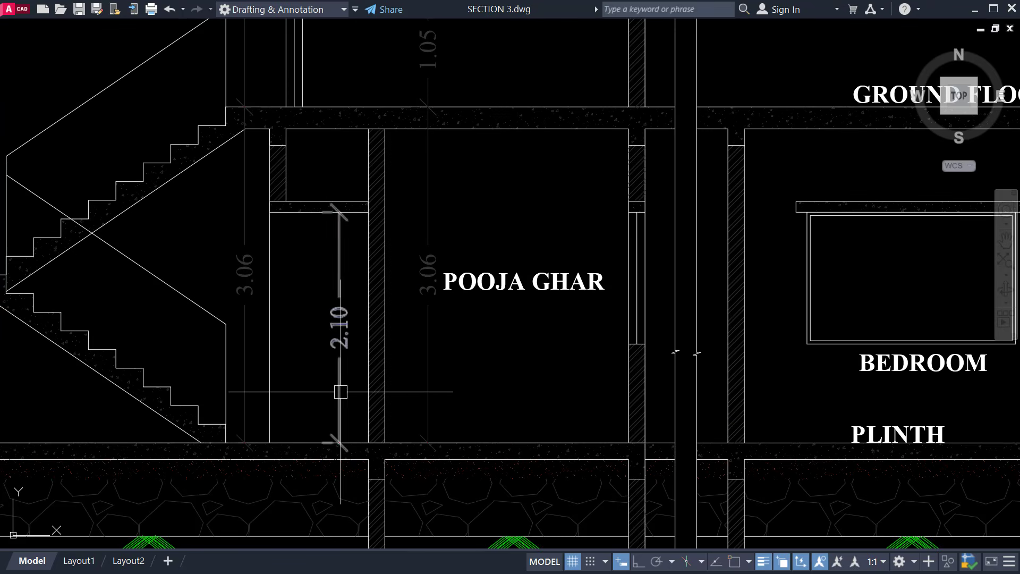
middle_click_drag(520, 221, 514, 266)
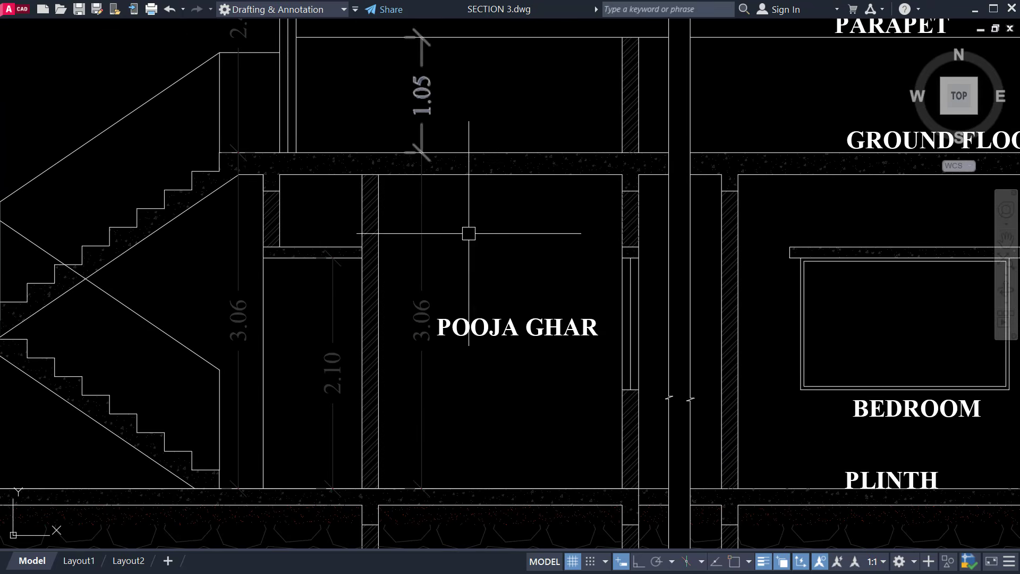
scroll(638, 366, "down", 2)
Examine the bedroom, W.C. and bathroom in the section, including the loft and sunk slab.
middle_click_drag(640, 370, 383, 328)
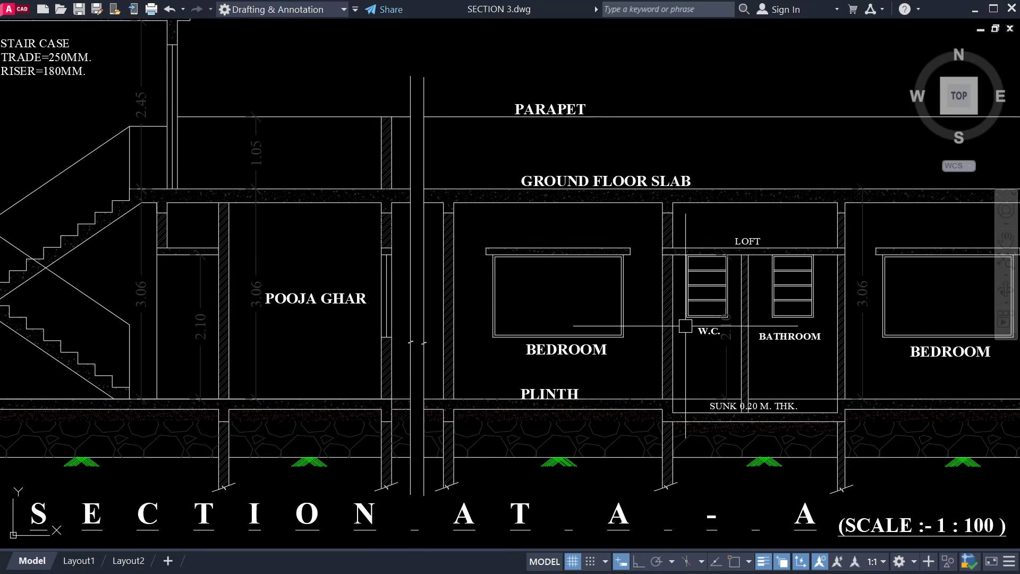
middle_click_drag(686, 326, 547, 325)
scroll(427, 346, "up", 2)
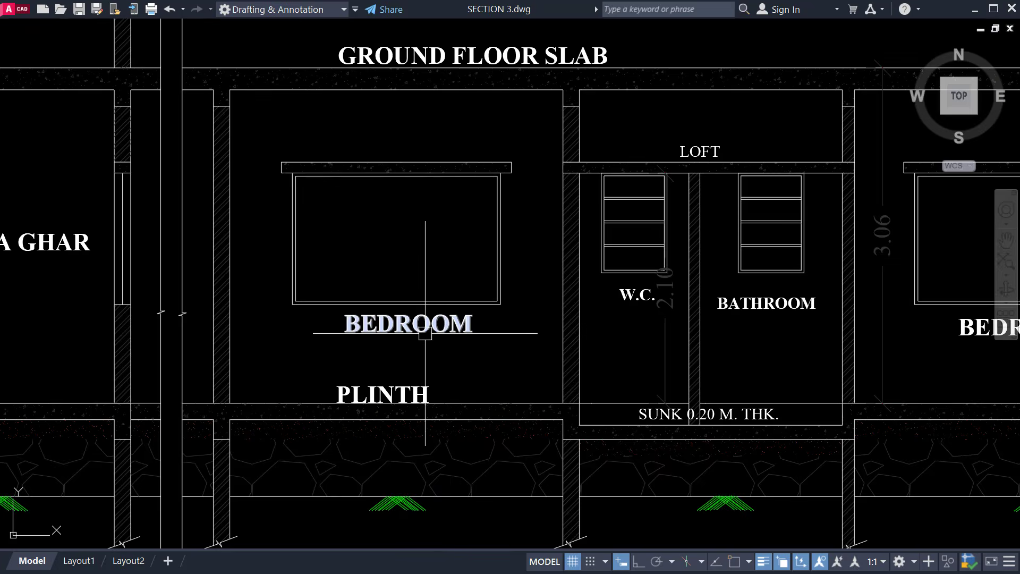
scroll(425, 334, "down", 2)
middle_click_drag(436, 332, 536, 362)
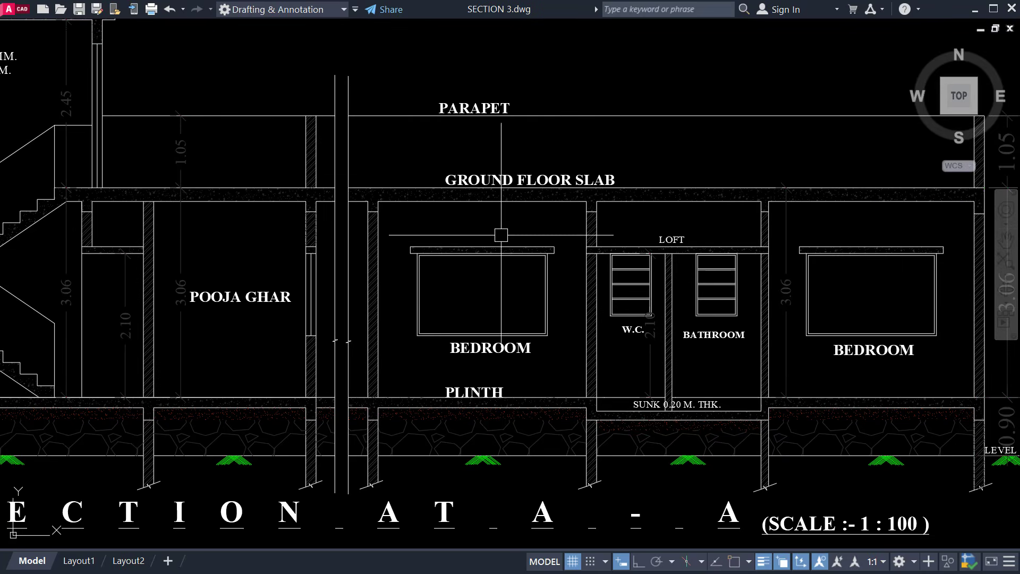
middle_click_drag(649, 355, 521, 351)
scroll(562, 339, "up", 2)
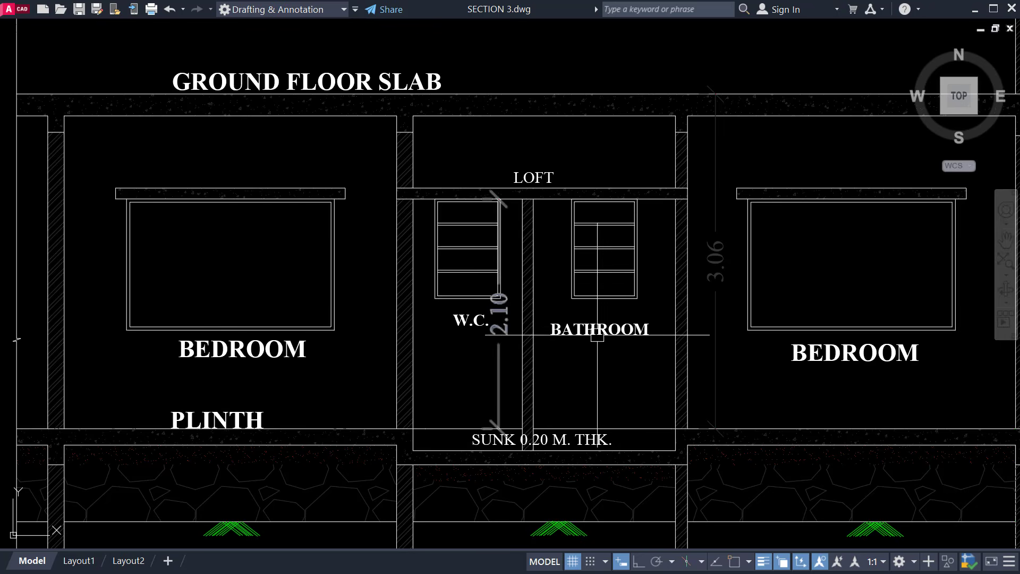
Inspect the floor height dimension beside the end bedroom's outer wall, clearing any accidental selection of the wall line.
middle_click_drag(906, 363, 569, 332)
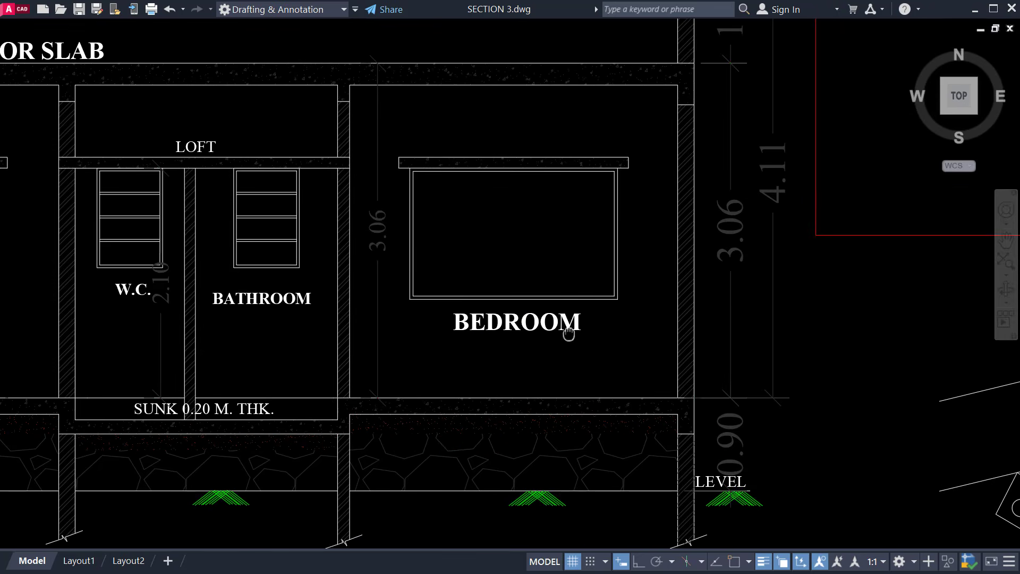
middle_click_drag(668, 312, 527, 341)
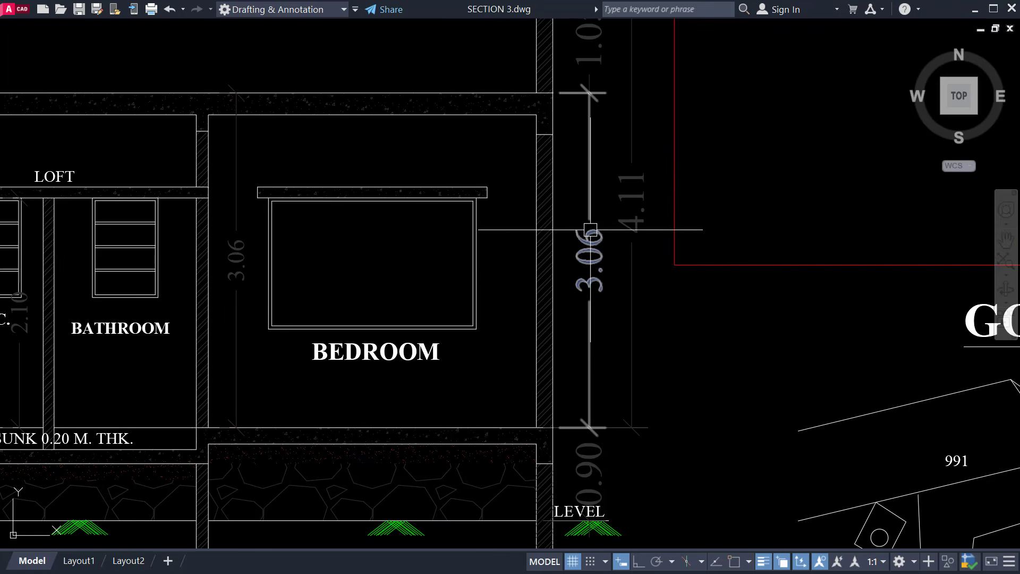
scroll(593, 259, "up", 4)
scroll(550, 348, "down", 4)
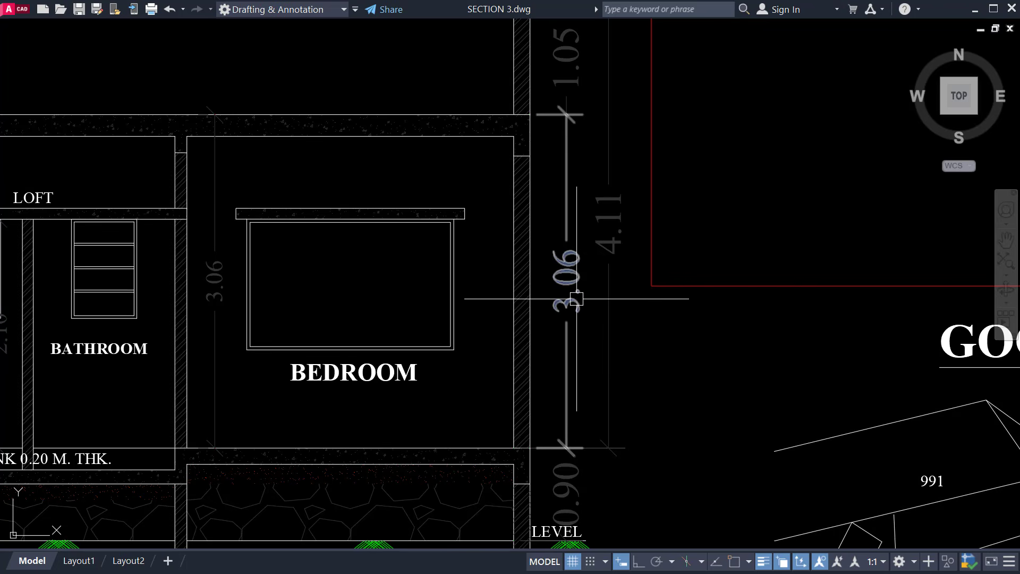
scroll(577, 299, "up", 4)
left_click(502, 287)
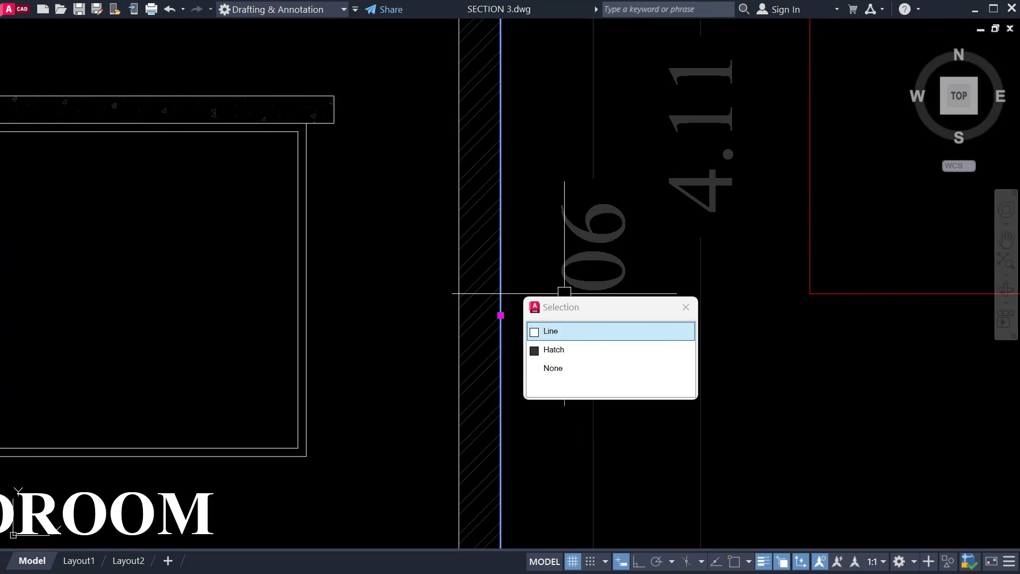
key("Escape")
scroll(540, 269, "down", 5)
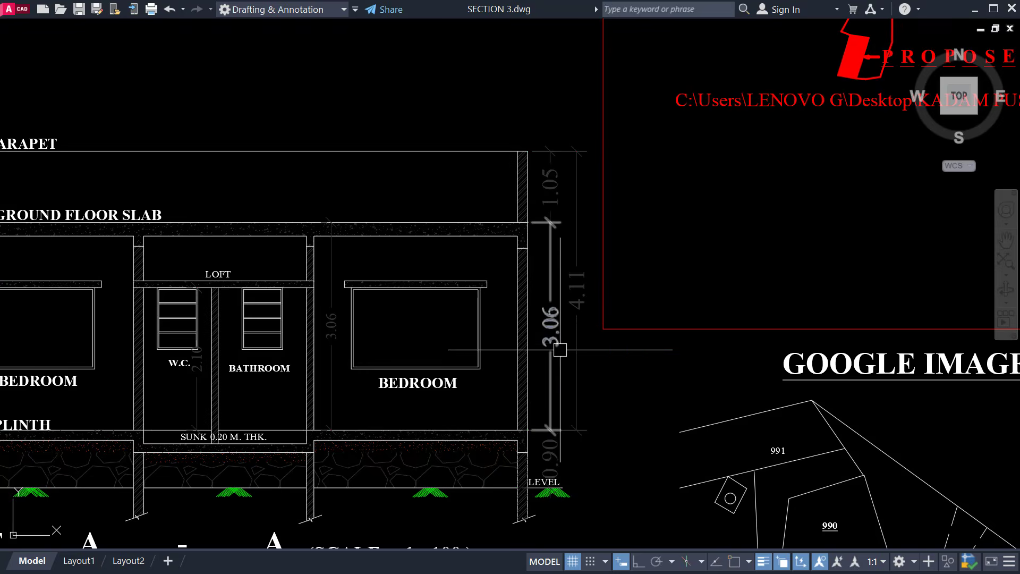
Compare the outer floor height dimension with the overall height dimension and the slab and plinth levels.
scroll(538, 323, "up", 4)
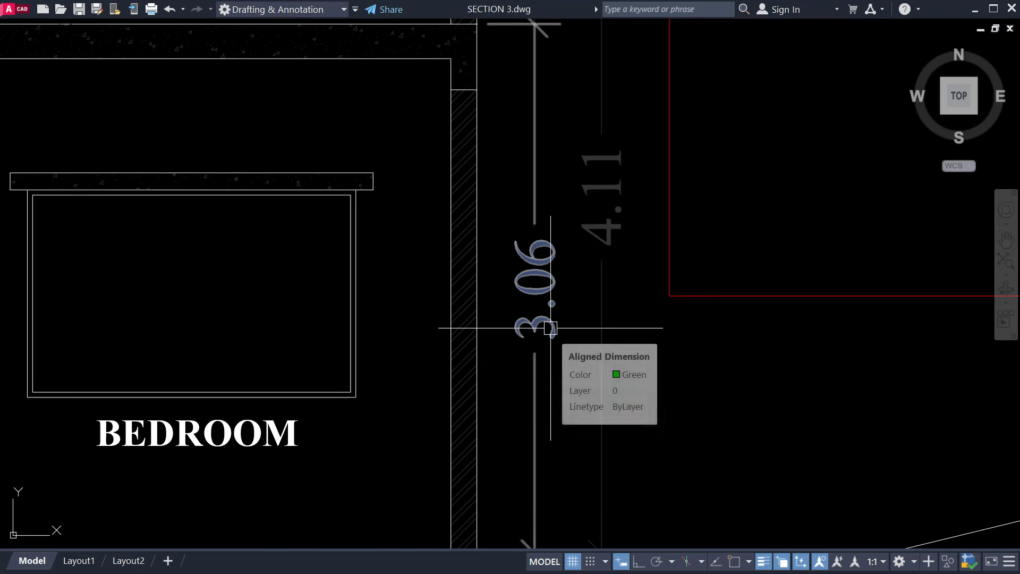
scroll(573, 329, "down", 5)
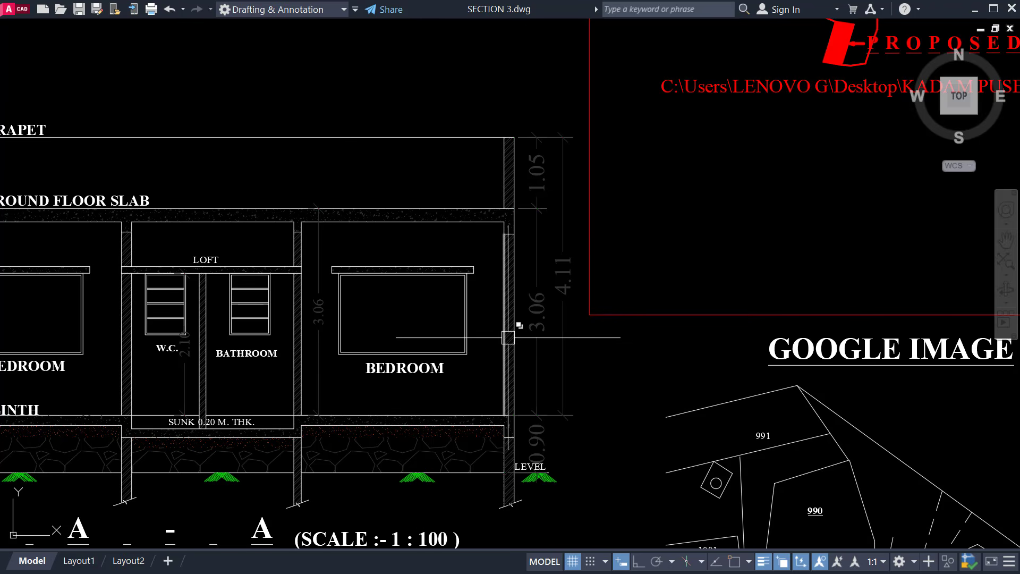
scroll(527, 366, "up", 2)
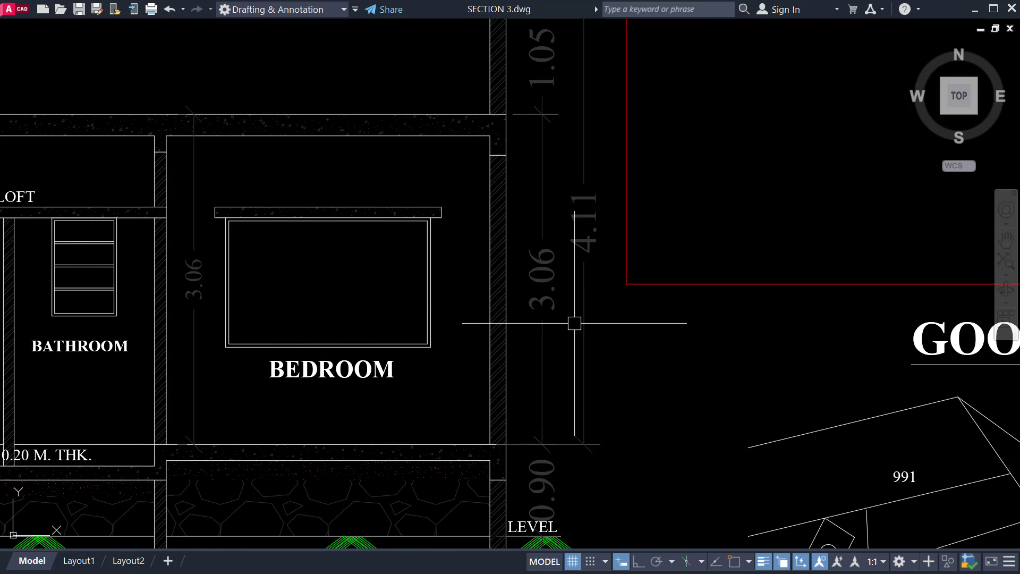
scroll(547, 317, "up", 2)
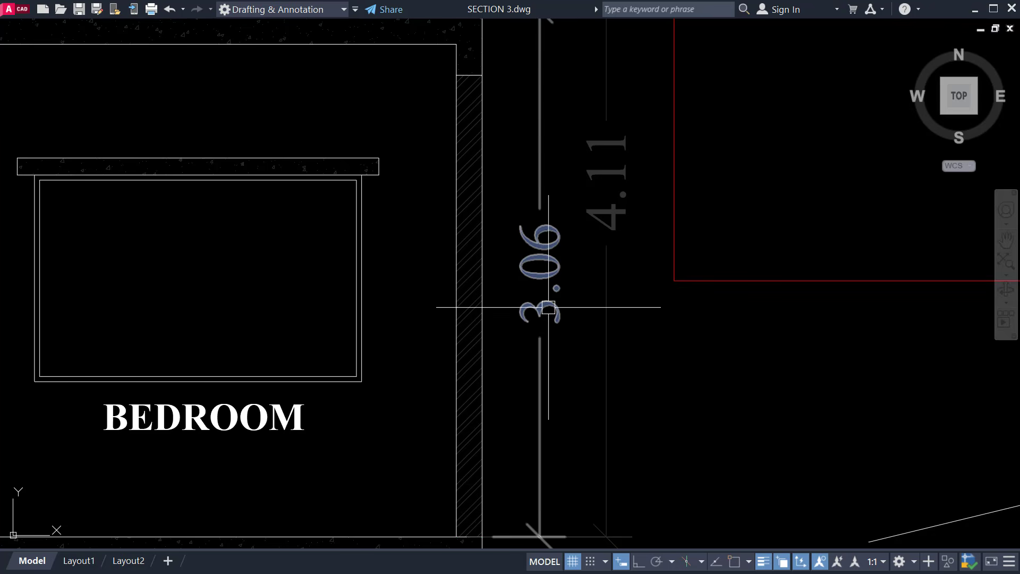
scroll(541, 318, "down", 5)
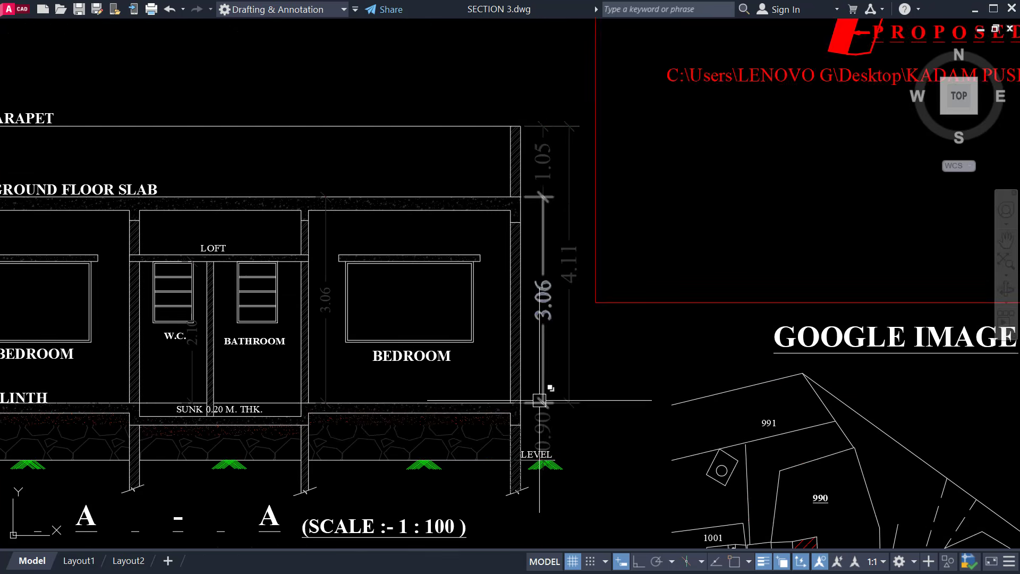
Check the outer floor height dimension against the plinth height above ground level and view its object properties.
middle_click_drag(542, 391, 473, 330)
scroll(473, 330, "up", 8)
scroll(472, 370, "down", 4)
middle_click_drag(471, 370, 344, 466)
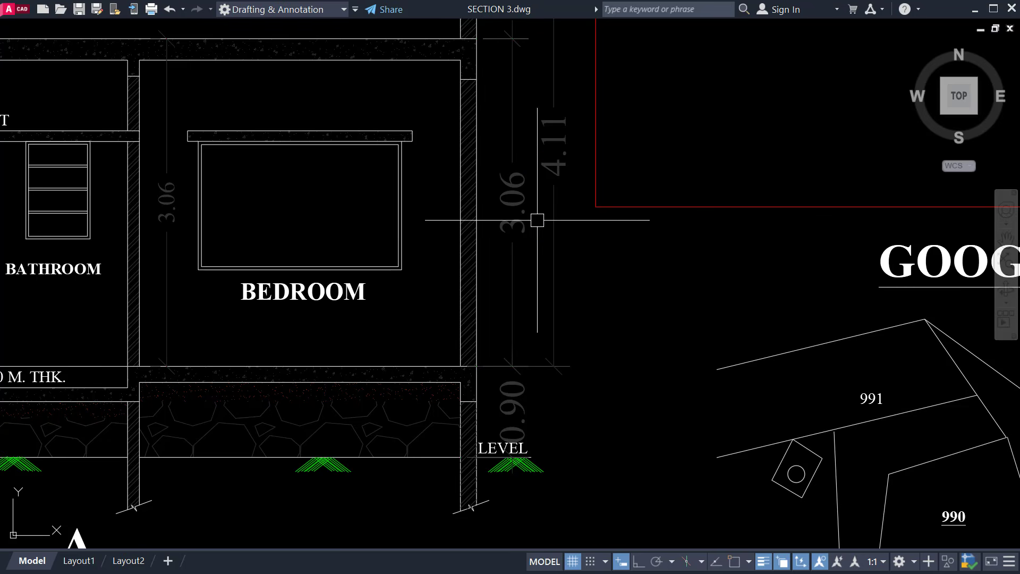
scroll(568, 189, "up", 4)
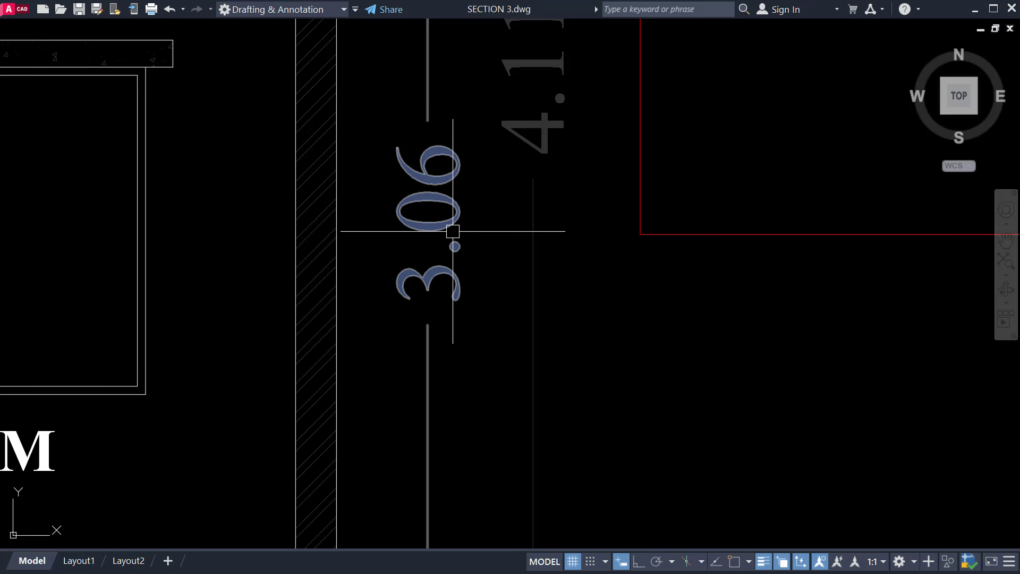
scroll(582, 279, "down", 2)
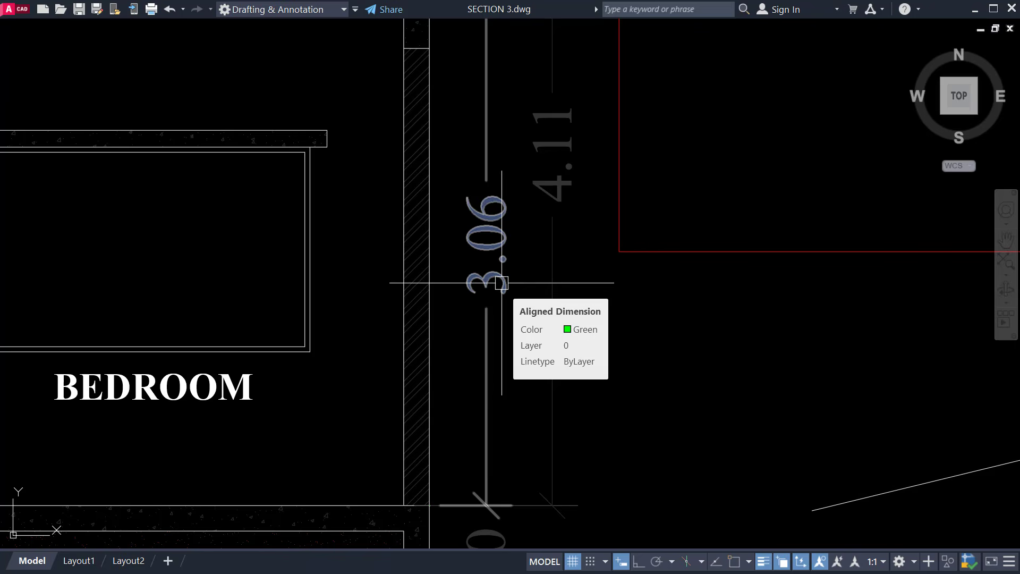
Examine the plinth filling, ground level and sunk slab beneath the W.C. and bathroom in section A-A.
scroll(524, 328, "down", 5)
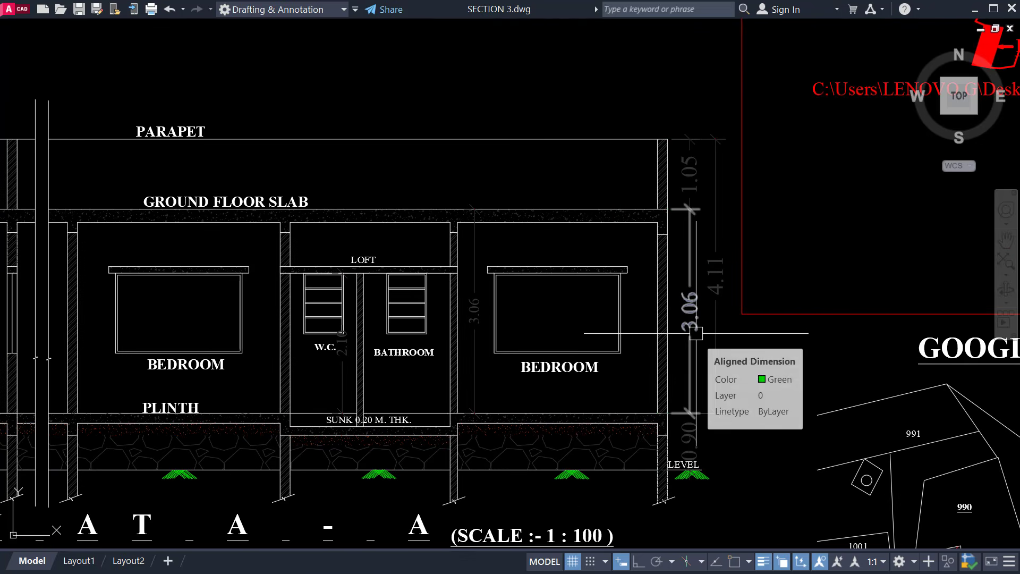
scroll(675, 322, "down", 2)
scroll(664, 316, "up", 2)
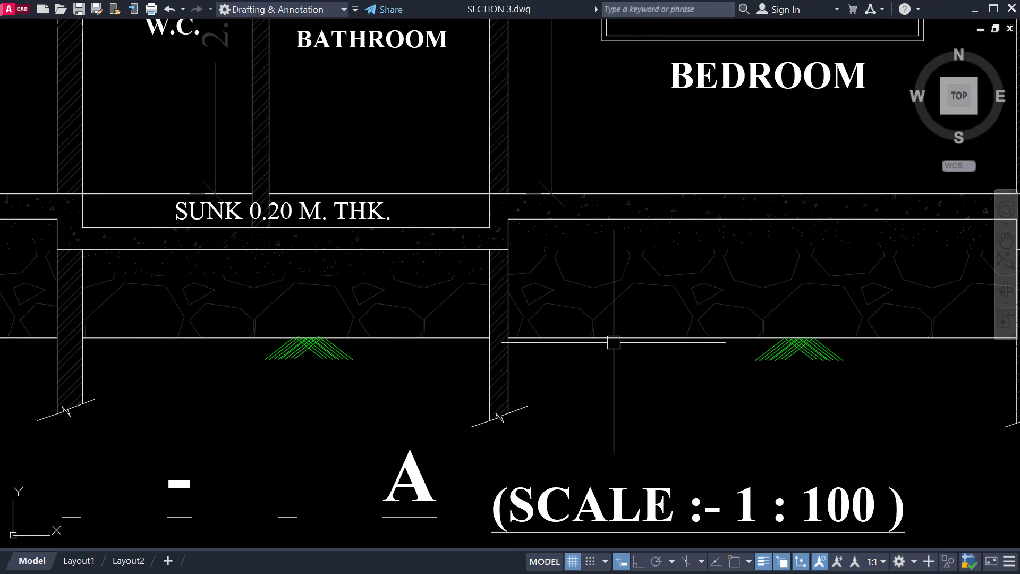
scroll(474, 272, "up", 4)
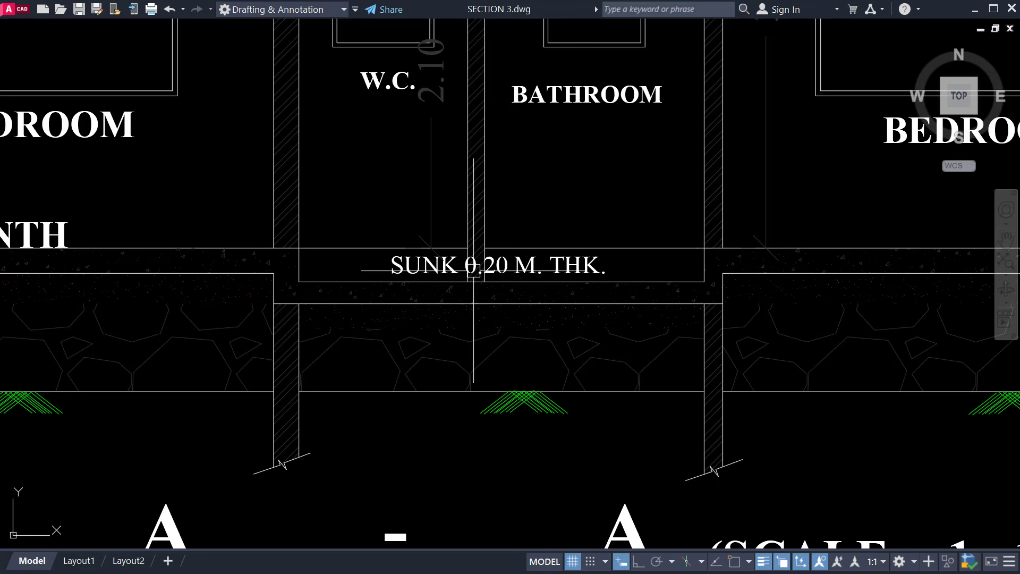
scroll(550, 273, "down", 5)
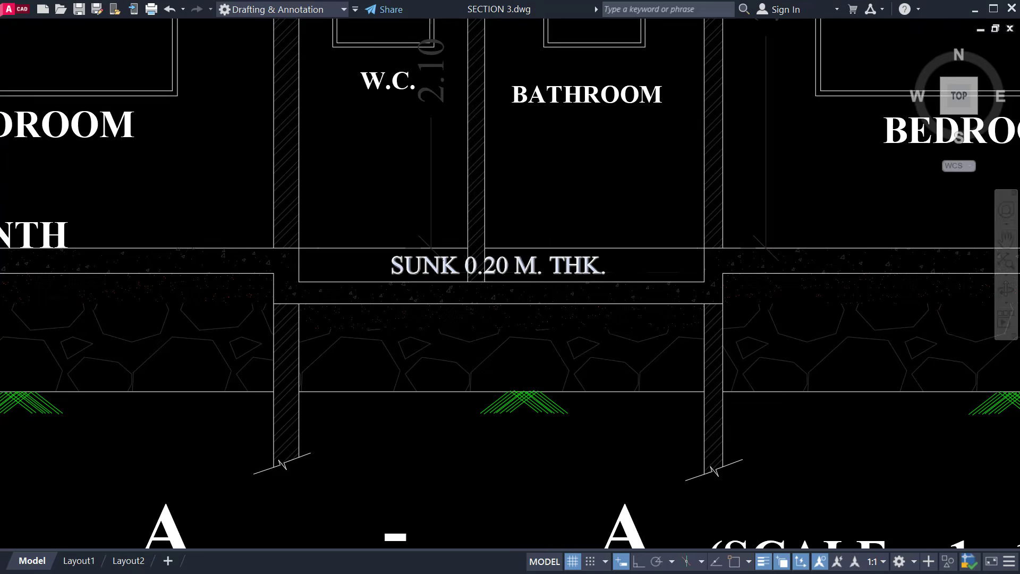
scroll(421, 358, "down", 3)
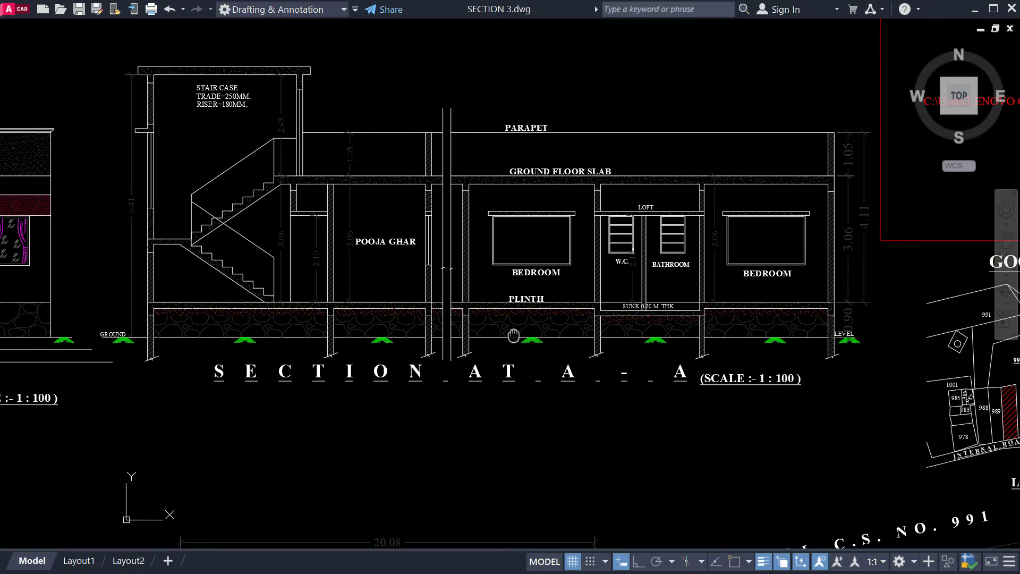
Review section A-A as a whole, comparing its outer height dimensions with the parapet, slab, plinth and ground levels.
scroll(850, 287, "up", 5)
scroll(584, 175, "down", 3)
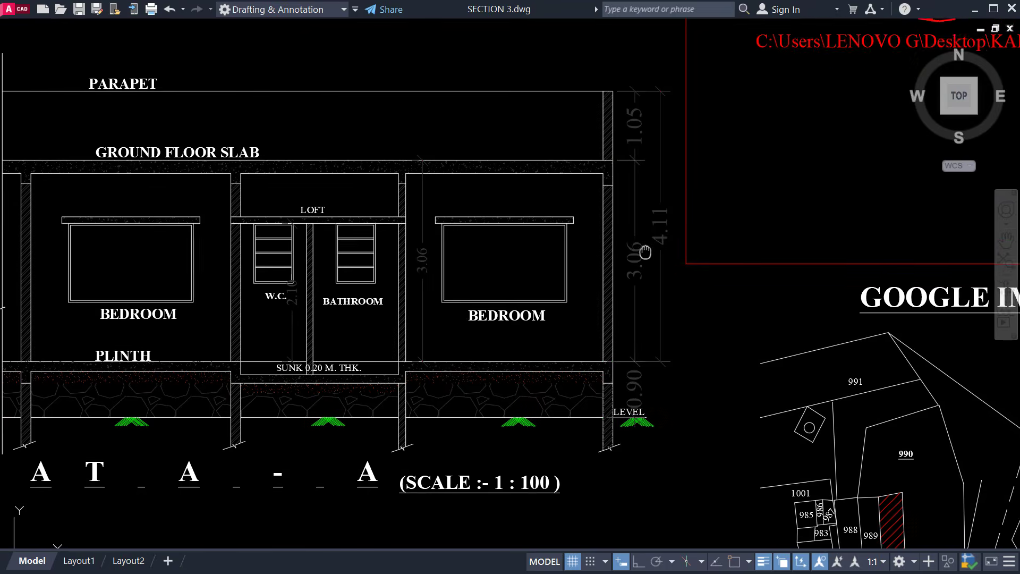
scroll(638, 346, "down", 2)
scroll(662, 344, "up", 1)
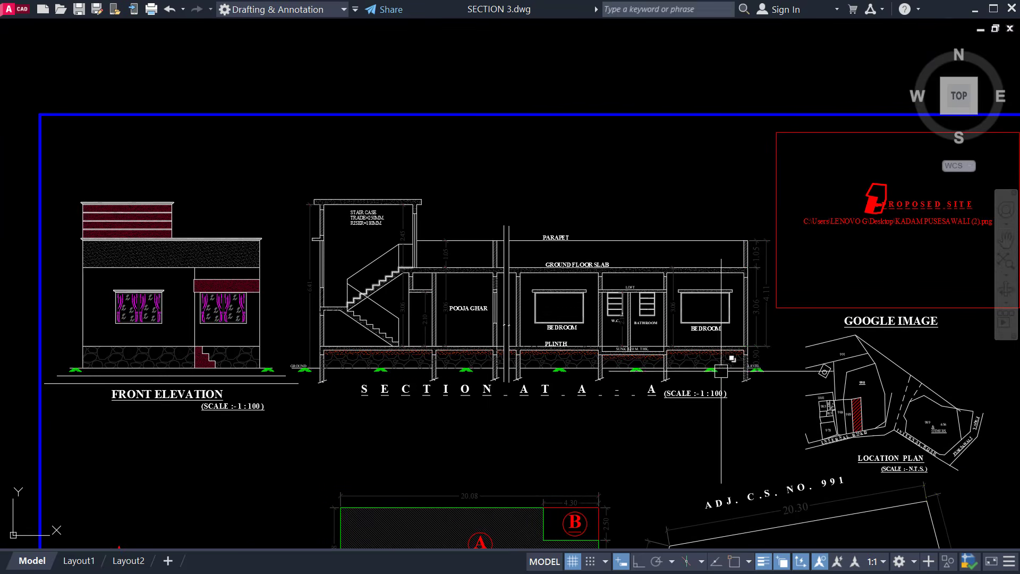
scroll(691, 351, "up", 3)
scroll(717, 359, "up", 4)
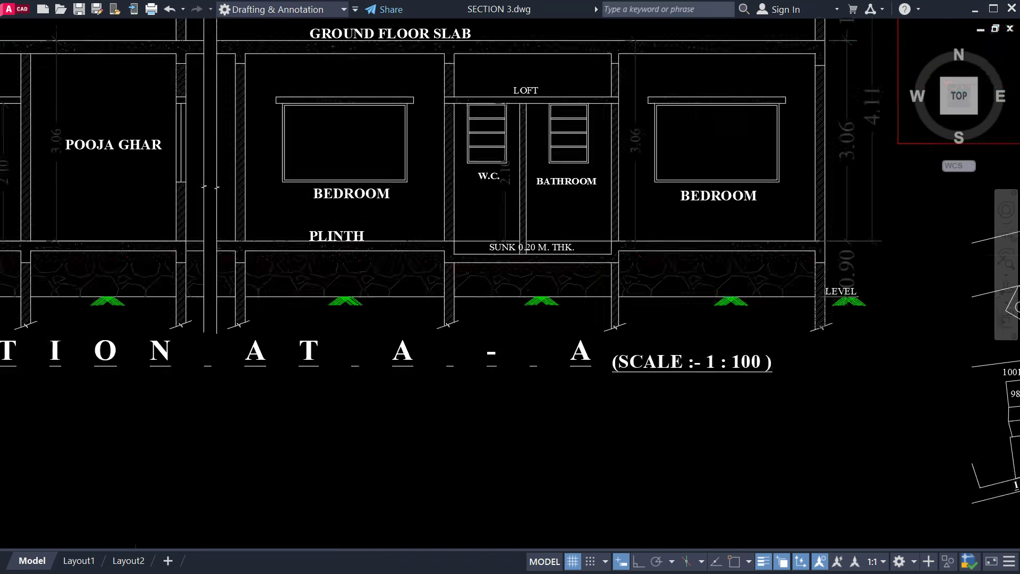
scroll(706, 406, "down", 6)
middle_click_drag(651, 381, 633, 361)
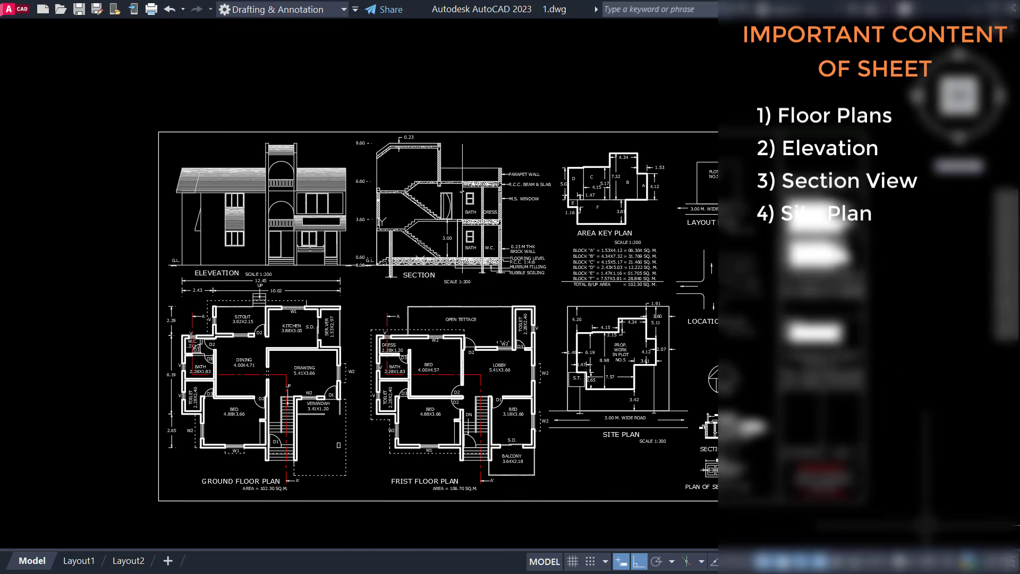
Switch to 1.dwg and examine the site plan of plot no. 5 beside the first floor plan.
scroll(903, 490, "up", 2)
middle_click_drag(873, 439, 911, 470)
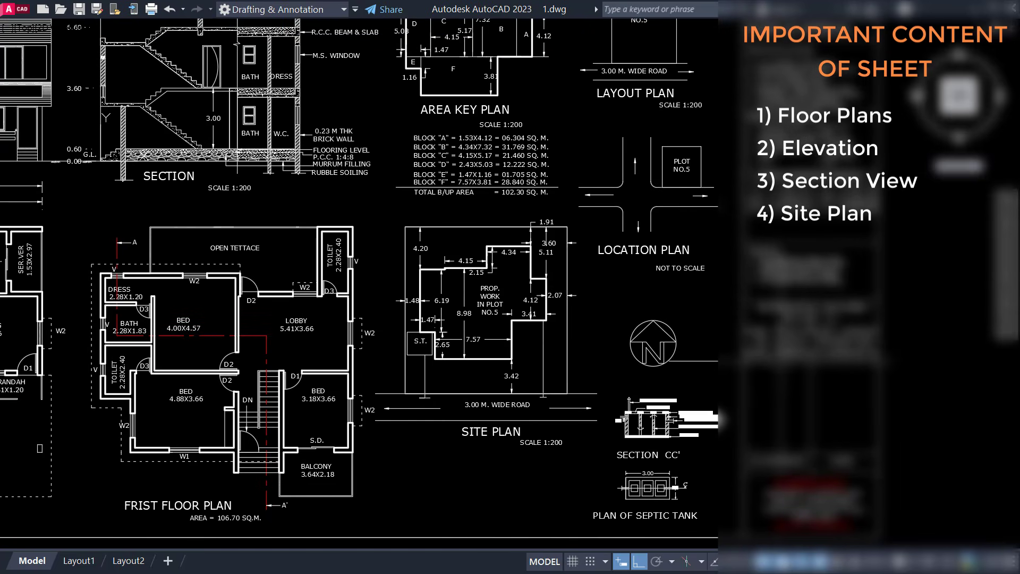
scroll(503, 317, "up", 2)
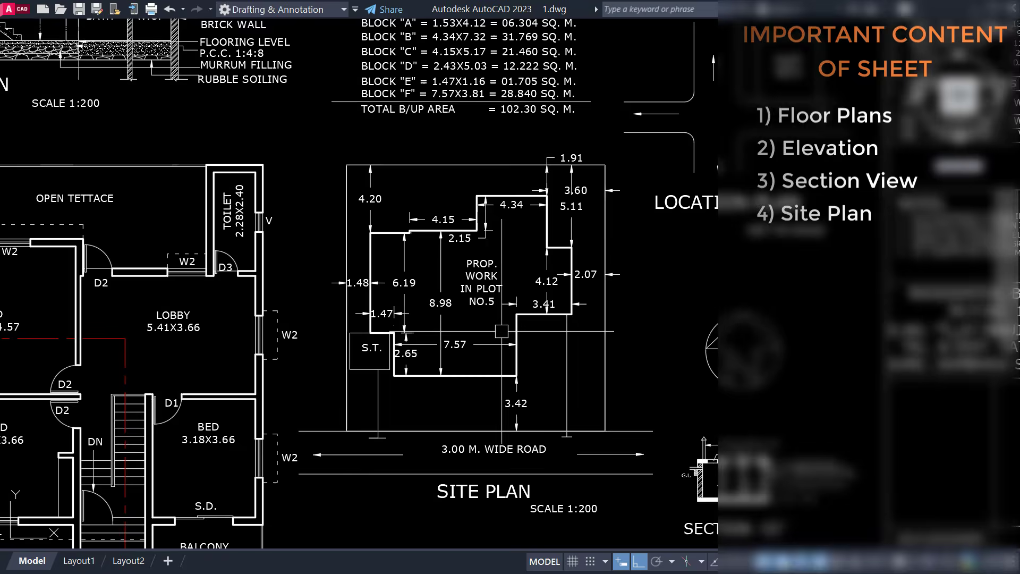
mouse_move(503, 317)
middle_mouse_down()
mouse_move(525, 299)
mouse_move(547, 337)
middle_mouse_up()
scroll(526, 330, "up", 2)
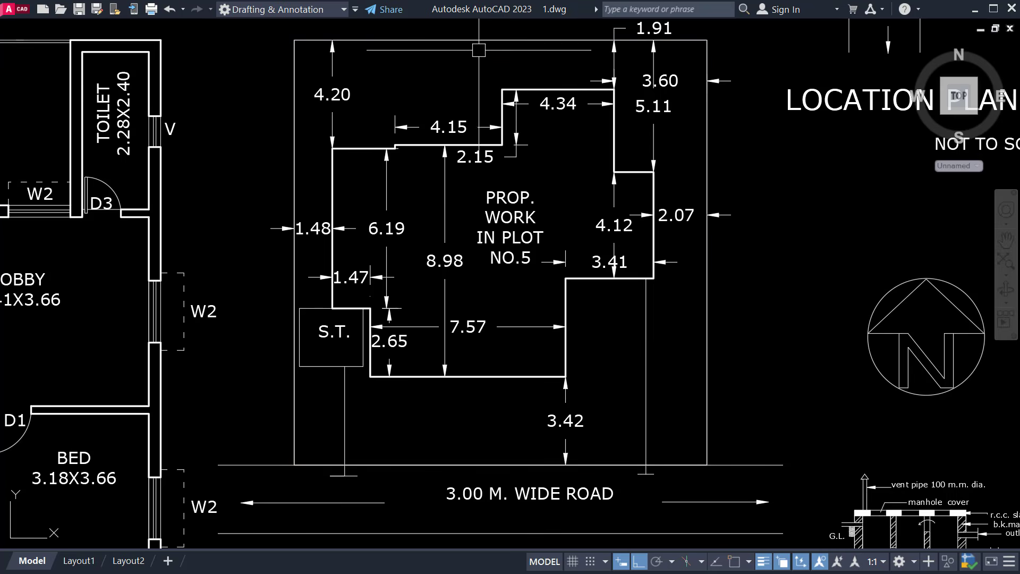
Highlight the site plan's outer plot boundary, clear the selection, and mark out the open area between the building and the road.
left_click(441, 41)
left_click(782, 562)
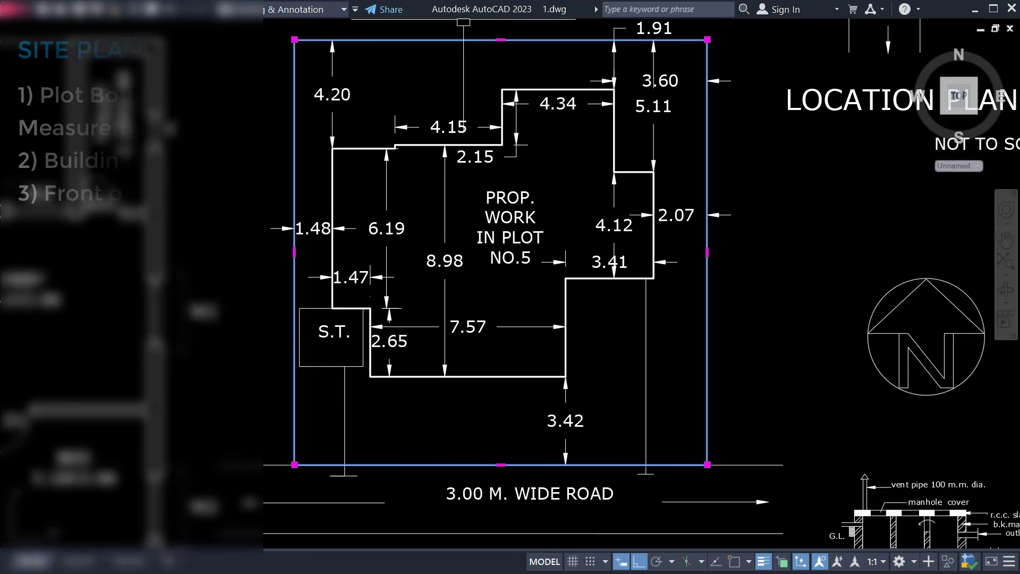
key("Escape")
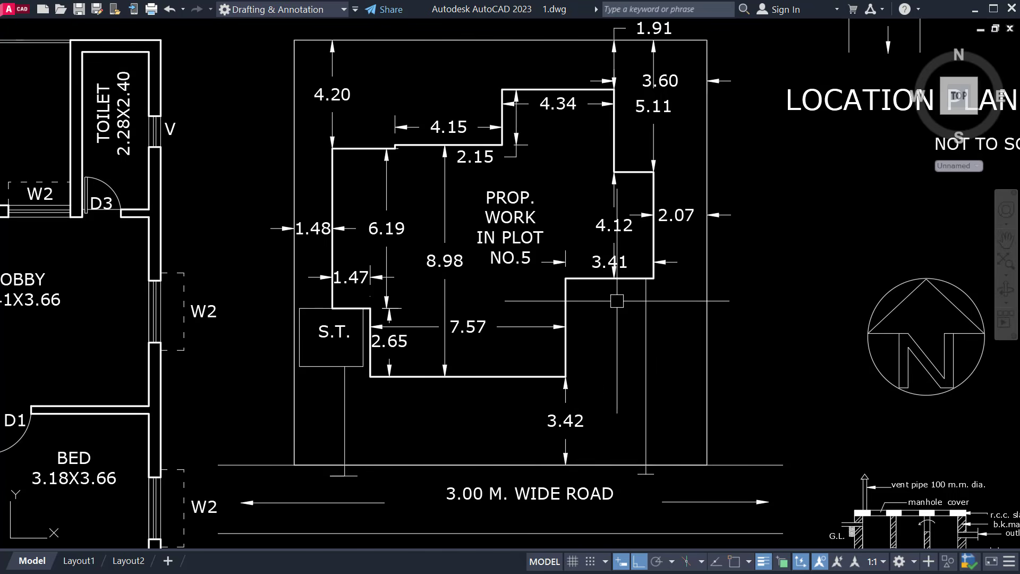
left_click(583, 292)
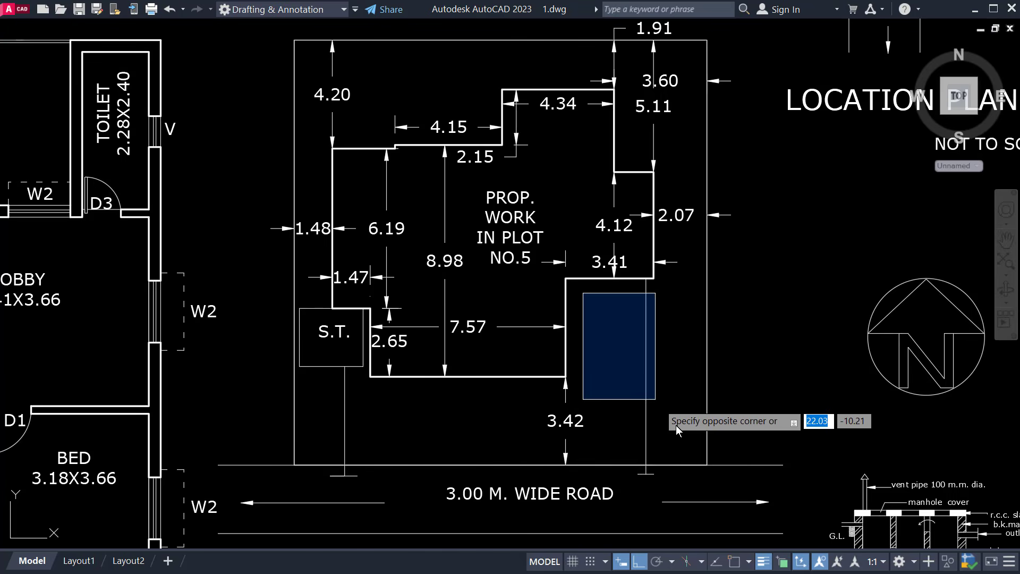
left_click(686, 440)
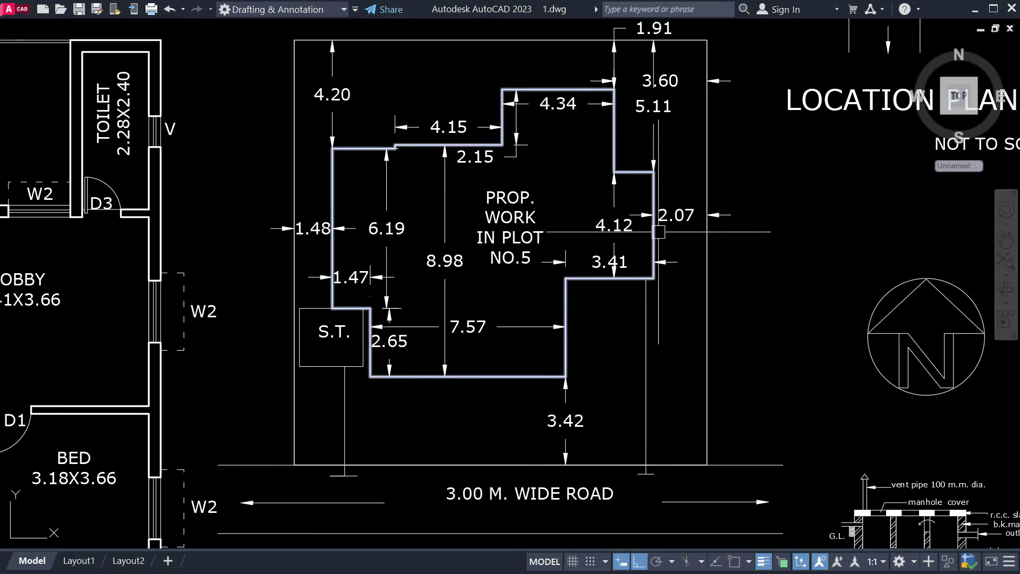
Inspect the proposed building outline within the plot and mark out the S.T. box beside it, clearing the selection.
middle_click_drag(484, 346, 508, 305)
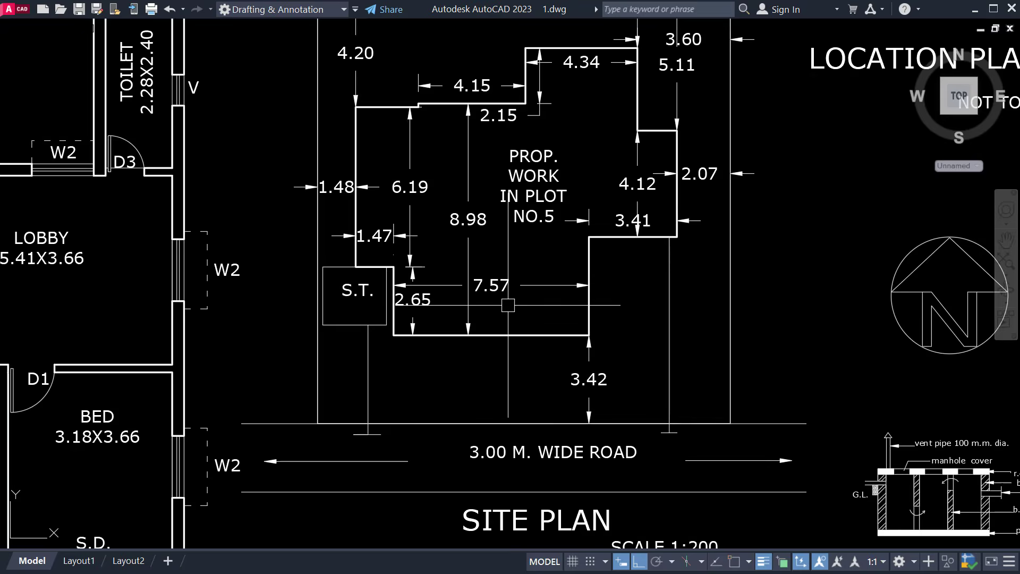
scroll(507, 304, "down", 2)
scroll(528, 292, "up", 2)
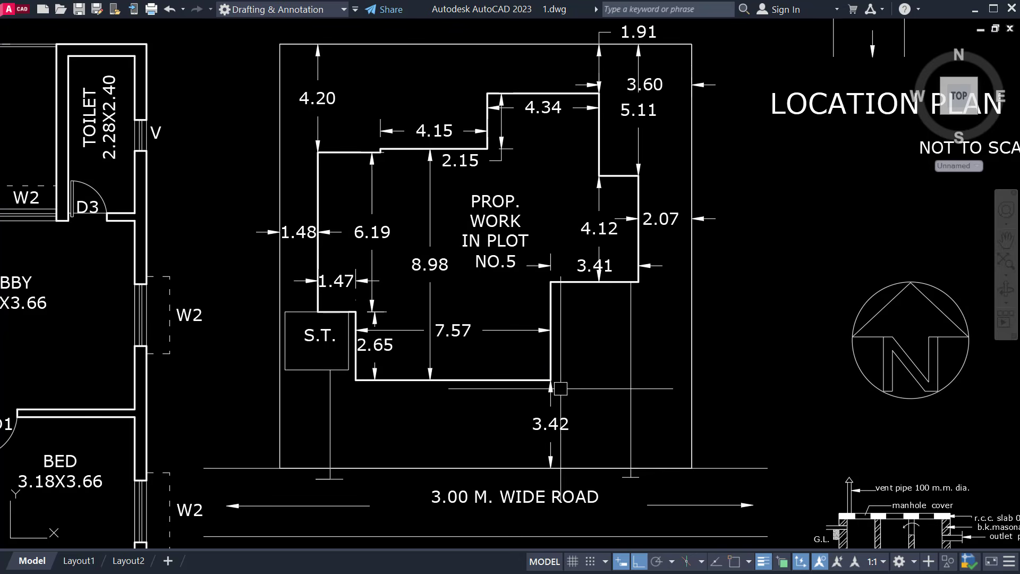
middle_click_drag(402, 445, 426, 434)
left_click(278, 277)
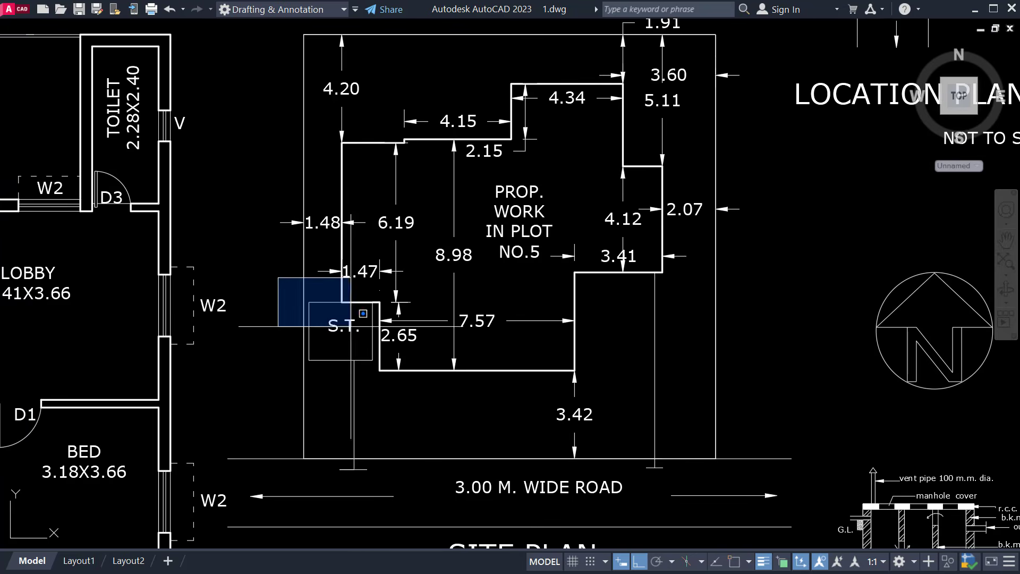
left_click(388, 380)
key("Escape")
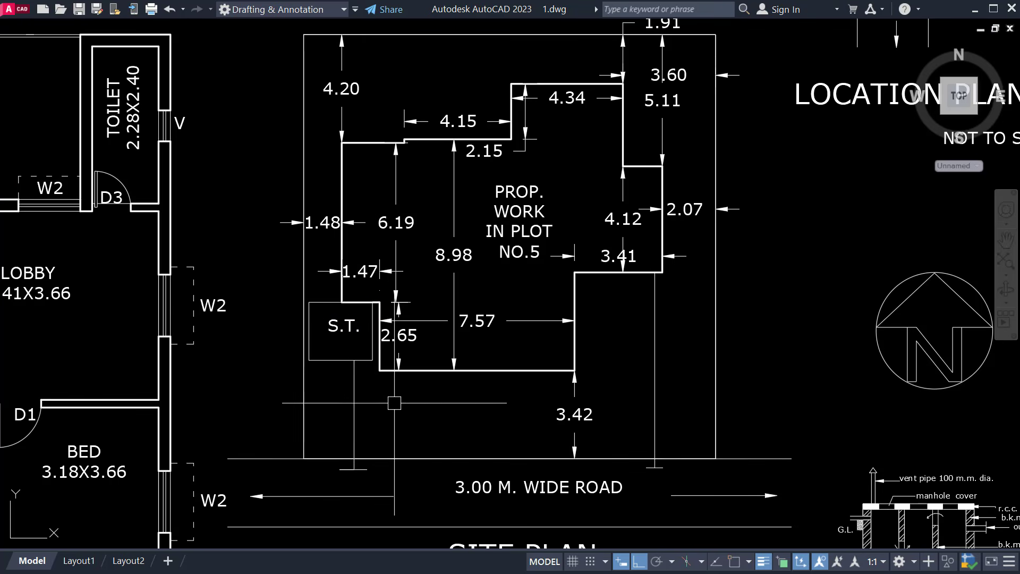
Examine the site plan's service lines, setback distances on all sides of the building, and the 3.00 m wide road.
middle_click_drag(394, 403, 394, 352)
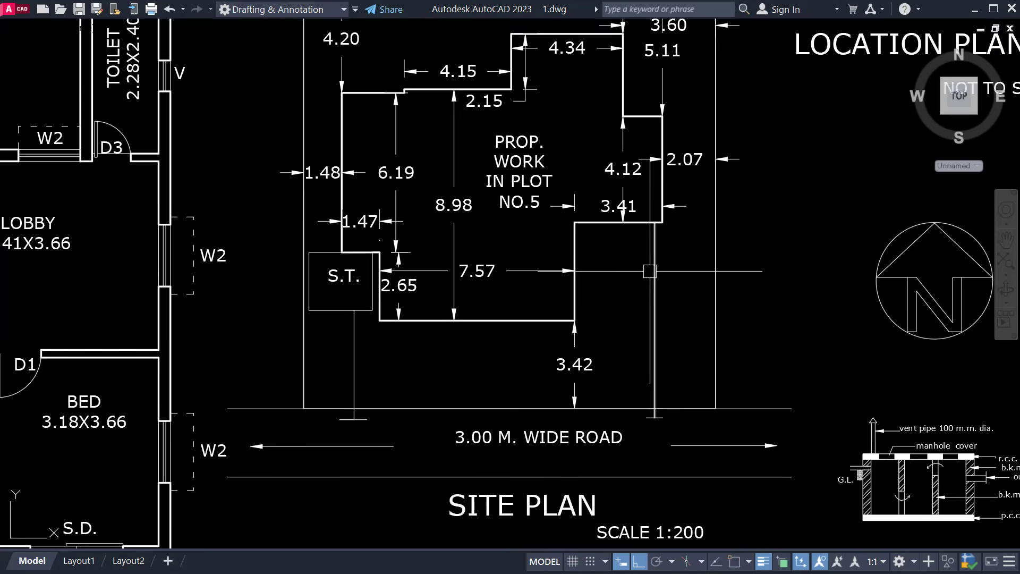
scroll(572, 441, "down", 2)
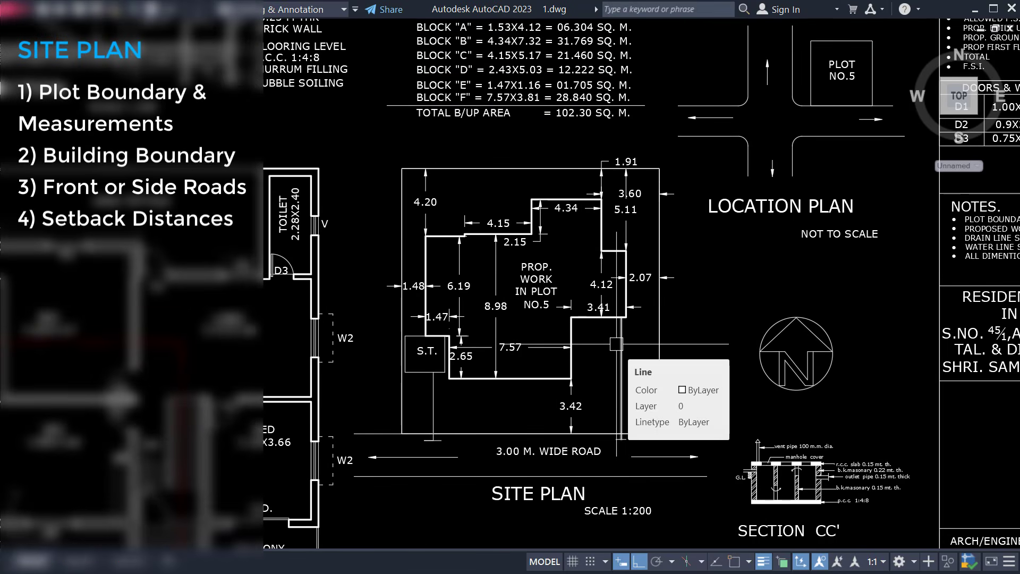
scroll(616, 344, "up", 2)
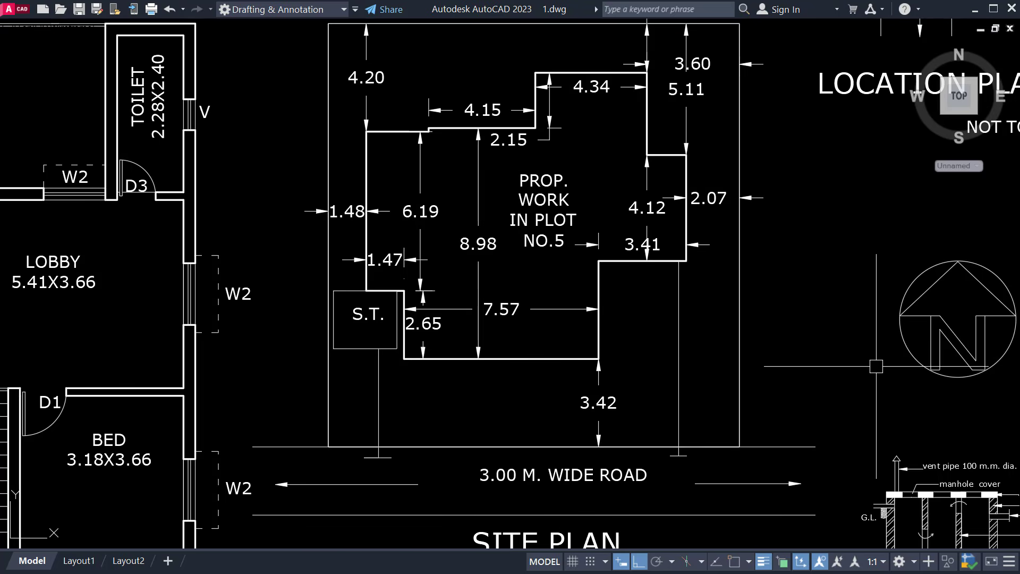
middle_click_drag(664, 364, 630, 388)
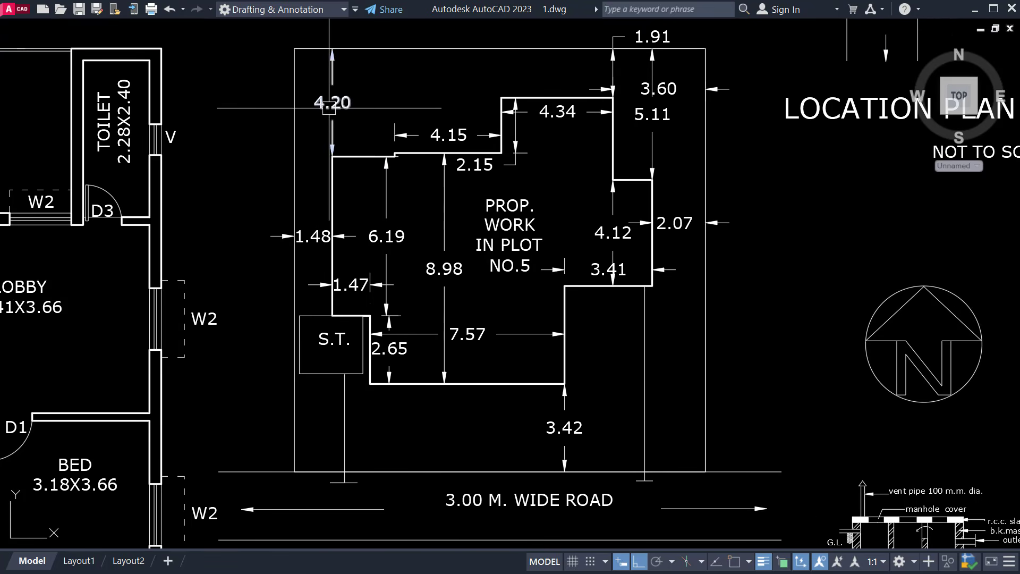
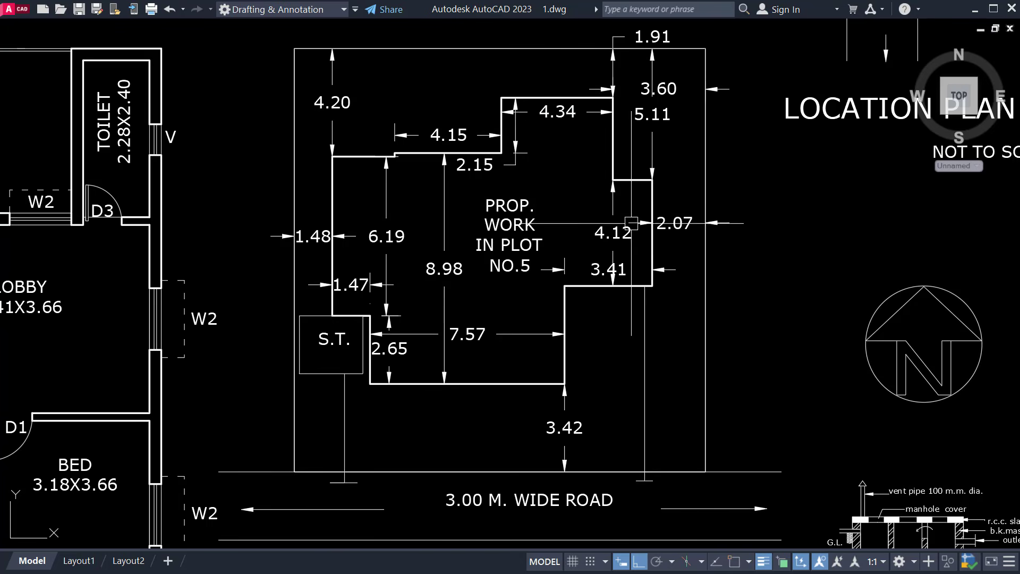
scroll(649, 199, "down", 2)
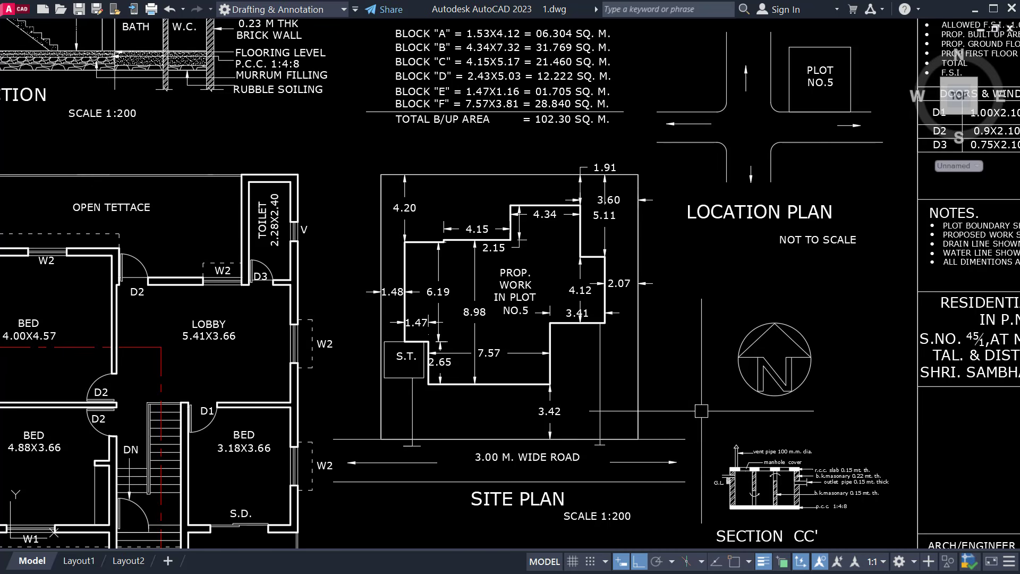
scroll(518, 475, "up", 2)
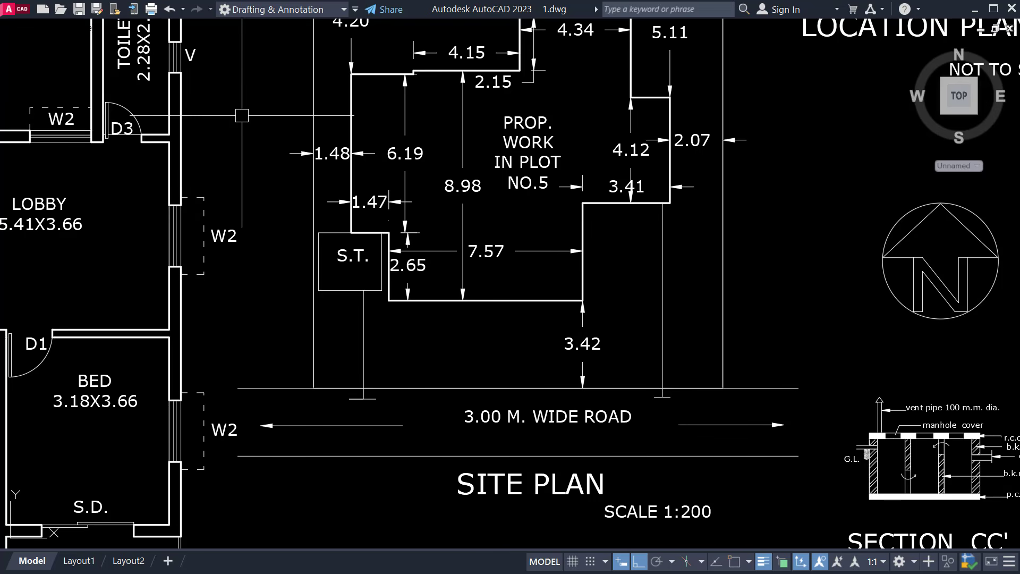
scroll(330, 370, "down", 3)
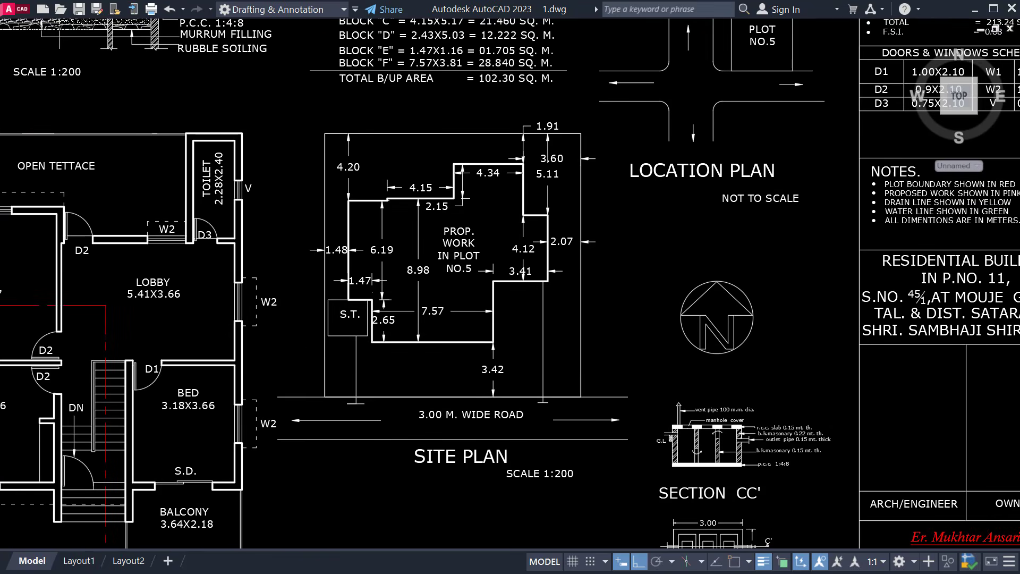
scroll(443, 426, "up", 4)
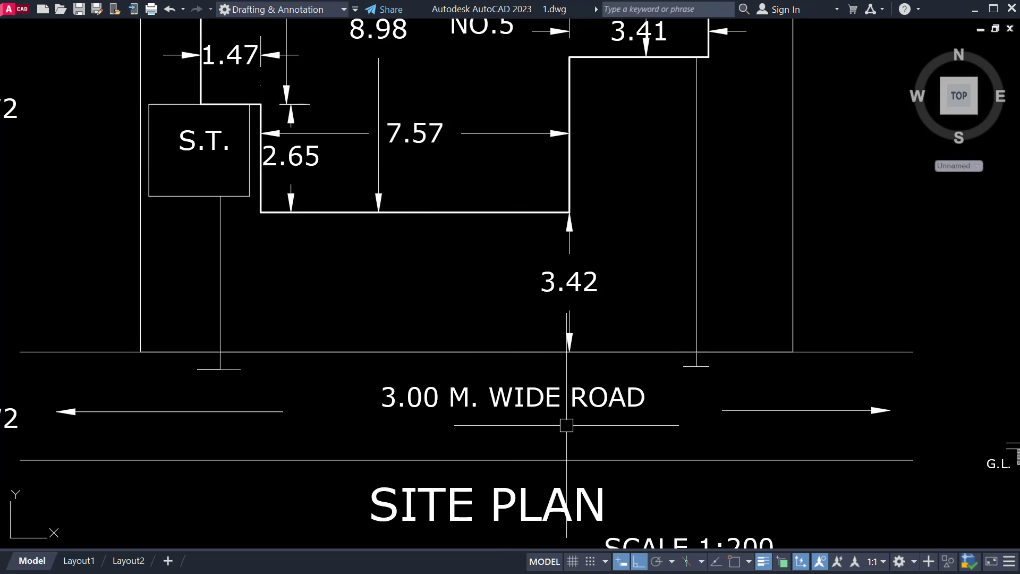
Move the SCALE 1:200 text horizontally so it sits centred beneath the SITE PLAN title.
scroll(566, 425, "down", 3)
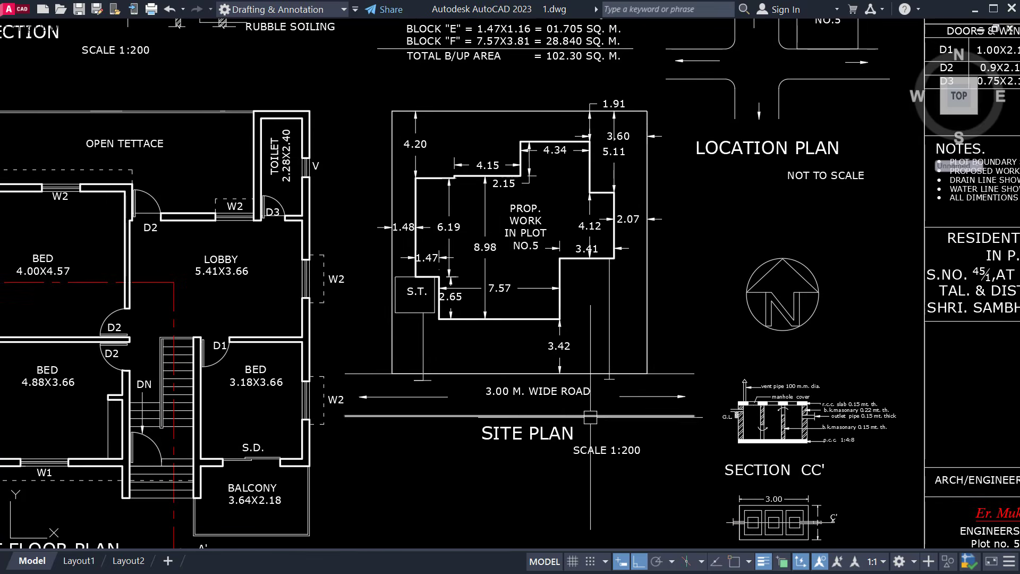
scroll(537, 444, "up", 2)
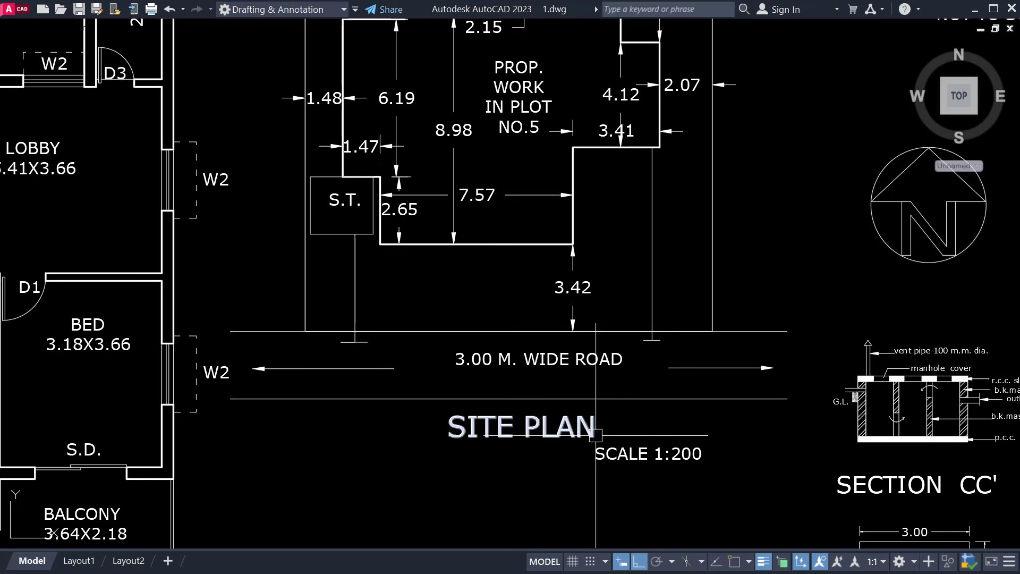
left_click(664, 455)
left_click_drag(671, 455, 543, 455)
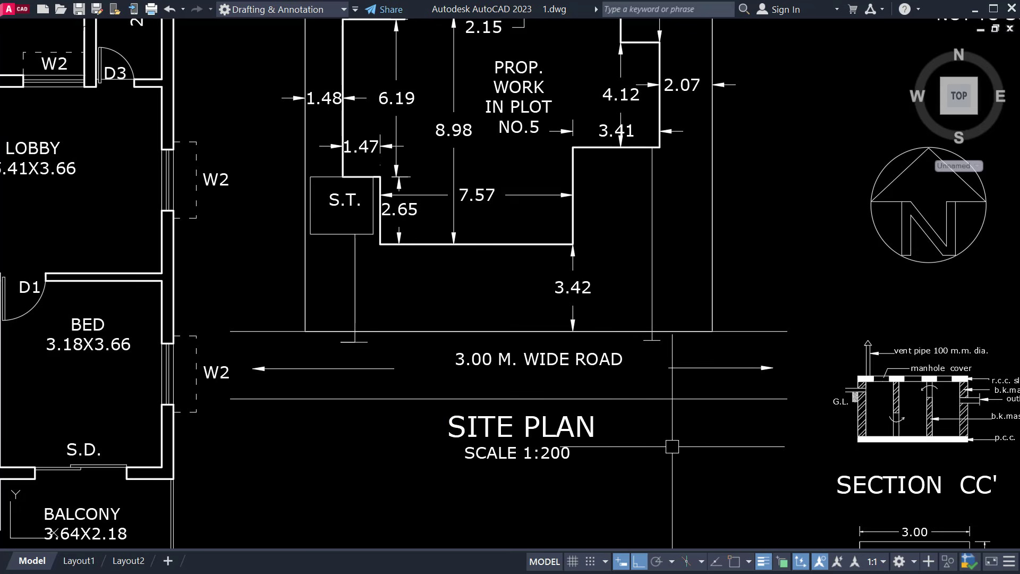
Switch to SECTION 4.dwg and examine its site plan for the plot boundary, proposed work, tanks, trees and road.
mouse_move(672, 447)
middle_mouse_down()
mouse_move(618, 432)
mouse_move(538, 458)
middle_mouse_up()
scroll(592, 428, "down", 2)
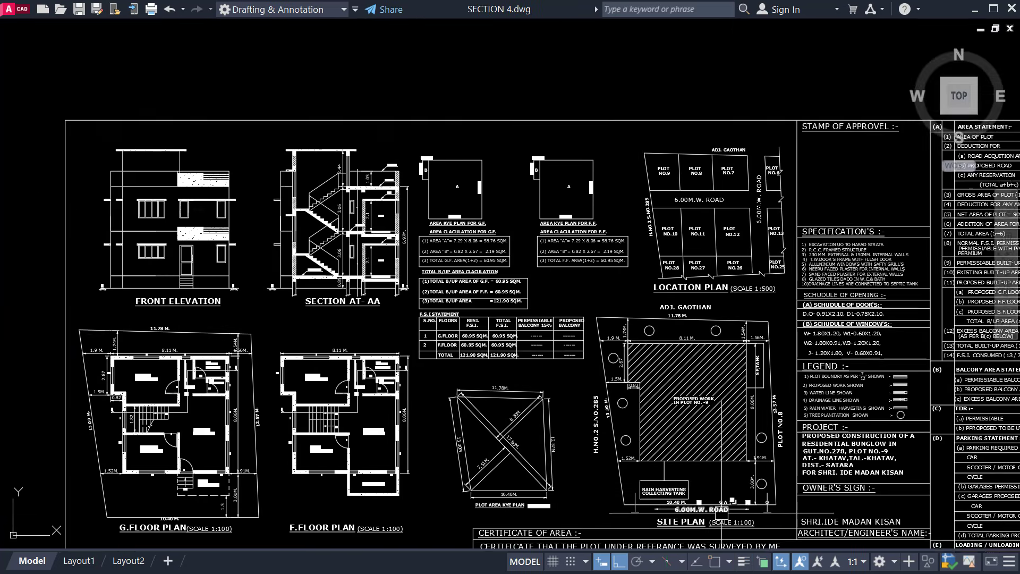
mouse_move(722, 475)
middle_mouse_down()
mouse_move(645, 369)
mouse_move(589, 376)
mouse_move(605, 408)
mouse_move(574, 409)
middle_mouse_up()
scroll(637, 375, "up", 2)
scroll(602, 379, "up", 4)
scroll(605, 409, "down", 2)
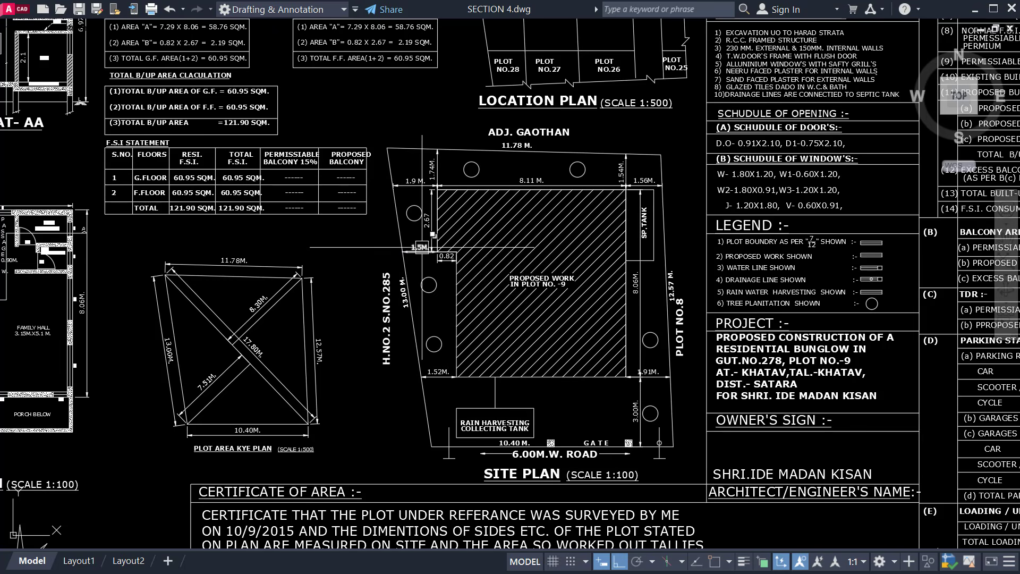
Inspect the setback dimensions around the upper part of the hatched building, including those beside the septic tank.
scroll(424, 252, "up", 4)
middle_click_drag(579, 89, 516, 165)
middle_click_drag(810, 172, 567, 177)
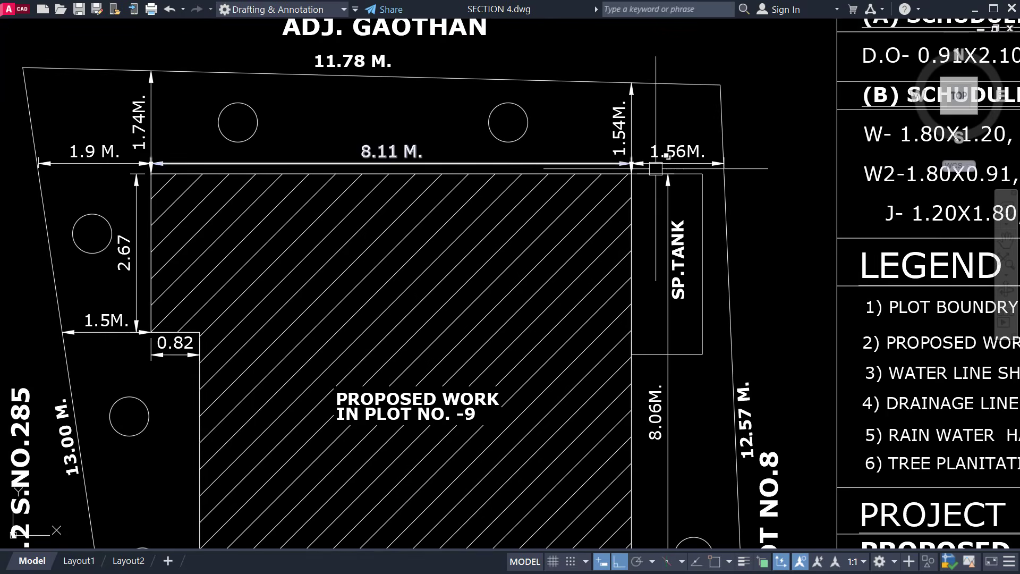
Examine the lower part of the SECTION 4 site plan, including the side and front setbacks, septic tank and tree circles.
scroll(639, 408, "down", 2)
middle_click_drag(628, 394, 576, 307)
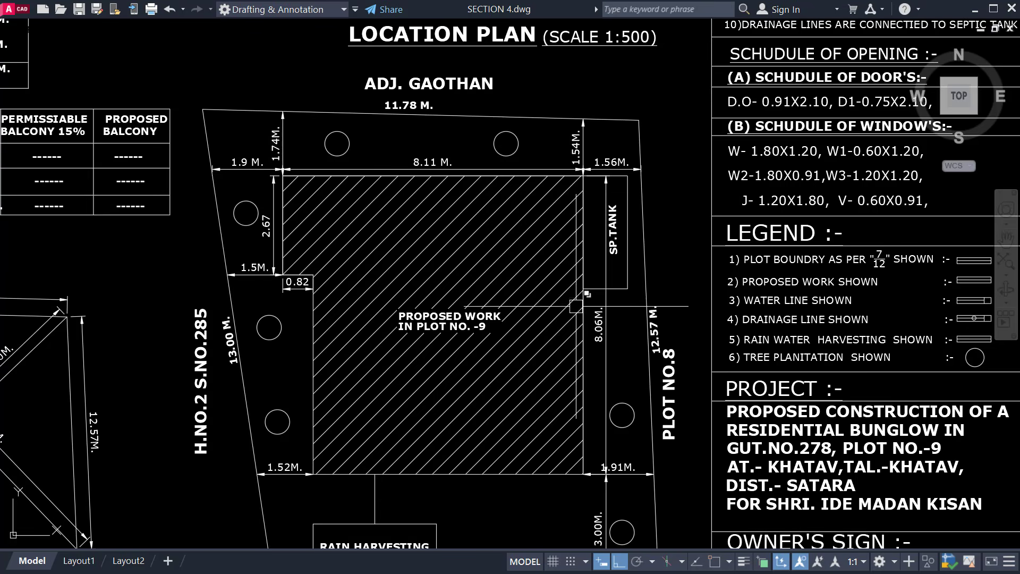
middle_click_drag(664, 420, 636, 292)
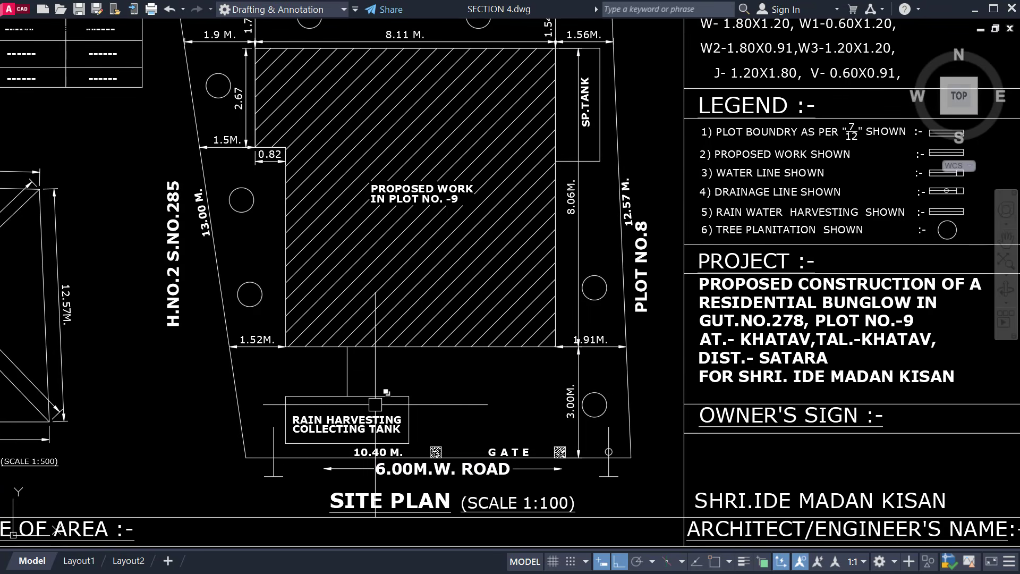
middle_click_drag(242, 325, 247, 342)
scroll(502, 438, "down", 2)
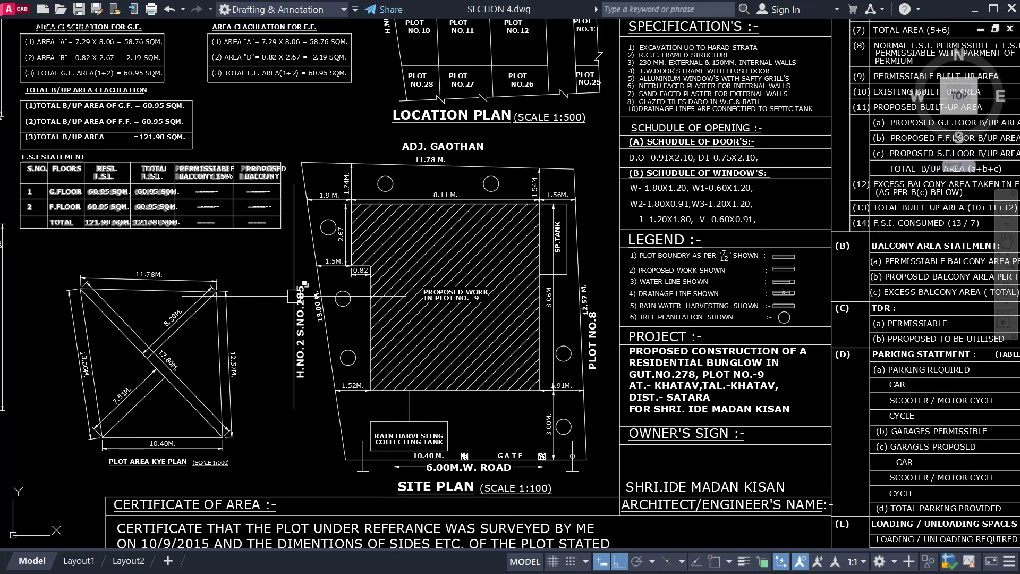
scroll(576, 462, "up", 2)
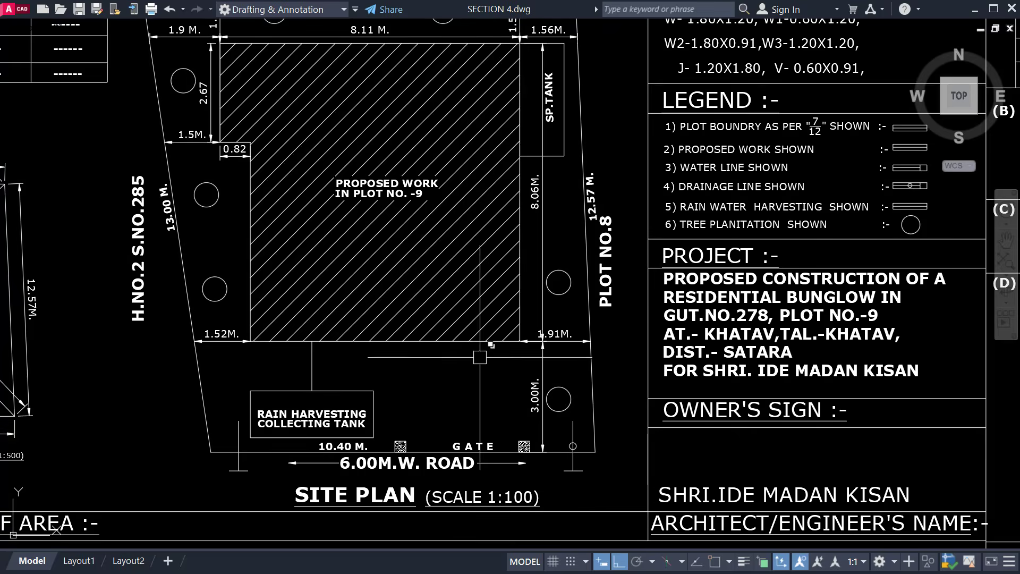
scroll(480, 357, "down", 2)
middle_click_drag(479, 357, 480, 418)
scroll(501, 209, "up", 4)
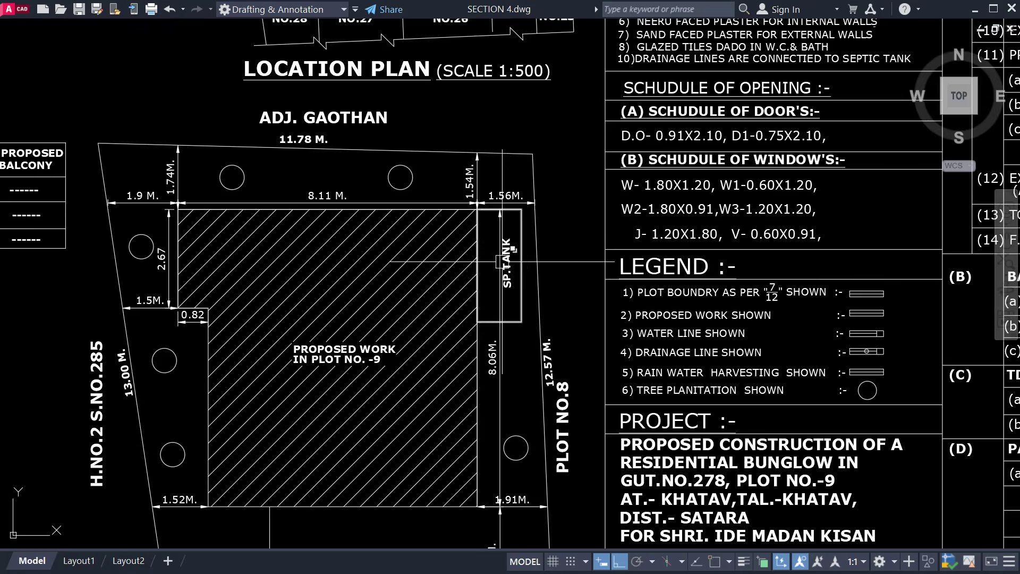
scroll(501, 209, "down", 2)
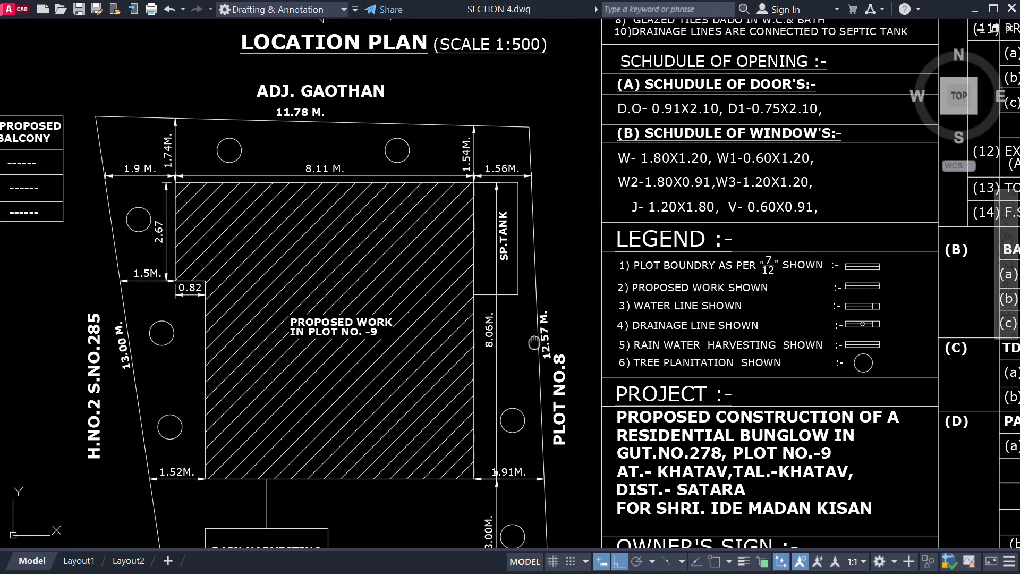
Inspect the rain harvesting collecting tank in front of the hatched building, highlighting its outline and label together.
middle_click_drag(535, 342, 515, 217)
scroll(215, 437, "up", 2)
middle_click_drag(215, 437, 309, 364)
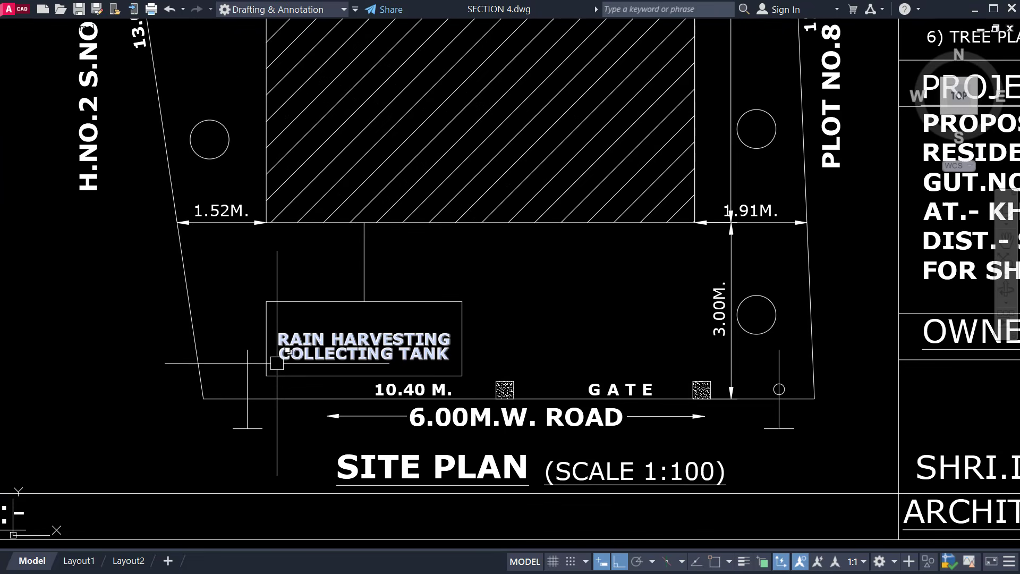
left_click(232, 254)
left_click(484, 381)
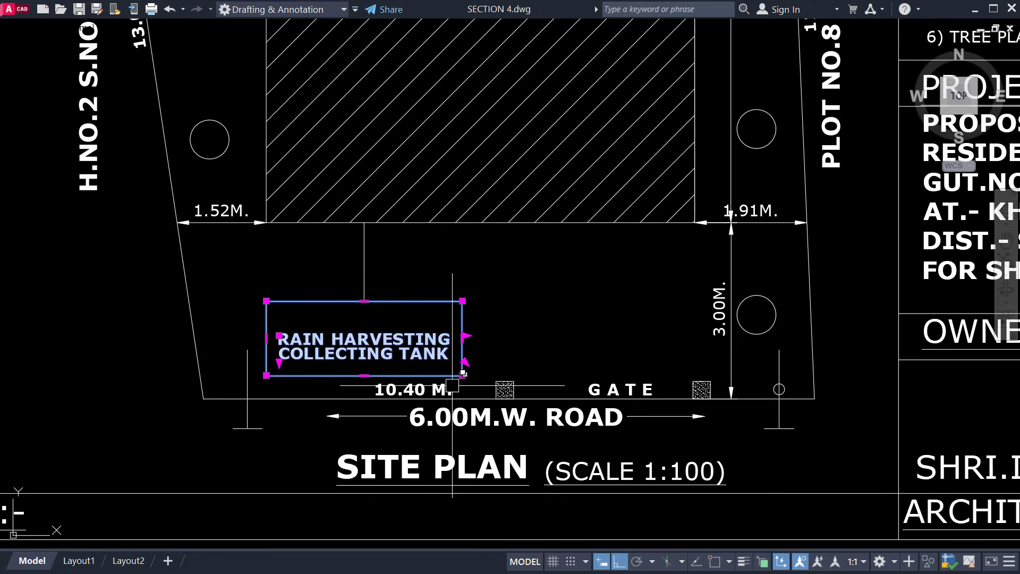
key("Escape")
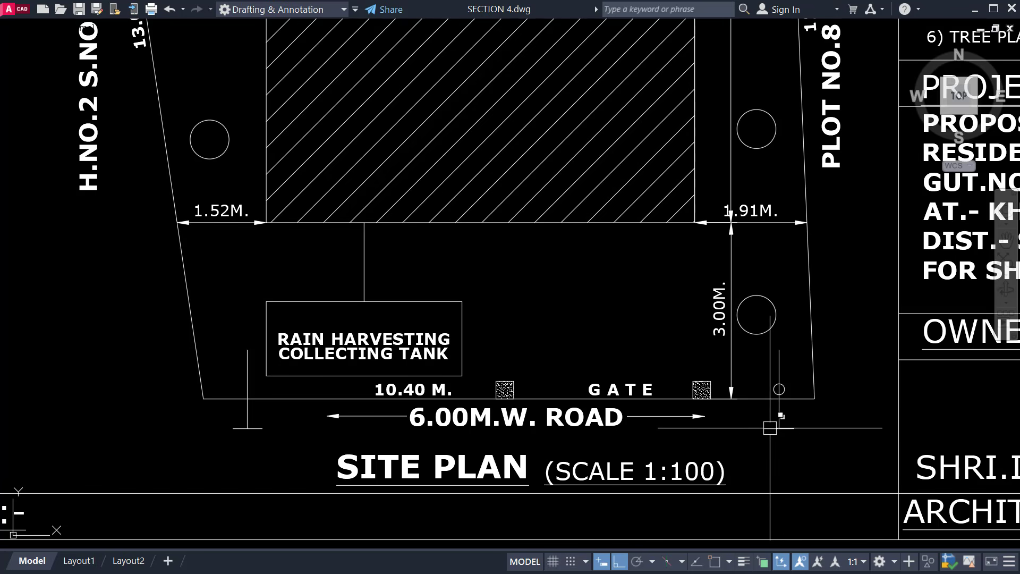
Examine the site plan's front boundary, gate, road label and service connection symbols in relation to the whole sheet.
scroll(790, 412, "down", 4)
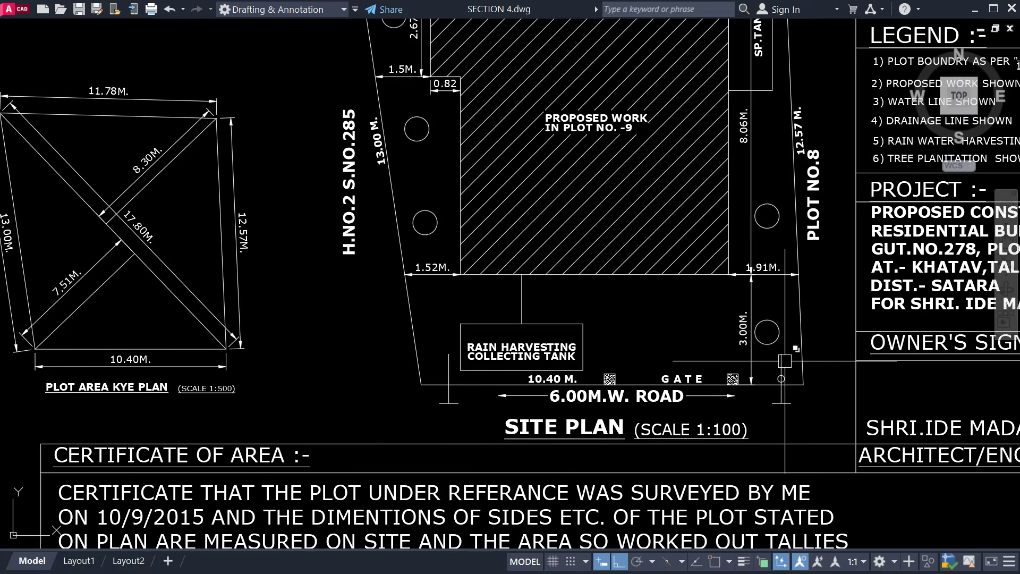
scroll(743, 448, "up", 2)
scroll(552, 399, "down", 3)
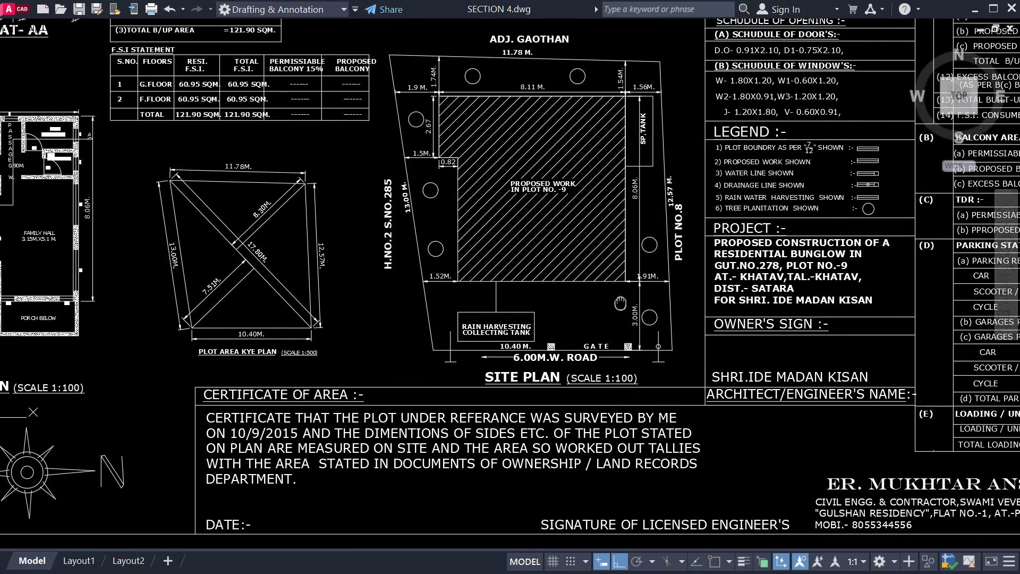
scroll(513, 373, "up", 2)
scroll(384, 369, "down", 1)
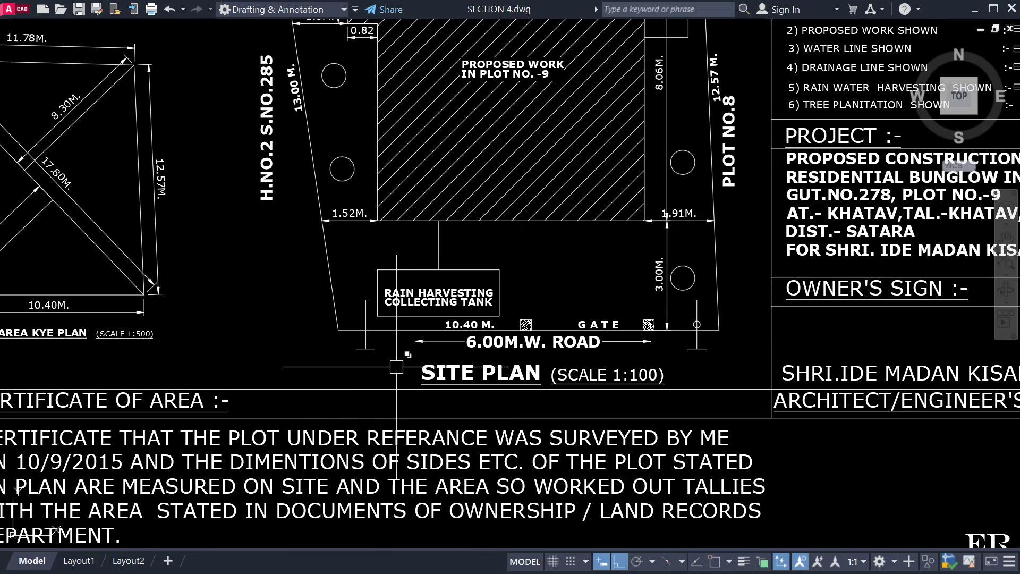
scroll(477, 352, "down", 2)
middle_click_drag(477, 352, 481, 361)
scroll(487, 343, "up", 2)
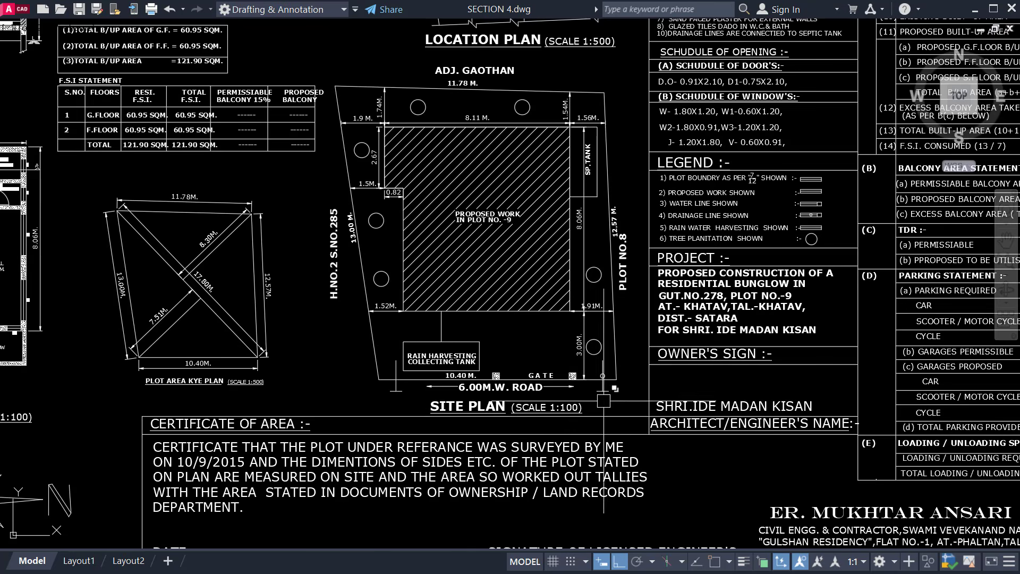
scroll(471, 392, "up", 3)
scroll(494, 393, "up", 3)
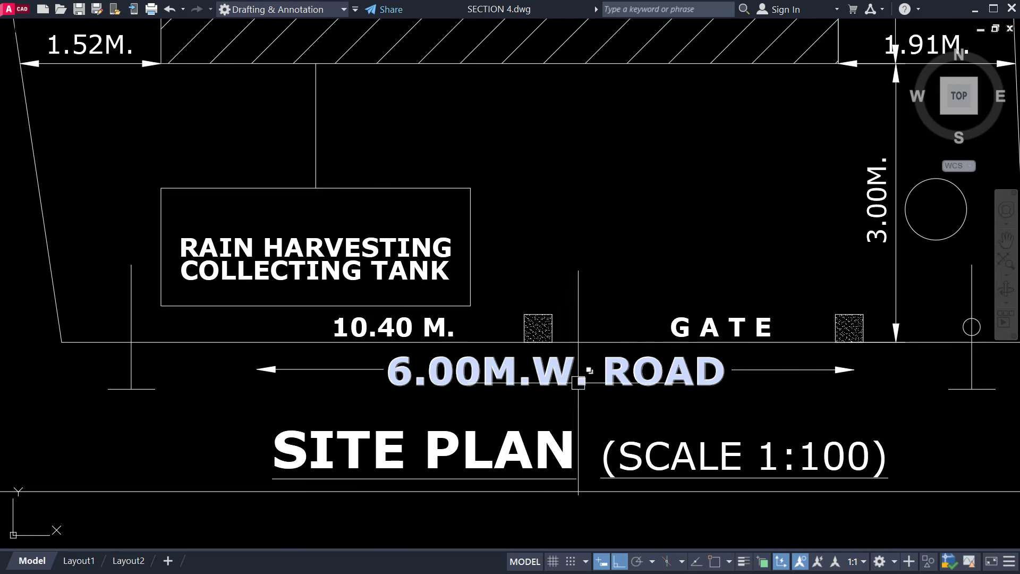
scroll(676, 359, "down", 2)
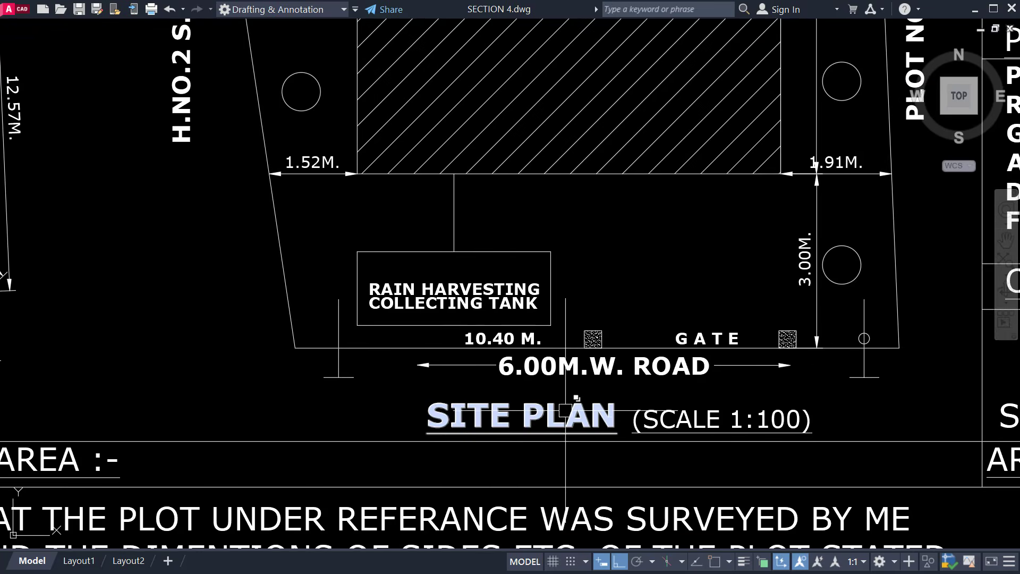
scroll(733, 415, "down", 5)
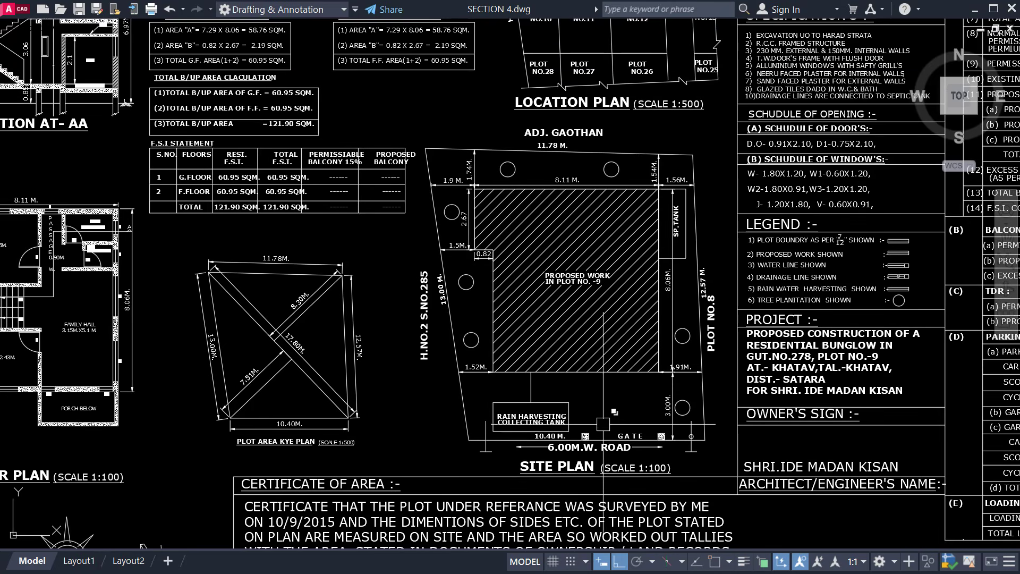
Switch to SECTION 3.dwg and locate its site plan between the ground floor plan and the location plan.
key("ctrl+Tab")
scroll(548, 394, "down", 2)
middle_click_drag(547, 394, 528, 310)
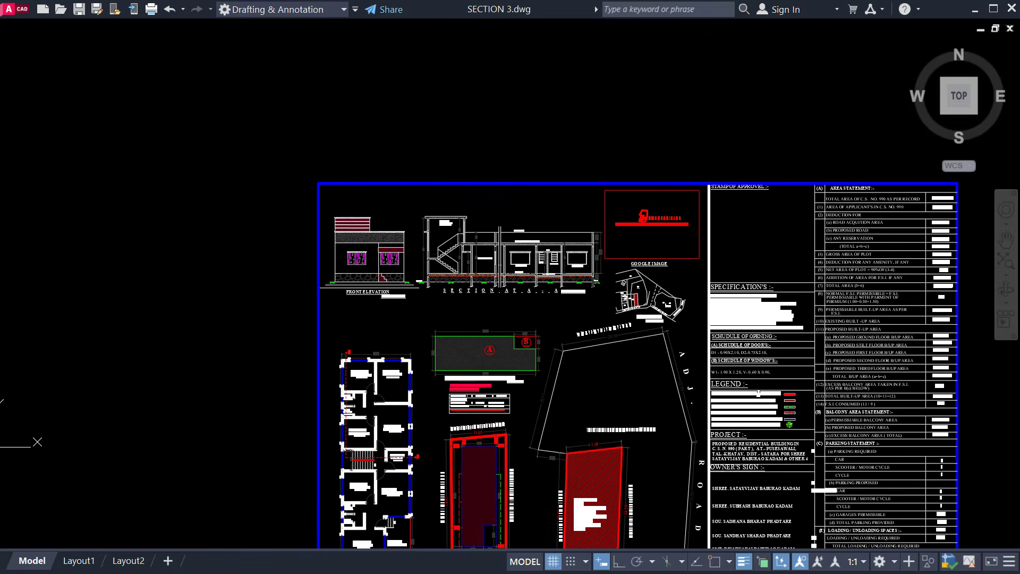
middle_click_drag(577, 435, 513, 261)
scroll(560, 412, "up", 6)
middle_click_drag(560, 412, 568, 449)
scroll(497, 477, "down", 5)
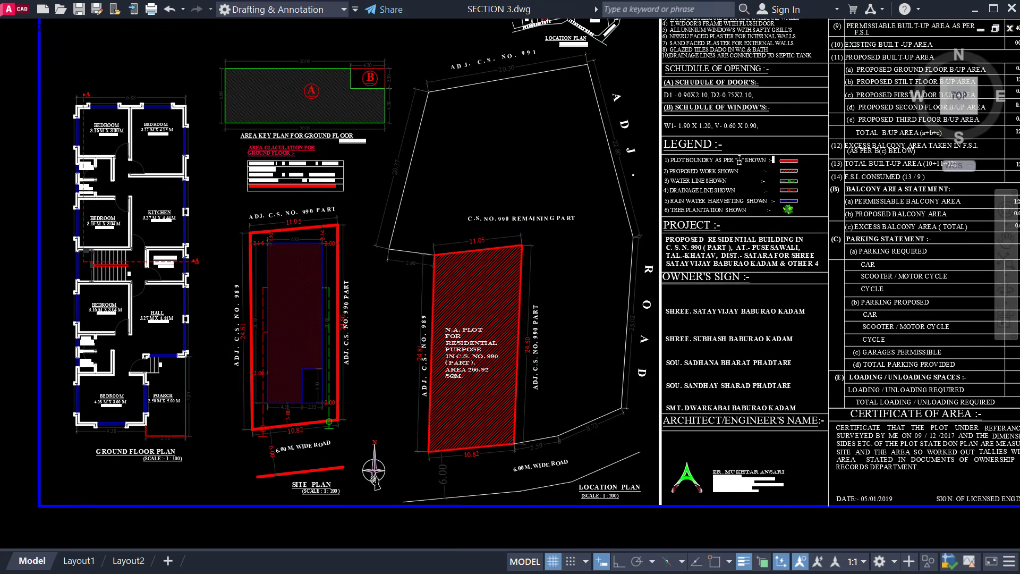
scroll(256, 354, "up", 4)
scroll(478, 335, "down", 2)
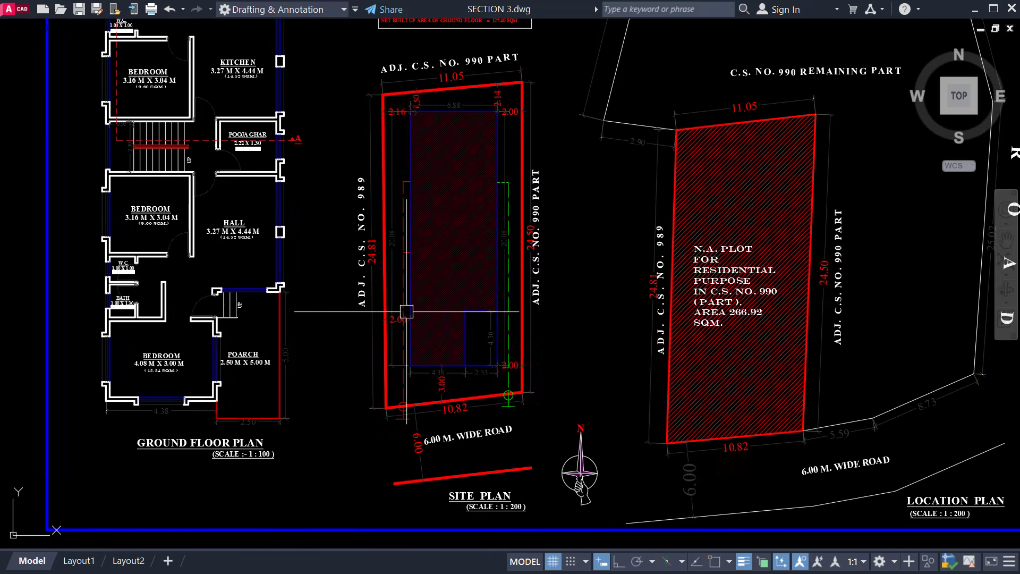
Examine the red plot boundary of the site plan, its front edge and the road width in front of it.
scroll(443, 432, "up", 2)
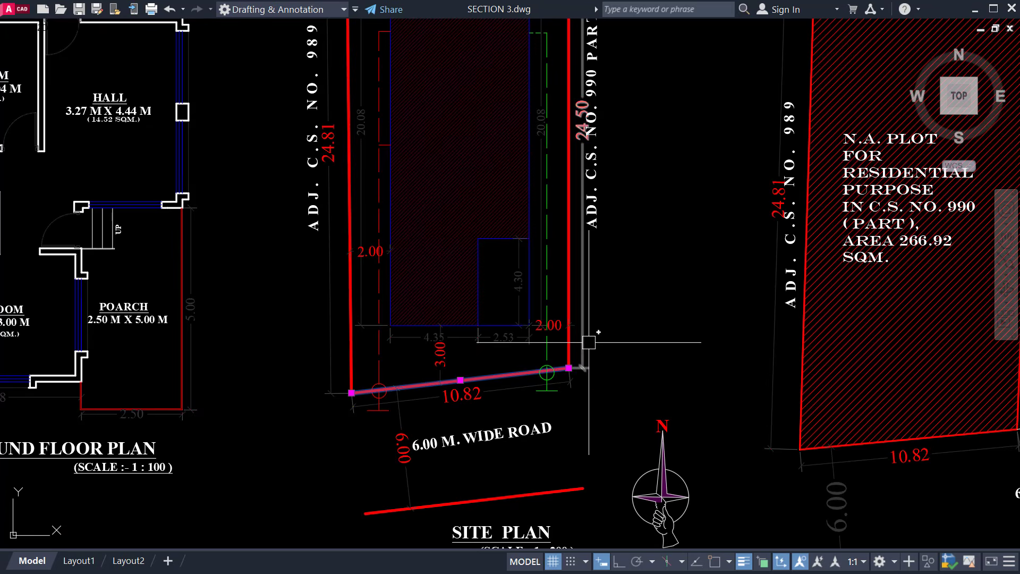
scroll(573, 269, "down", 5)
scroll(600, 340, "up", 4)
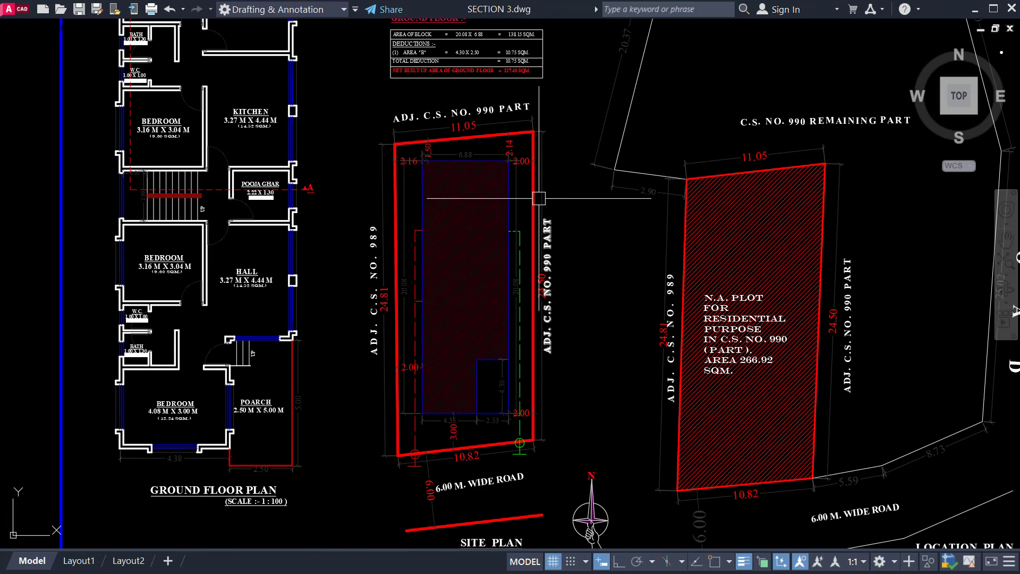
scroll(459, 459, "up", 2)
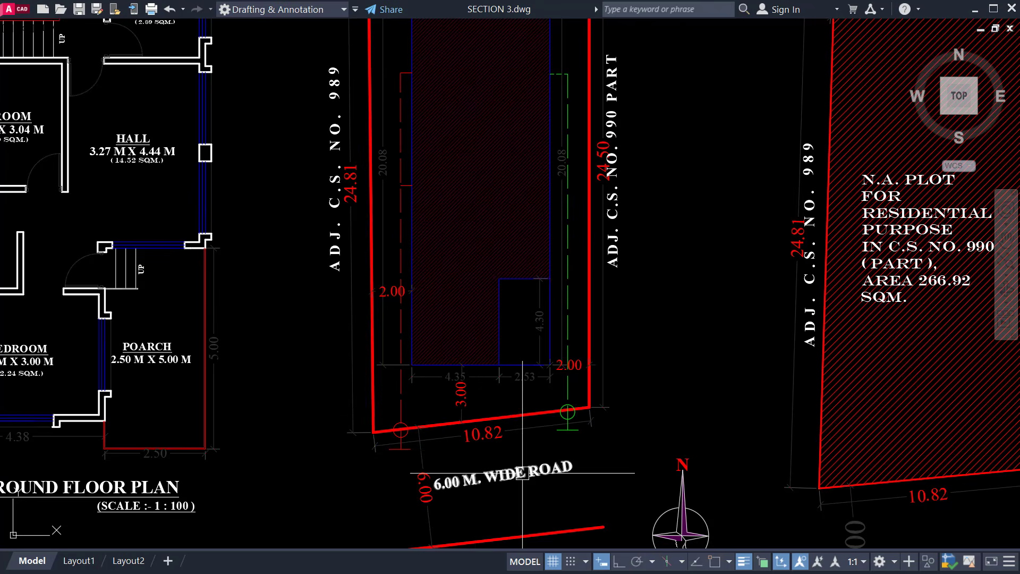
scroll(412, 467, "up", 3)
scroll(417, 403, "down", 1)
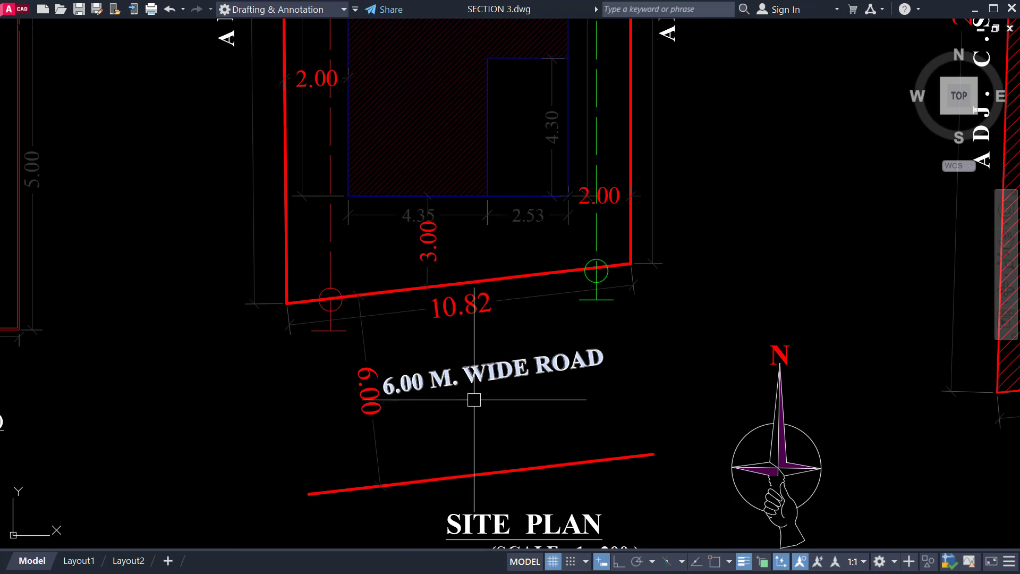
middle_click_drag(364, 345, 364, 505)
scroll(337, 489, "down", 2)
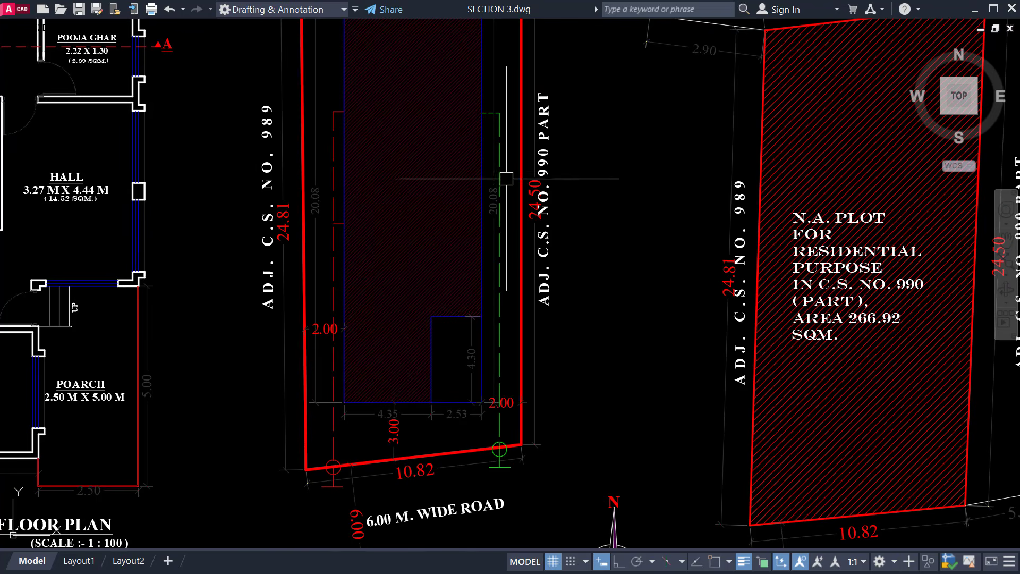
Inspect the side and front setbacks of the hatched building and the unhatched porch corner in the site plan.
scroll(370, 414, "down", 2)
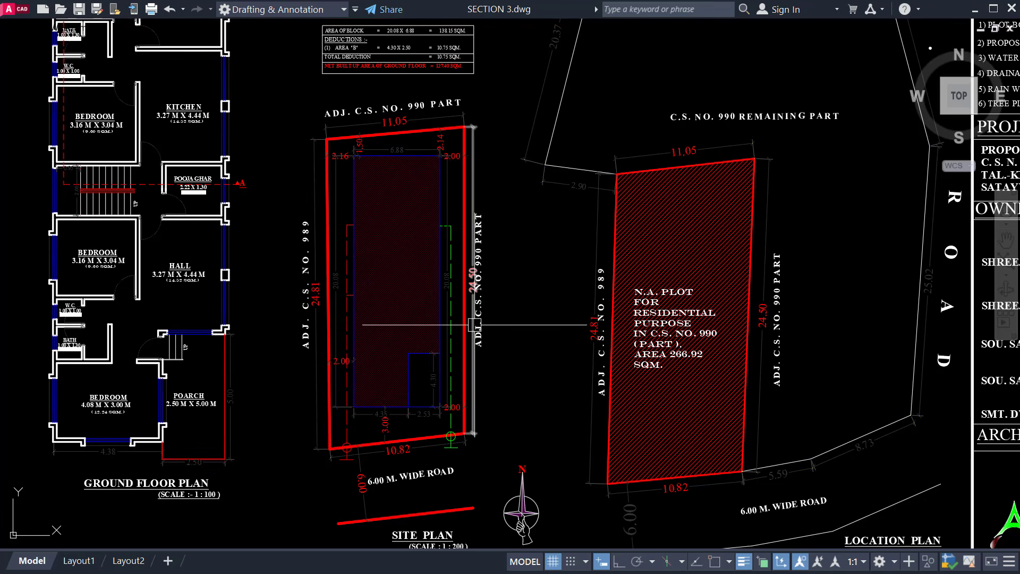
scroll(353, 461, "up", 2)
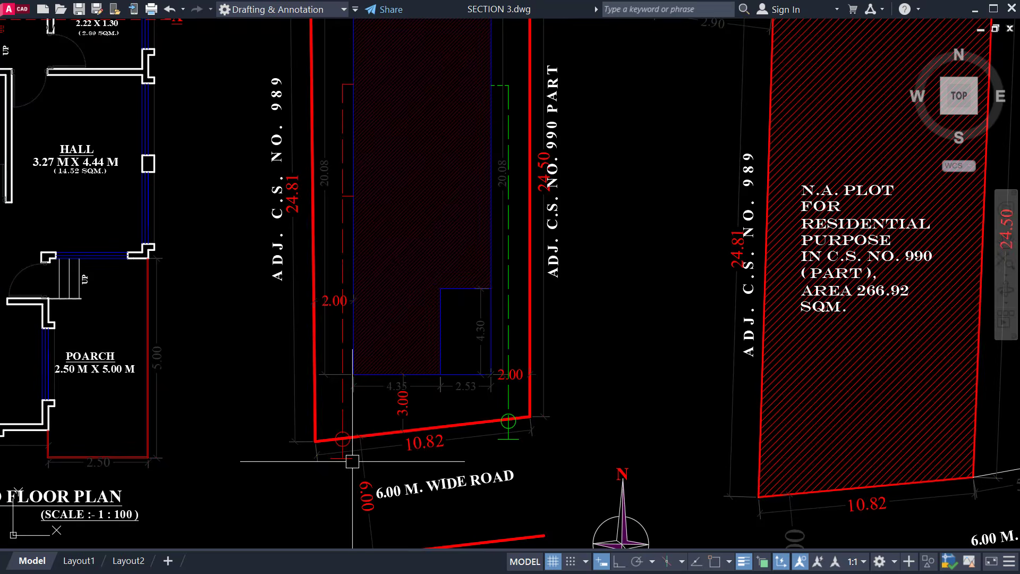
scroll(408, 434, "up", 1)
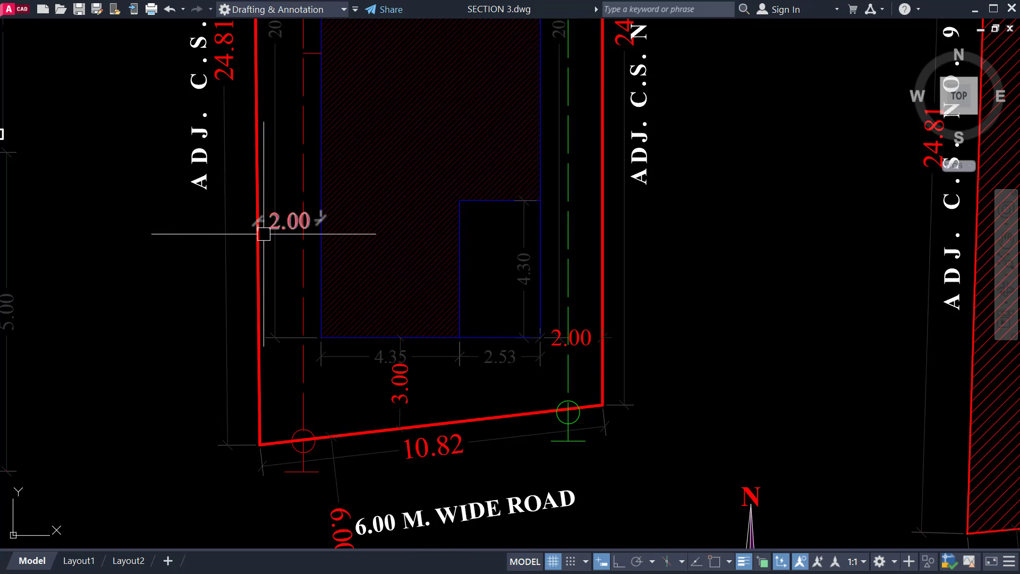
scroll(524, 342, "down", 2)
middle_click_drag(523, 345, 514, 400)
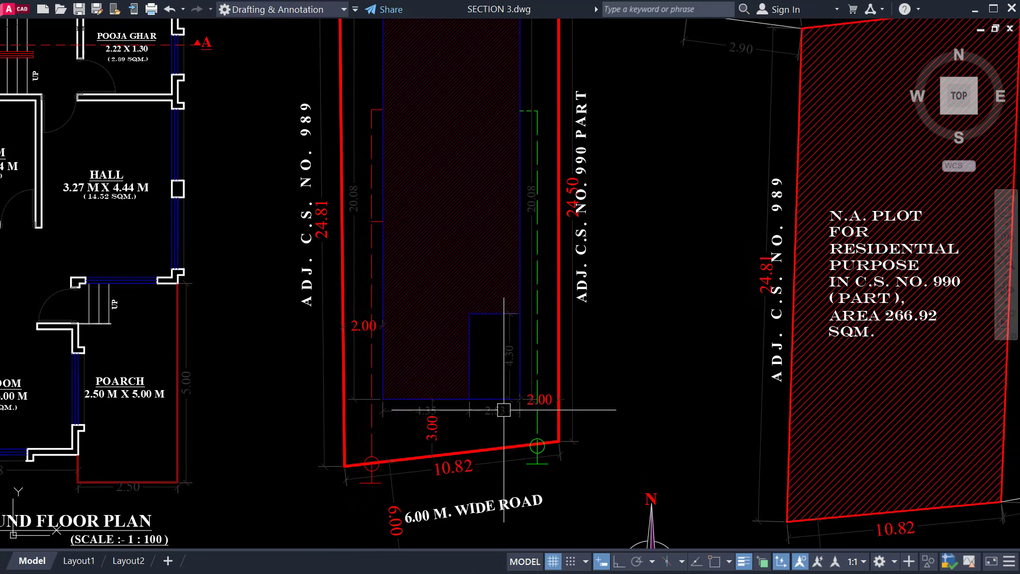
scroll(507, 378, "up", 3)
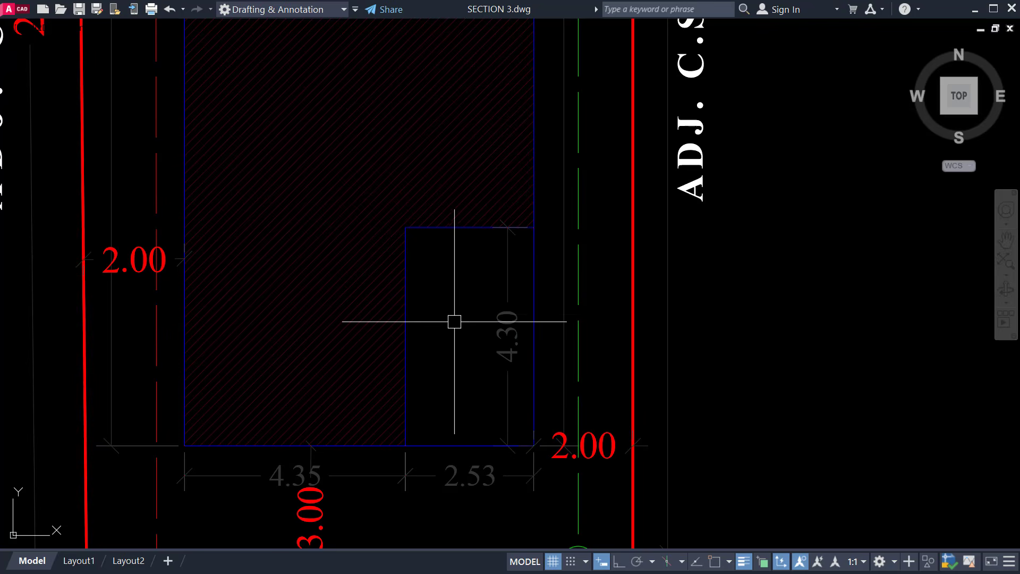
scroll(478, 295, "down", 2)
middle_click_drag(477, 295, 541, 381)
scroll(541, 381, "down", 2)
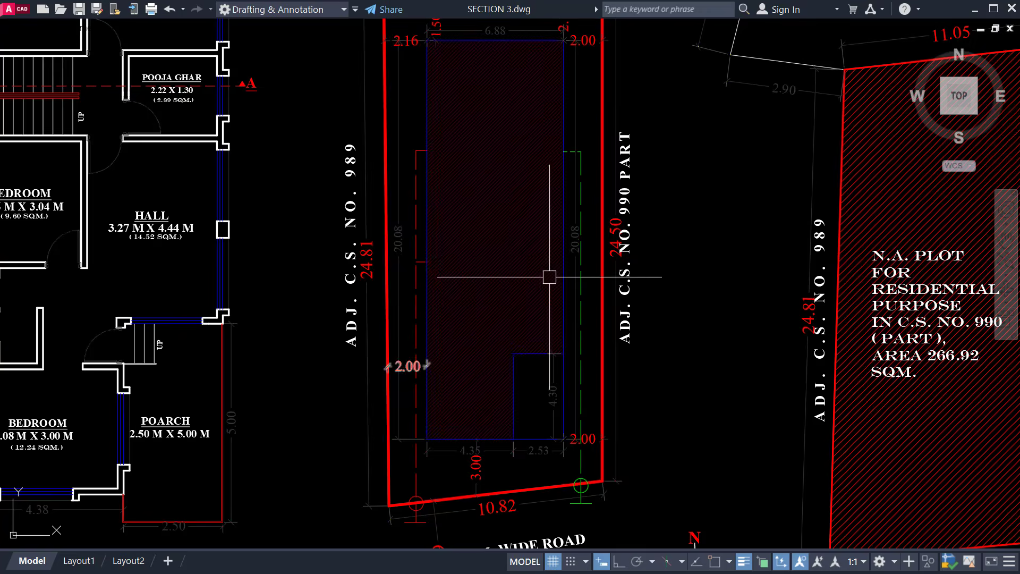
Examine the dashed service lines along both sides of the building, its length dimensions and the rear setbacks.
scroll(611, 278, "up", 4)
scroll(734, 333, "down", 2)
middle_click_drag(733, 332, 683, 364)
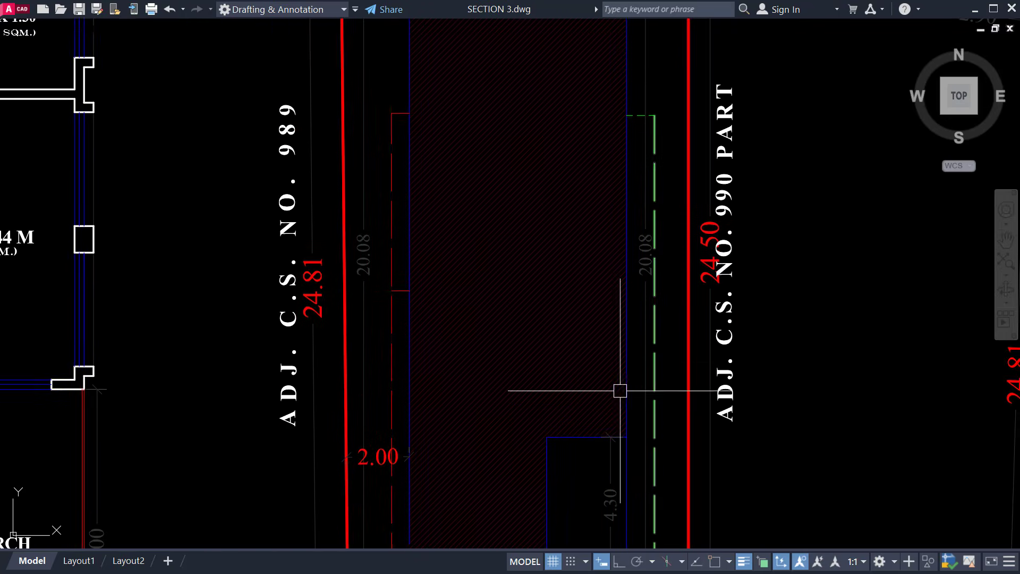
scroll(534, 270, "down", 2)
middle_click_drag(533, 282, 524, 303)
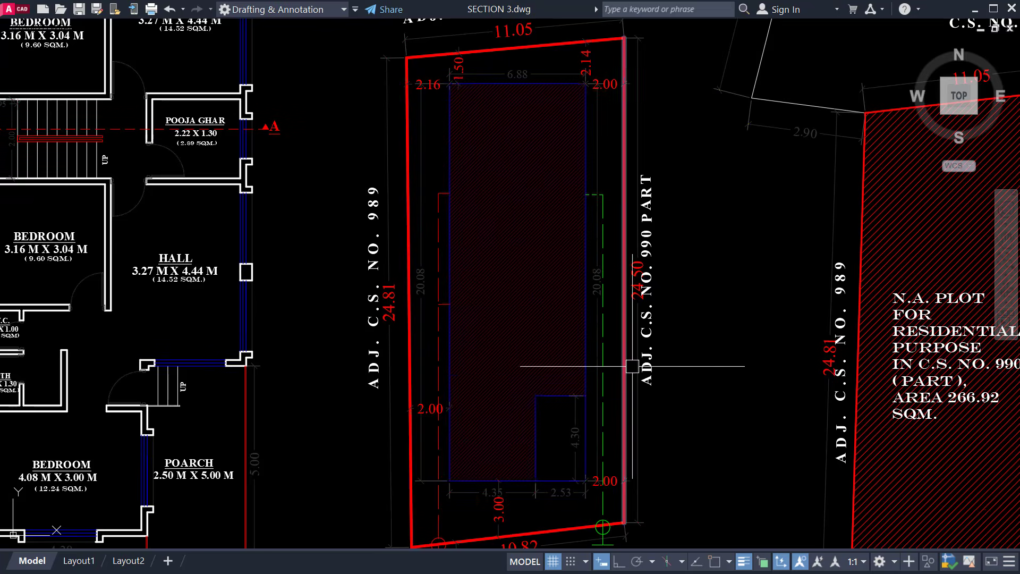
middle_click_drag(629, 425, 607, 228)
scroll(538, 439, "down", 2)
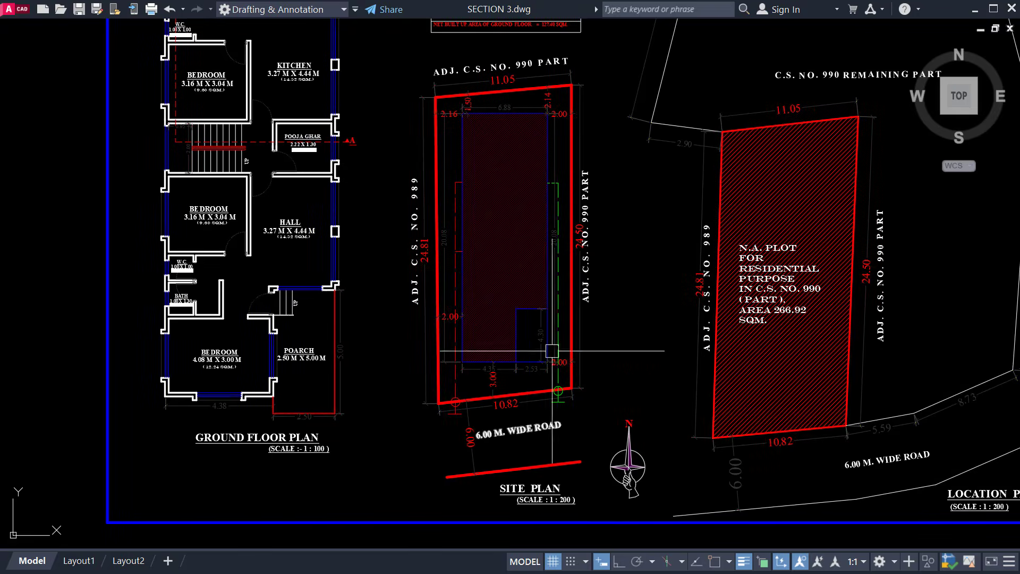
scroll(554, 130, "up", 4)
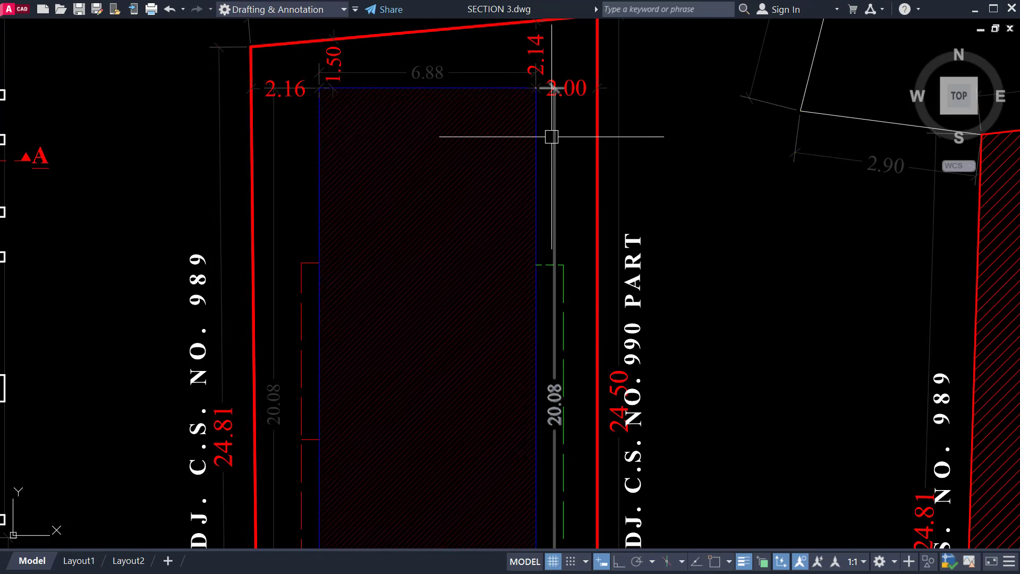
scroll(549, 212, "down", 4)
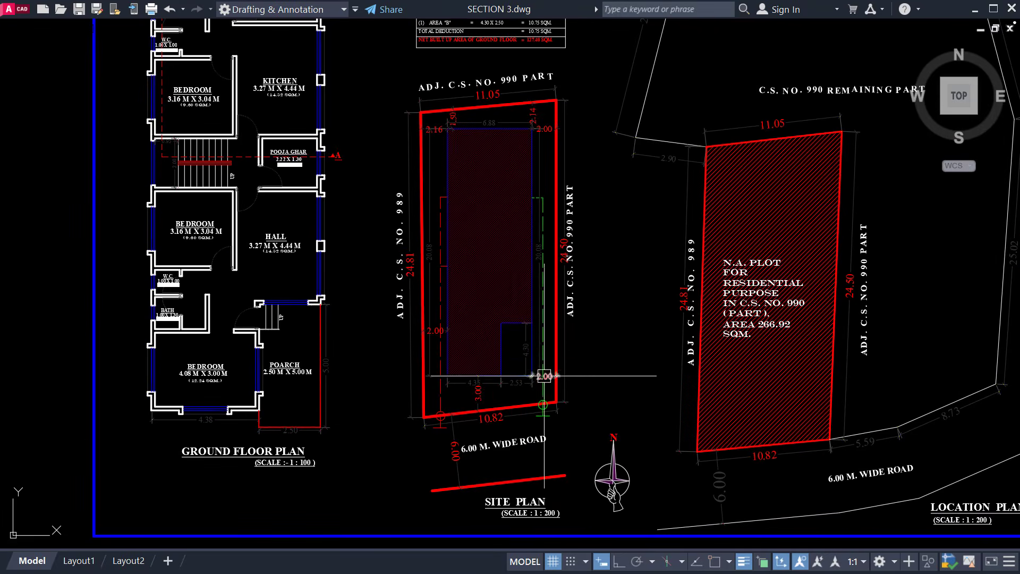
Inspect the green service line's end near the porch corner in the SECTION 3.dwg site plan.
scroll(547, 425, "up", 4)
scroll(528, 364, "down", 4)
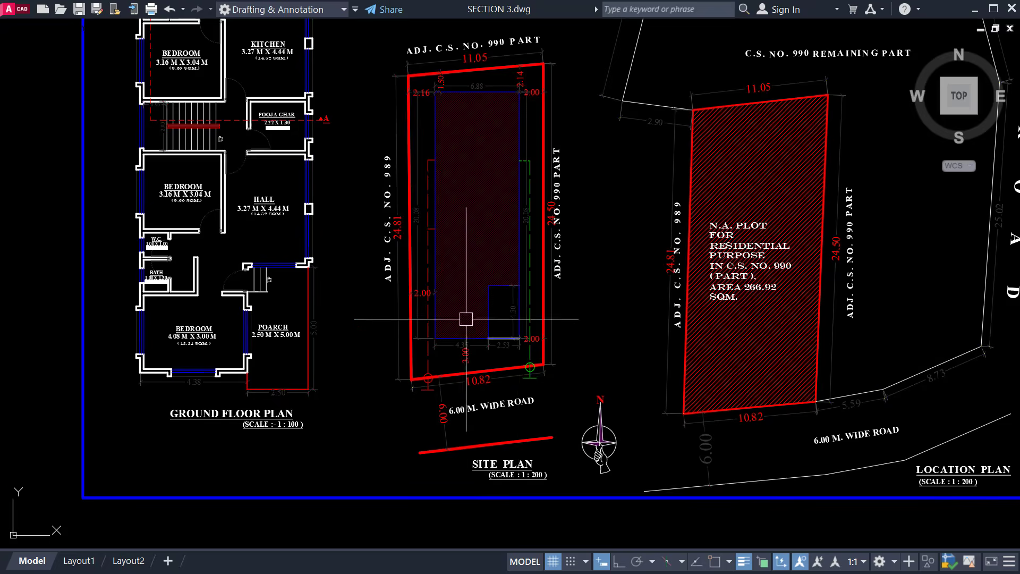
Switch to SECTION 2.dwg and examine its site plan's plot boundary, hatched proposed building and setbacks.
key("alt+Tab")
mouse_move(518, 370)
middle_mouse_down()
mouse_move(505, 359)
mouse_move(478, 258)
middle_mouse_up()
middle_click_drag(518, 491, 460, 361)
scroll(542, 98, "up", 5)
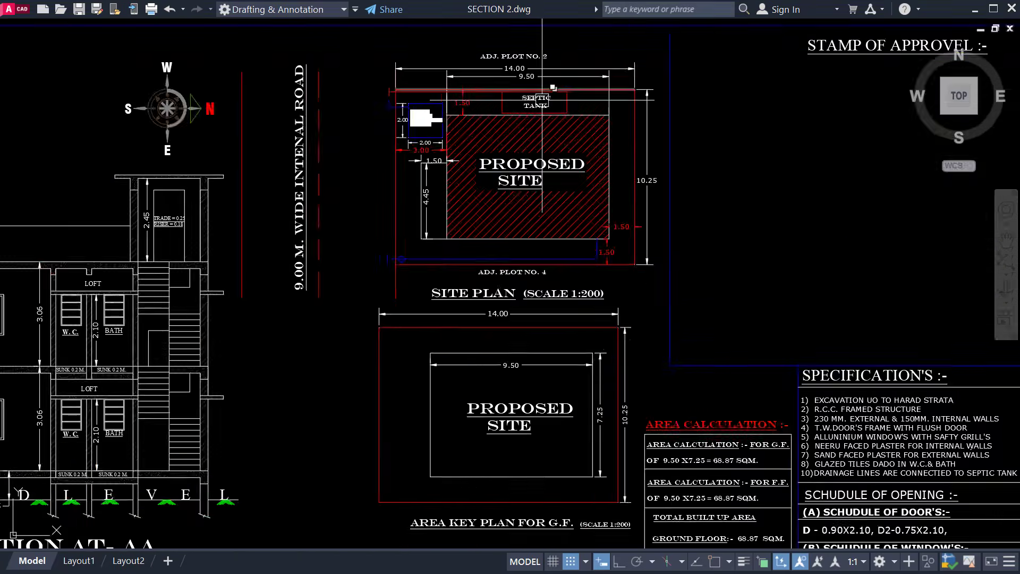
scroll(541, 100, "up", 2)
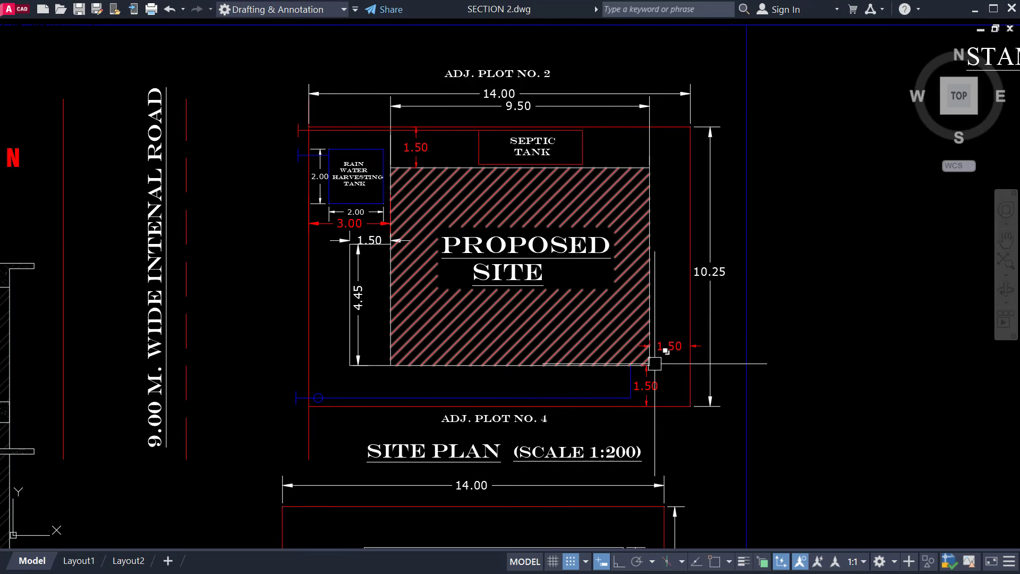
mouse_move(654, 363)
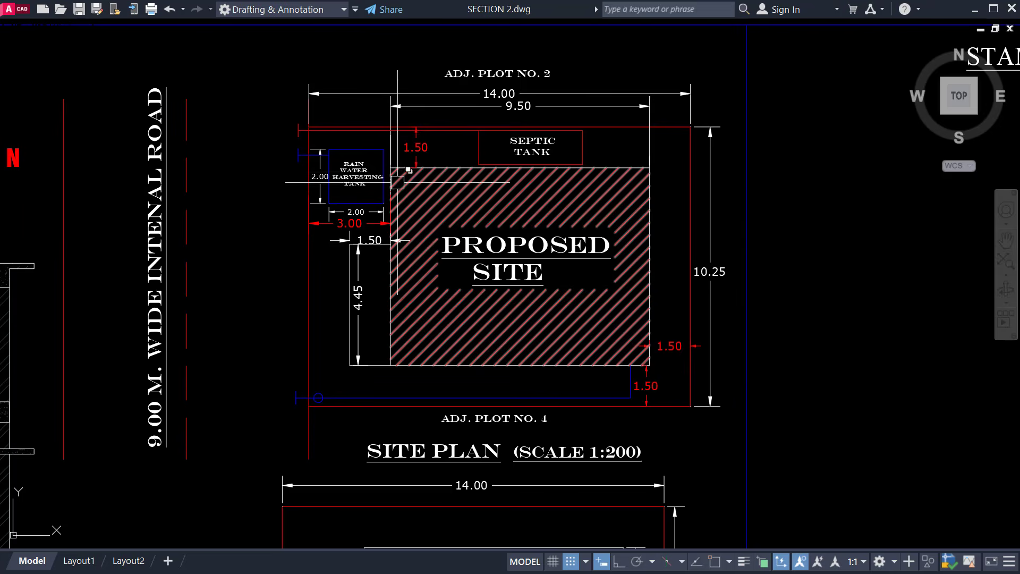
Examine the septic tank, its red drainage line and the setback beside it along the adjoining plot no. 2 boundary.
scroll(547, 131, "up", 4)
scroll(486, 155, "down", 2)
middle_click_drag(486, 156, 562, 165)
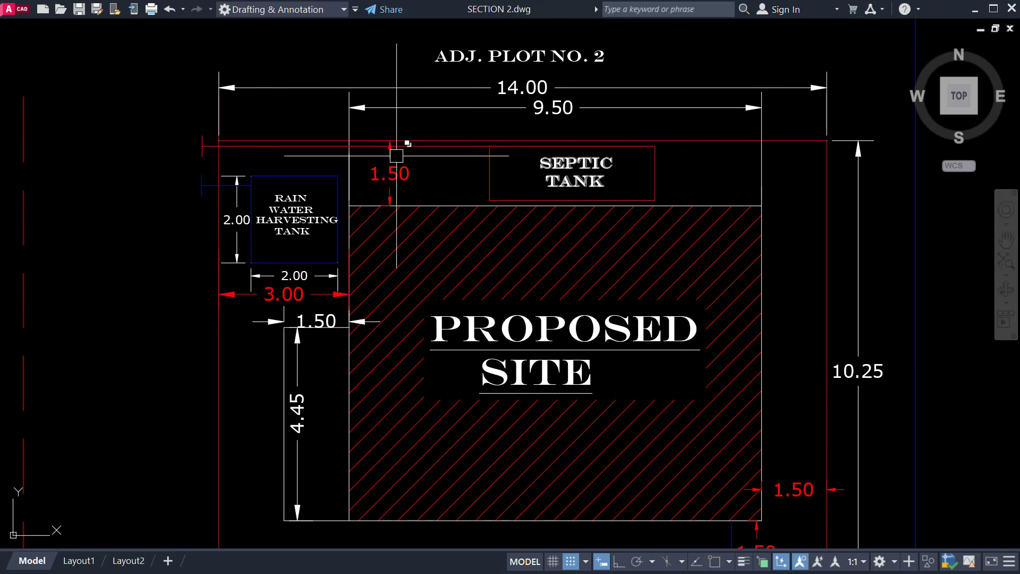
middle_click_drag(425, 292, 455, 166)
scroll(480, 314, "down", 2)
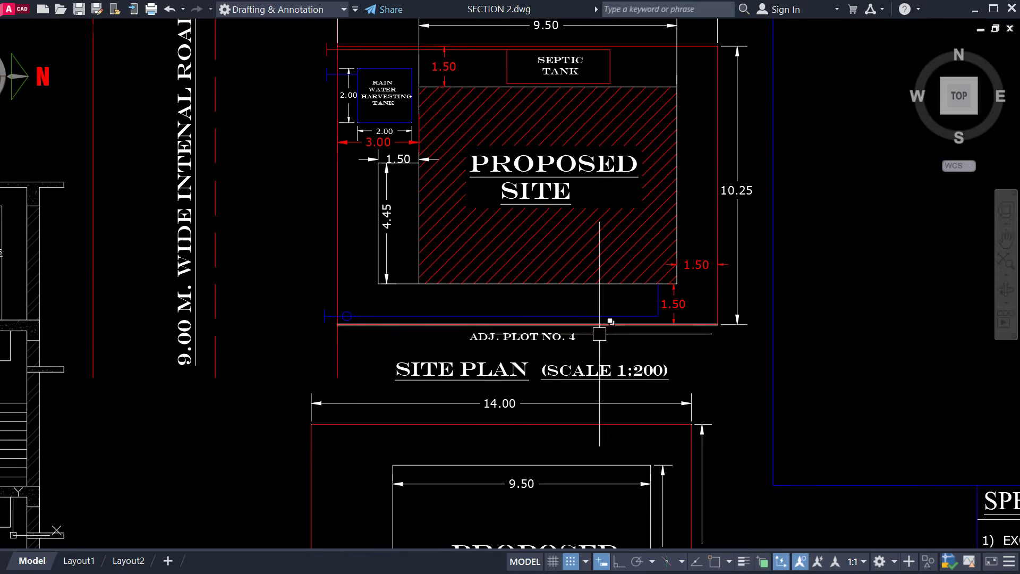
Inspect the blue water line along the adjoining plot no. 4 side and the rain water harvesting tank with its connection.
scroll(599, 334, "up", 2)
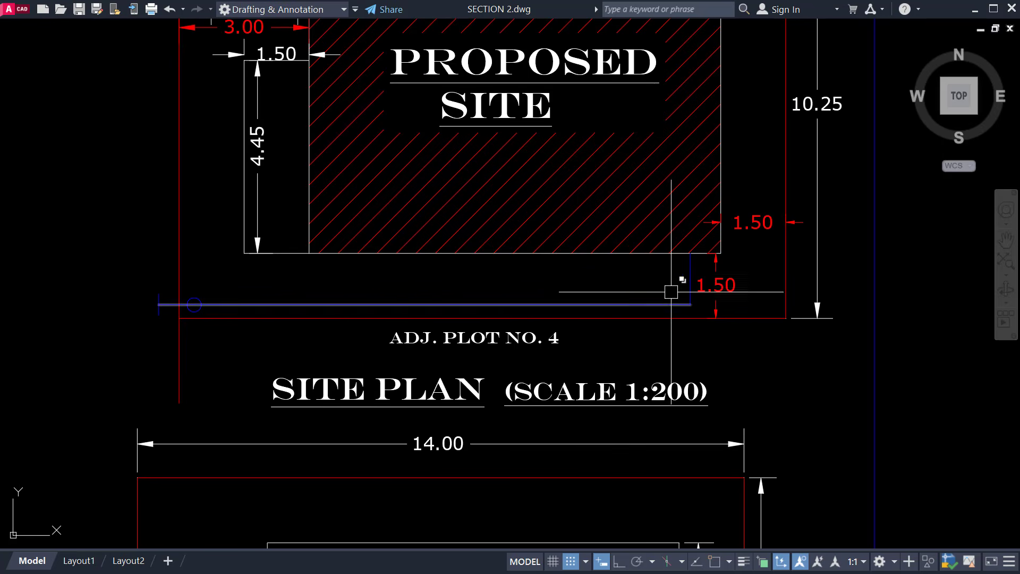
middle_click_drag(679, 266, 668, 381)
scroll(404, 152, "up", 5)
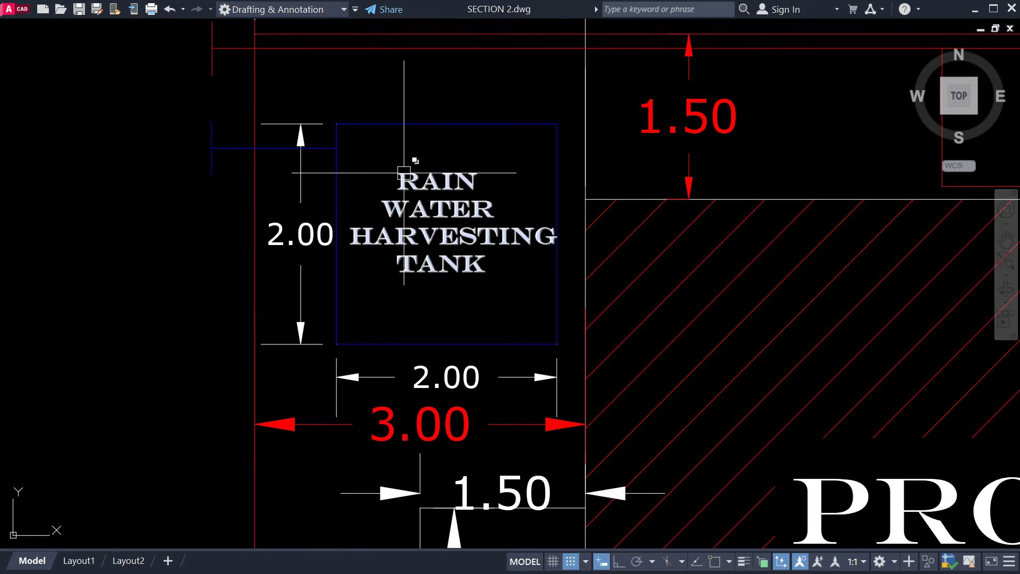
scroll(364, 275, "down", 2)
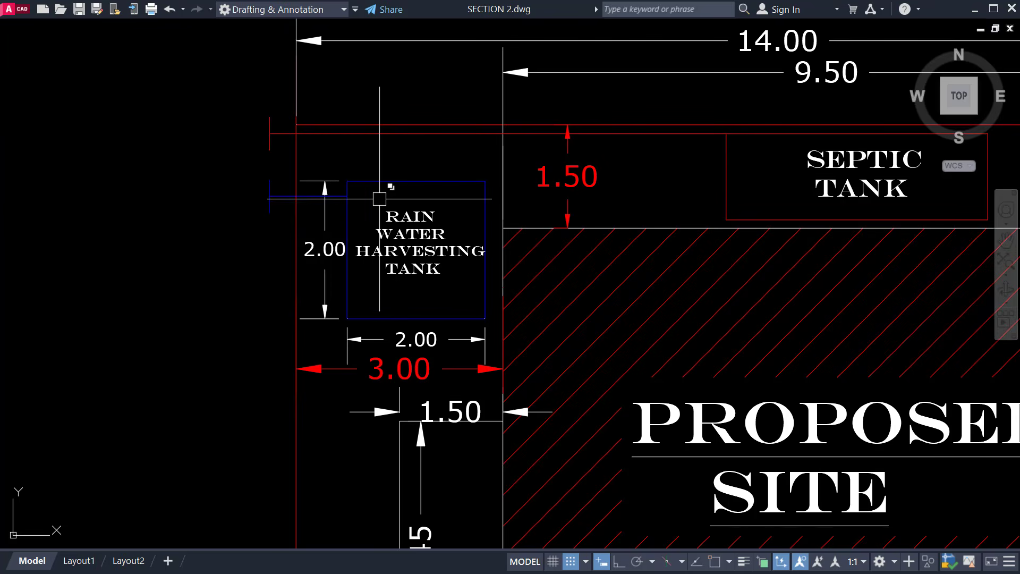
Review the complete SECTION 2.dwg sheet, covering its plans, elevation, section, area key plans, specifications and schedule of openings.
scroll(362, 207, "down", 6)
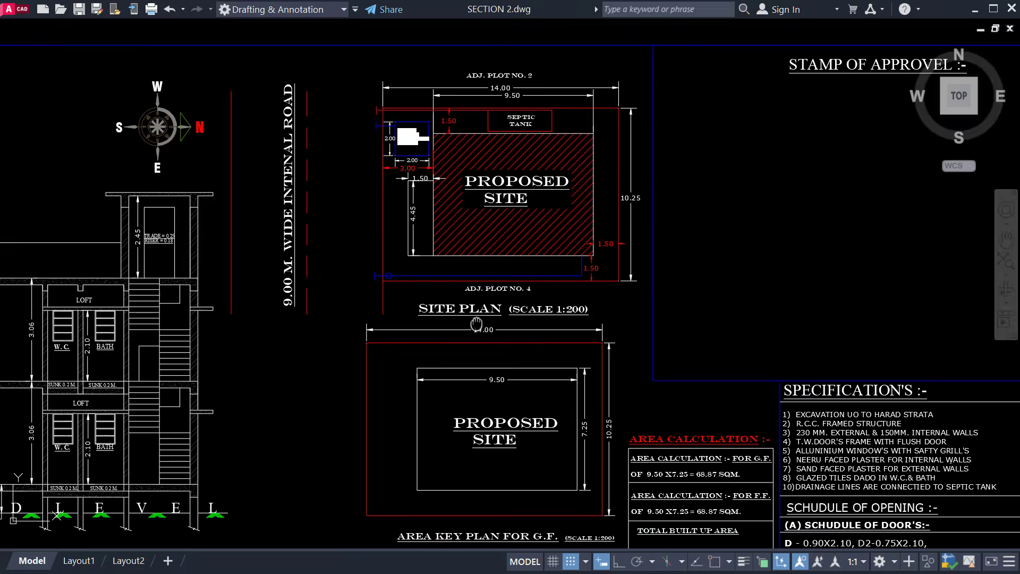
scroll(517, 288, "down", 2)
middle_click_drag(526, 272, 528, 263)
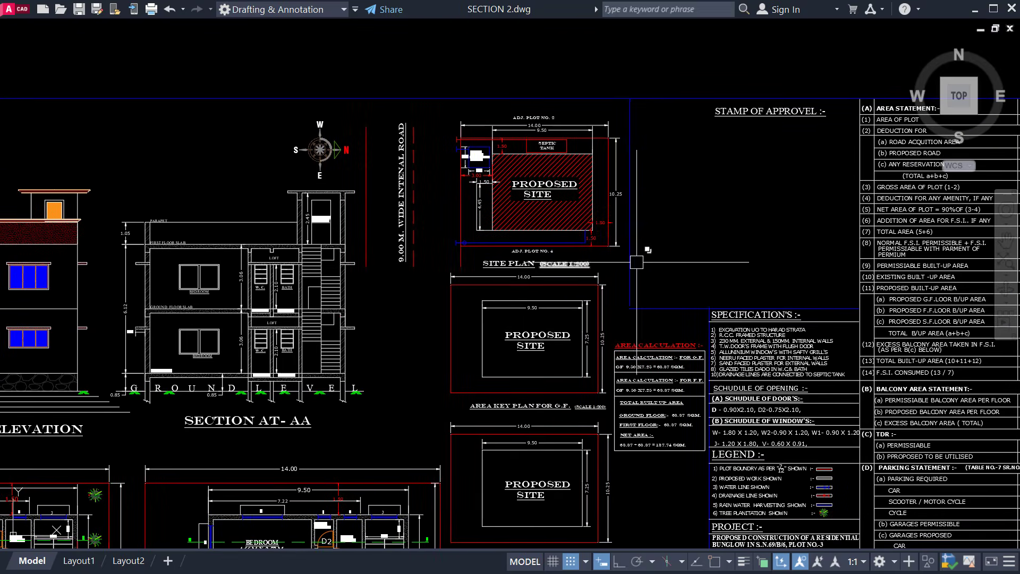
scroll(642, 281, "down", 2)
mouse_move(625, 305)
middle_mouse_down()
mouse_move(644, 260)
mouse_move(635, 200)
middle_mouse_up()
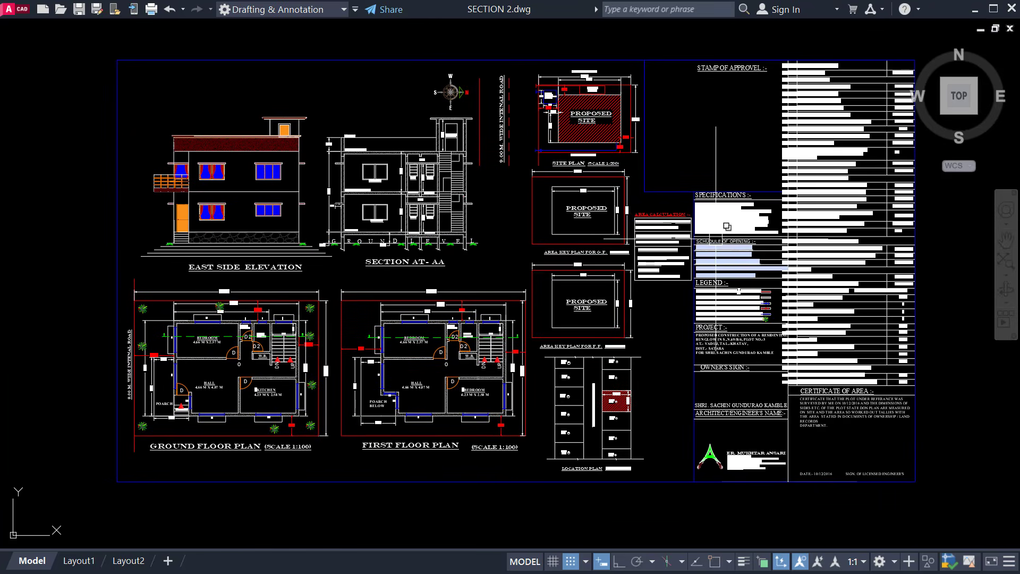
mouse_move(726, 226)
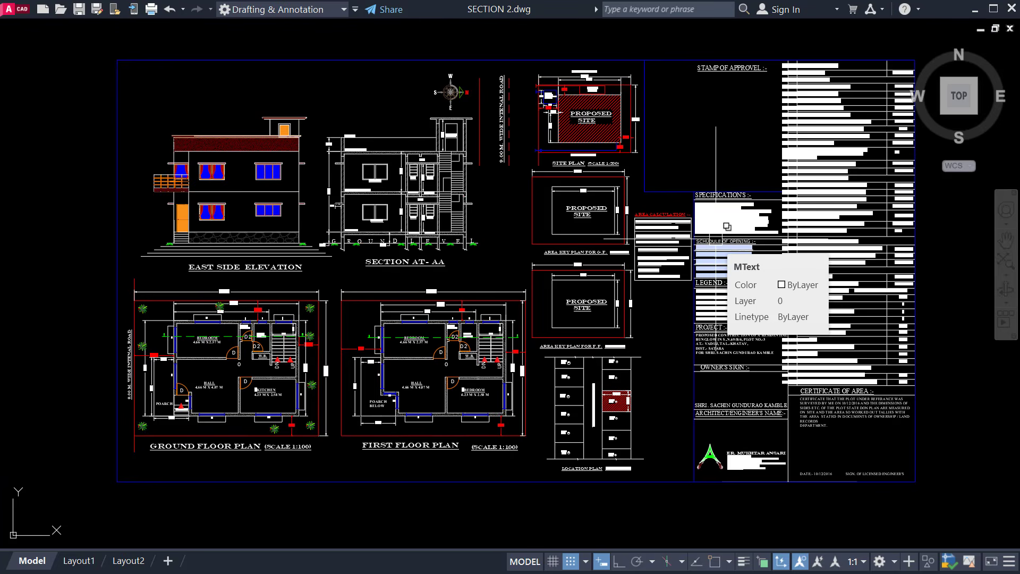
scroll(458, 266, "up", 2)
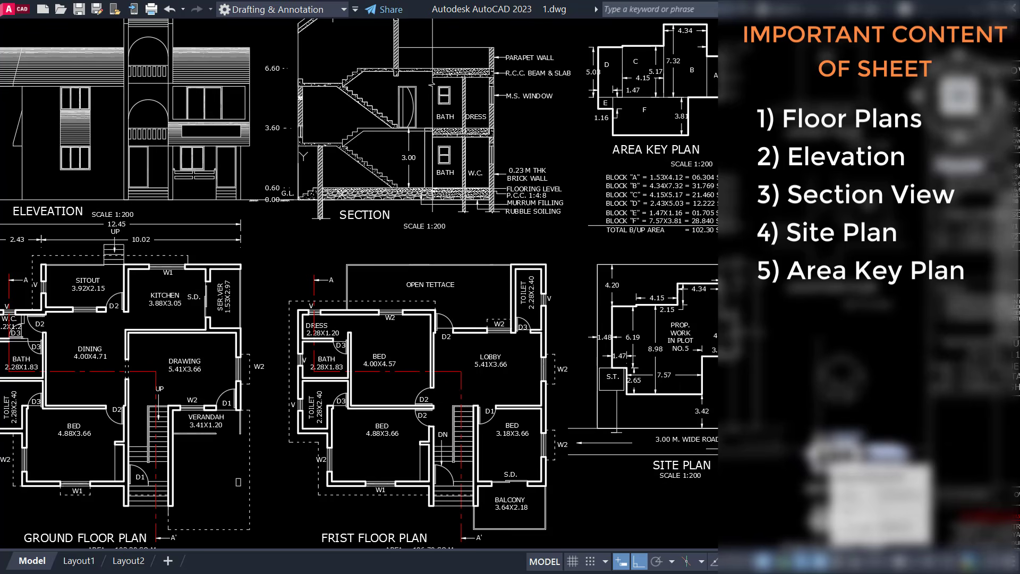
Examine the area key plan and its place among the other drawings on the sheet.
middle_click_drag(770, 340, 741, 364)
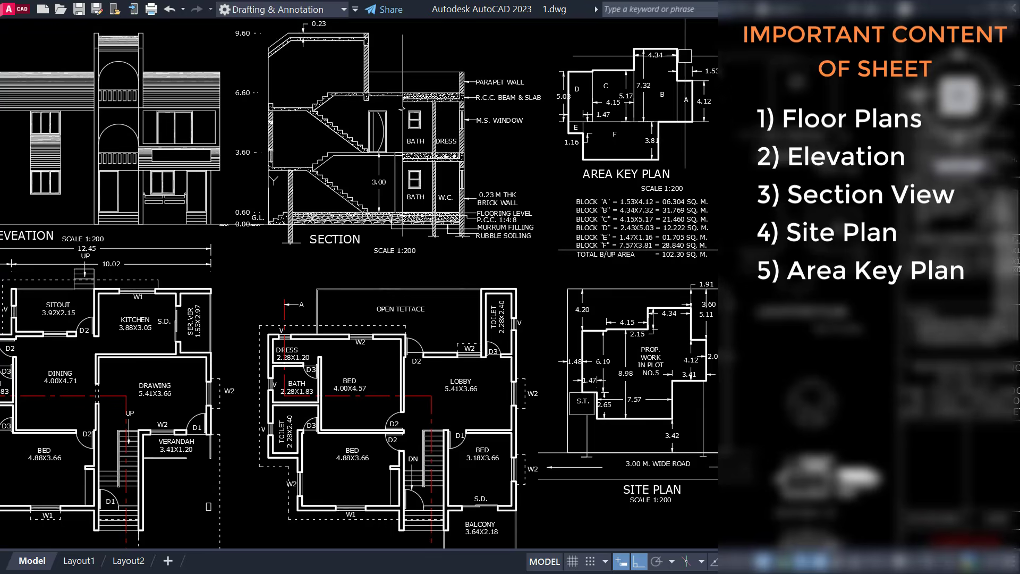
scroll(684, 58, "up", 2)
middle_click_drag(685, 57, 679, 107)
scroll(678, 107, "up", 3)
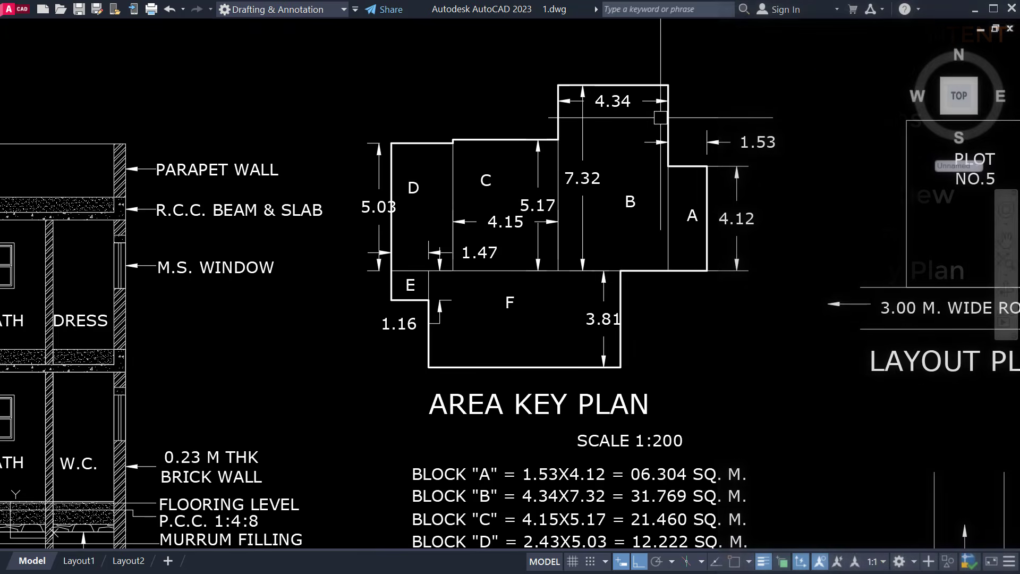
scroll(658, 127, "down", 5)
middle_click_drag(472, 336, 441, 311)
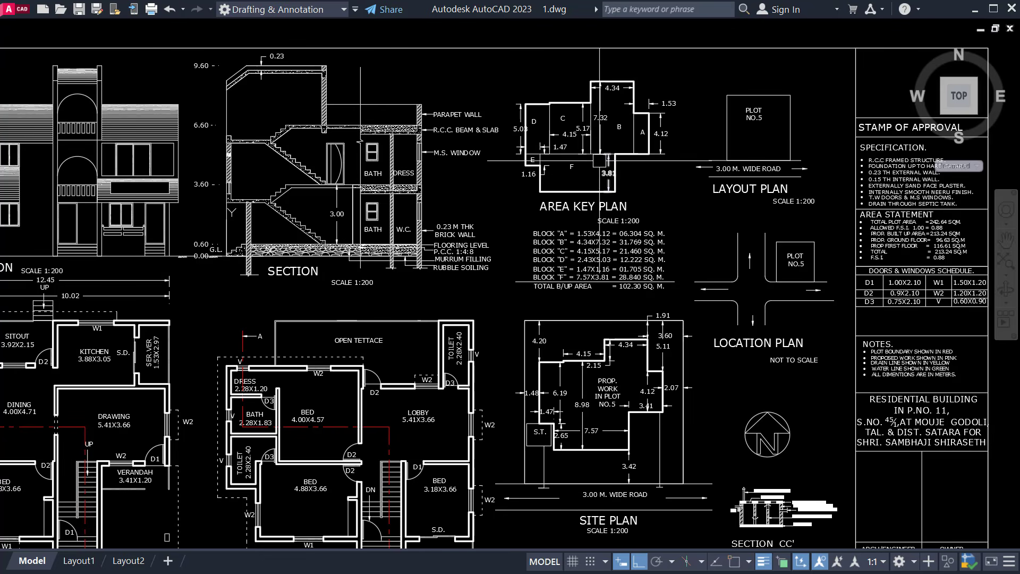
Look over the ground and first floor plans, section, site plan and area key plan on the sheet.
middle_click_drag(638, 403, 697, 313)
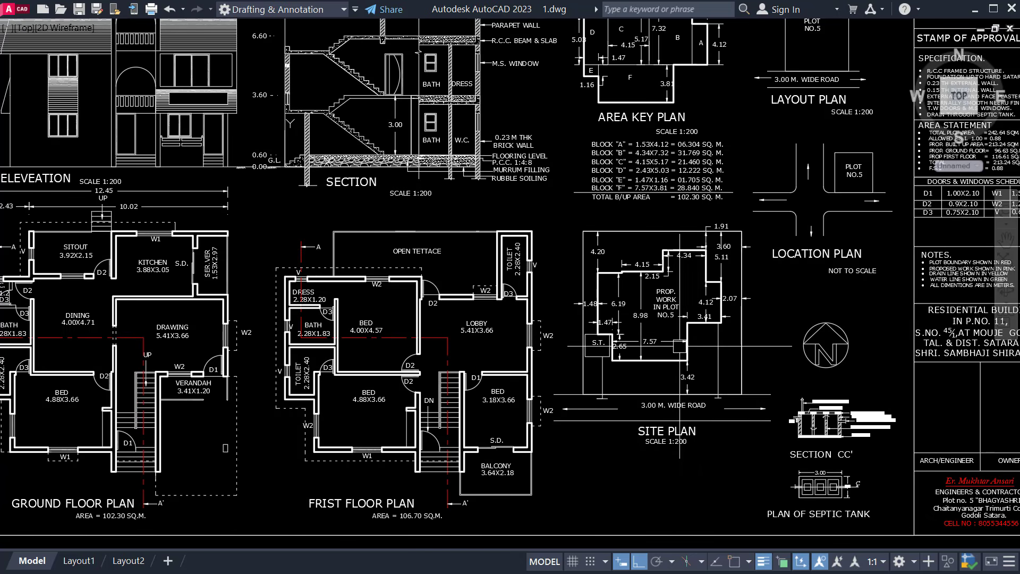
middle_click_drag(126, 305, 195, 323)
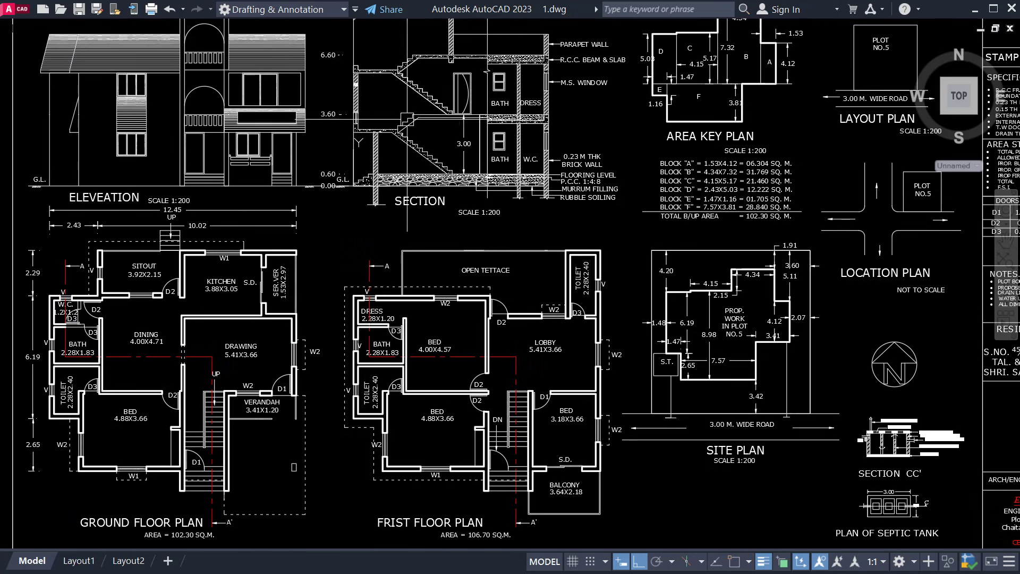
middle_click_drag(320, 442, 274, 384)
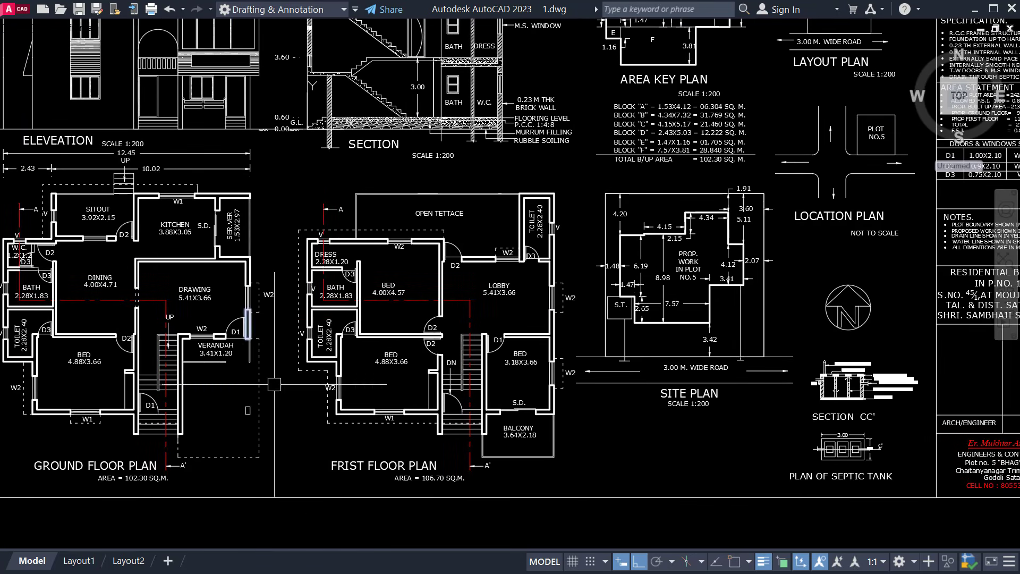
middle_click_drag(526, 334, 400, 482)
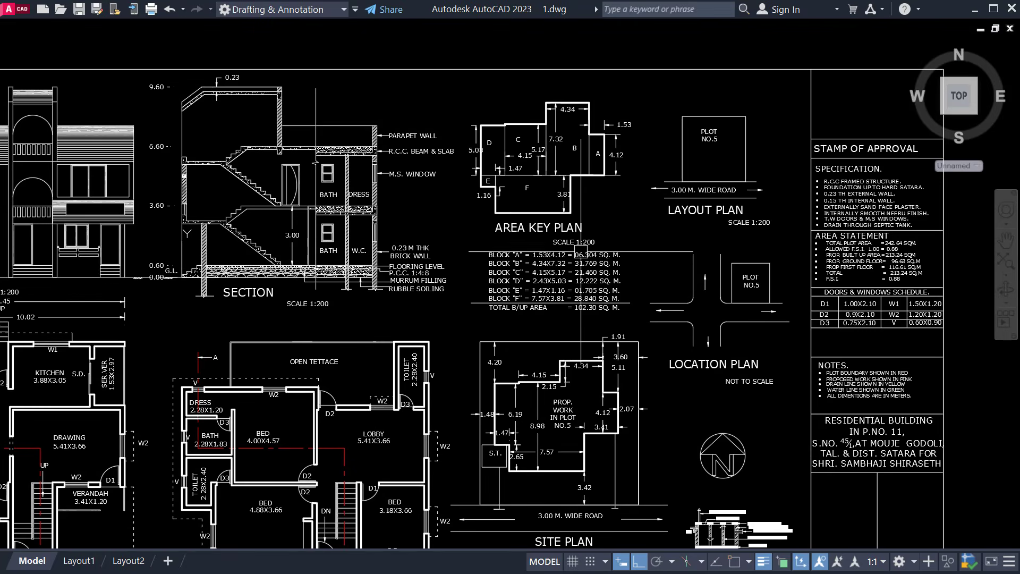
scroll(580, 250, "up", 4)
scroll(583, 264, "down", 4)
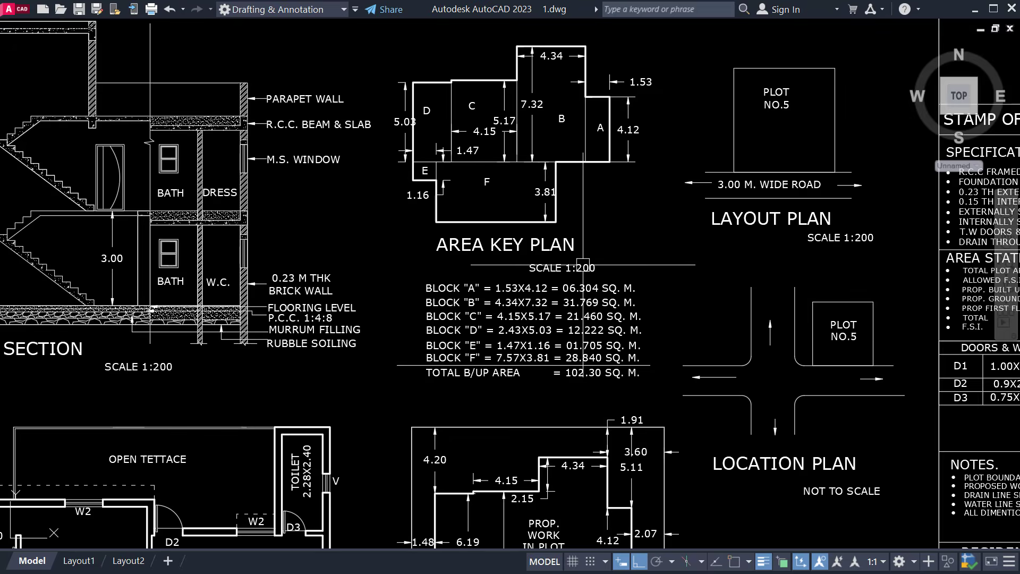
middle_click_drag(591, 250, 701, 63)
middle_click_drag(428, 336, 432, 432)
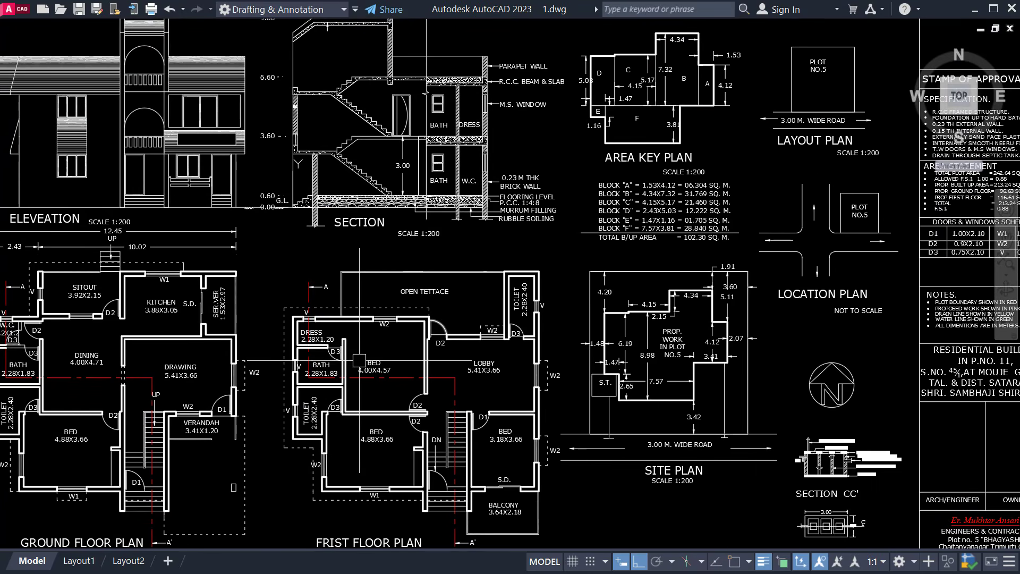
Compare the site plan's building outline with the area key plan and inspect the overall sheet layout.
scroll(690, 415, "up", 3)
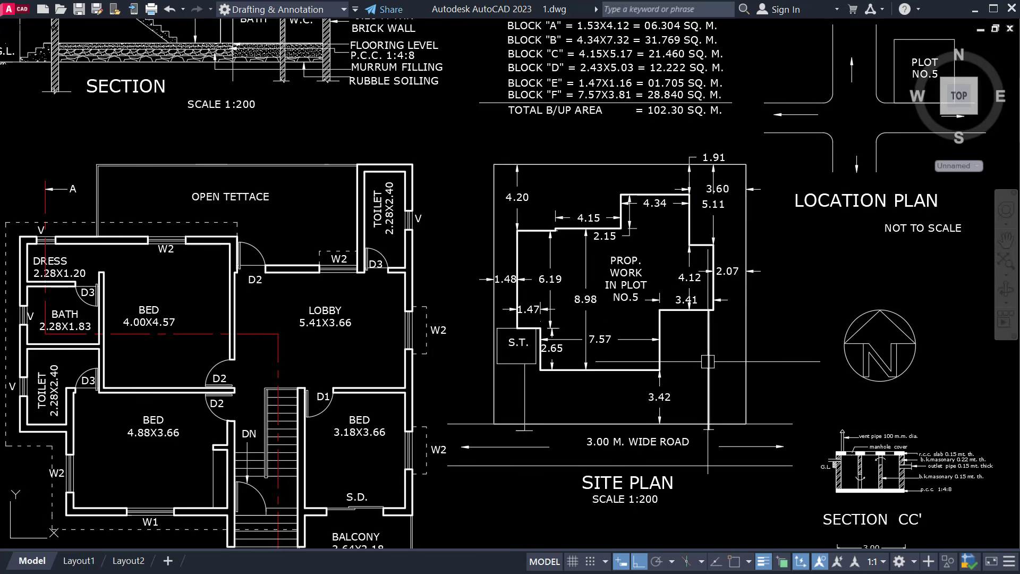
scroll(658, 364, "down", 2)
middle_click_drag(645, 239, 589, 329)
scroll(580, 143, "up", 4)
middle_click_drag(581, 143, 567, 187)
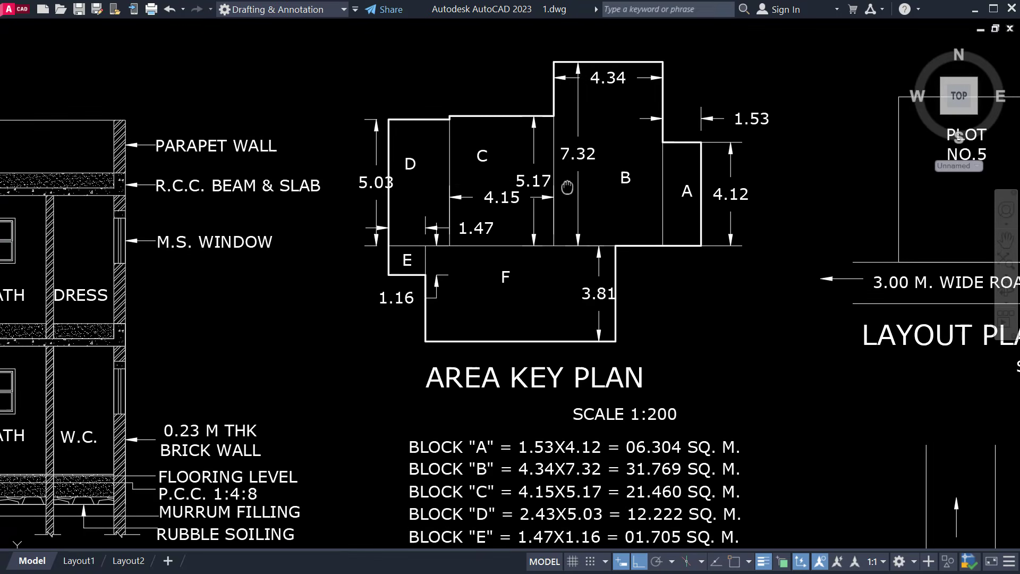
scroll(598, 250, "down", 5)
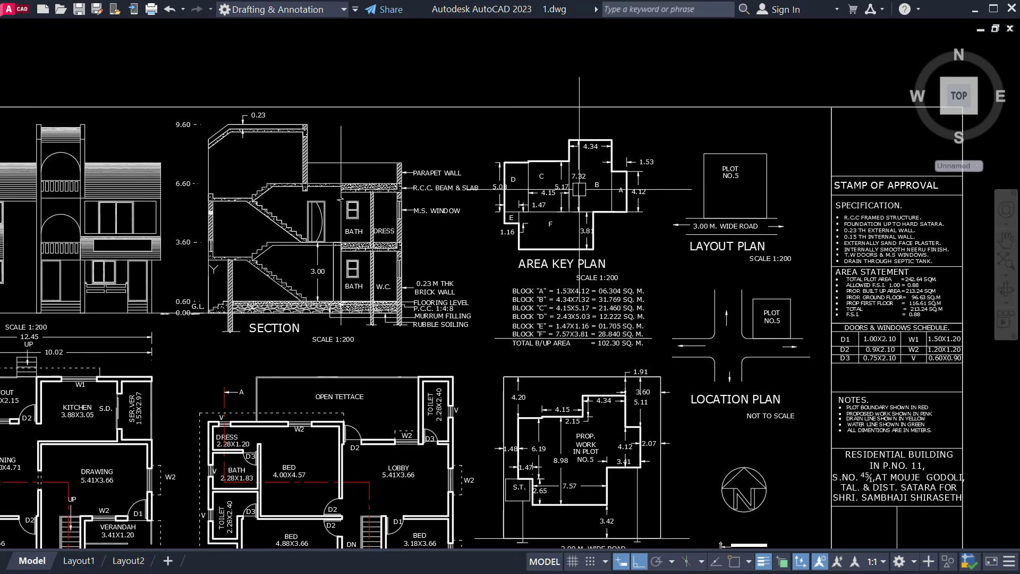
scroll(597, 250, "up", 3)
scroll(598, 250, "down", 3)
scroll(602, 228, "up", 3)
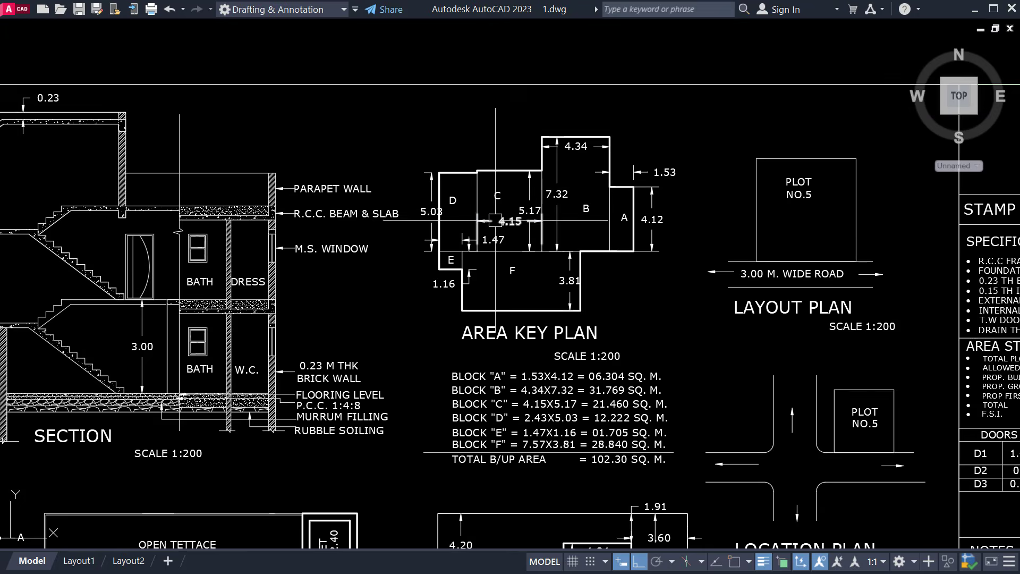
scroll(602, 227, "down", 3)
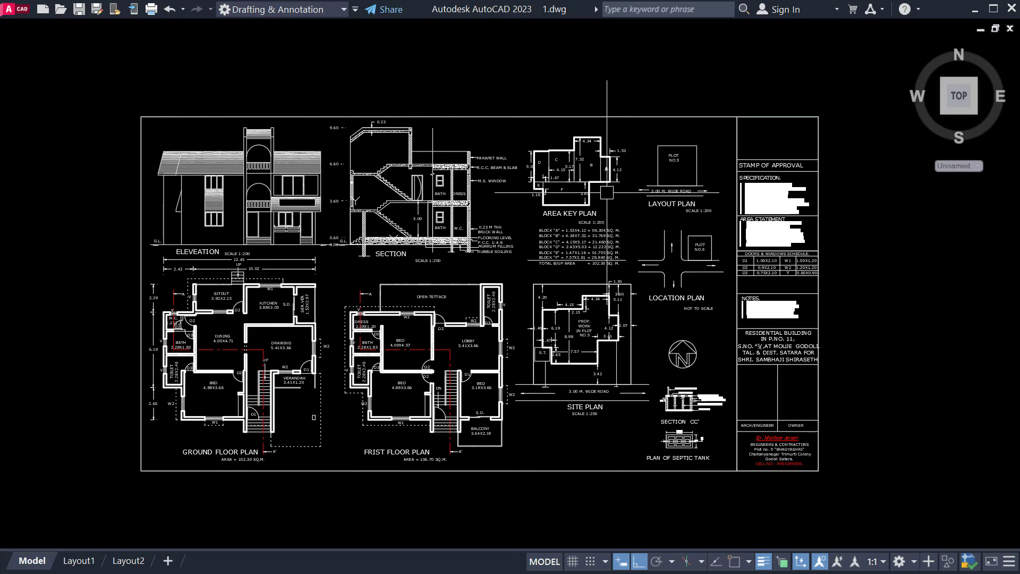
scroll(607, 192, "up", 5)
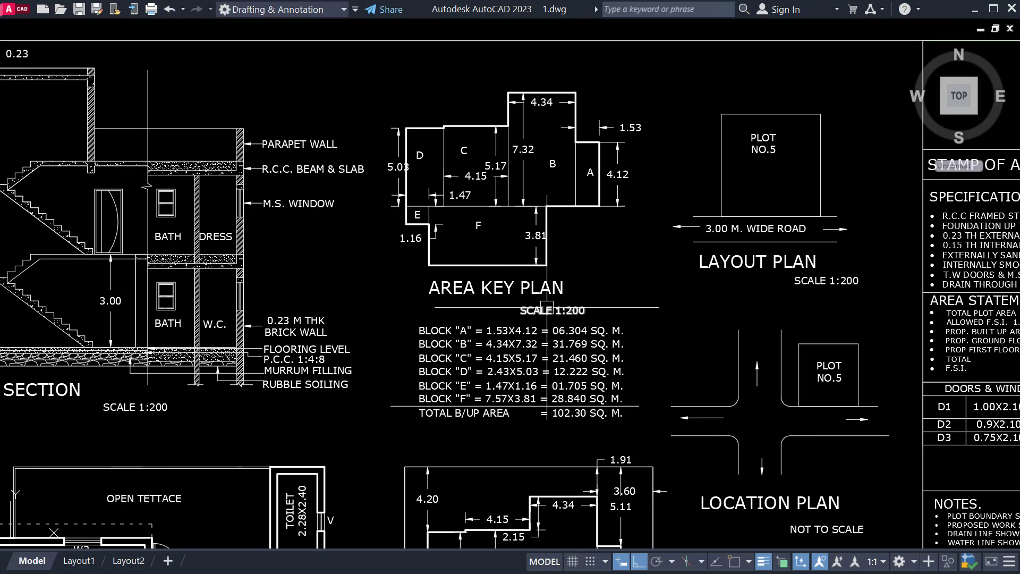
Examine how the area key plan is divided into dimensioned blocks A to F and read the block area calculations beneath it.
scroll(552, 162, "up", 2)
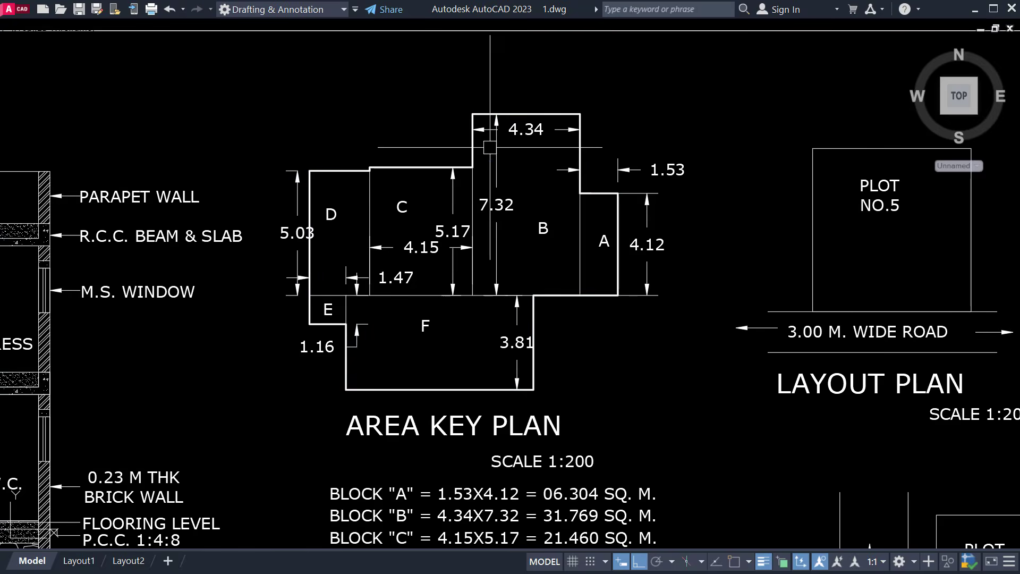
scroll(568, 244, "up", 2)
middle_click_drag(568, 242, 568, 273)
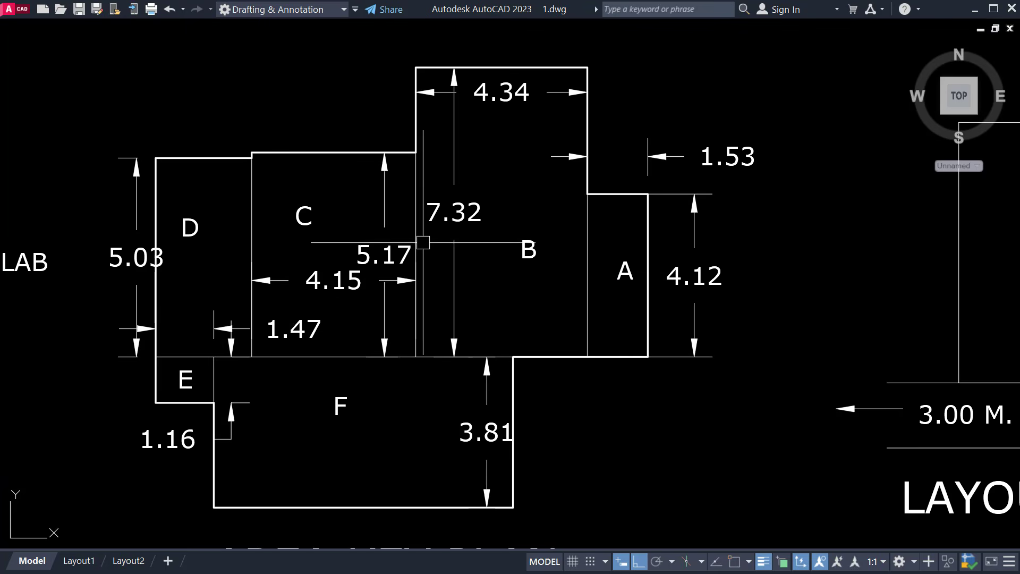
scroll(485, 398, "down", 2)
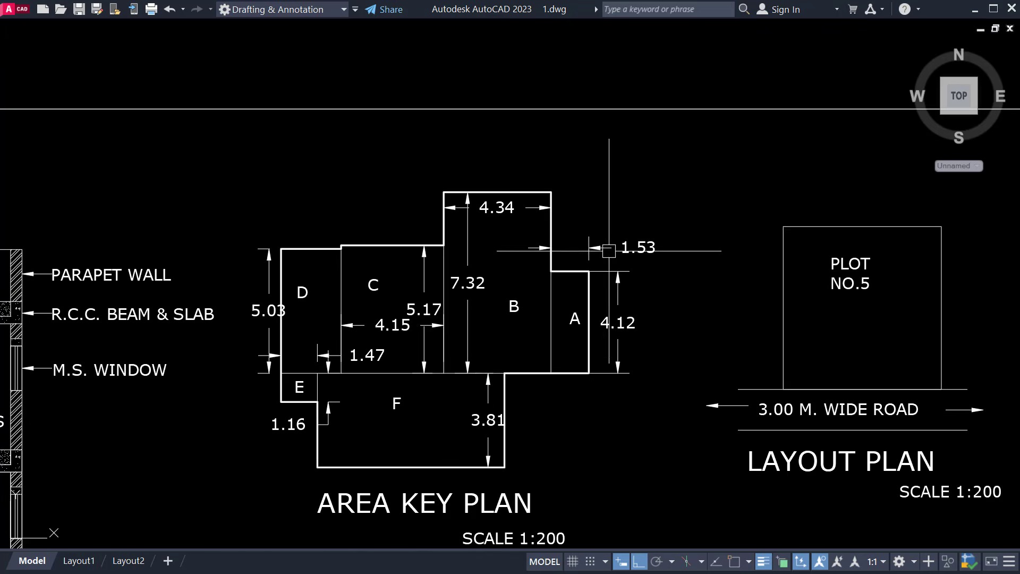
middle_click_drag(485, 399, 499, 350)
scroll(476, 228, "up", 2)
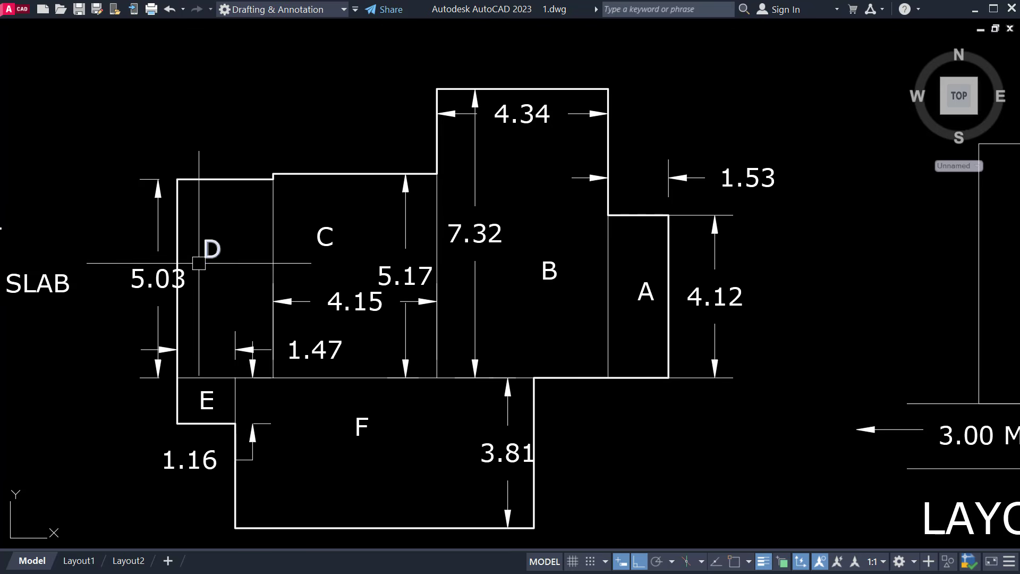
scroll(460, 275, "down", 2)
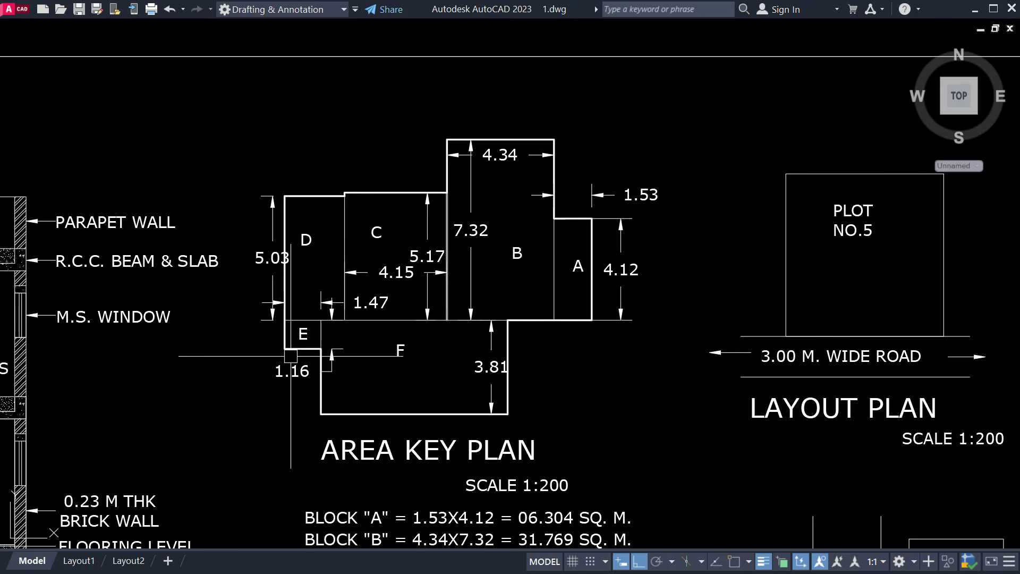
scroll(456, 285, "up", 2)
middle_click_drag(456, 285, 452, 334)
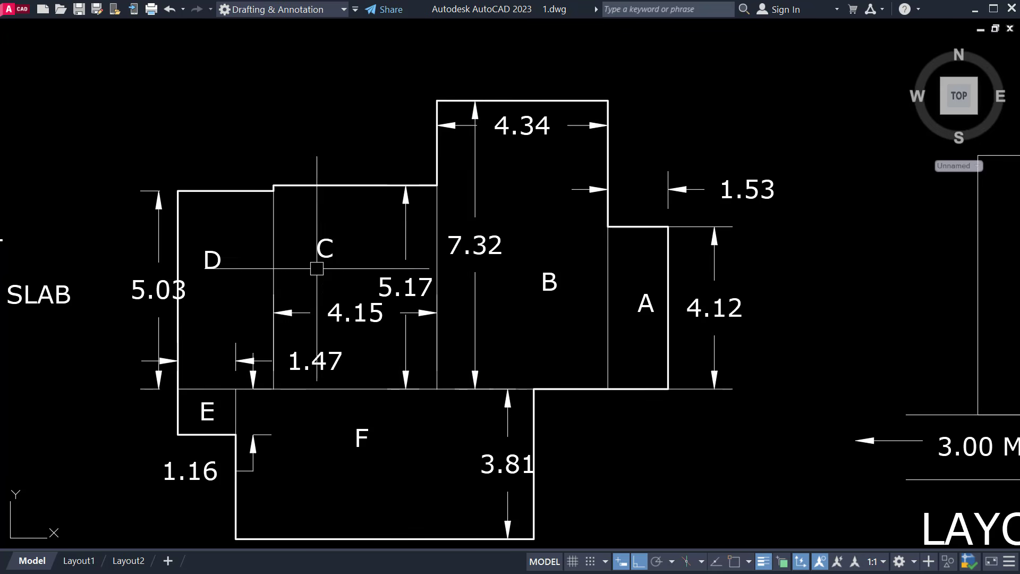
scroll(358, 410, "down", 2)
middle_click_drag(358, 409, 359, 243)
middle_click_drag(356, 312, 359, 207)
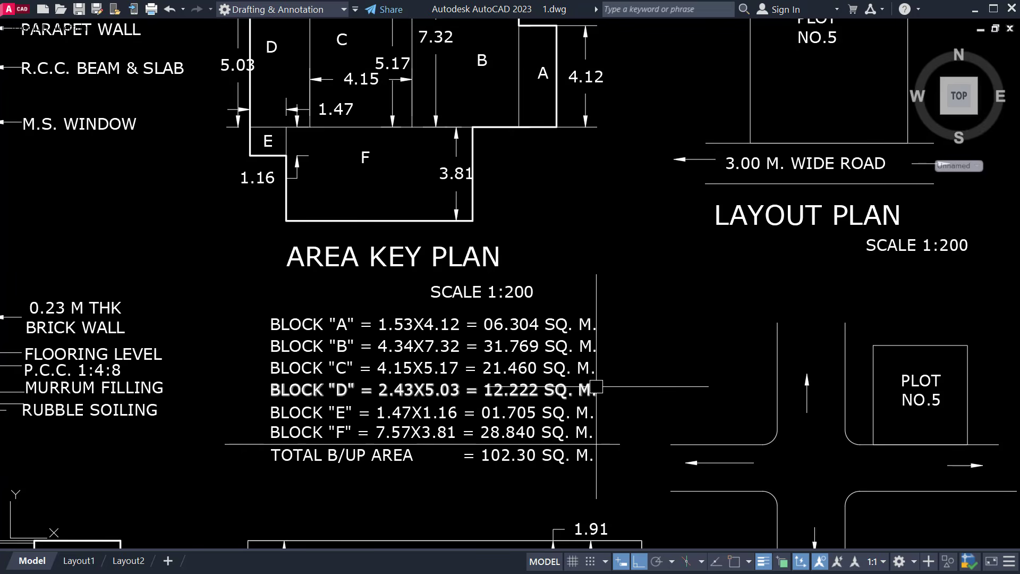
middle_click_drag(550, 199, 549, 390)
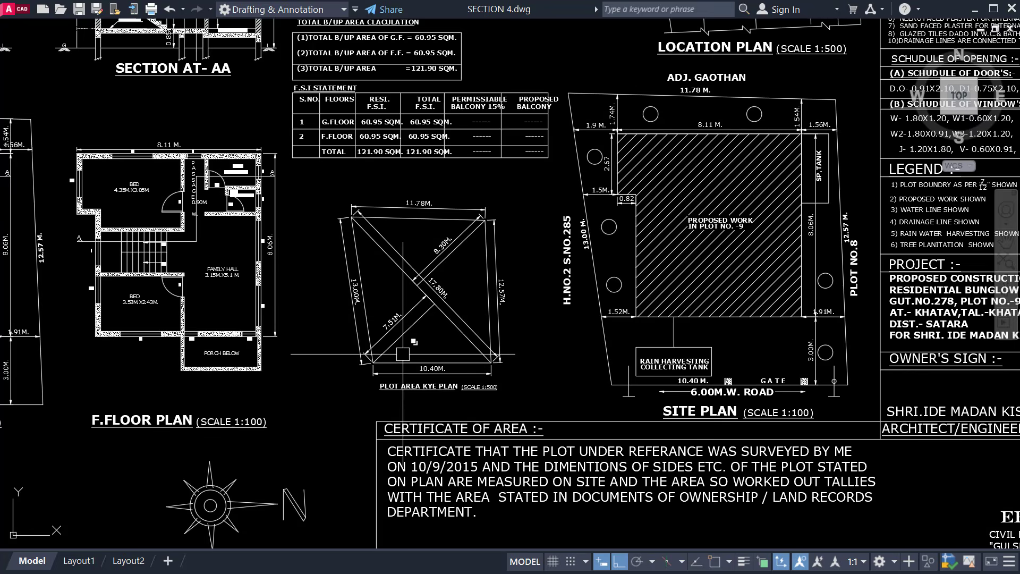
Examine the plot area key plan in SECTION 4.dwg and compare its boundary with the site plan.
scroll(335, 348, "down", 2)
middle_click_drag(340, 348, 466, 368)
scroll(523, 350, "up", 4)
scroll(523, 350, "down", 5)
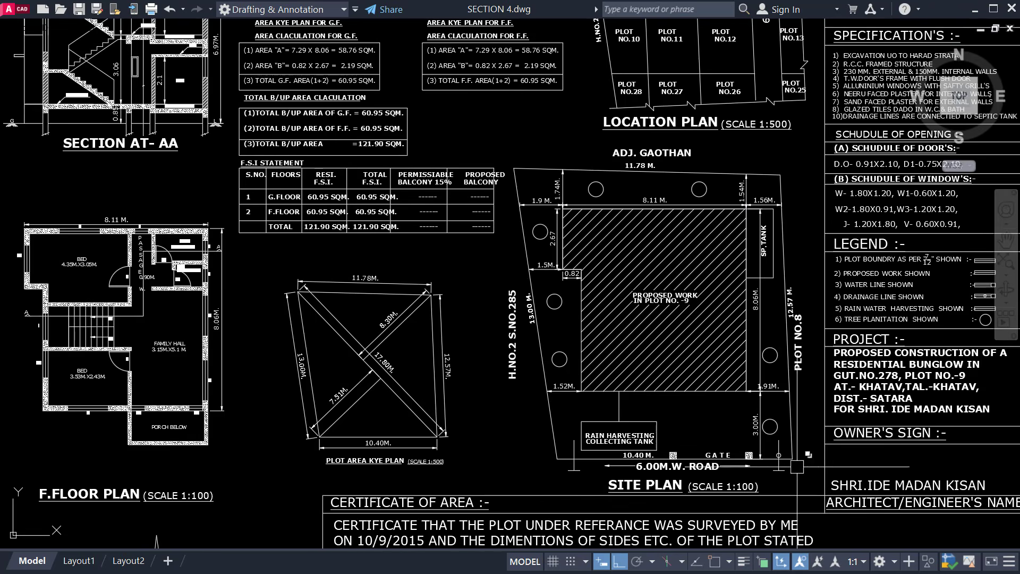
scroll(351, 379, "up", 2)
mouse_move(646, 171)
middle_mouse_down()
mouse_move(632, 186)
mouse_move(566, 198)
middle_mouse_up()
scroll(584, 202, "down", 2)
scroll(452, 289, "up", 2)
middle_click_drag(453, 289, 502, 265)
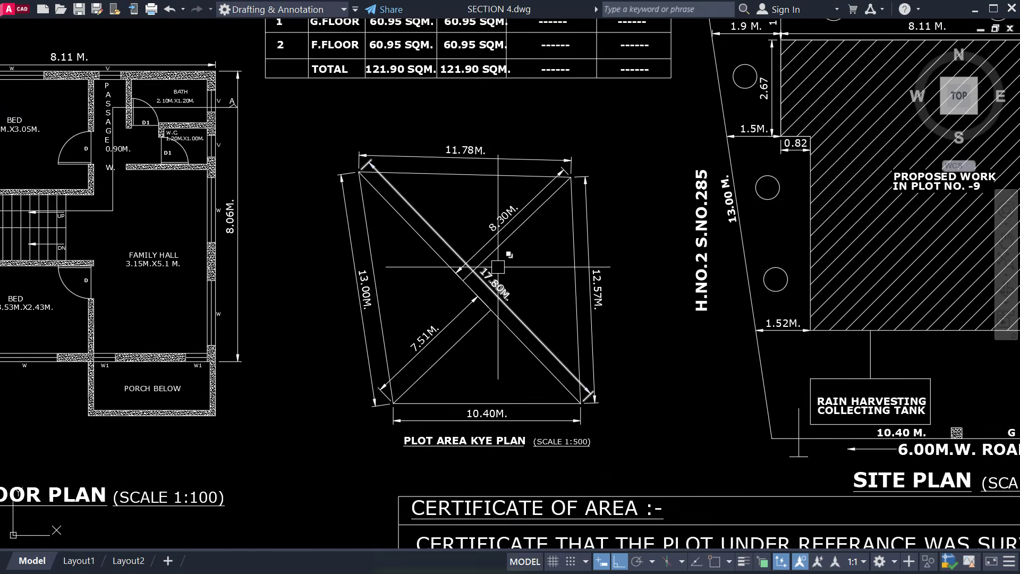
Inspect the plot area key plan's side, diagonal and perpendicular dimensions that divide the plot into triangles.
scroll(465, 381, "up", 2)
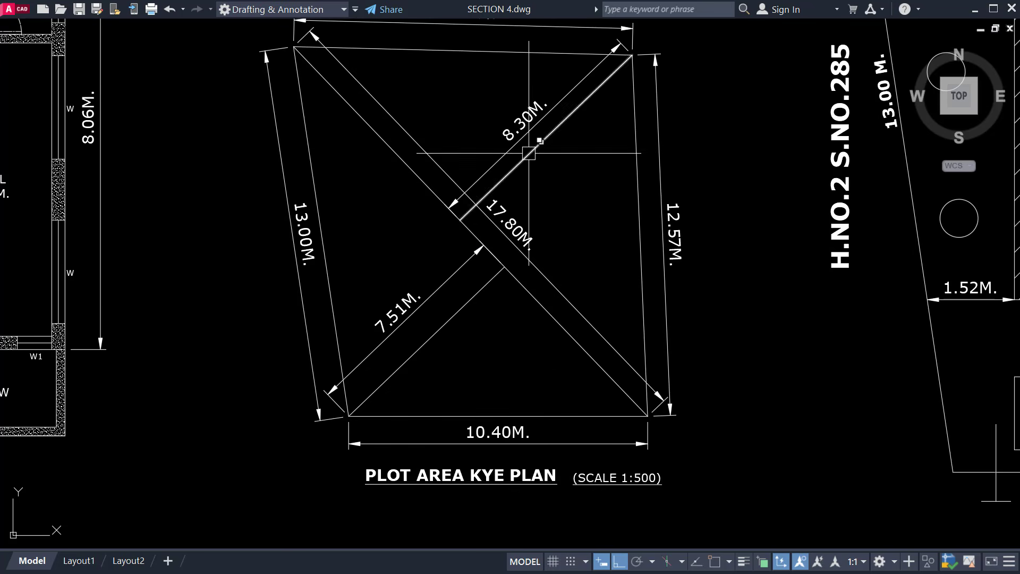
scroll(544, 245, "down", 2)
middle_click_drag(544, 246, 488, 177)
scroll(496, 216, "up", 2)
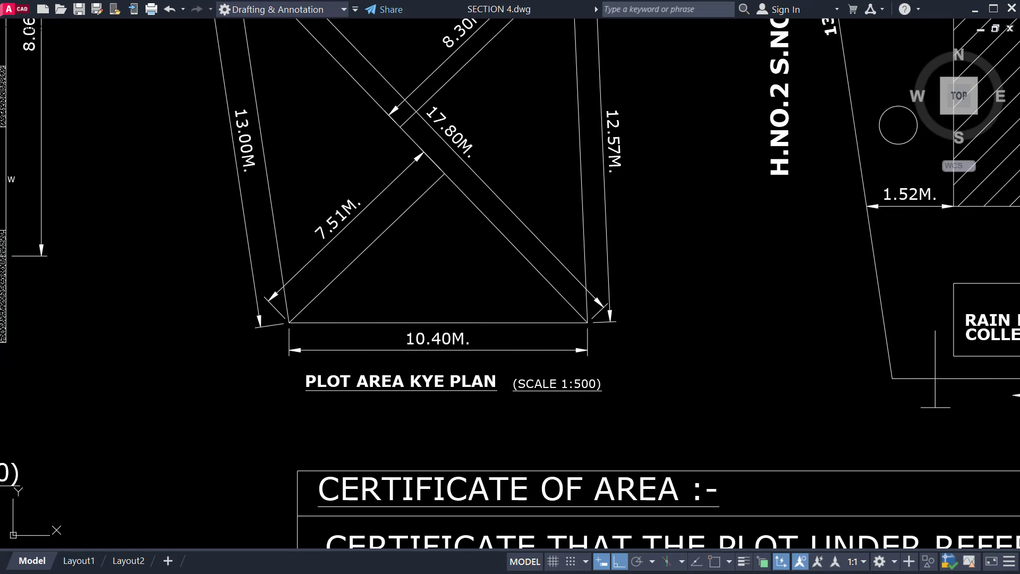
mouse_move(502, 244)
middle_mouse_down()
mouse_move(505, 323)
mouse_move(528, 383)
middle_mouse_up()
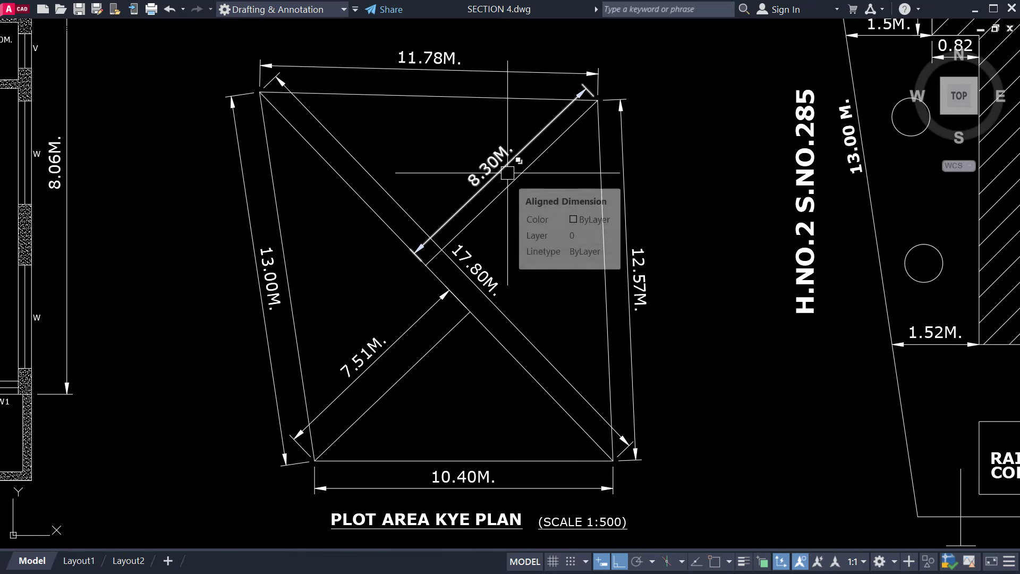
scroll(504, 306, "down", 2)
scroll(504, 306, "down", 3)
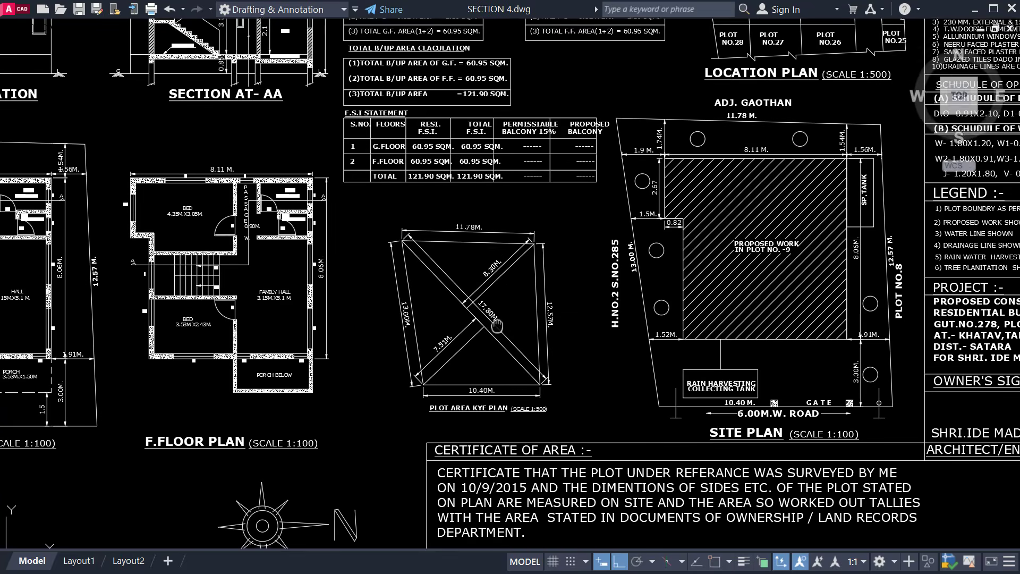
scroll(485, 344, "up", 2)
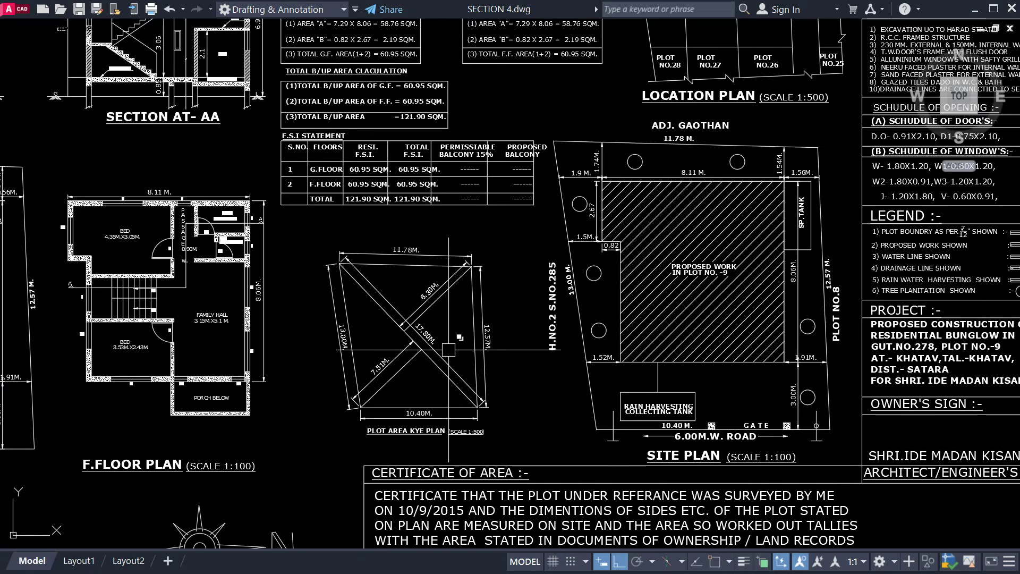
Switch to SECTION 3.dwg and examine blocks A and B of the ground floor area key plan with its area calculation table.
key("ctrl+Tab")
scroll(494, 317, "down", 2)
mouse_move(493, 313)
middle_mouse_down()
mouse_move(485, 308)
mouse_move(417, 368)
middle_mouse_up()
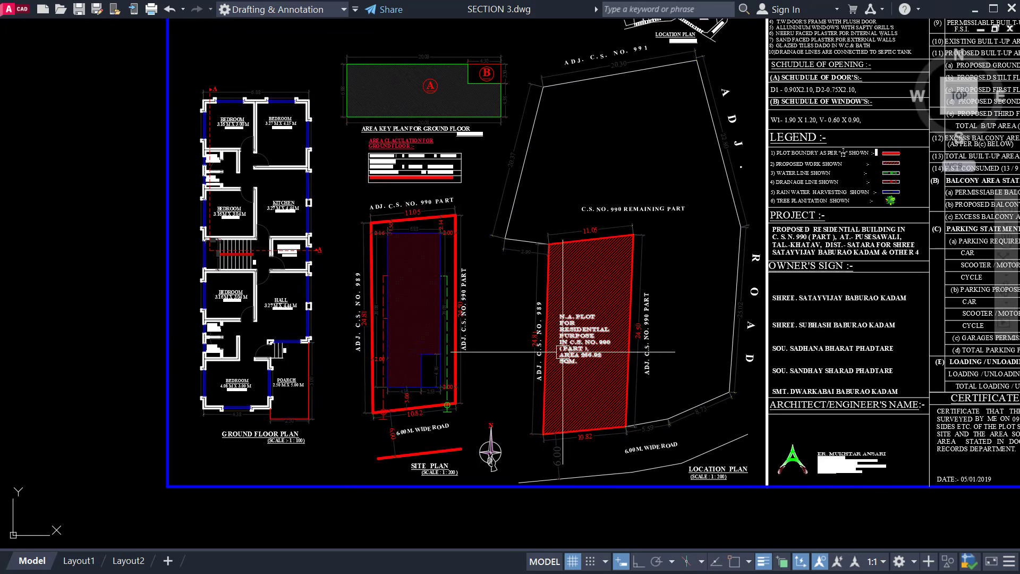
middle_click_drag(563, 352, 530, 475)
scroll(378, 220, "up", 4)
middle_click_drag(378, 222, 378, 255)
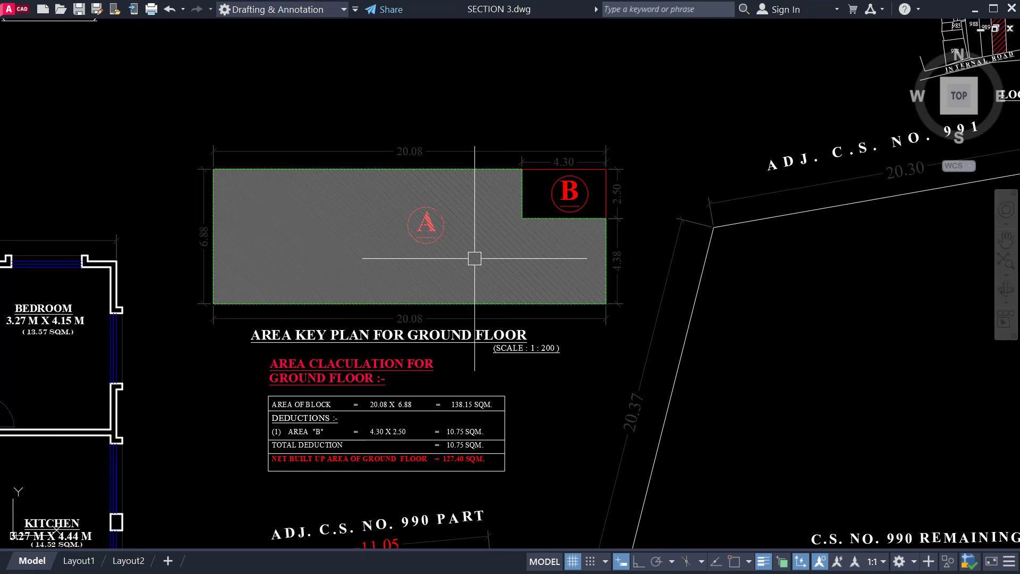
scroll(581, 182, "up", 2)
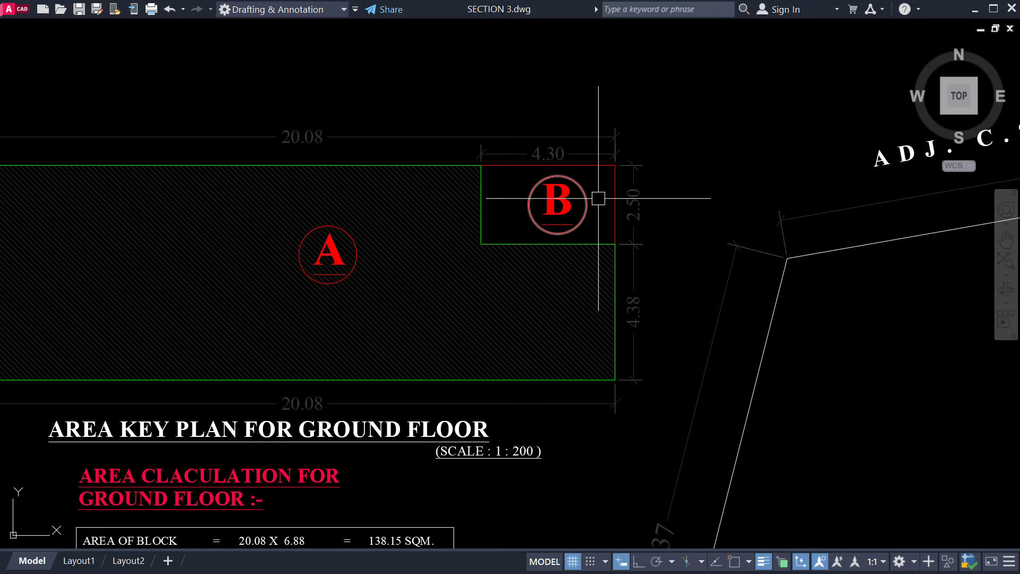
middle_click_drag(598, 198, 689, 167)
scroll(744, 262, "down", 2)
middle_click_drag(744, 262, 688, 228)
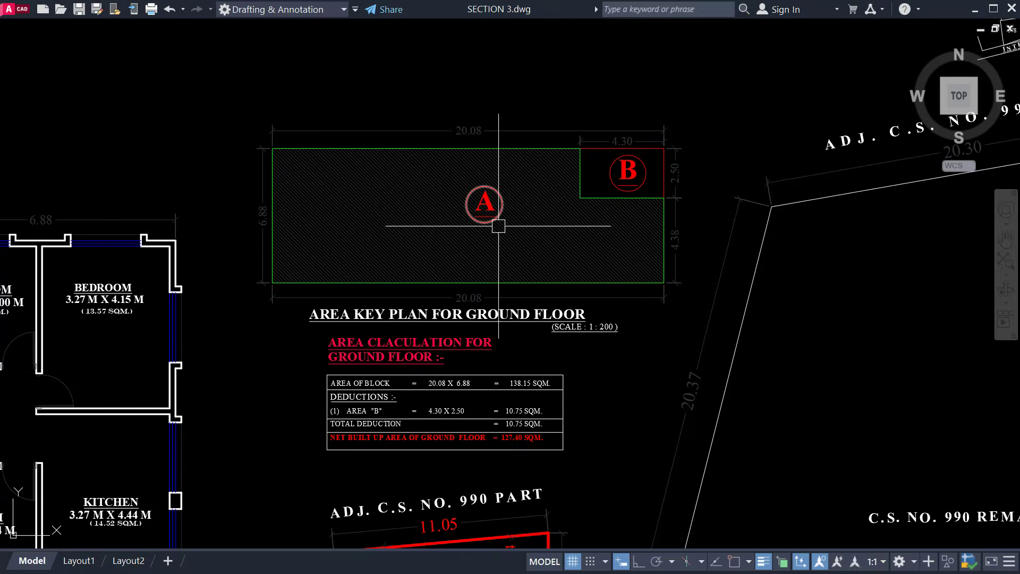
scroll(611, 173, "up", 4)
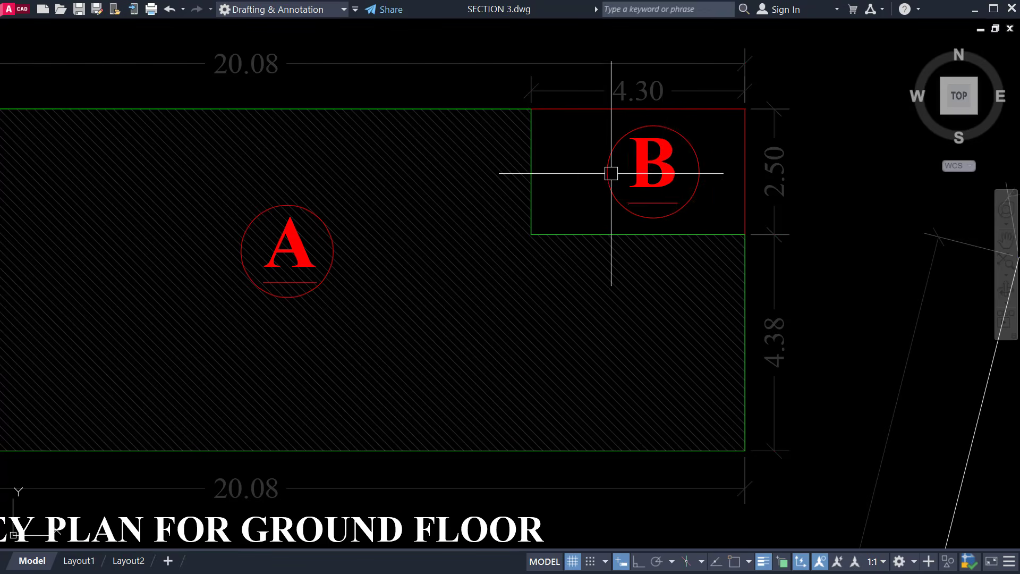
Inspect the overall dimensions of the ground floor key plan and the cut-out block B that is deducted from it.
scroll(656, 161, "down", 2)
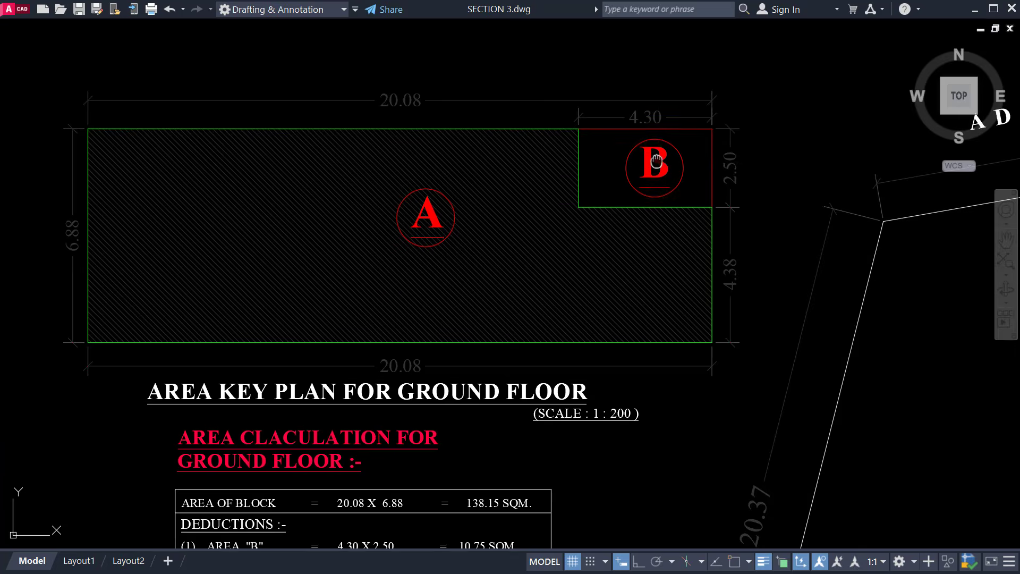
middle_click_drag(656, 161, 648, 151)
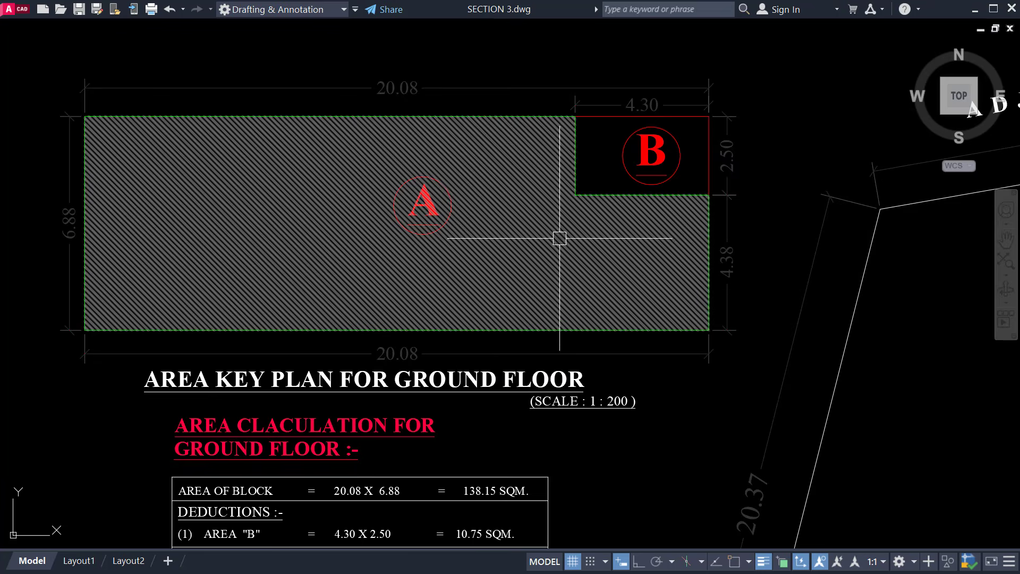
middle_click_drag(611, 316, 616, 387)
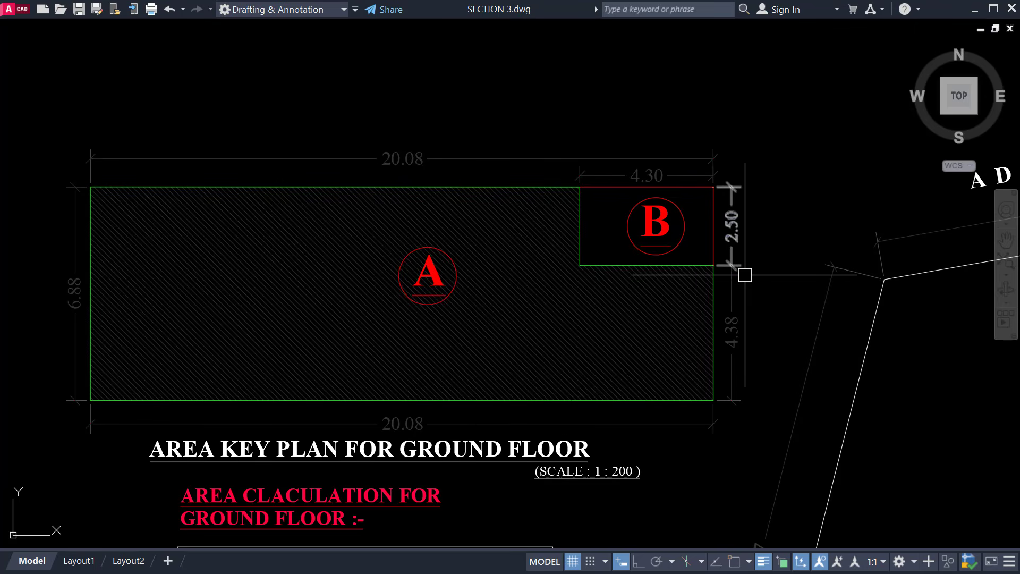
scroll(745, 275, "down", 2)
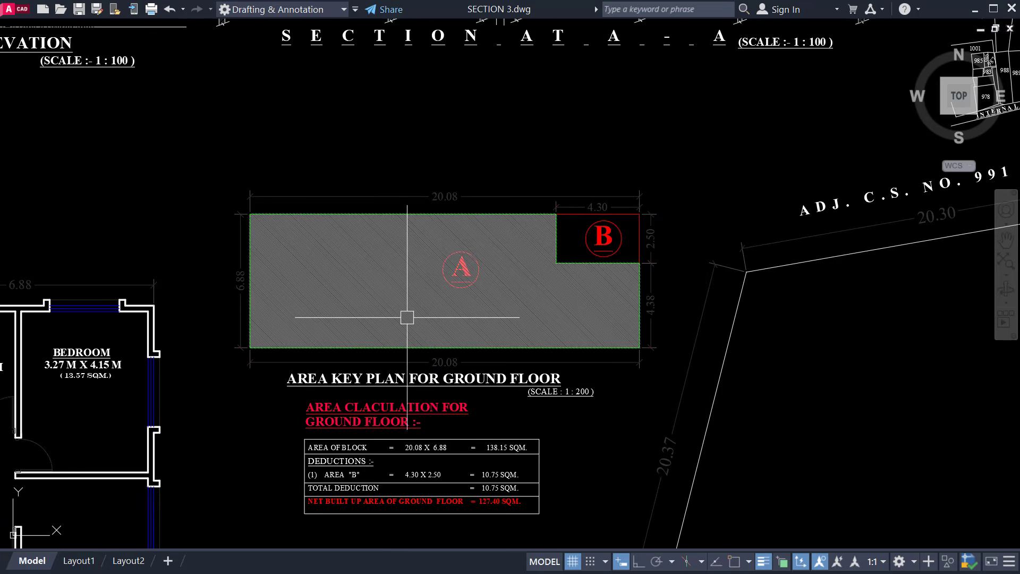
Switch to SECTION 2.dwg and examine the ground and first floor area key plans together with the area calculation table.
key("ctrl+Tab")
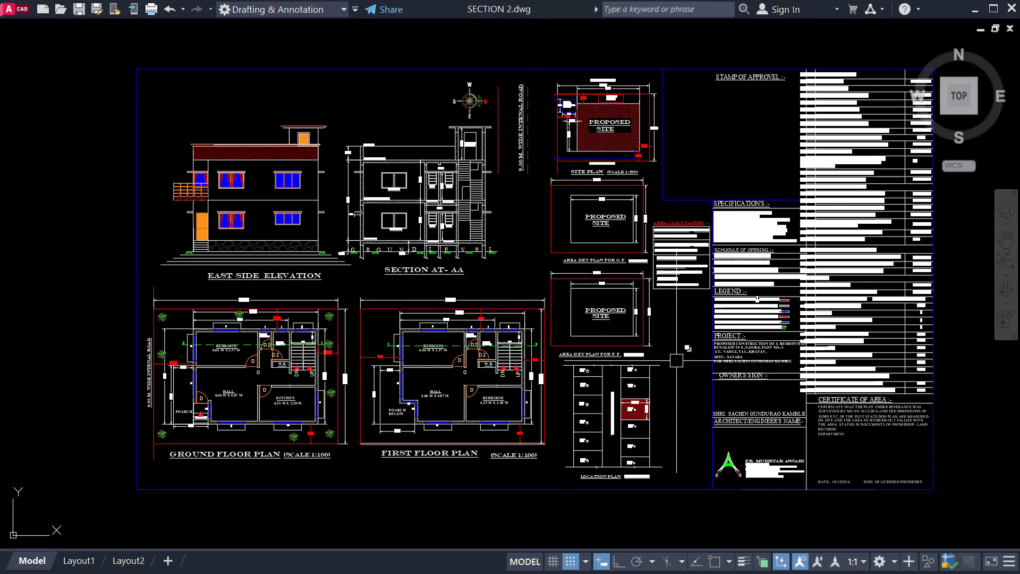
scroll(631, 233, "up", 4)
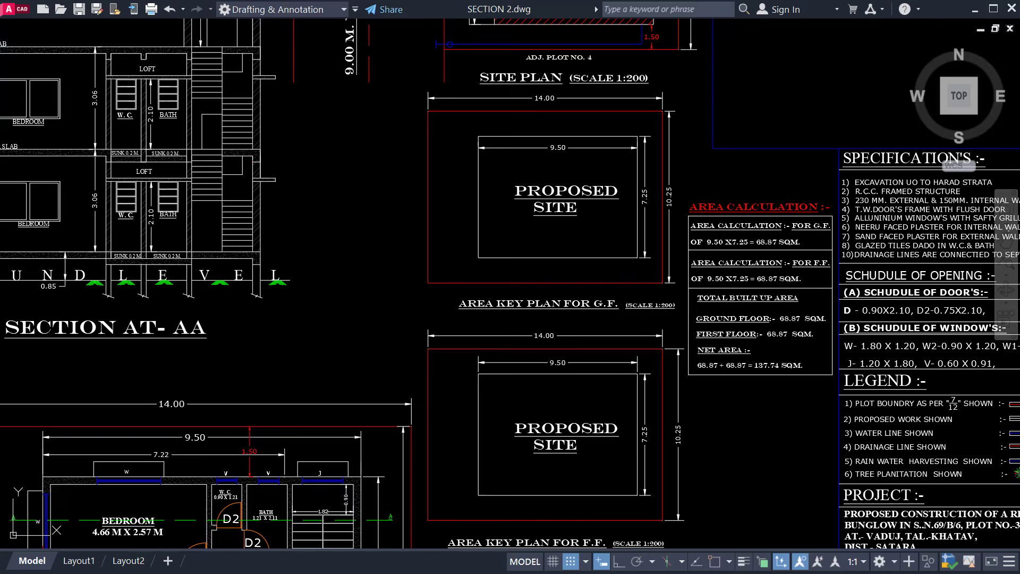
scroll(593, 207, "up", 2)
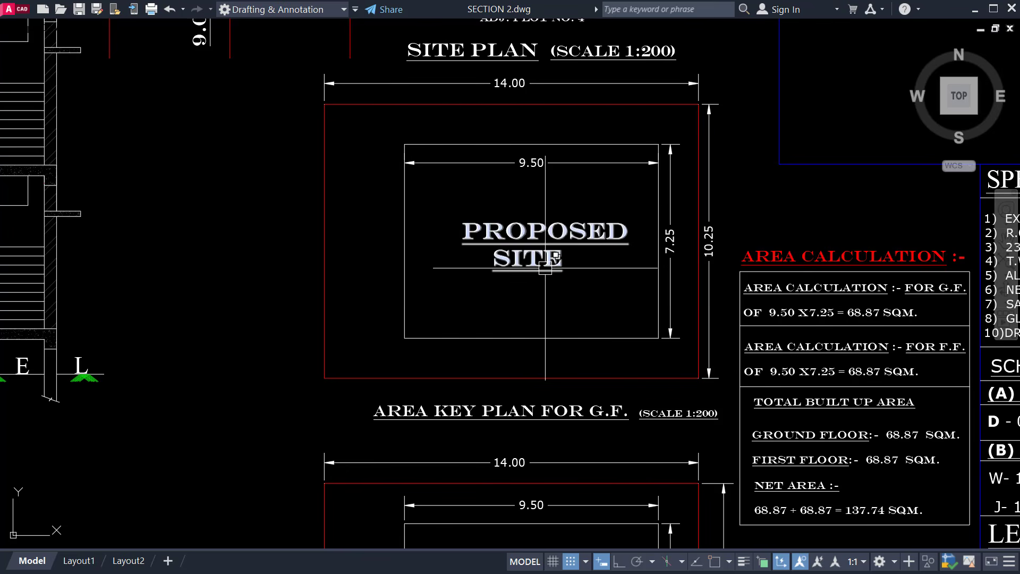
scroll(546, 97, "down", 2)
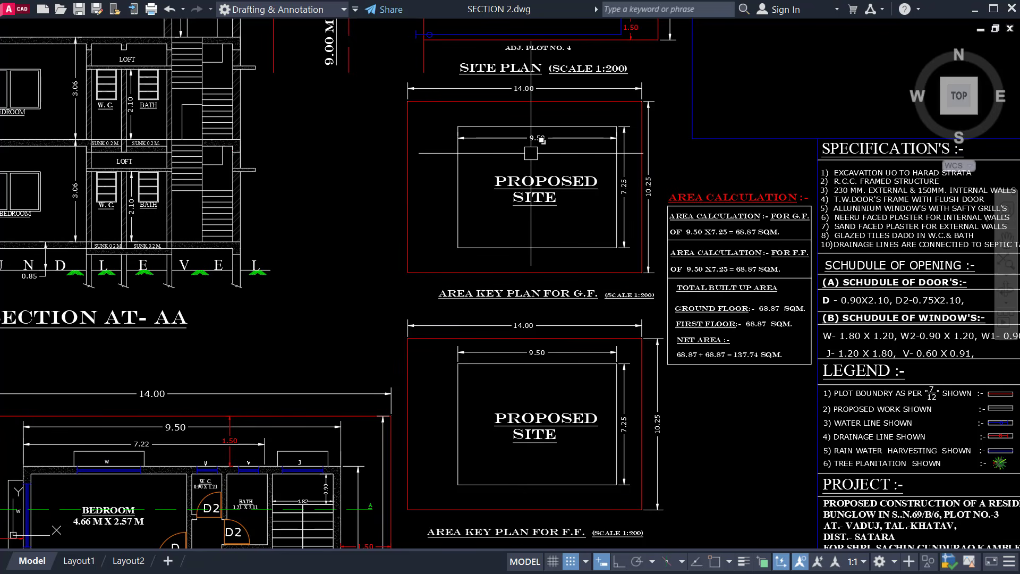
middle_click_drag(559, 350, 531, 184)
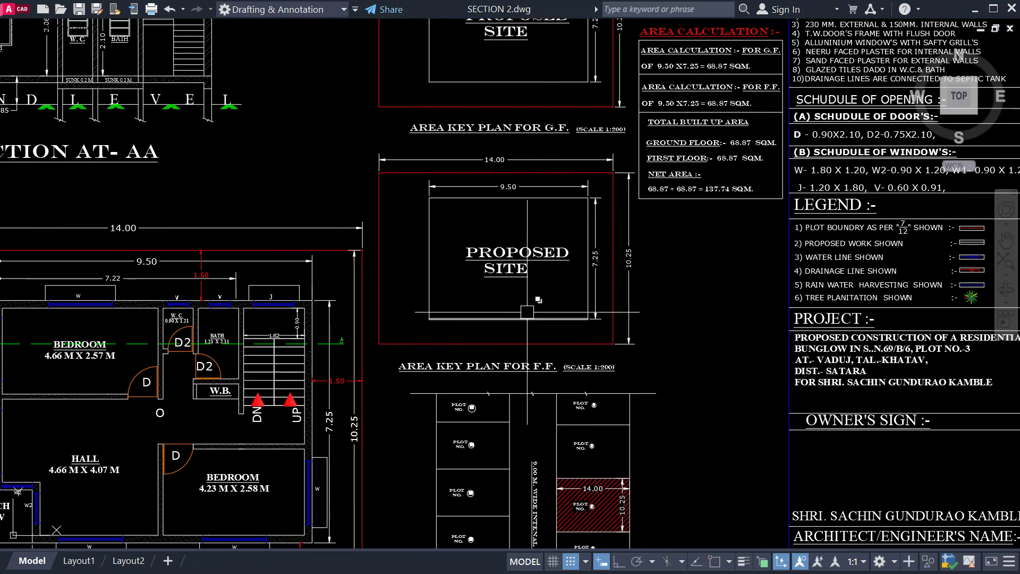
middle_click_drag(527, 308, 505, 415)
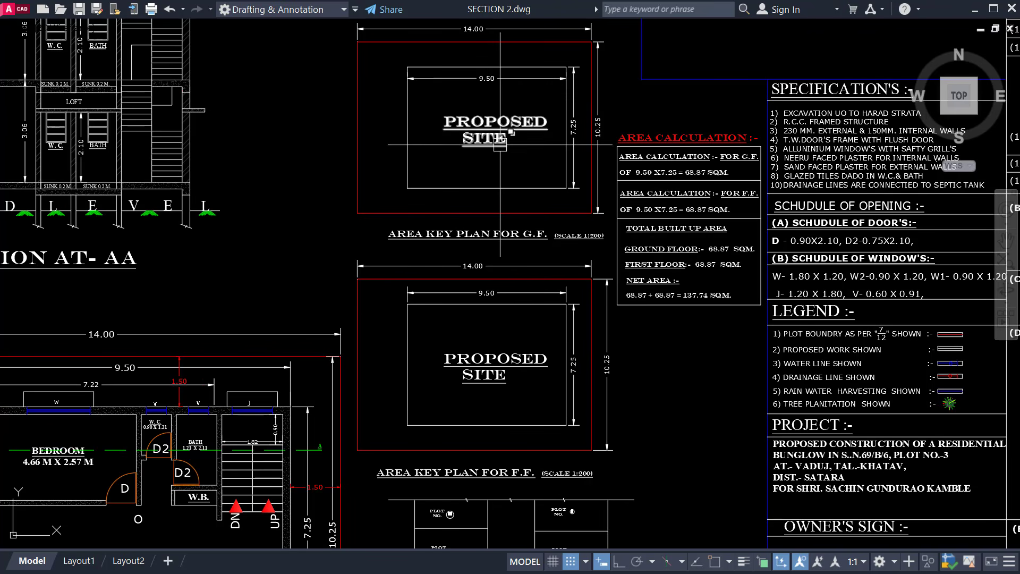
scroll(499, 145, "up", 4)
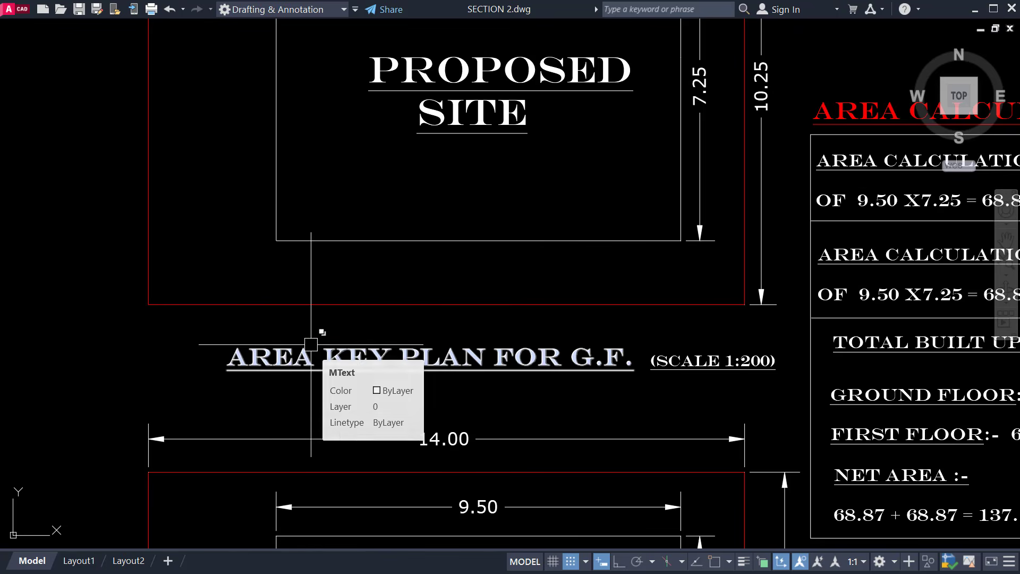
scroll(311, 344, "down", 4)
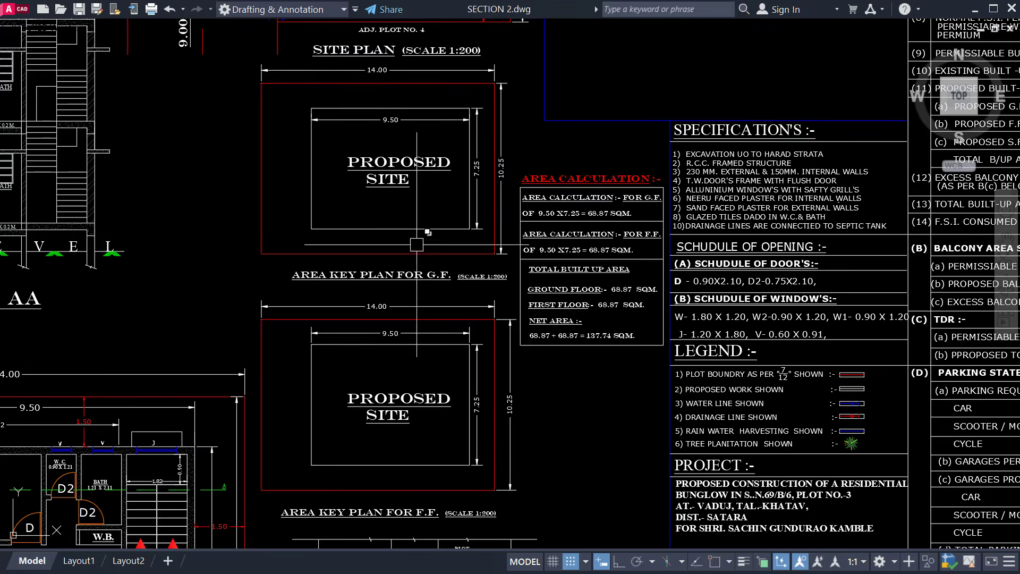
Find the location plan on the SECTION 2.dwg sheet and highlight the whole plan with a selection window.
scroll(416, 245, "down", 4)
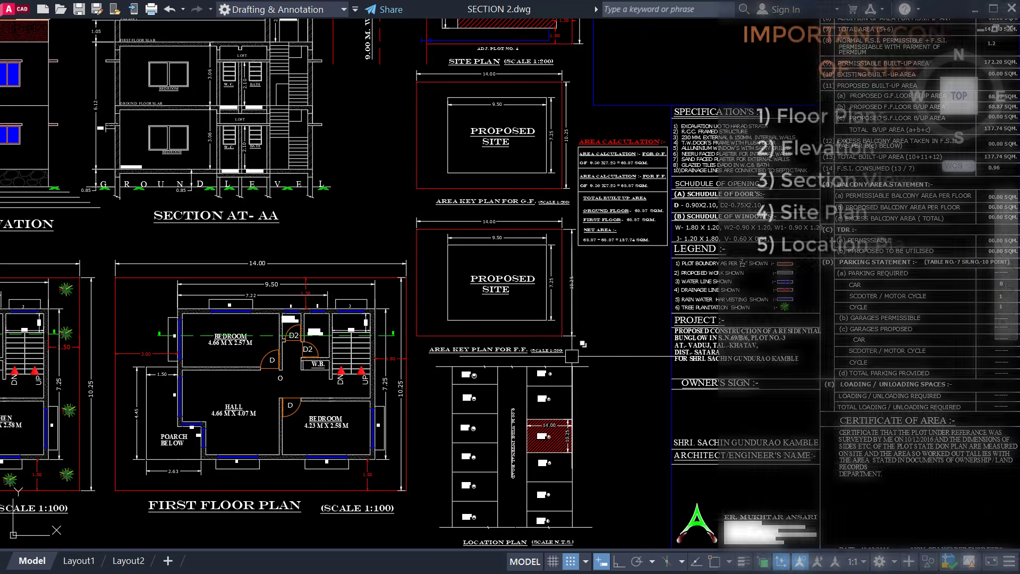
scroll(616, 346, "down", 3)
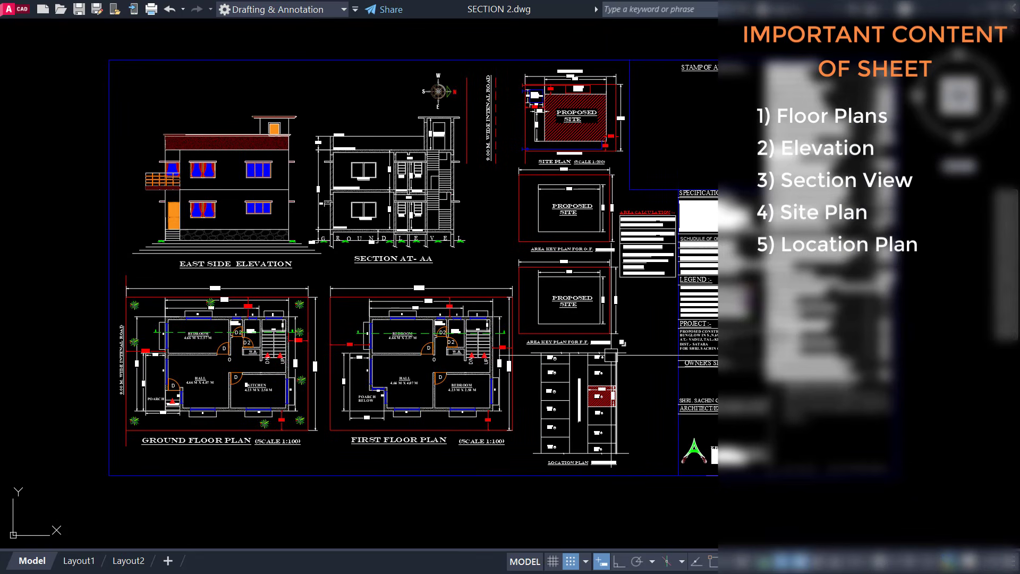
scroll(608, 425, "up", 6)
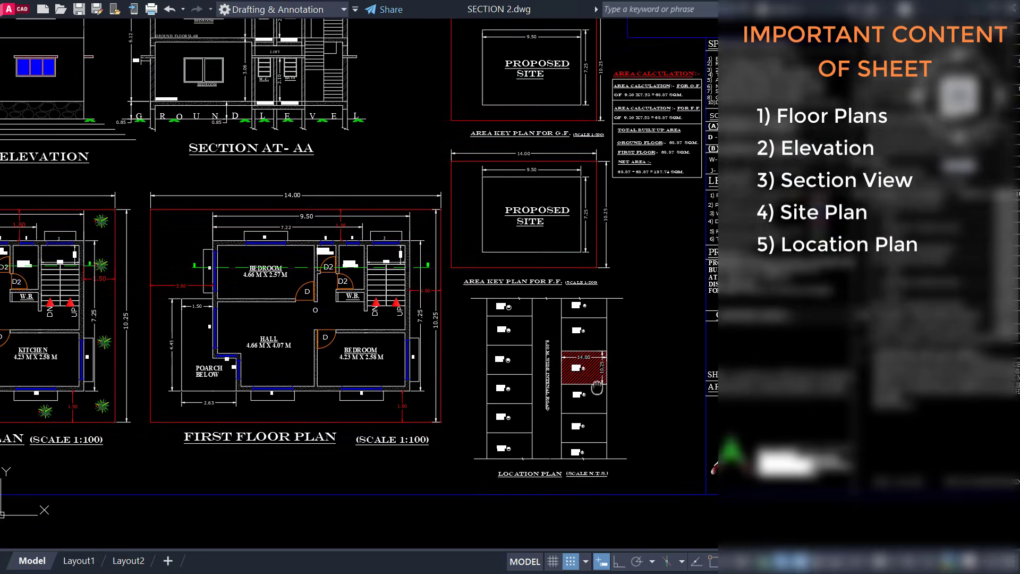
scroll(497, 520, "down", 2)
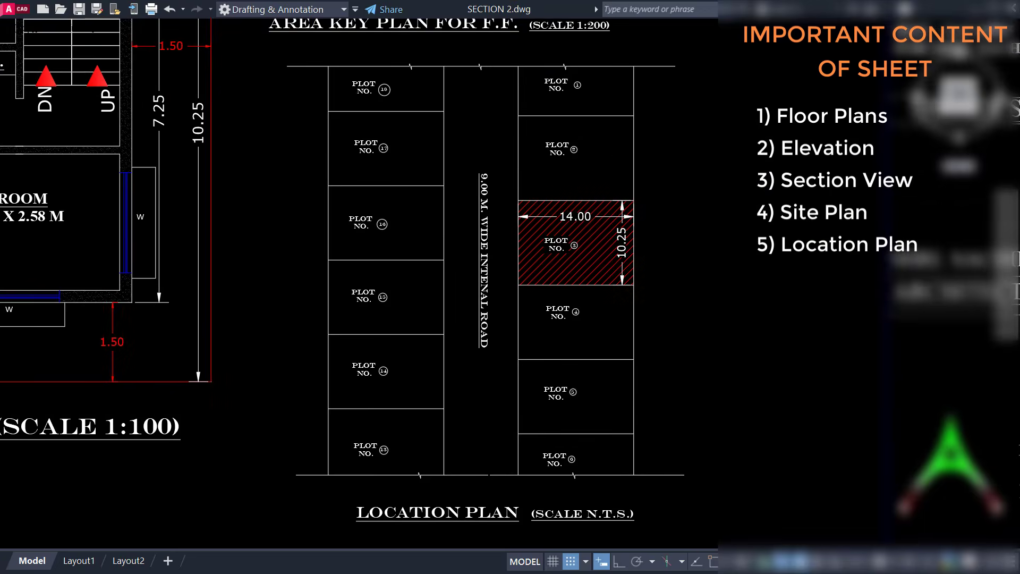
left_click(357, 206)
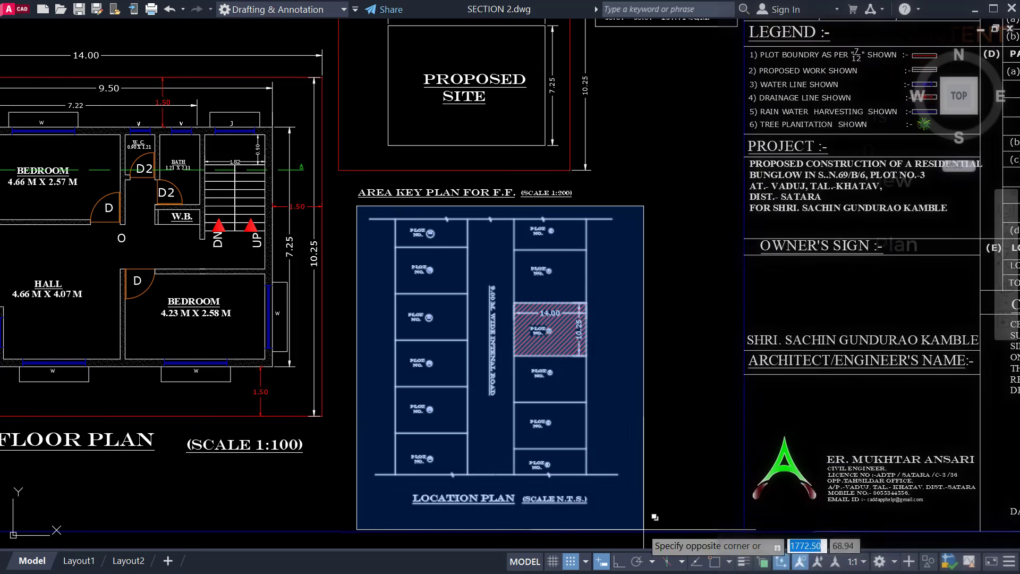
left_click(645, 527)
key("Escape")
scroll(562, 378, "up", 2)
middle_click_drag(561, 378, 566, 378)
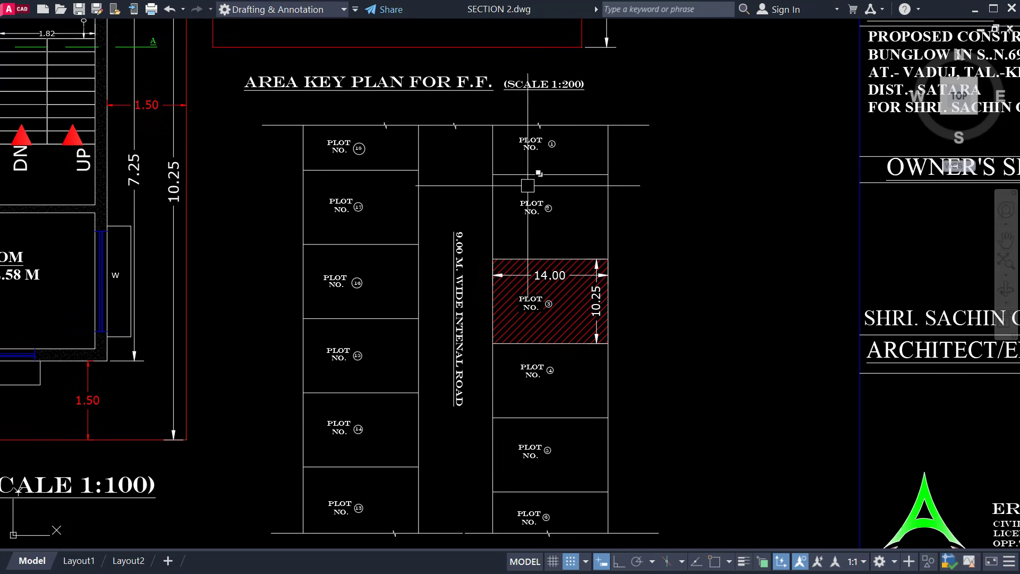
Examine how the location plan arranges the numbered plots on both sides of the 9.00 m wide internal road.
scroll(567, 448, "down", 2)
middle_click_drag(567, 448, 564, 411)
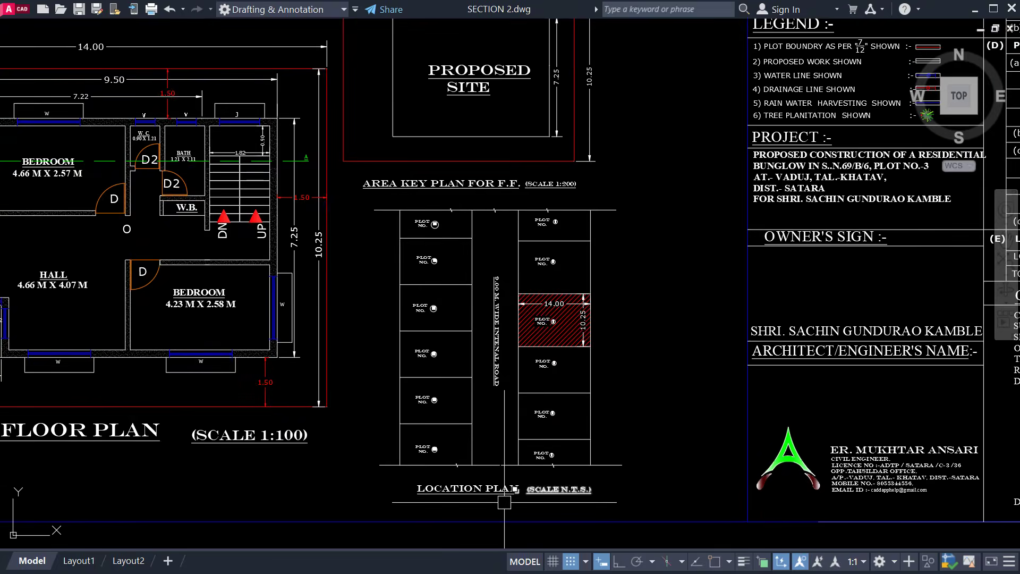
scroll(465, 512, "up", 2)
scroll(584, 483, "down", 2)
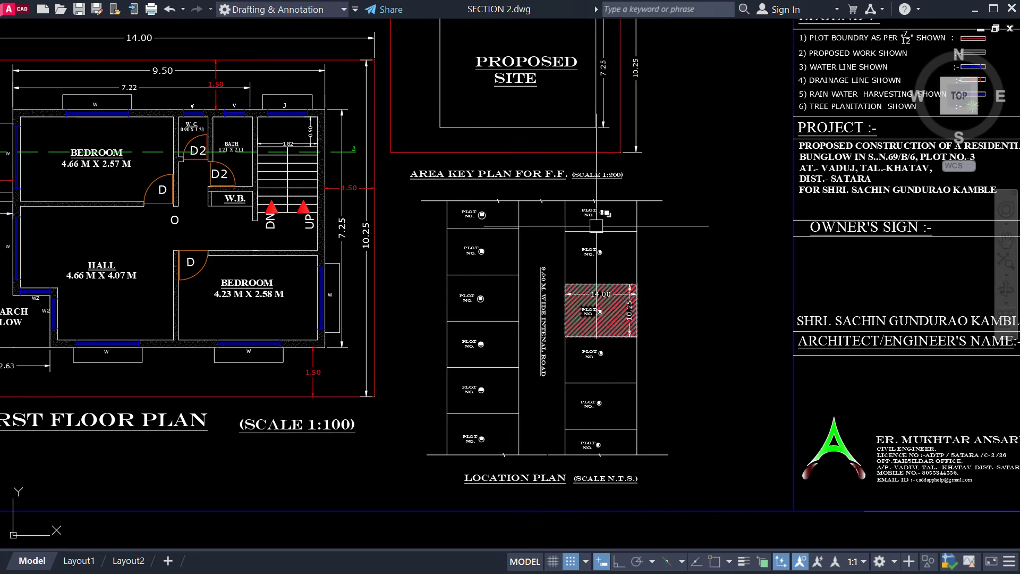
scroll(584, 270, "up", 2)
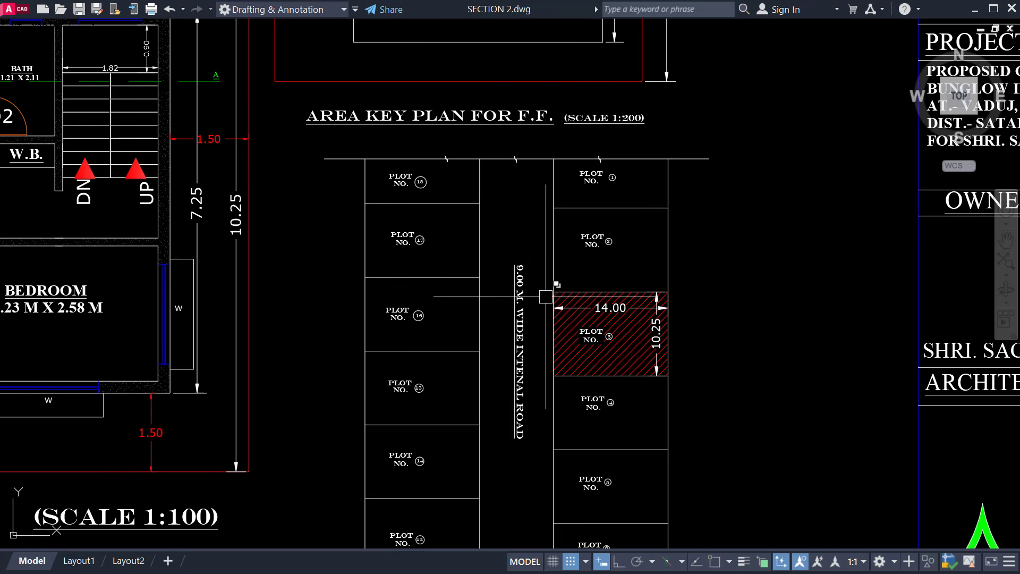
scroll(545, 297, "up", 4)
scroll(537, 275, "down", 4)
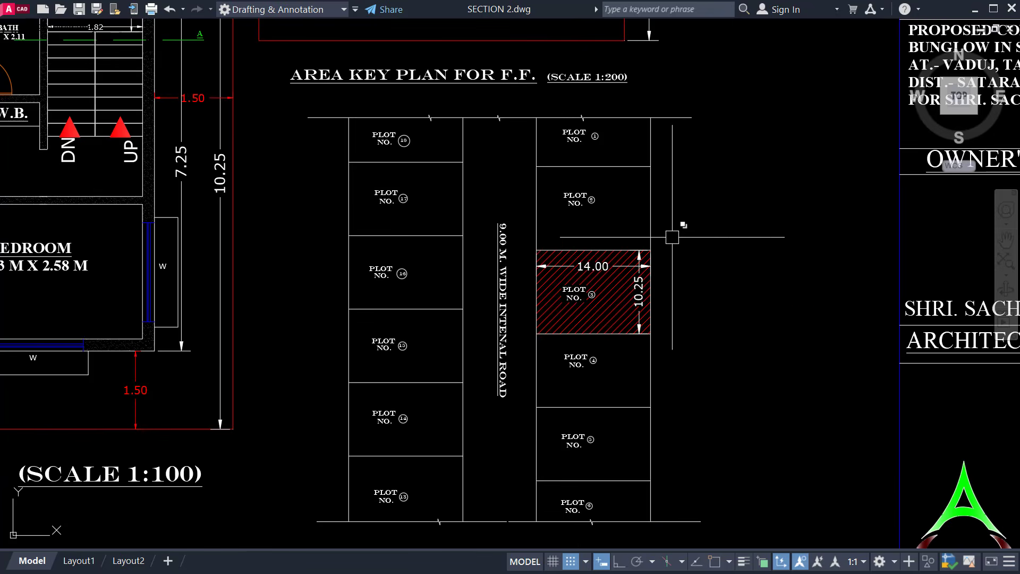
Inspect the hatched plot no. 3, its dimensions and its position relative to the neighbouring plots and the internal road.
scroll(660, 275, "up", 2)
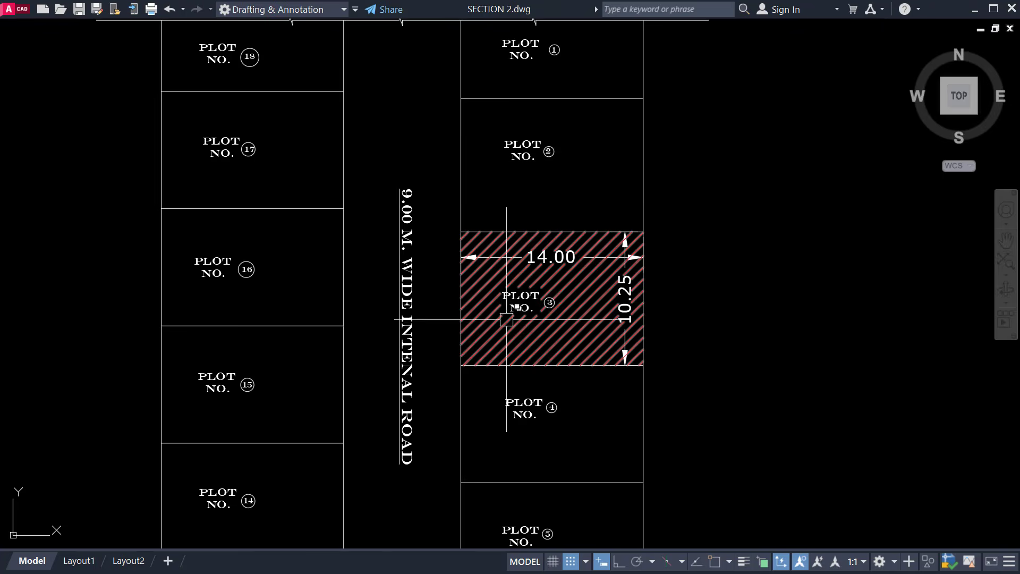
scroll(597, 321, "up", 2)
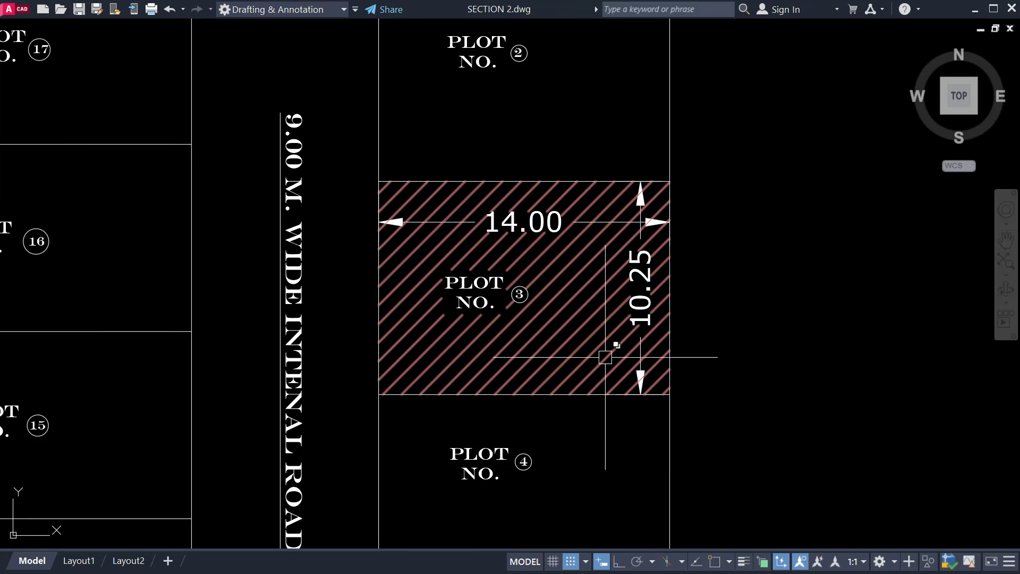
scroll(547, 318, "down", 5)
scroll(533, 318, "up", 5)
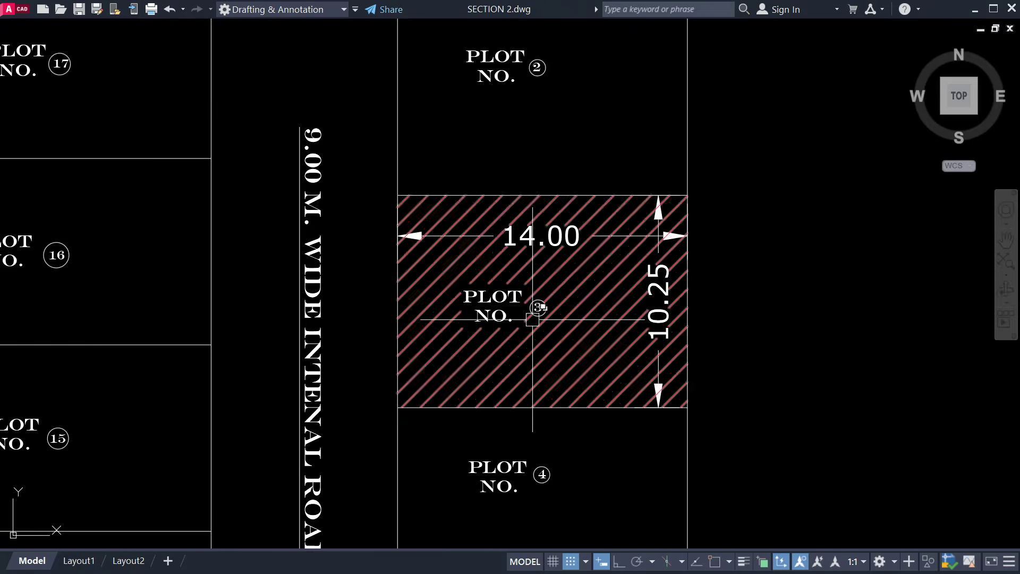
scroll(533, 319, "down", 2)
middle_click_drag(521, 498, 487, 369)
scroll(487, 369, "down", 2)
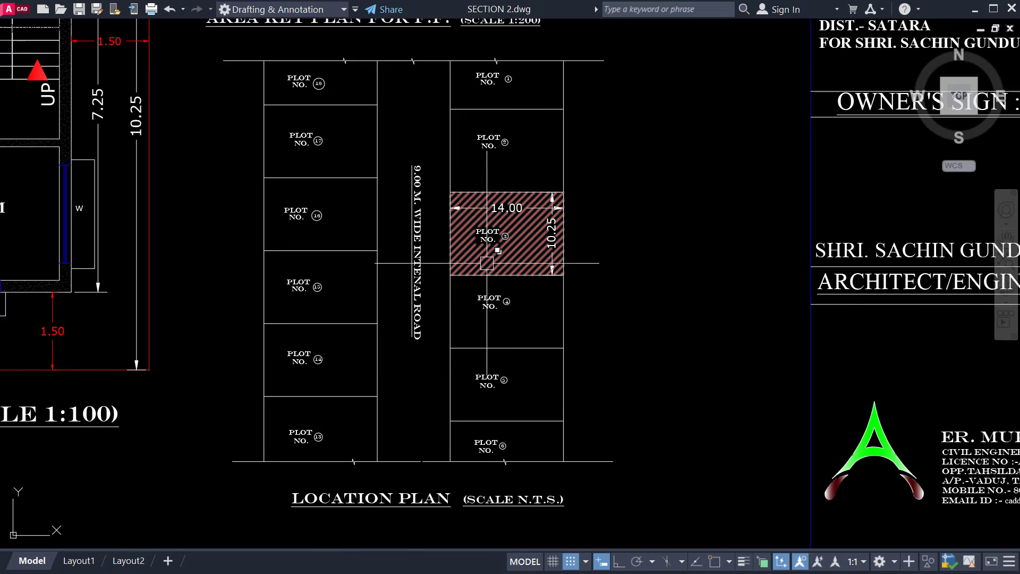
scroll(489, 247, "up", 2)
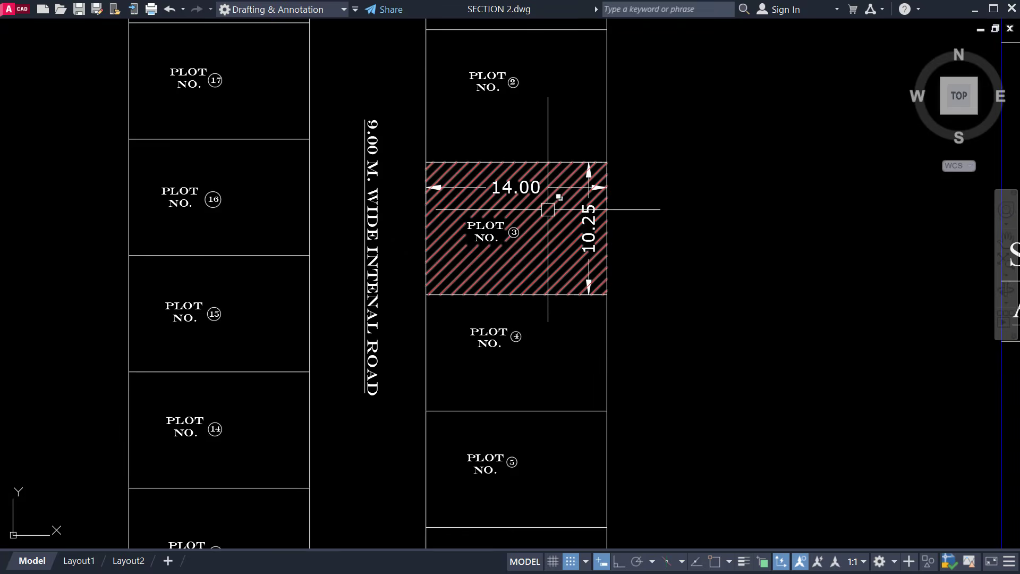
scroll(548, 209, "down", 4)
scroll(458, 275, "up", 3)
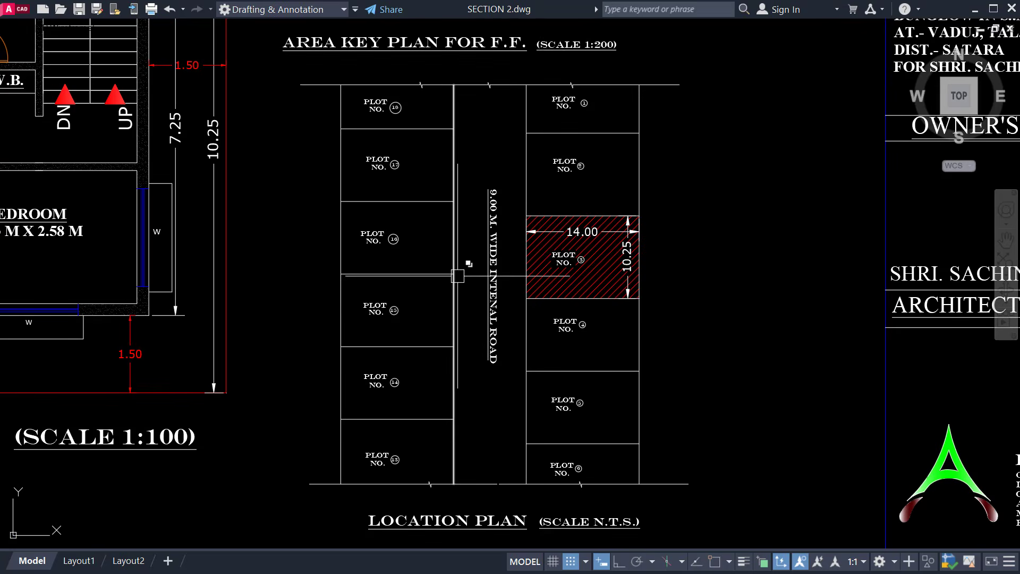
Switch to SECTION 4.dwg and examine the location plan's numbered plots, 6.00 m wide roads and adjoining land labels.
key("alt+Tab")
key("alt+Tab")
key("alt+Tab")
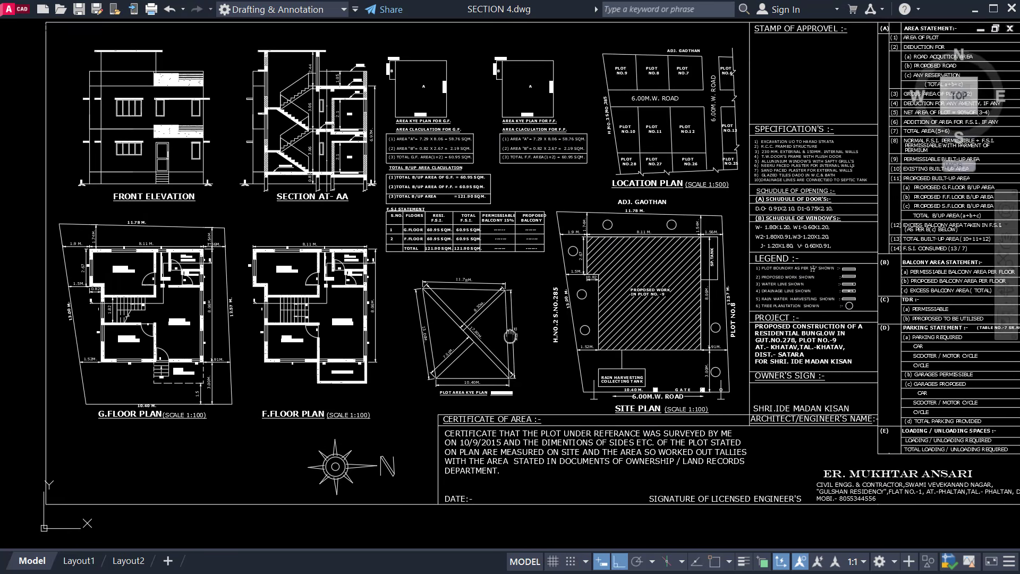
middle_click_drag(510, 336, 507, 369)
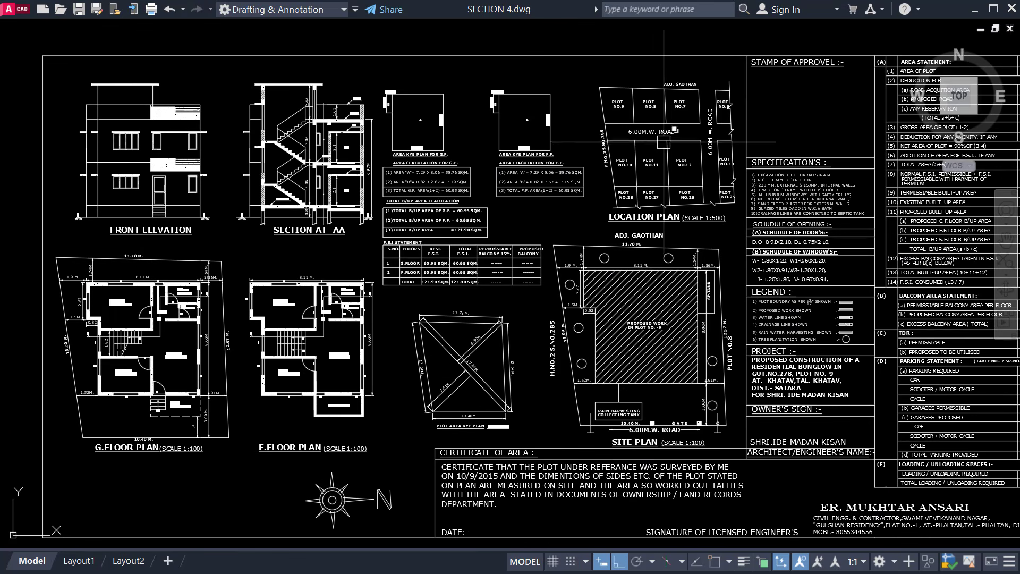
scroll(665, 139, "up", 4)
middle_click_drag(773, 377, 628, 464)
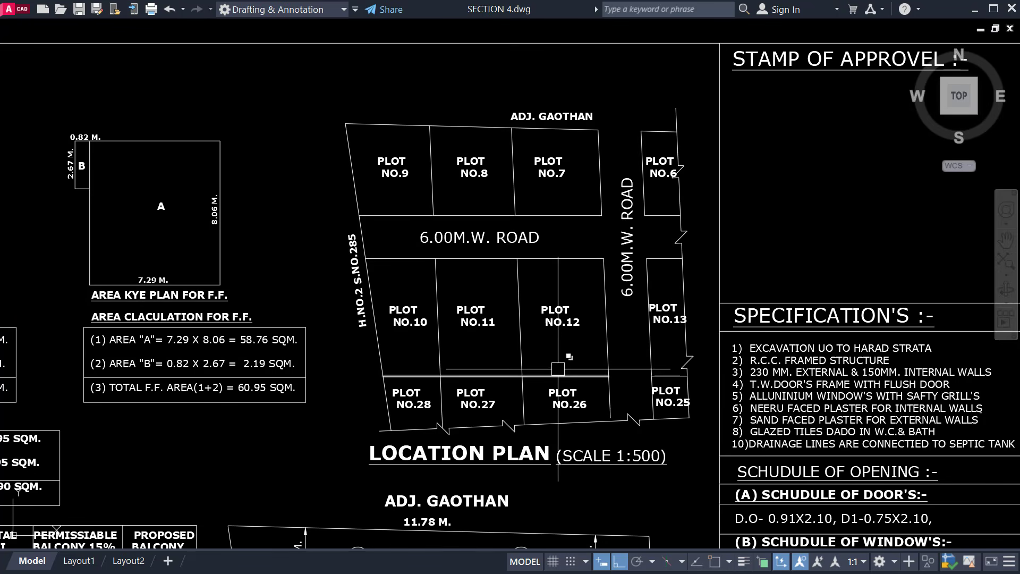
scroll(552, 115, "up", 2)
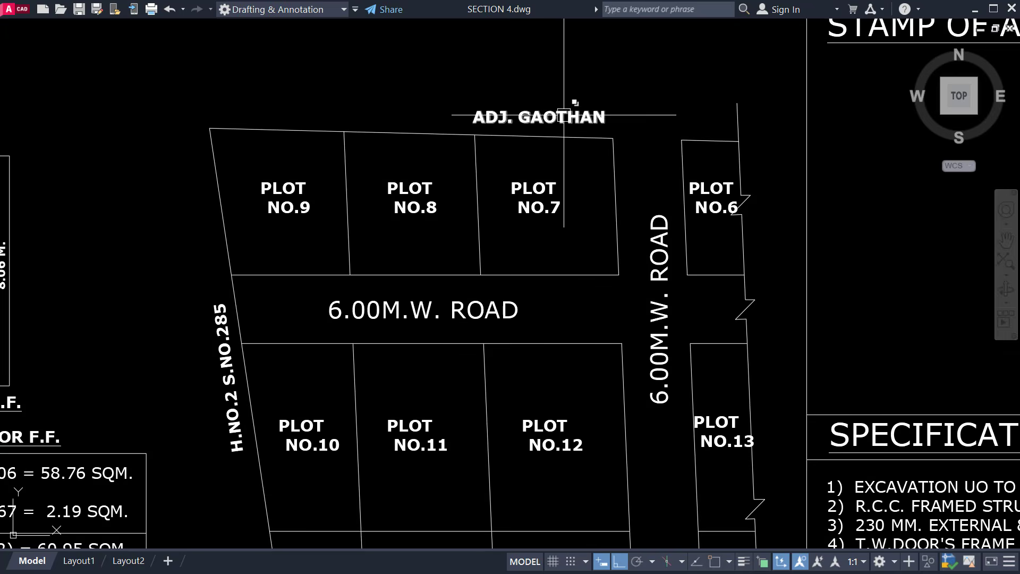
scroll(531, 146, "down", 3)
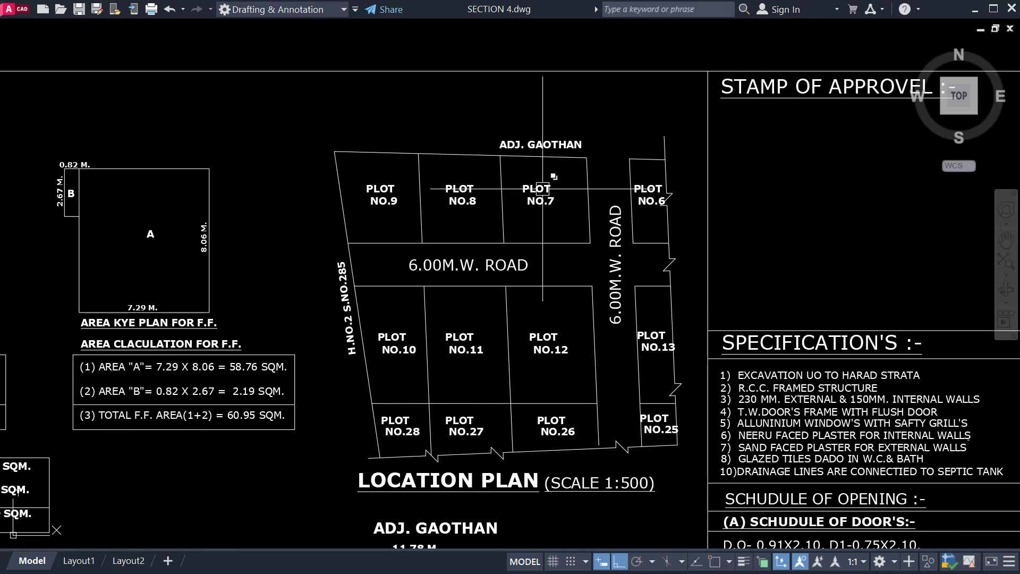
scroll(543, 189, "up", 2)
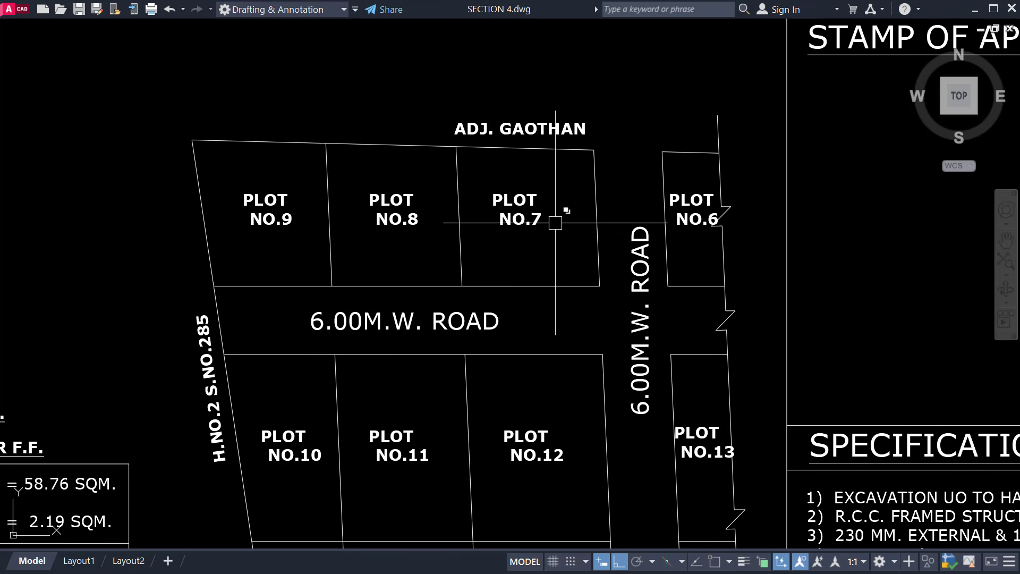
middle_click_drag(552, 256, 542, 225)
scroll(569, 288, "down", 2)
middle_click_drag(568, 281, 550, 179)
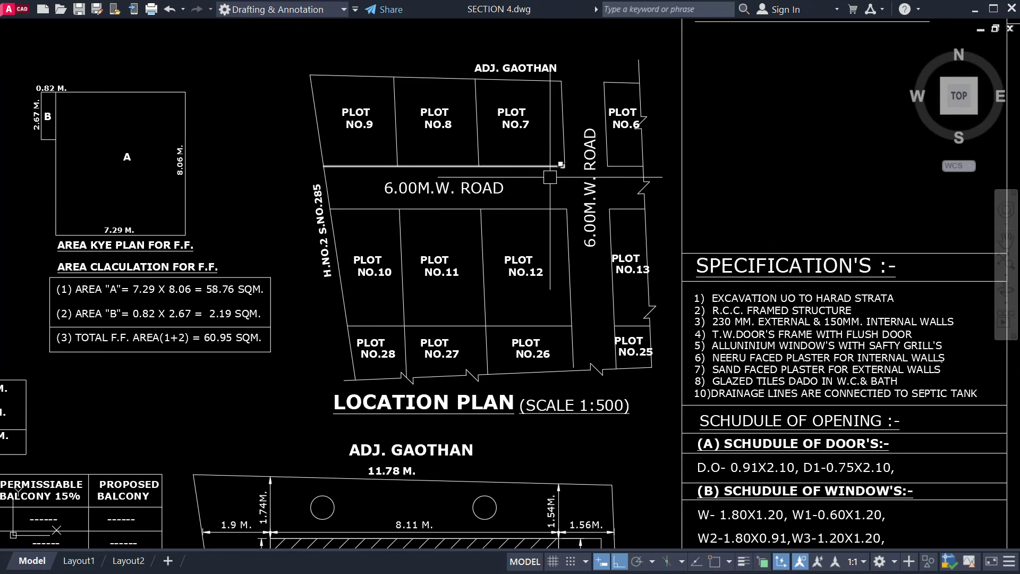
Examine the plot rows and the two crossing 6.00 m wide roads in the SECTION 4.dwg location plan.
scroll(550, 255, "down", 2)
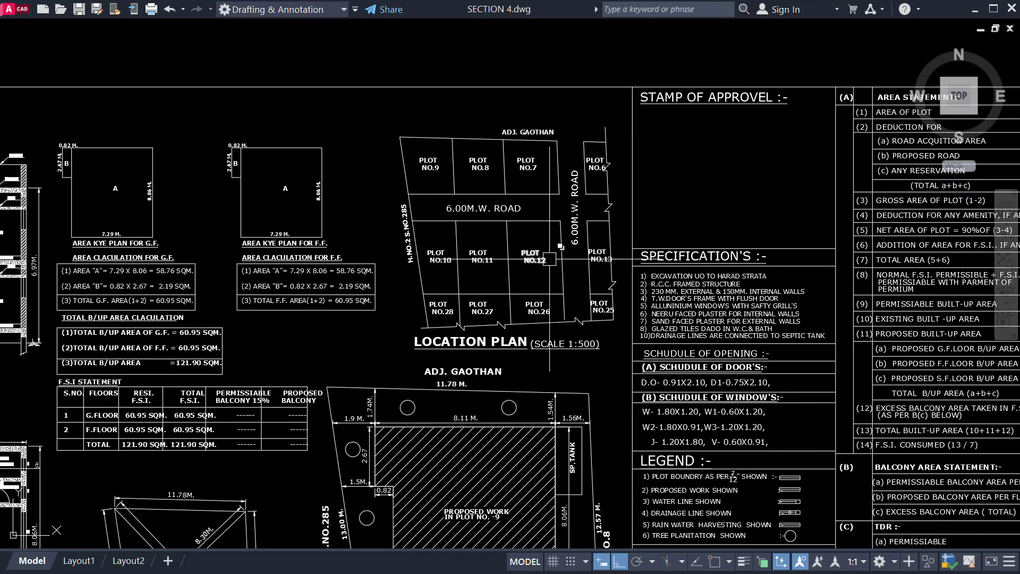
mouse_move(550, 256)
middle_mouse_down()
mouse_move(547, 212)
mouse_move(548, 228)
middle_mouse_up()
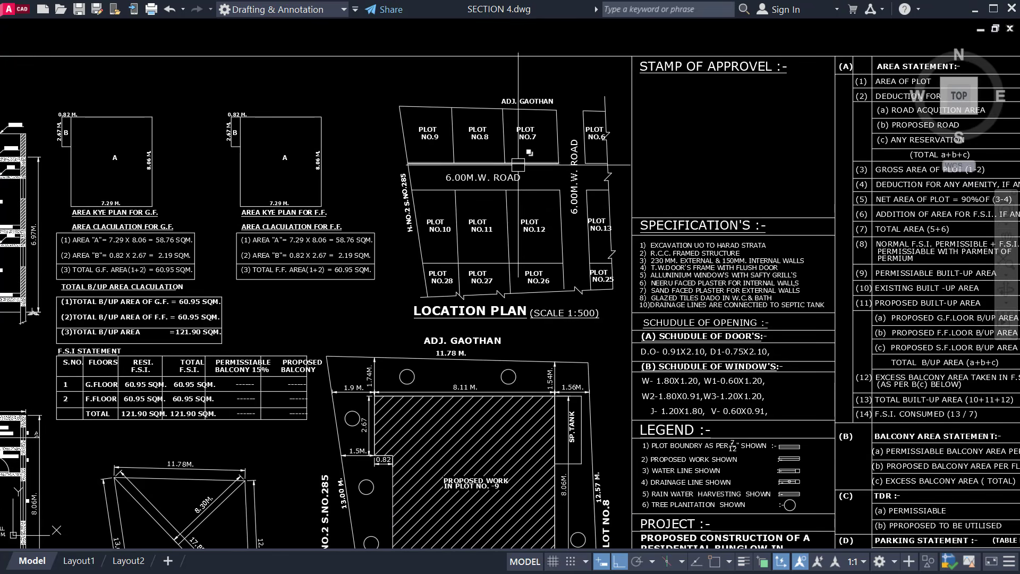
scroll(530, 170, "up", 4)
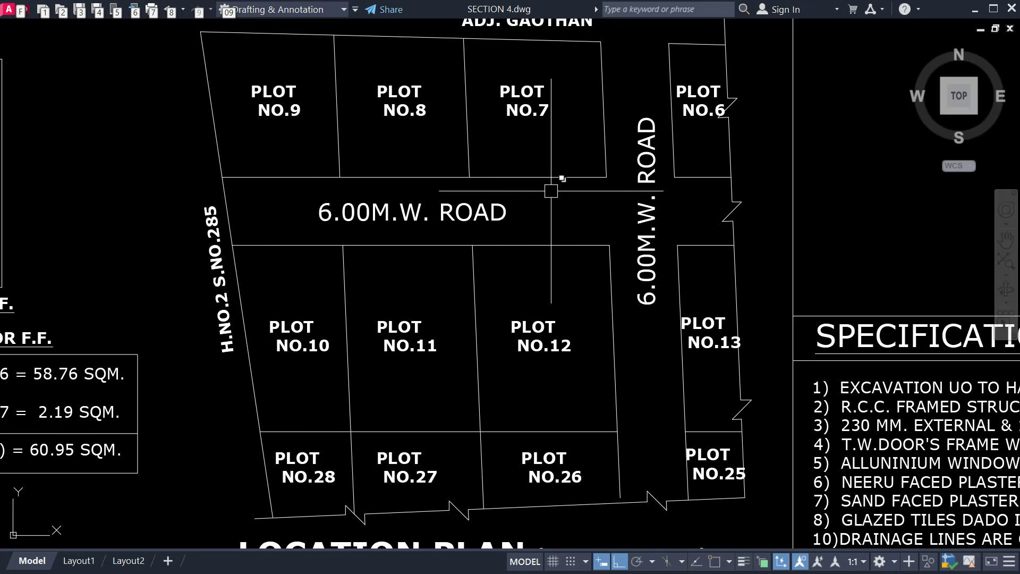
key("alt")
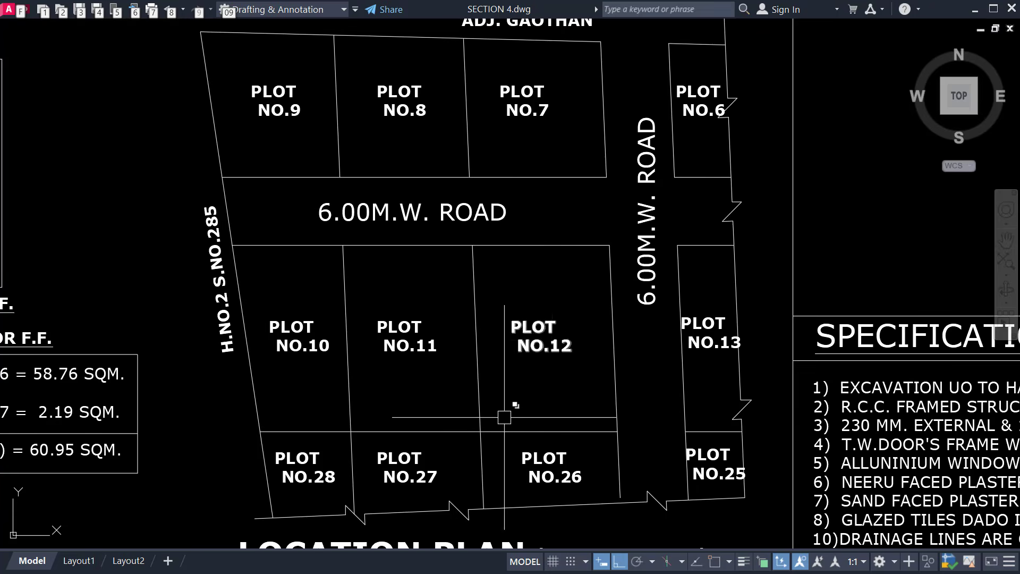
middle_click_drag(490, 438, 489, 411)
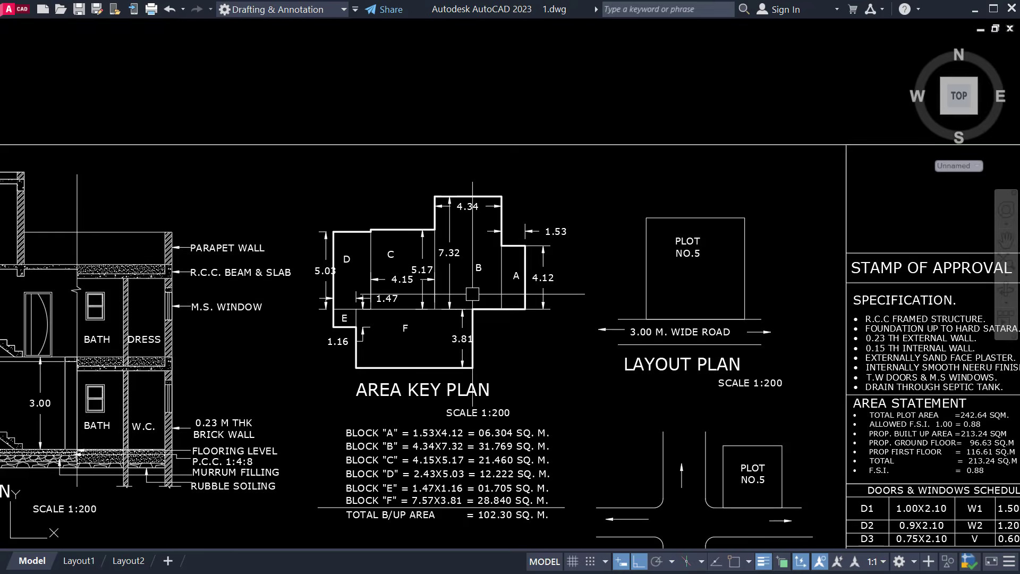
Switch to 1.dwg and examine how its location plan places plot no. 5 beside the road crossing.
scroll(474, 292, "down", 2)
middle_click_drag(474, 292, 446, 191)
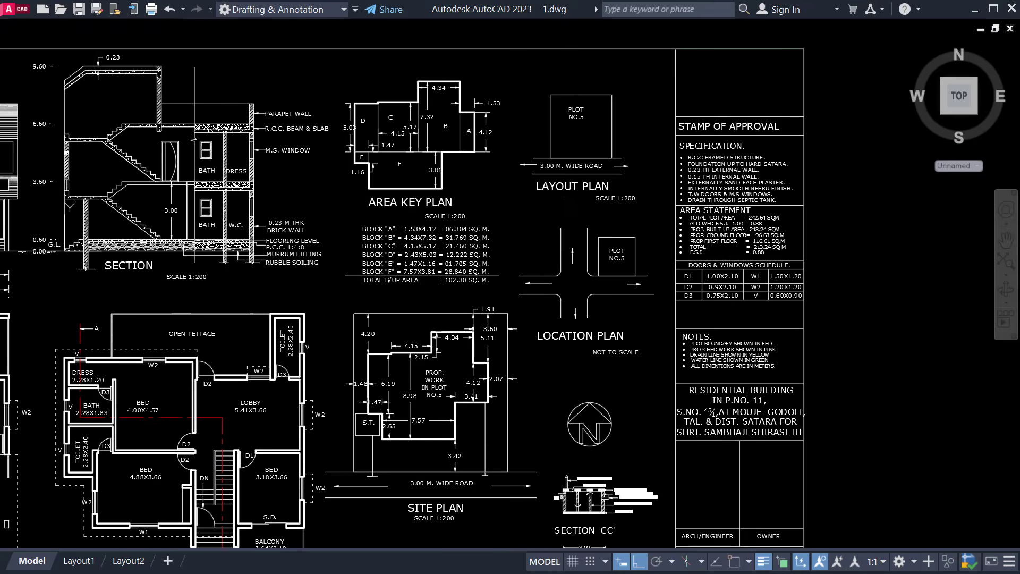
scroll(619, 212, "up", 2)
scroll(619, 212, "up", 1)
scroll(498, 195, "up", 1)
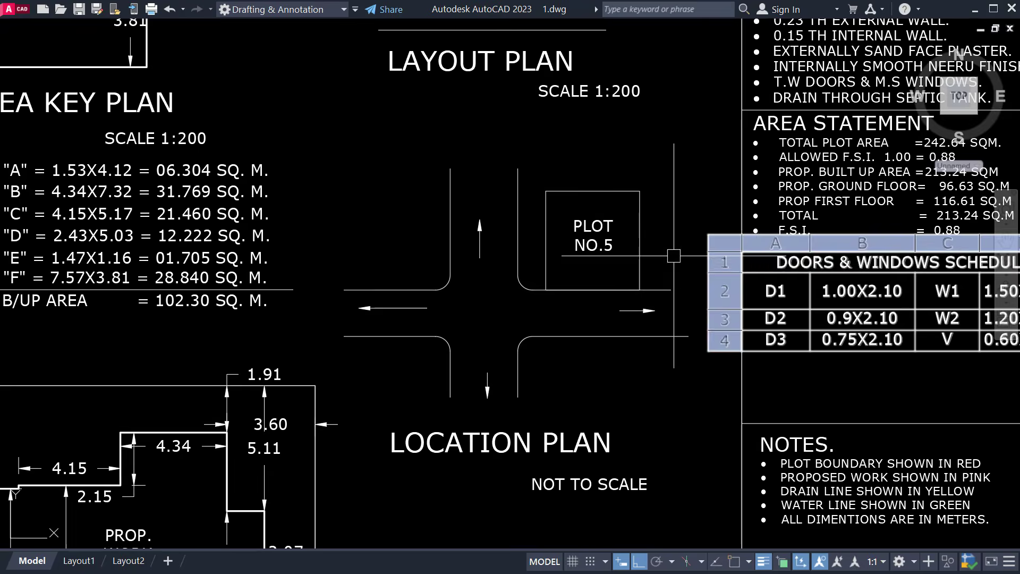
scroll(632, 170, "up", 2)
scroll(611, 177, "down", 2)
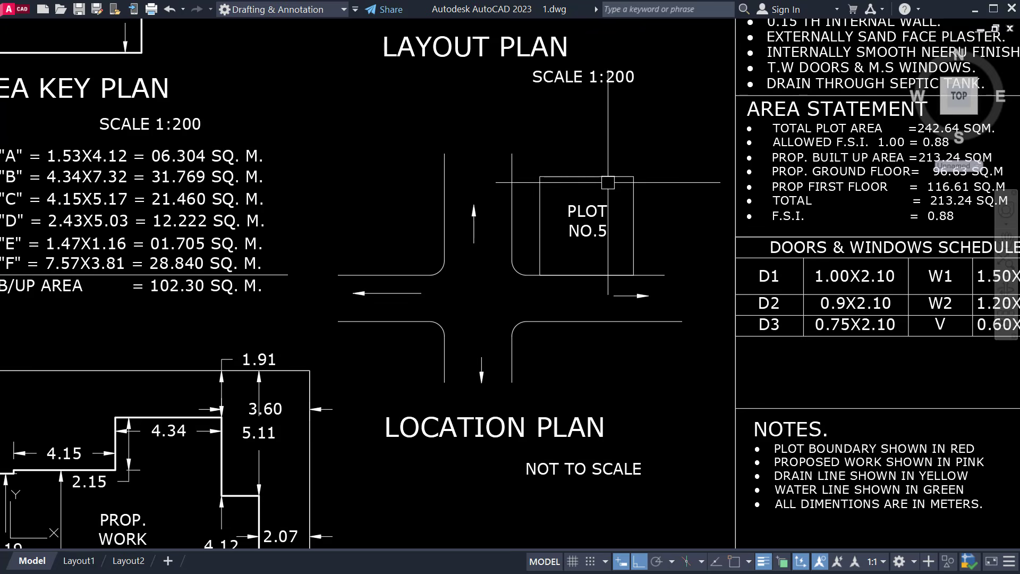
Move the "NOT TO SCALE" text so it sits centred directly beneath the LOCATION PLAN title.
middle_click_drag(578, 348, 578, 308)
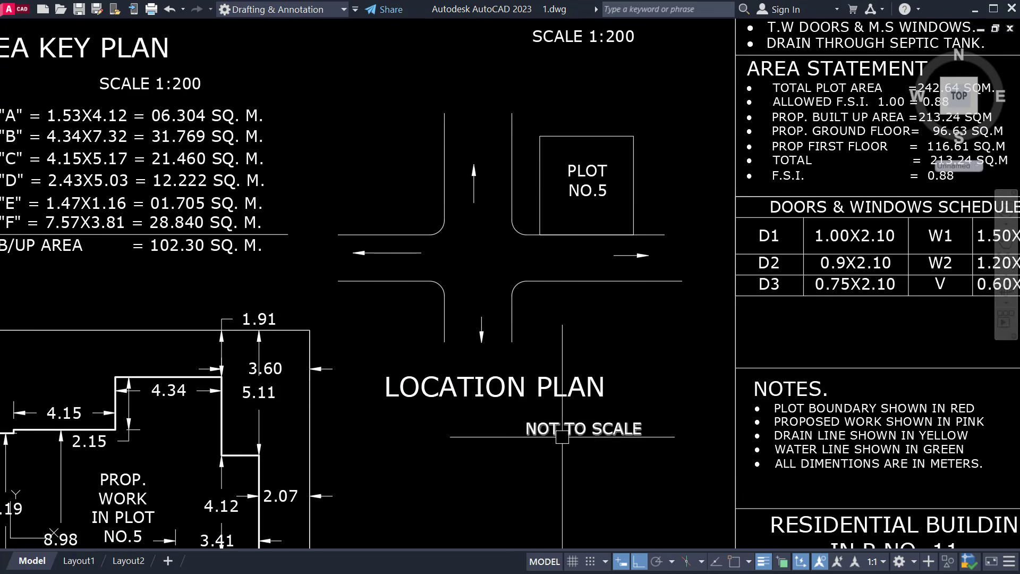
left_click(618, 431)
left_click_drag(618, 430, 531, 419)
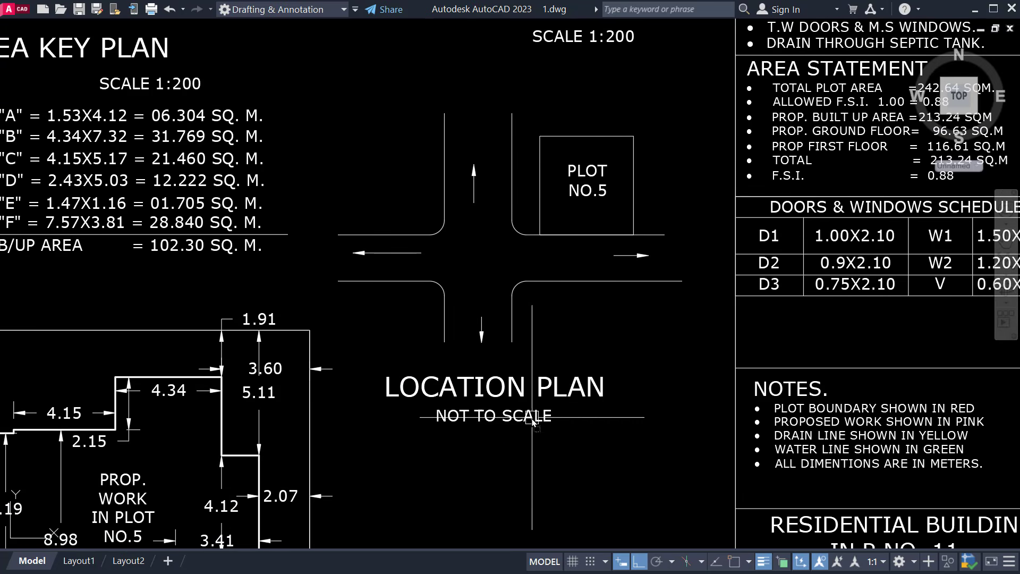
middle_click_drag(620, 311, 620, 354)
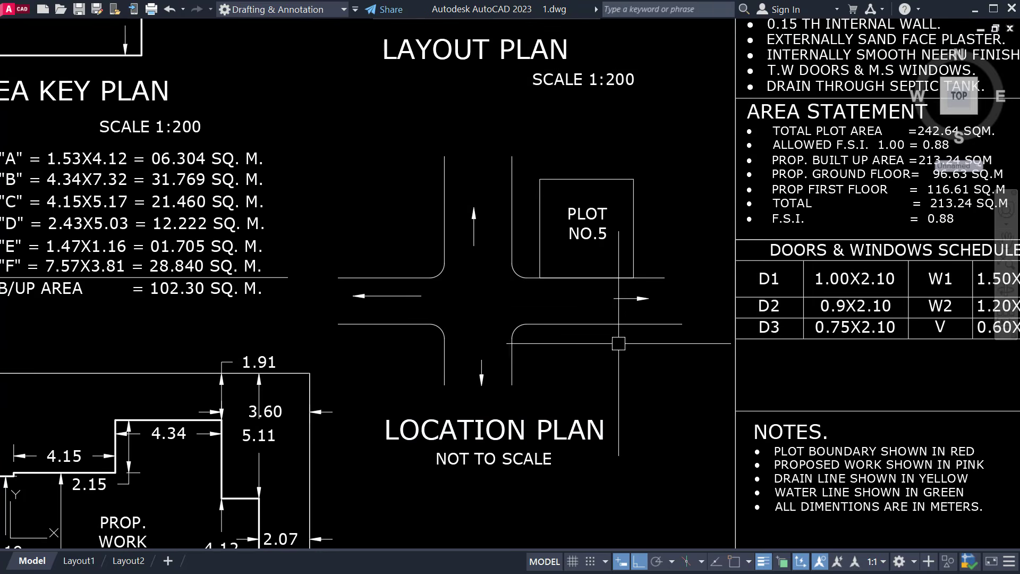
scroll(619, 343, "down", 2)
Switch to SECTION 3.dwg and find the location plan drawn at scale 1:200 beside the site plan.
middle_click_drag(607, 270, 591, 312)
middle_click_drag(576, 213, 574, 316)
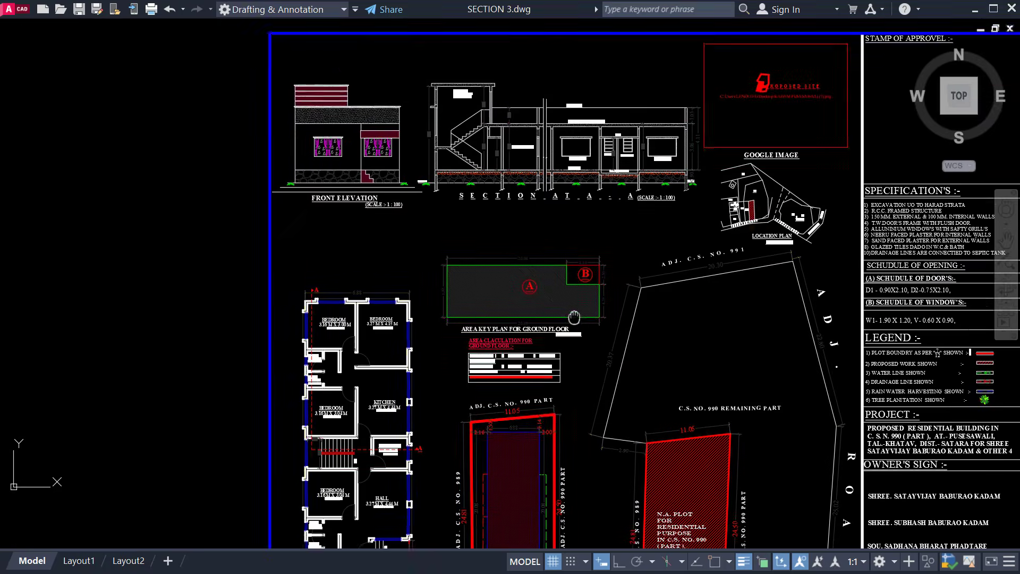
middle_click_drag(582, 454, 519, 192)
scroll(802, 417, "up", 5)
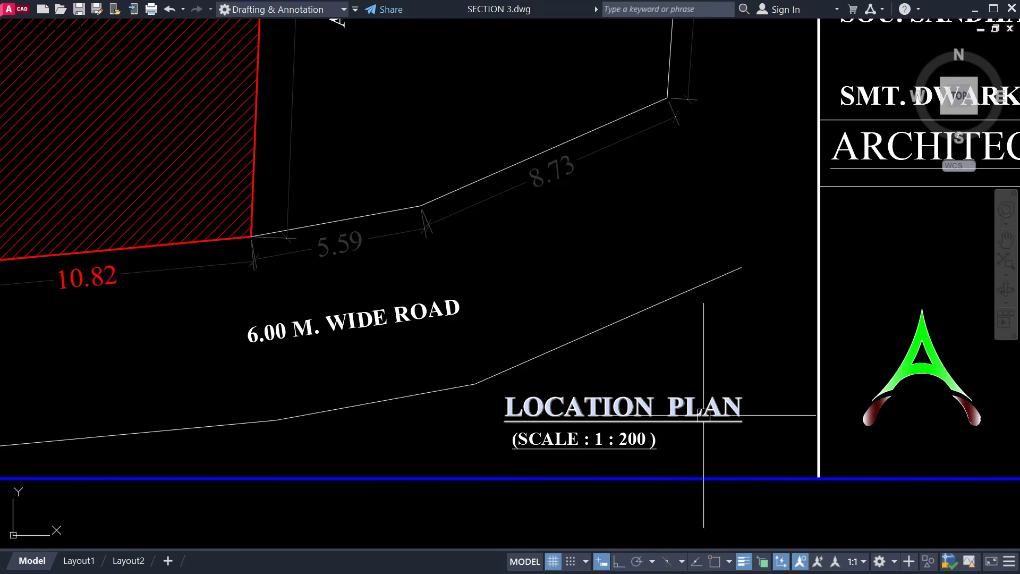
scroll(711, 405, "down", 4)
middle_click_drag(652, 366, 610, 469)
scroll(539, 262, "down", 2)
middle_click_drag(538, 262, 538, 264)
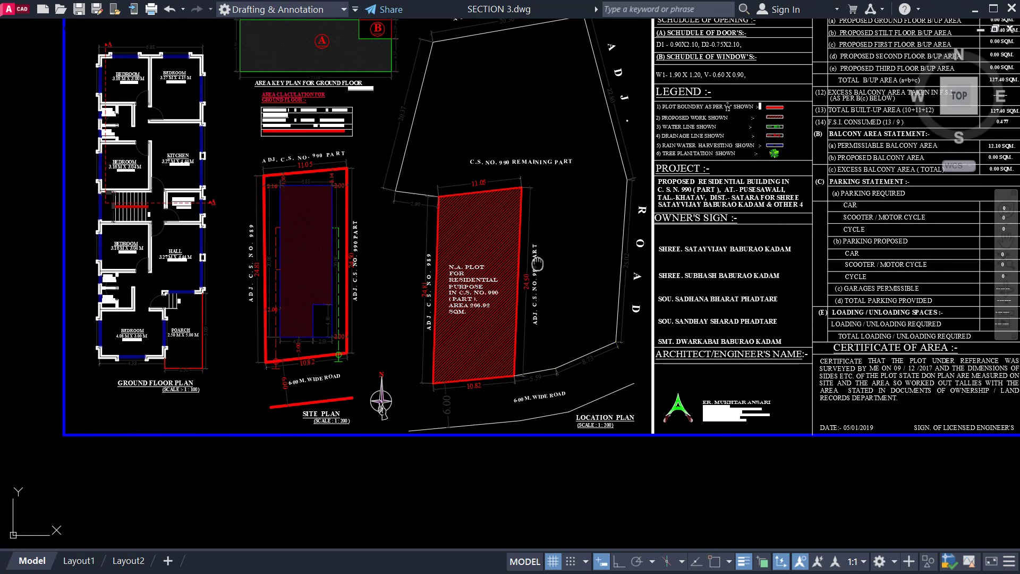
middle_click_drag(512, 167, 504, 204)
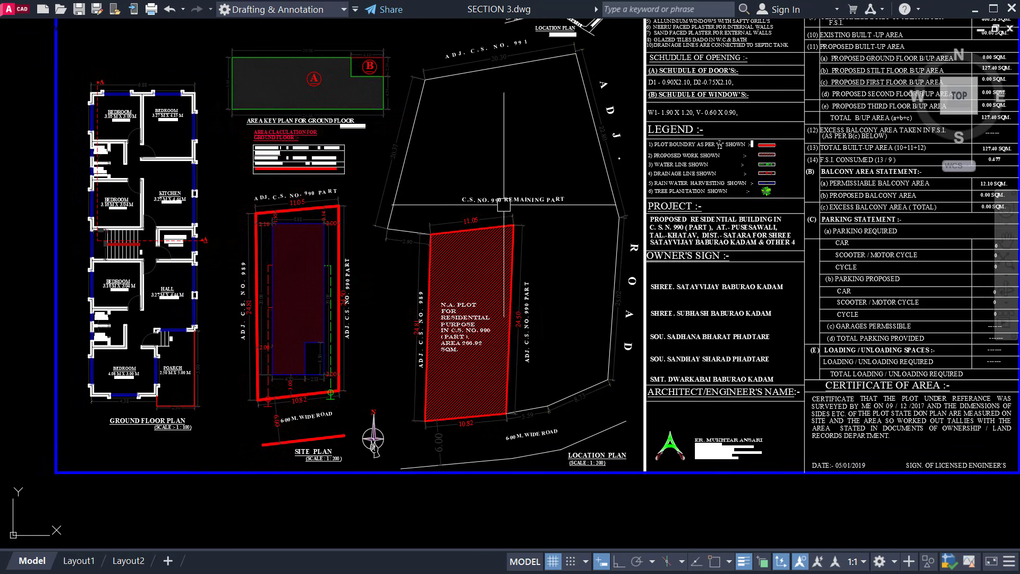
Inspect the outer boundary dimensions of the C.S. No. 990 remaining part and the roads adjoining it.
scroll(496, 175, "up", 4)
scroll(665, 240, "down", 5)
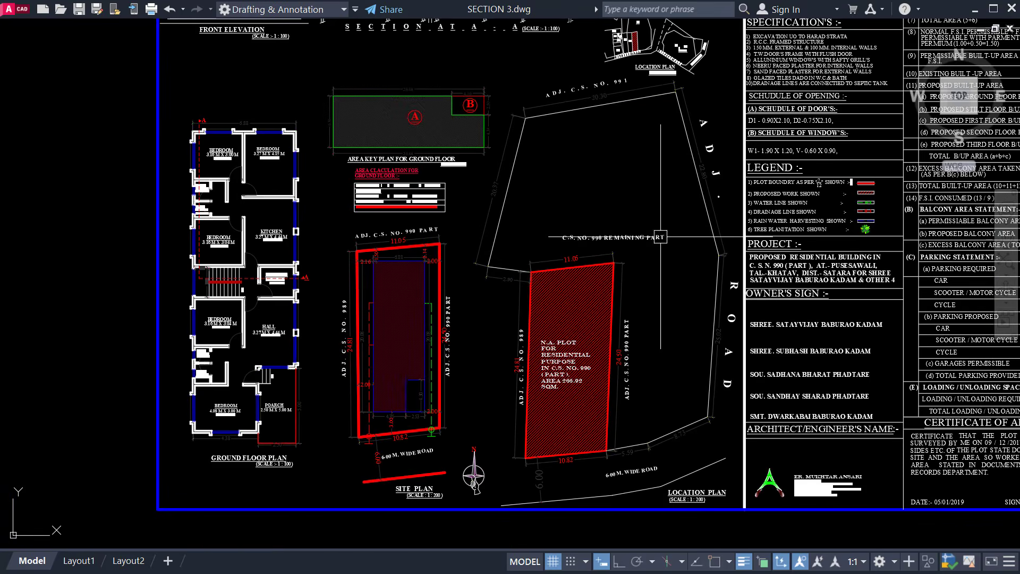
scroll(678, 125, "up", 5)
scroll(677, 126, "down", 5)
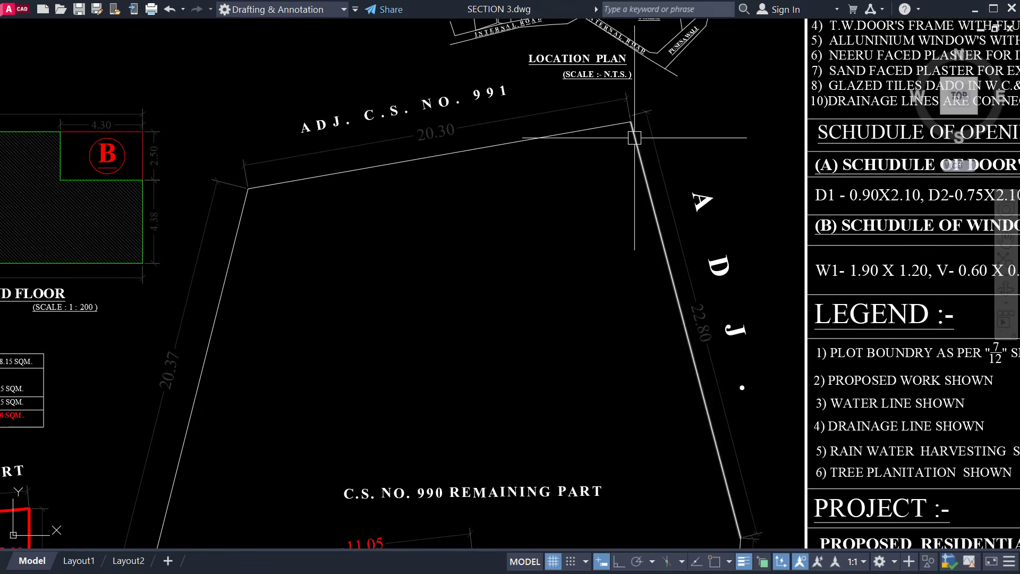
scroll(476, 414, "up", 5)
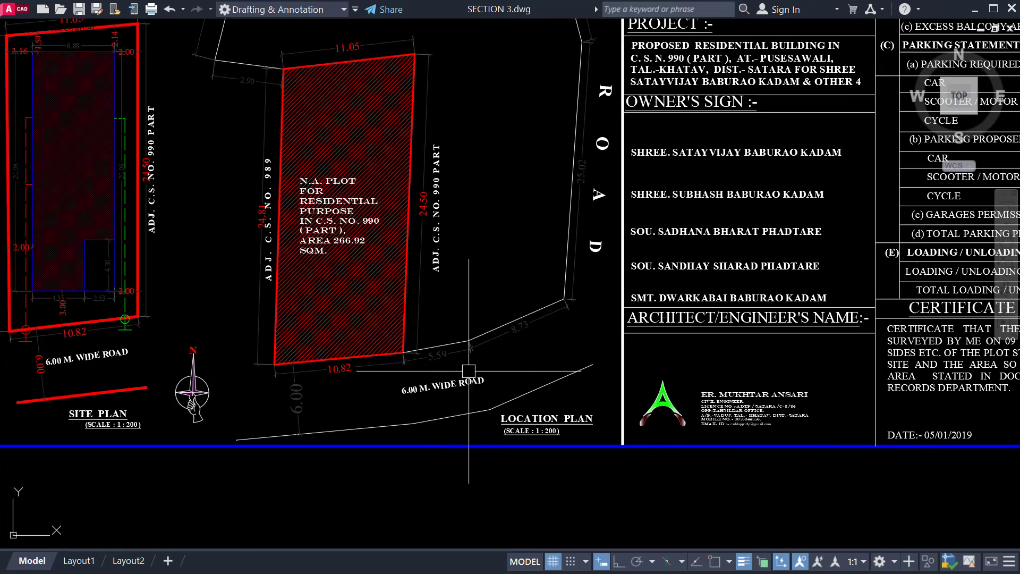
scroll(224, 348, "down", 5)
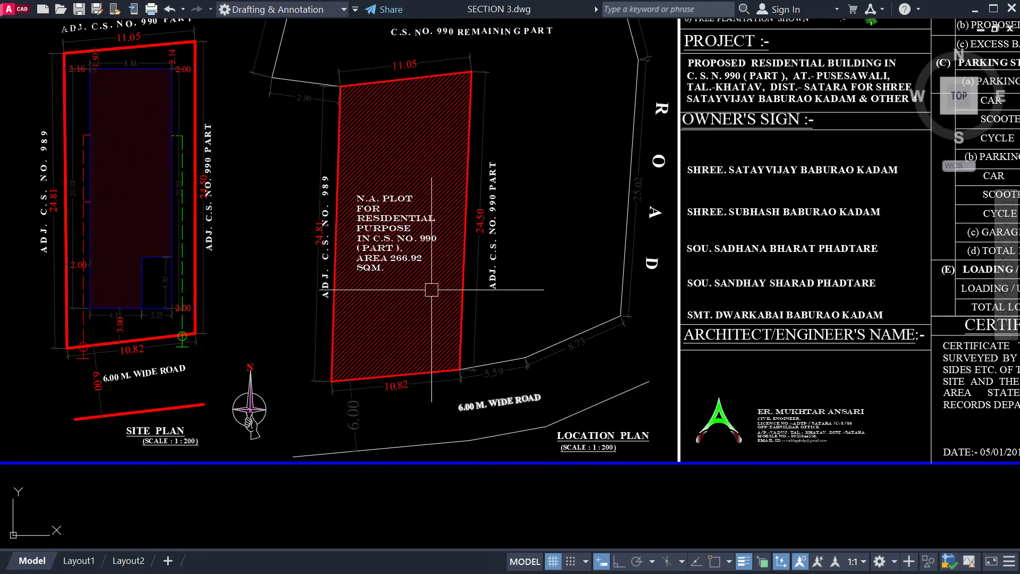
Read the area note in the red hatched N.A. plot and inspect its side dimensions and adjoining survey labels.
scroll(542, 220, "up", 5)
scroll(543, 220, "down", 5)
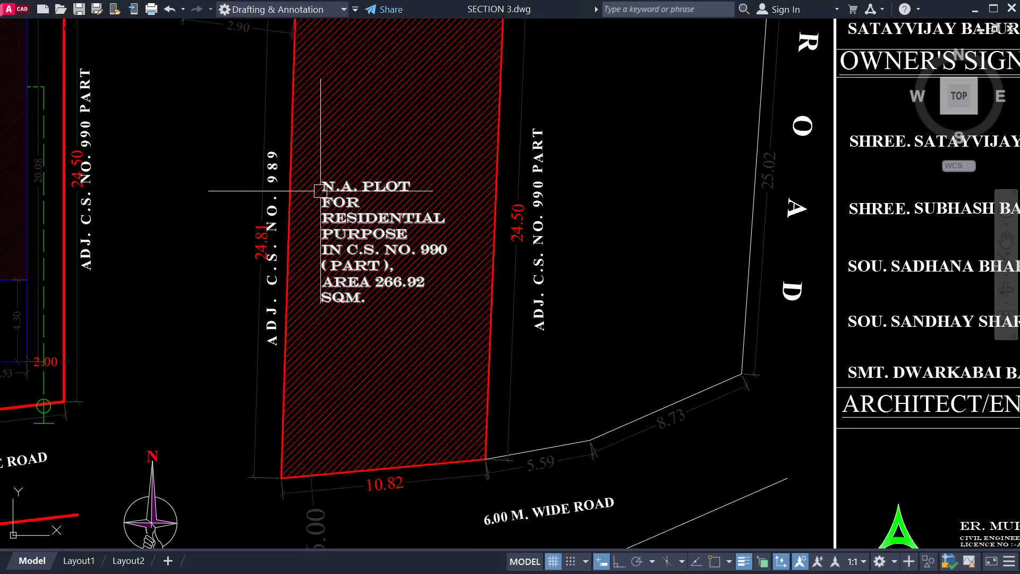
scroll(324, 190, "up", 5)
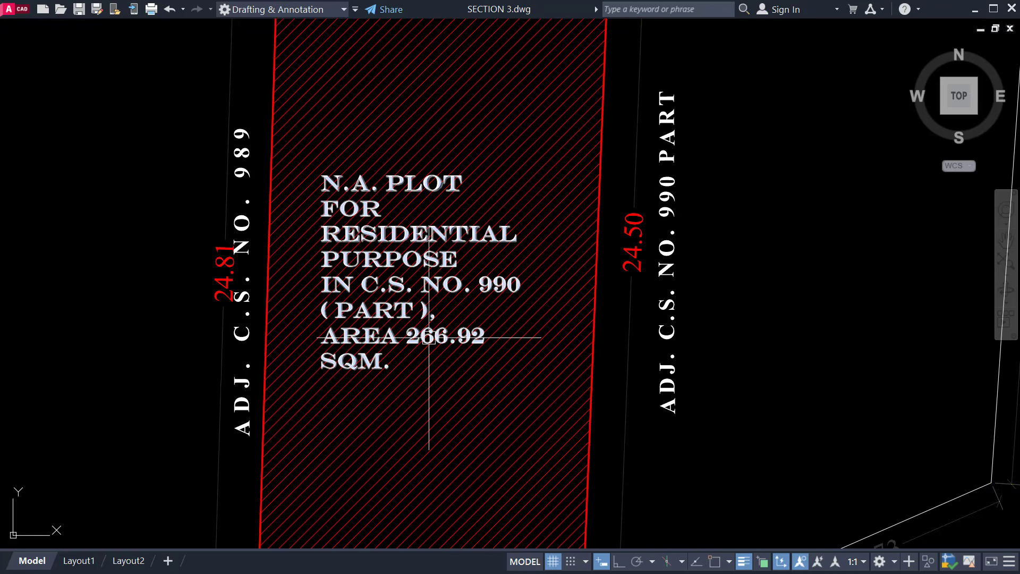
scroll(403, 362, "down", 5)
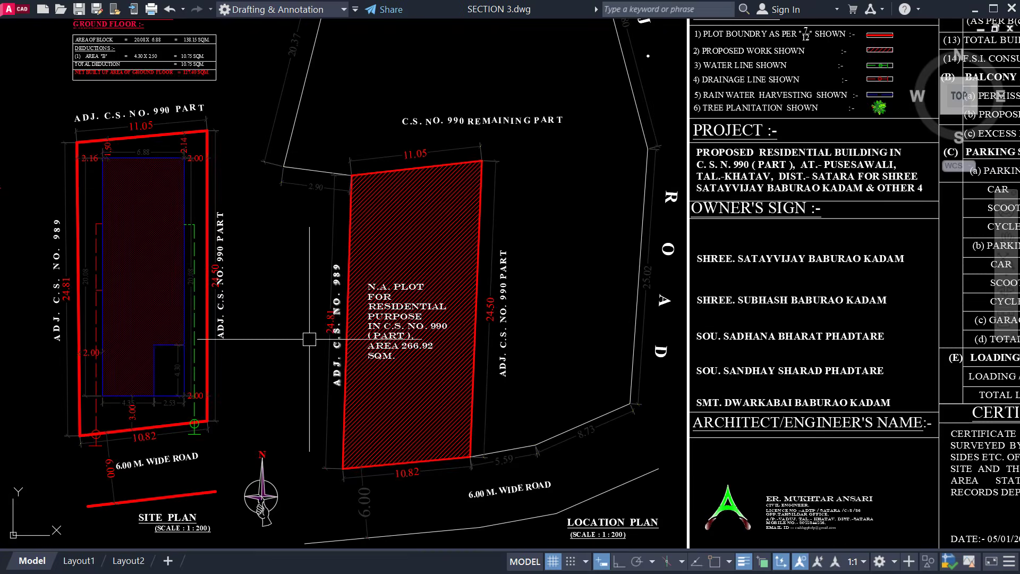
scroll(337, 330, "up", 5)
scroll(370, 327, "down", 4)
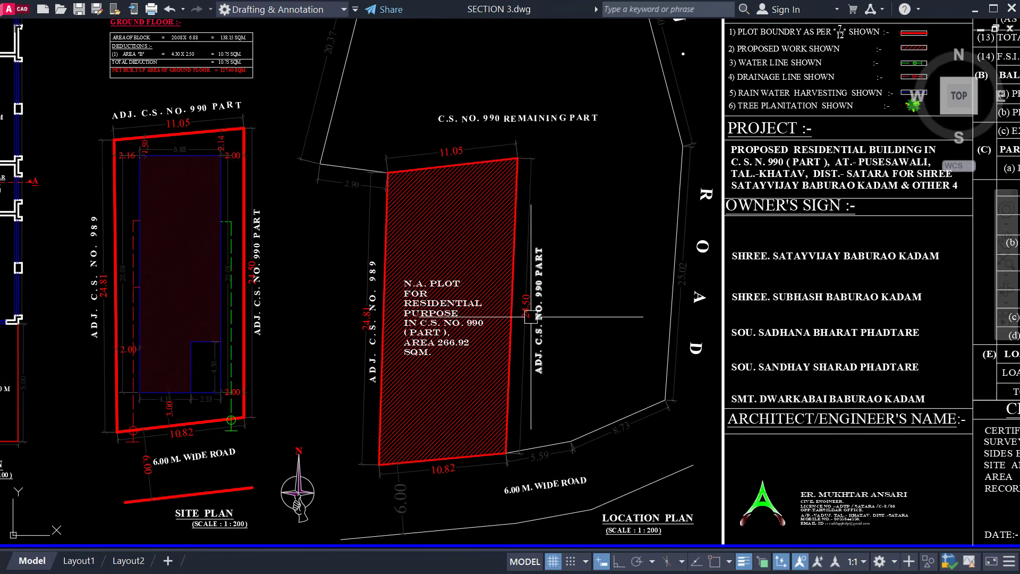
scroll(546, 346, "down", 3)
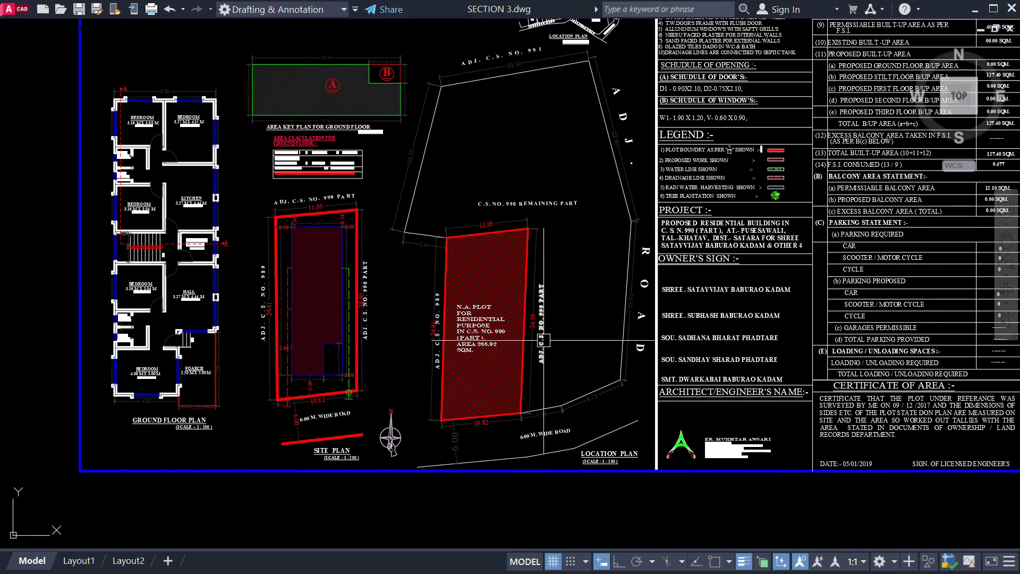
scroll(549, 371, "up", 4)
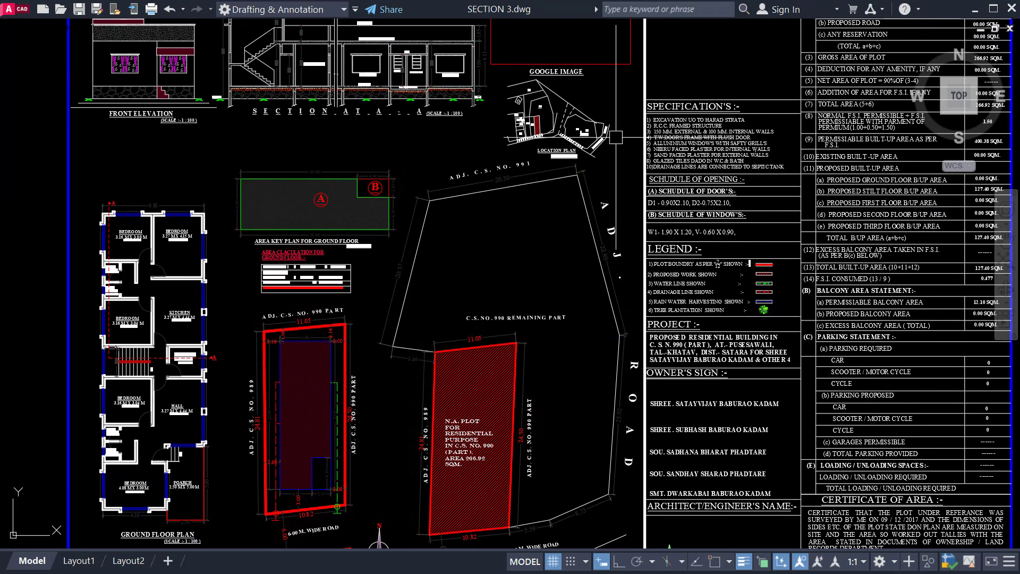
Examine the small N.T.S. location plan and the Google image frame marking the proposed site.
scroll(616, 137, "up", 4)
scroll(545, 296, "down", 3)
scroll(544, 296, "up", 1)
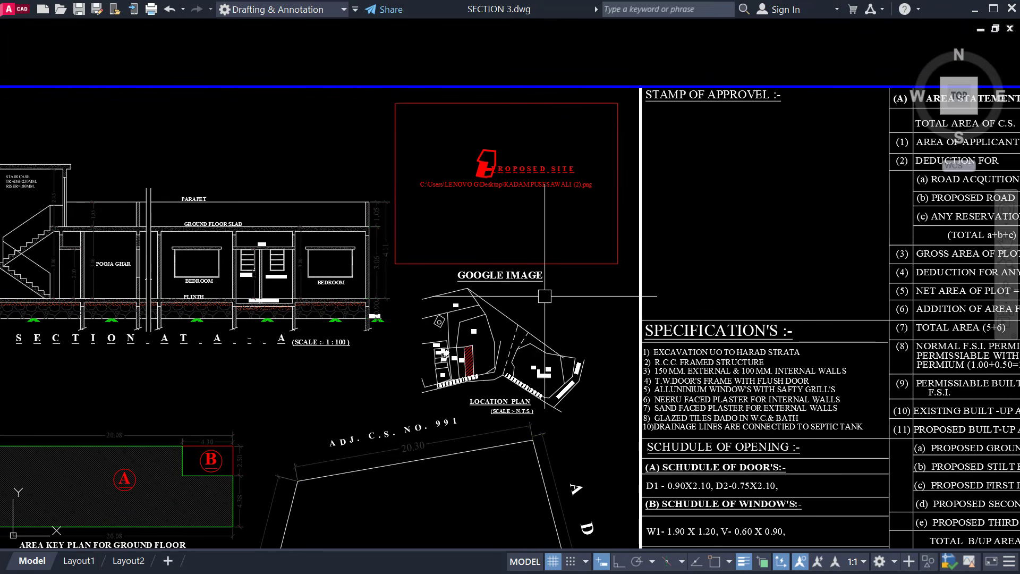
scroll(531, 355, "up", 3)
middle_click_drag(505, 370, 505, 346)
scroll(504, 344, "down", 3)
middle_click_drag(496, 276, 497, 309)
scroll(437, 149, "up", 2)
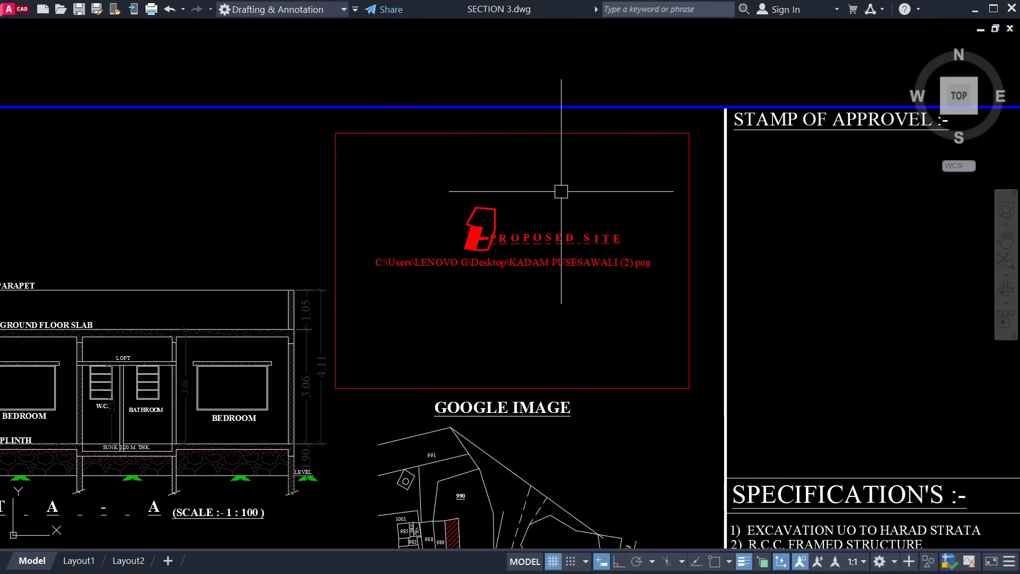
Compare the Google image frame with the survey numbers, internal roads and hatched plot in the location plan beneath it.
scroll(608, 358, "down", 5)
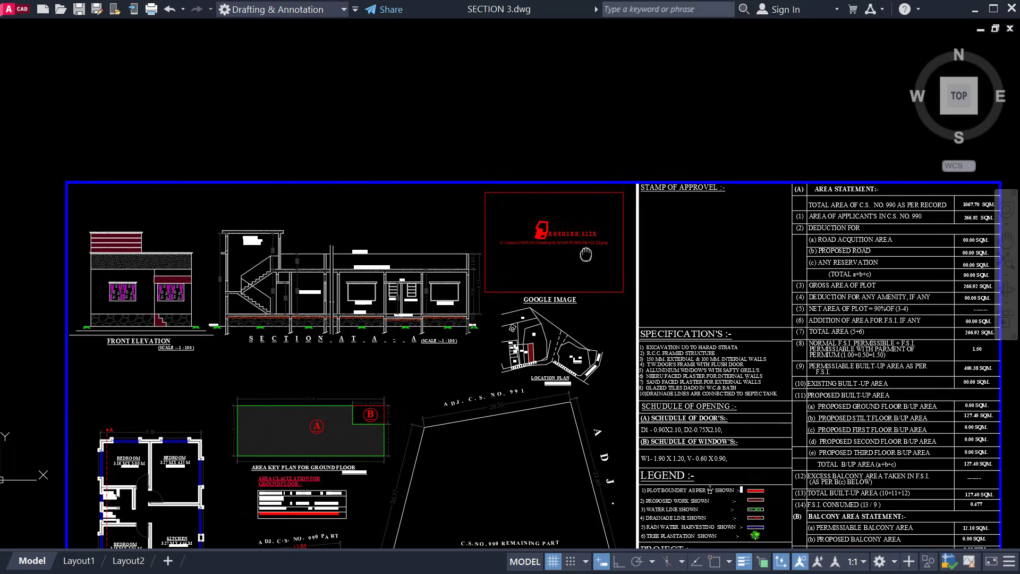
scroll(569, 262, "up", 5)
middle_click_drag(587, 383, 570, 327)
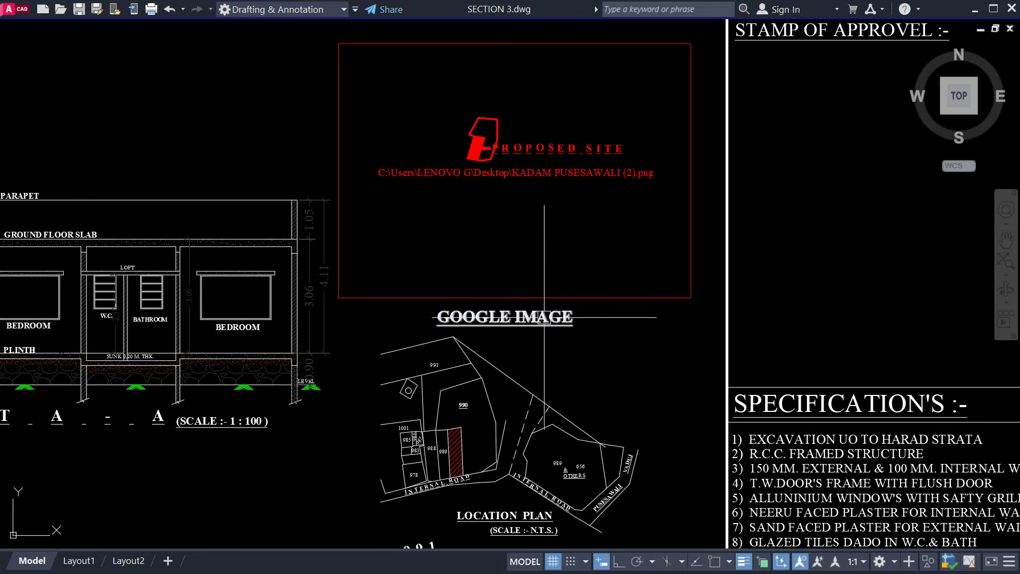
scroll(517, 219, "down", 2)
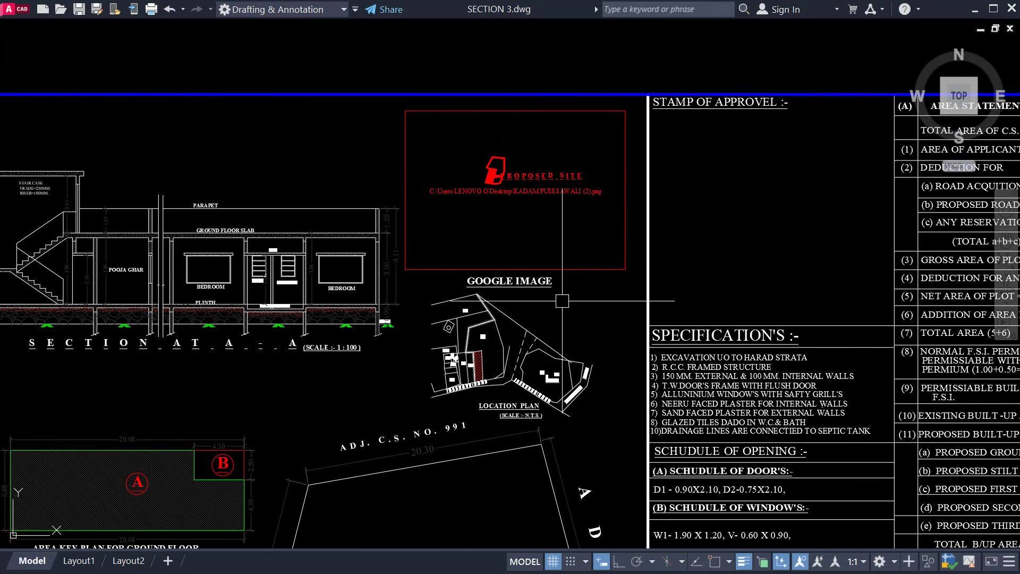
scroll(536, 393, "up", 4)
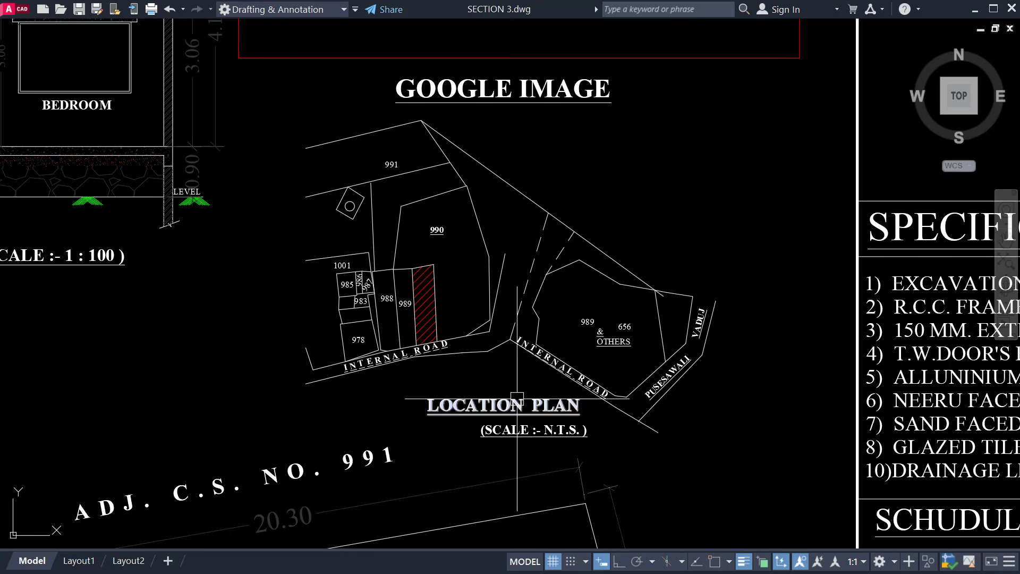
scroll(301, 336, "down", 2)
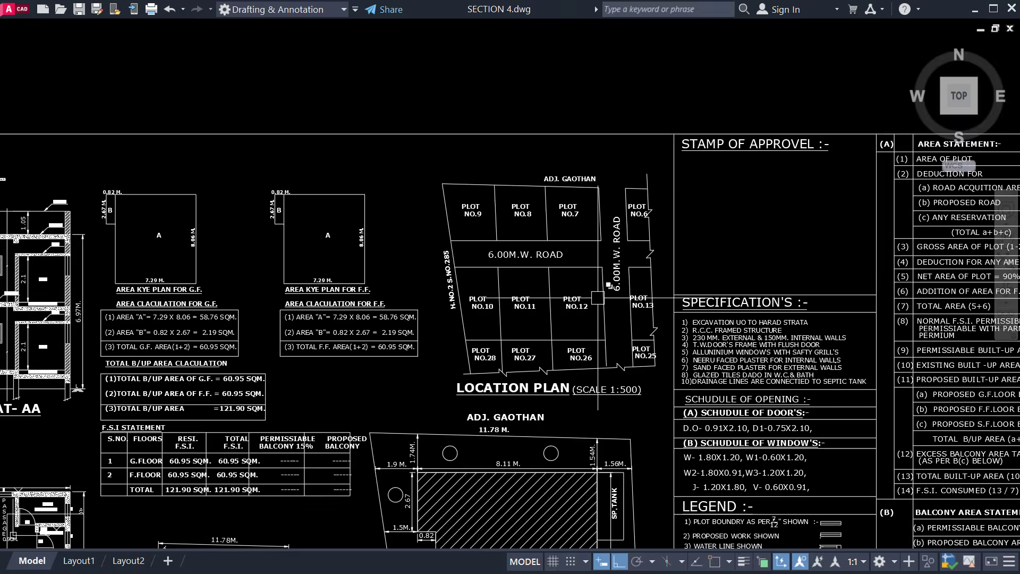
Return to SECTION 4.dwg and review the overall arrangement of plans, elevation, section and area statements on the sheet.
scroll(431, 333, "down", 4)
middle_click_drag(431, 332, 500, 244)
scroll(499, 240, "up", 4)
scroll(397, 240, "down", 2)
middle_click_drag(397, 240, 449, 285)
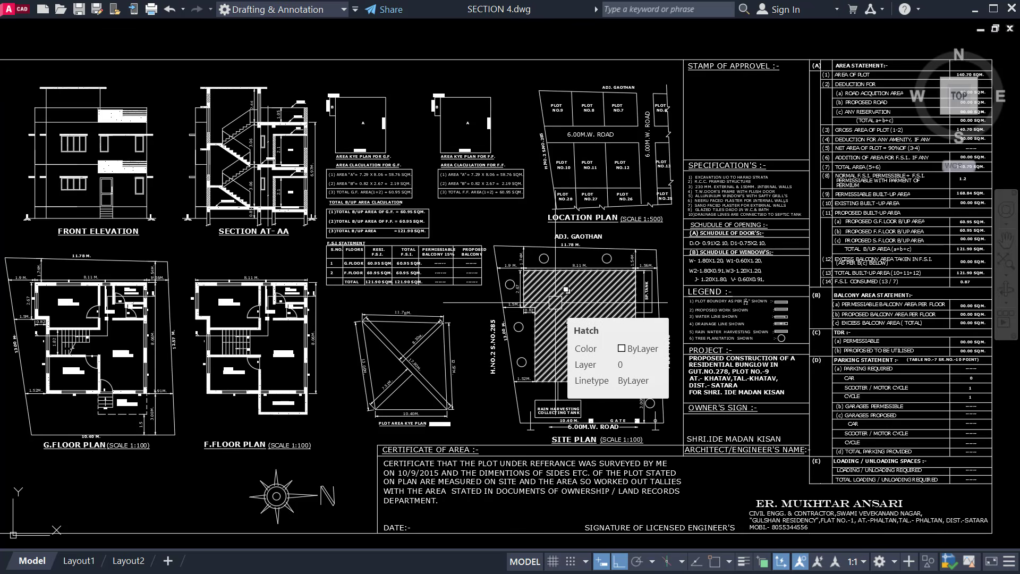
Highlight the north direction symbol below the first floor plan with selection windows, clearing the selection each time.
scroll(358, 477, "up", 2)
middle_click_drag(358, 477, 446, 332)
left_click_drag(257, 327, 438, 405)
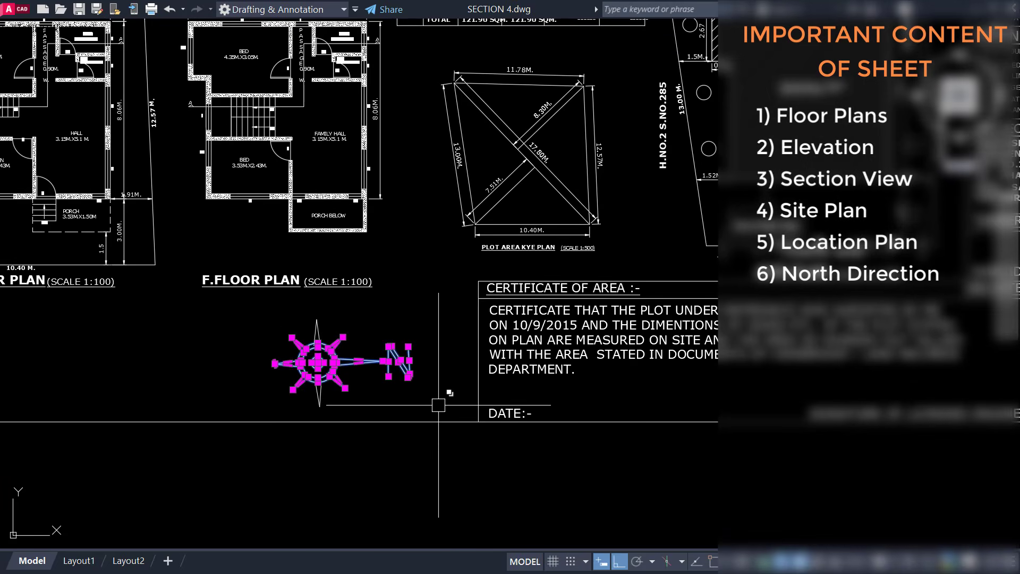
key("Escape")
left_click(280, 309)
left_click(435, 412)
key("Escape")
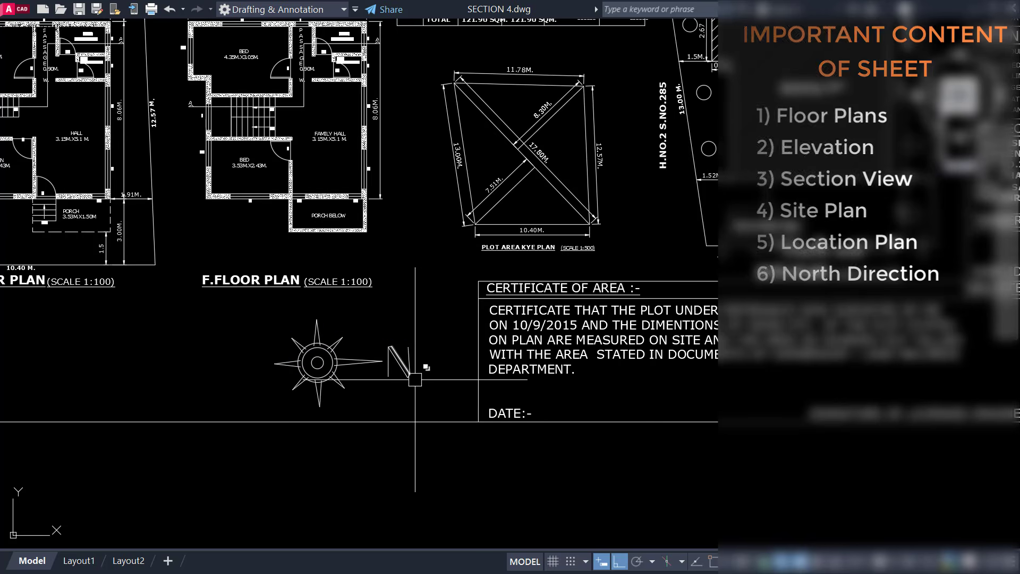
Frame the compass symbol and its N with a selection window, clear it, and review the complete sheet layout.
left_click(244, 306)
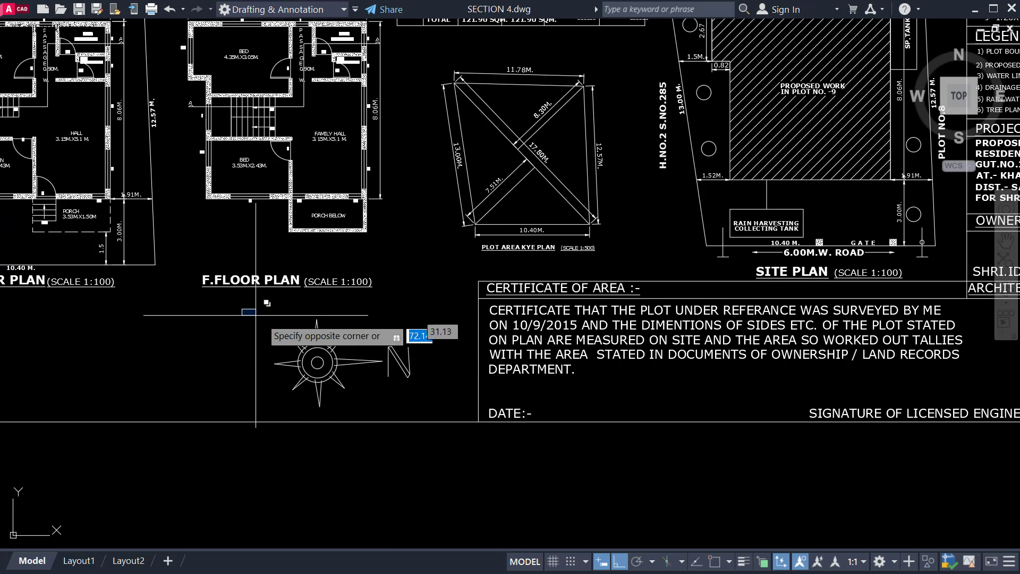
left_click(423, 410)
key("Escape")
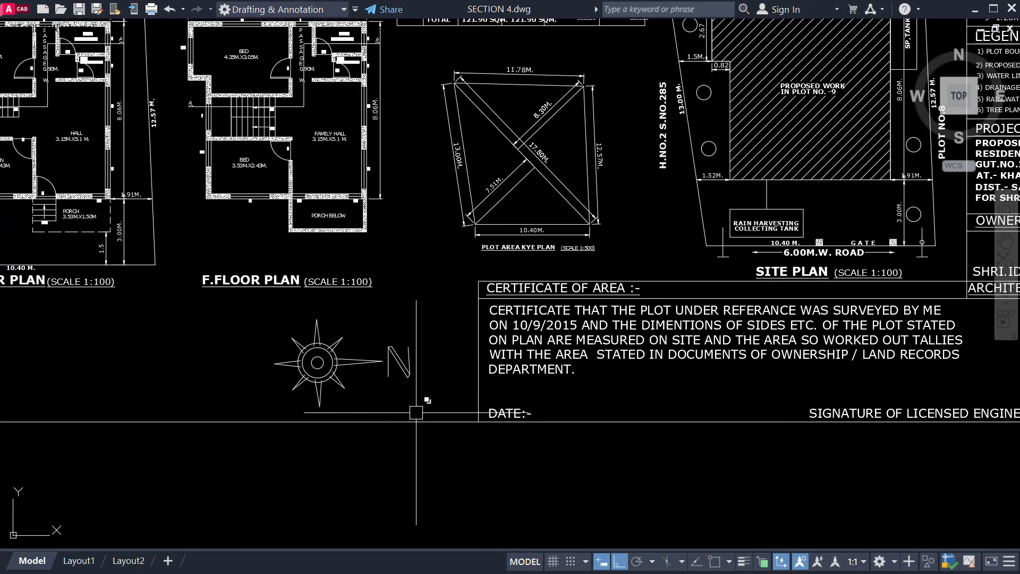
scroll(441, 294, "down", 3)
middle_click_drag(423, 312, 408, 368)
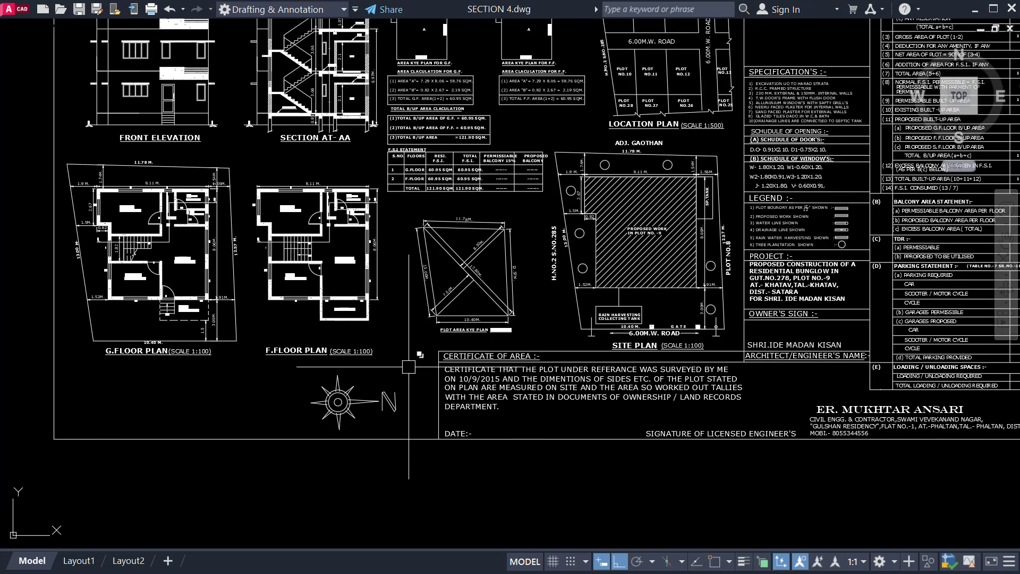
middle_click_drag(408, 367, 367, 472)
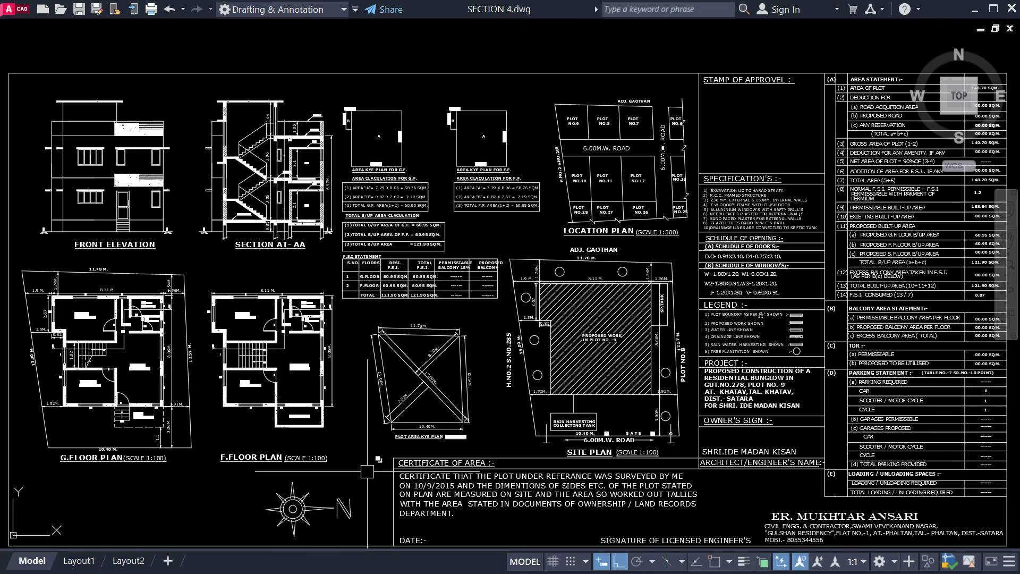
Examine the area key plans, floor area calculations, total built-up area calculation and F.S.I. statement between the section and location plan.
scroll(425, 276, "up", 5)
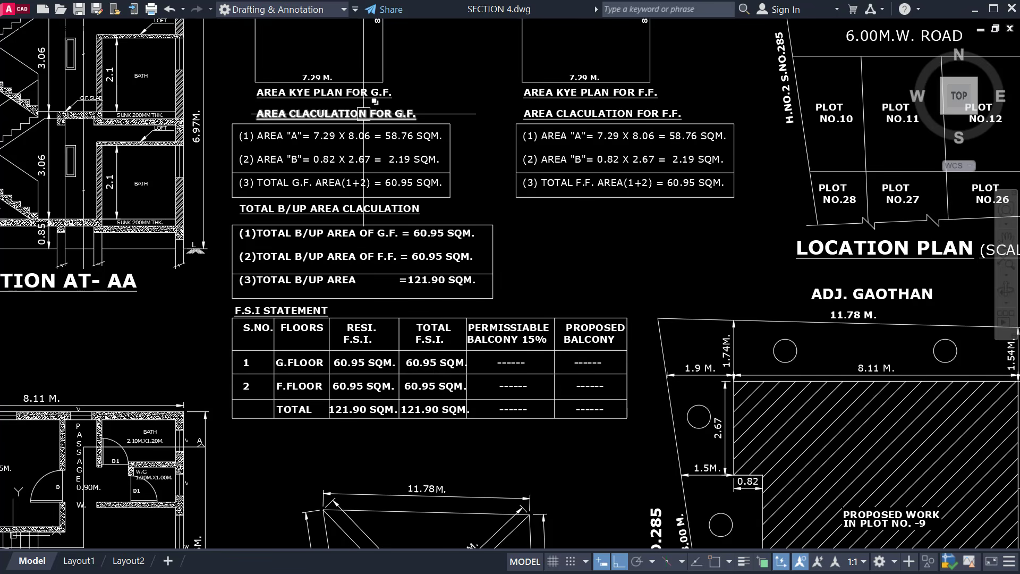
scroll(363, 113, "down", 4)
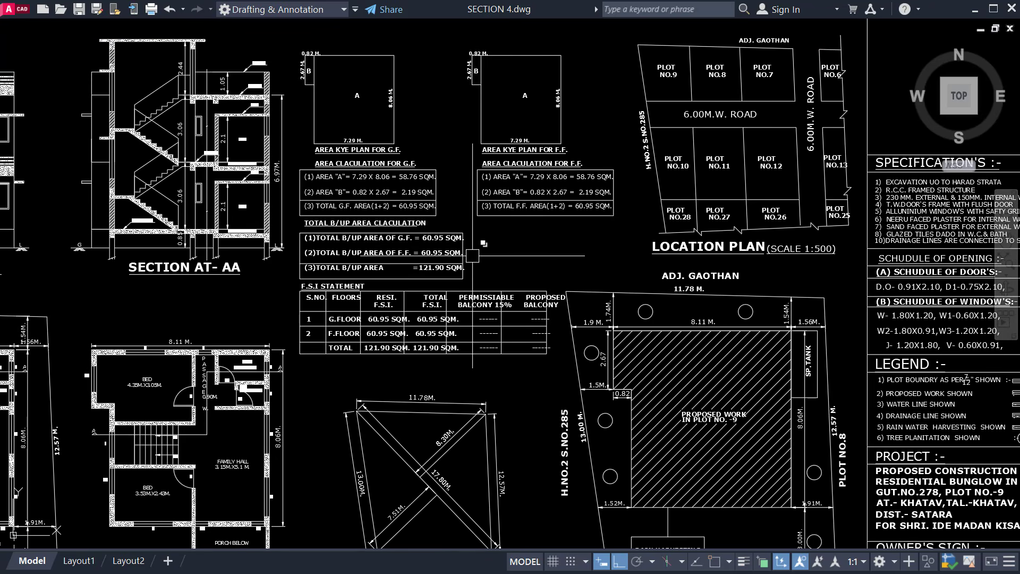
scroll(472, 257, "up", 2)
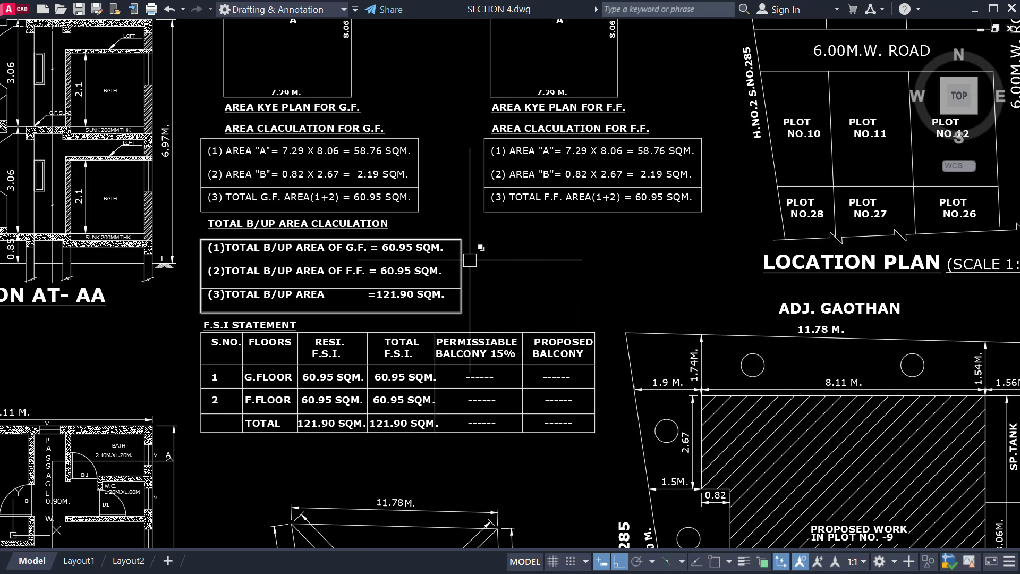
scroll(594, 279, "down", 4)
middle_click_drag(593, 280, 569, 221)
scroll(540, 177, "up", 5)
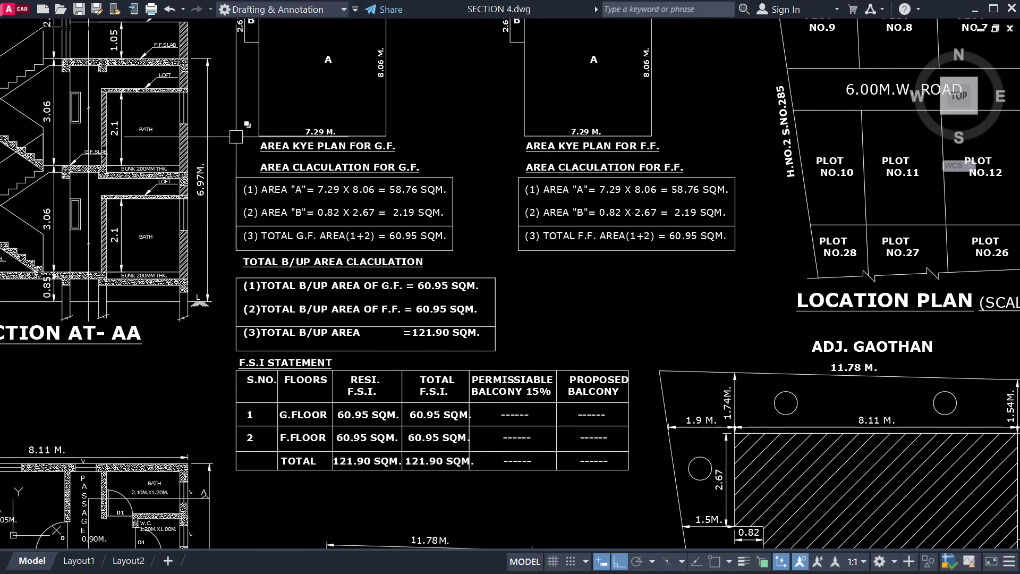
middle_click_drag(412, 222, 412, 229)
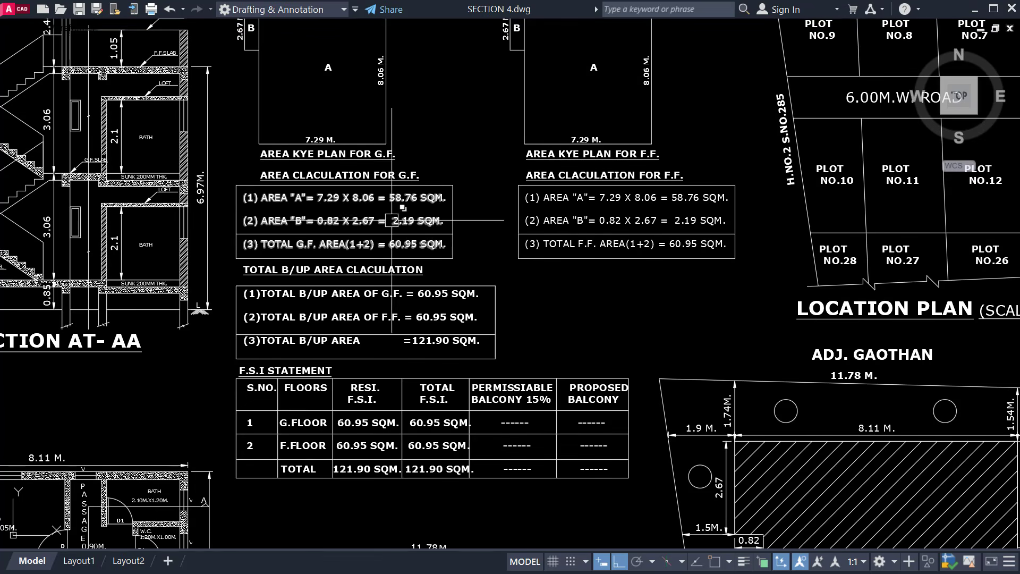
middle_click_drag(412, 168, 423, 235)
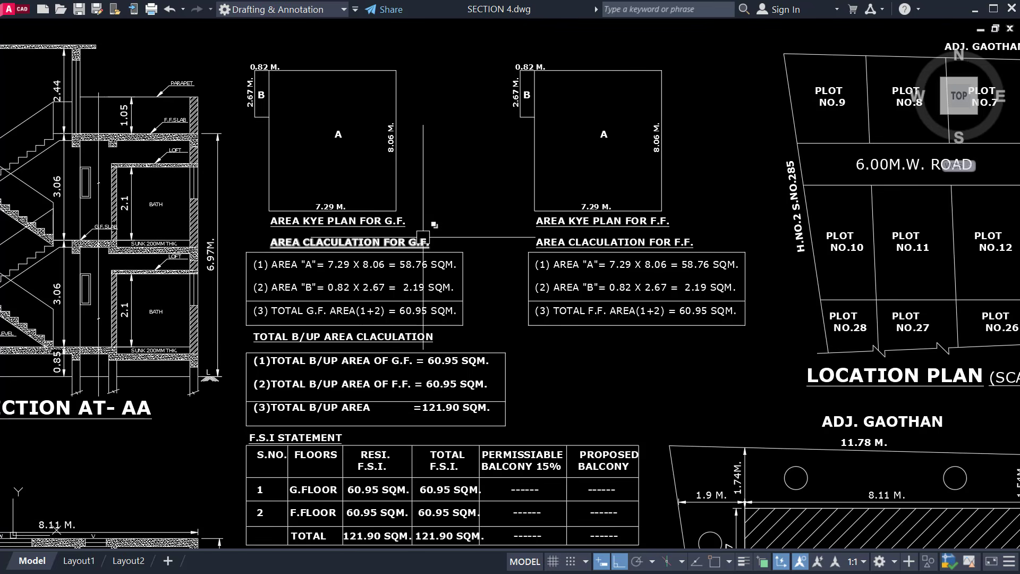
middle_click_drag(584, 358, 597, 346)
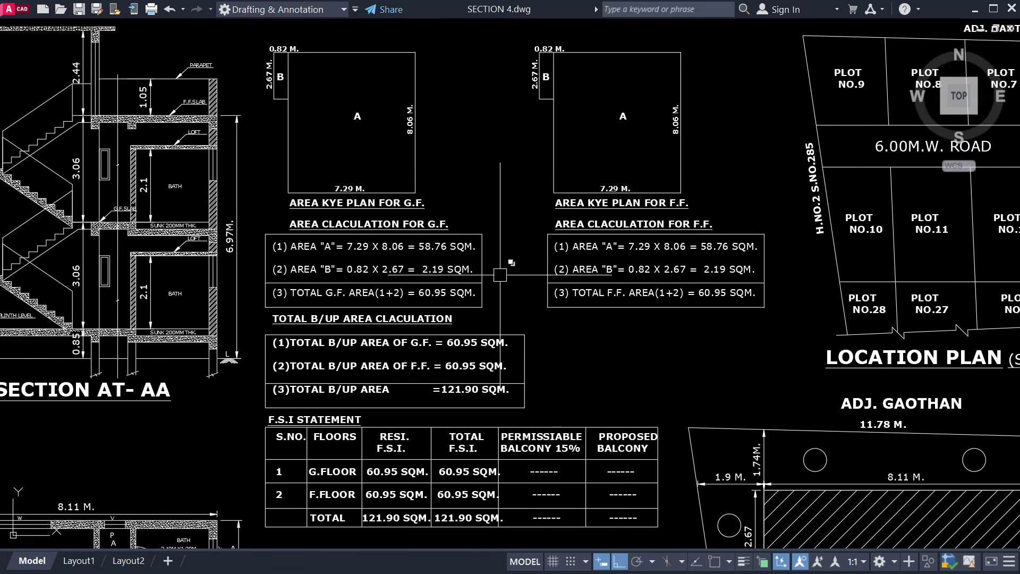
Compare the ground floor area calculation with the dimensions of parts A and B in its area key plan.
scroll(327, 245, "up", 4)
middle_click_drag(326, 246, 325, 241)
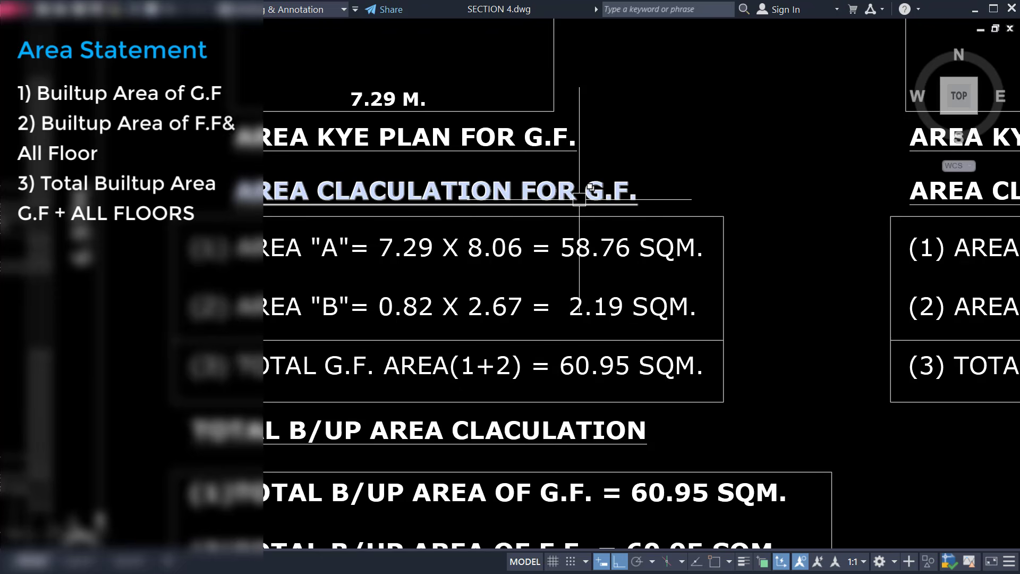
scroll(579, 199, "down", 6)
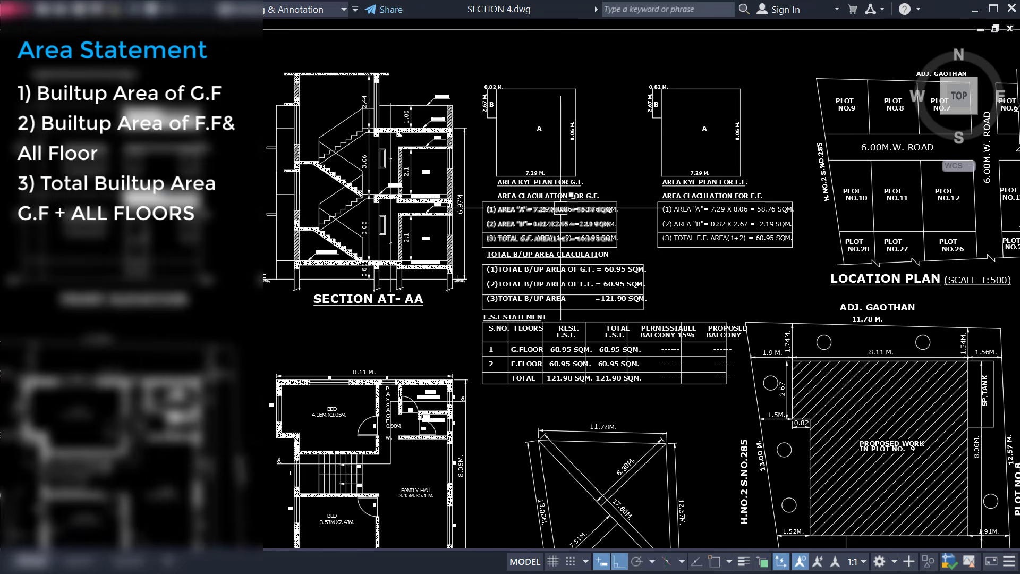
scroll(561, 157, "up", 4)
scroll(367, 239, "up", 2)
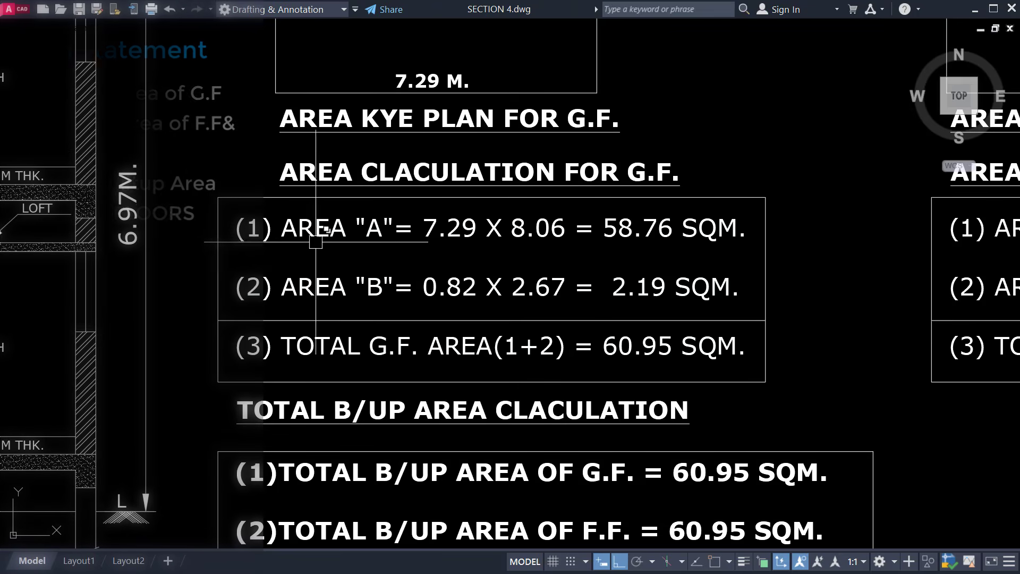
scroll(381, 283, "down", 2)
middle_click_drag(380, 269, 377, 302)
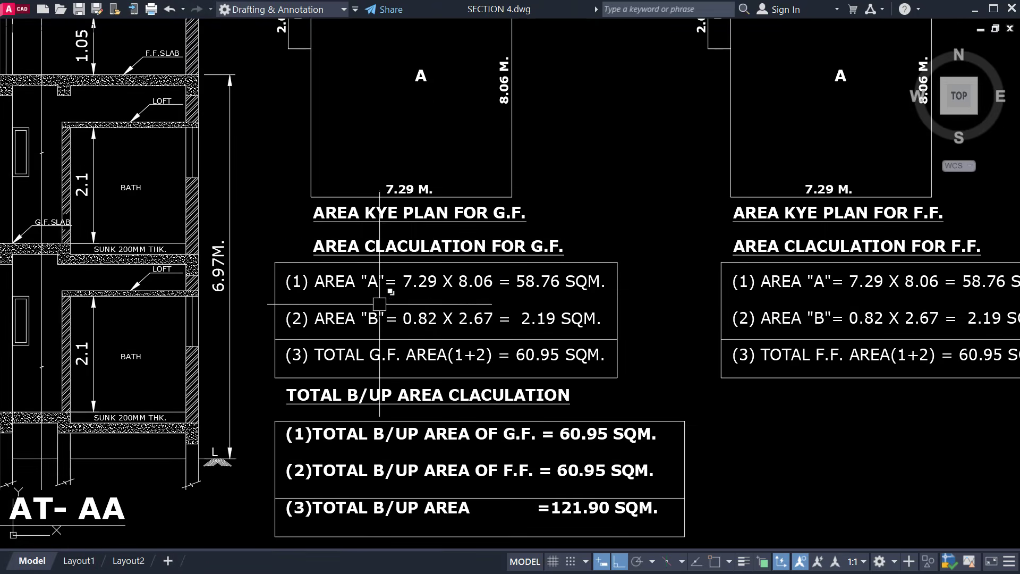
middle_click_drag(437, 217, 437, 303)
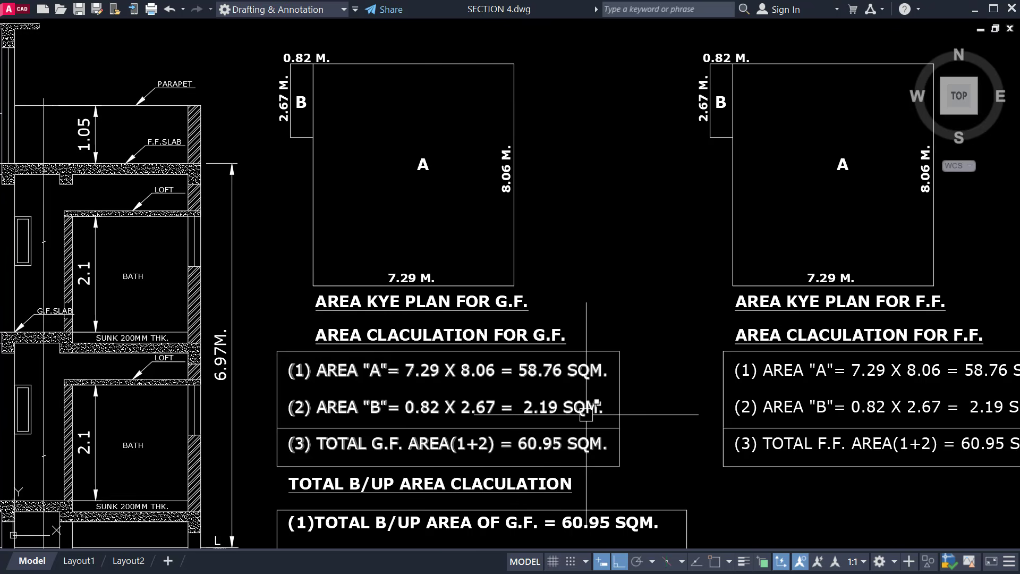
middle_click_drag(586, 414, 575, 341)
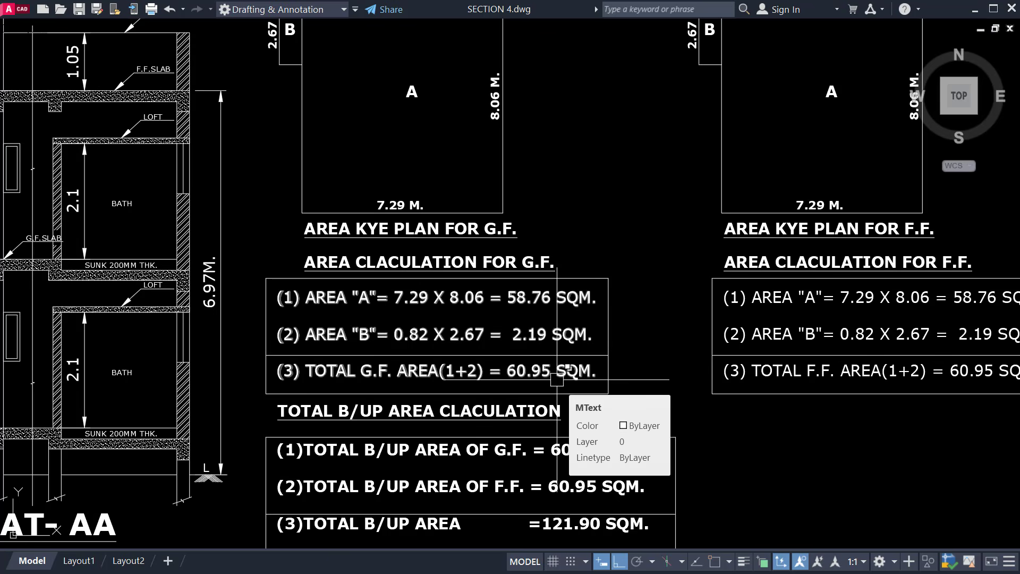
Examine the first floor area key plan and the area calculation for its parts A and B.
middle_click_drag(617, 335, 209, 384)
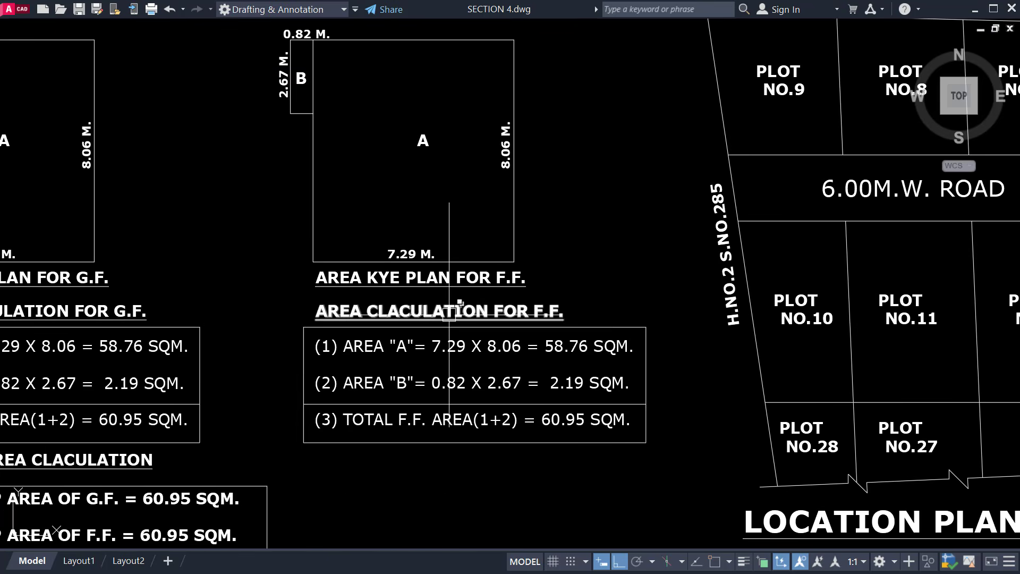
middle_click_drag(446, 242, 446, 302)
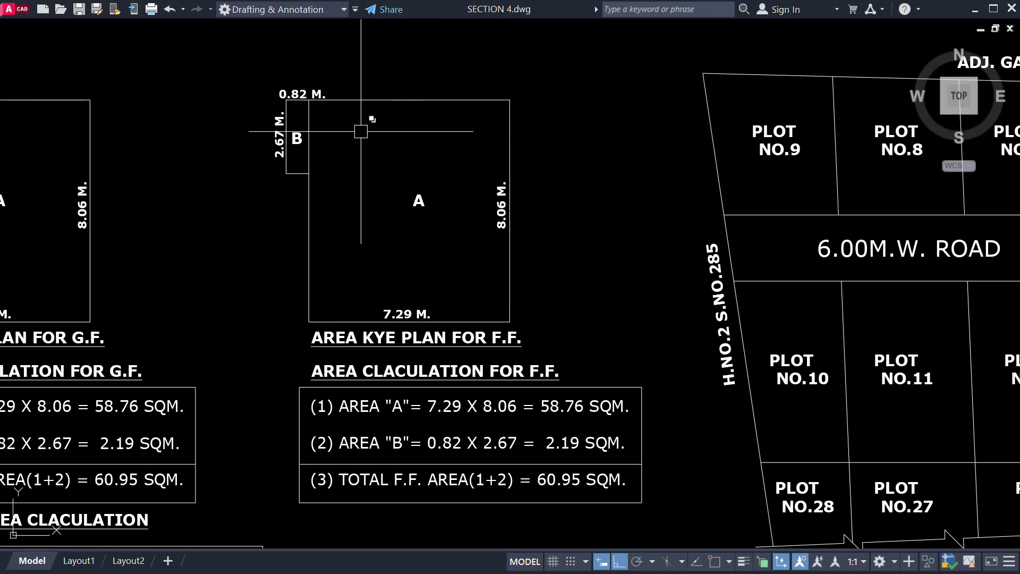
scroll(524, 445, "up", 2)
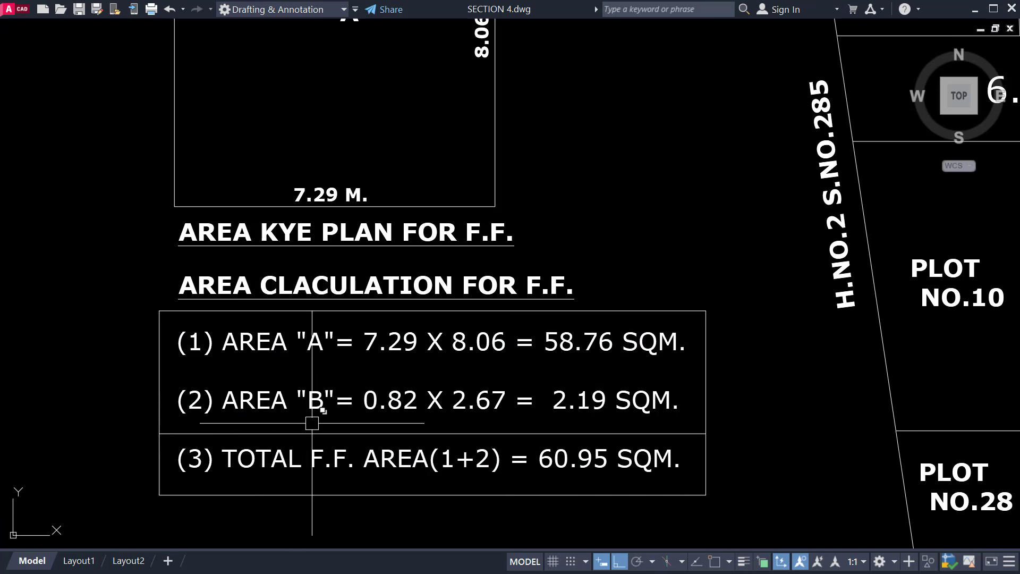
middle_click_drag(581, 406, 579, 334)
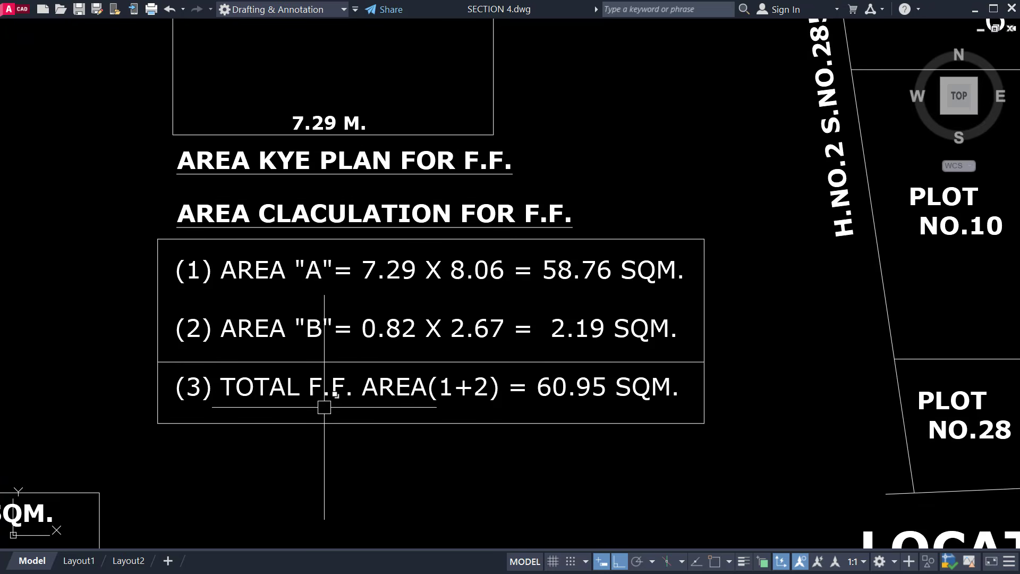
scroll(663, 346, "down", 2)
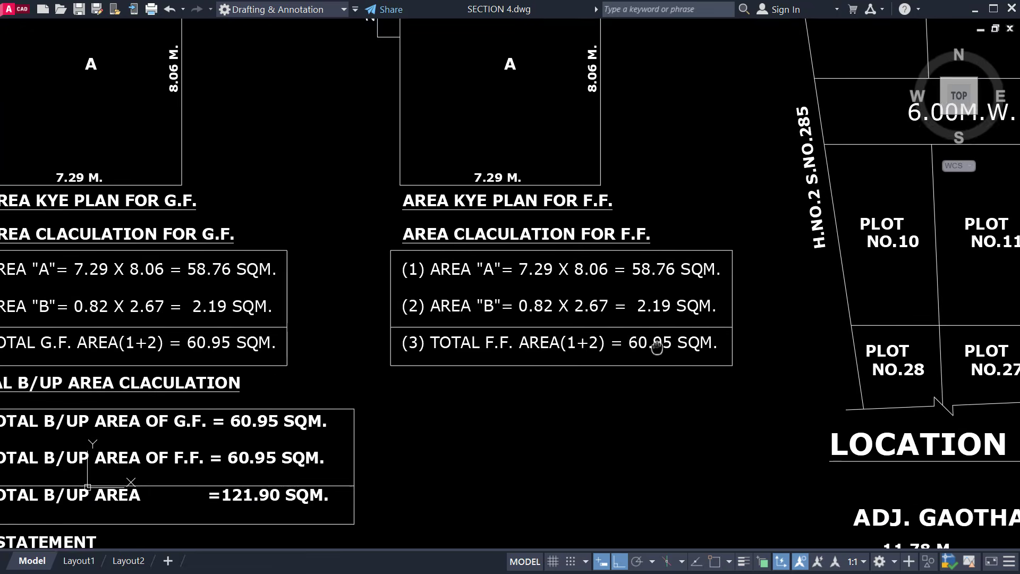
scroll(588, 341, "down", 2)
middle_click_drag(588, 342, 592, 341)
right_click(592, 341)
left_click(570, 385)
left_click(561, 394)
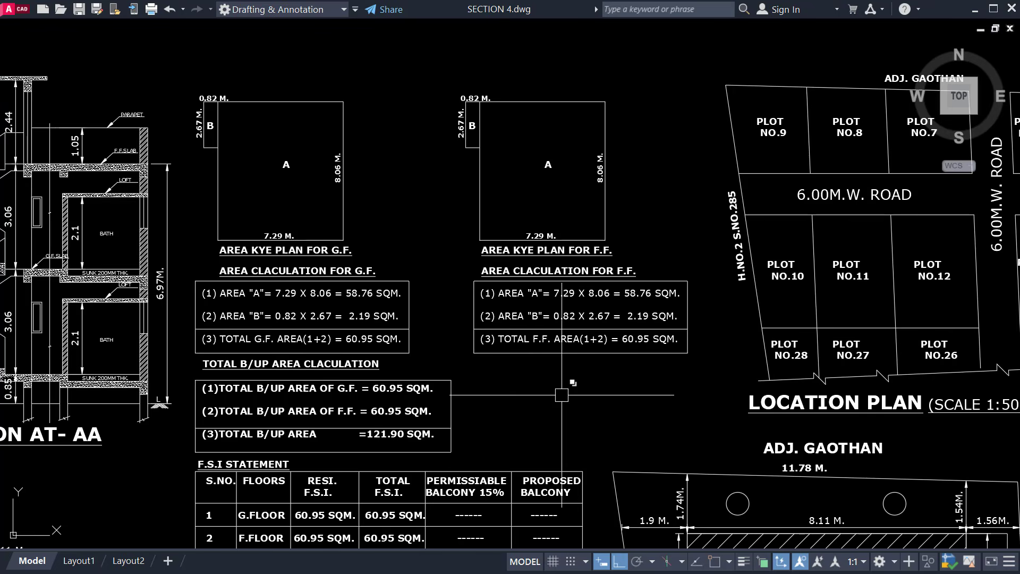
scroll(572, 313, "up", 3)
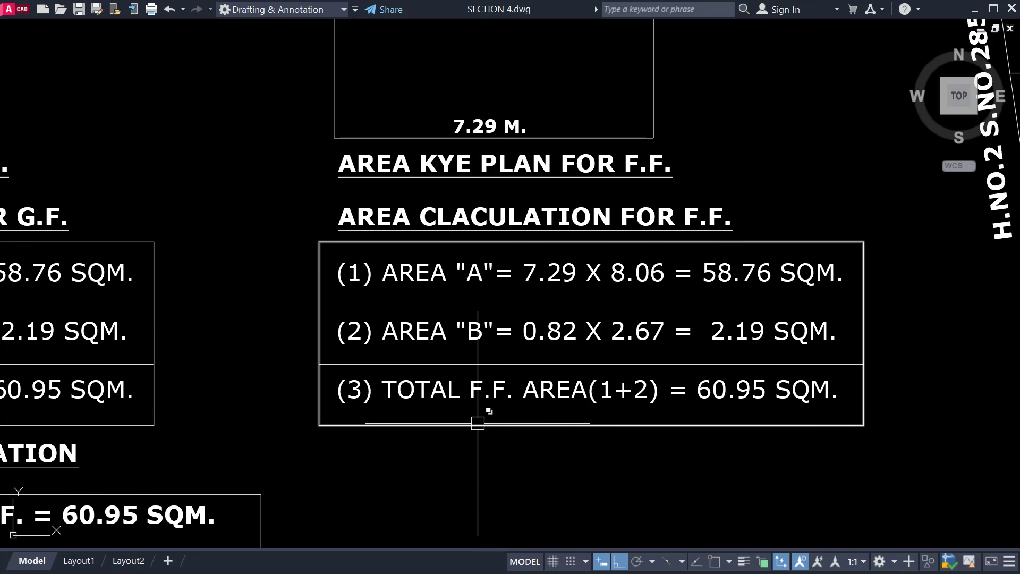
Compare the ground and first floor area calculations with the total built-up area calculation beneath them.
scroll(484, 425, "down", 2)
middle_click_drag(486, 425, 667, 296)
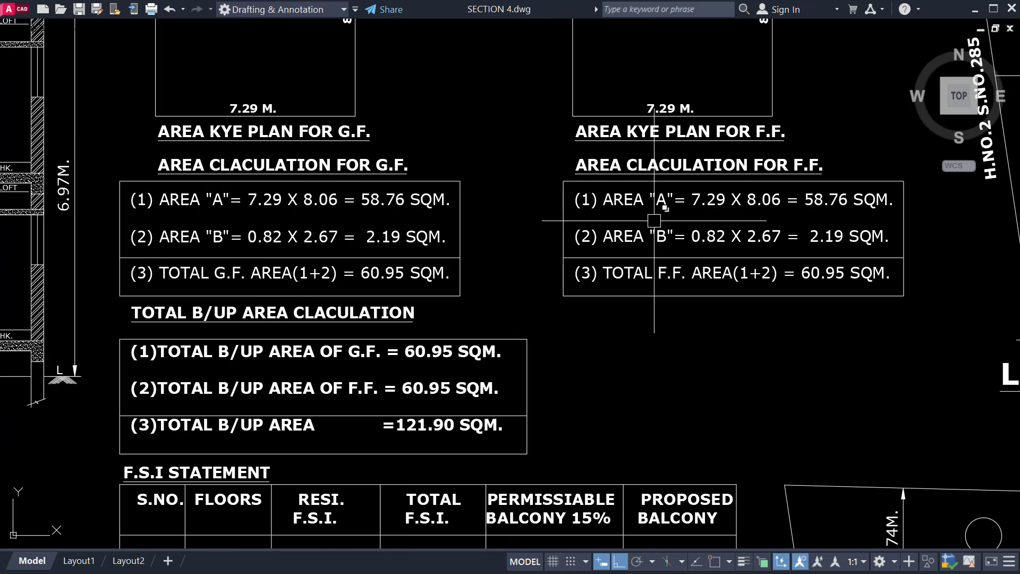
mouse_move(677, 411)
middle_mouse_down()
mouse_move(701, 254)
mouse_move(709, 269)
middle_mouse_up()
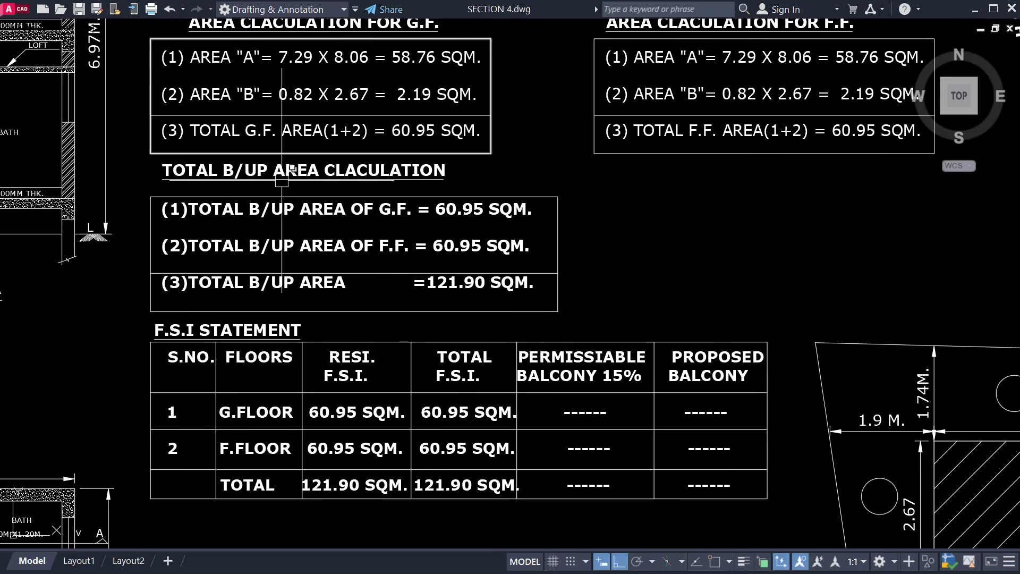
middle_click_drag(375, 287, 371, 346)
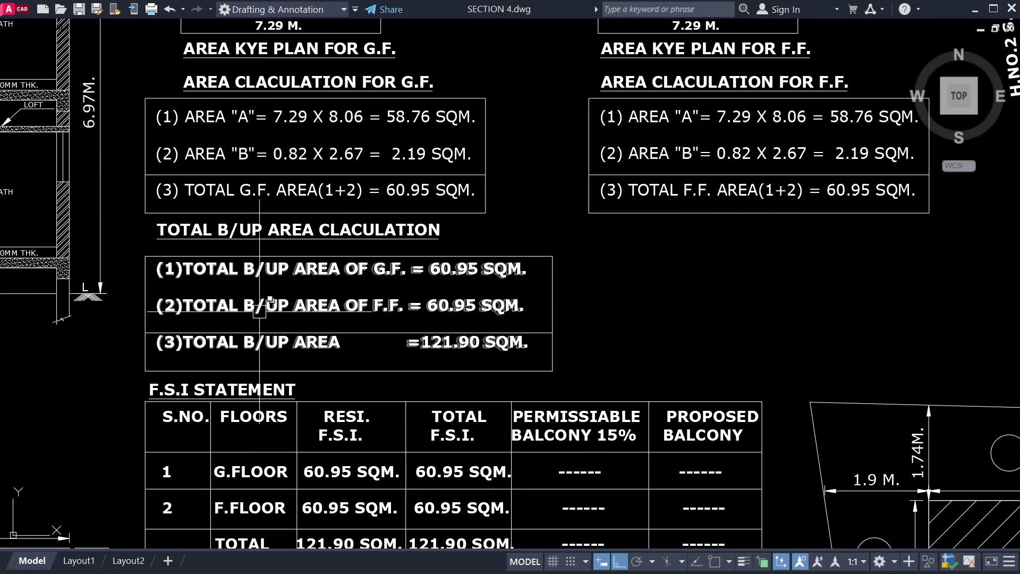
scroll(257, 314, "up", 2)
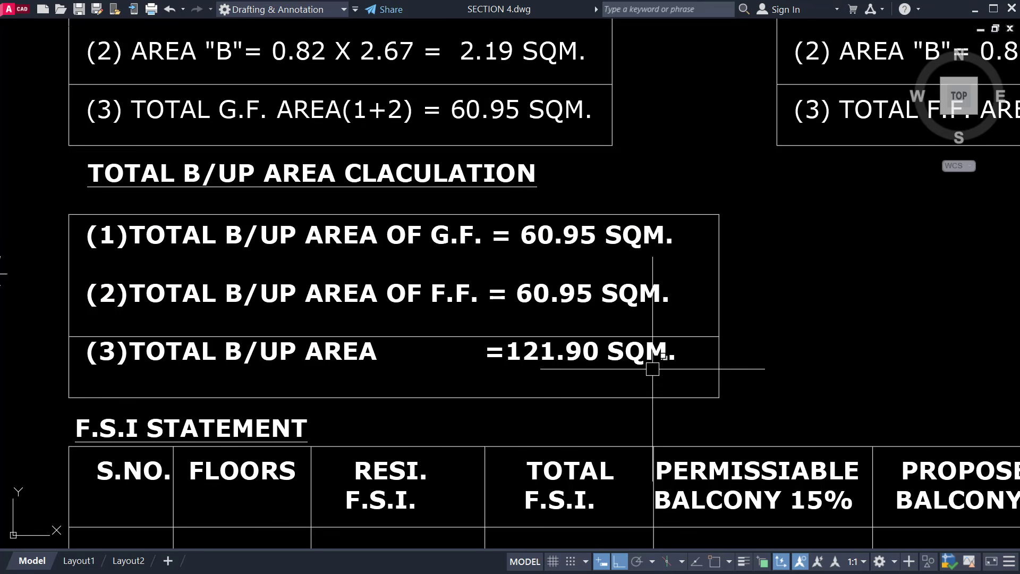
Highlight the total built-up area figure with selection windows and review the complete total built-up area calculation.
left_click(482, 317)
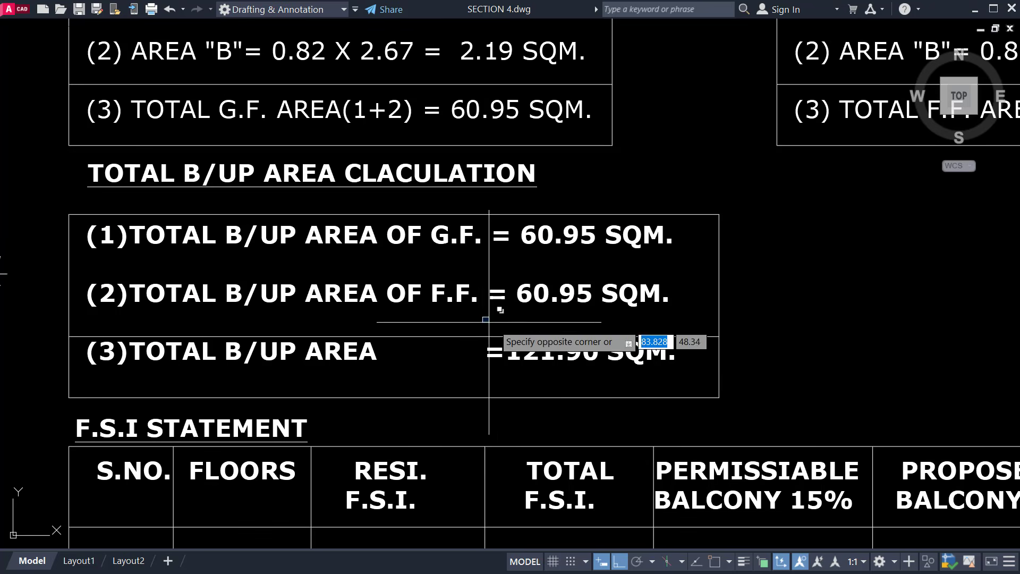
left_click(702, 378)
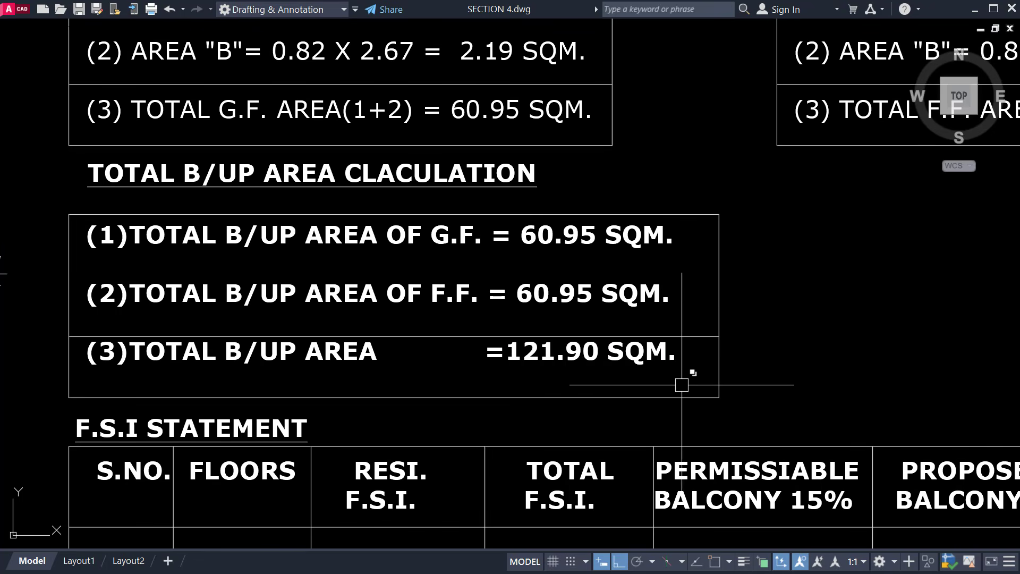
scroll(664, 355, "down", 2)
scroll(659, 355, "down", 1)
scroll(381, 334, "up", 4)
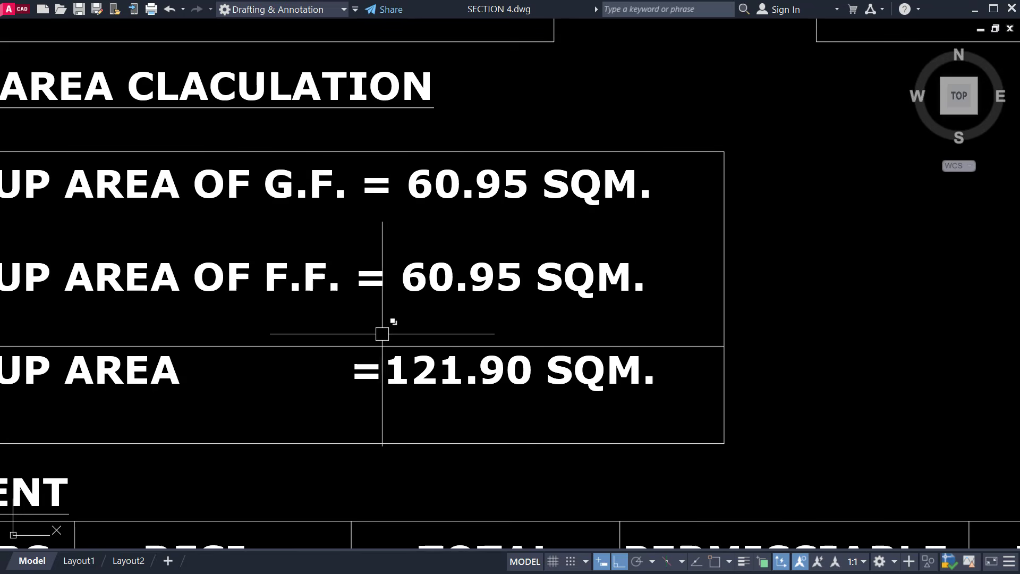
left_click(344, 317)
left_click(679, 413)
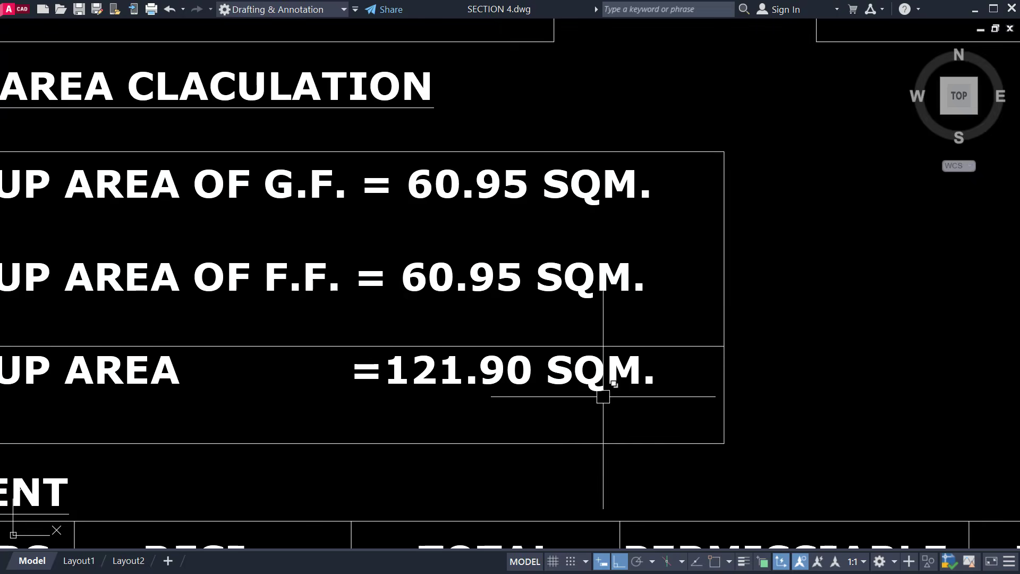
left_click(346, 323)
left_click(669, 407)
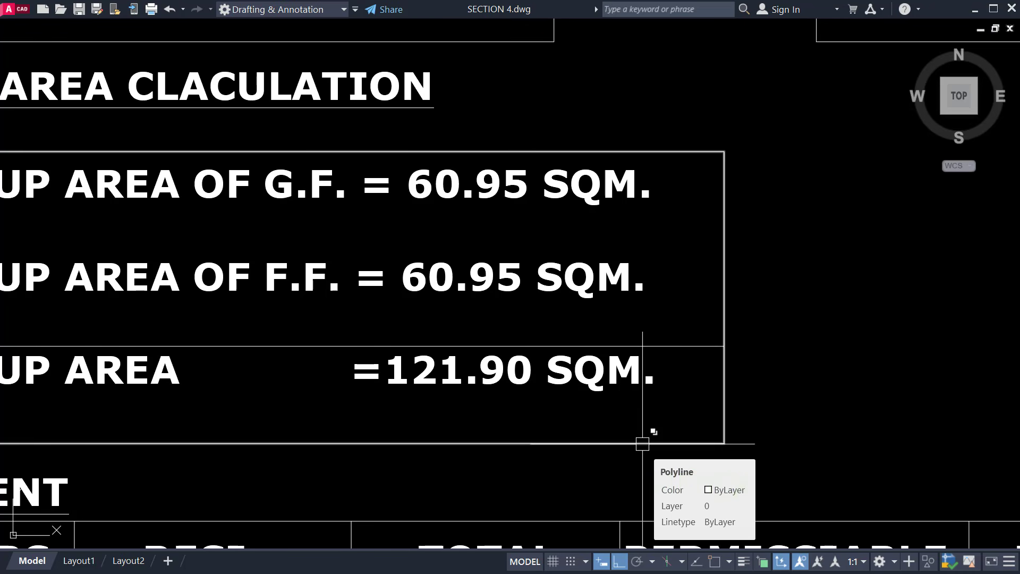
scroll(642, 443, "down", 2)
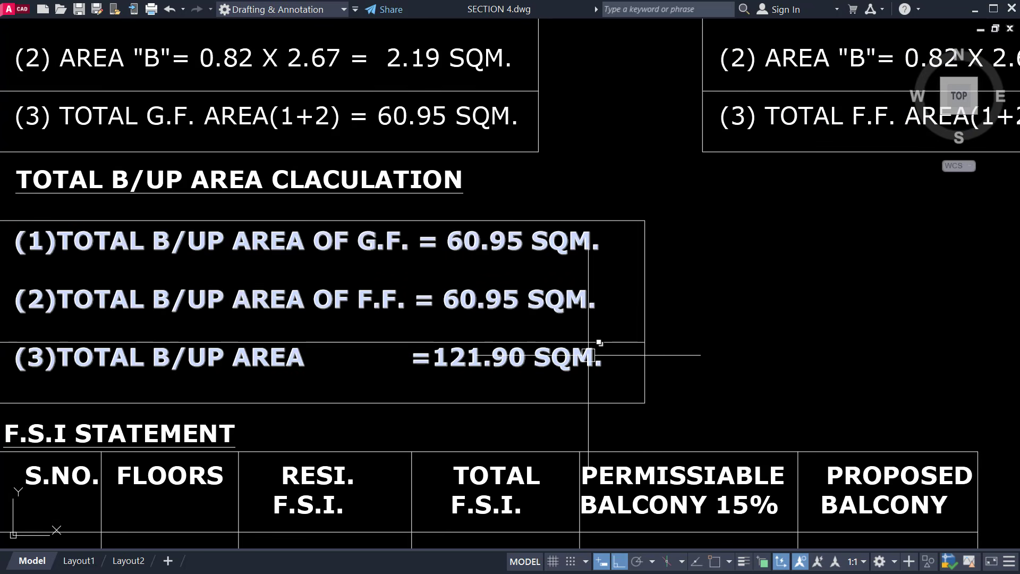
middle_click_drag(596, 353, 740, 387)
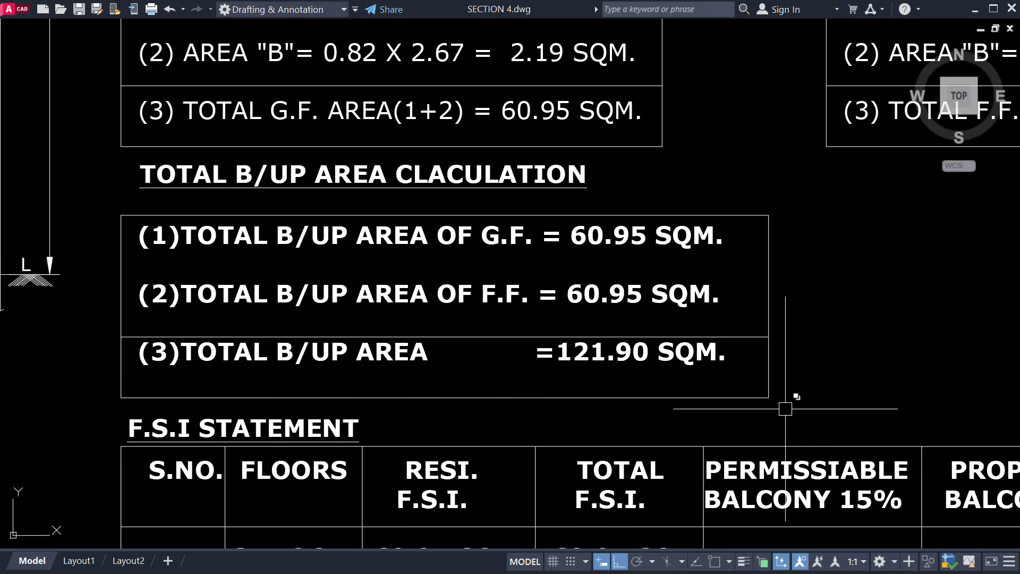
Examine the F.S.I. statement table beneath the total built-up area calculation, from its serial number column to its balcony columns.
scroll(785, 408, "down", 2)
middle_click_drag(741, 409, 634, 285)
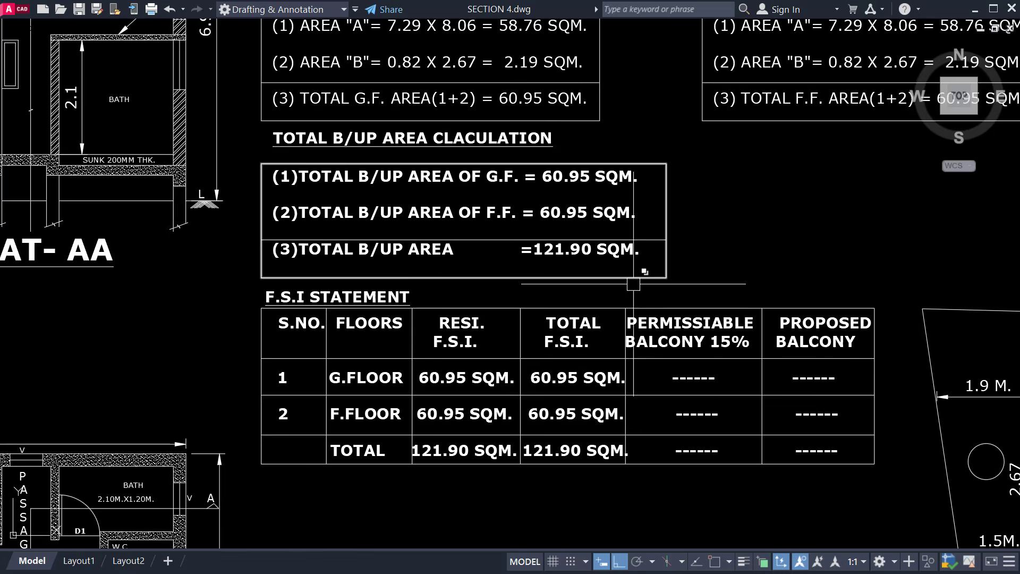
middle_click_drag(512, 396, 472, 316)
scroll(289, 243, "up", 2)
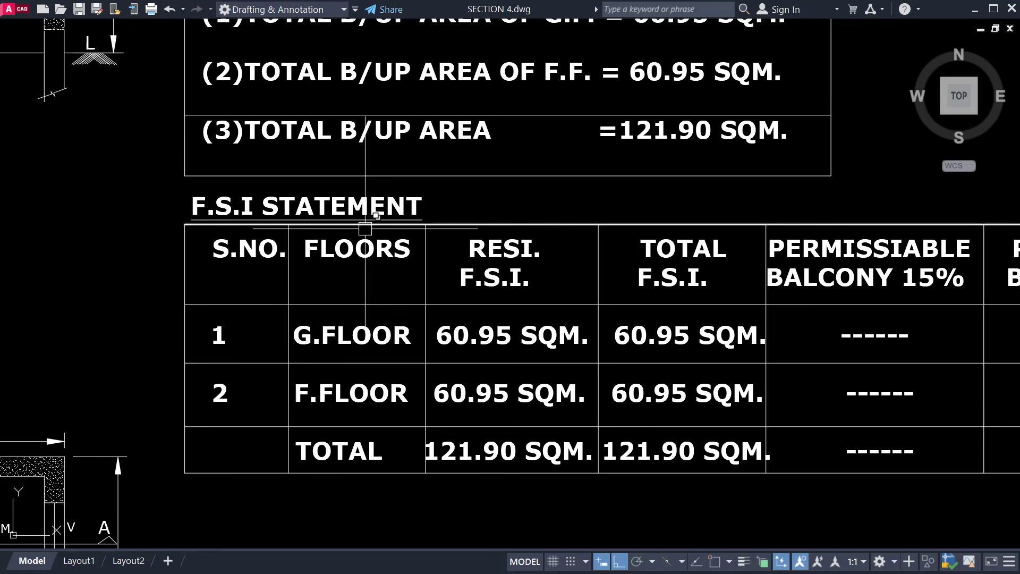
middle_click_drag(359, 244, 171, 246)
middle_click_drag(346, 257, 372, 261)
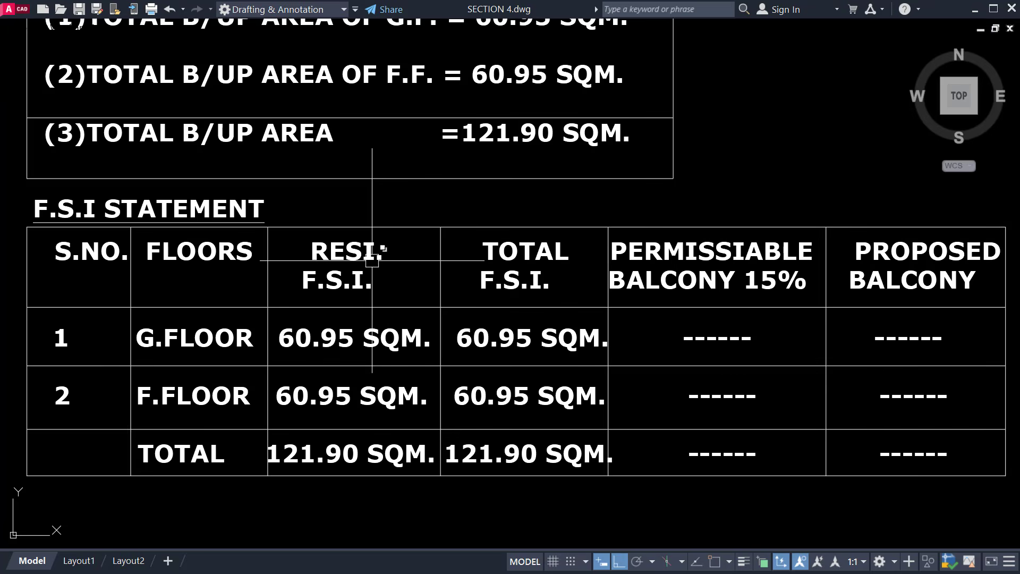
Locate the F.S.I. statement on the full sheet and review its residential and total F.S.I. figures for each floor.
scroll(372, 260, "down", 10)
scroll(438, 318, "up", 2)
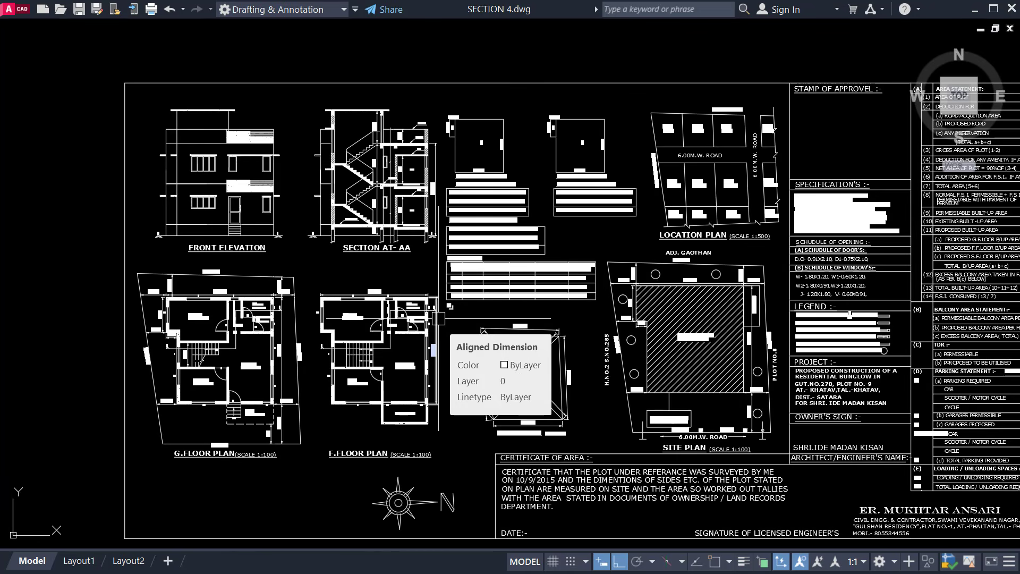
scroll(438, 318, "up", 4)
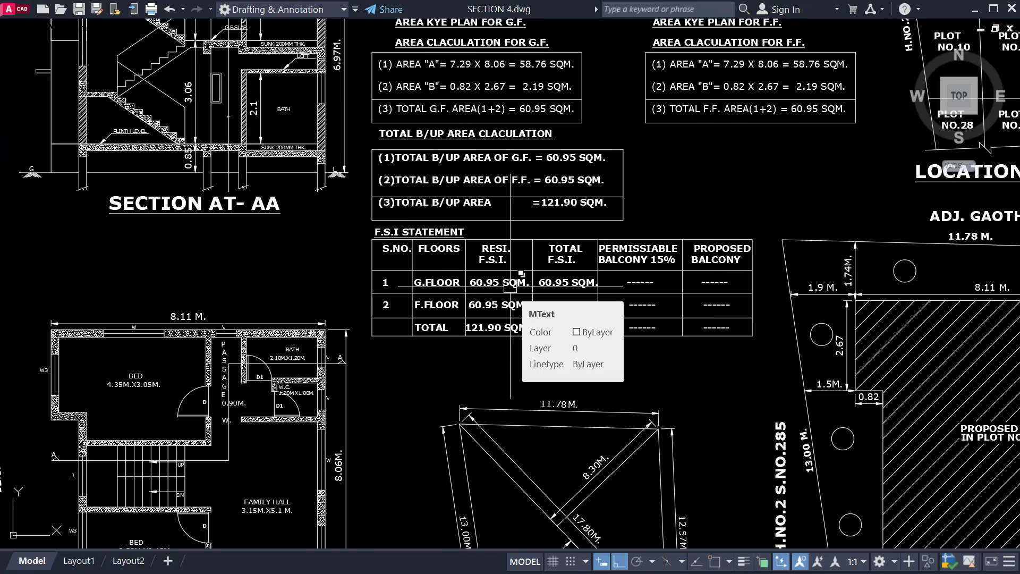
scroll(558, 261, "up", 2)
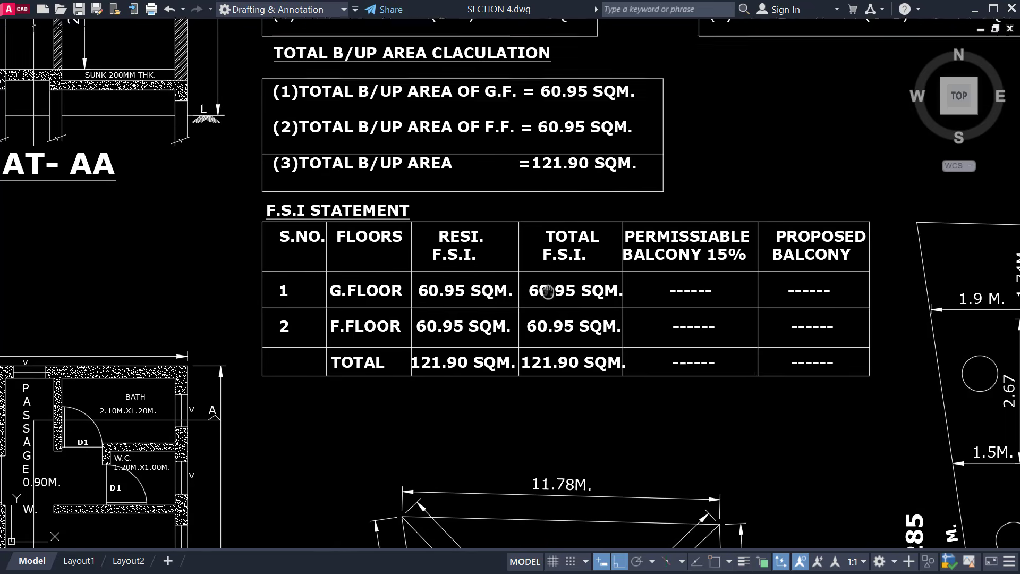
scroll(546, 296, "up", 2)
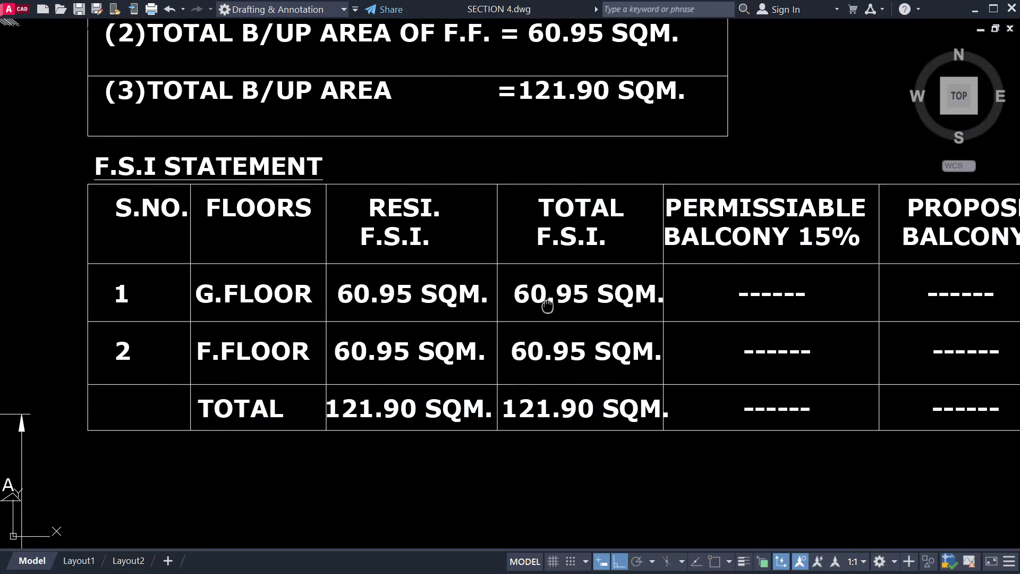
middle_click_drag(546, 296, 480, 307)
scroll(480, 306, "down", 2)
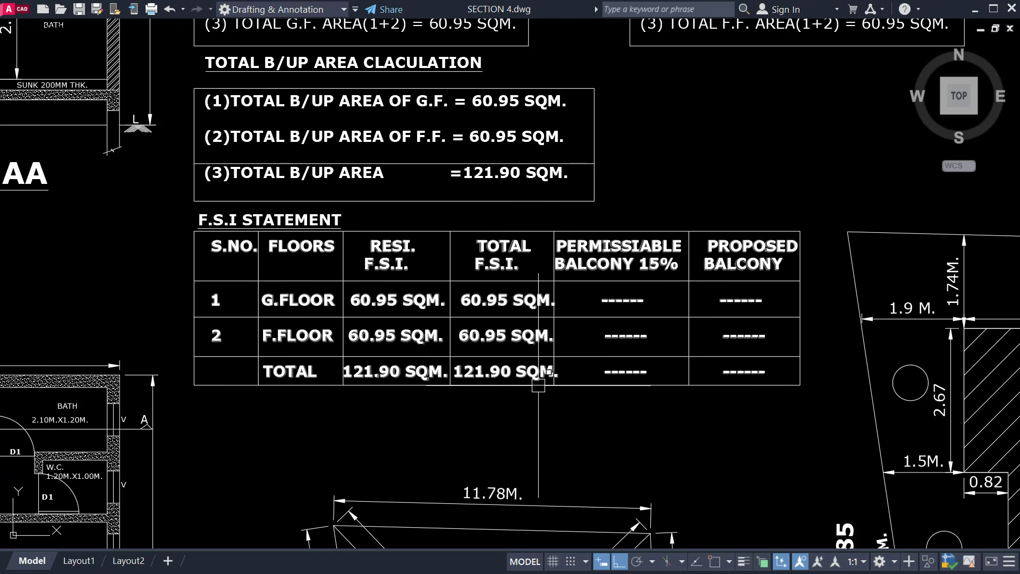
Examine the permissible balcony 15% and proposed balcony columns of the F.S.I. statement.
middle_click_drag(498, 372, 369, 379)
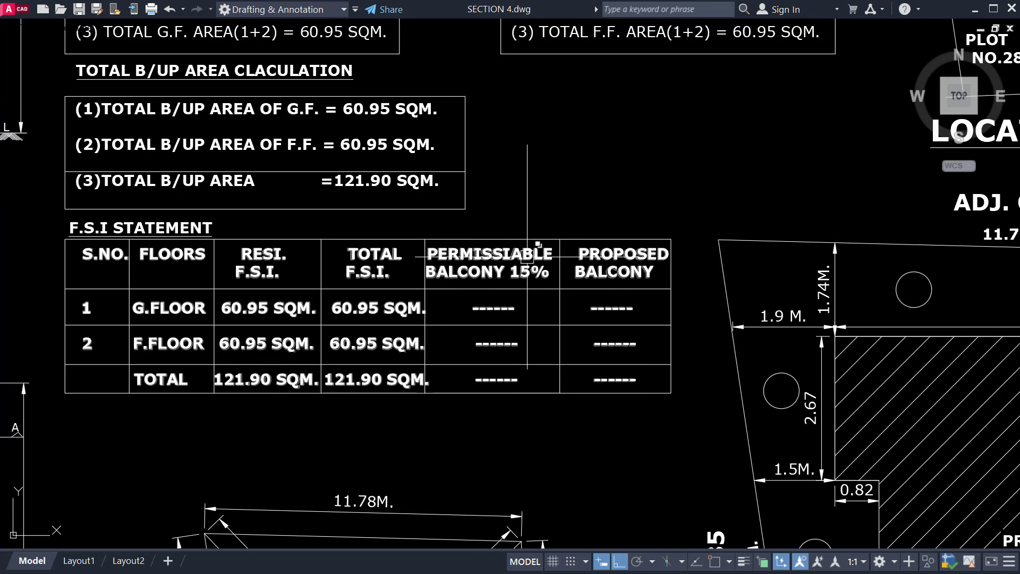
scroll(486, 254, "up", 2)
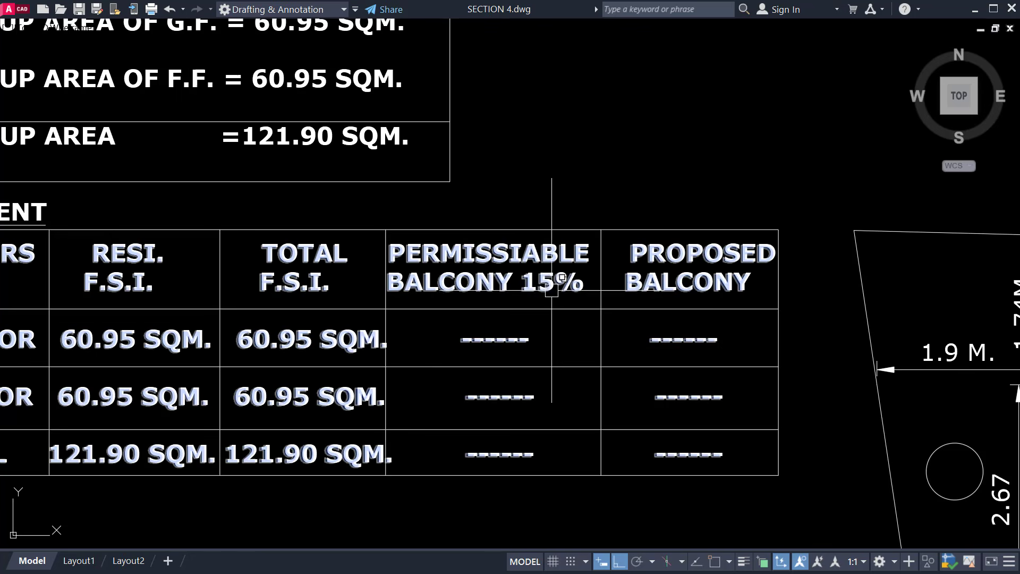
scroll(547, 287, "down", 2)
scroll(547, 280, "up", 2)
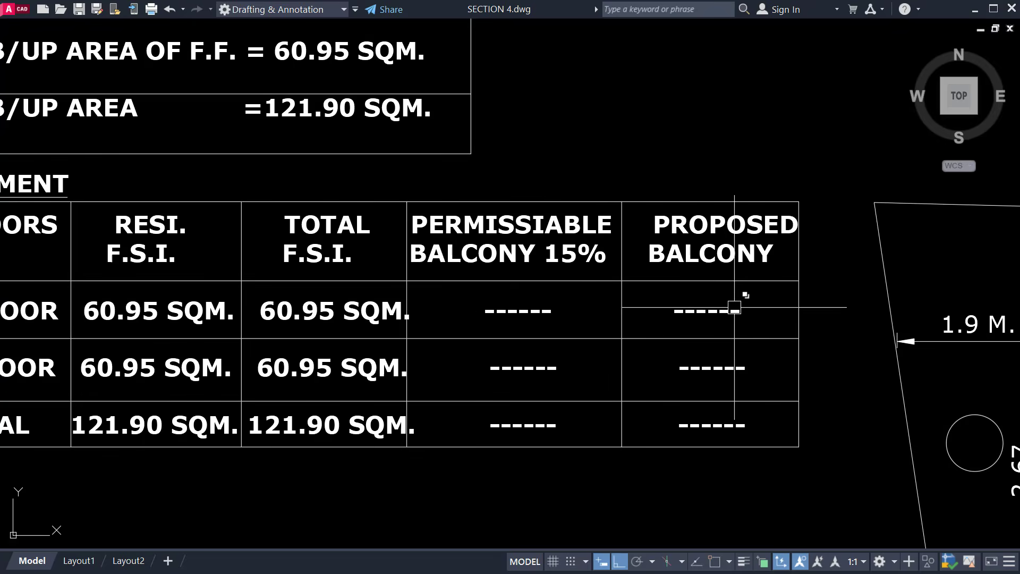
Compare the F.S.I. statement with the floor-wise area calculations and the total built-up area calculation above it.
scroll(527, 370, "down", 4)
scroll(527, 371, "down", 3)
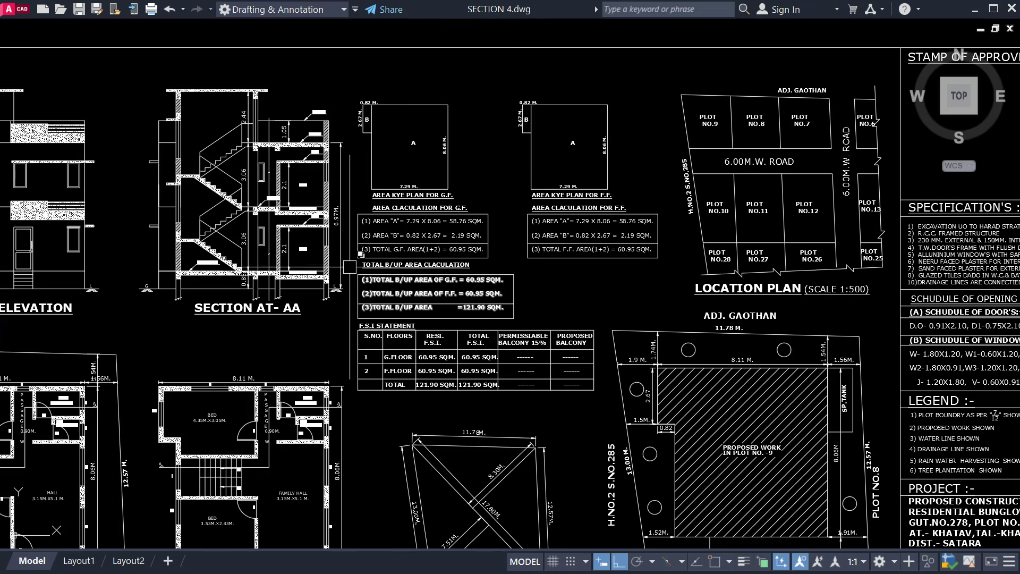
scroll(638, 304, "up", 2)
scroll(638, 304, "up", 5)
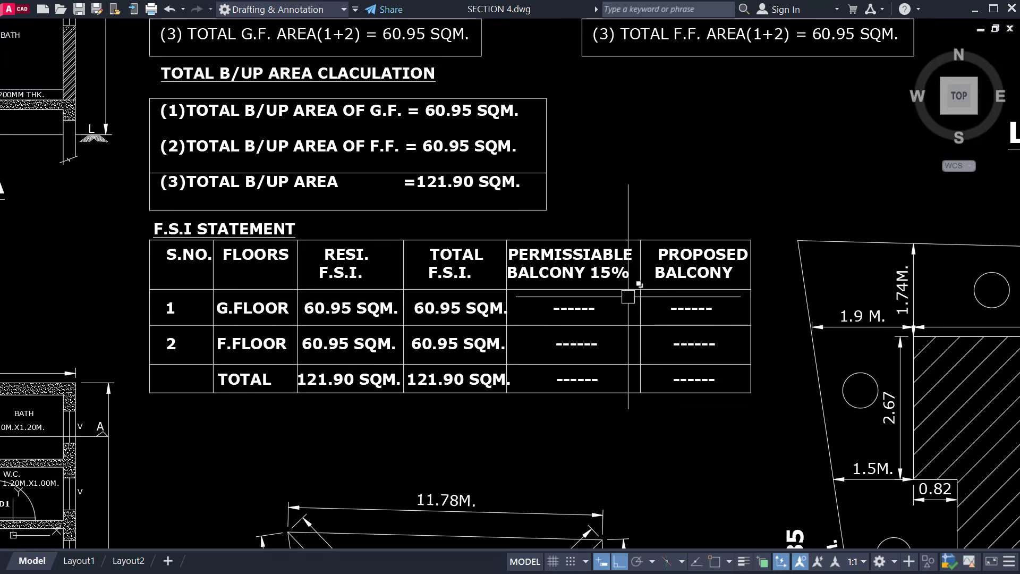
scroll(555, 365, "down", 2)
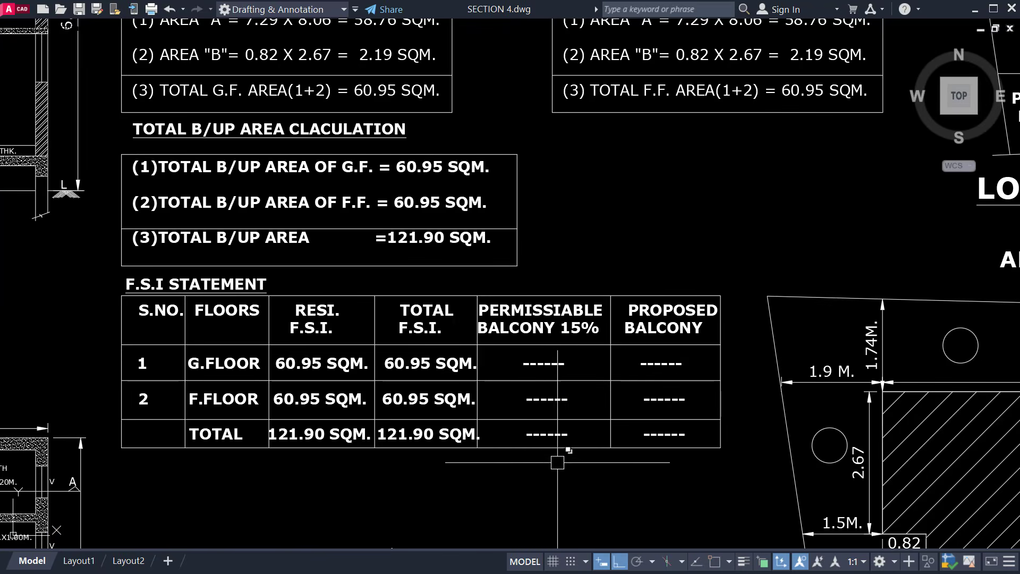
scroll(622, 369, "down", 1)
middle_click_drag(621, 368, 558, 316)
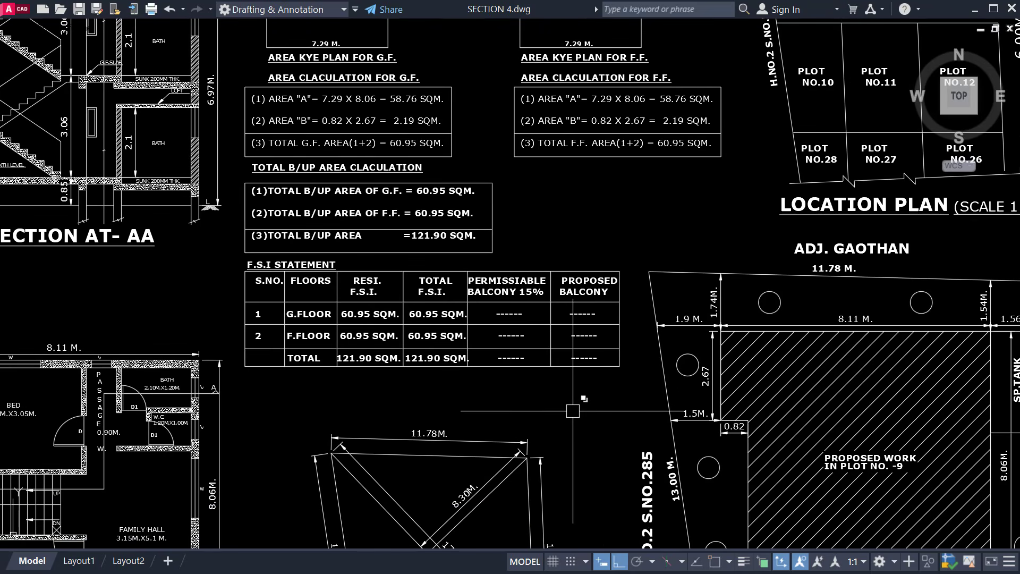
scroll(587, 394, "down", 1)
scroll(607, 228, "up", 1)
Switch to the drawing 1.dwg and examine the dimensions of blocks A to F in its area key plan.
key("alt")
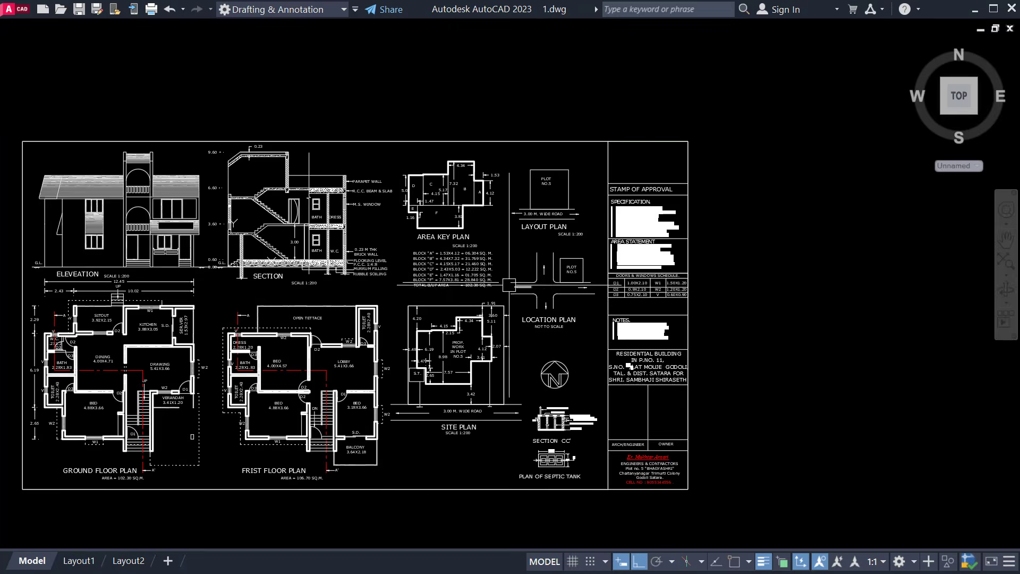
scroll(536, 332, "up", 4)
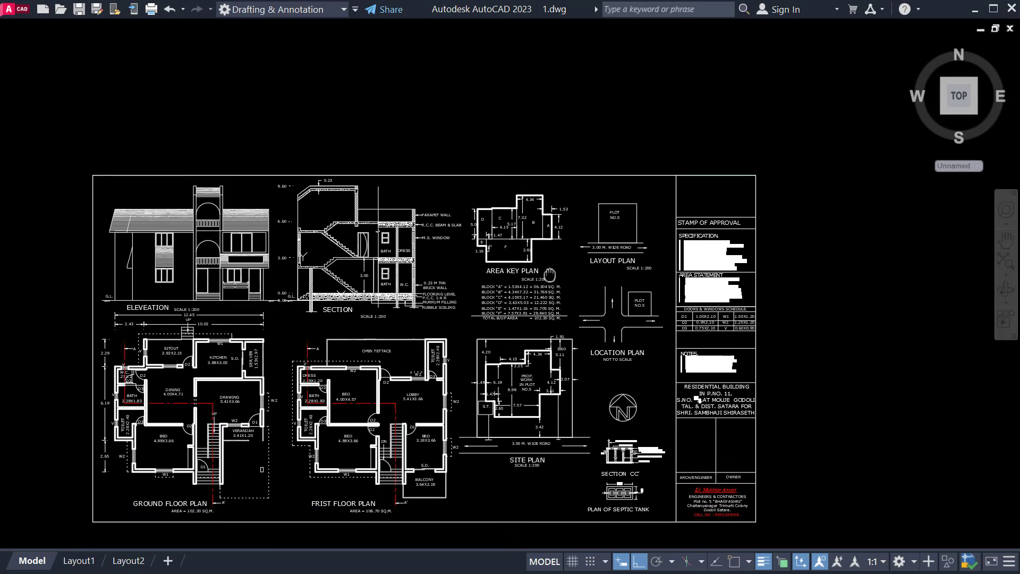
scroll(540, 208, "up", 5)
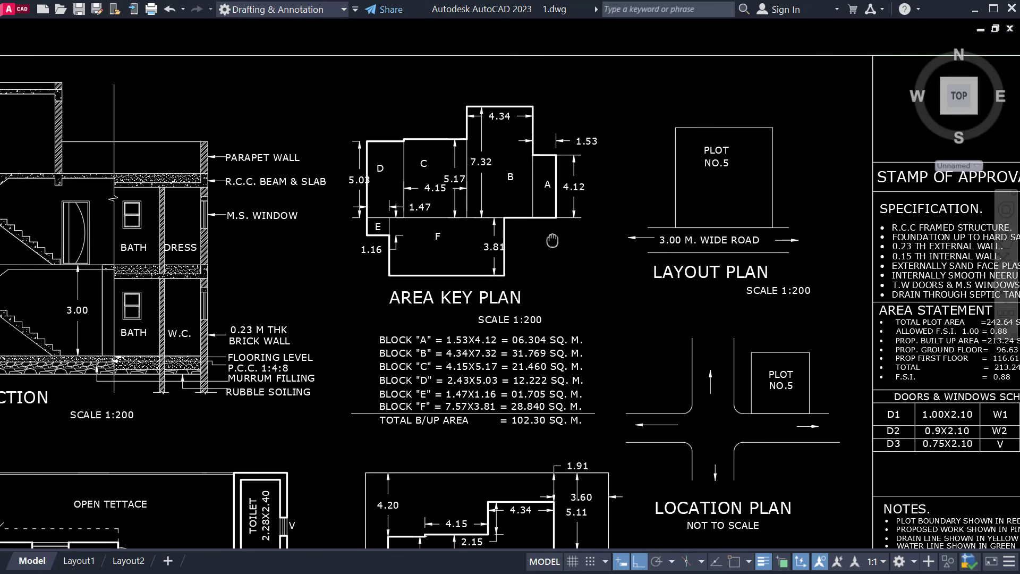
scroll(547, 173, "up", 2)
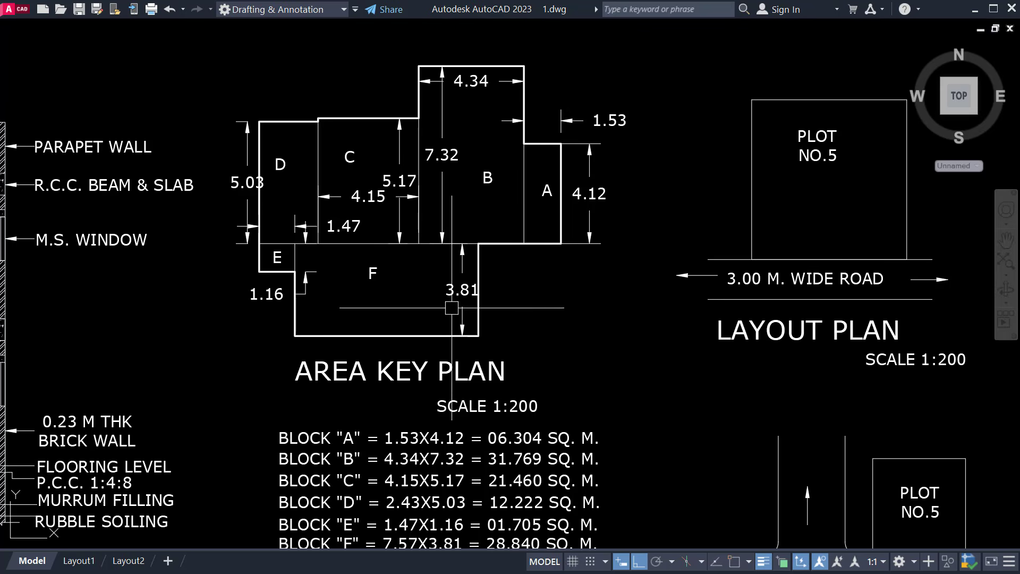
Compare the area calculations of blocks A to F with the area key plan and review their total built-up area line.
middle_click_drag(451, 307, 450, 134)
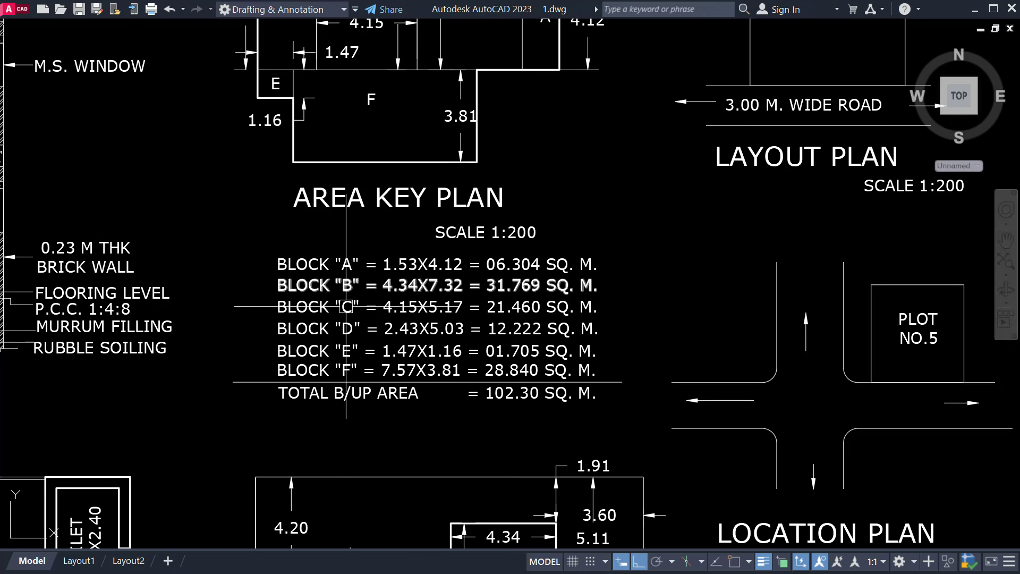
middle_click_drag(346, 264, 325, 312)
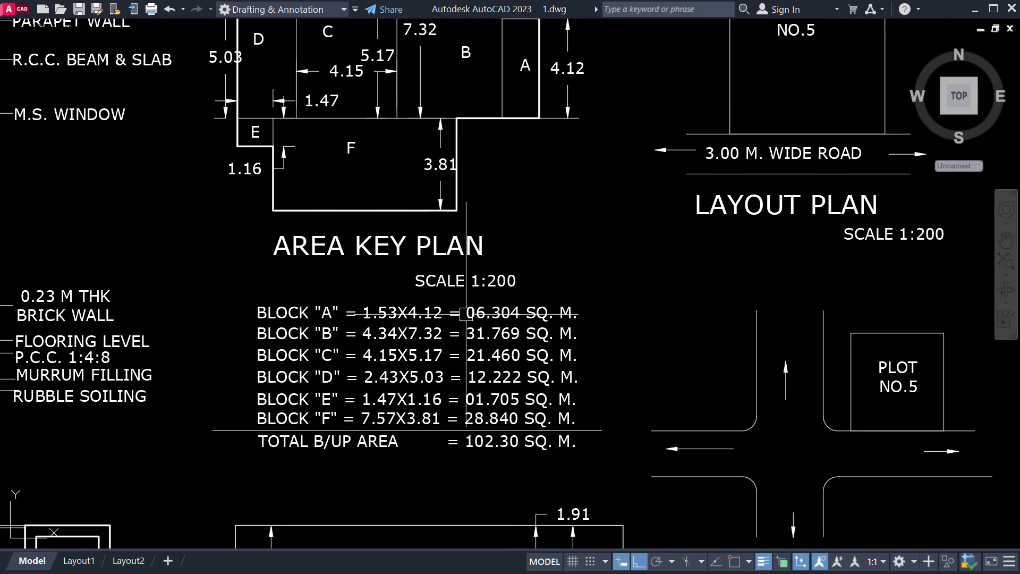
middle_click_drag(525, 408, 528, 339)
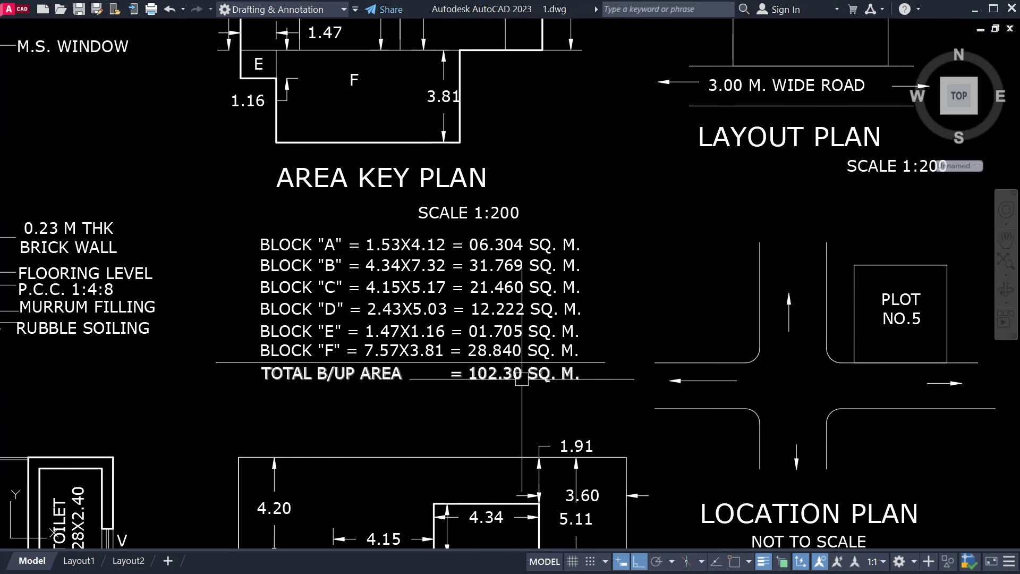
scroll(570, 382, "down", 2)
scroll(428, 378, "down", 2)
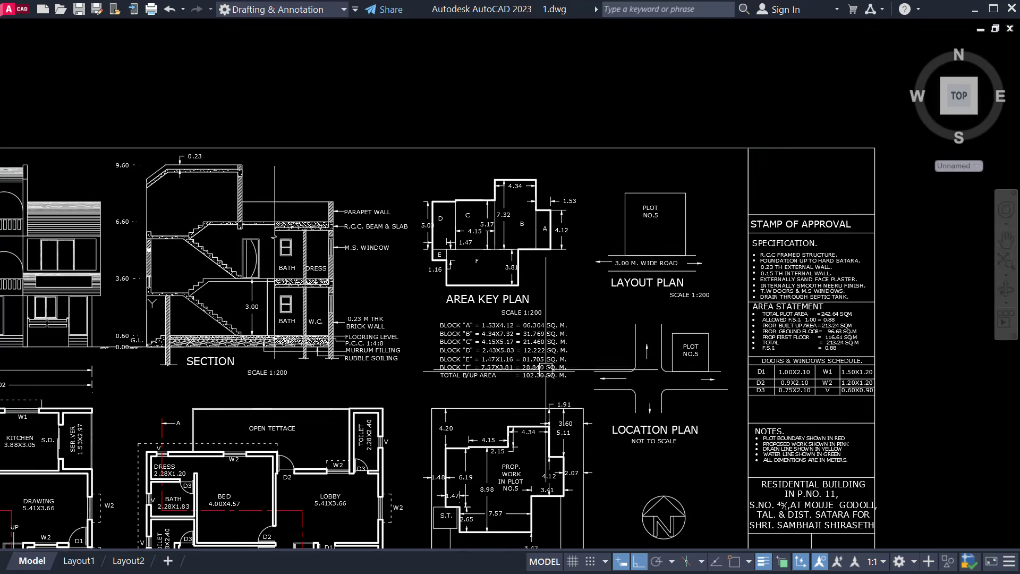
Examine section CC' and the plan of the septic tank near the sheet's title block.
middle_click_drag(489, 353, 515, 226)
scroll(516, 234, "down", 2)
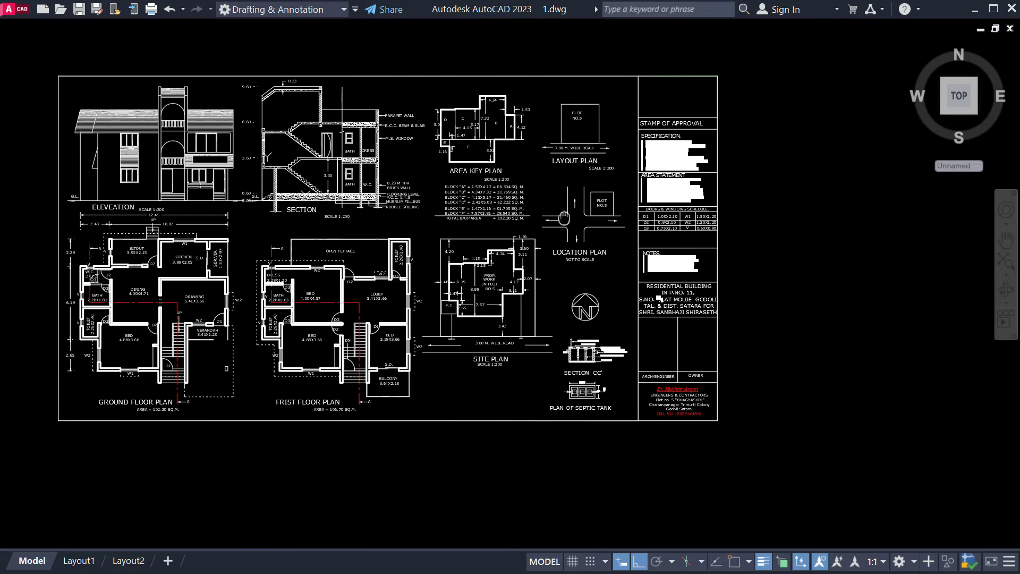
scroll(489, 217, "up", 2)
scroll(538, 287, "up", 6)
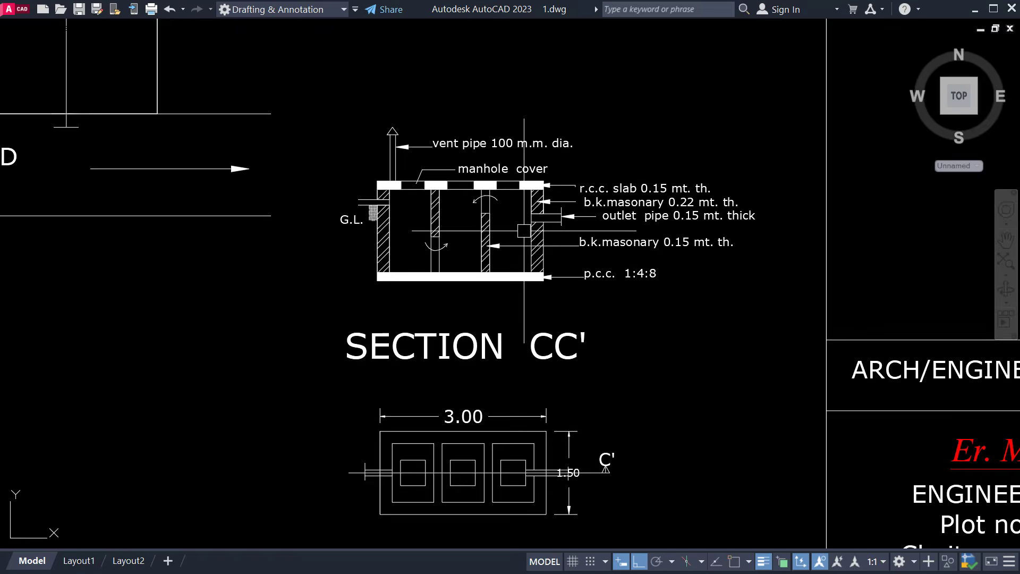
middle_click_drag(534, 376, 526, 254)
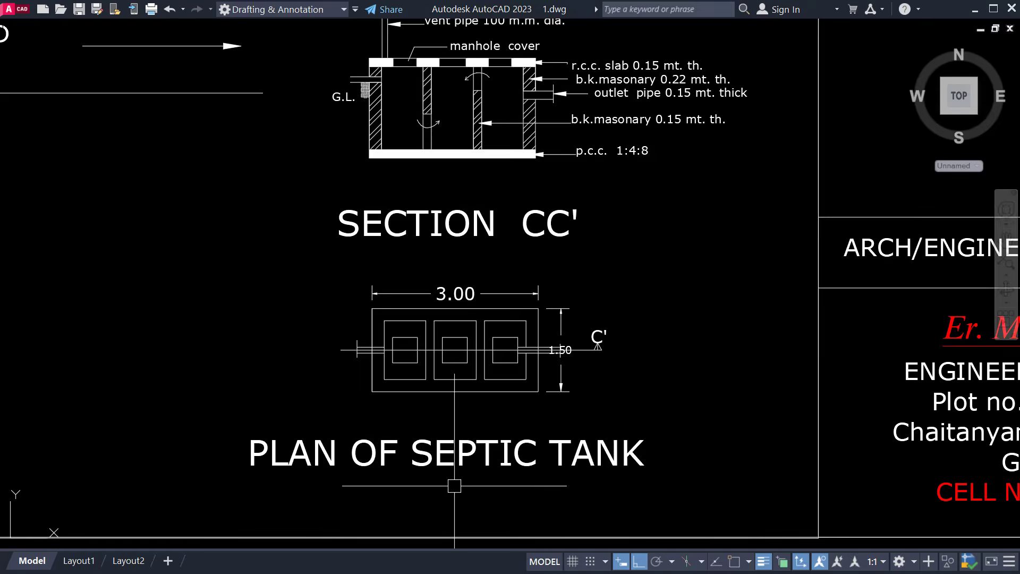
scroll(476, 499, "down", 2)
middle_click_drag(477, 441, 476, 469)
scroll(504, 326, "down", 3)
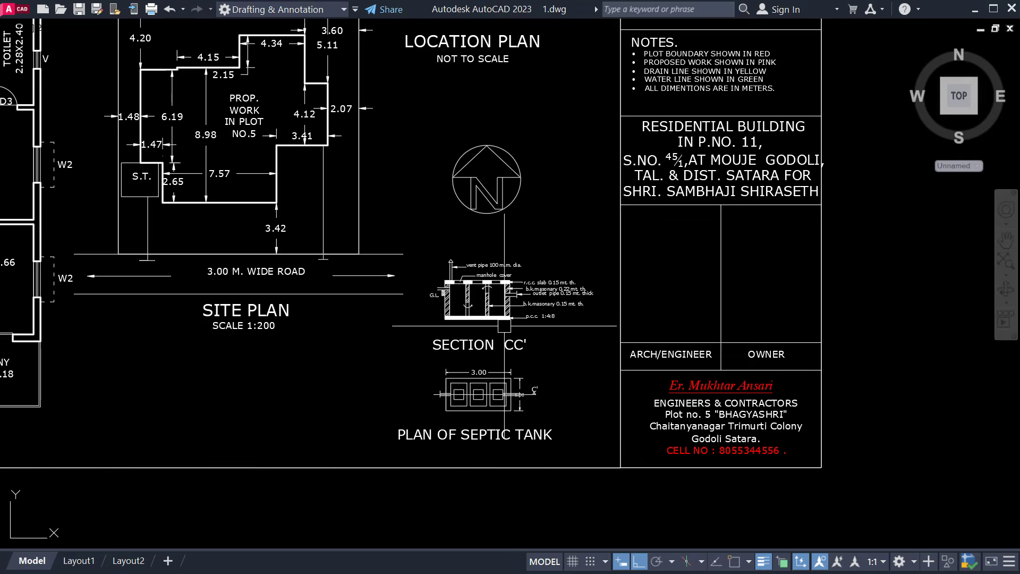
Highlight the septic tank section and plan with a selection window and inspect the construction notes of section CC'.
scroll(465, 292, "up", 5)
scroll(464, 292, "down", 1)
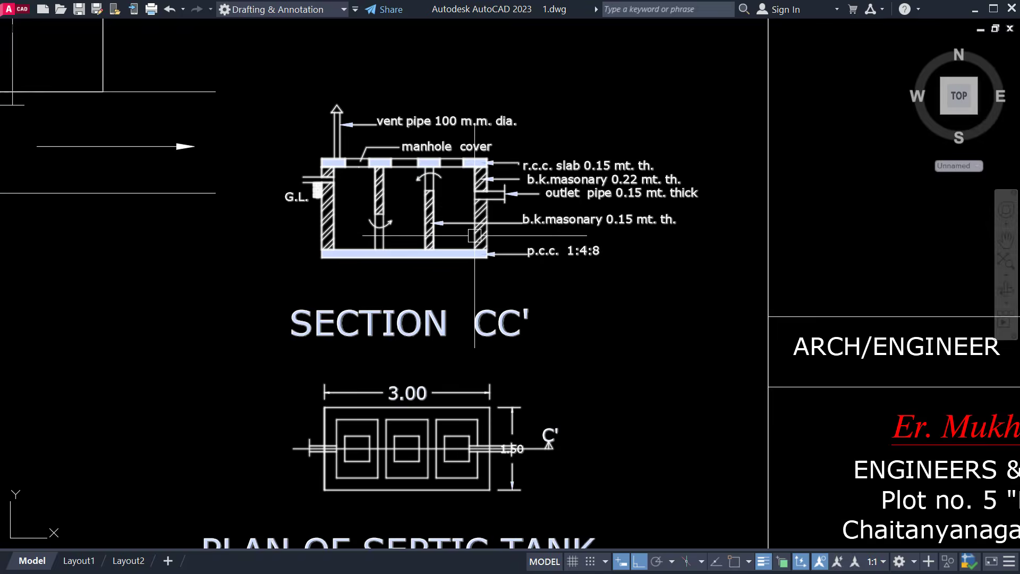
scroll(471, 206, "down", 1)
left_click(349, 81)
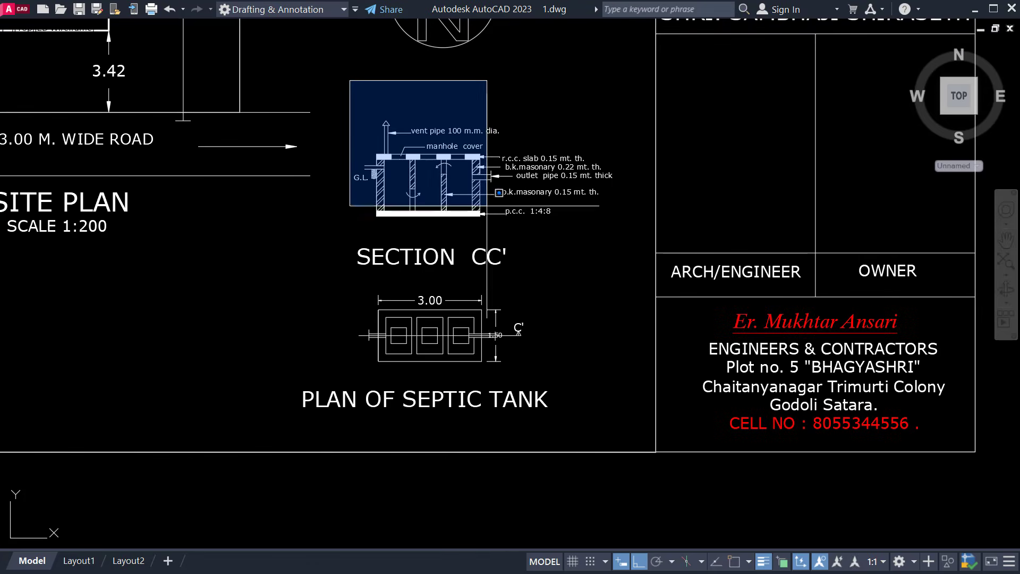
left_click(631, 381)
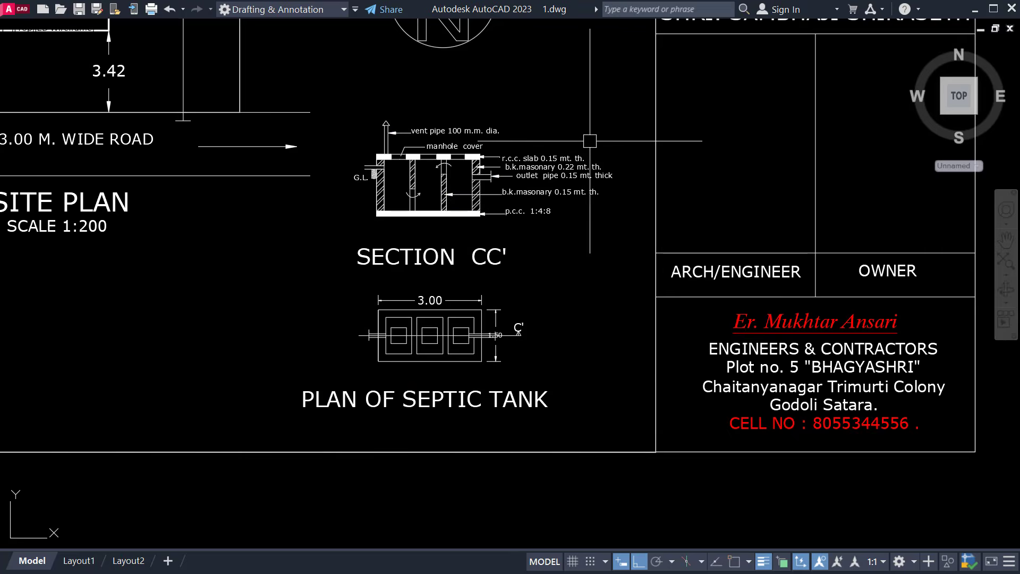
scroll(499, 122, "up", 4)
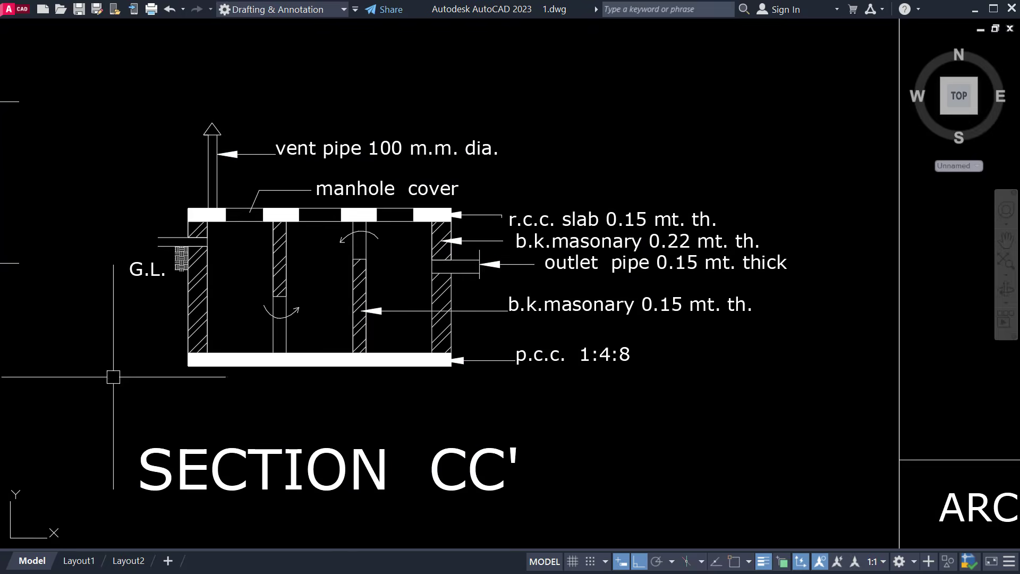
scroll(782, 296, "down", 5)
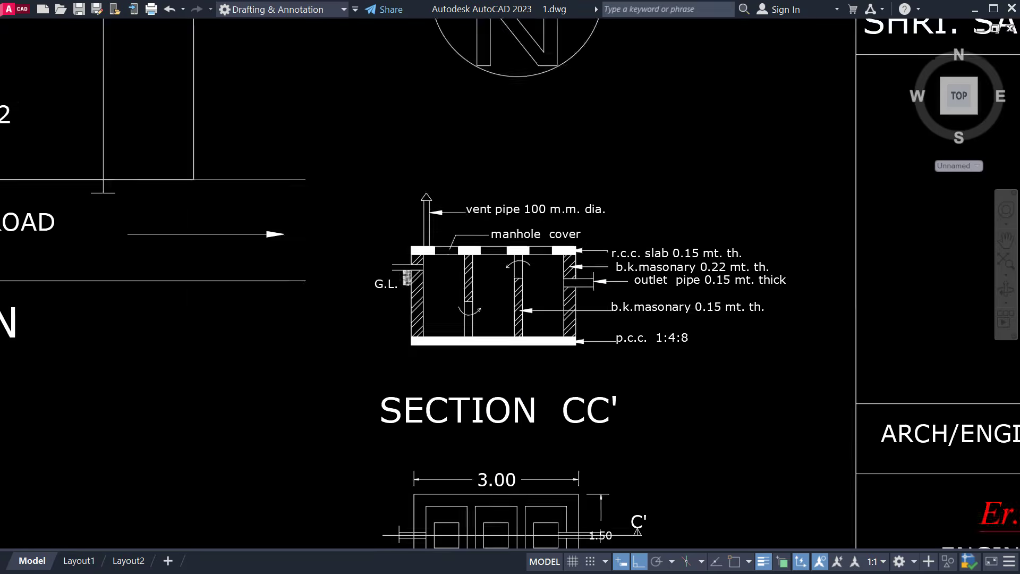
Revisit the block-wise area calculation and review its place among the plans, section and site plan on the sheet.
middle_click_drag(661, 268, 519, 446)
middle_click_drag(506, 284, 470, 430)
scroll(494, 237, "down", 4)
scroll(333, 196, "up", 6)
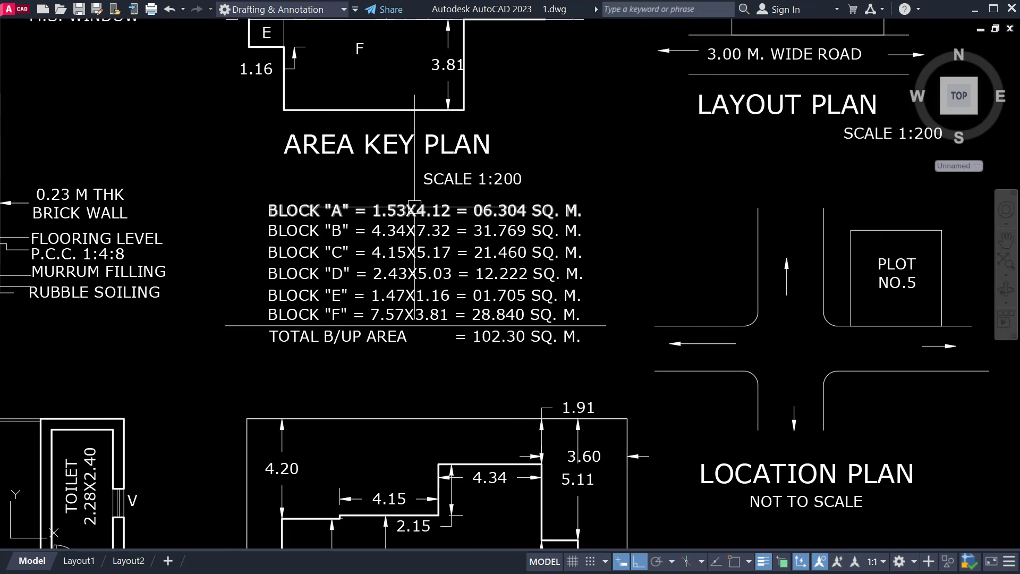
scroll(592, 199, "down", 4)
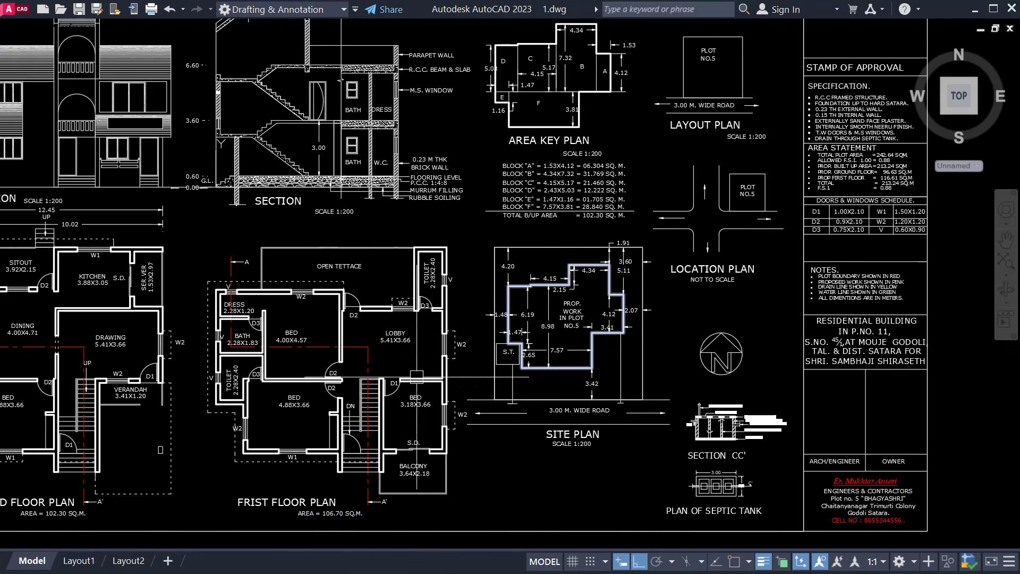
middle_click_drag(513, 346, 541, 336)
mouse_move(658, 289)
middle_mouse_down()
mouse_move(630, 373)
mouse_move(593, 348)
middle_mouse_up()
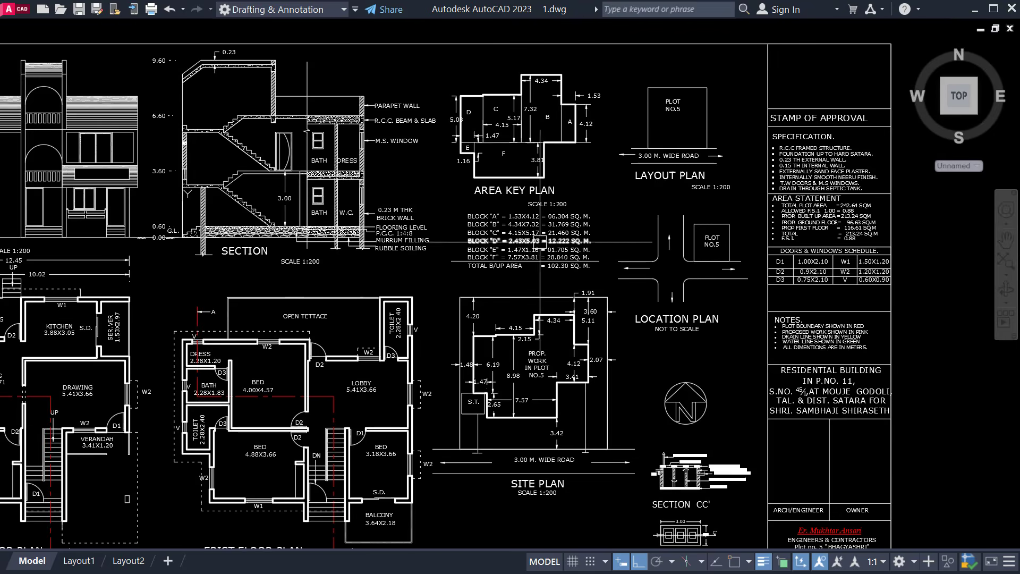
Locate the area statement beside the drawings and read its plot area, allowed F.S.I. and proposed built-up area lines.
mouse_move(713, 349)
middle_mouse_down()
mouse_move(679, 227)
mouse_move(800, 323)
mouse_move(813, 357)
middle_mouse_up()
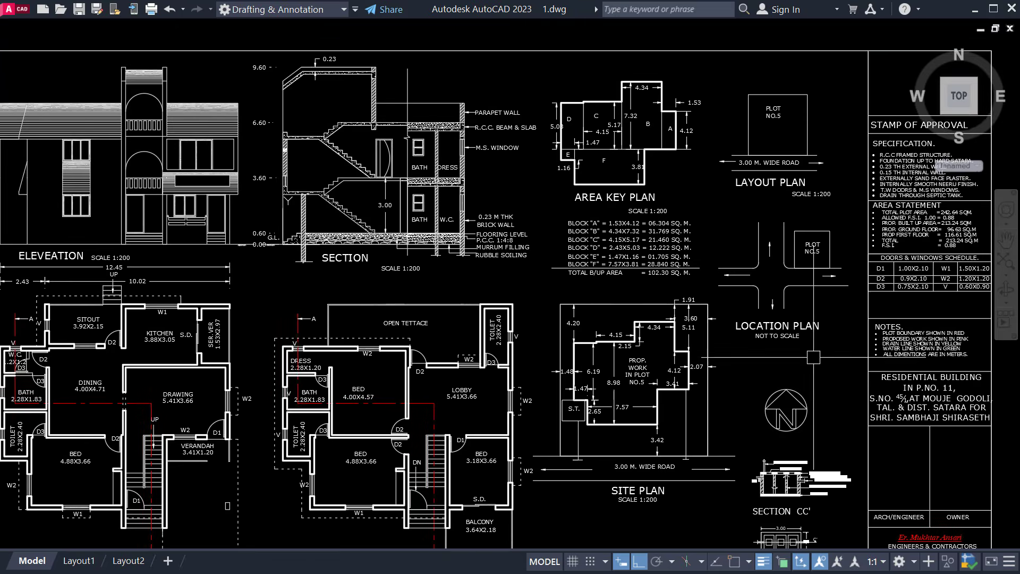
mouse_move(465, 359)
middle_mouse_down()
mouse_move(572, 255)
mouse_move(387, 305)
middle_mouse_up()
middle_click_drag(679, 306, 377, 378)
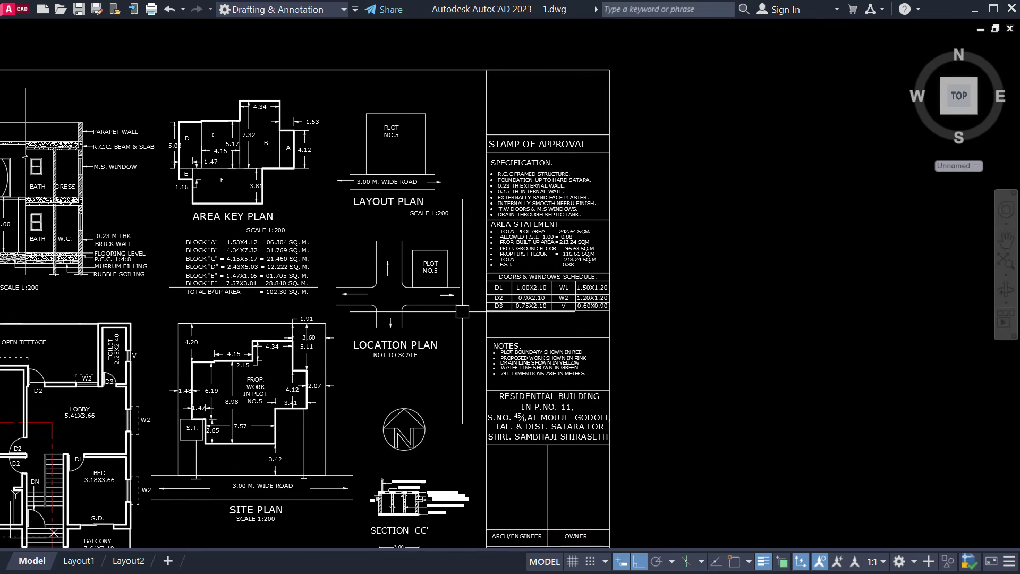
scroll(465, 241, "up", 2)
scroll(624, 248, "up", 2)
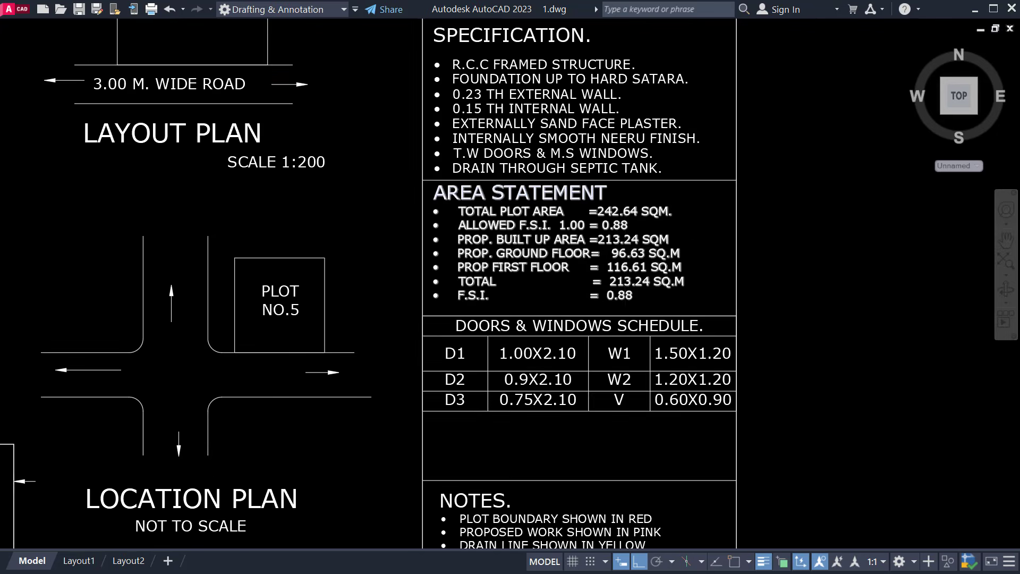
scroll(616, 186, "up", 2)
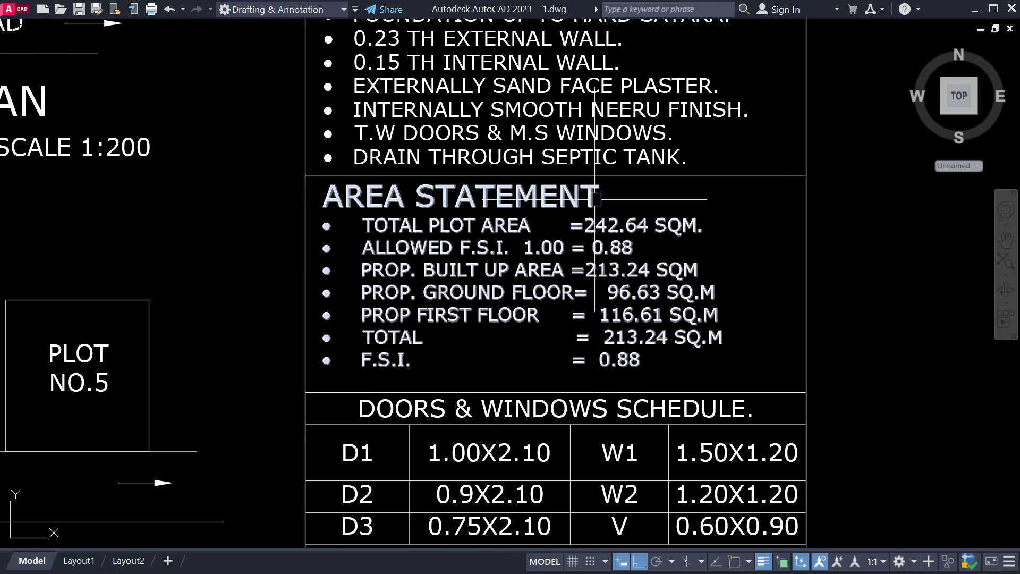
scroll(581, 237, "down", 2)
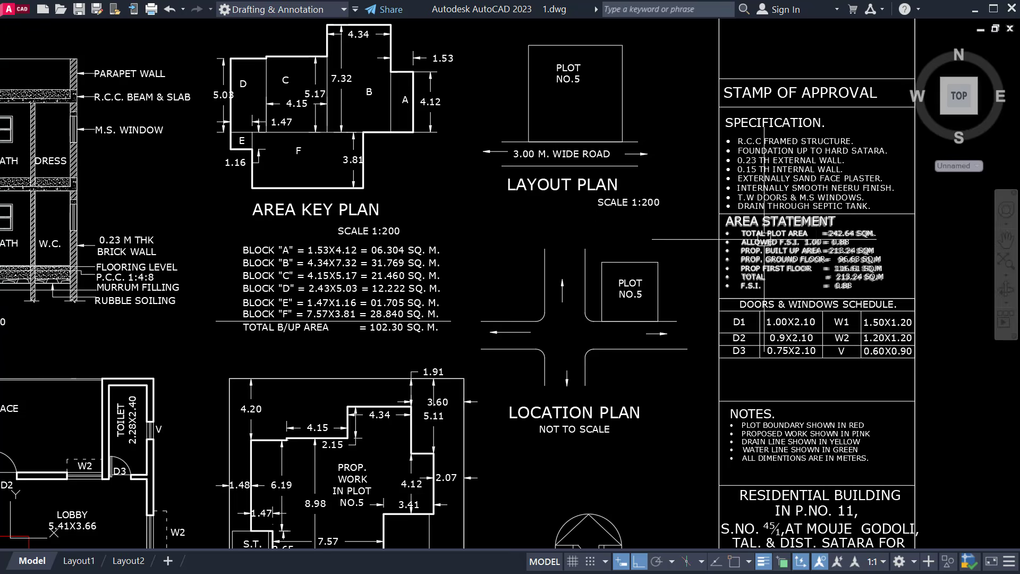
scroll(696, 280, "up", 3)
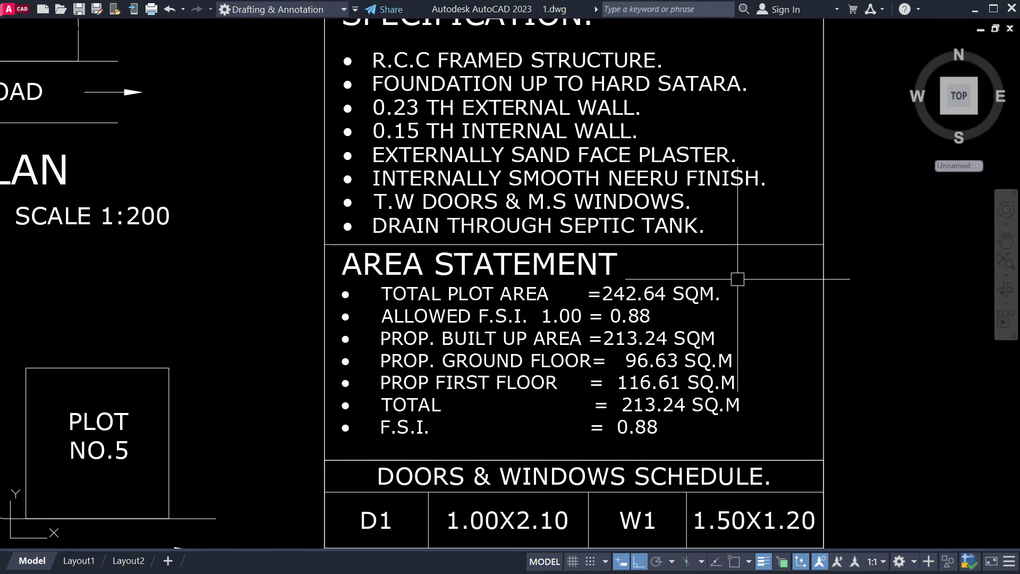
scroll(697, 119, "down", 3)
scroll(697, 118, "up", 4)
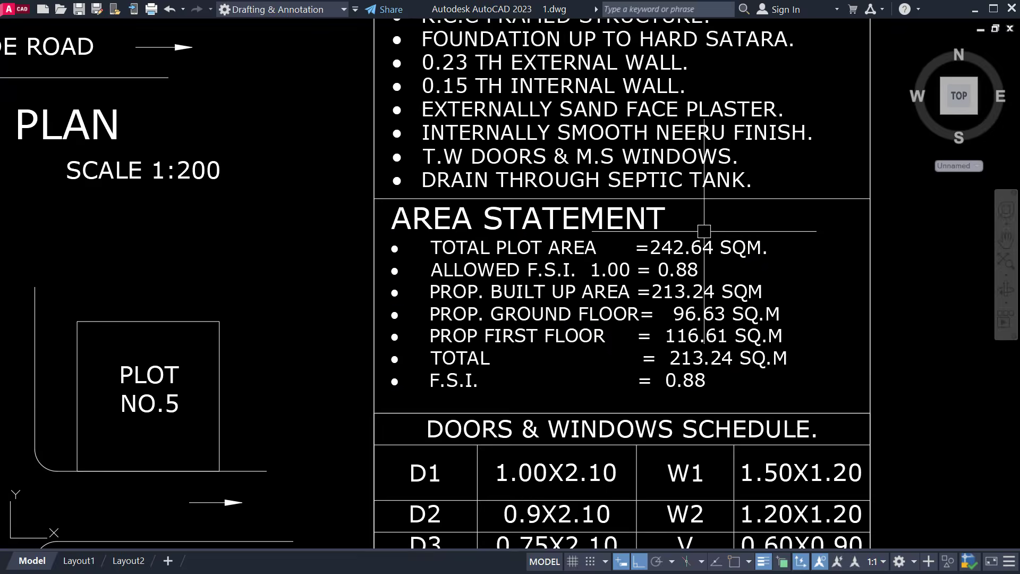
middle_click_drag(701, 235, 678, 246)
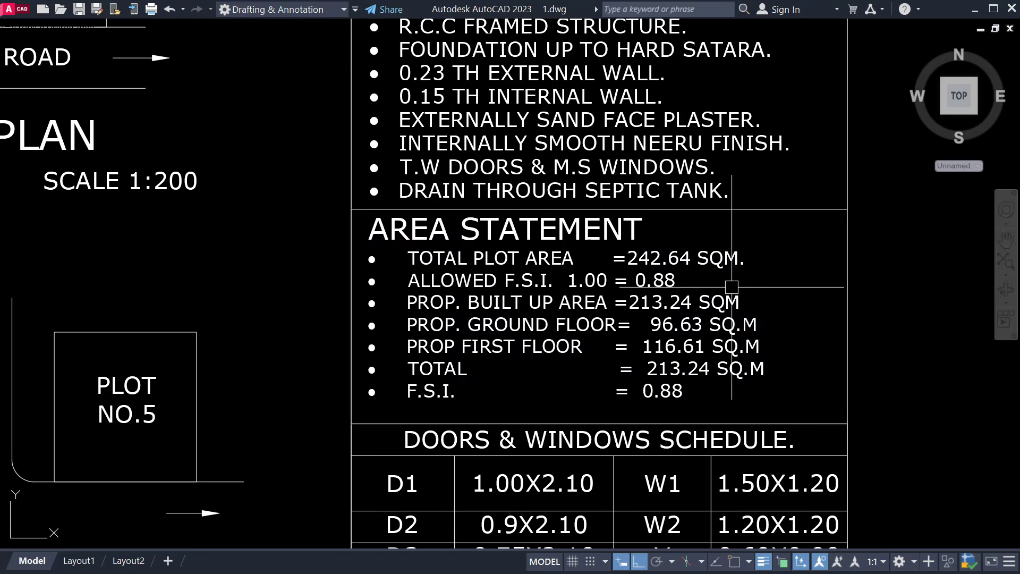
scroll(661, 275, "up", 2)
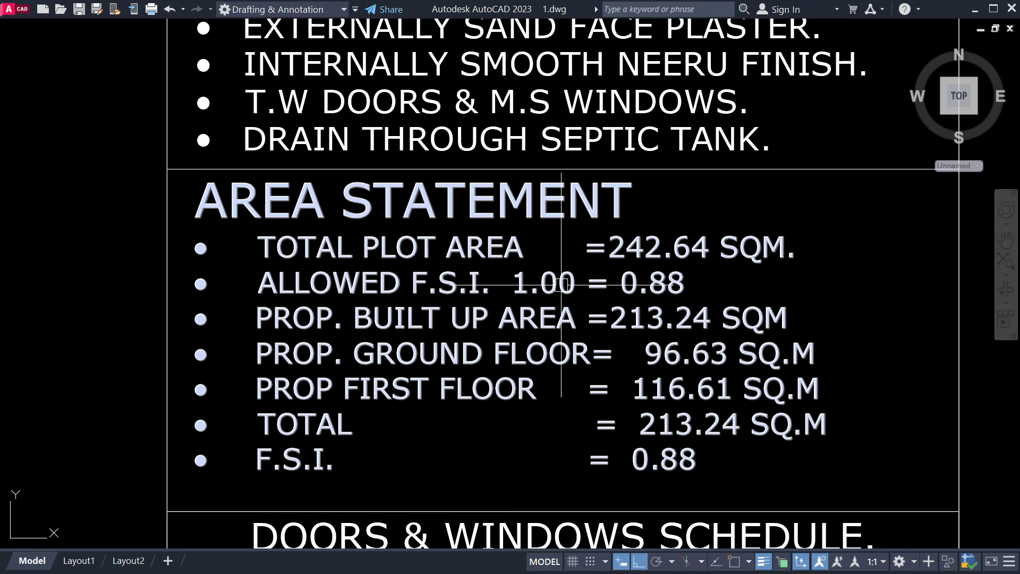
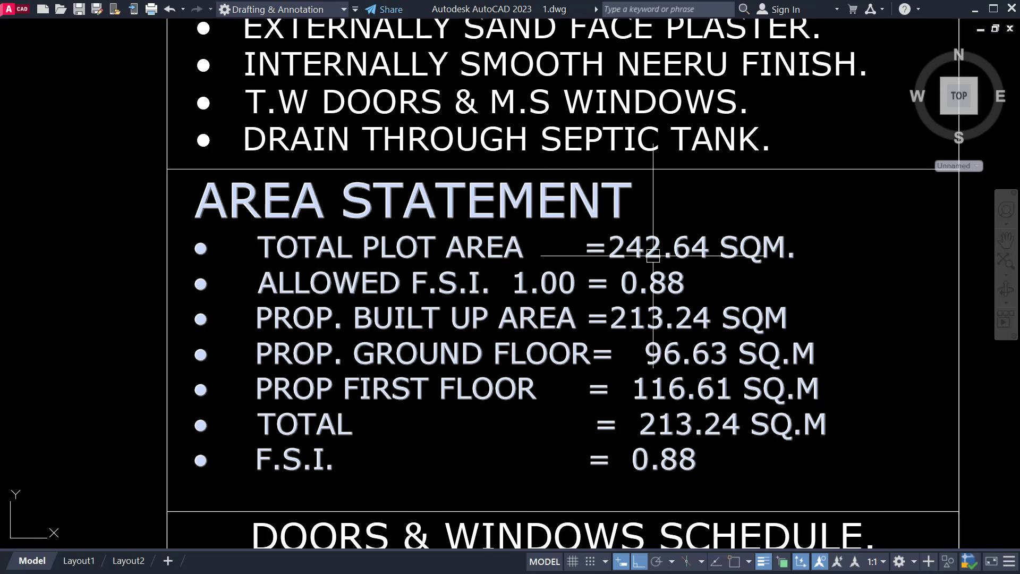
Inspect the site plan's plot boundary and dimensions, marking the proposed work with a selection window and then clearing the selection.
scroll(653, 255, "down", 5)
scroll(531, 390, "up", 5)
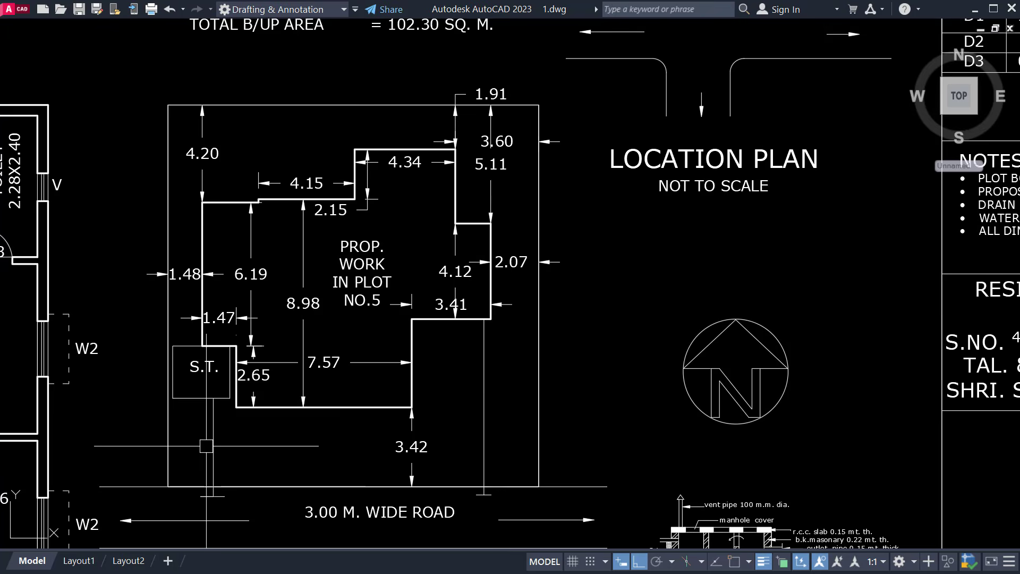
left_click(177, 129)
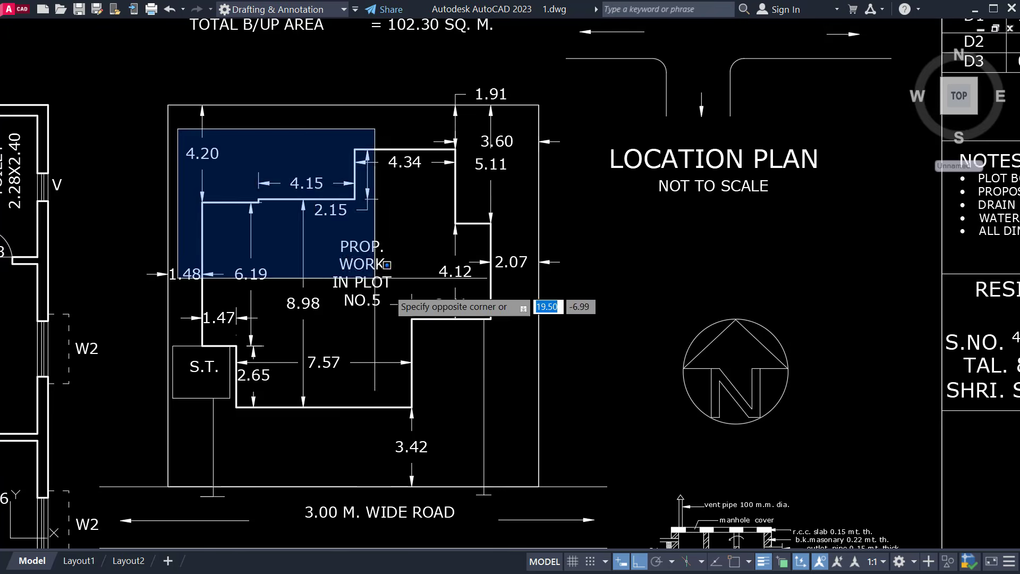
left_click(518, 423)
key("Escape")
scroll(482, 382, "down", 2)
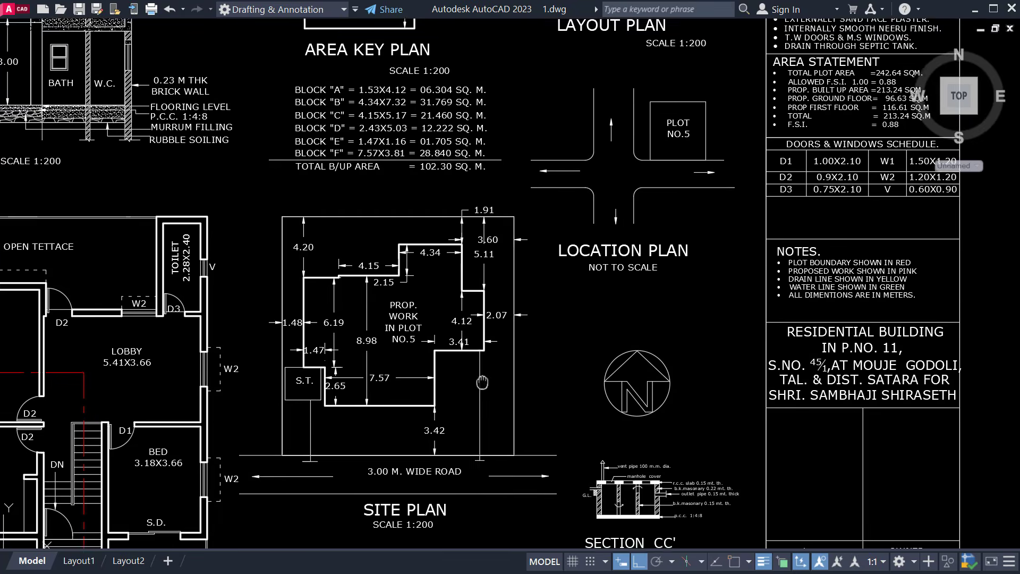
middle_click_drag(482, 382, 468, 419)
scroll(405, 415, "up", 2)
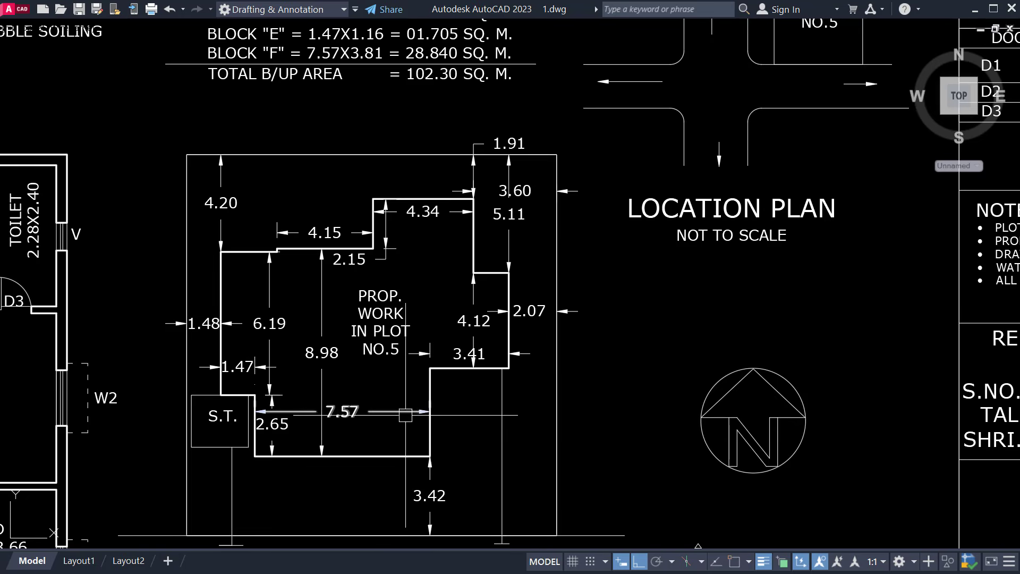
scroll(760, 286, "down", 2)
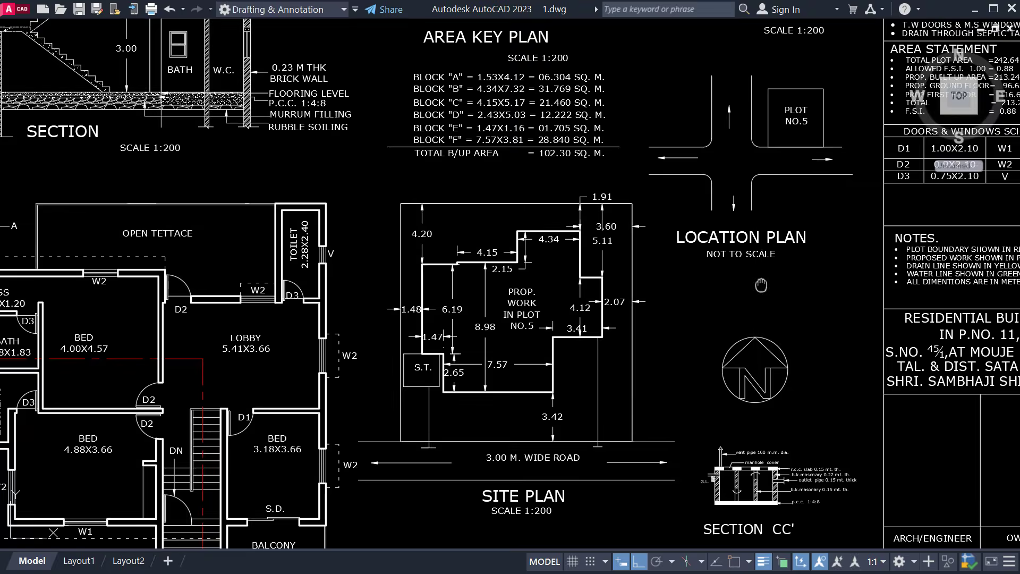
Return to the area statement and study how the ground and first floor areas give the total and the F.S.I.
middle_click_drag(760, 286, 348, 390)
middle_click_drag(623, 180, 591, 267)
scroll(558, 262, "up", 4)
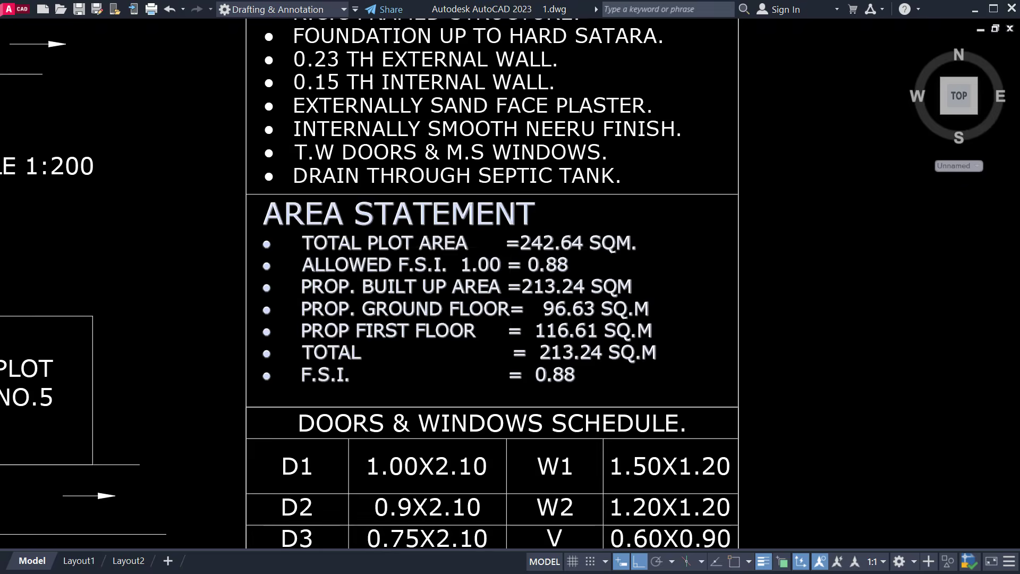
scroll(563, 250, "up", 2)
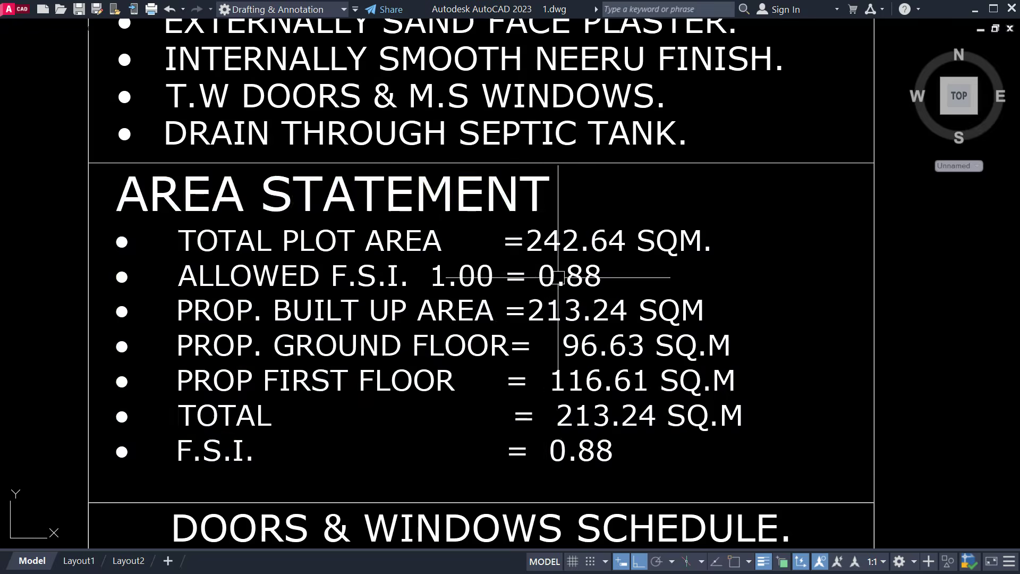
scroll(576, 286, "up", 2)
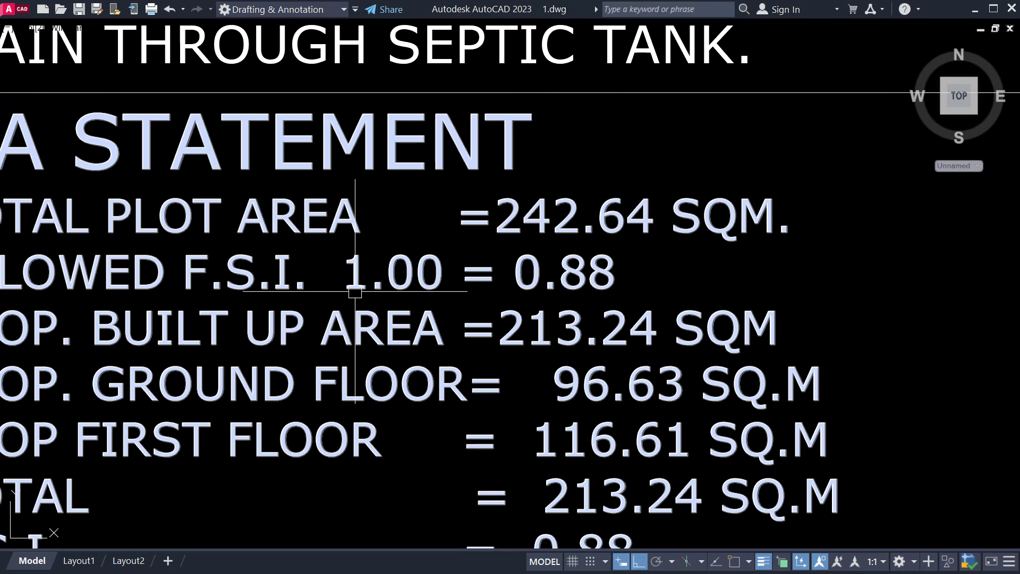
mouse_move(502, 339)
middle_mouse_down()
mouse_move(569, 257)
mouse_move(590, 268)
middle_mouse_up()
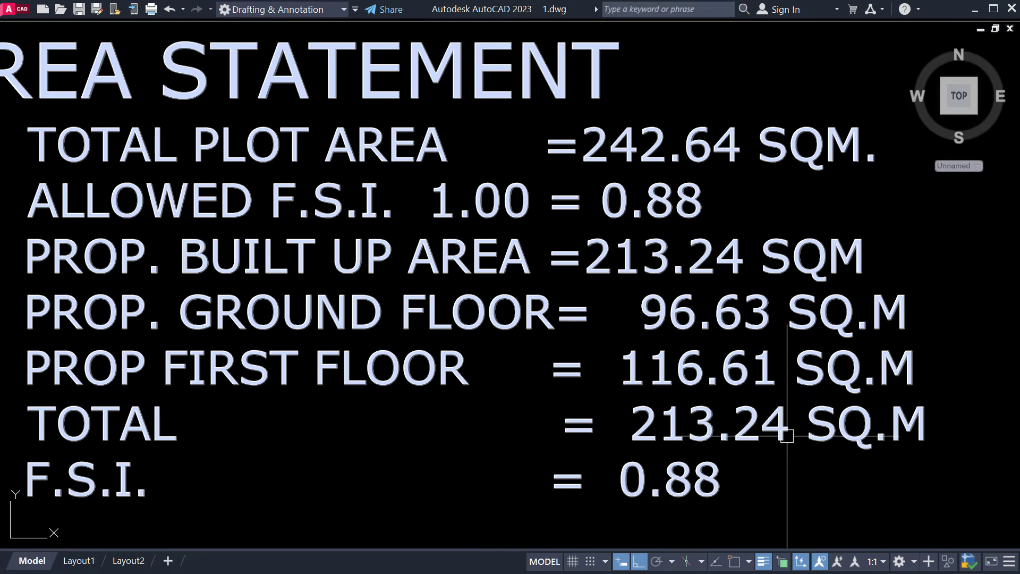
middle_click_drag(797, 423, 791, 403)
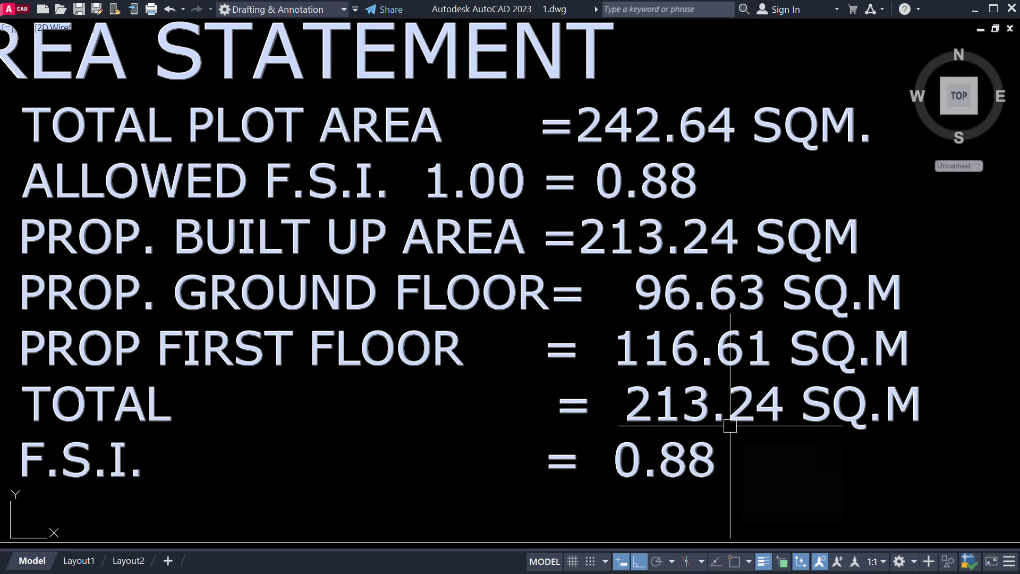
scroll(729, 425, "down", 2)
scroll(732, 470, "up", 2)
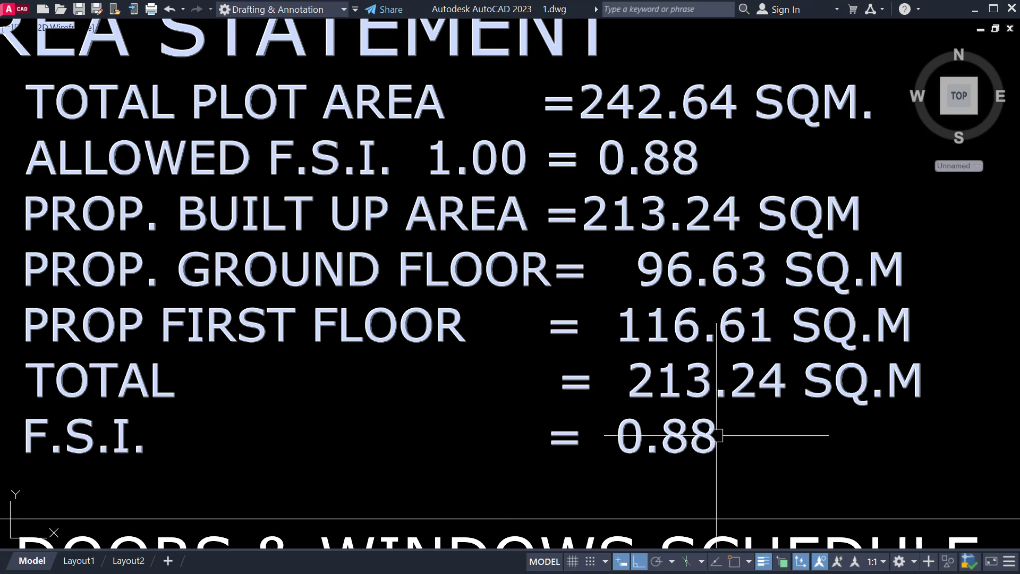
Switch to SECTION 3.dwg and find the detailed area statement table next to the stamp of approval space.
scroll(716, 435, "down", 2)
scroll(563, 292, "down", 5)
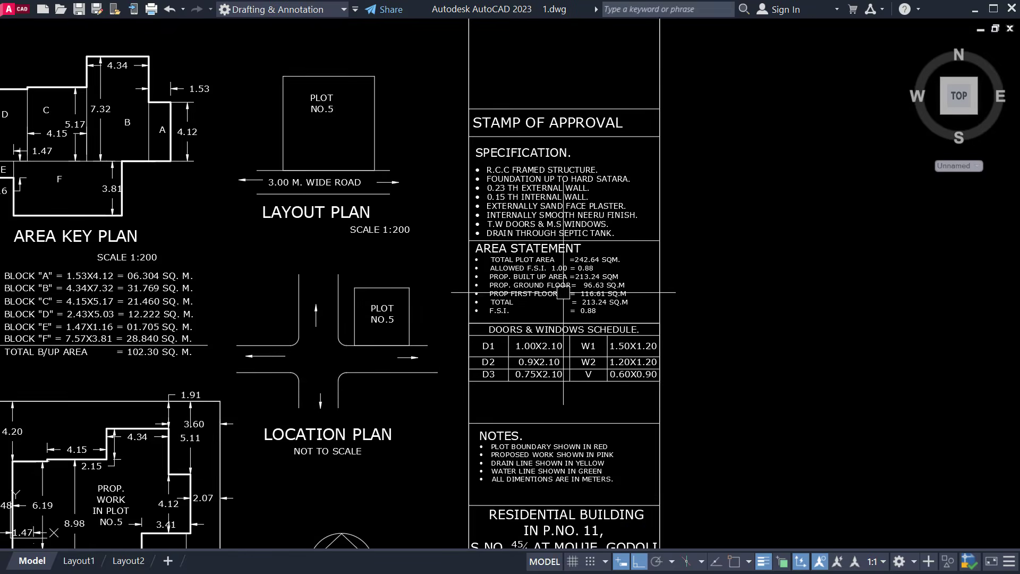
middle_click_drag(434, 309, 587, 314)
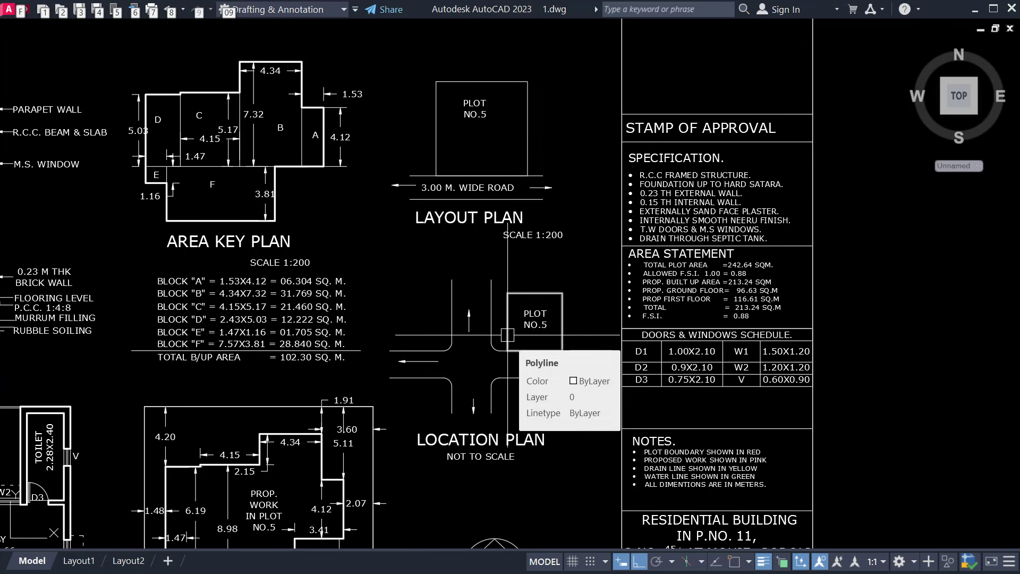
key("alt+Tab")
scroll(477, 314, "down", 4)
mouse_move(524, 311)
middle_mouse_down()
mouse_move(559, 240)
mouse_move(570, 182)
middle_mouse_up()
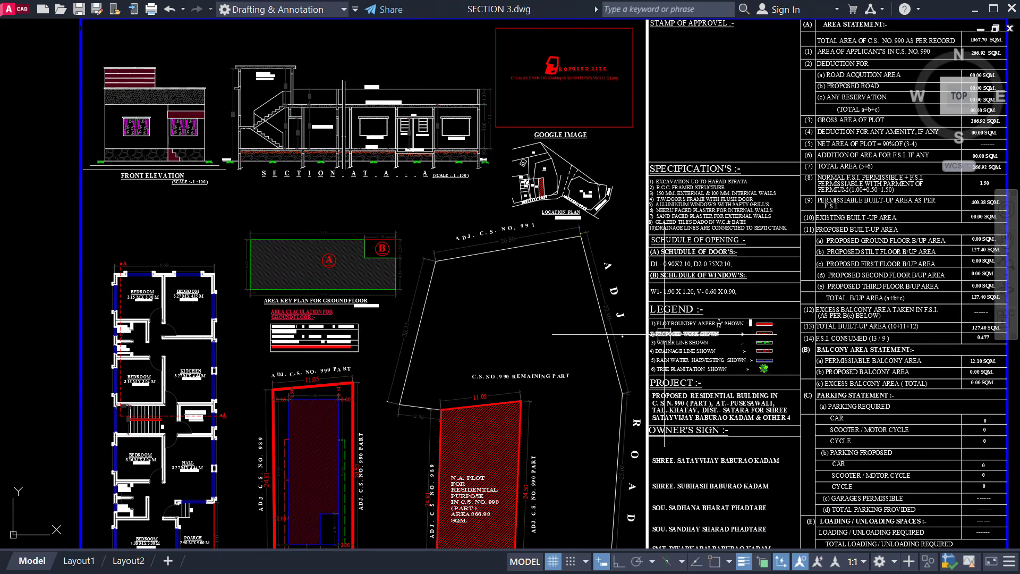
middle_click_drag(749, 343, 543, 406)
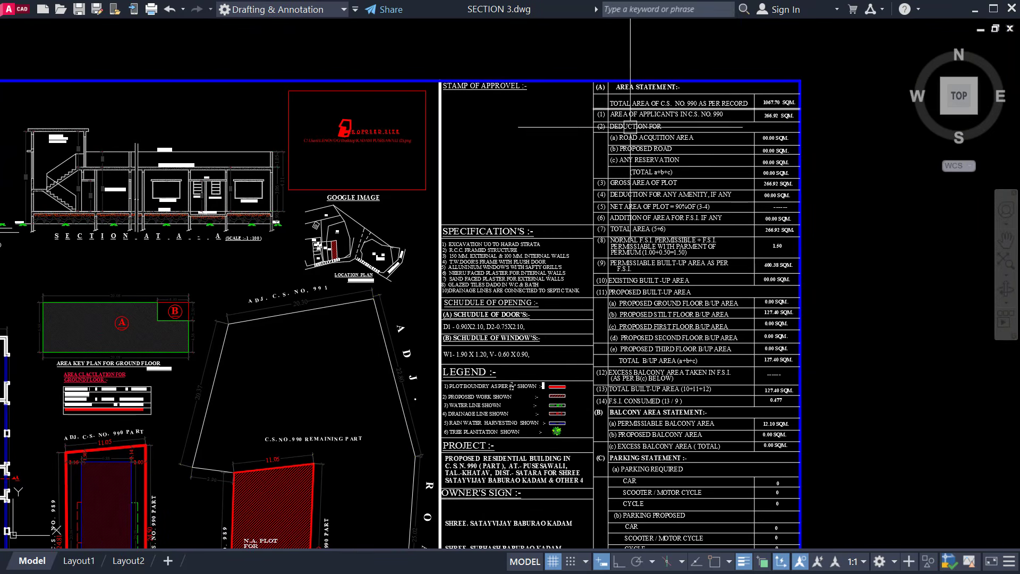
middle_click_drag(506, 337, 482, 217)
scroll(482, 218, "down", 4)
scroll(556, 134, "up", 2)
scroll(556, 134, "up", 4)
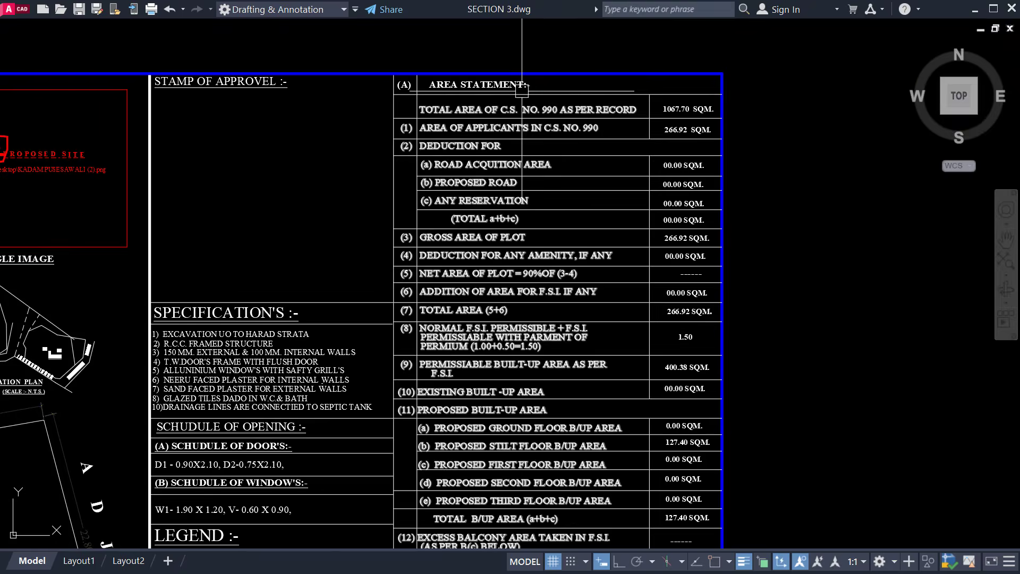
Go through the detailed area statement from the plot area rows to F.S.I. consumed, balcony area and parking statement.
middle_click_drag(548, 394, 539, 375)
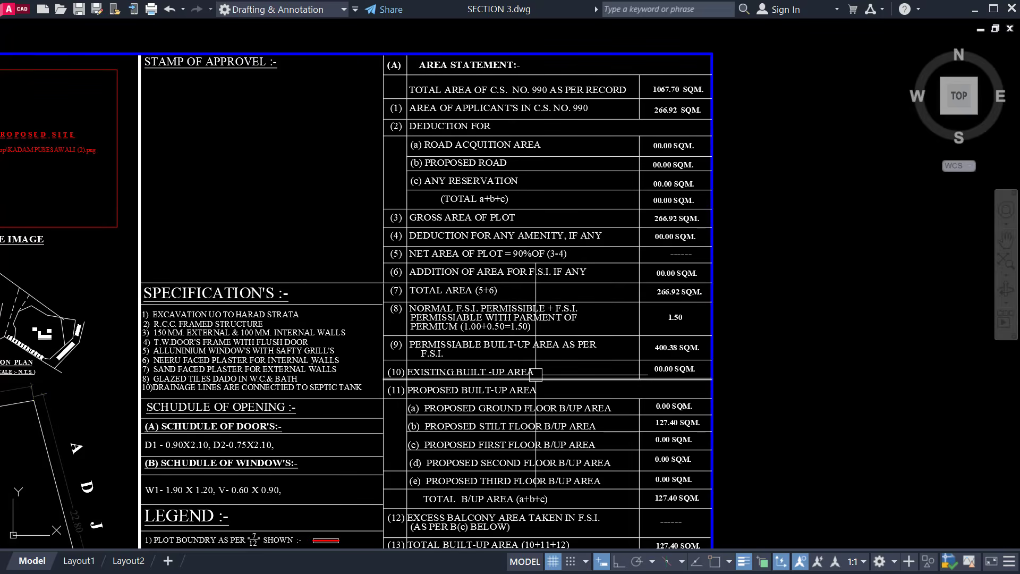
middle_click_drag(631, 475, 631, 361)
scroll(631, 361, "down", 4)
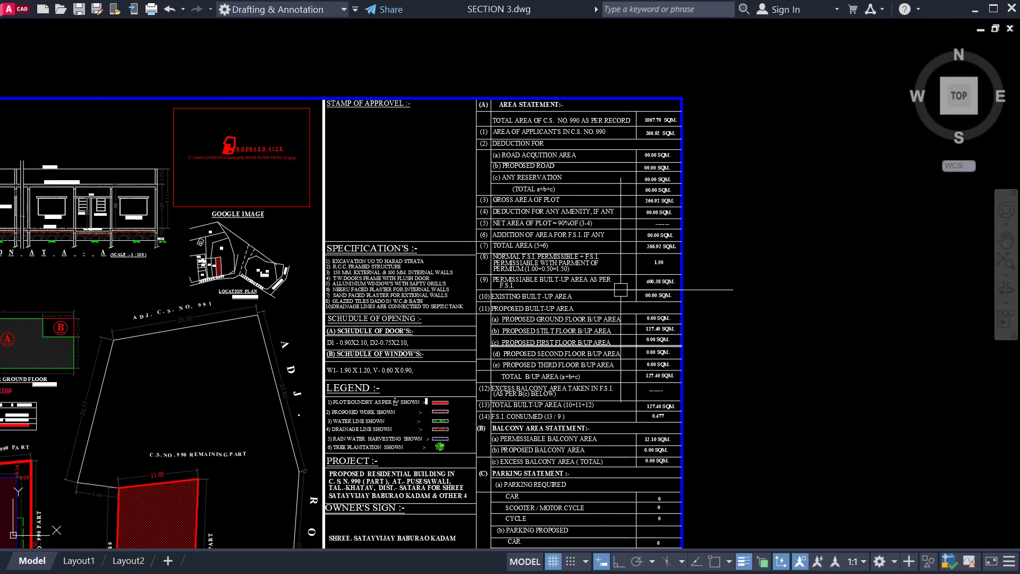
scroll(620, 296, "up", 2)
mouse_move(619, 296)
middle_mouse_down()
mouse_move(619, 264)
mouse_move(624, 295)
middle_mouse_up()
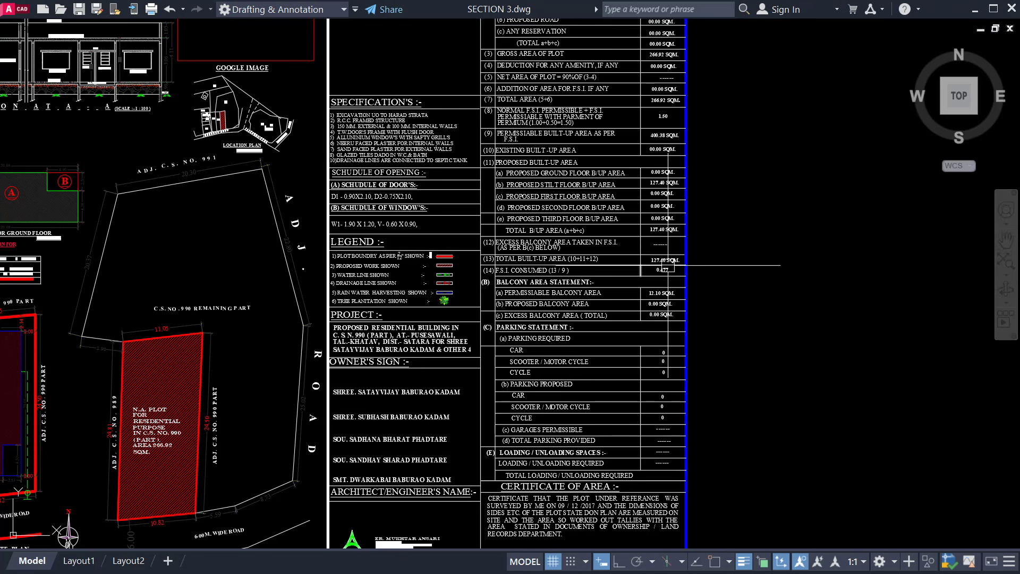
scroll(685, 281, "up", 4)
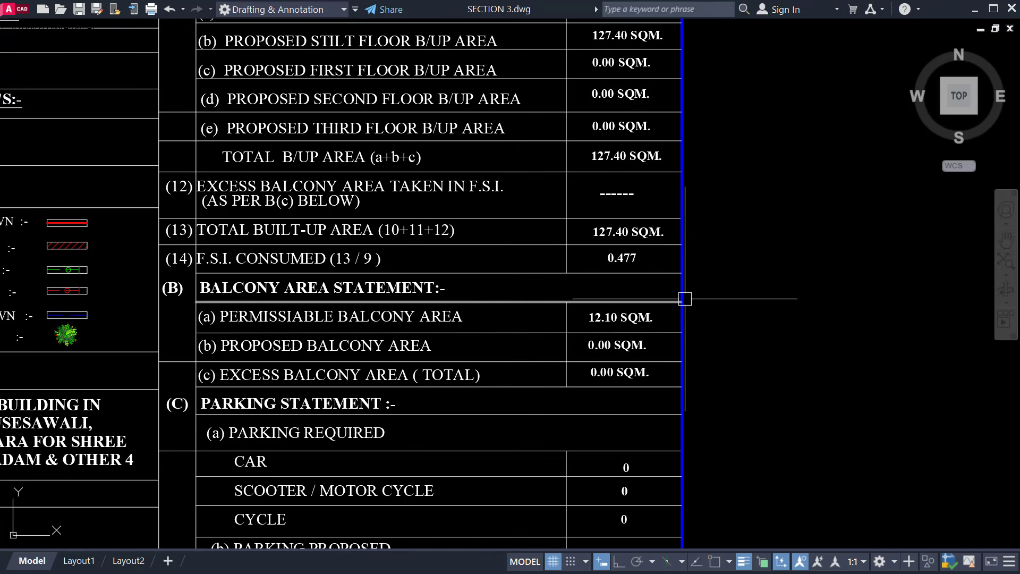
scroll(688, 291, "down", 4)
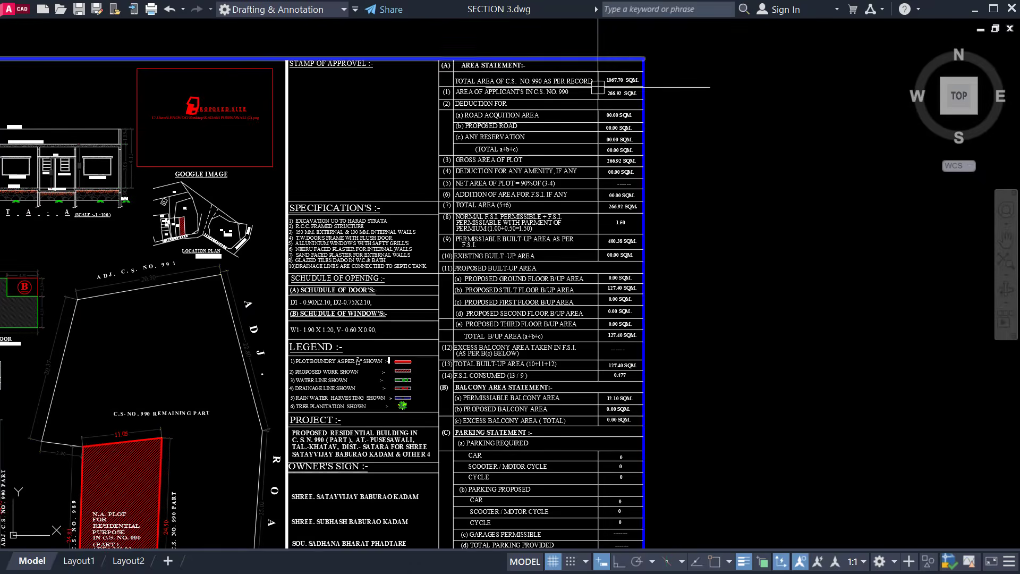
scroll(598, 88, "up", 4)
mouse_move(605, 89)
middle_mouse_down()
mouse_move(610, 153)
mouse_move(611, 142)
middle_mouse_up()
scroll(612, 155, "down", 4)
mouse_move(499, 365)
middle_mouse_down()
mouse_move(604, 204)
mouse_move(550, 343)
middle_mouse_up()
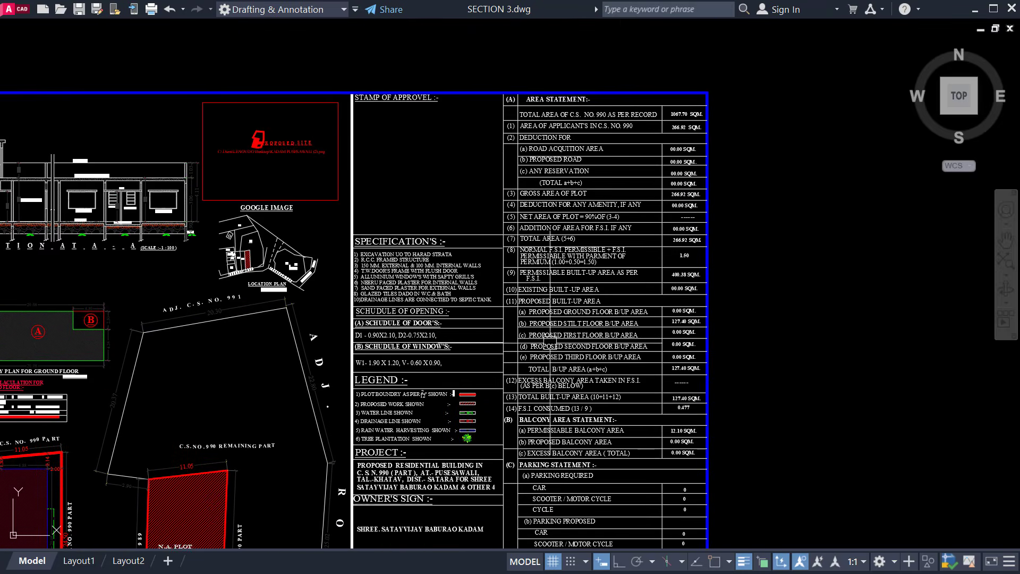
Read the first area statement rows closely, covering the total area as per record and the applicant's area.
scroll(566, 135, "up", 6)
middle_click_drag(568, 132, 402, 184)
scroll(218, 141, "down", 2)
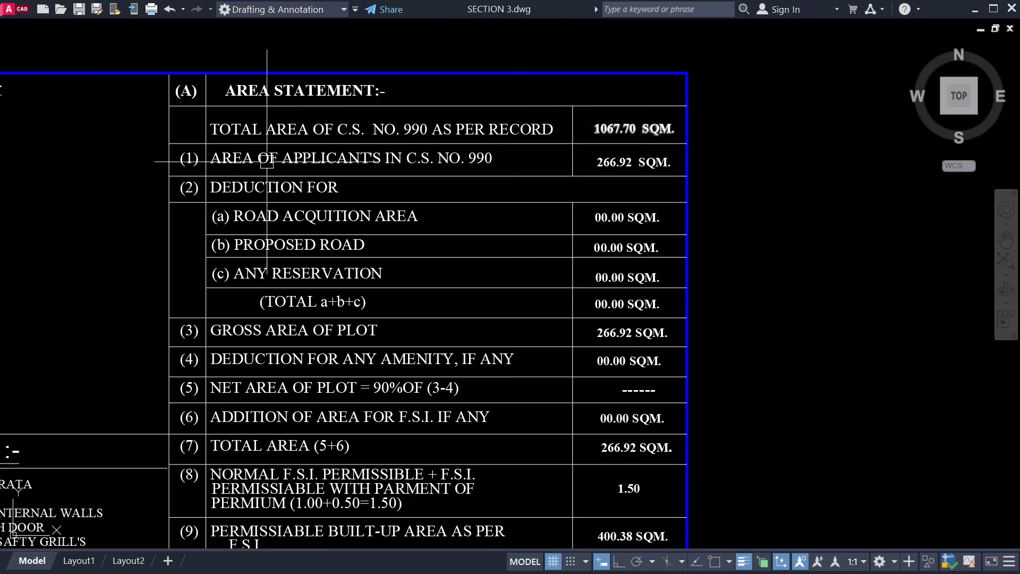
scroll(608, 128, "up", 2)
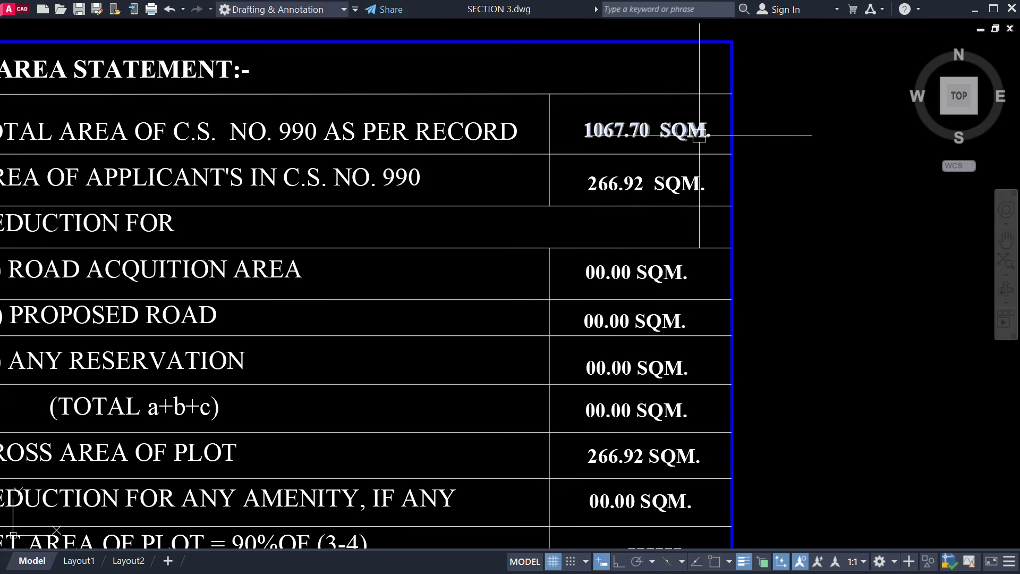
scroll(699, 135, "down", 2)
scroll(437, 156, "up", 2)
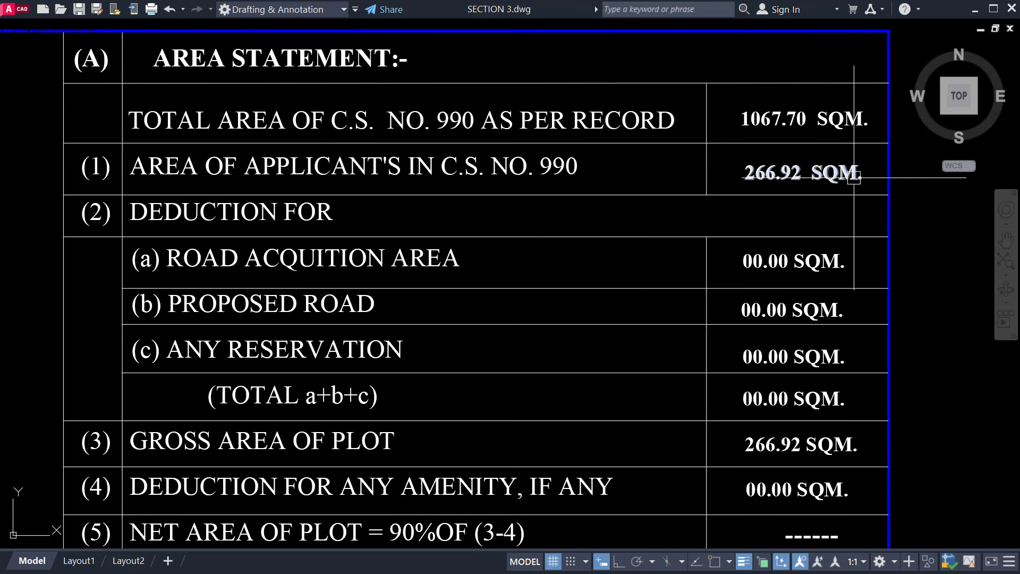
Read the area statement from the applicant's area through the road and reservation deductions to the gross area of plot.
scroll(733, 179, "down", 4)
scroll(524, 180, "up", 2)
mouse_move(733, 197)
middle_mouse_down()
mouse_move(524, 180)
mouse_move(540, 194)
middle_mouse_up()
scroll(546, 174, "up", 2)
middle_click_drag(546, 174, 579, 173)
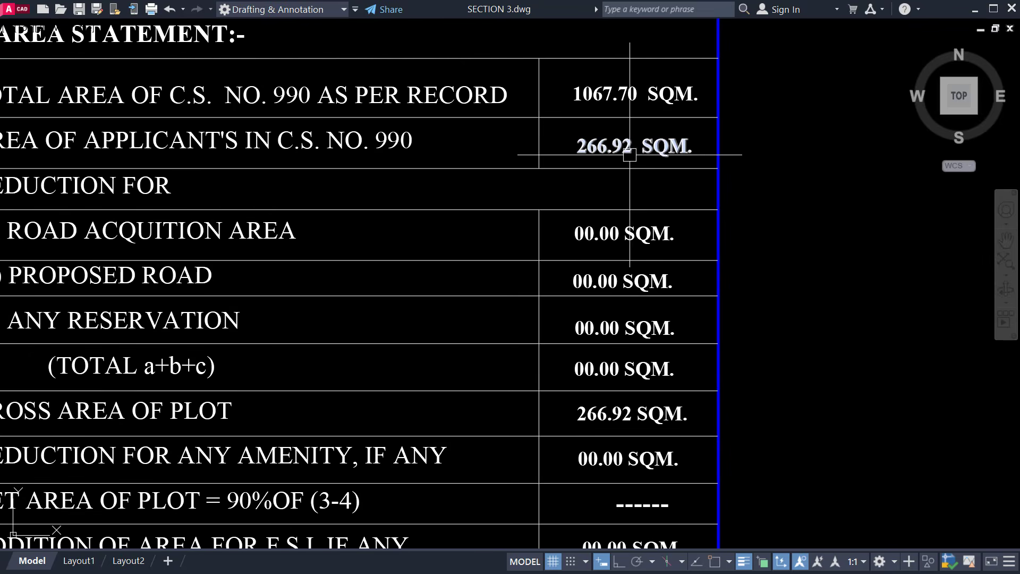
middle_click_drag(454, 205, 553, 177)
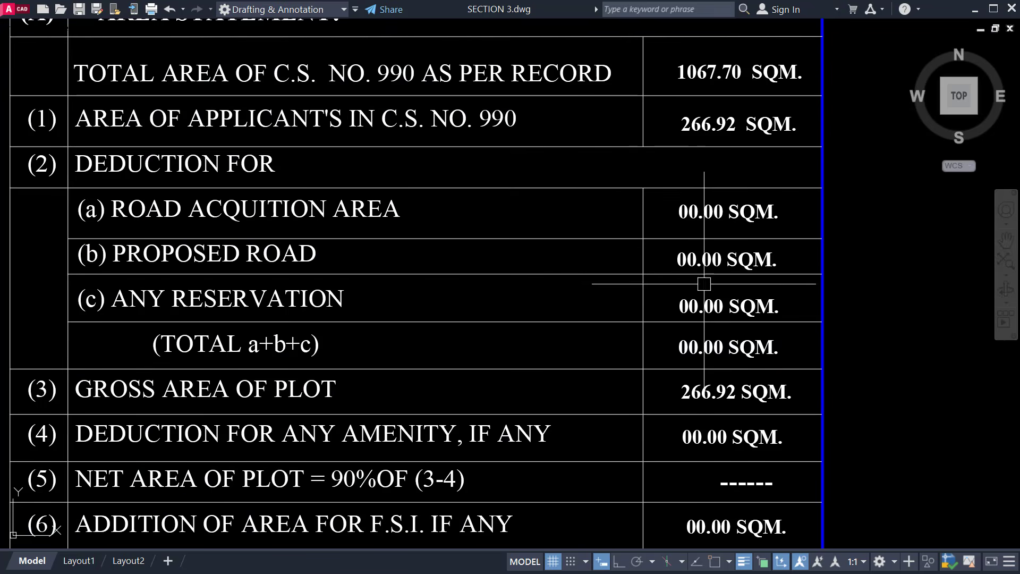
middle_click_drag(700, 348, 736, 154)
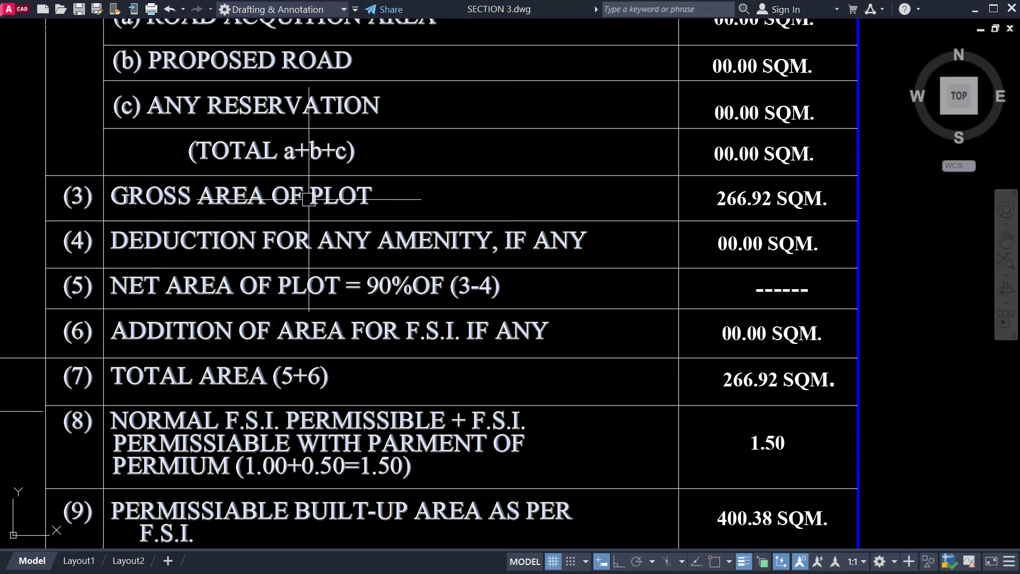
middle_click_drag(749, 221, 744, 257)
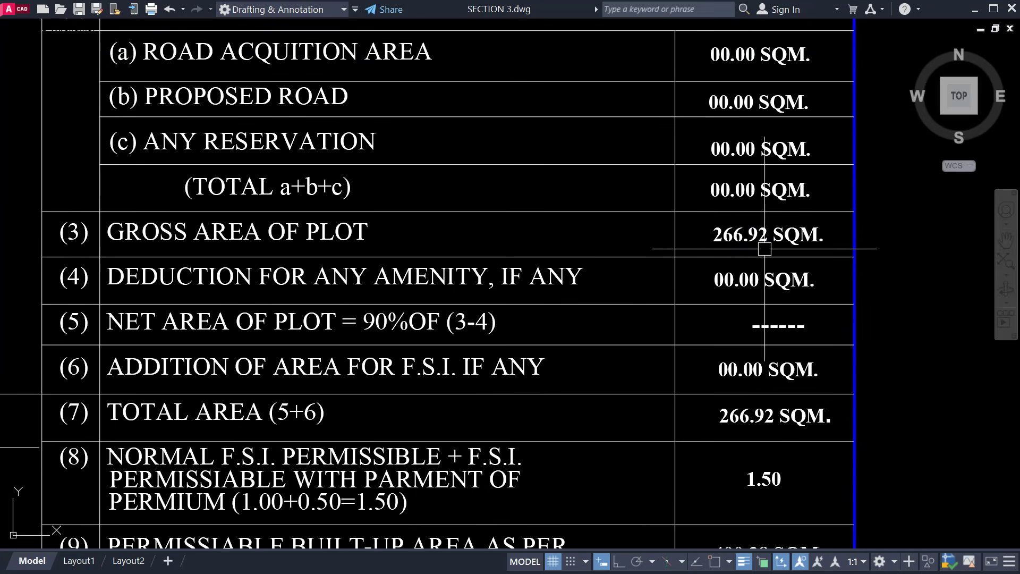
middle_click_drag(801, 248, 790, 305)
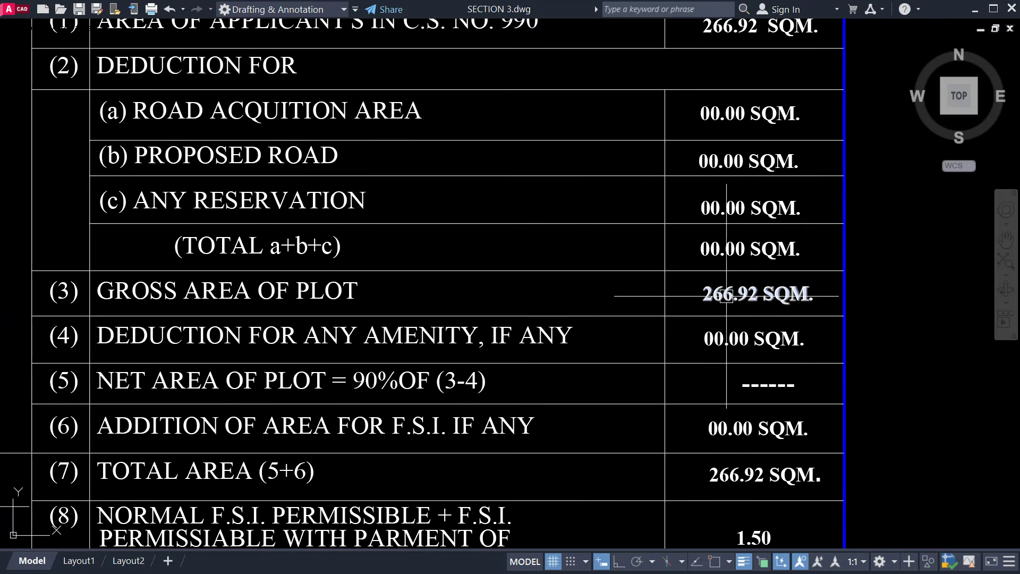
Check the plot area noted on the location plan against the gross area of plot in the area statement.
scroll(734, 287, "down", 6)
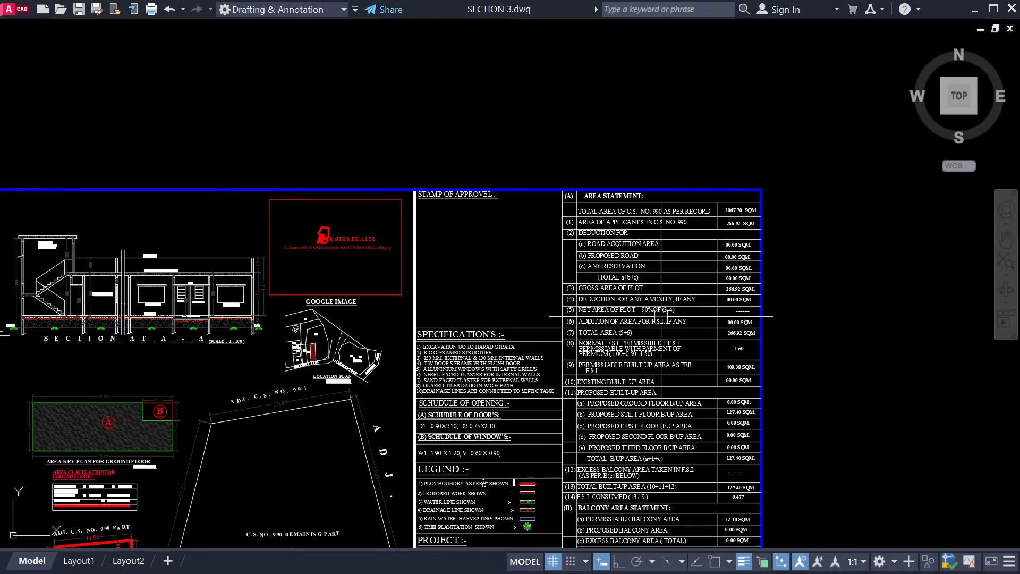
mouse_move(343, 534)
middle_mouse_down()
mouse_move(549, 316)
mouse_move(570, 227)
middle_mouse_up()
scroll(455, 400, "up", 4)
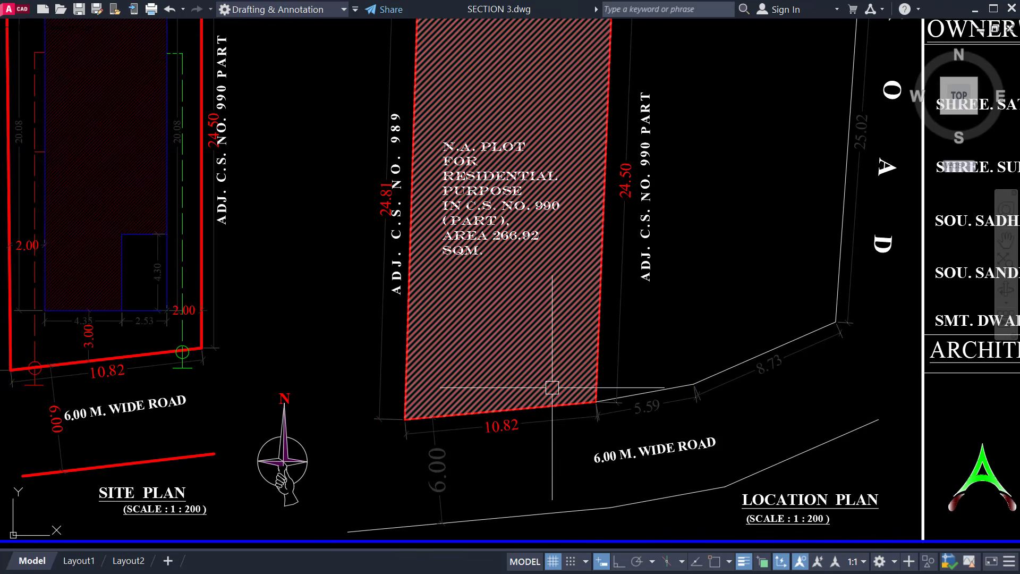
scroll(552, 387, "down", 6)
scroll(764, 196, "up", 8)
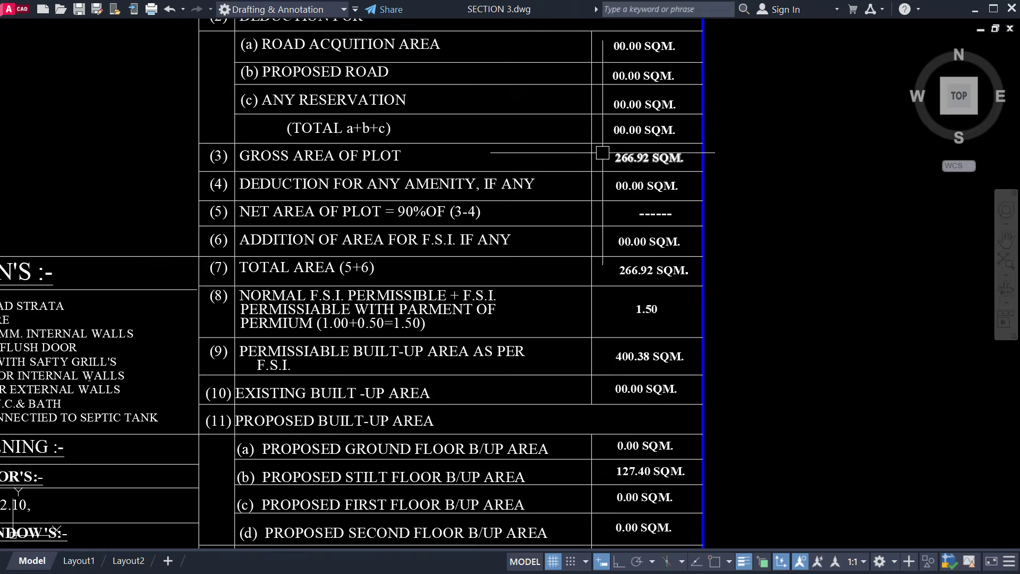
Read rows 4 to 7 of the area statement, covering amenity deduction, net plot area, F.S.I. addition and total area.
mouse_move(573, 183)
middle_mouse_down()
mouse_move(642, 180)
mouse_move(639, 197)
middle_mouse_up()
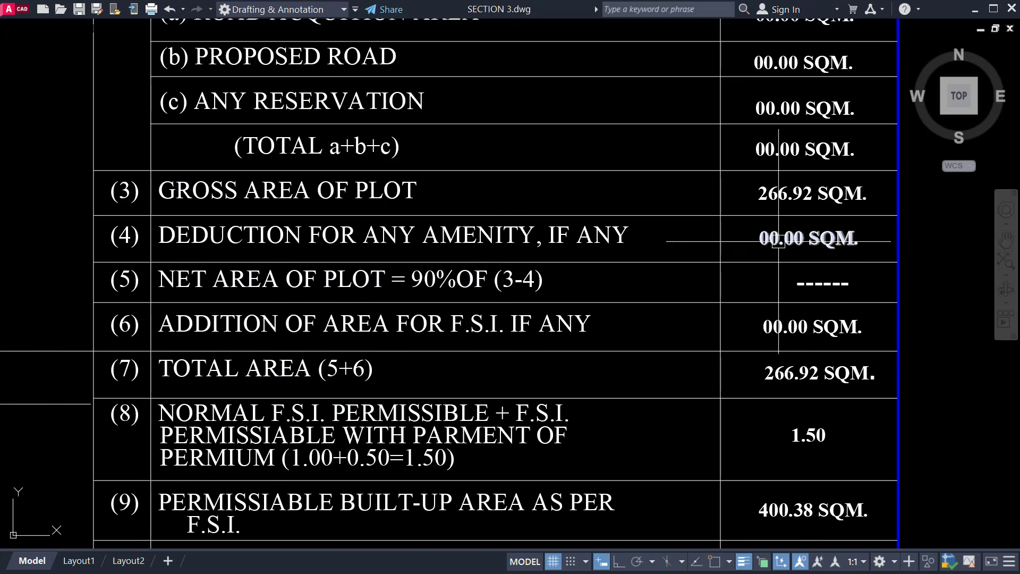
middle_click_drag(681, 312, 681, 275)
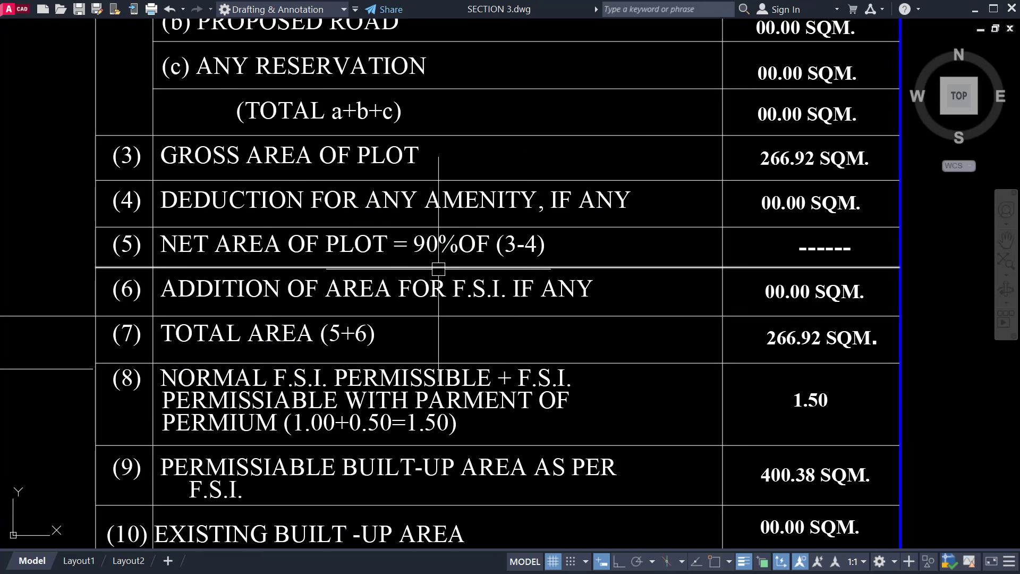
middle_click_drag(752, 257, 750, 192)
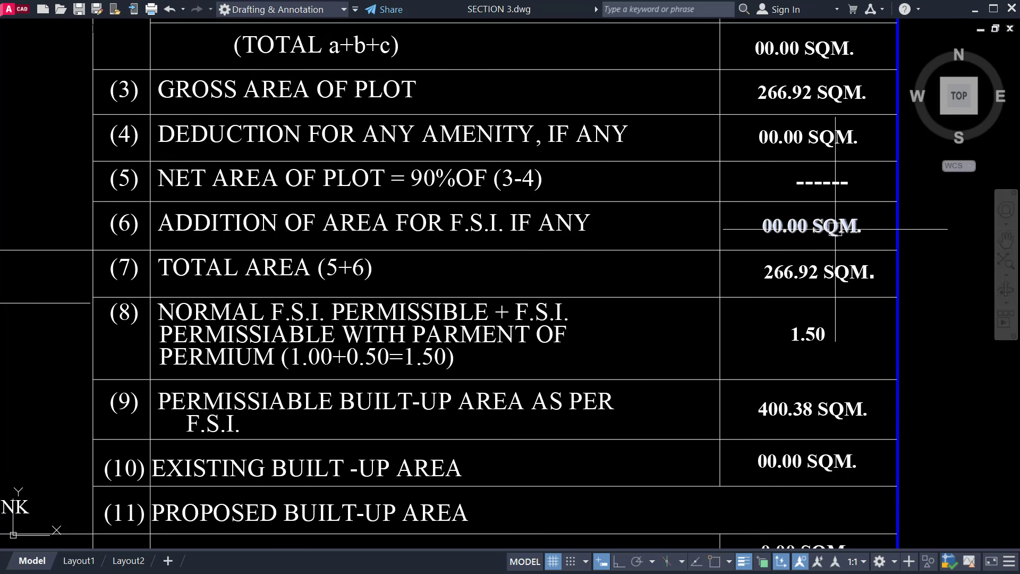
middle_click_drag(821, 229, 808, 193)
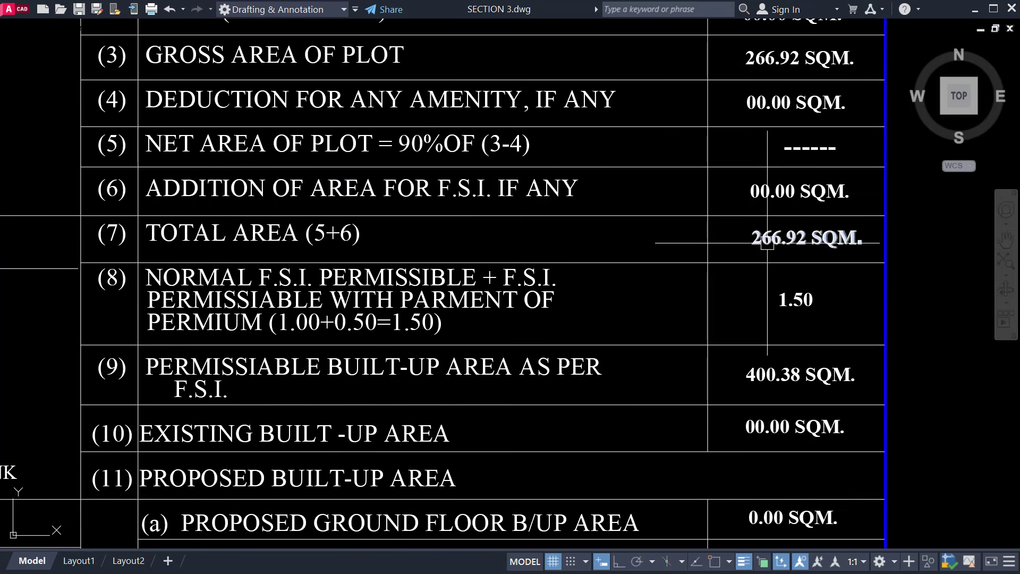
middle_click_drag(767, 243, 738, 247)
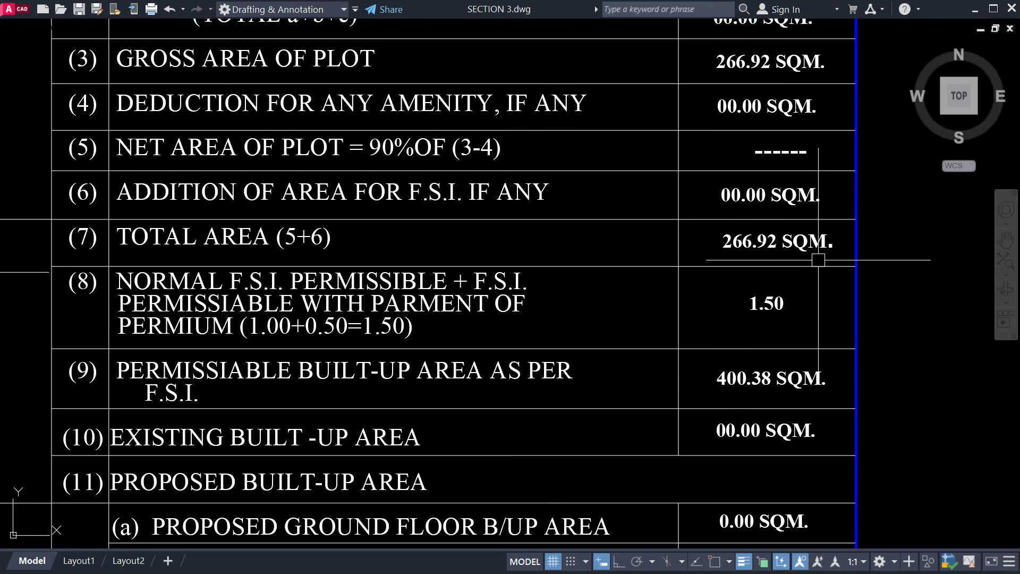
middle_click_drag(742, 269, 733, 209)
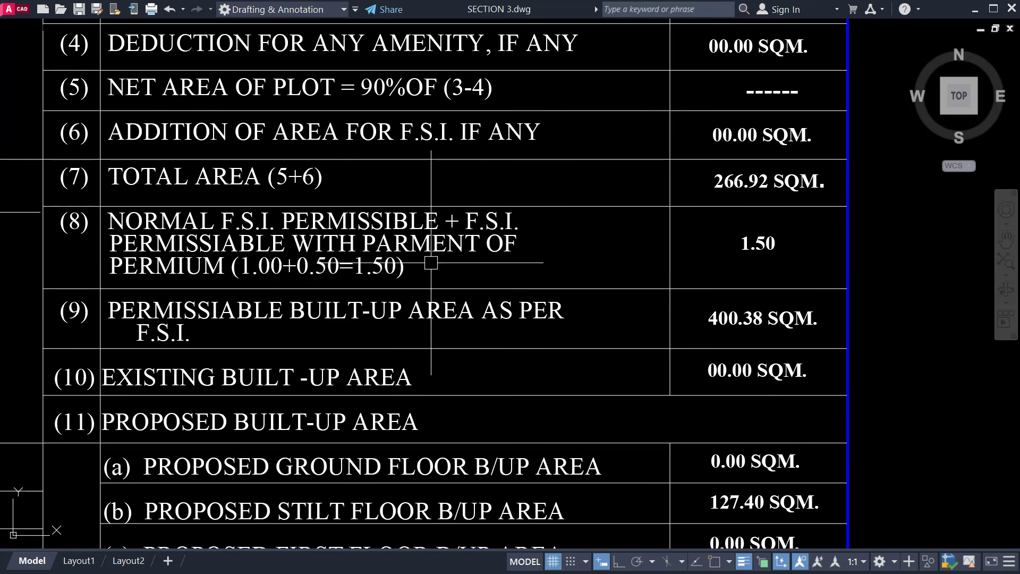
Examine row 8 on normal plus premium F.S.I. closely and relate its factor to the total area in row 7.
scroll(276, 298, "up", 2)
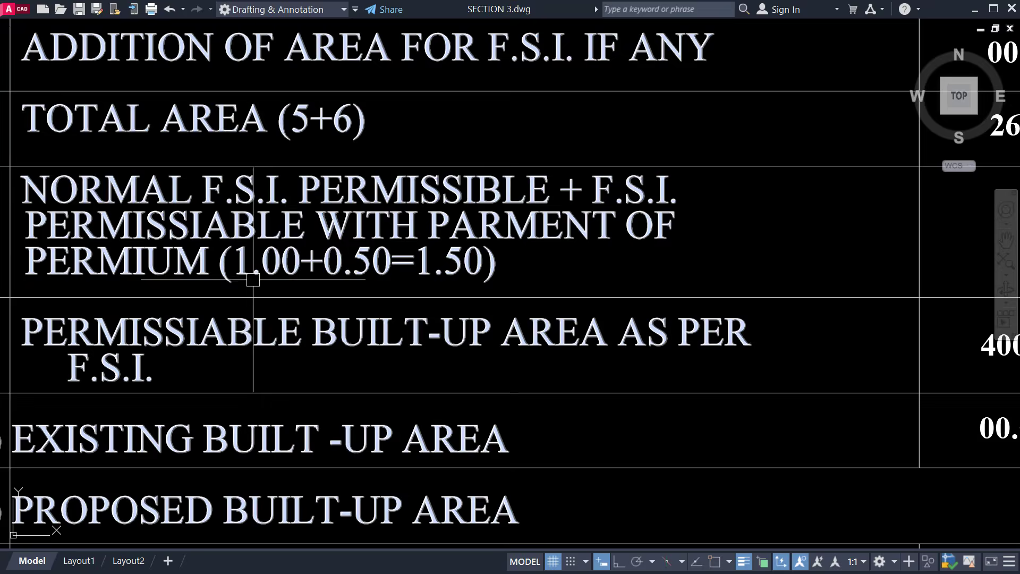
middle_click_drag(305, 284, 363, 307)
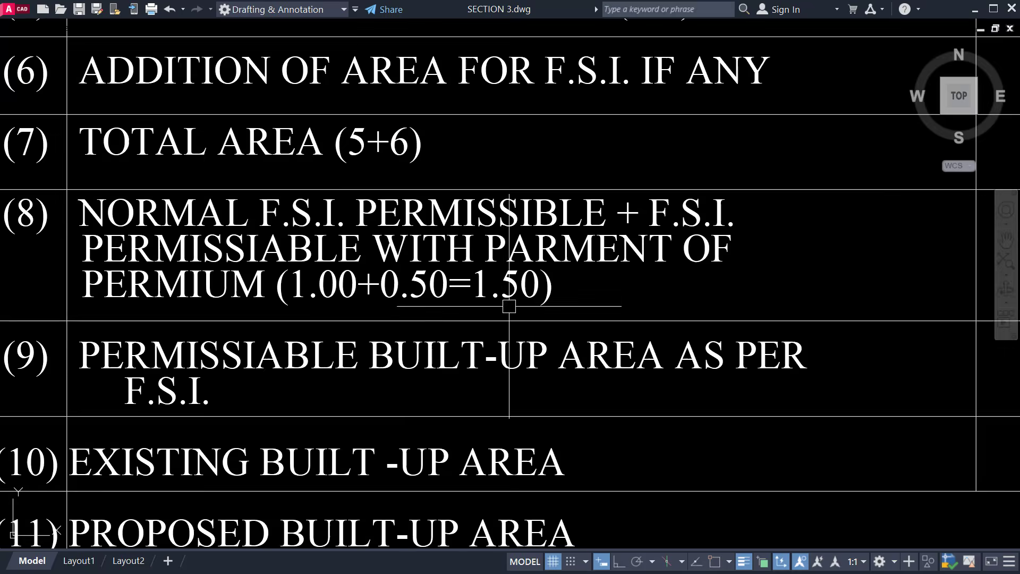
scroll(500, 298, "down", 3)
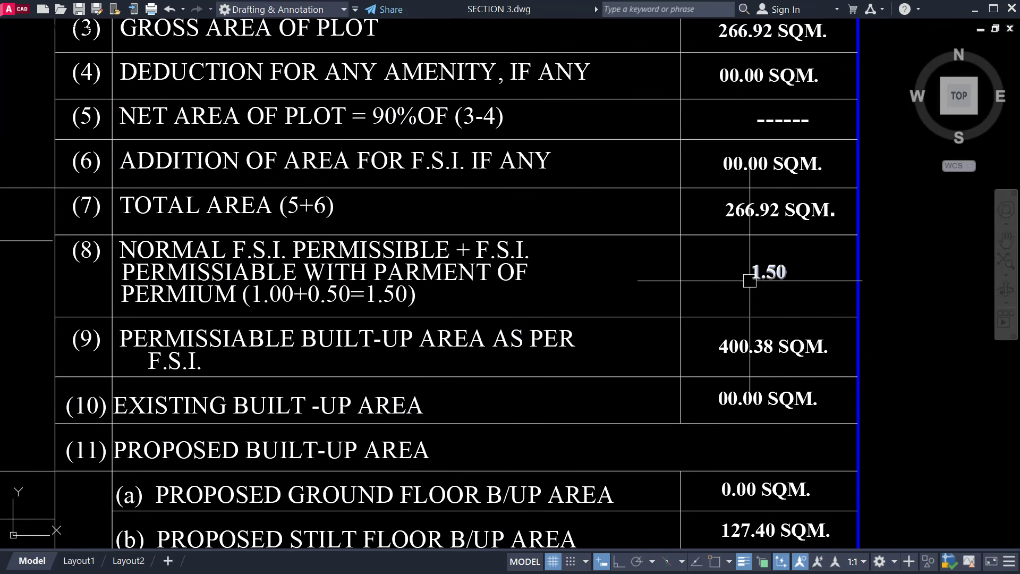
mouse_move(770, 289)
middle_mouse_down()
mouse_move(756, 262)
mouse_move(767, 264)
mouse_move(770, 249)
mouse_move(674, 358)
mouse_move(613, 399)
middle_mouse_up()
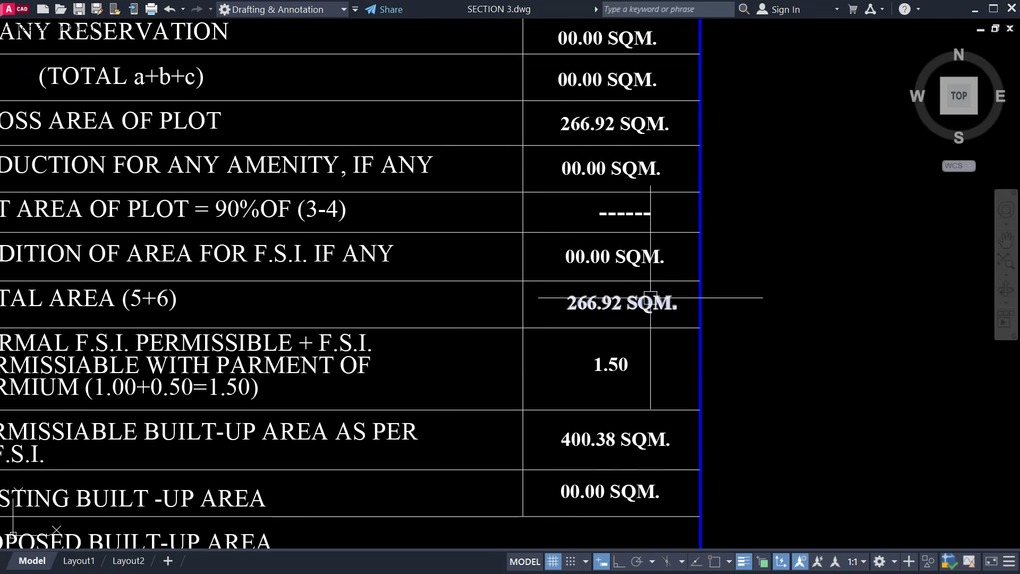
scroll(653, 296, "up", 2)
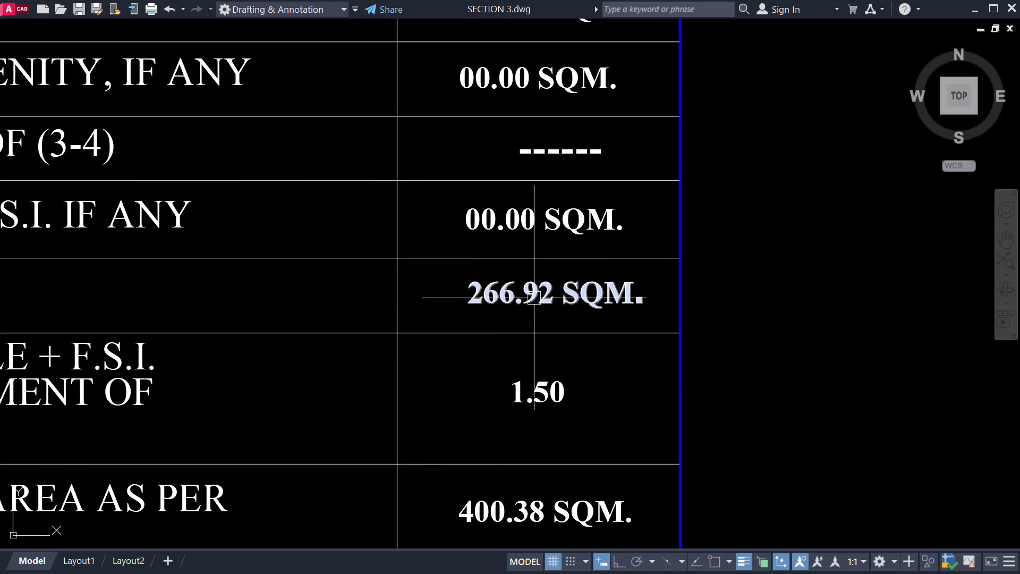
mouse_move(533, 298)
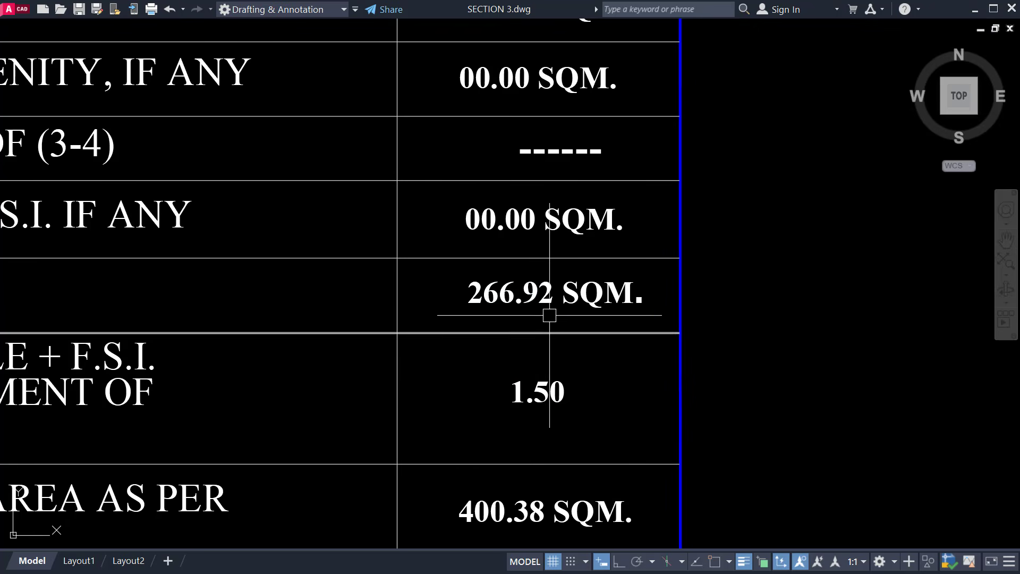
Study how the total area and the permissible F.S.I. give the permissible built-up area in row 9.
middle_click_drag(573, 376, 672, 255)
scroll(671, 255, "down", 2)
middle_click_drag(649, 294, 706, 293)
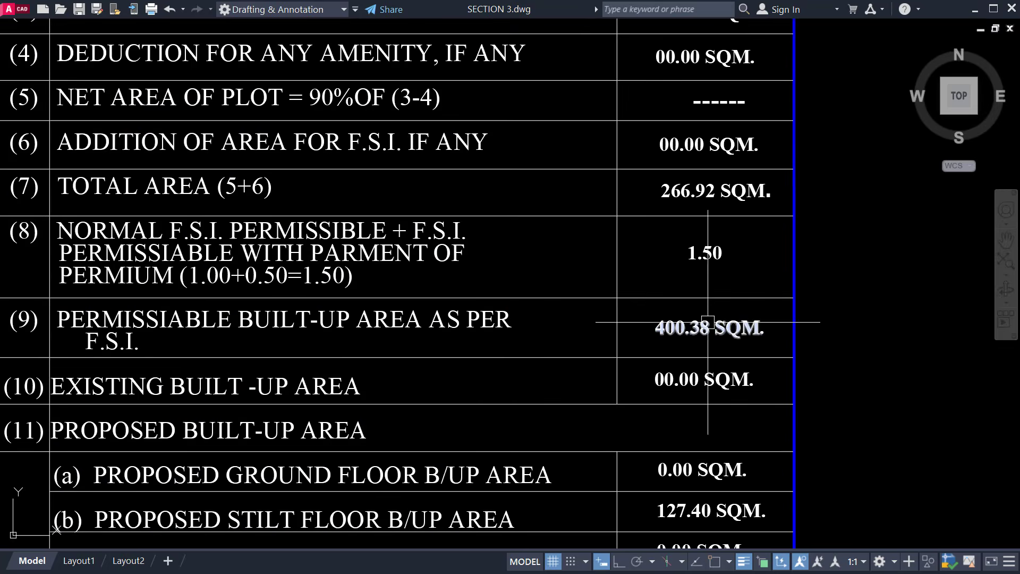
scroll(688, 342, "up", 3)
middle_click_drag(687, 342, 573, 406)
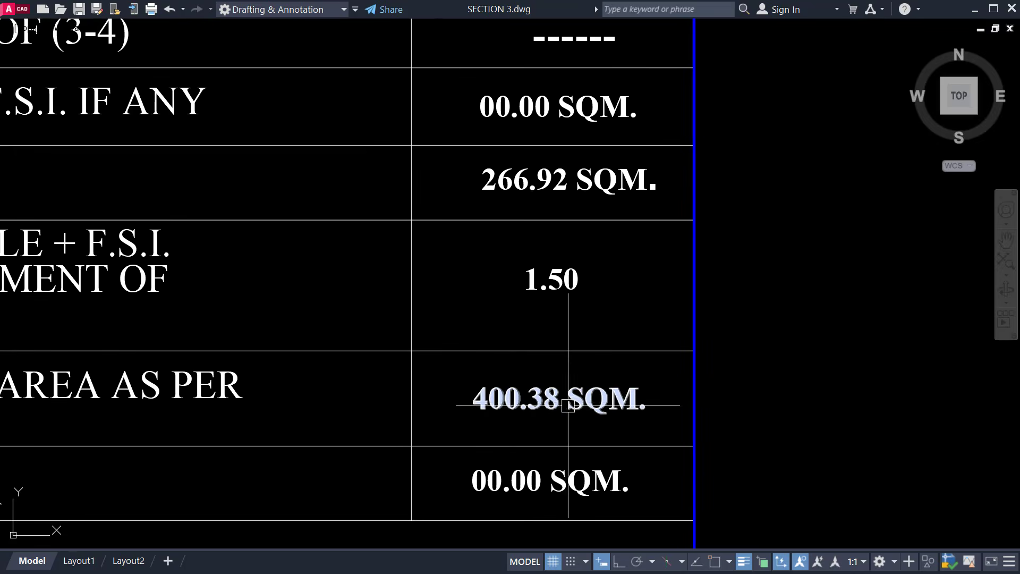
scroll(614, 405, "down", 2)
scroll(582, 374, "up", 2)
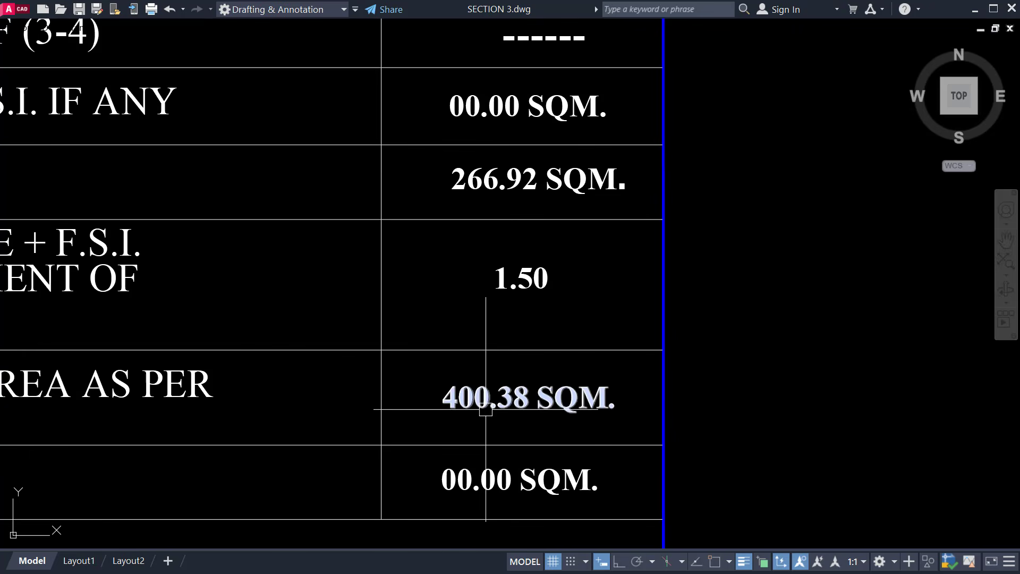
scroll(614, 305, "down", 2)
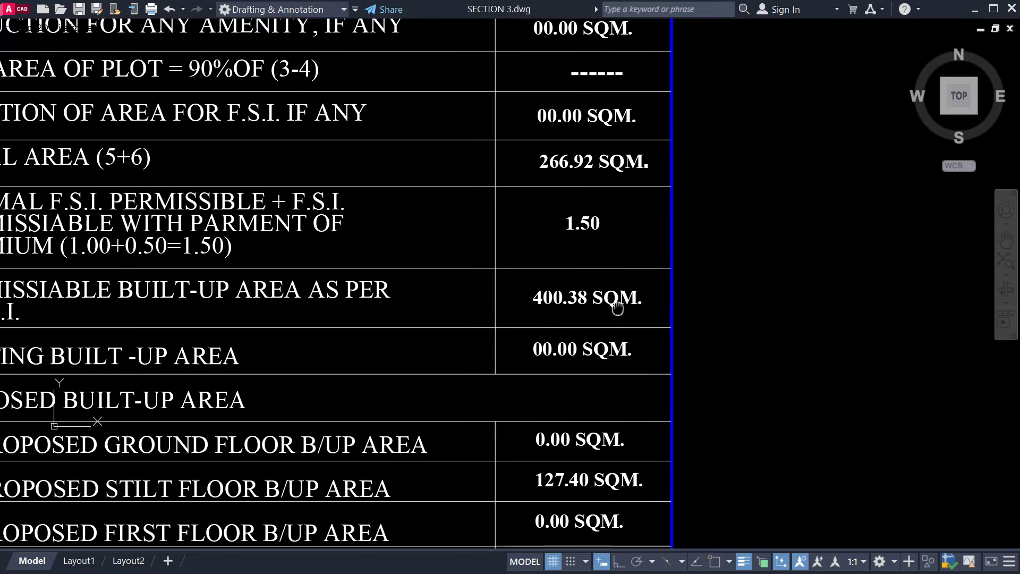
Read the existing built-up area row and the floor-by-floor proposed built-up area rows.
middle_click_drag(624, 313, 661, 260)
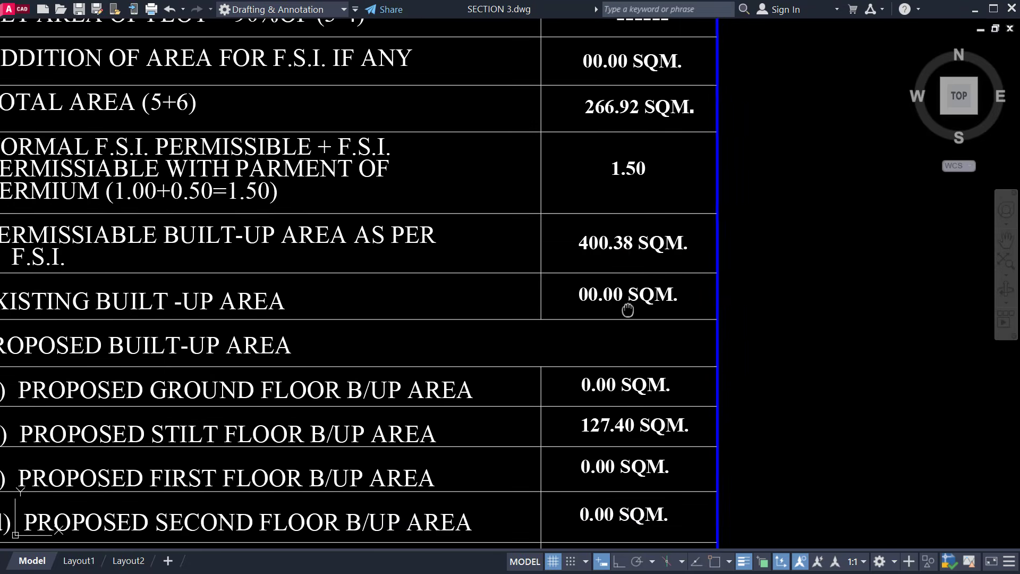
mouse_move(628, 304)
middle_mouse_down()
mouse_move(758, 273)
mouse_move(738, 183)
middle_mouse_up()
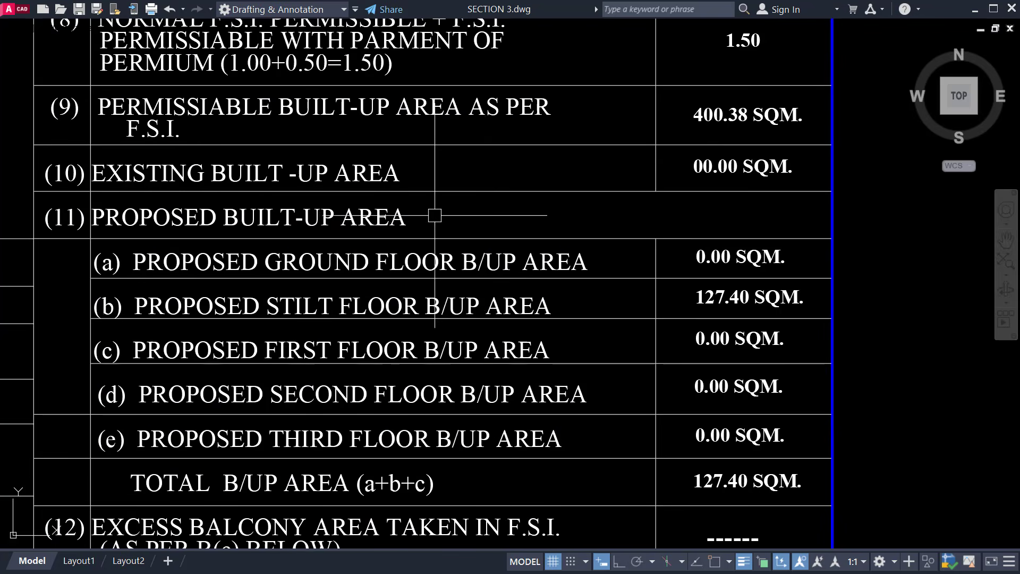
middle_click_drag(491, 214, 526, 171)
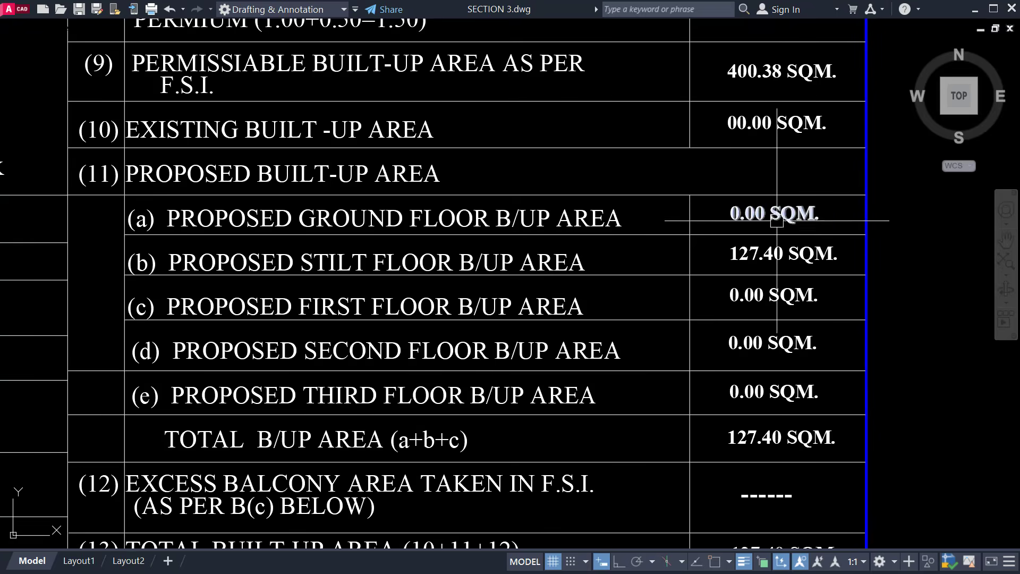
middle_click_drag(776, 282, 770, 229)
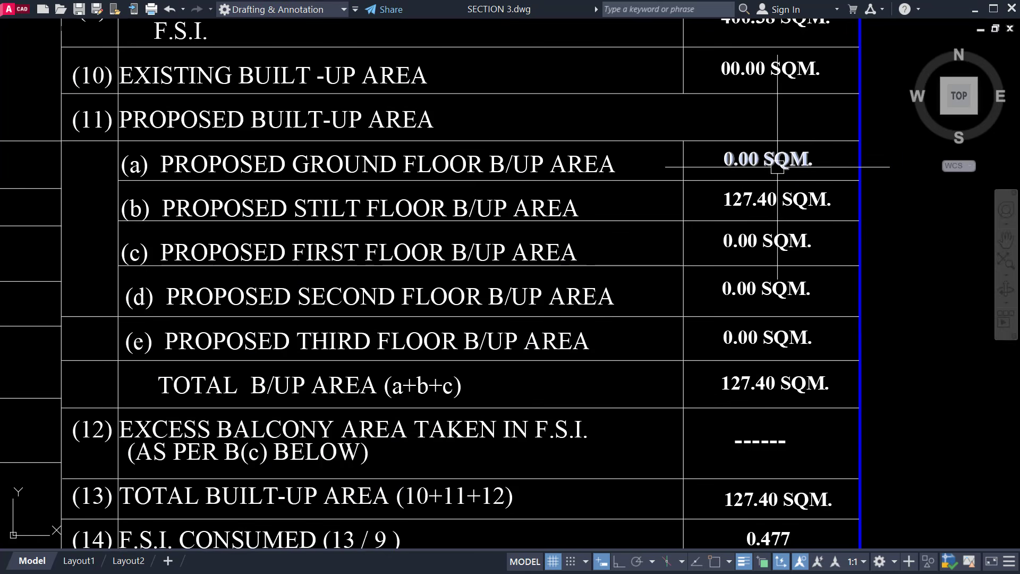
mouse_move(724, 185)
middle_mouse_down()
mouse_move(731, 262)
mouse_move(692, 216)
middle_mouse_up()
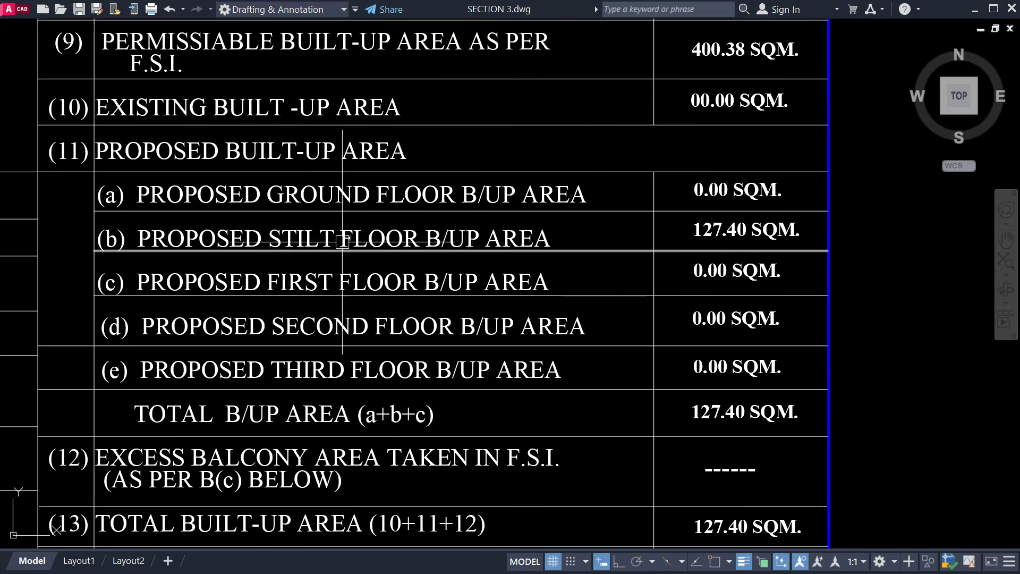
Highlight the proposed stilt floor area and the total built-up area in turn to compare them, clearing each selection.
left_click(697, 228)
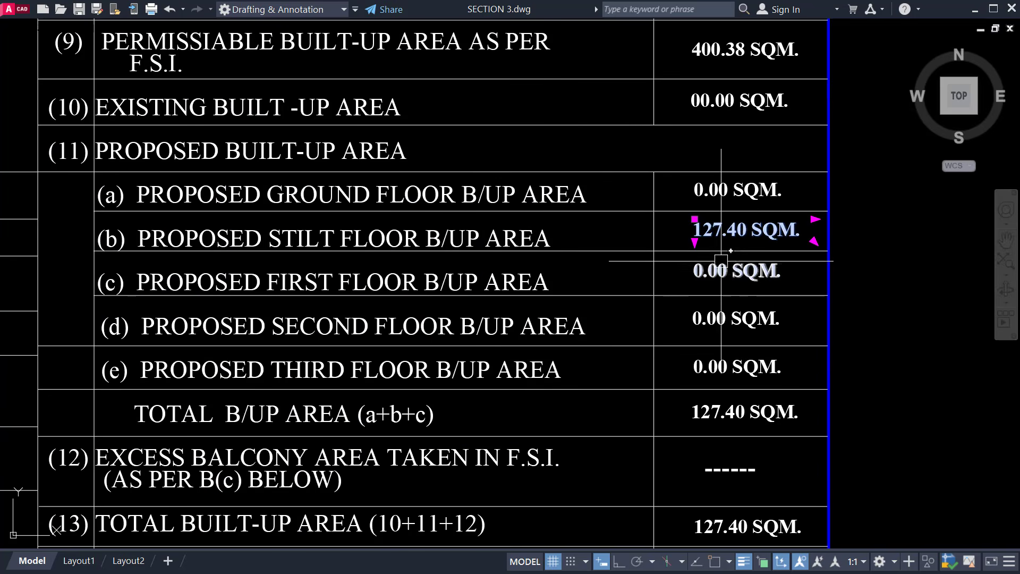
key("Escape")
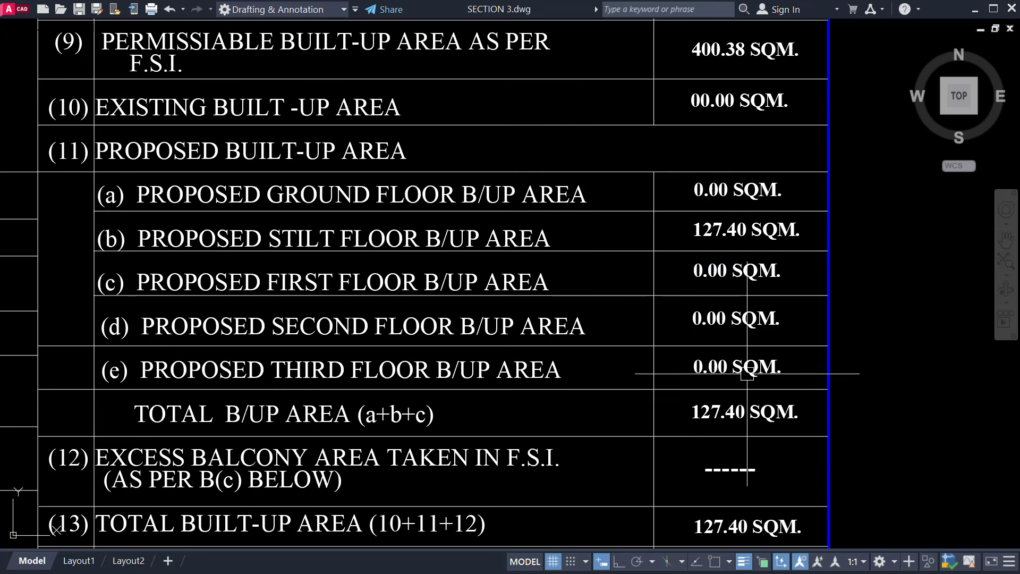
mouse_move(741, 365)
middle_mouse_down()
mouse_move(749, 316)
mouse_move(738, 312)
mouse_move(738, 276)
middle_mouse_up()
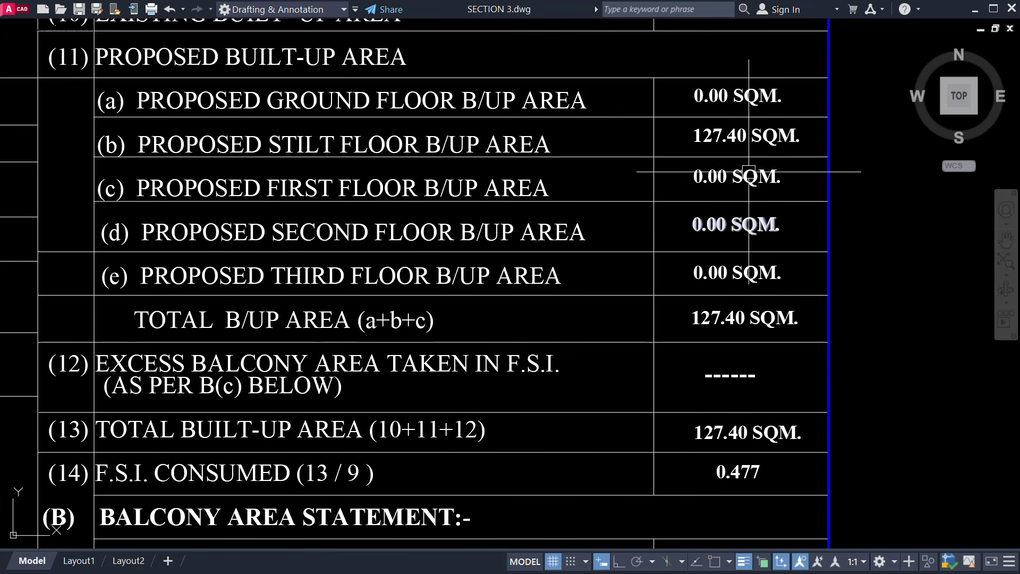
left_click(715, 321)
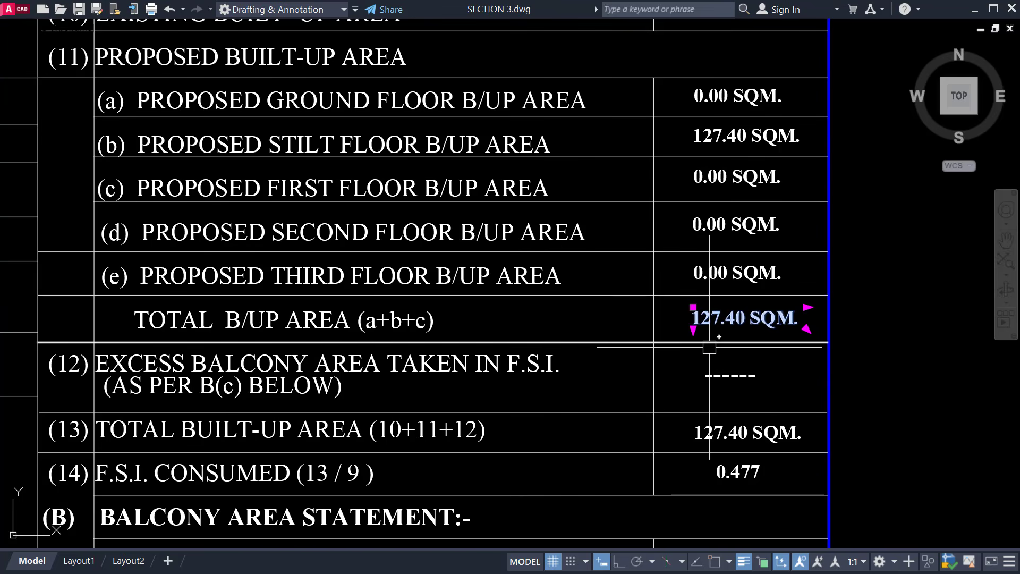
key("Escape")
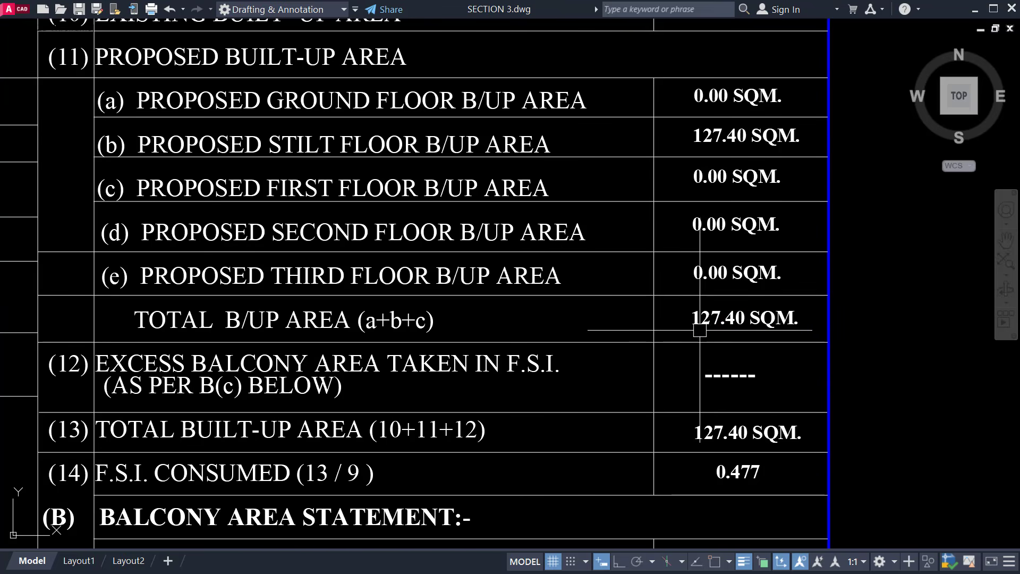
scroll(738, 333, "down", 4)
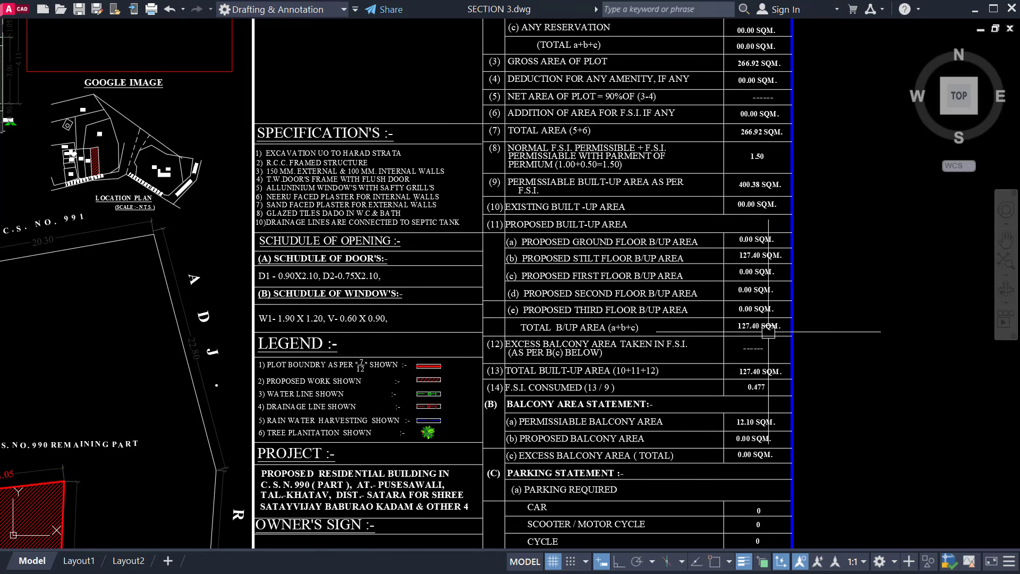
Highlight the total built-up area value and trace it back to the ground floor area calculation above the site plan.
scroll(768, 332, "up", 4)
left_click(720, 318)
scroll(719, 326, "down", 4)
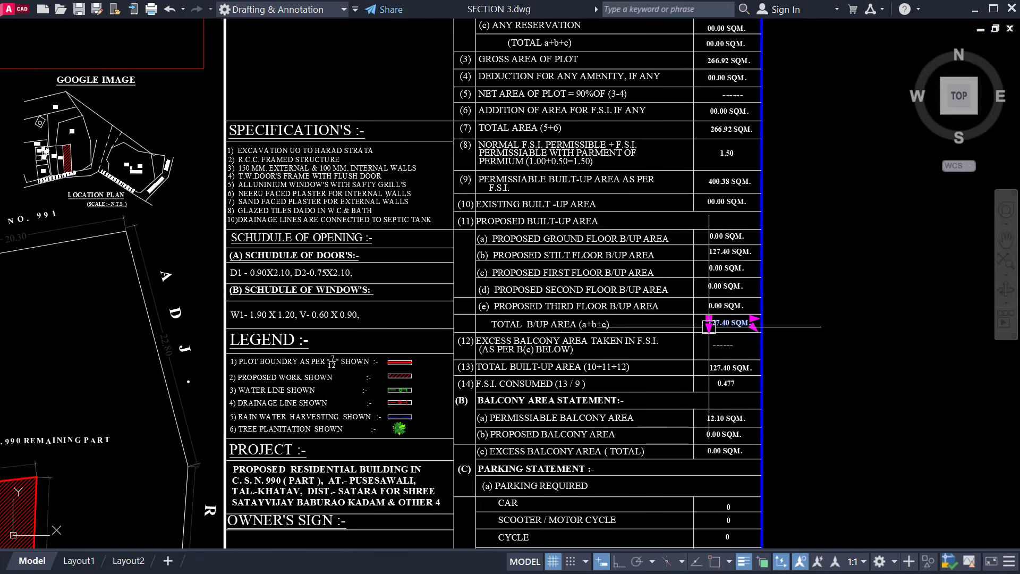
mouse_move(478, 327)
middle_mouse_down()
mouse_move(845, 343)
mouse_move(975, 397)
middle_mouse_up()
scroll(160, 302, "down", 2)
mouse_move(144, 314)
middle_mouse_down()
mouse_move(579, 282)
mouse_move(435, 67)
middle_mouse_up()
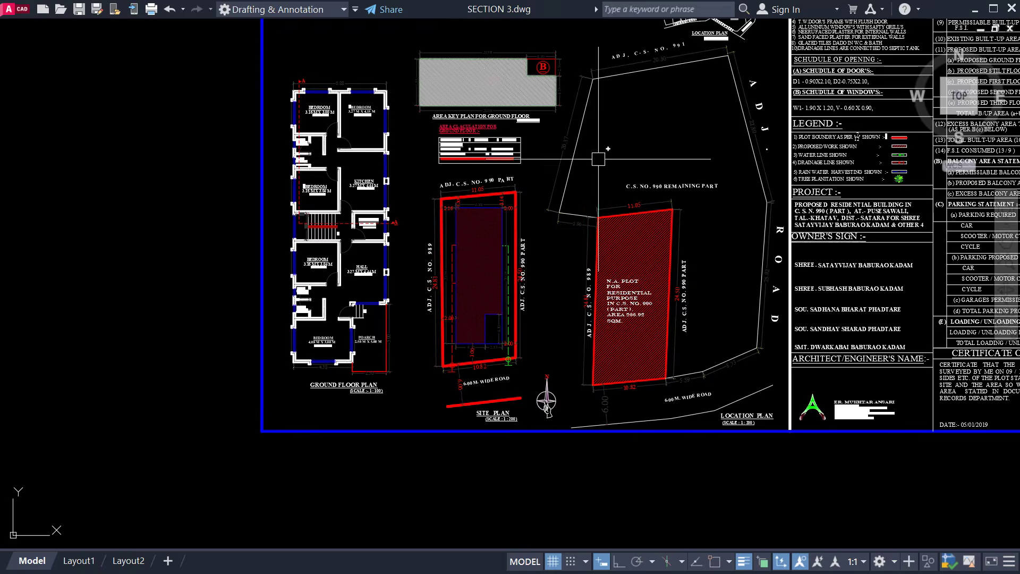
scroll(731, 448, "up", 4)
scroll(719, 417, "down", 4)
mouse_move(705, 215)
middle_mouse_down()
mouse_move(656, 480)
mouse_move(703, 345)
middle_mouse_up()
scroll(464, 217, "up", 6)
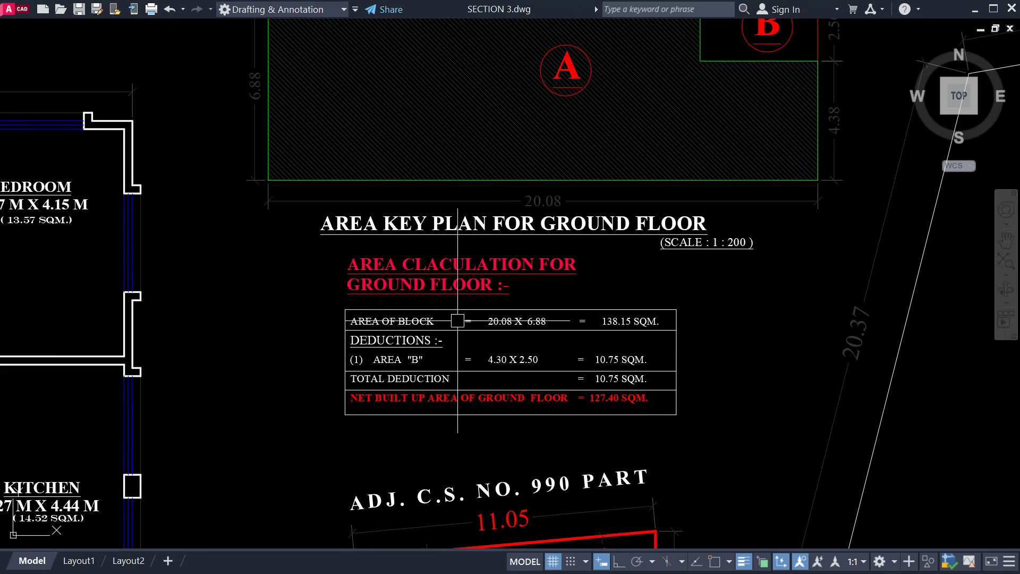
Study blocks A and B of the ground floor area key plan and highlight the area calculation table beneath it.
mouse_move(461, 347)
middle_mouse_down()
mouse_move(436, 365)
mouse_move(450, 398)
mouse_move(443, 457)
middle_mouse_up()
scroll(591, 424, "up", 2)
scroll(455, 424, "down", 2)
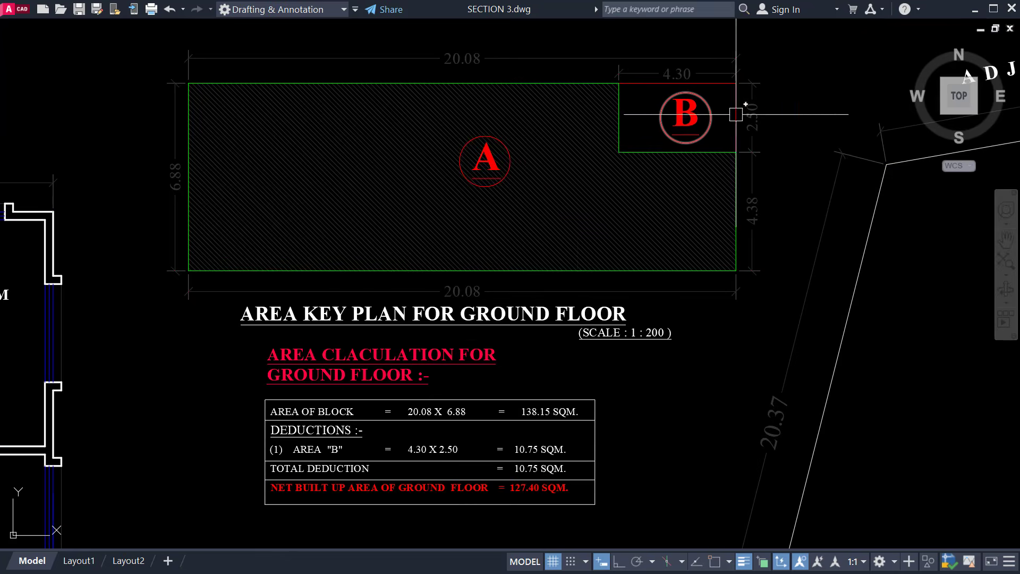
scroll(485, 444, "up", 2)
middle_click_drag(483, 445, 515, 362)
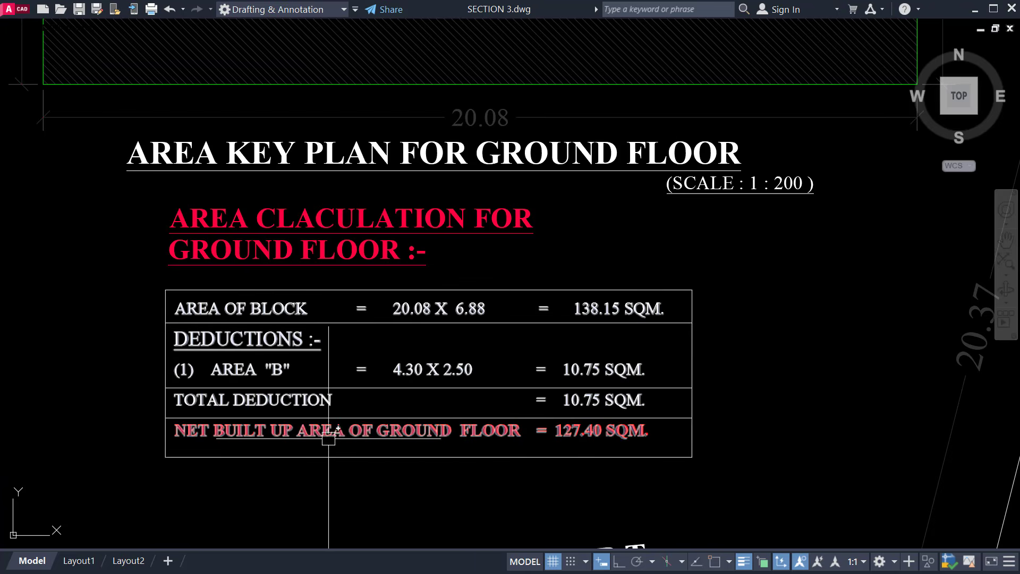
left_click(559, 431)
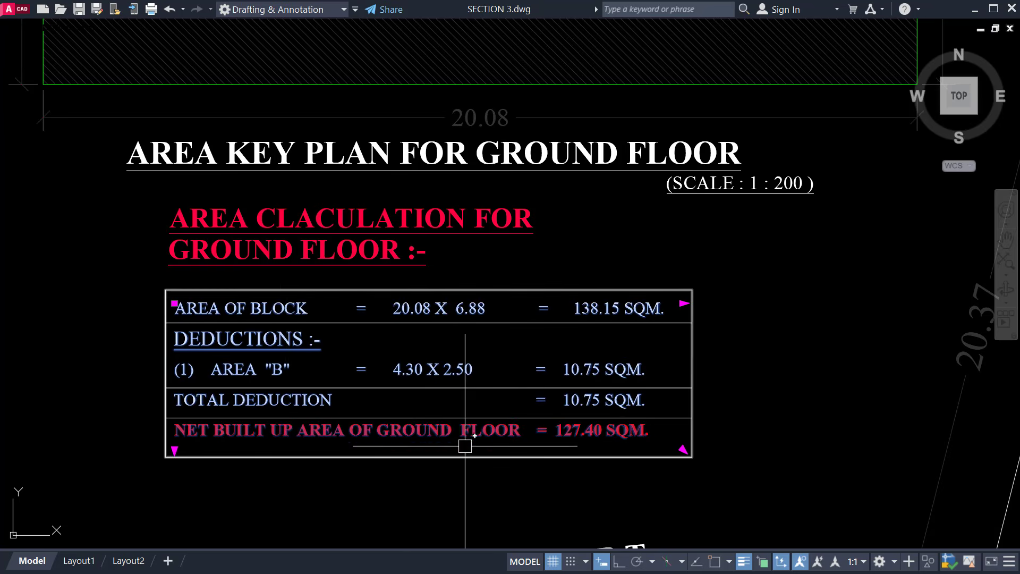
Return to the area statement, clear the selection and highlight the total built-up area value again.
scroll(337, 369, "down", 4)
scroll(482, 386, "down", 2)
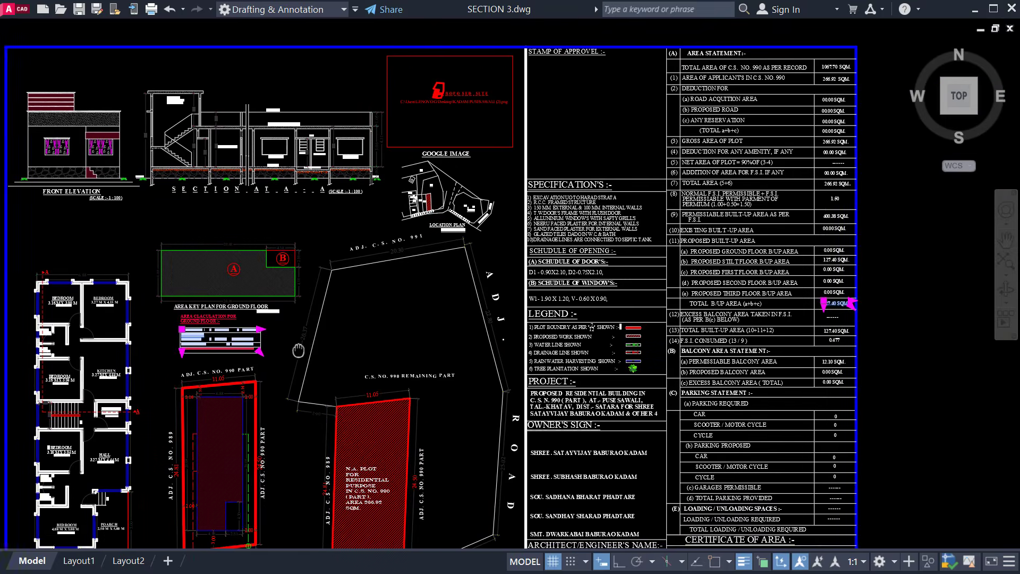
scroll(748, 304, "up", 8)
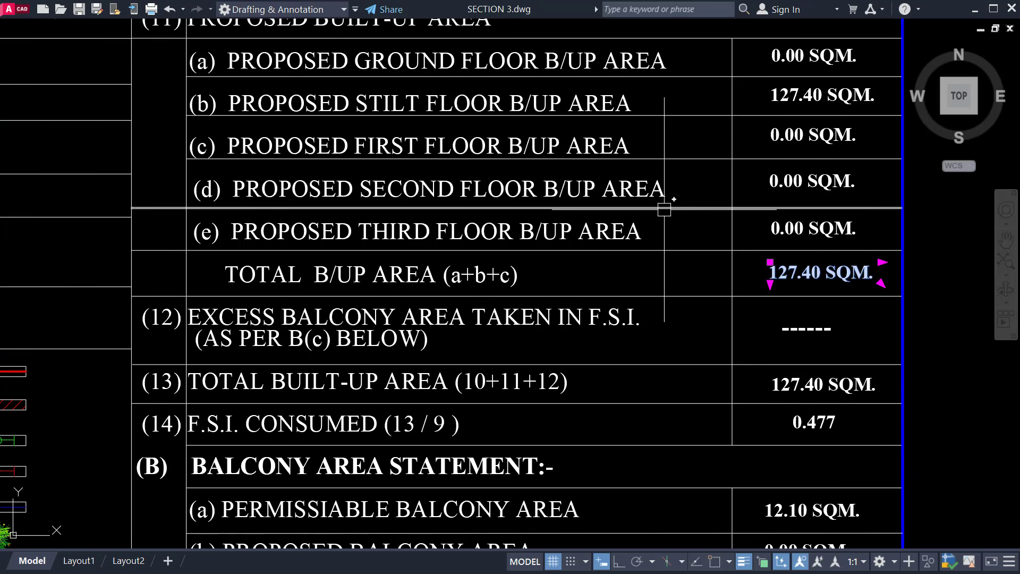
key("Escape")
left_click(813, 280)
scroll(692, 351, "down", 2)
mouse_move(664, 296)
middle_mouse_down()
mouse_move(650, 267)
mouse_move(555, 192)
middle_mouse_up()
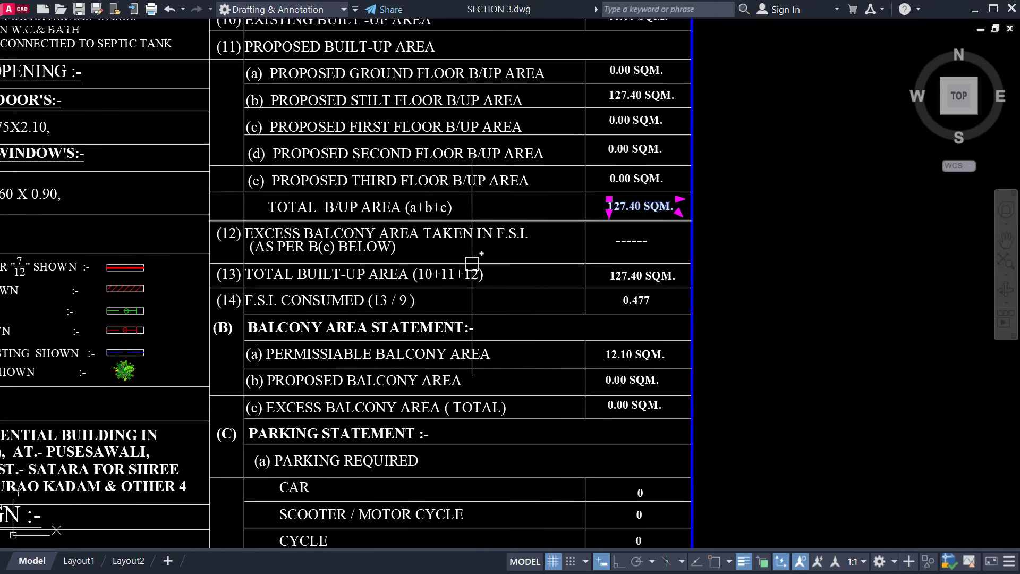
Read the excess balcony area and total built-up area in rows 12 and 13, clearing the highlighted value.
scroll(490, 266, "up", 3)
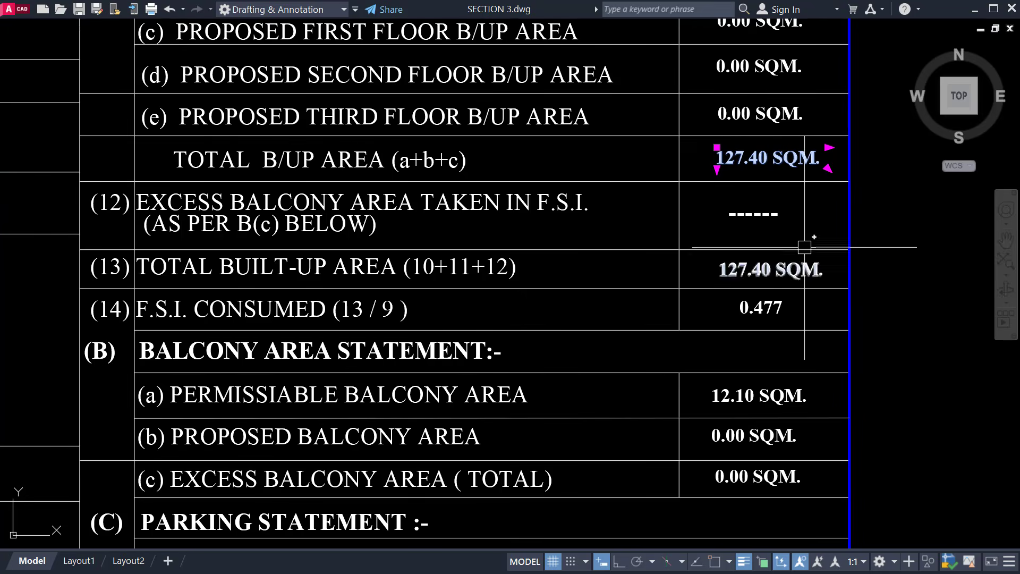
scroll(741, 238, "down", 5)
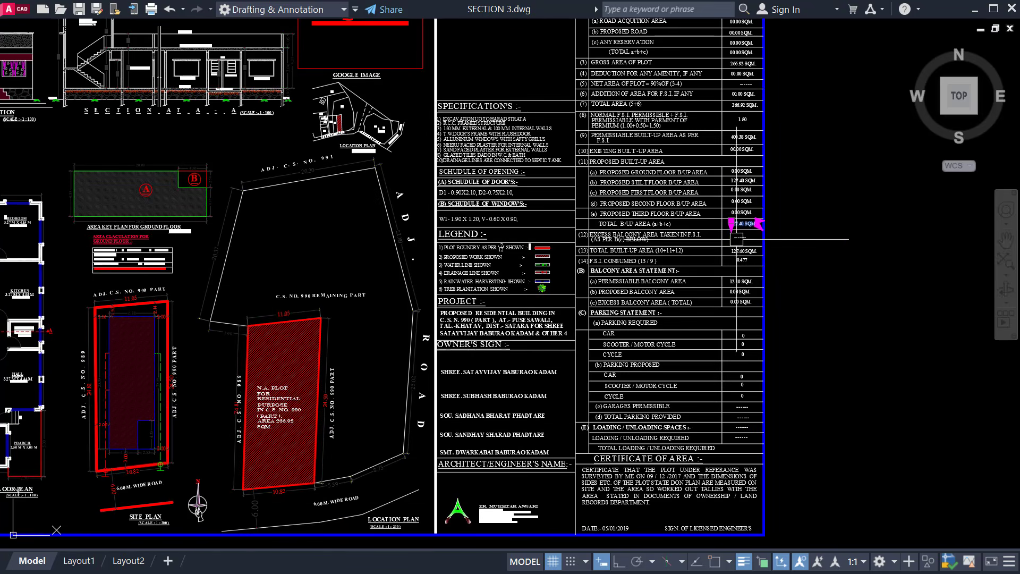
scroll(737, 237, "up", 5)
key("Escape")
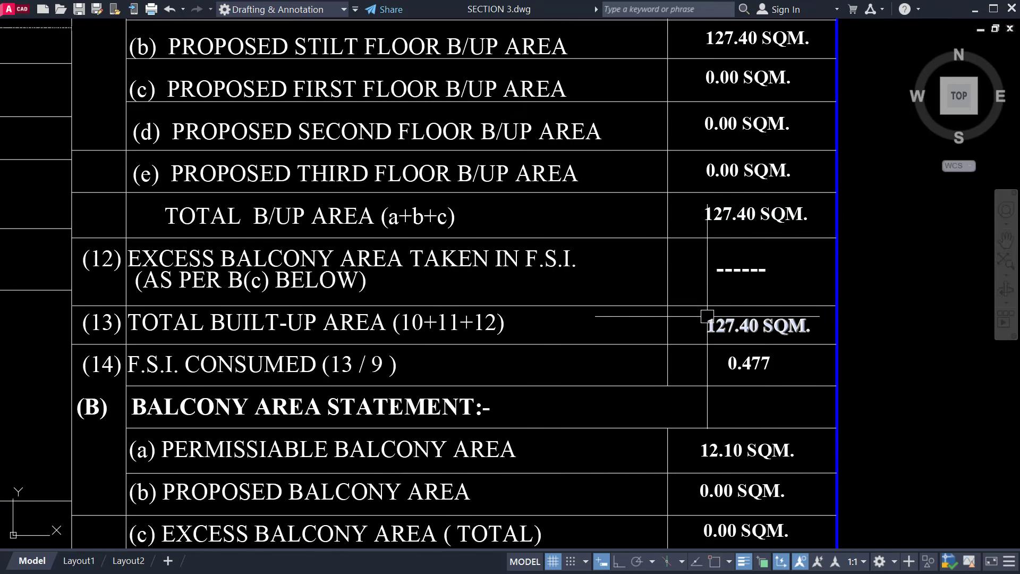
middle_click_drag(710, 319, 706, 225)
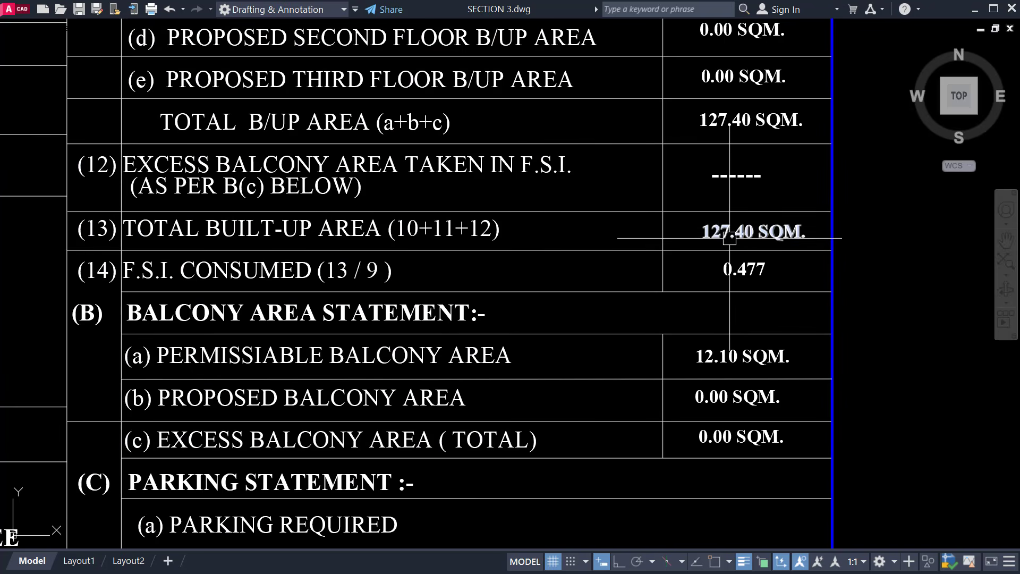
middle_click_drag(748, 229, 743, 204)
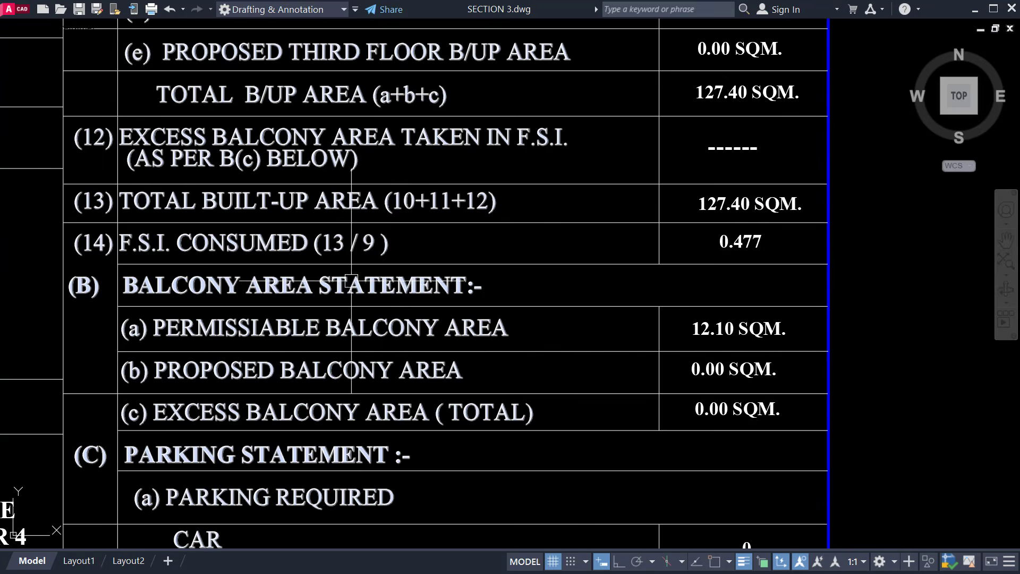
Examine the F.S.I. consumed in row 14 and the permissible, proposed and excess balcony areas.
scroll(765, 259, "up", 2)
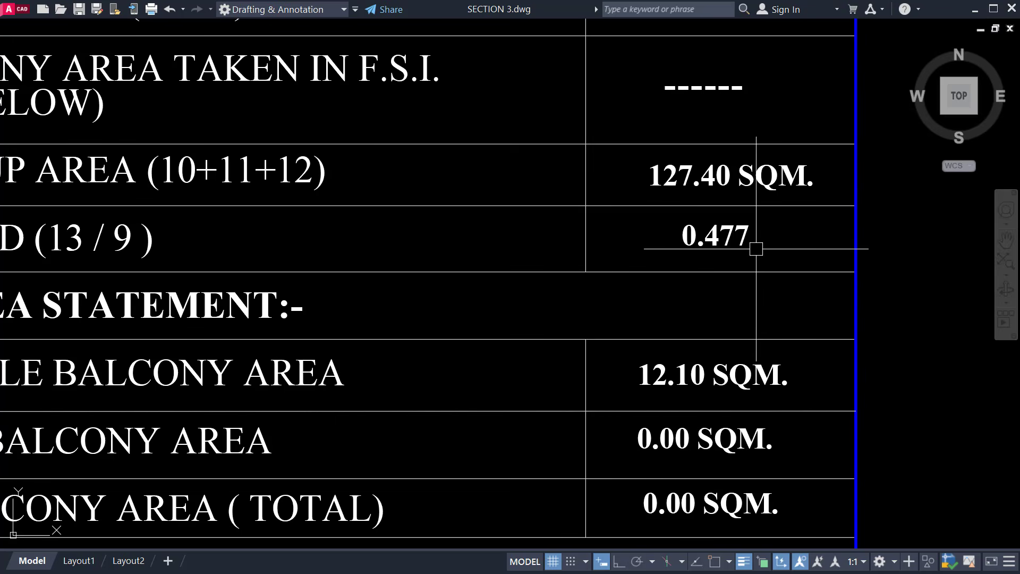
scroll(756, 249, "down", 2)
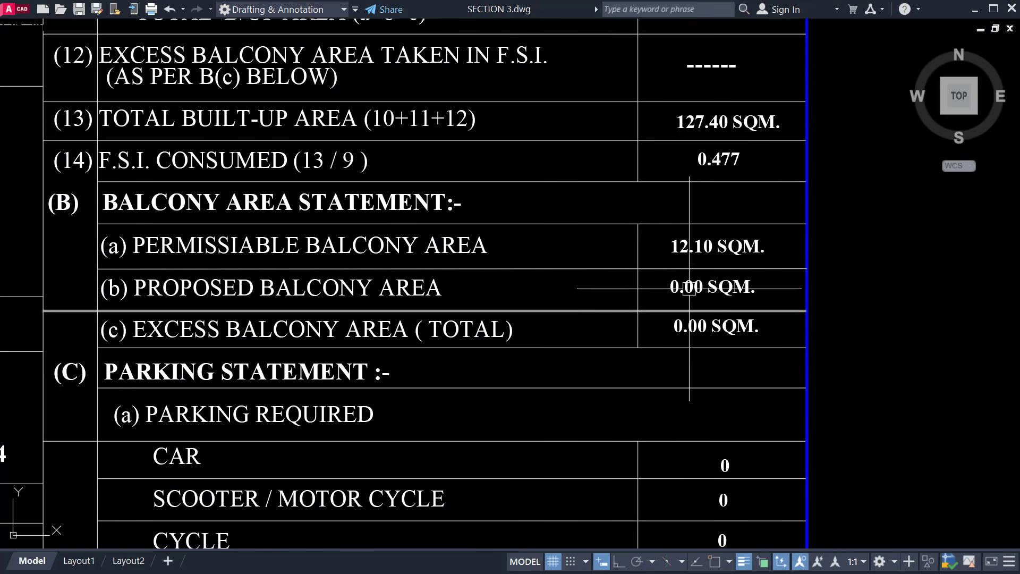
mouse_move(693, 330)
middle_mouse_down()
mouse_move(689, 295)
mouse_move(667, 269)
mouse_move(669, 301)
mouse_move(680, 277)
middle_mouse_up()
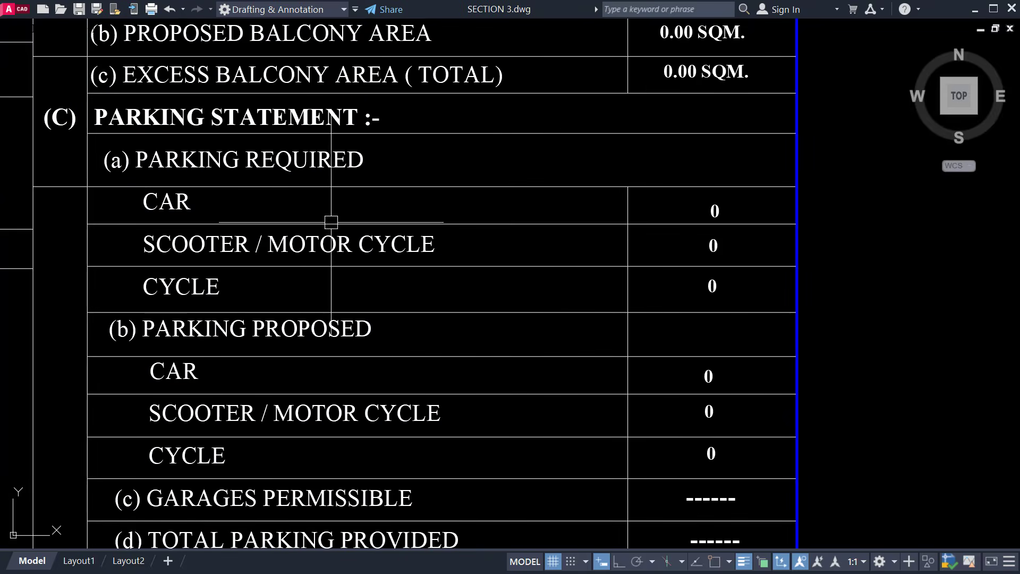
Check the porch on the ground floor plan against the car, scooter and cycle rows of the parking statement.
scroll(715, 245, "down", 5)
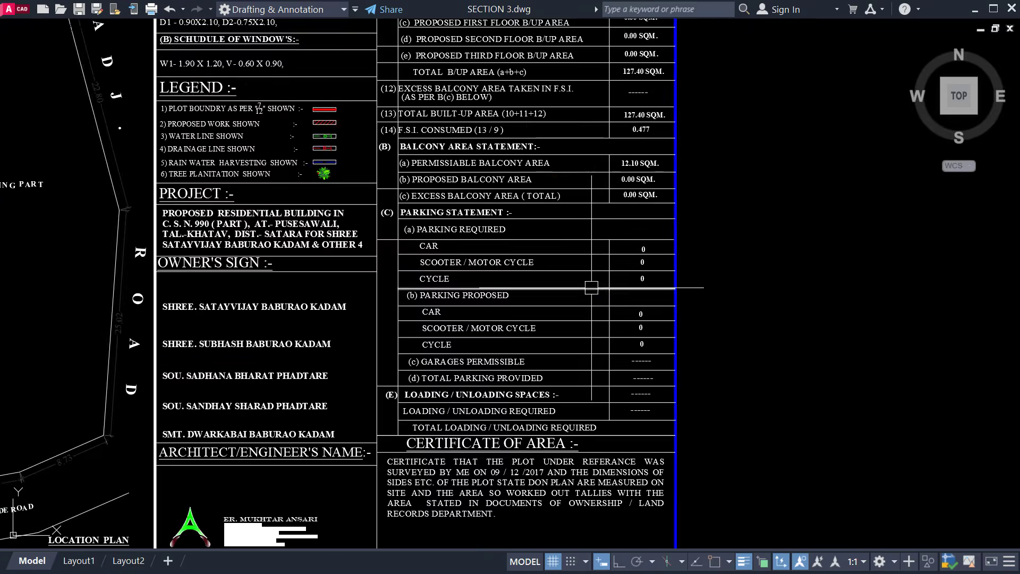
scroll(415, 292, "up", 3)
scroll(415, 293, "up", 4)
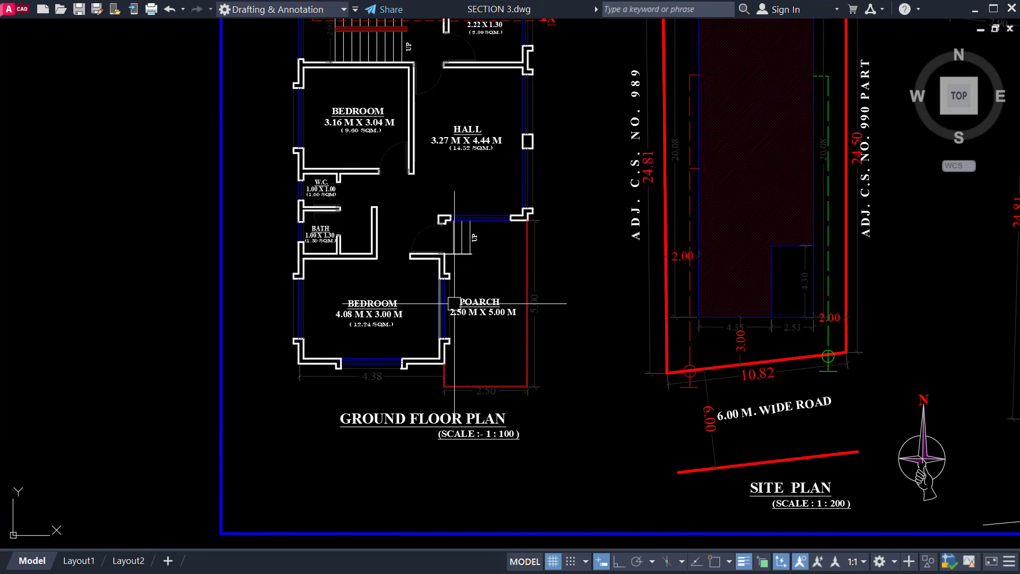
scroll(565, 336, "down", 4)
scroll(701, 255, "up", 8)
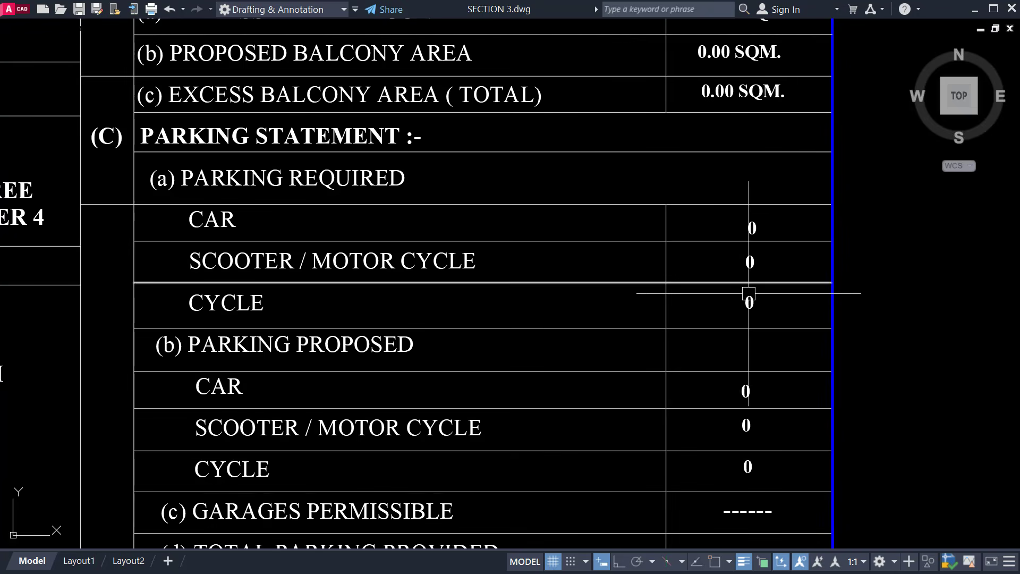
Read the proposed parking, garages, loading and unloading rows down to the certificate of area, and view the surrounding sheet.
scroll(781, 309, "down", 2)
middle_click_drag(755, 281, 745, 249)
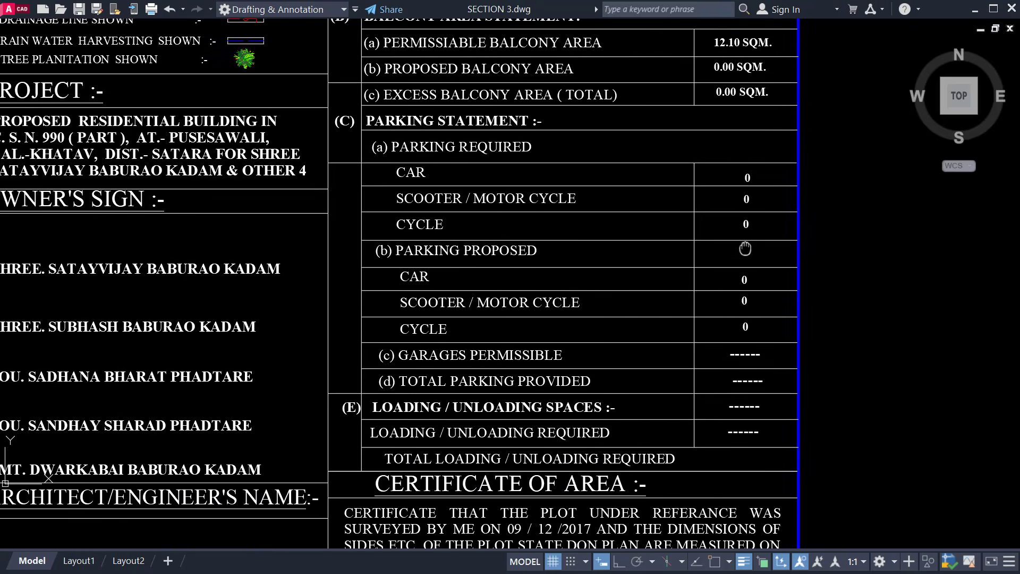
scroll(637, 318, "up", 3)
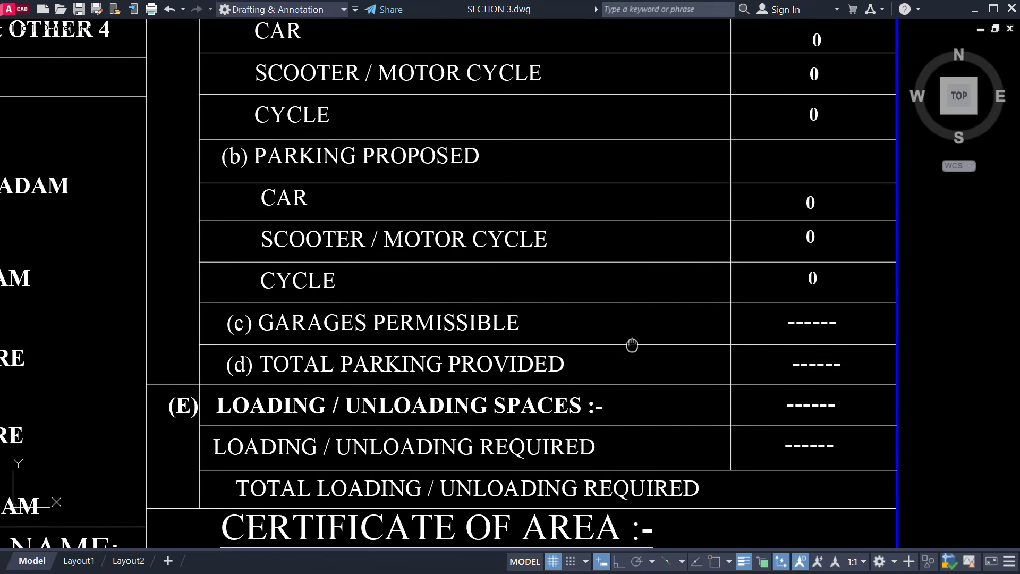
middle_click_drag(639, 319, 639, 275)
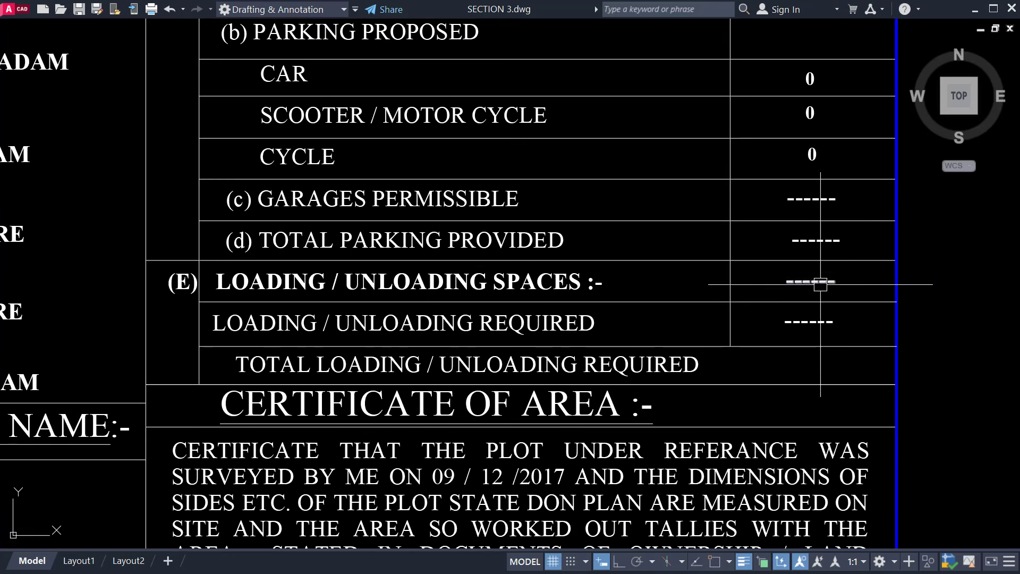
scroll(820, 282, "down", 2)
middle_click_drag(779, 303, 734, 226)
middle_click_drag(576, 228, 583, 431)
scroll(583, 322, "down", 4)
middle_click_drag(603, 292, 617, 275)
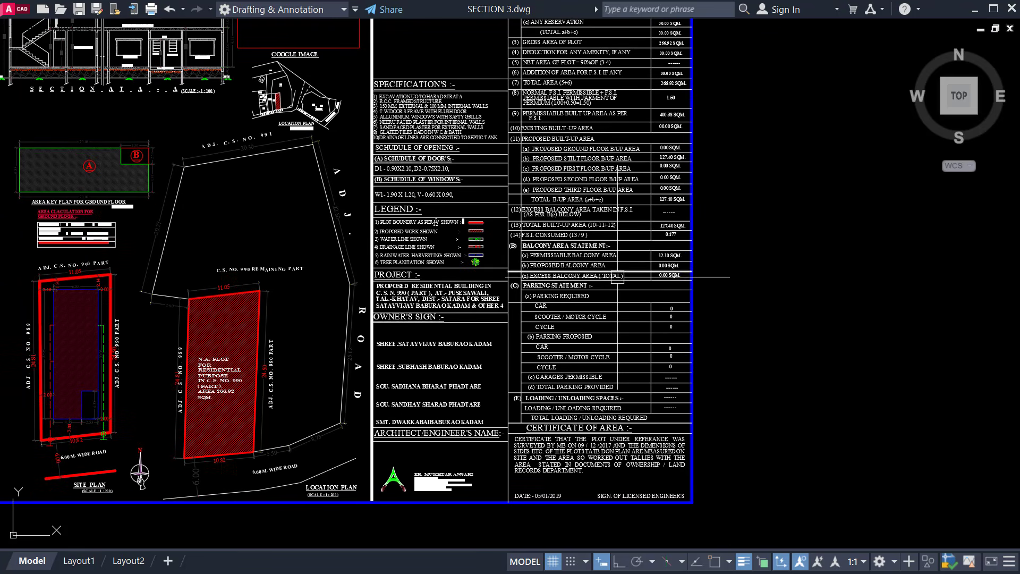
Switch to SECTION 2.dwg and read its area statement, from the plot area and F.S.I. rows down through the sections below.
key("alt+Tab")
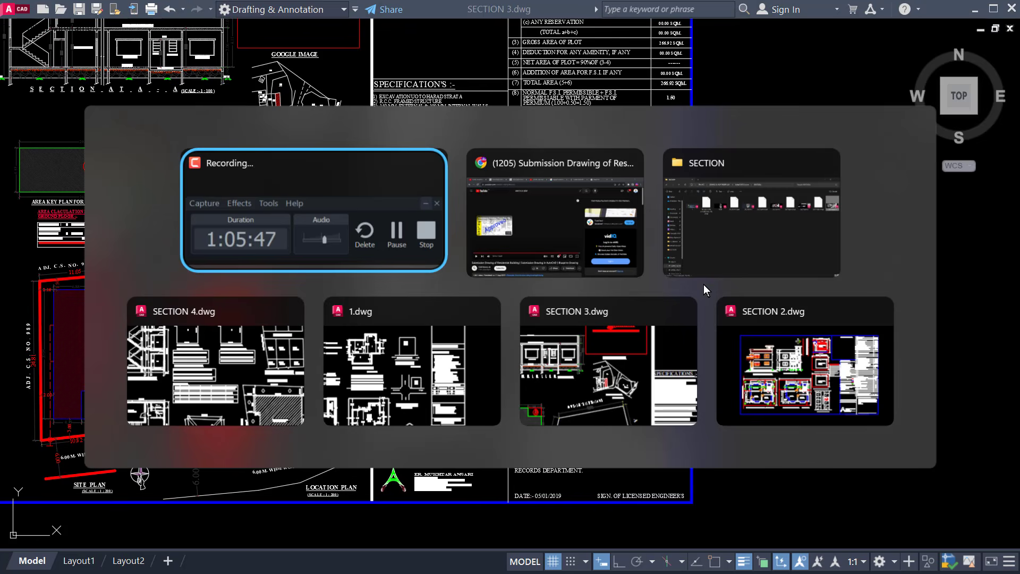
key("alt+Tab")
key("alt+Tab")
left_click(749, 332)
middle_click_drag(452, 303, 402, 387)
scroll(783, 141, "up", 2)
middle_click_drag(783, 141, 556, 405)
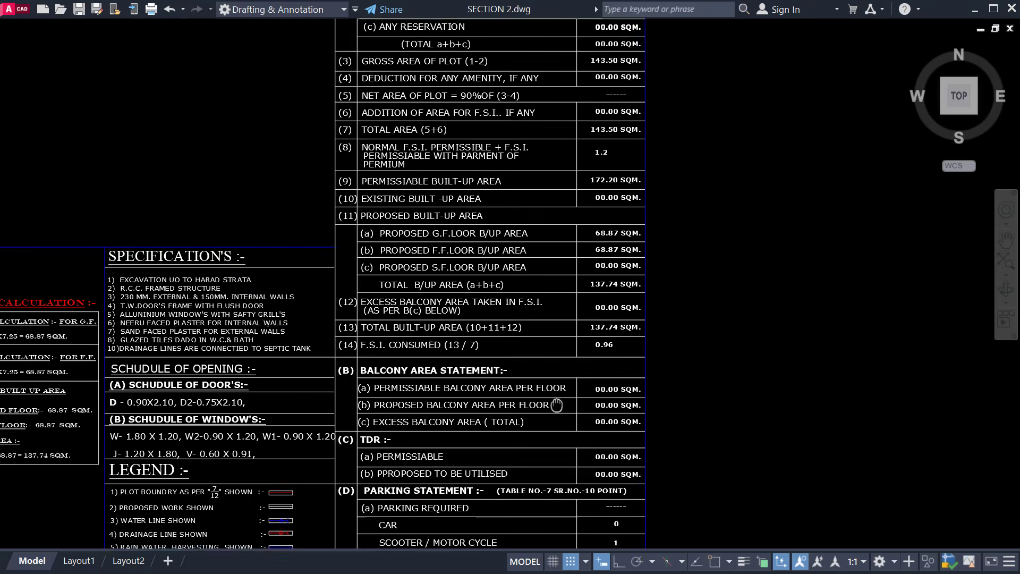
mouse_move(577, 195)
middle_mouse_down()
mouse_move(578, 380)
mouse_move(614, 246)
middle_mouse_up()
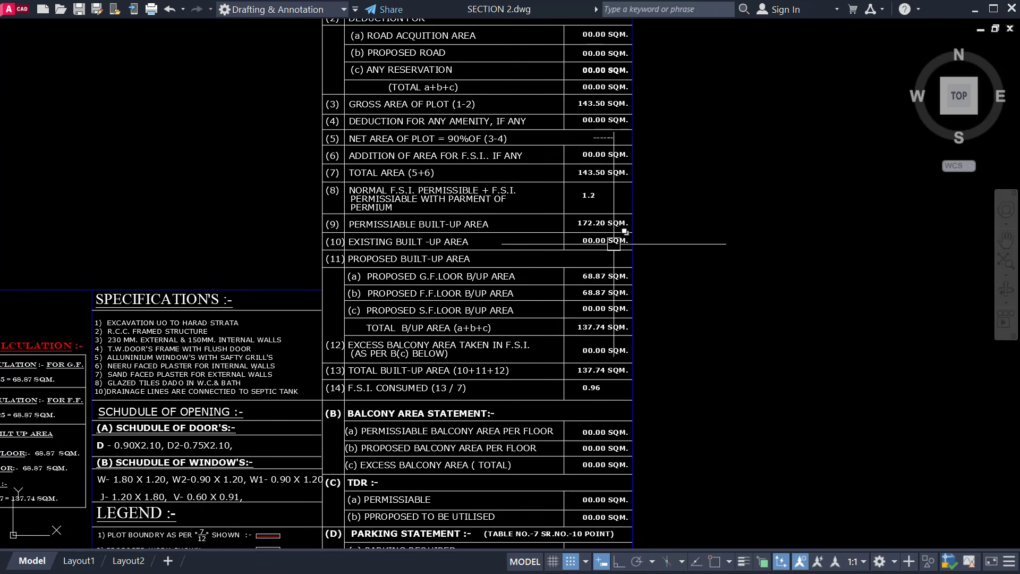
middle_click_drag(562, 382, 569, 185)
middle_click_drag(564, 472, 563, 297)
mouse_move(572, 408)
middle_mouse_down()
mouse_move(576, 378)
mouse_move(645, 433)
middle_mouse_up()
Examine the ground floor, first floor and net built-up area calculations beside the area key plans.
mouse_move(561, 356)
middle_mouse_down()
mouse_move(551, 407)
mouse_move(724, 494)
middle_mouse_up()
scroll(295, 191, "up", 2)
middle_click_drag(294, 190, 615, 269)
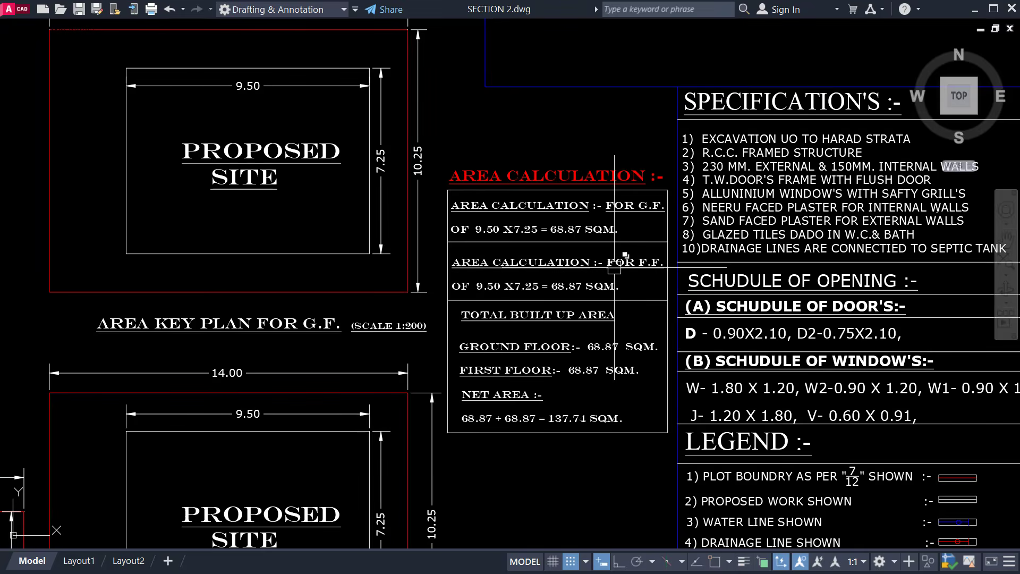
scroll(615, 269, "up", 2)
scroll(346, 191, "down", 5)
scroll(300, 221, "up", 5)
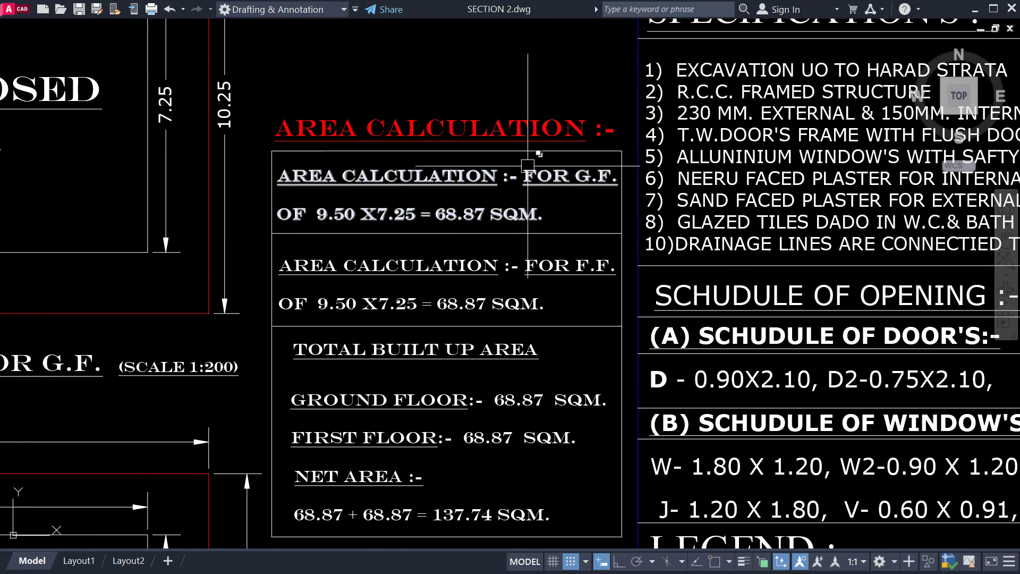
scroll(527, 165, "down", 5)
scroll(463, 94, "up", 5)
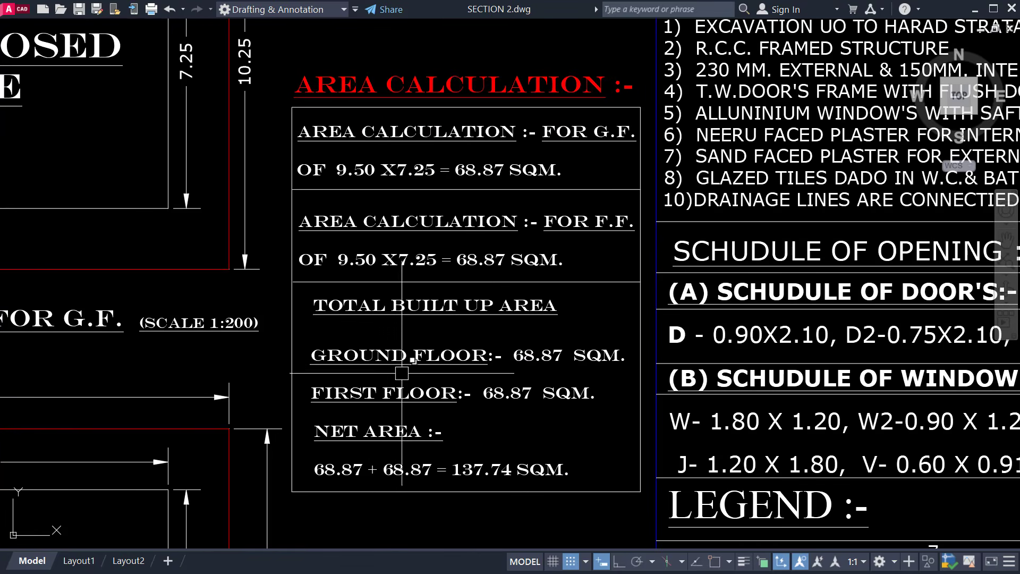
Review the area statement against the whole SECTION 2 sheet, including its plans, section, elevation, specifications and legend.
scroll(485, 407, "down", 6)
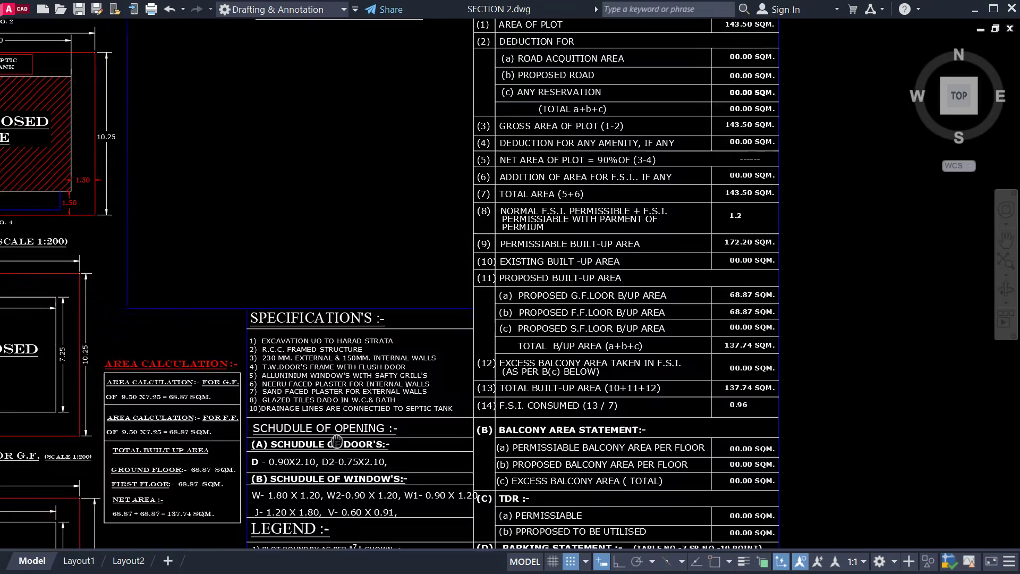
middle_click_drag(589, 421, 603, 367)
scroll(592, 403, "down", 4)
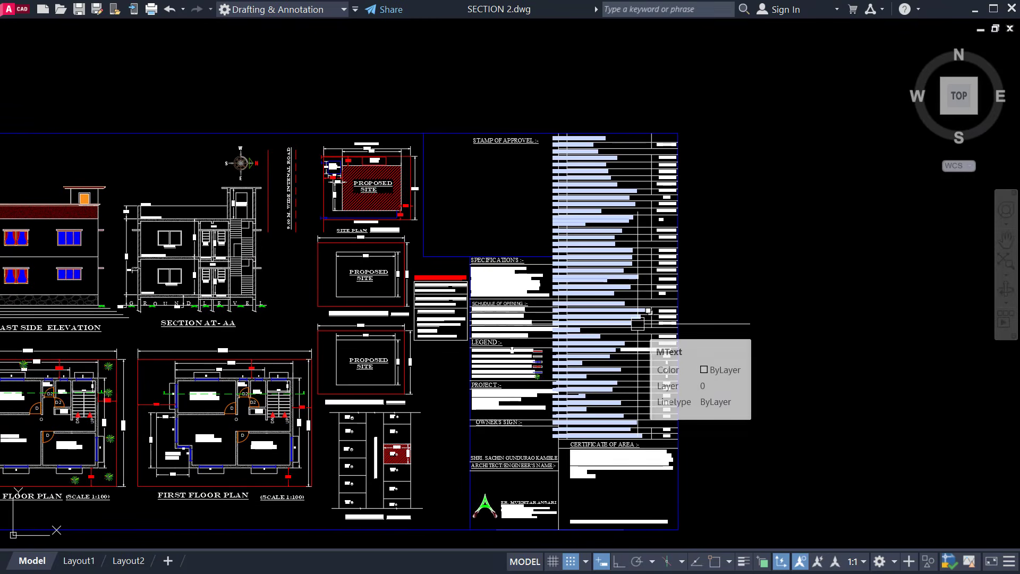
mouse_move(462, 346)
middle_mouse_down()
mouse_move(685, 305)
mouse_move(624, 314)
middle_mouse_up()
scroll(682, 307, "up", 2)
scroll(682, 307, "down", 2)
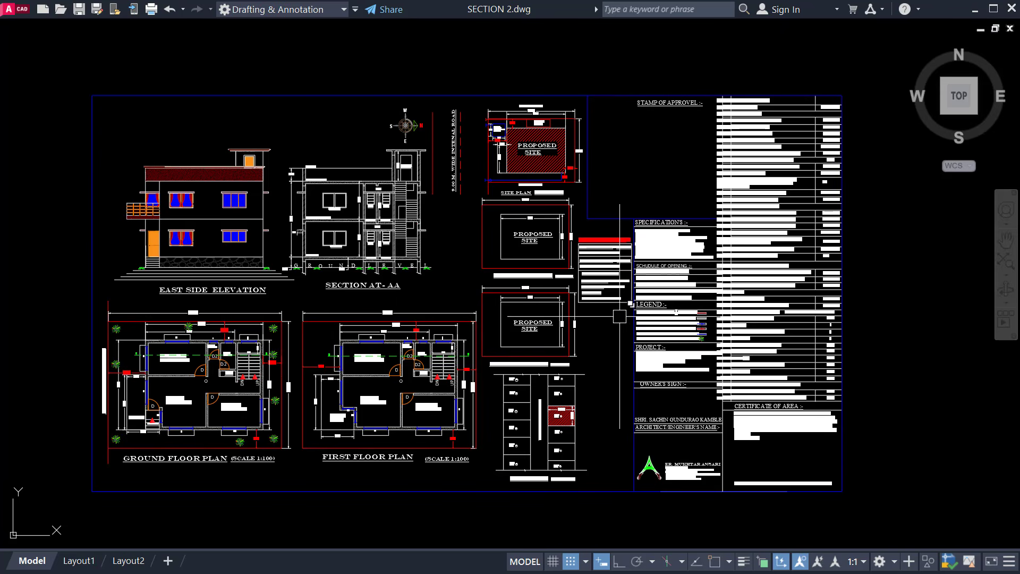
scroll(629, 336, "up", 2)
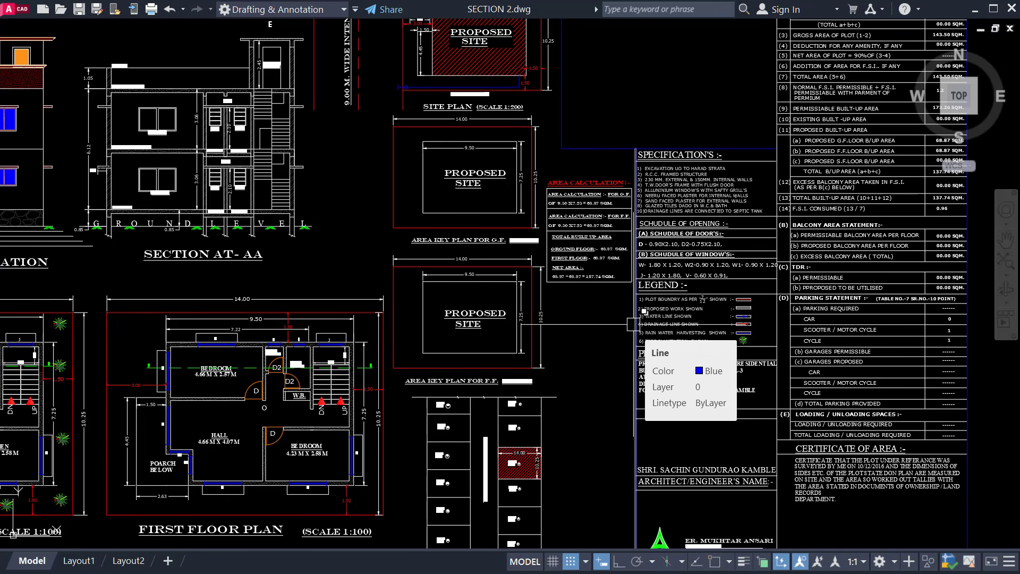
scroll(632, 324, "down", 3)
scroll(672, 231, "up", 3)
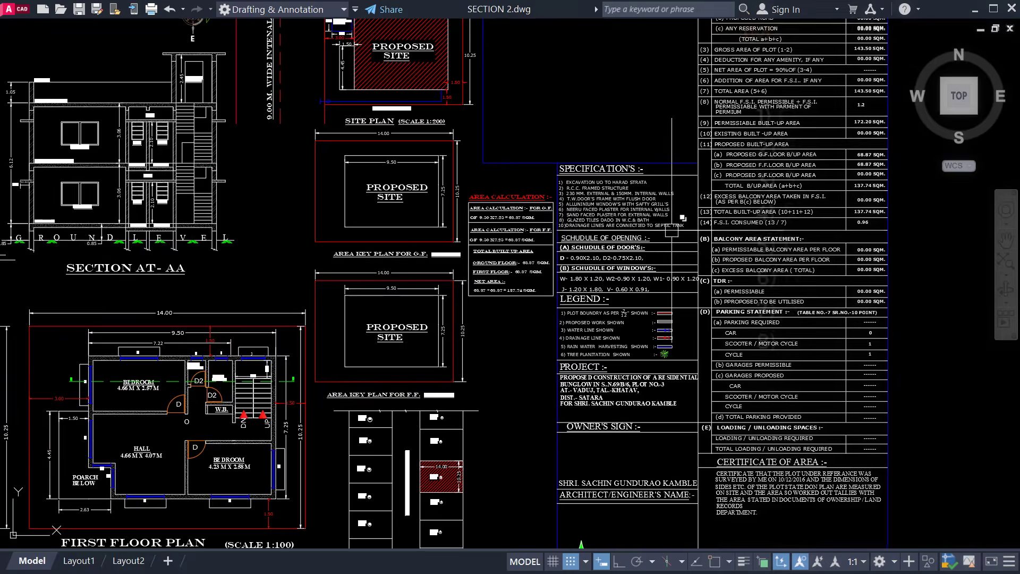
Read the specifications list on the SECTION 2 sheet, from excavation and R.C.C. framed structure down to the drainage lines.
scroll(672, 231, "down", 4)
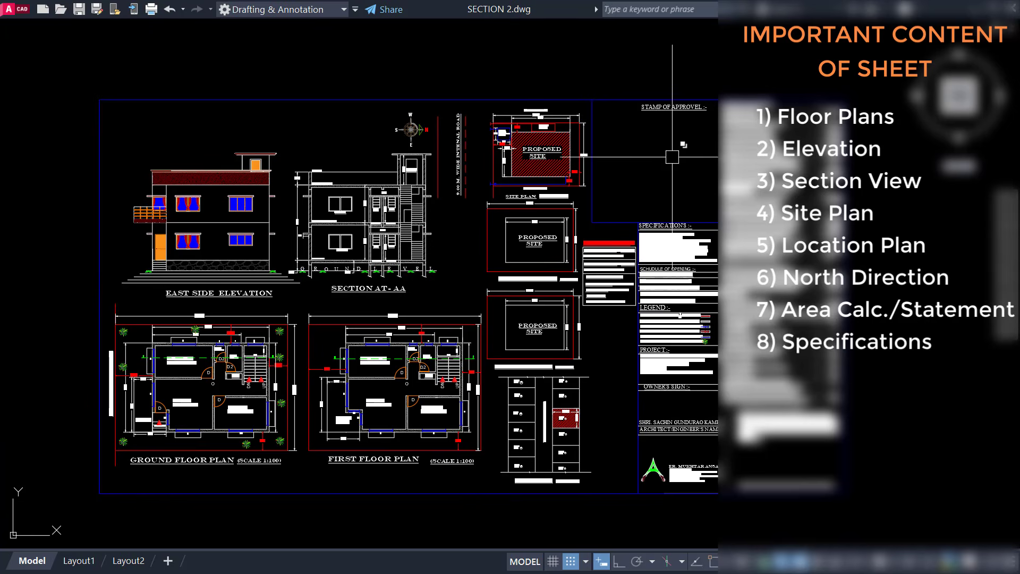
scroll(683, 391, "up", 5)
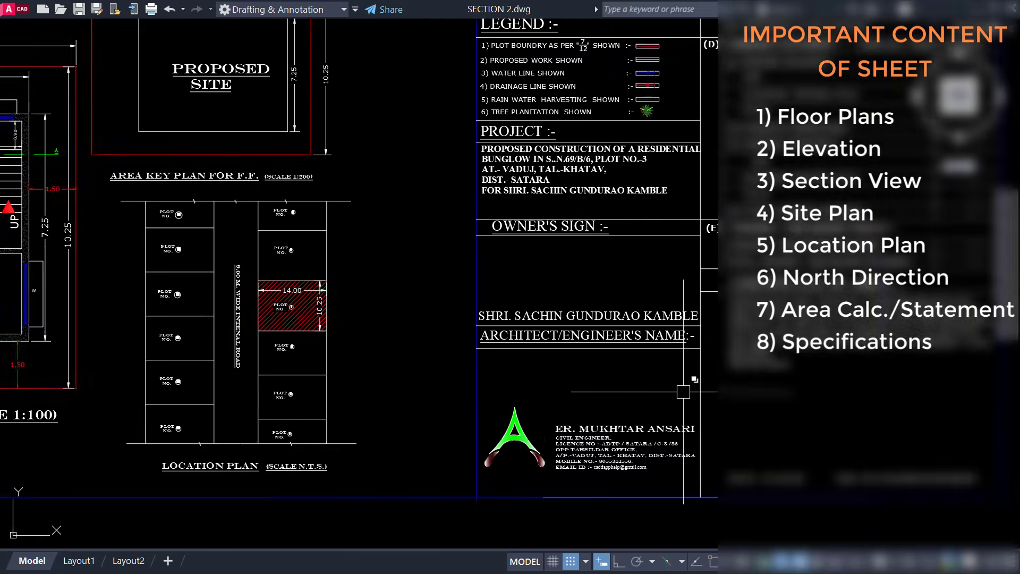
scroll(683, 391, "down", 4)
scroll(613, 233, "up", 5)
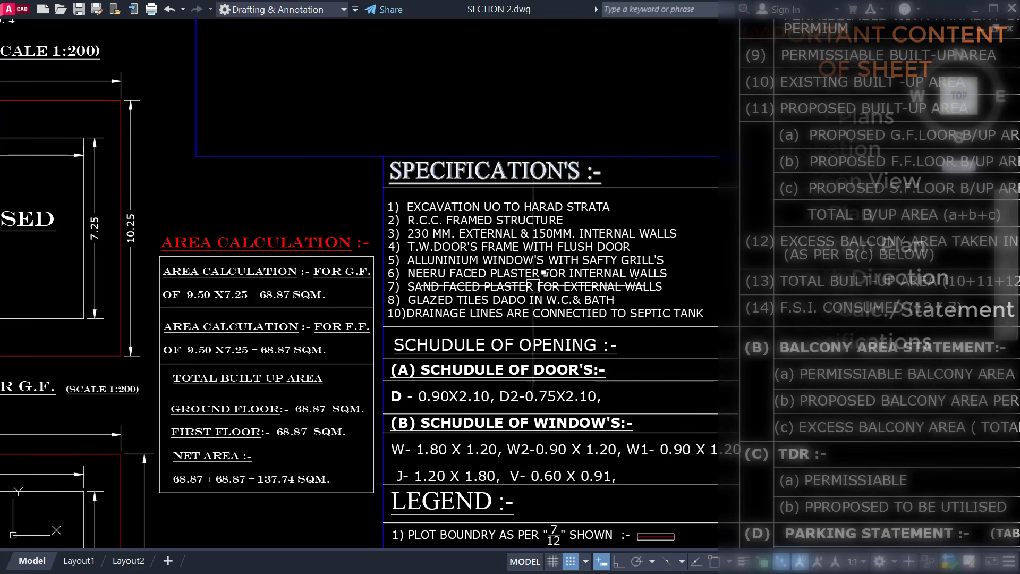
scroll(502, 269, "up", 2)
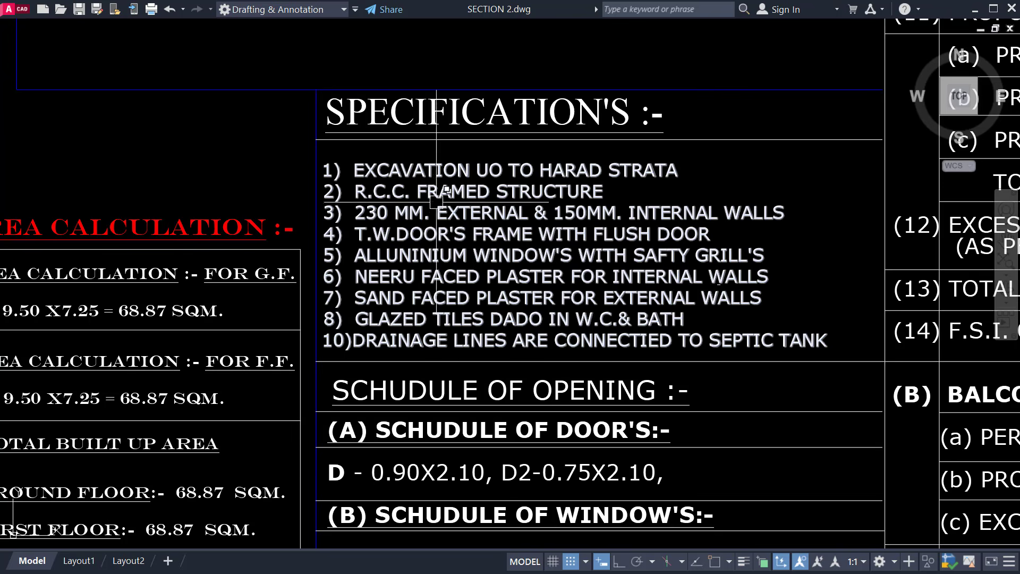
middle_click_drag(586, 219, 583, 192)
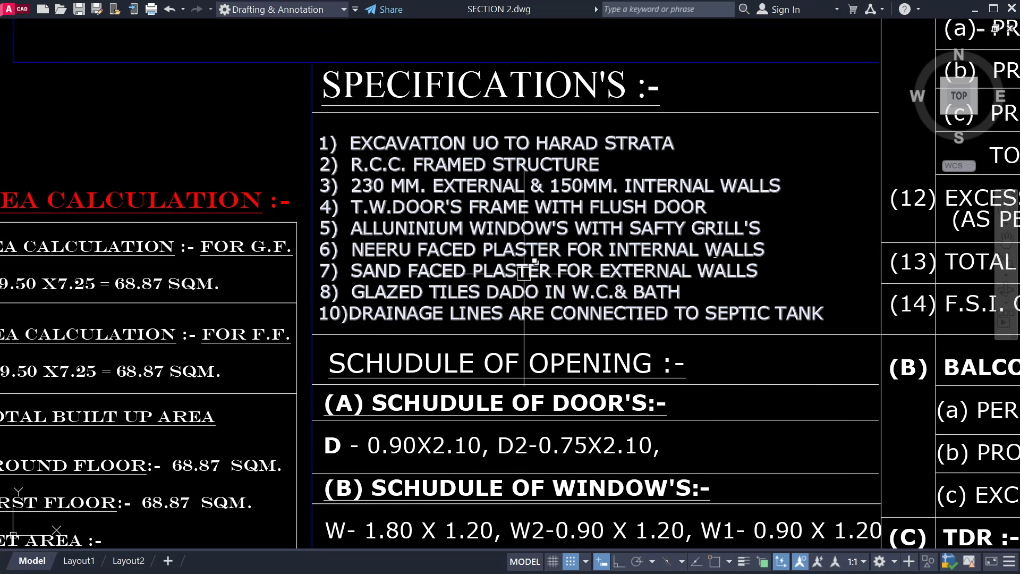
middle_click_drag(692, 238, 686, 209)
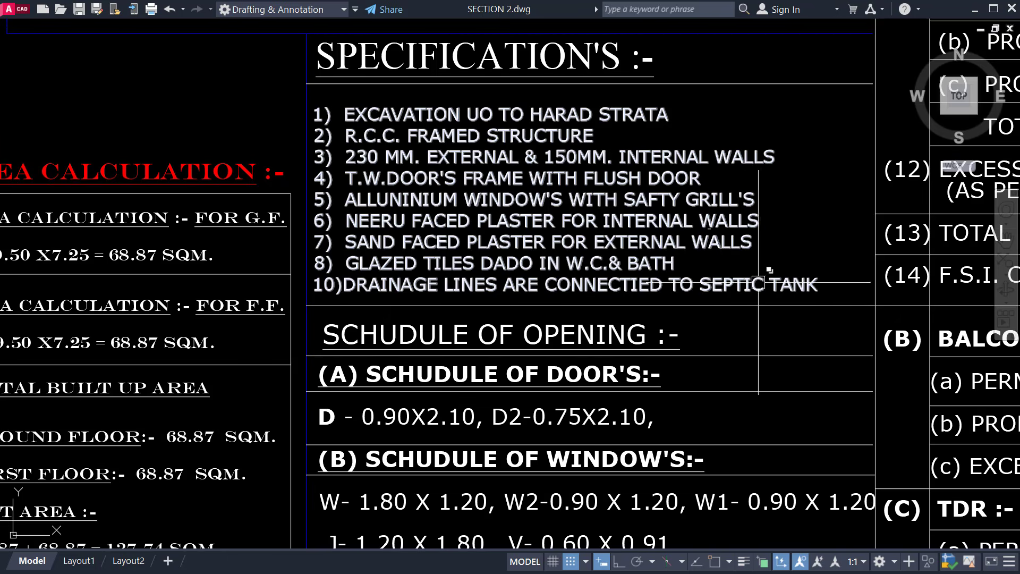
View the schedule of opening below the specifications, with its door and window headings.
scroll(769, 281, "down", 1)
scroll(628, 282, "down", 3)
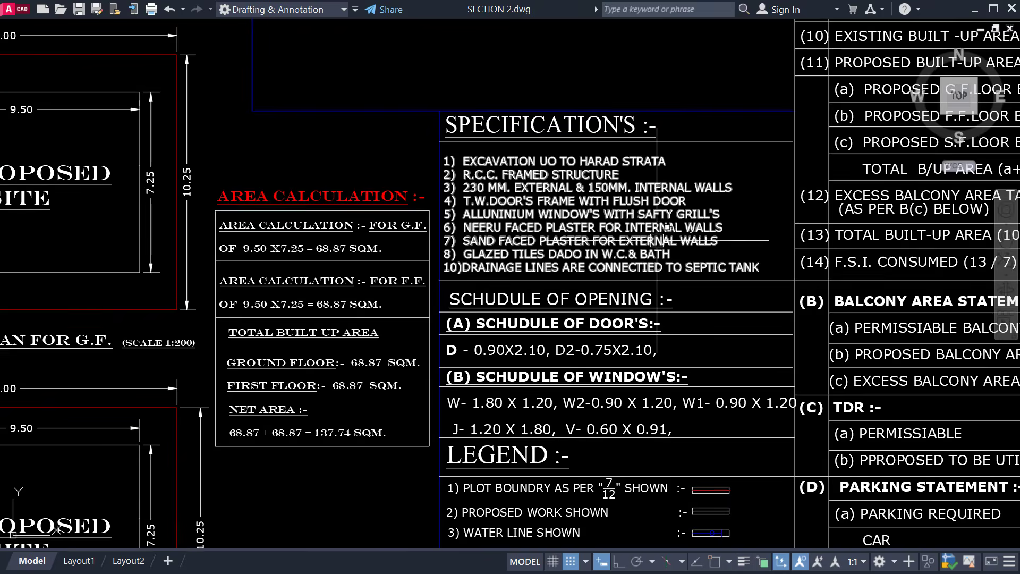
scroll(594, 331, "up", 2)
middle_click_drag(594, 330, 584, 265)
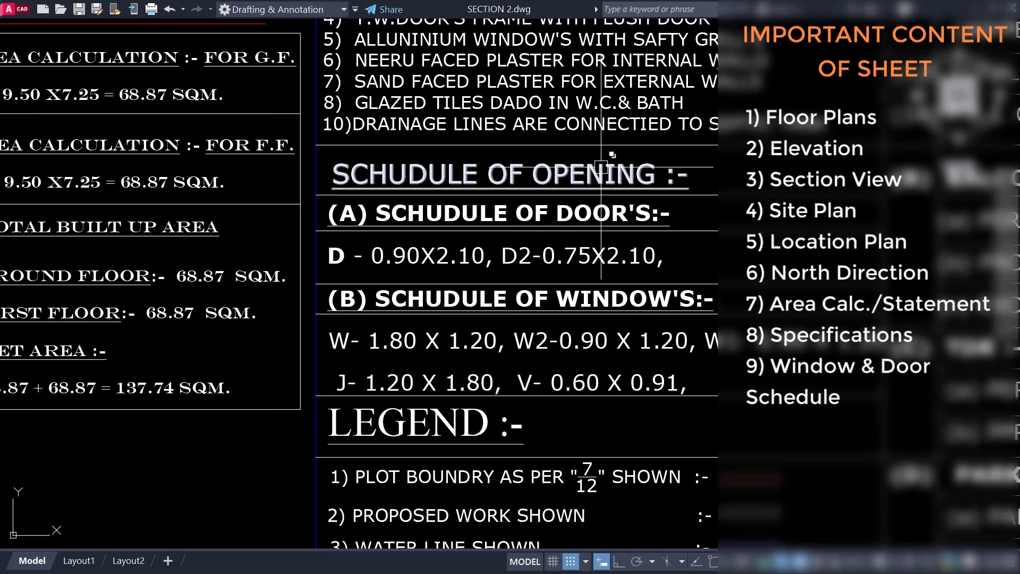
Examine the door tags D and D2, the opening tag O and the window tags W, W2, V and J on the first floor plan.
scroll(550, 279, "down", 4)
mouse_move(393, 399)
middle_mouse_down()
mouse_move(697, 335)
mouse_move(812, 198)
middle_mouse_up()
scroll(306, 384, "up", 4)
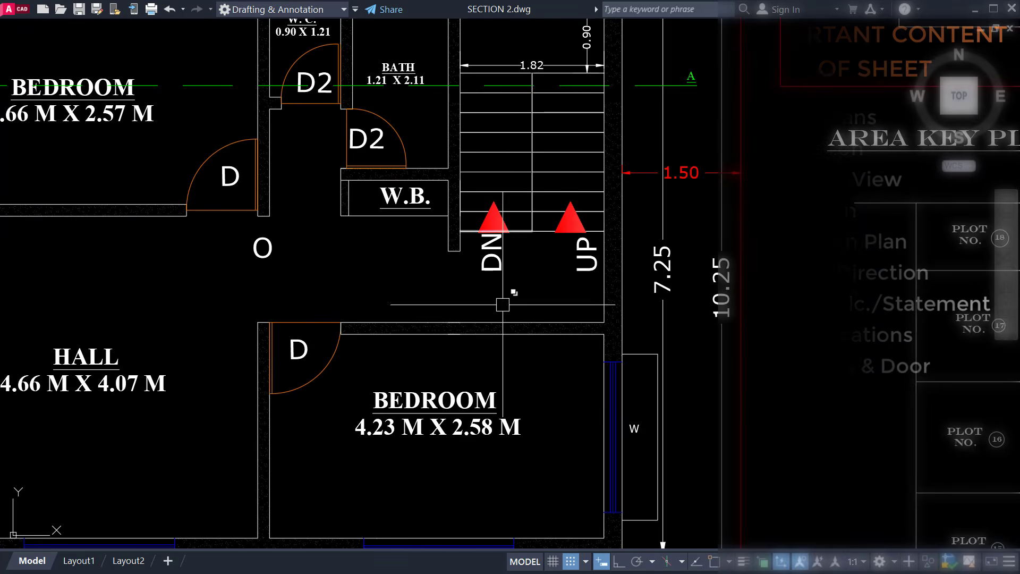
scroll(501, 211, "down", 2)
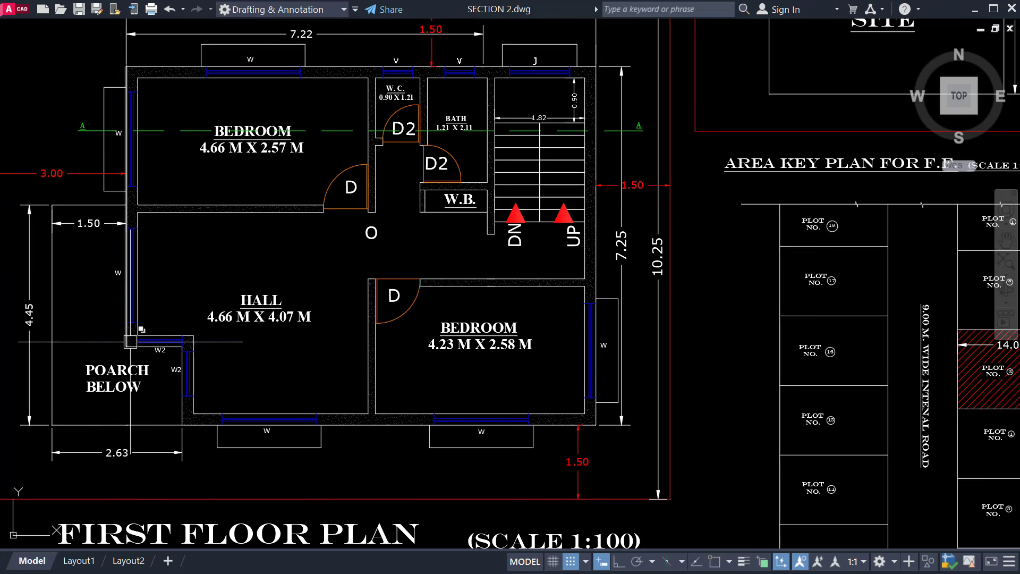
scroll(289, 445, "up", 2)
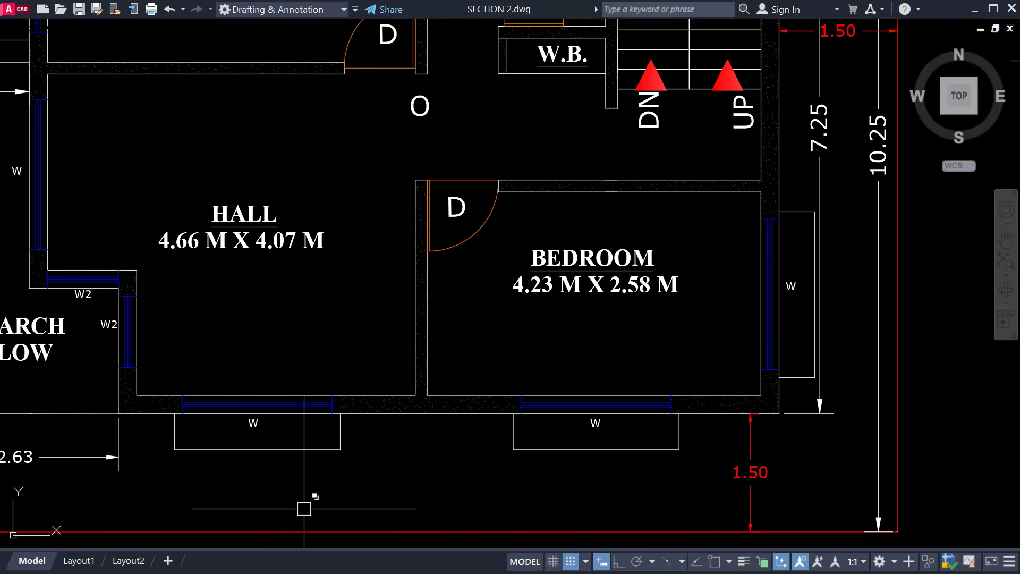
Return to the schedule of opening and read the sizes for doors D and D2 and windows W, W2, W1, J and V.
scroll(392, 278, "down", 4)
middle_click_drag(568, 178, 139, 369)
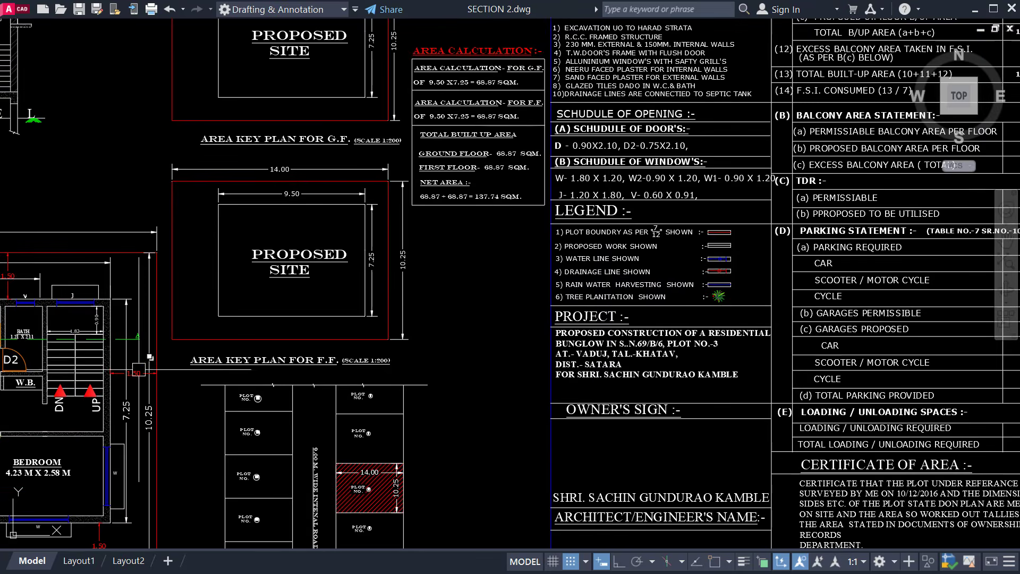
scroll(711, 94, "up", 4)
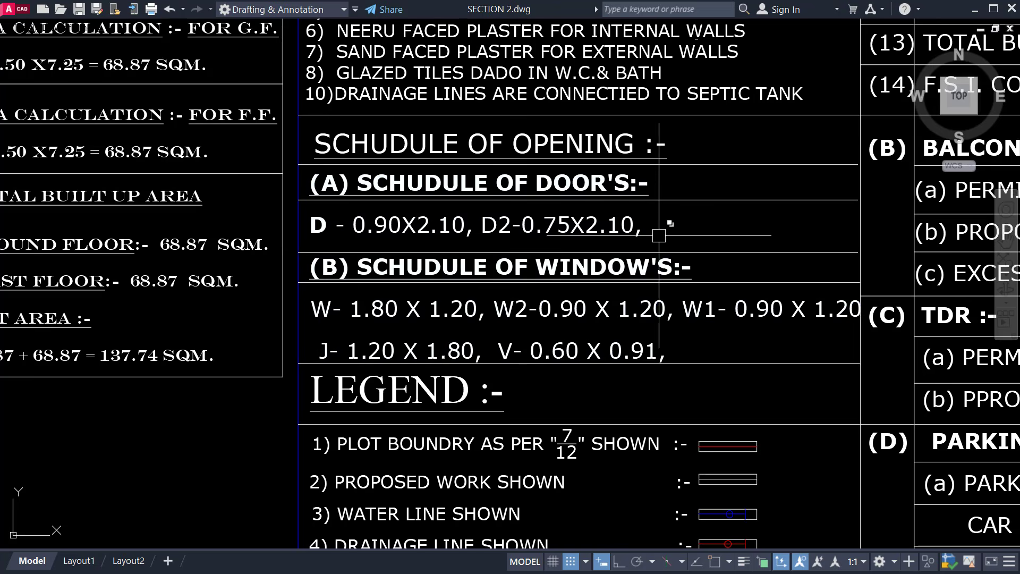
middle_click_drag(661, 223, 656, 161)
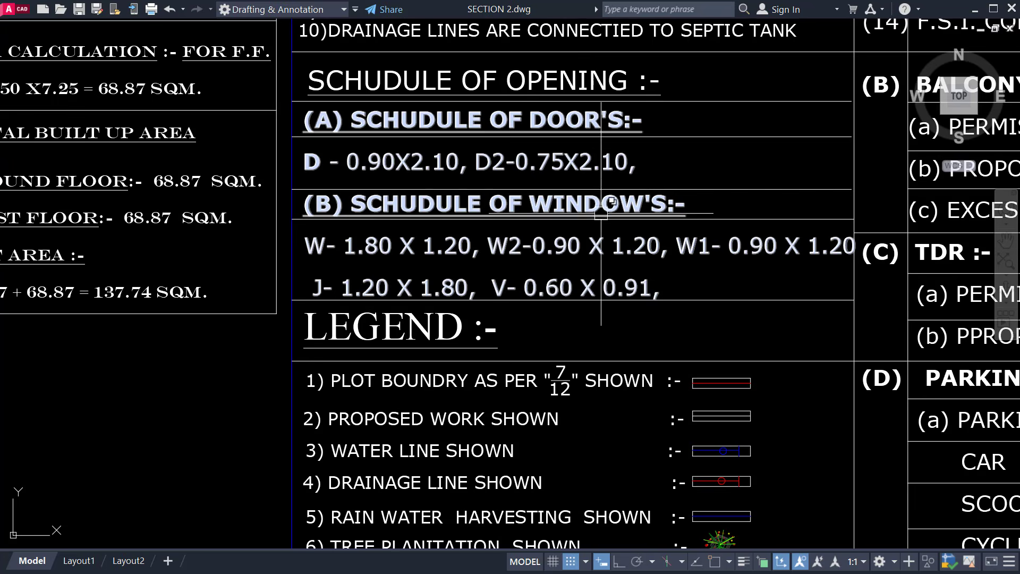